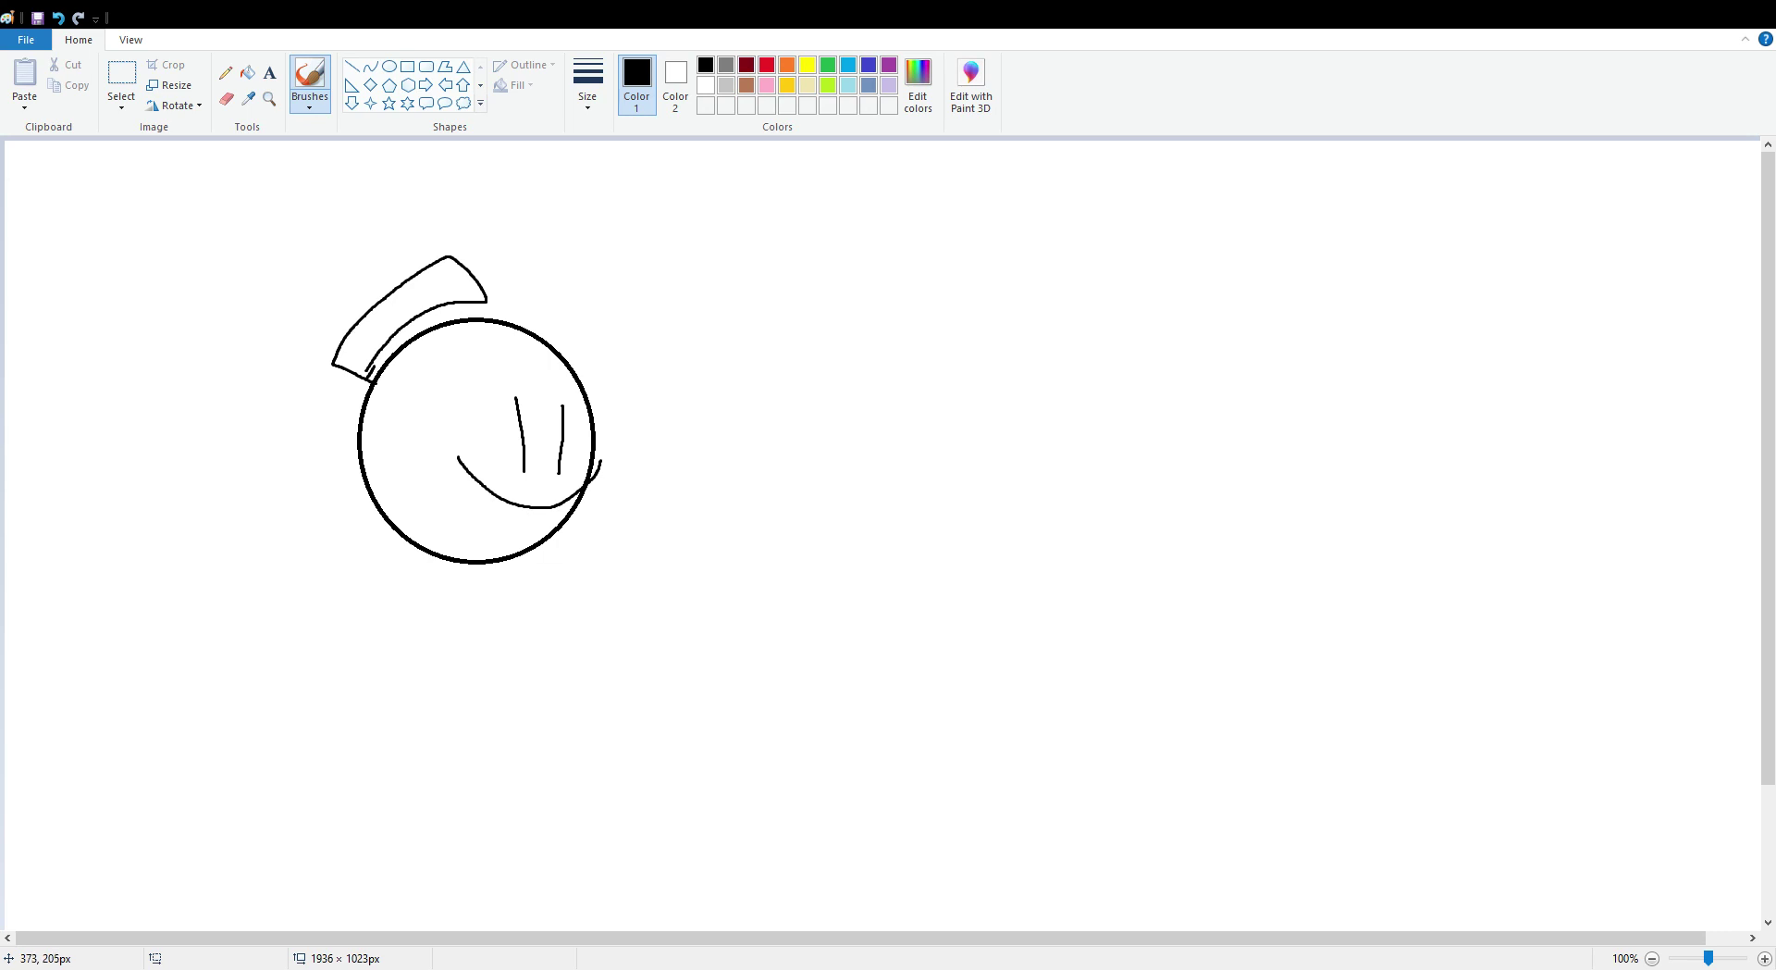
- Outline the hat's crown above the brim, and undo the hat, smile and eye strokes back to the bare head circle
mouse_move(350, 331)
mouse_down()
mouse_move(239, 306)
mouse_move(444, 248)
mouse_move(444, 270)
mouse_up()
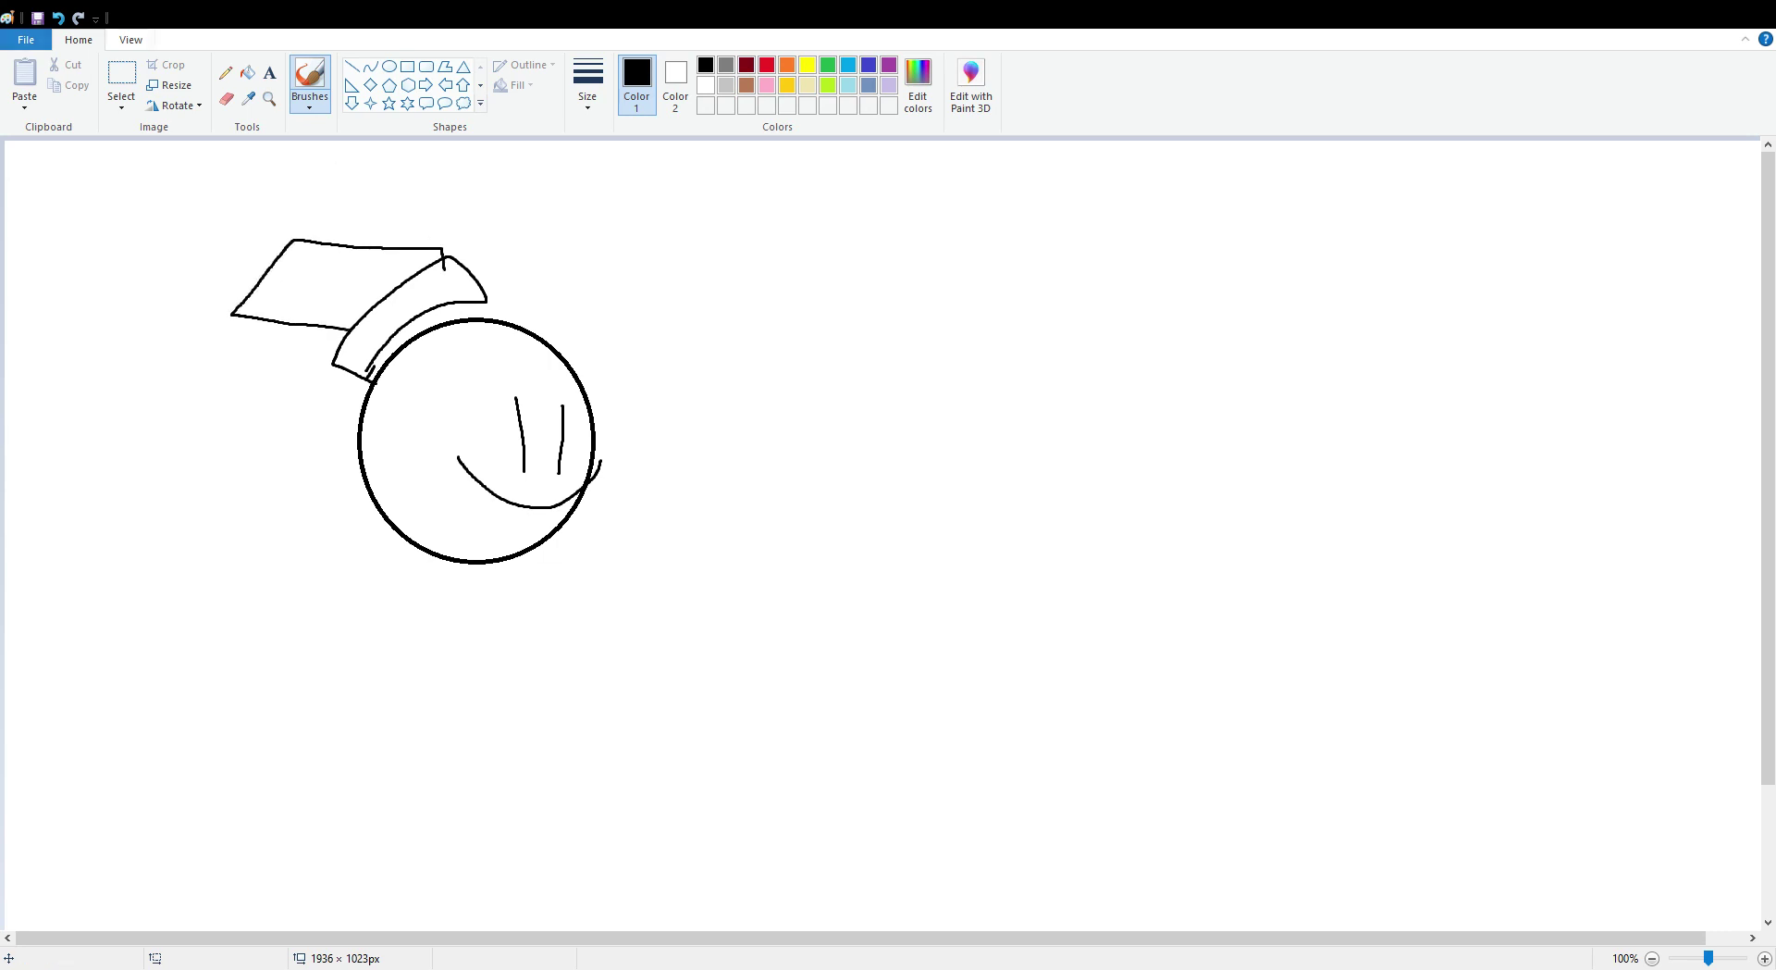
key(ctrl+z)
key(ctrl+z)
key(ctrl+z)
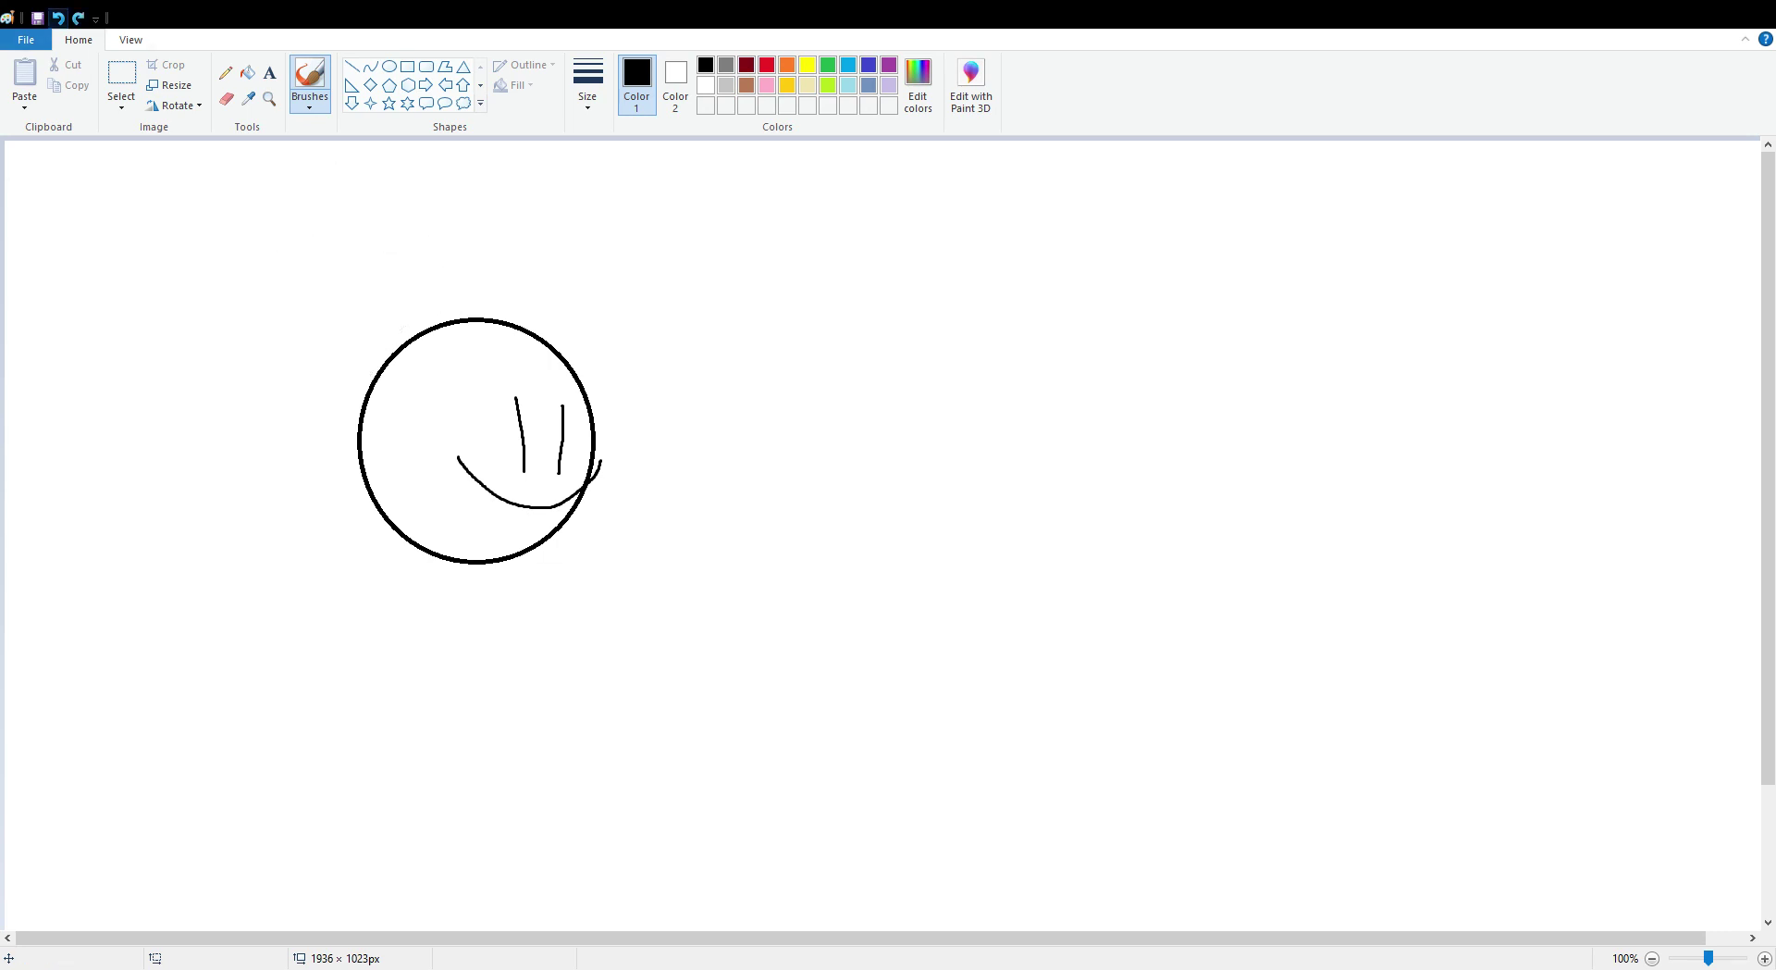
click(57, 18)
key(ctrl+z)
key(ctrl+z)
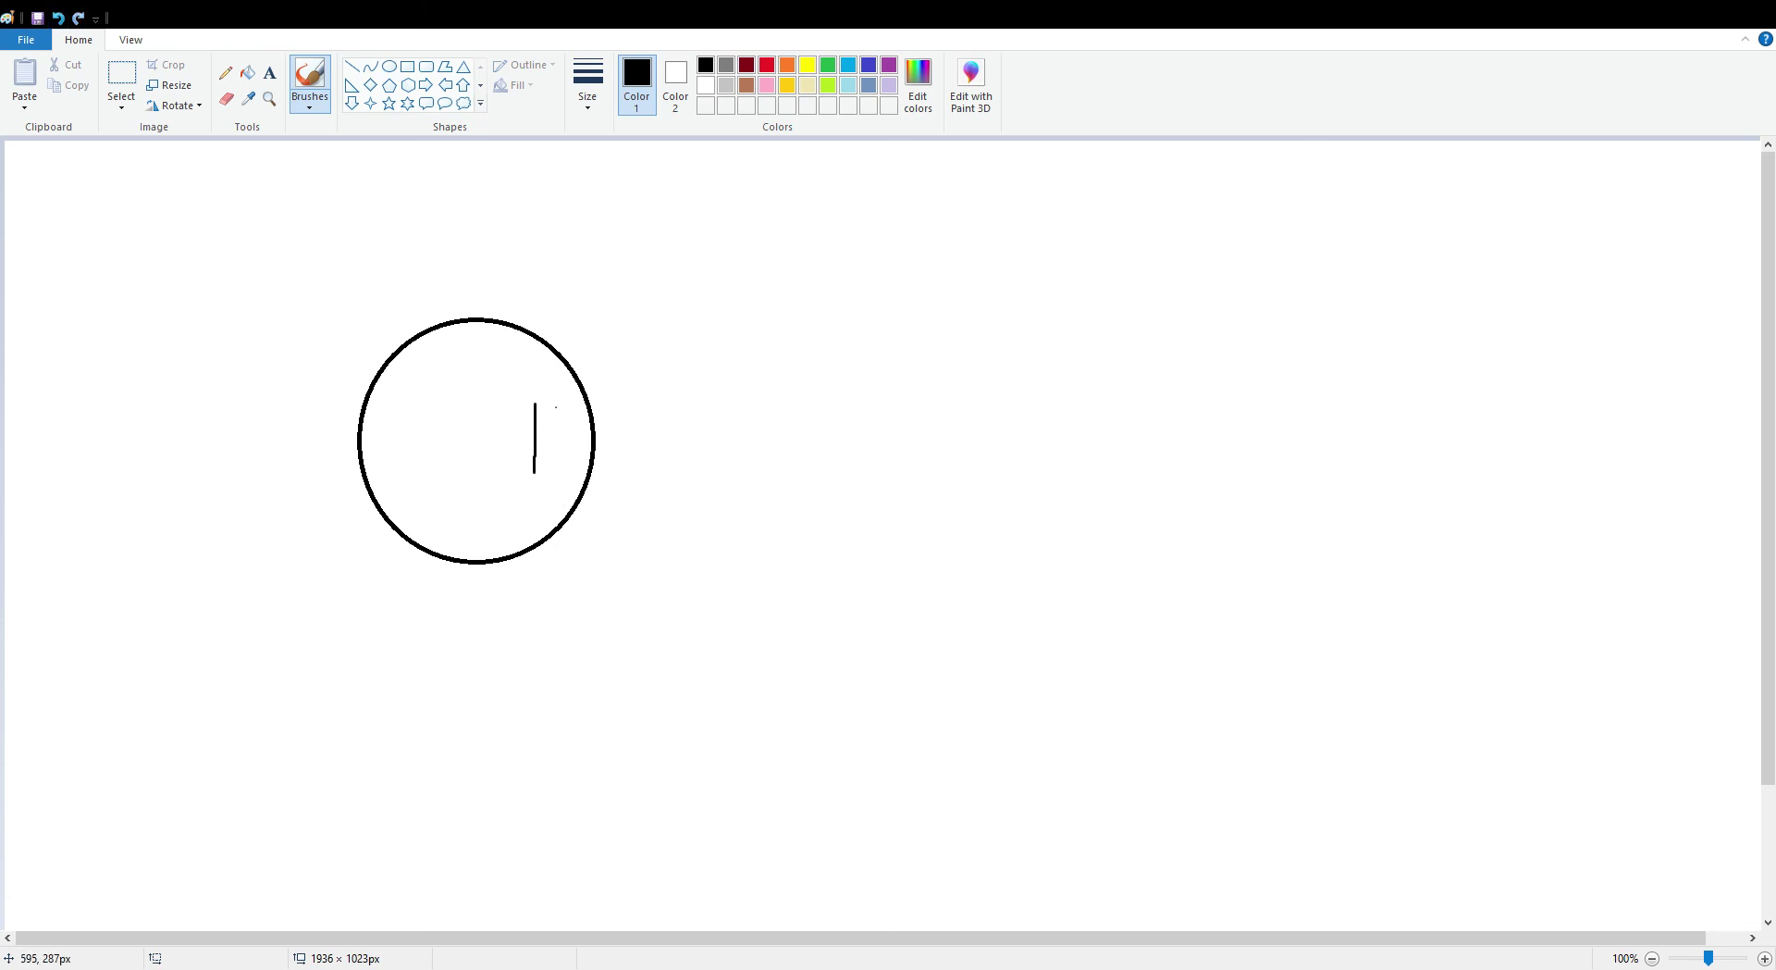
- Draw a smile beneath the two eye lines and outline a tilted top hat at the head's upper left
drag(494, 467, 566, 460)
mouse_move(345, 377)
mouse_down()
mouse_move(421, 298)
mouse_move(361, 284)
mouse_move(298, 380)
mouse_move(354, 410)
mouse_move(370, 337)
mouse_move(201, 318)
mouse_move(294, 237)
mouse_move(361, 284)
mouse_up()
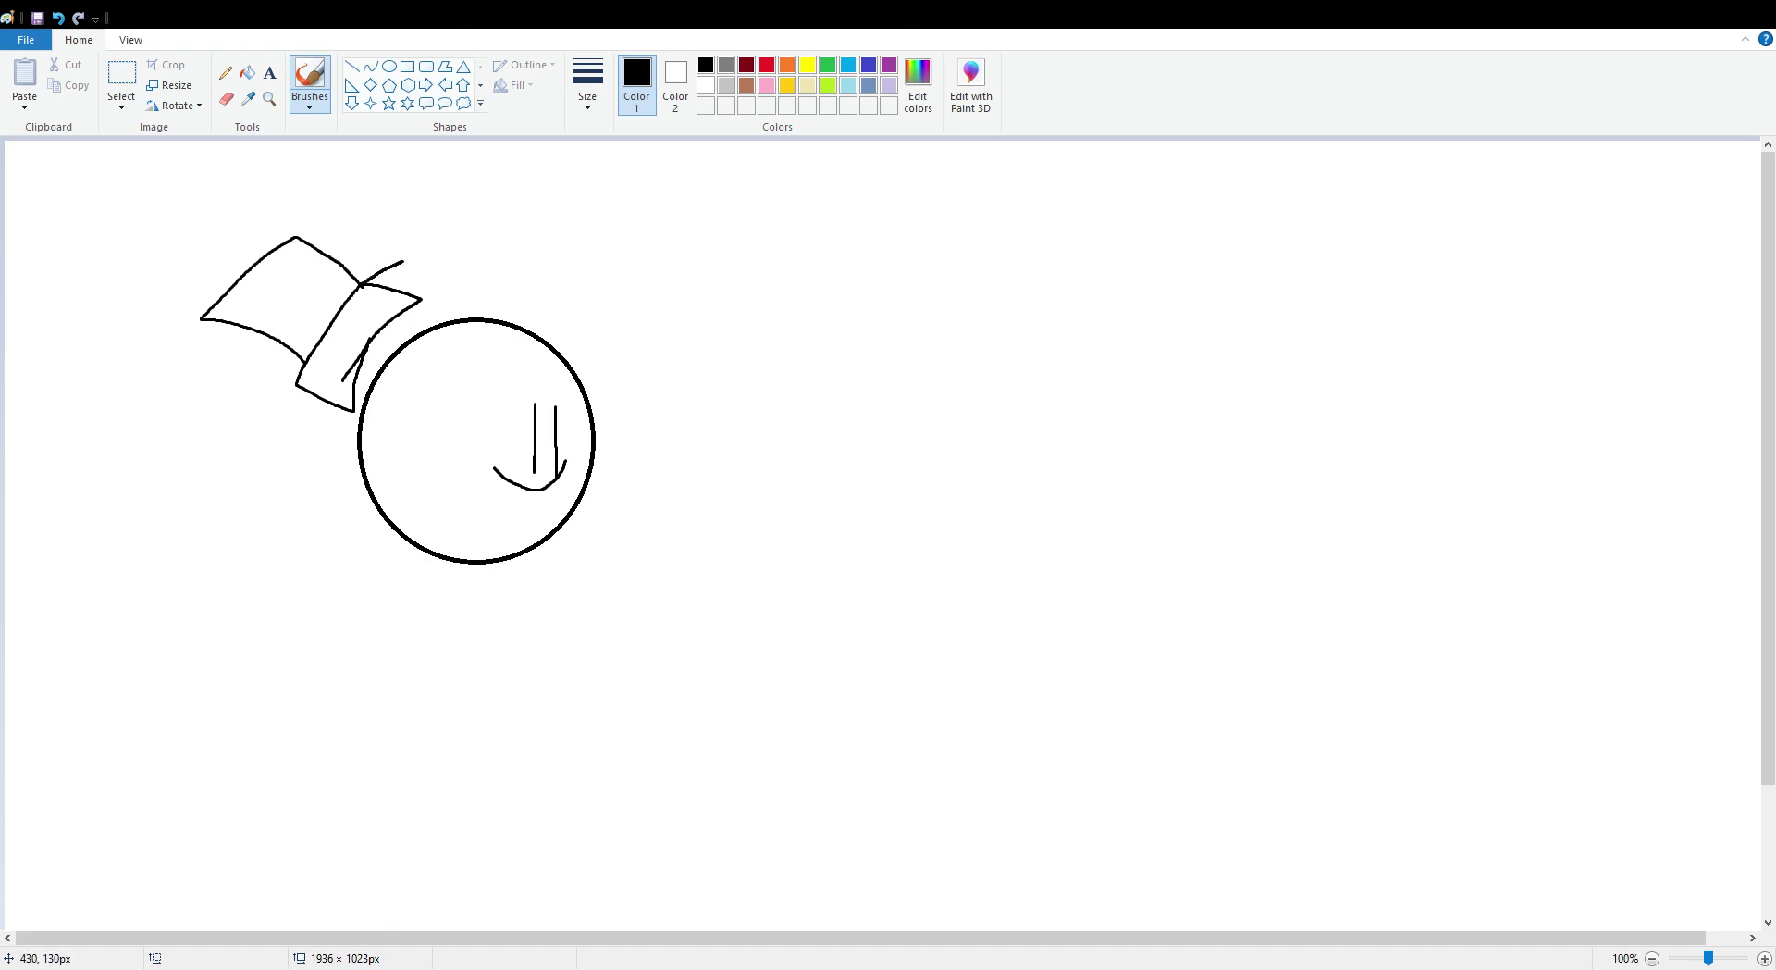
- Fill the crown, band and tip sections of the top hat with black
click(248, 73)
click(282, 310)
click(335, 335)
click(400, 278)
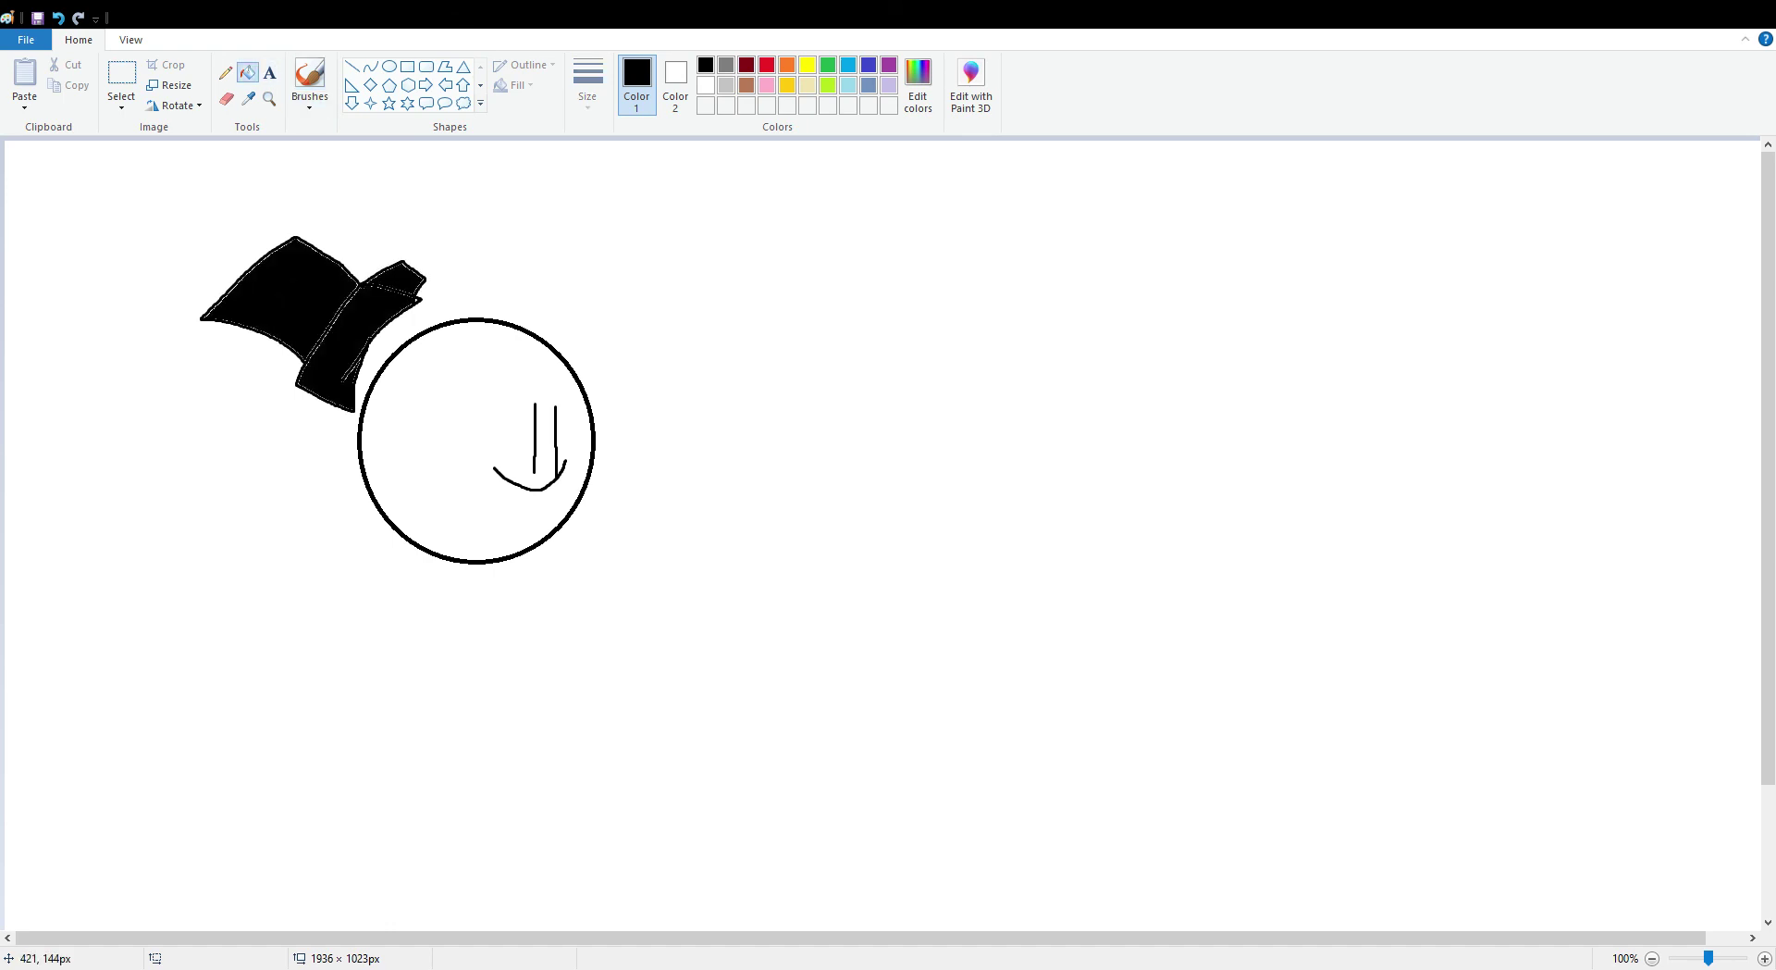
- Draw the stick figure's curved body, two legs with feet, and two arms in black brush strokes below the head
click(309, 76)
scroll(489, 402, down, 3)
mouse_move(465, 399)
mouse_down()
mouse_move(449, 587)
mouse_move(381, 662)
mouse_move(352, 660)
mouse_up()
mouse_move(454, 590)
mouse_down()
mouse_move(505, 678)
mouse_move(636, 657)
mouse_up()
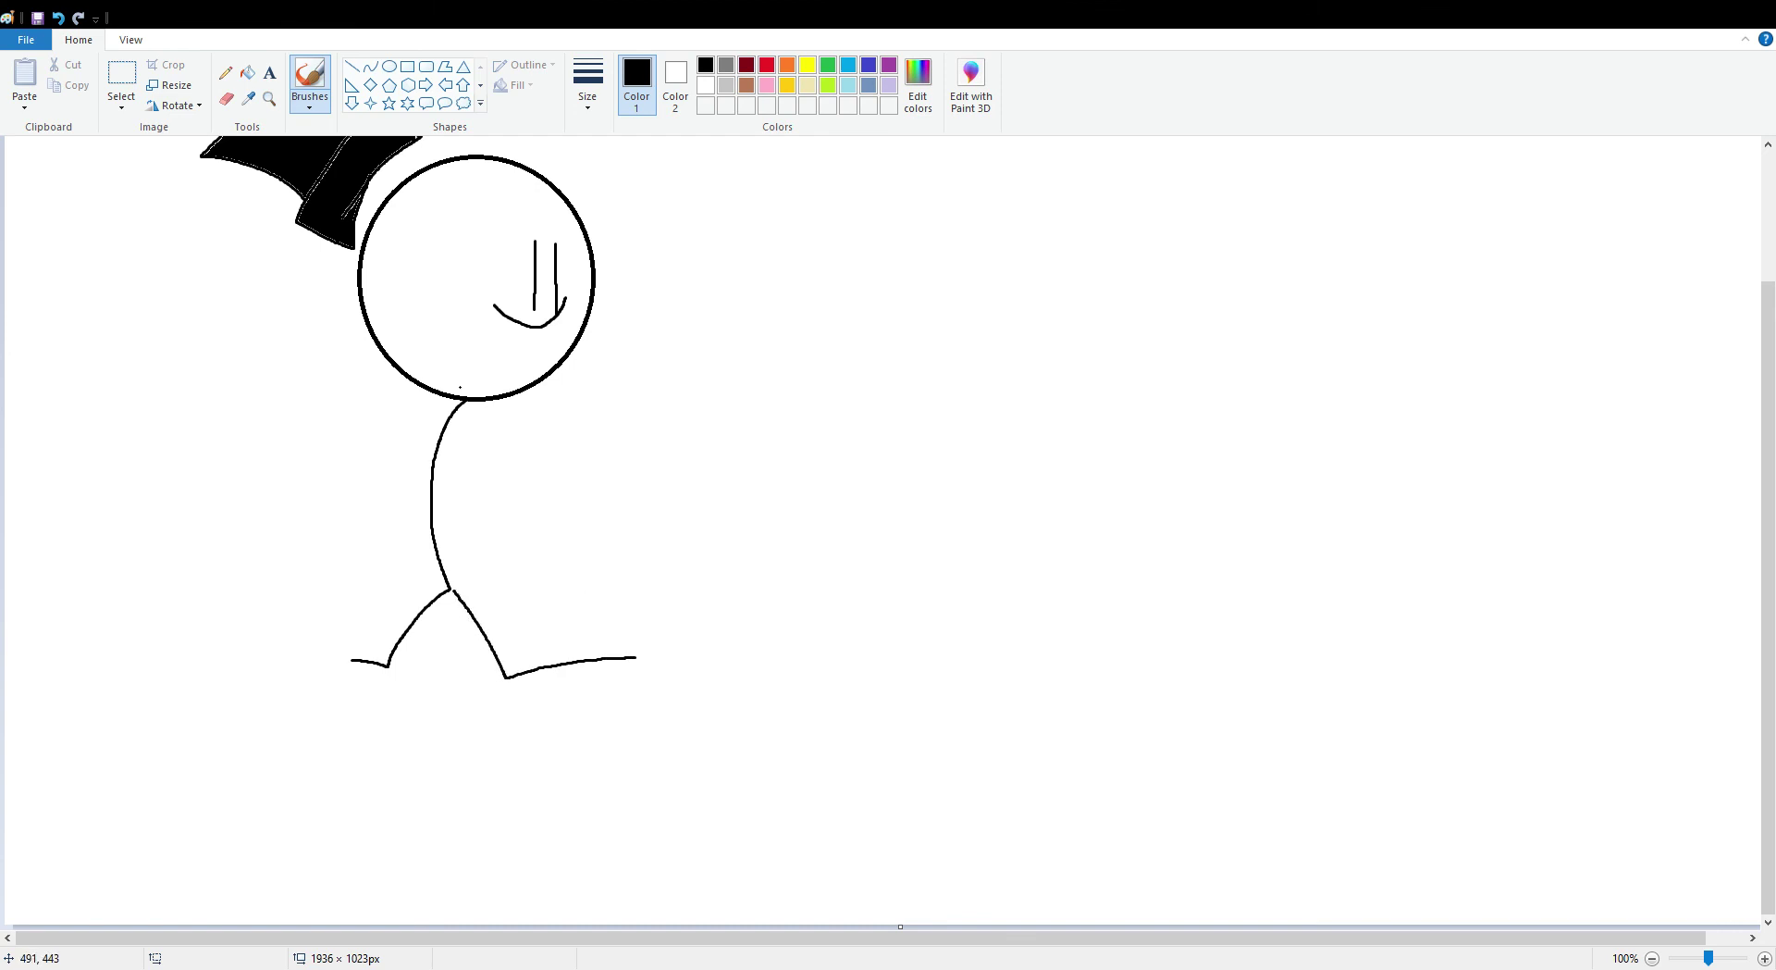
drag(464, 401, 545, 529)
drag(463, 402, 328, 456)
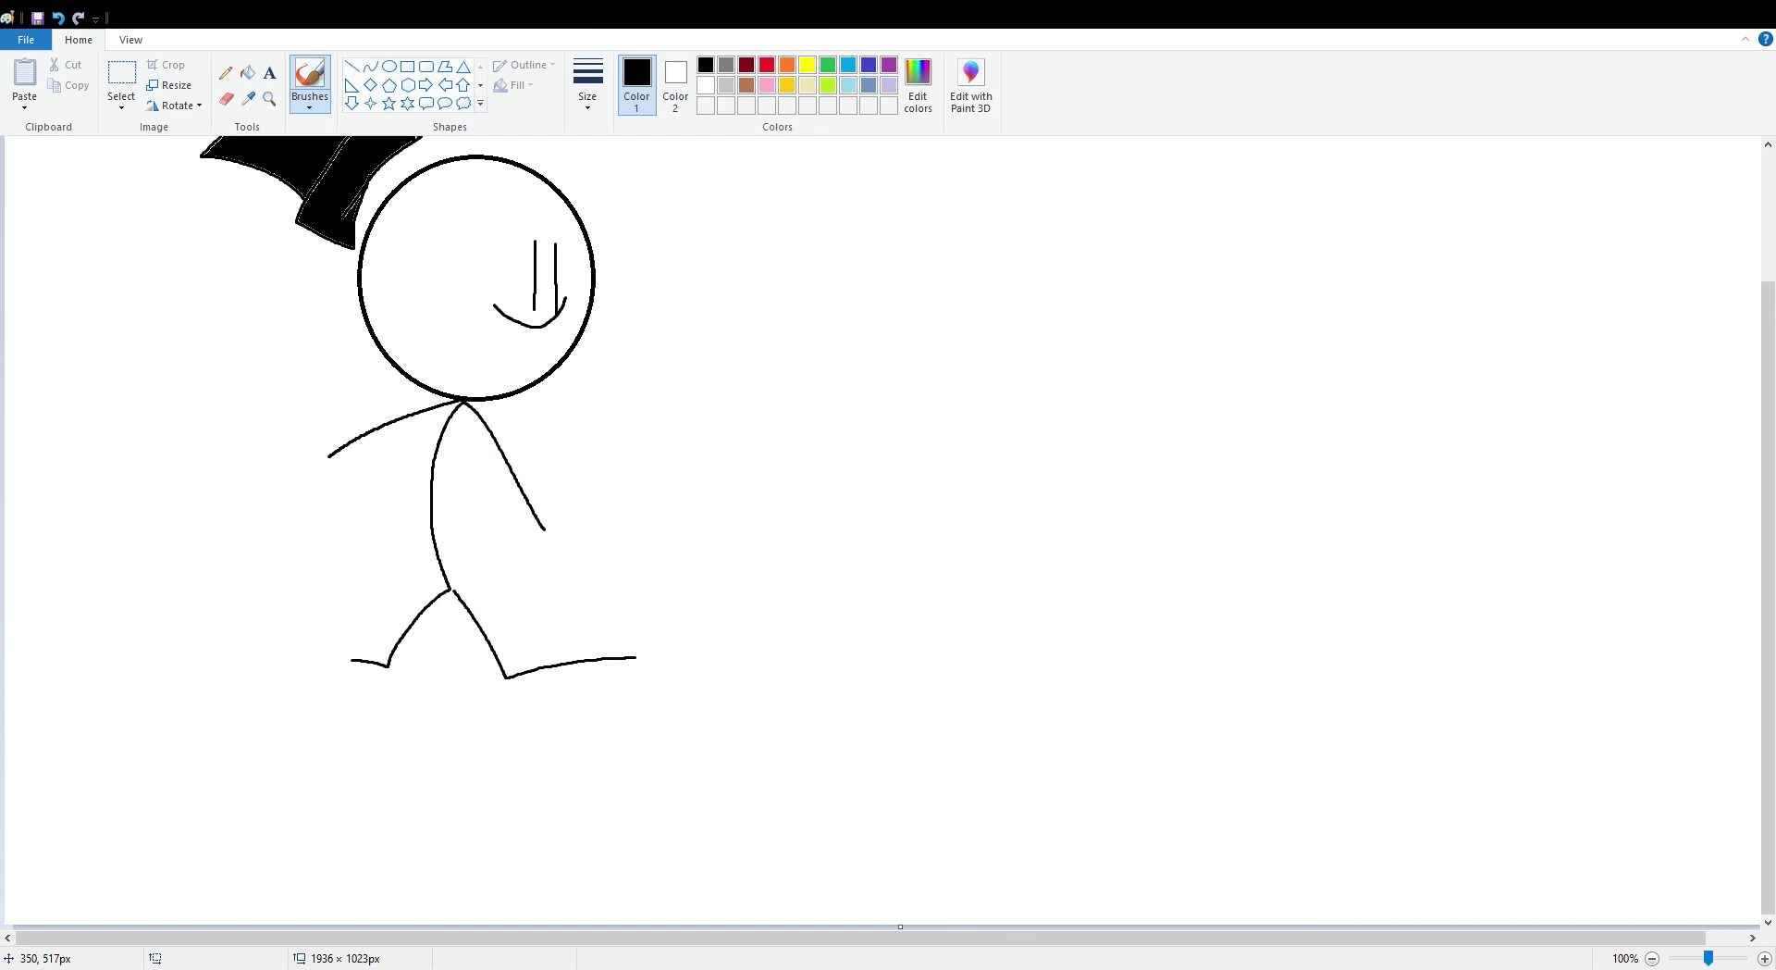
- Select the whole stick figure with a rectangular selection and reposition it slightly higher on the canvas
scroll(372, 393, up, 3)
click(121, 76)
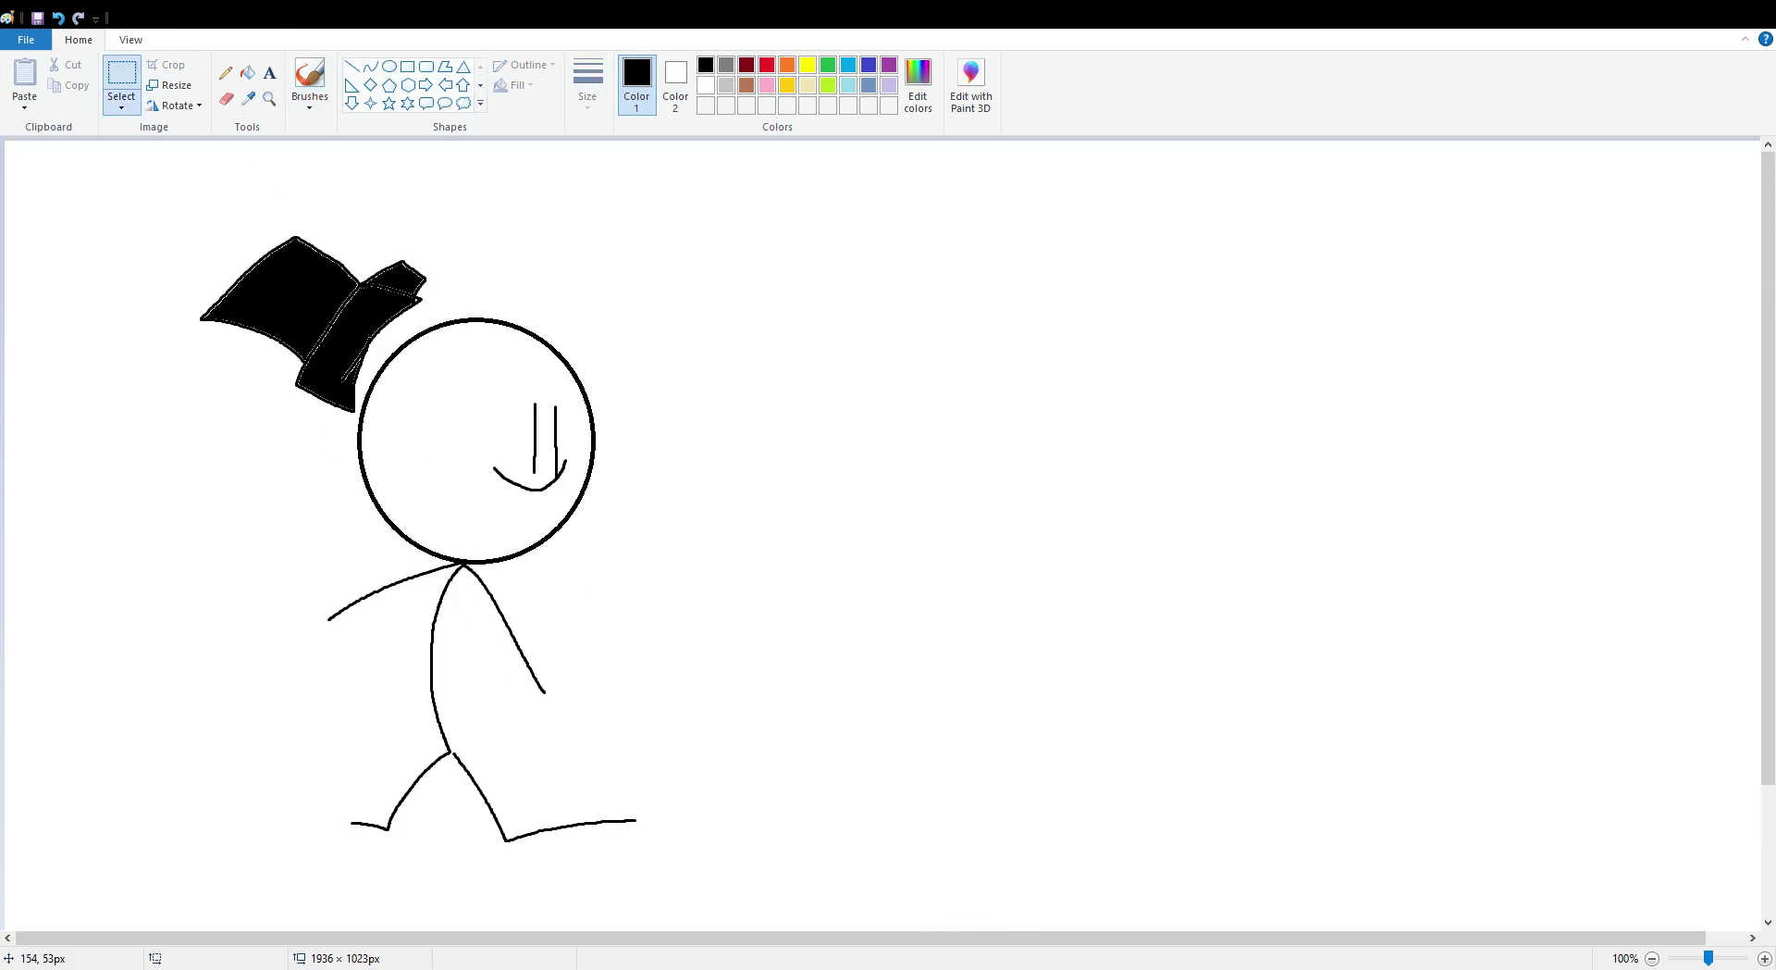
drag(143, 179, 797, 885)
drag(516, 496, 680, 463)
mouse_move(751, 611)
mouse_down()
mouse_move(1040, 770)
mouse_move(112, 679)
mouse_move(849, 425)
mouse_move(800, 629)
mouse_move(836, 772)
mouse_move(697, 795)
mouse_move(578, 638)
mouse_move(829, 714)
mouse_move(713, 622)
mouse_move(685, 495)
mouse_move(681, 710)
mouse_move(482, 560)
mouse_move(516, 566)
mouse_up()
- Draw a purple scribbled oval with a jagged outline around it at the canvas's upper right, and fill the surrounding area purple
click(310, 79)
click(888, 64)
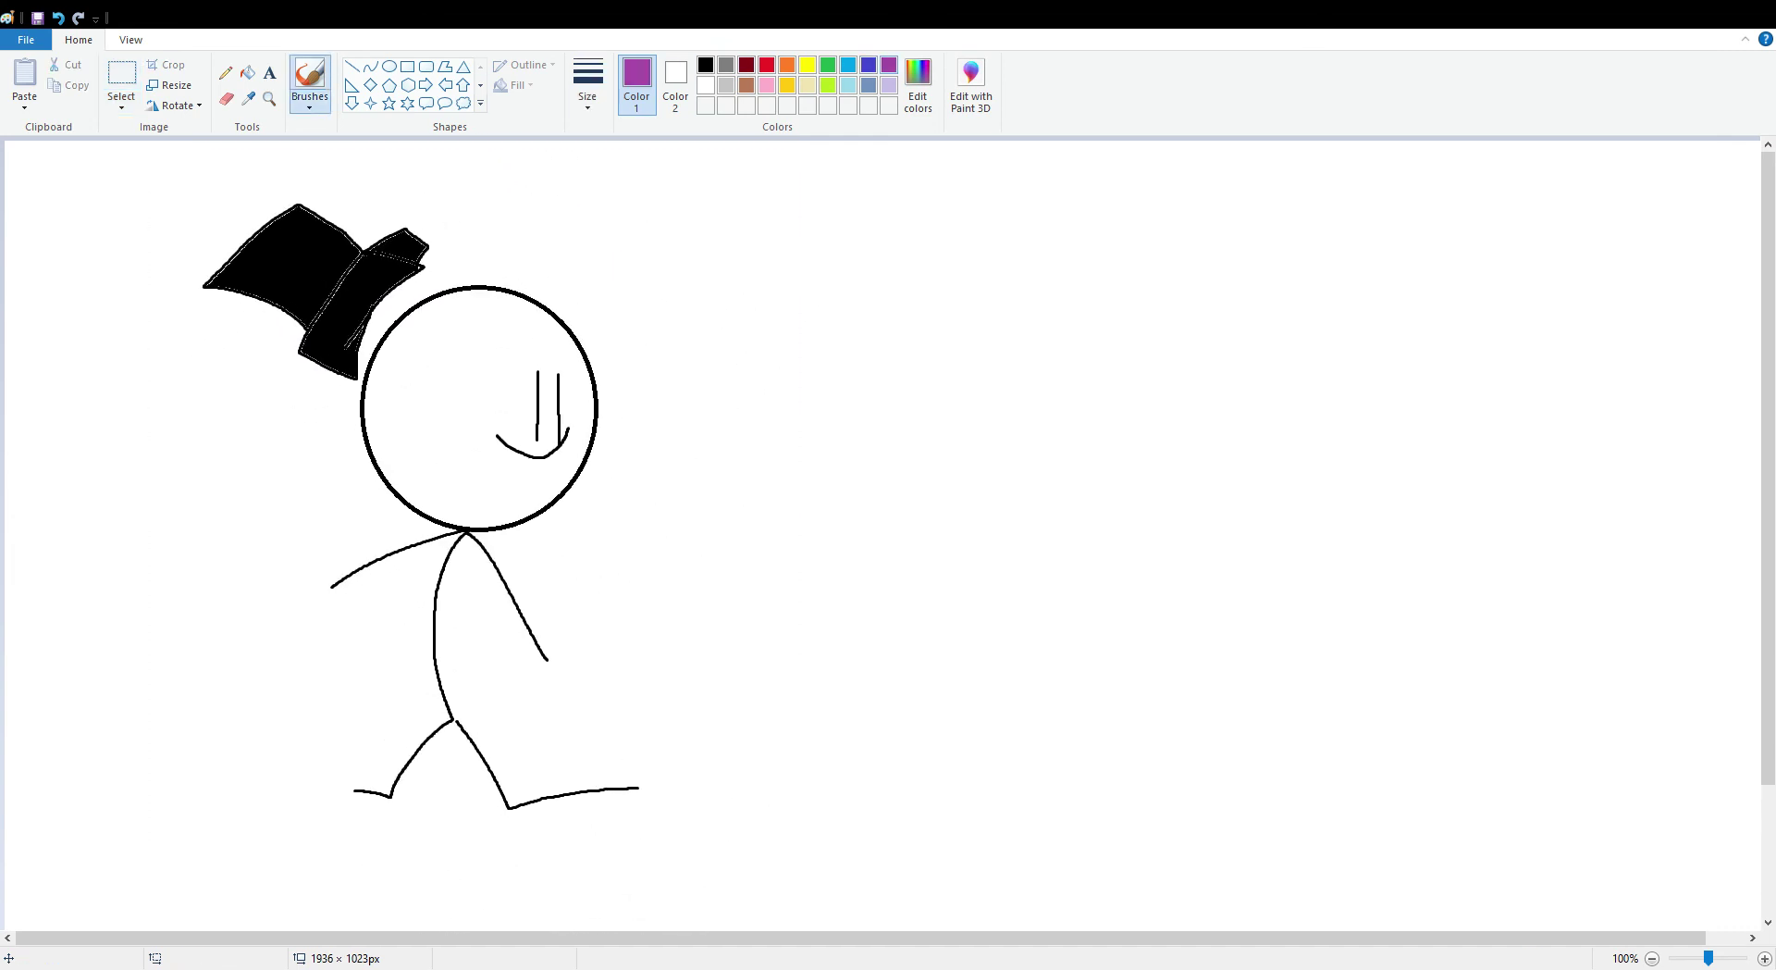
mouse_move(1175, 200)
mouse_down()
mouse_move(1364, 222)
mouse_move(1022, 214)
mouse_move(937, 235)
mouse_up()
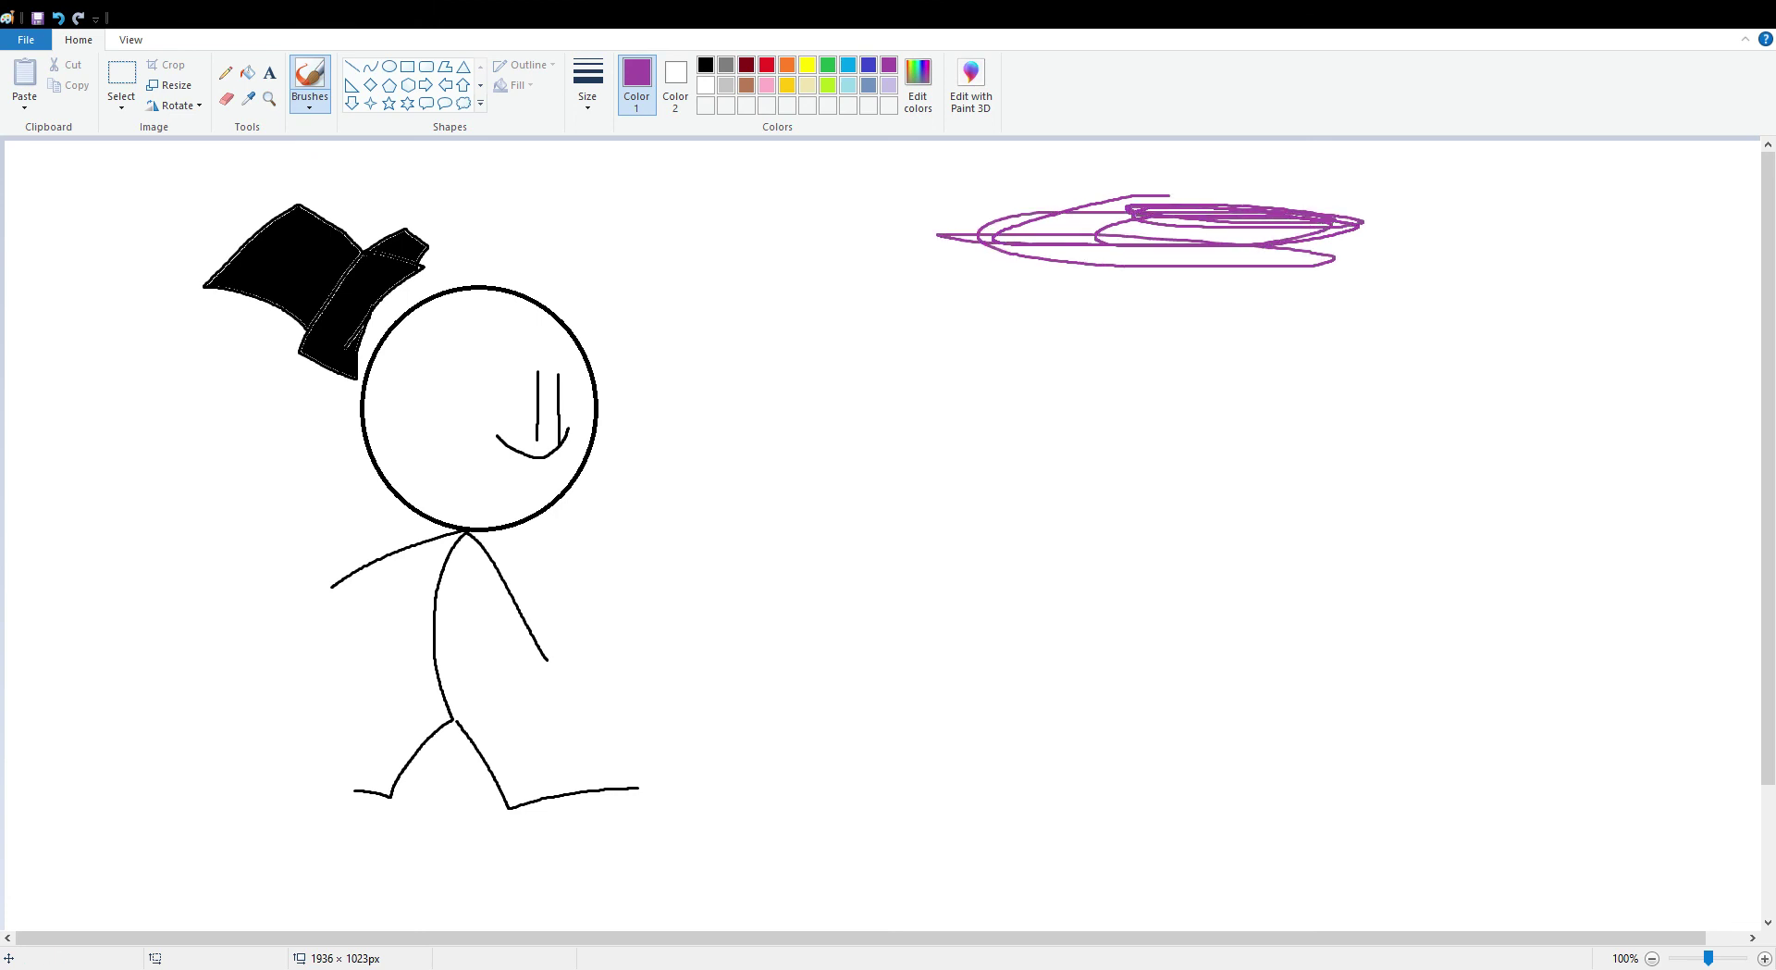
mouse_move(1022, 189)
mouse_down()
mouse_move(884, 207)
mouse_move(1003, 299)
mouse_move(1163, 307)
mouse_move(1408, 298)
mouse_move(1514, 209)
mouse_move(1278, 155)
mouse_move(1015, 195)
mouse_up()
click(248, 72)
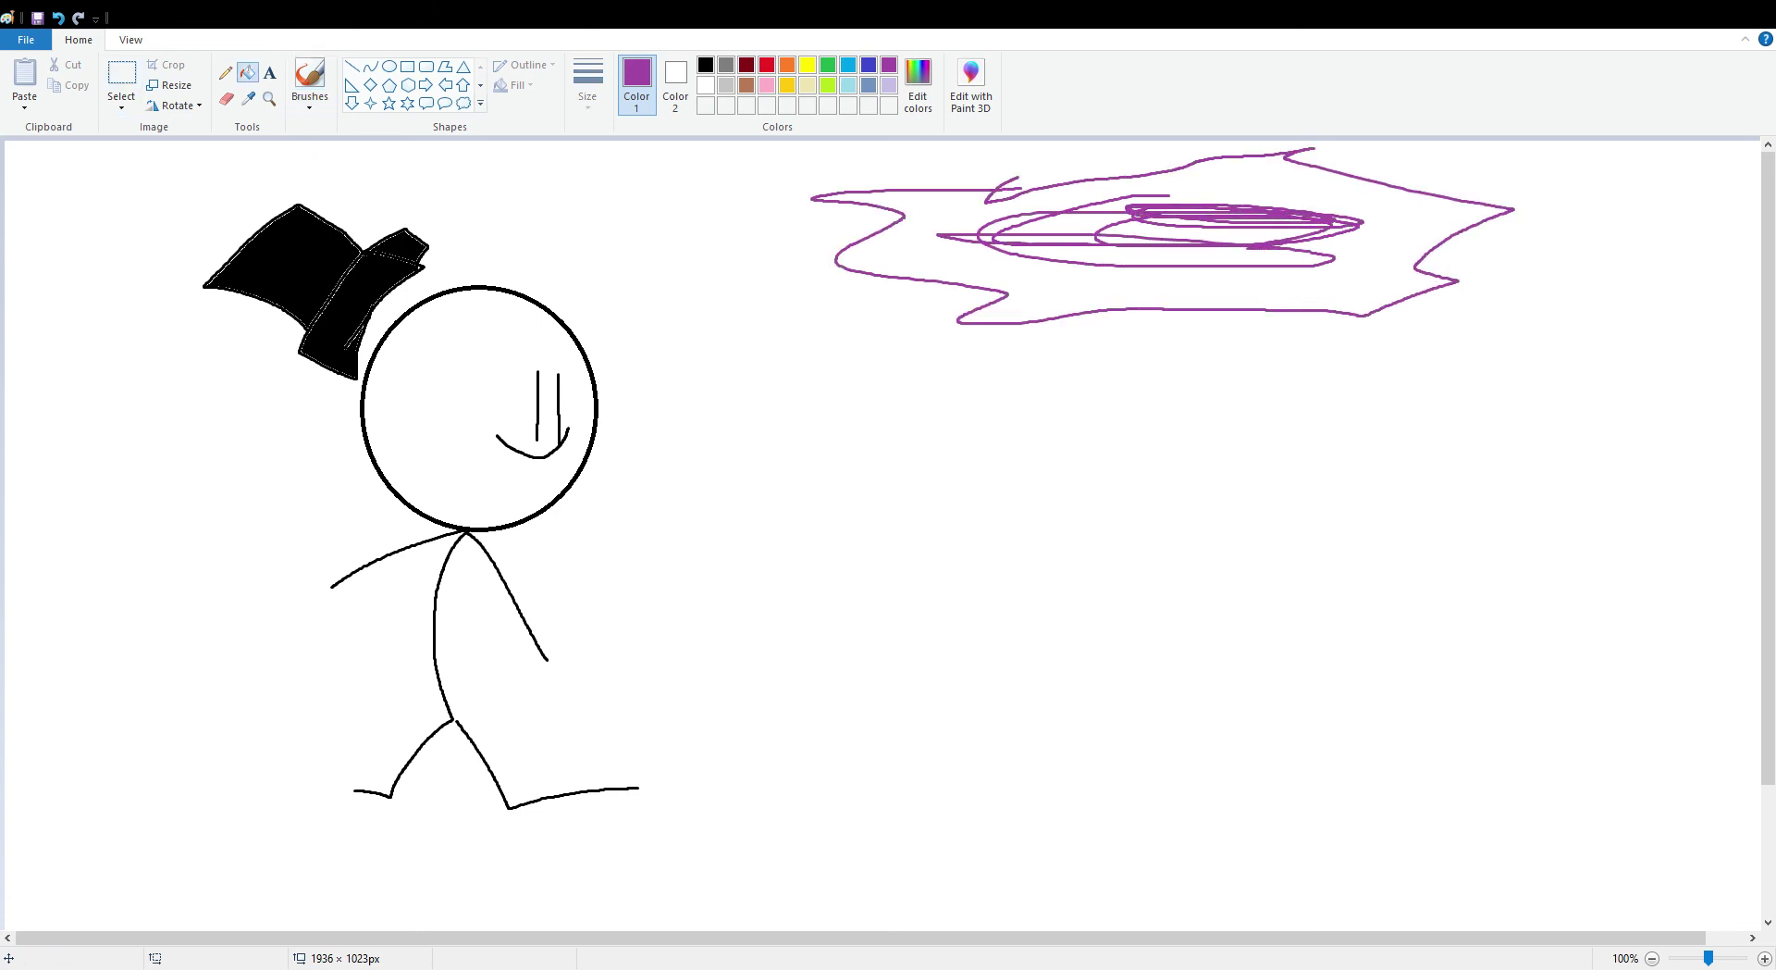
click(937, 258)
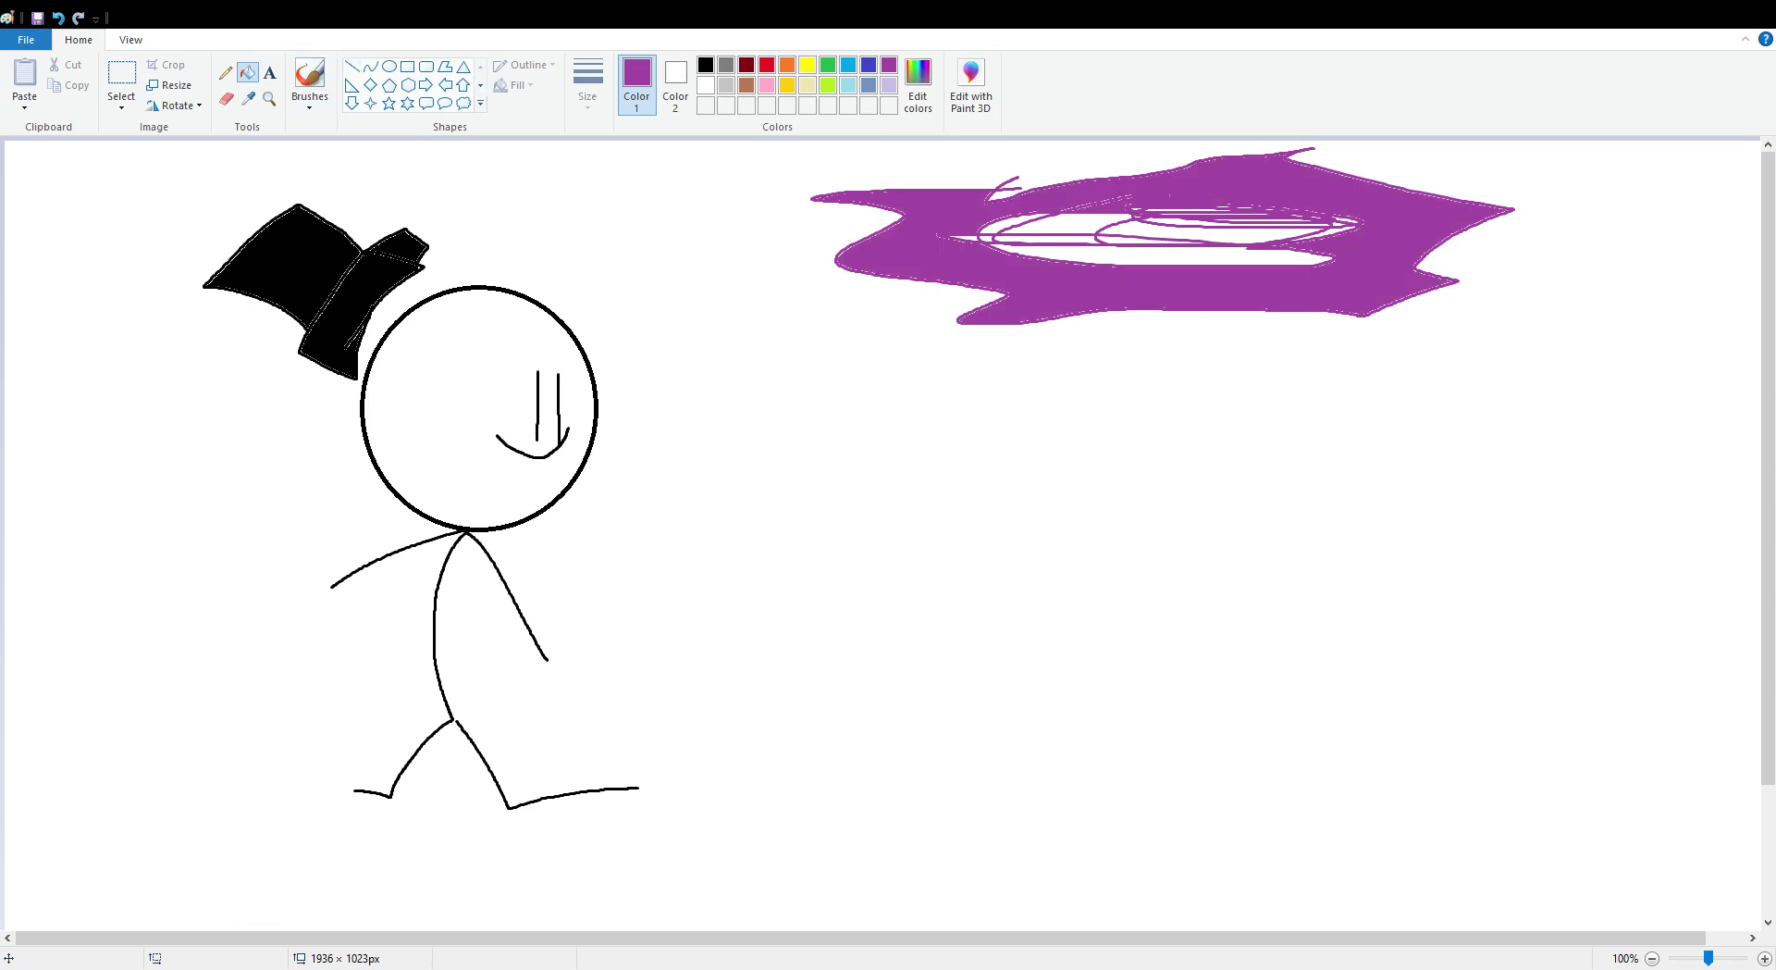
- Brush a red curve across the purple shape and red diagonal lines running down from both of its ends
click(767, 65)
click(310, 74)
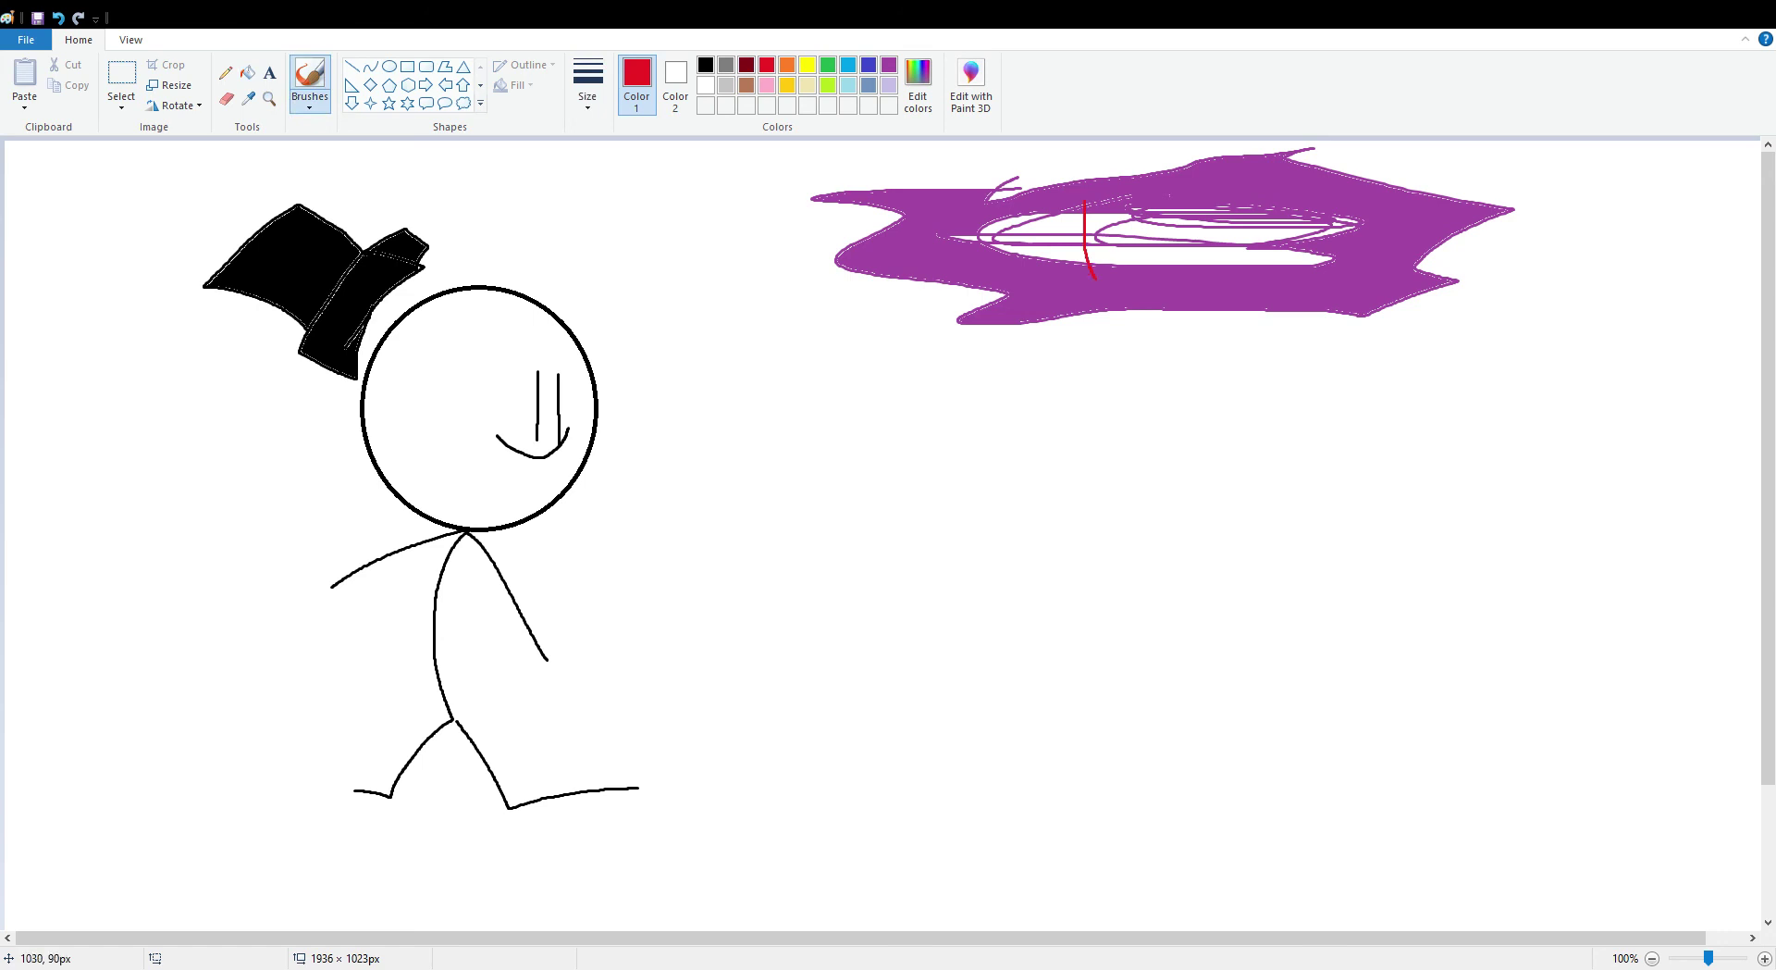
mouse_move(958, 224)
mouse_down()
mouse_move(1166, 241)
mouse_move(1349, 209)
mouse_up()
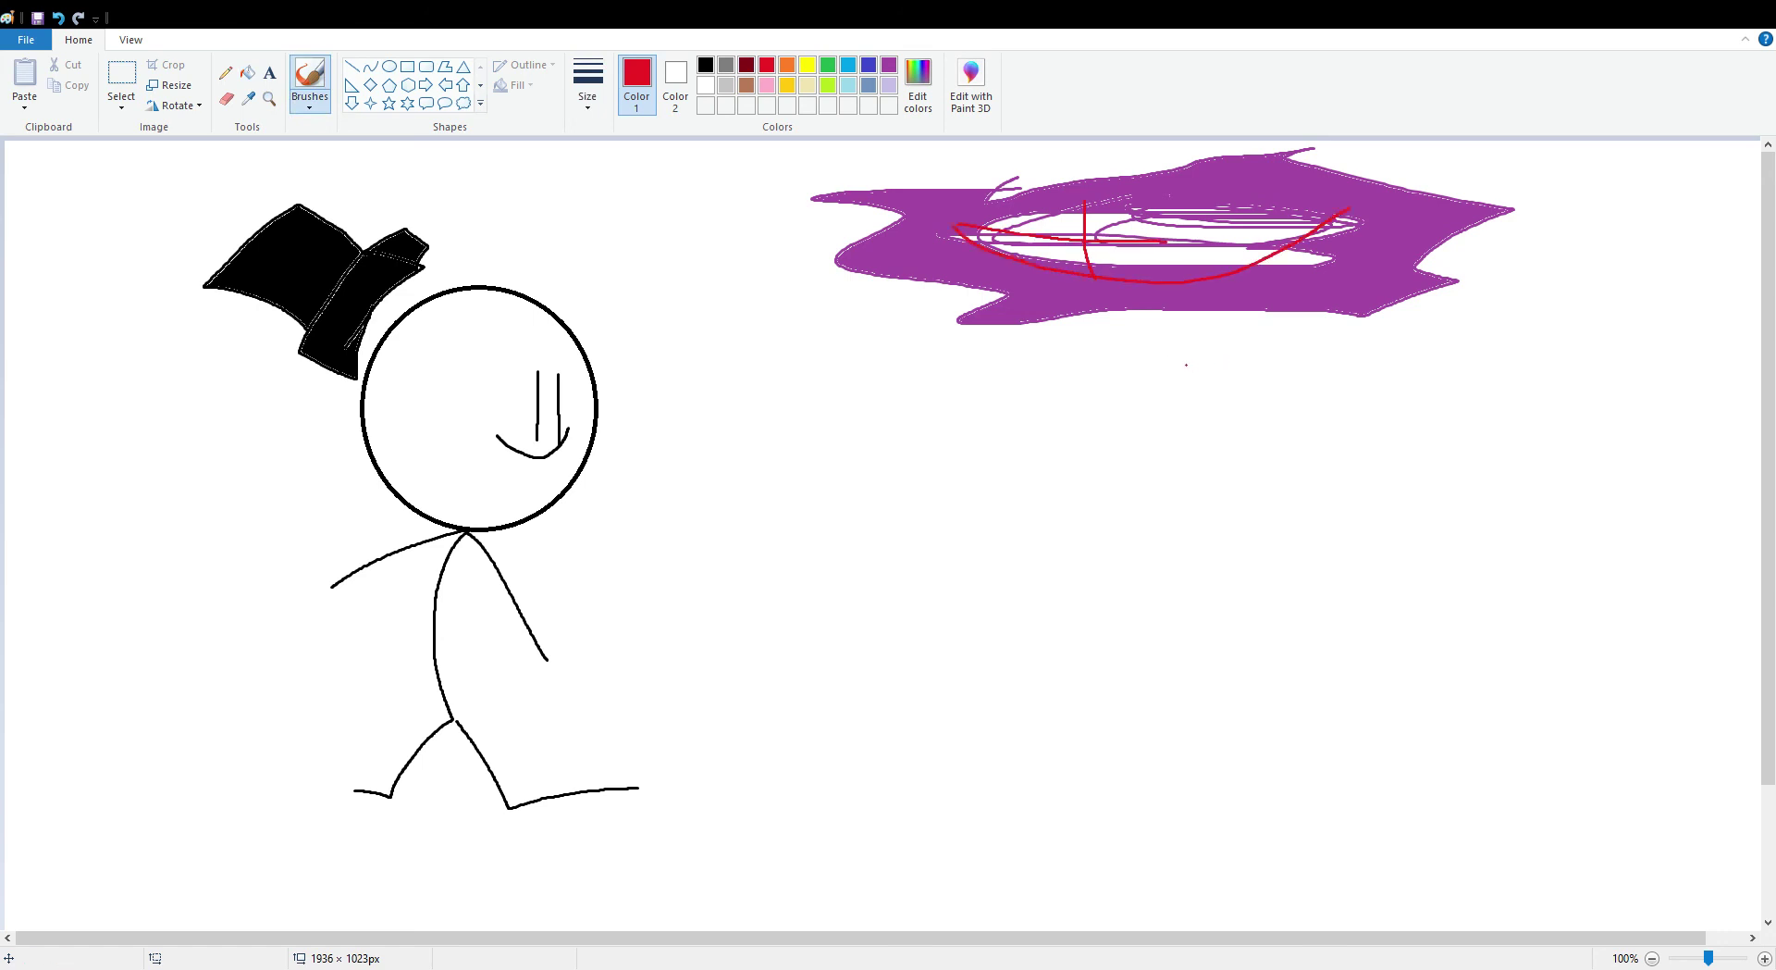
drag(963, 221, 896, 348)
drag(1346, 211, 1463, 334)
scroll(1194, 358, down, 2)
scroll(1195, 357, up, 2)
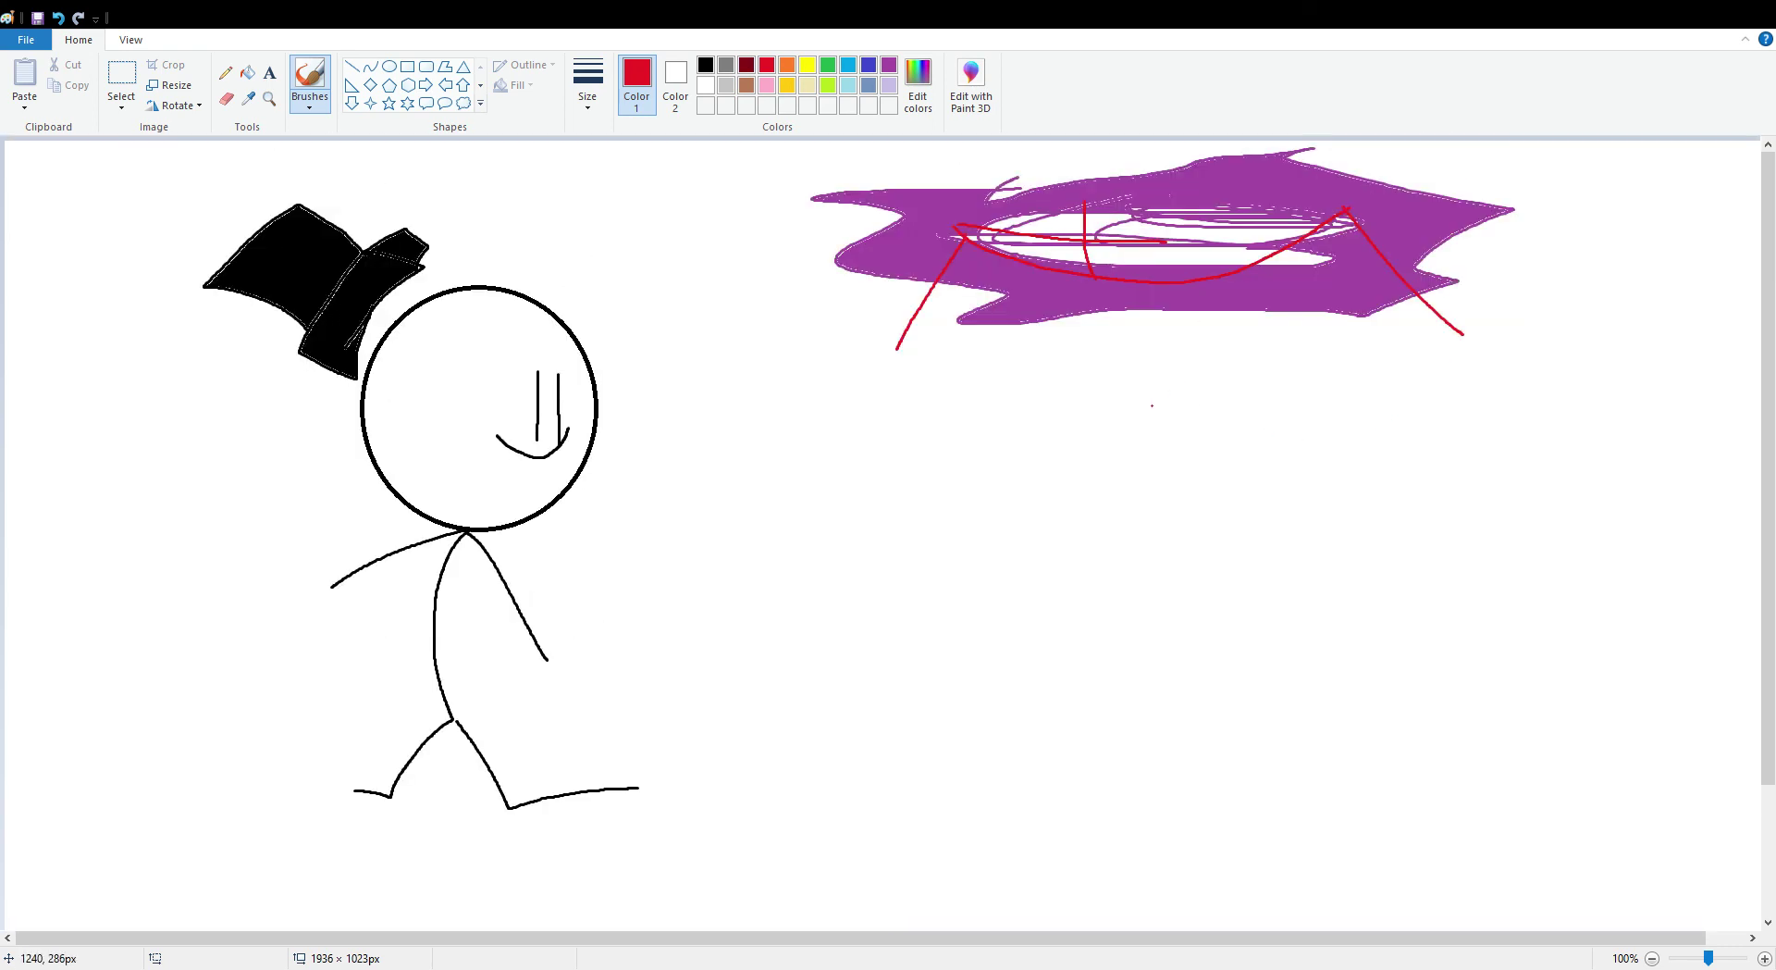
- Draw a red round creature head with a wide jagged mouth and a pointed tooth below the purple shape
mouse_move(1244, 391)
mouse_down()
mouse_move(1060, 390)
mouse_move(992, 475)
mouse_move(1123, 437)
mouse_up()
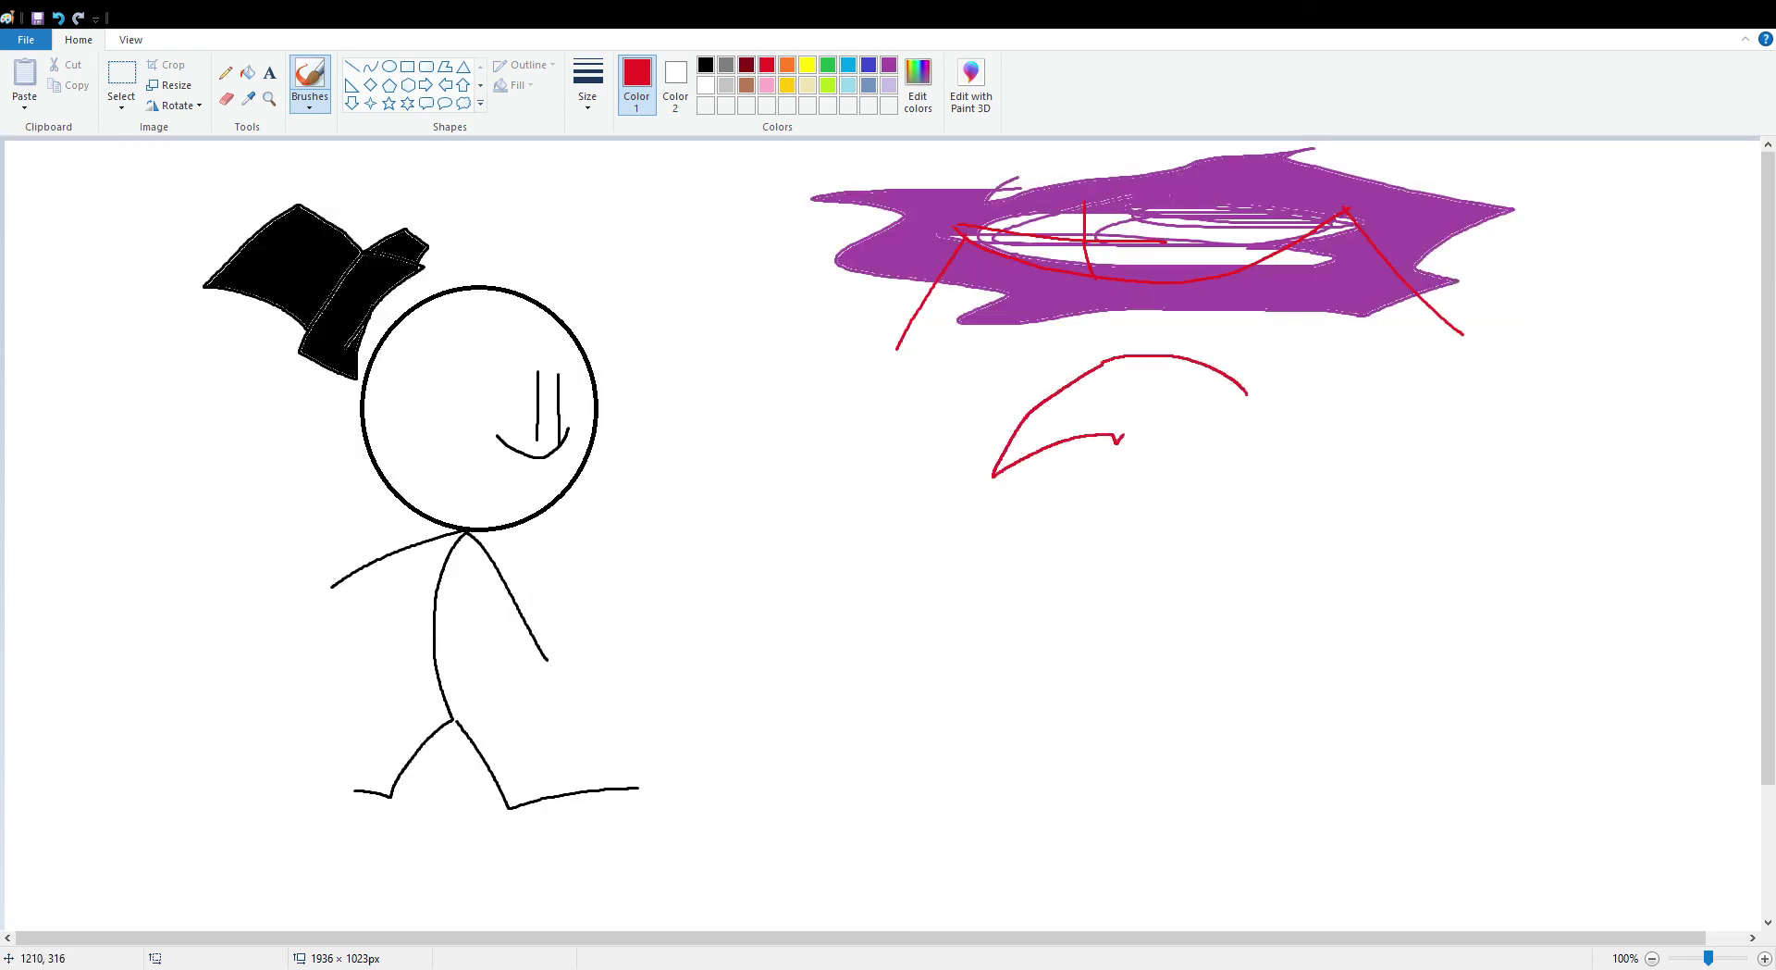
mouse_move(1219, 402)
mouse_down()
mouse_move(1177, 492)
mouse_move(1162, 475)
mouse_move(1097, 505)
mouse_move(1066, 485)
mouse_move(1079, 535)
mouse_move(1207, 535)
mouse_move(1246, 389)
mouse_up()
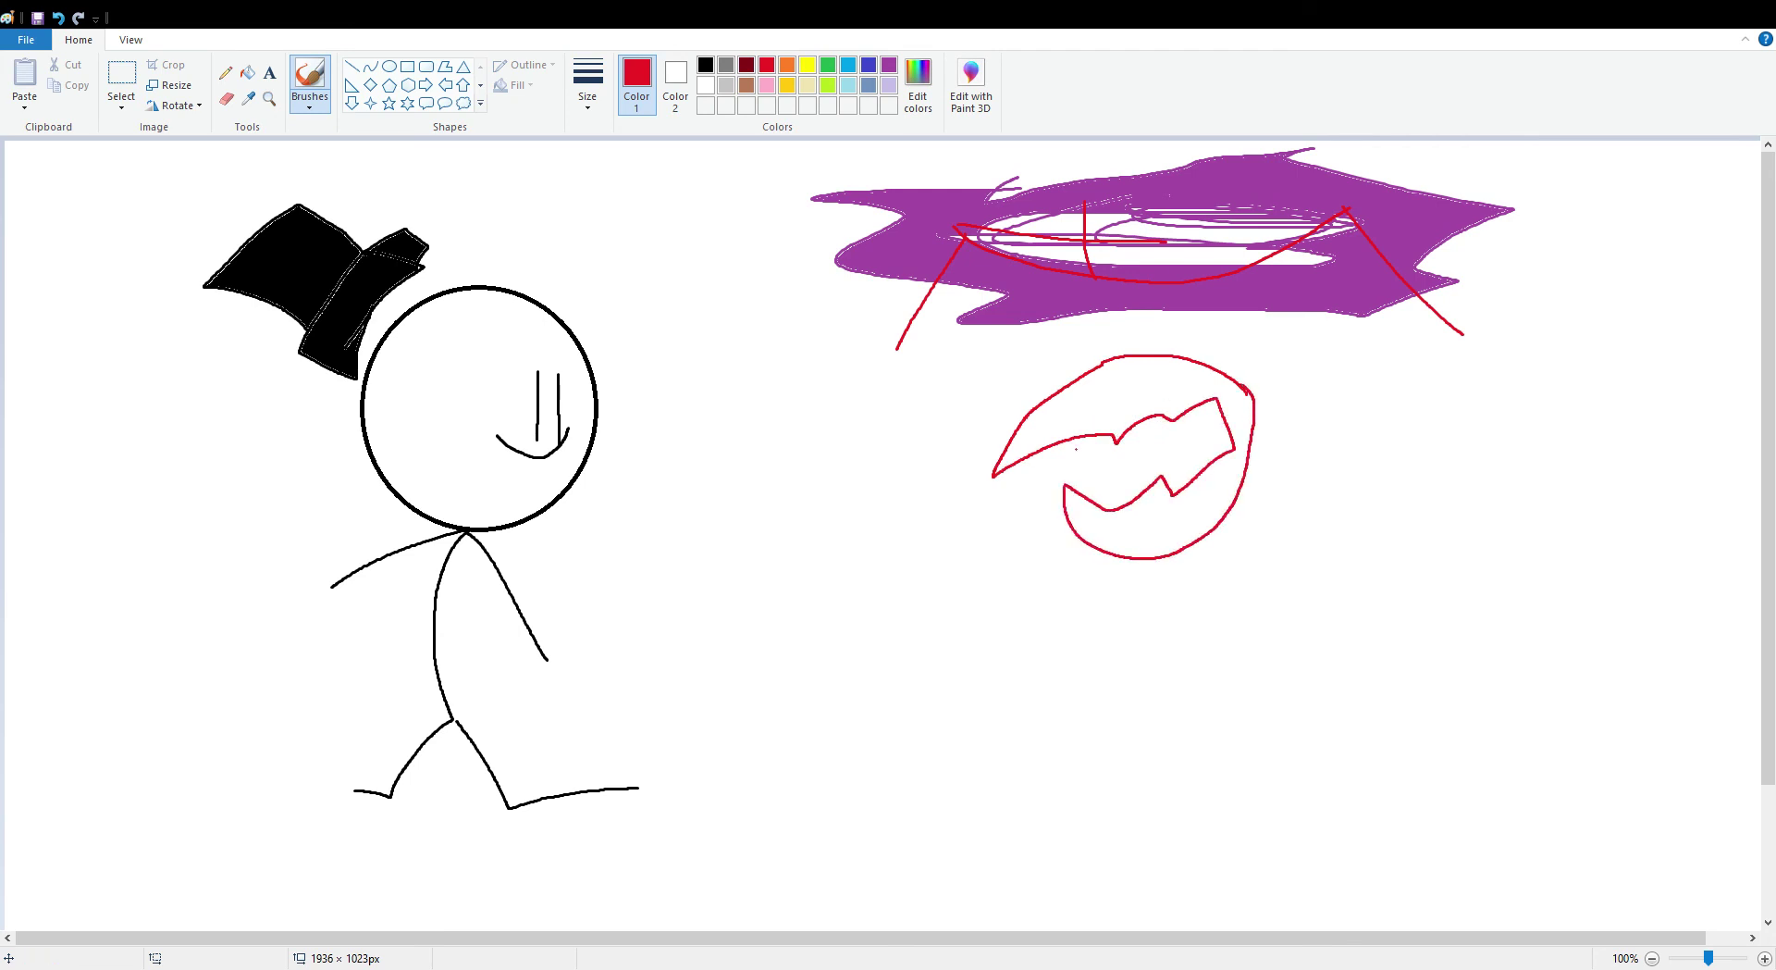
drag(1029, 514, 1068, 451)
- Add a thin red body with short legs and two large curling tentacle arms to the creature
drag(1183, 578, 1202, 732)
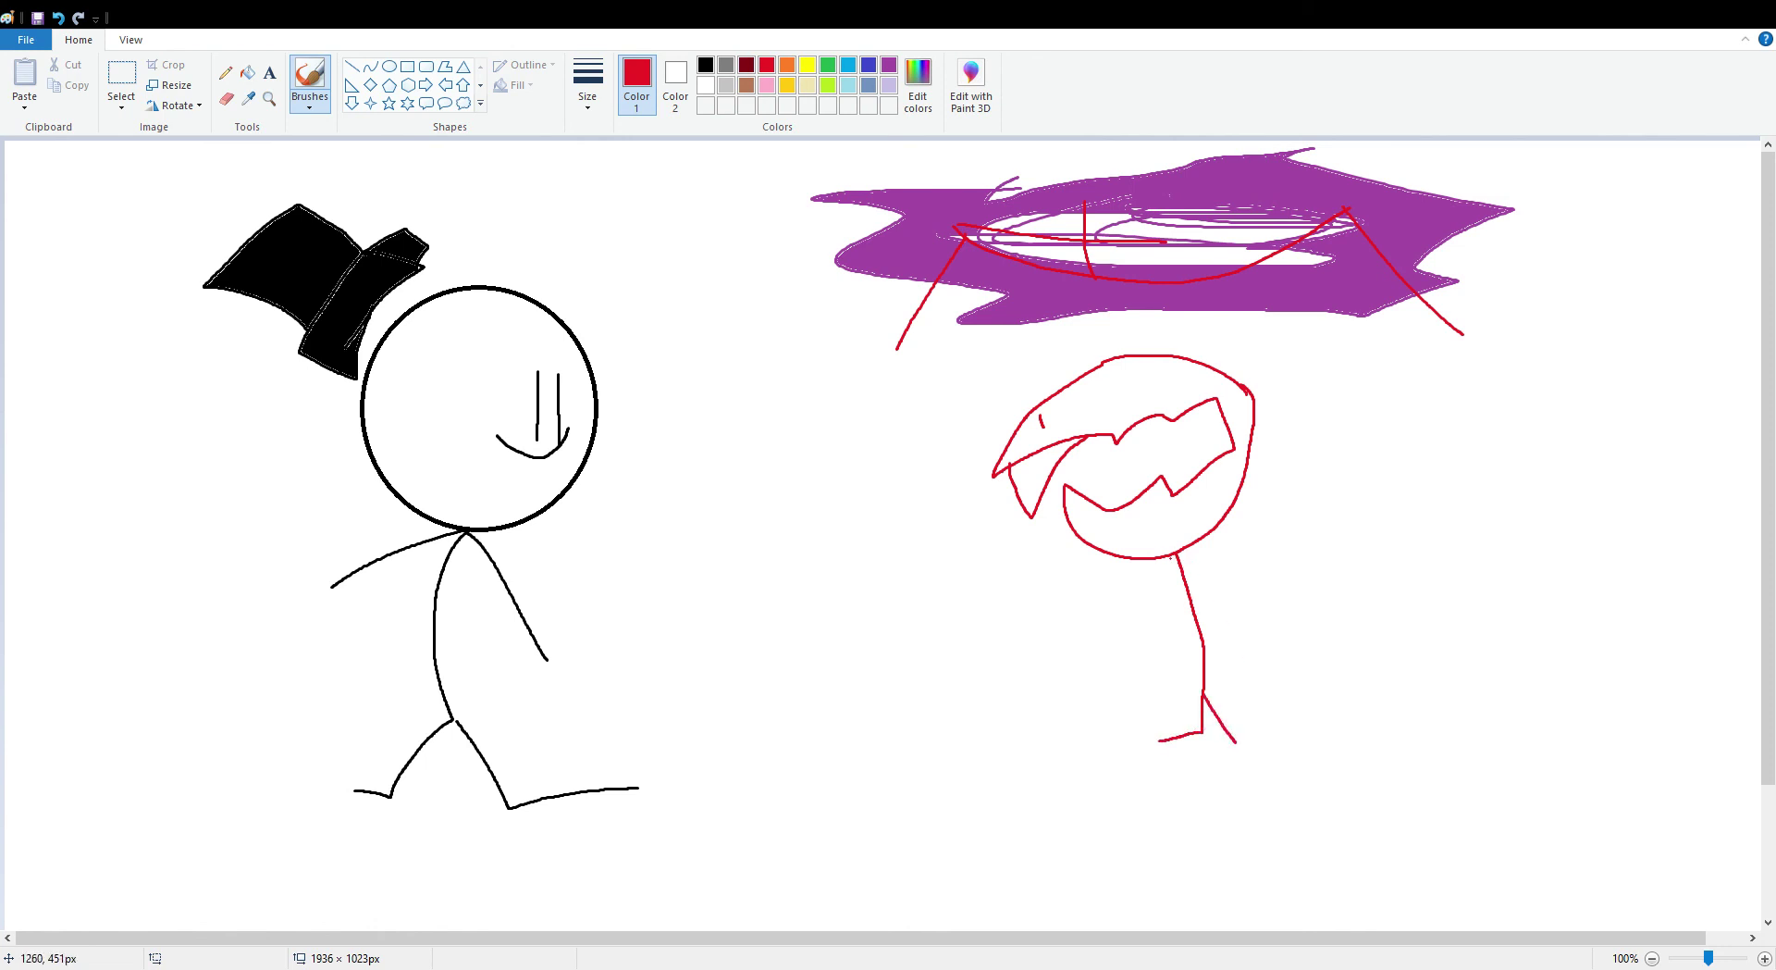
mouse_move(1180, 553)
mouse_down()
mouse_move(1422, 529)
mouse_move(1458, 695)
mouse_move(1367, 697)
mouse_move(1383, 647)
mouse_move(1411, 689)
mouse_move(1439, 642)
mouse_move(1371, 585)
mouse_move(1221, 610)
mouse_up()
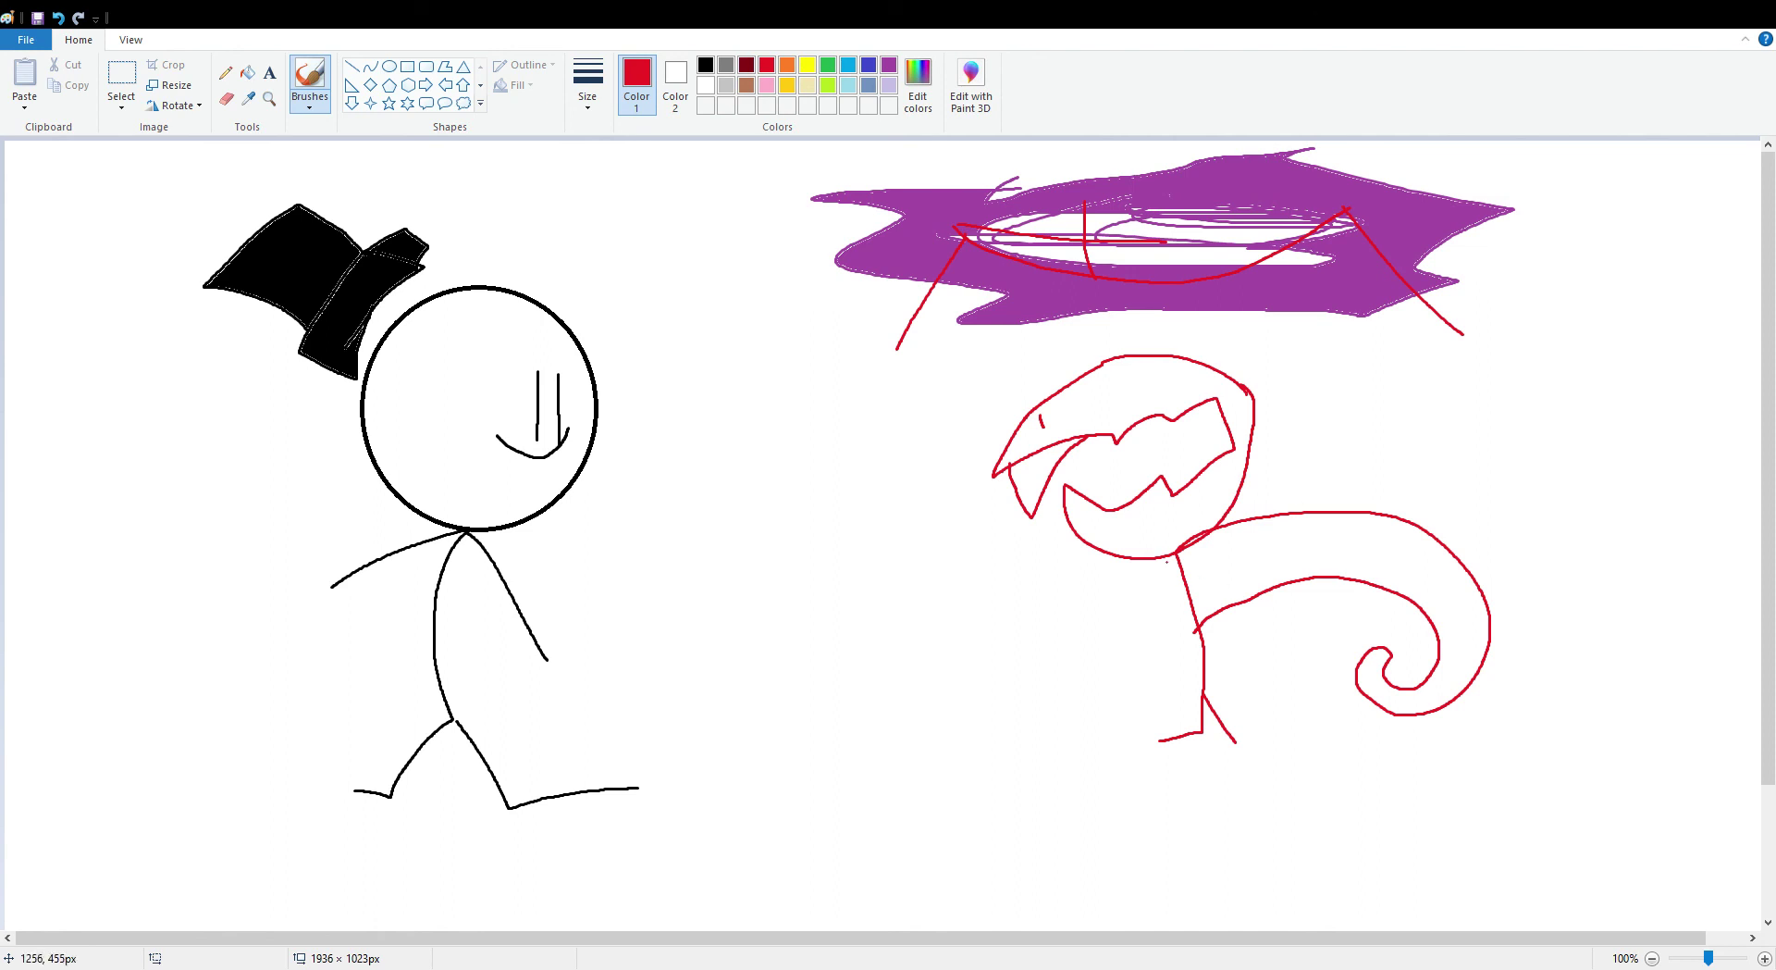
mouse_move(1189, 625)
mouse_down()
mouse_move(987, 709)
mouse_move(997, 749)
mouse_move(1058, 751)
mouse_move(912, 757)
mouse_move(923, 657)
mouse_move(1100, 587)
mouse_up()
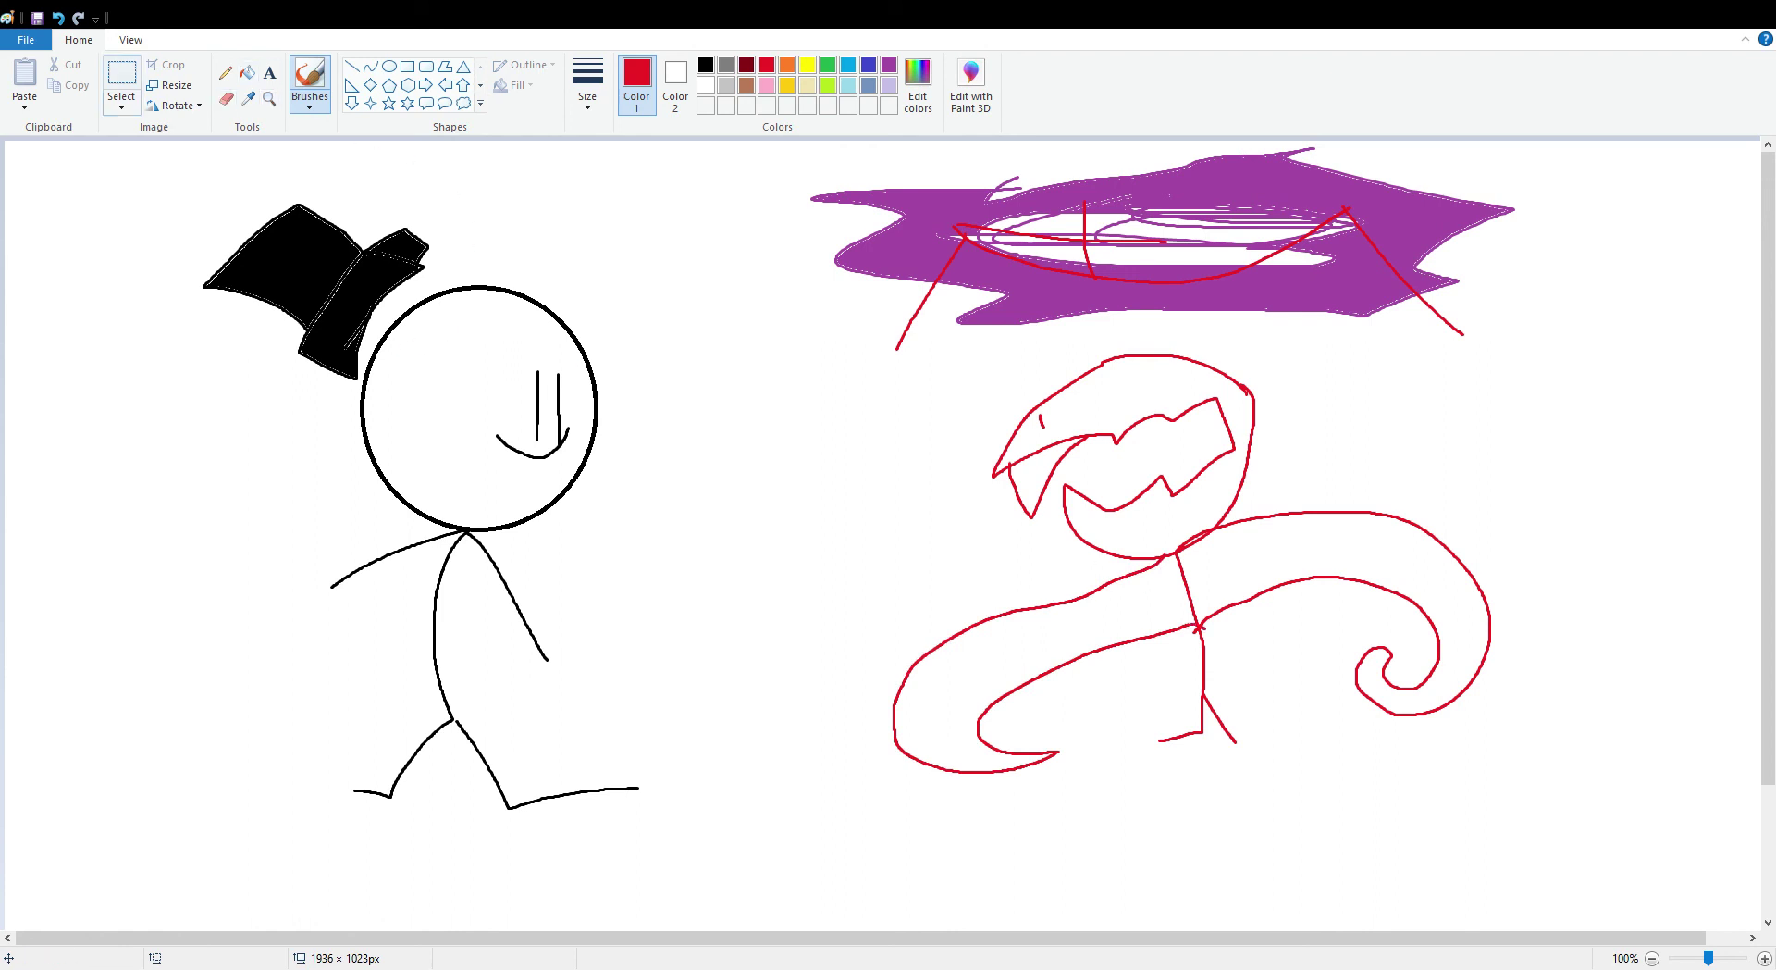
- Select the red creature with a free-form selection and move it toward the stick figure
click(121, 79)
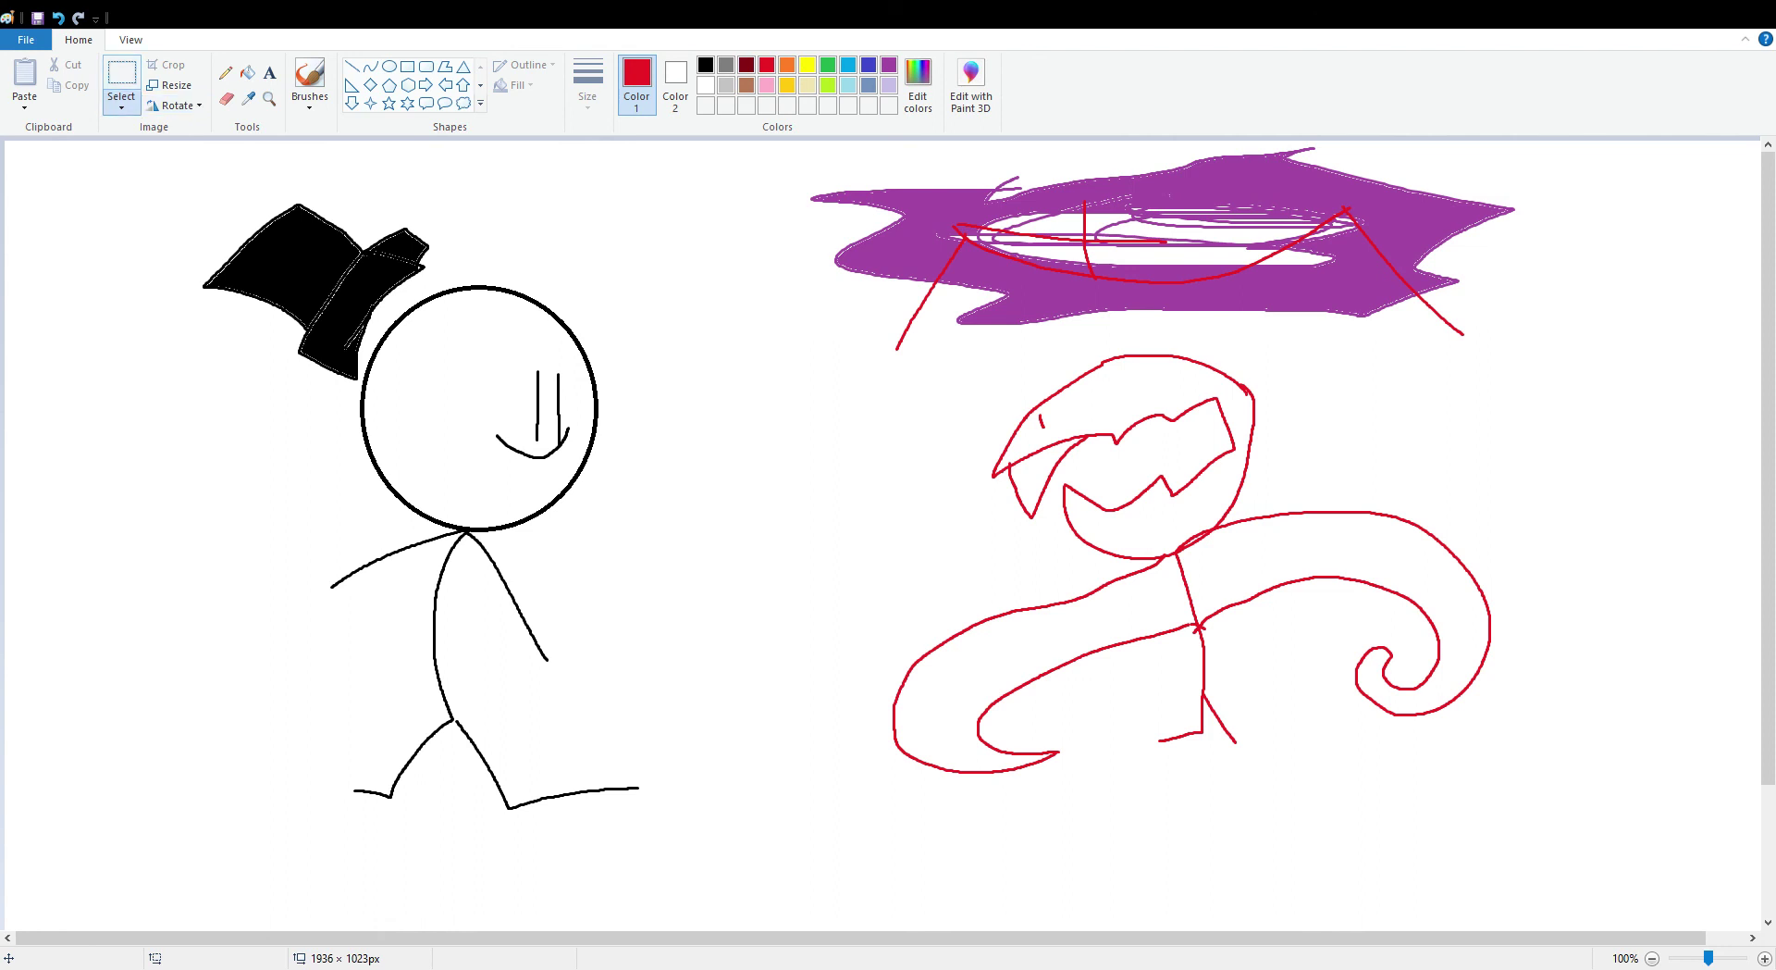
mouse_move(1051, 337)
mouse_down()
mouse_move(756, 622)
mouse_move(1566, 725)
mouse_move(1586, 637)
mouse_move(1036, 343)
mouse_up()
drag(1071, 592, 913, 602)
- Move the stick figure slightly down and the red creature slightly up using free-form selections
click(121, 76)
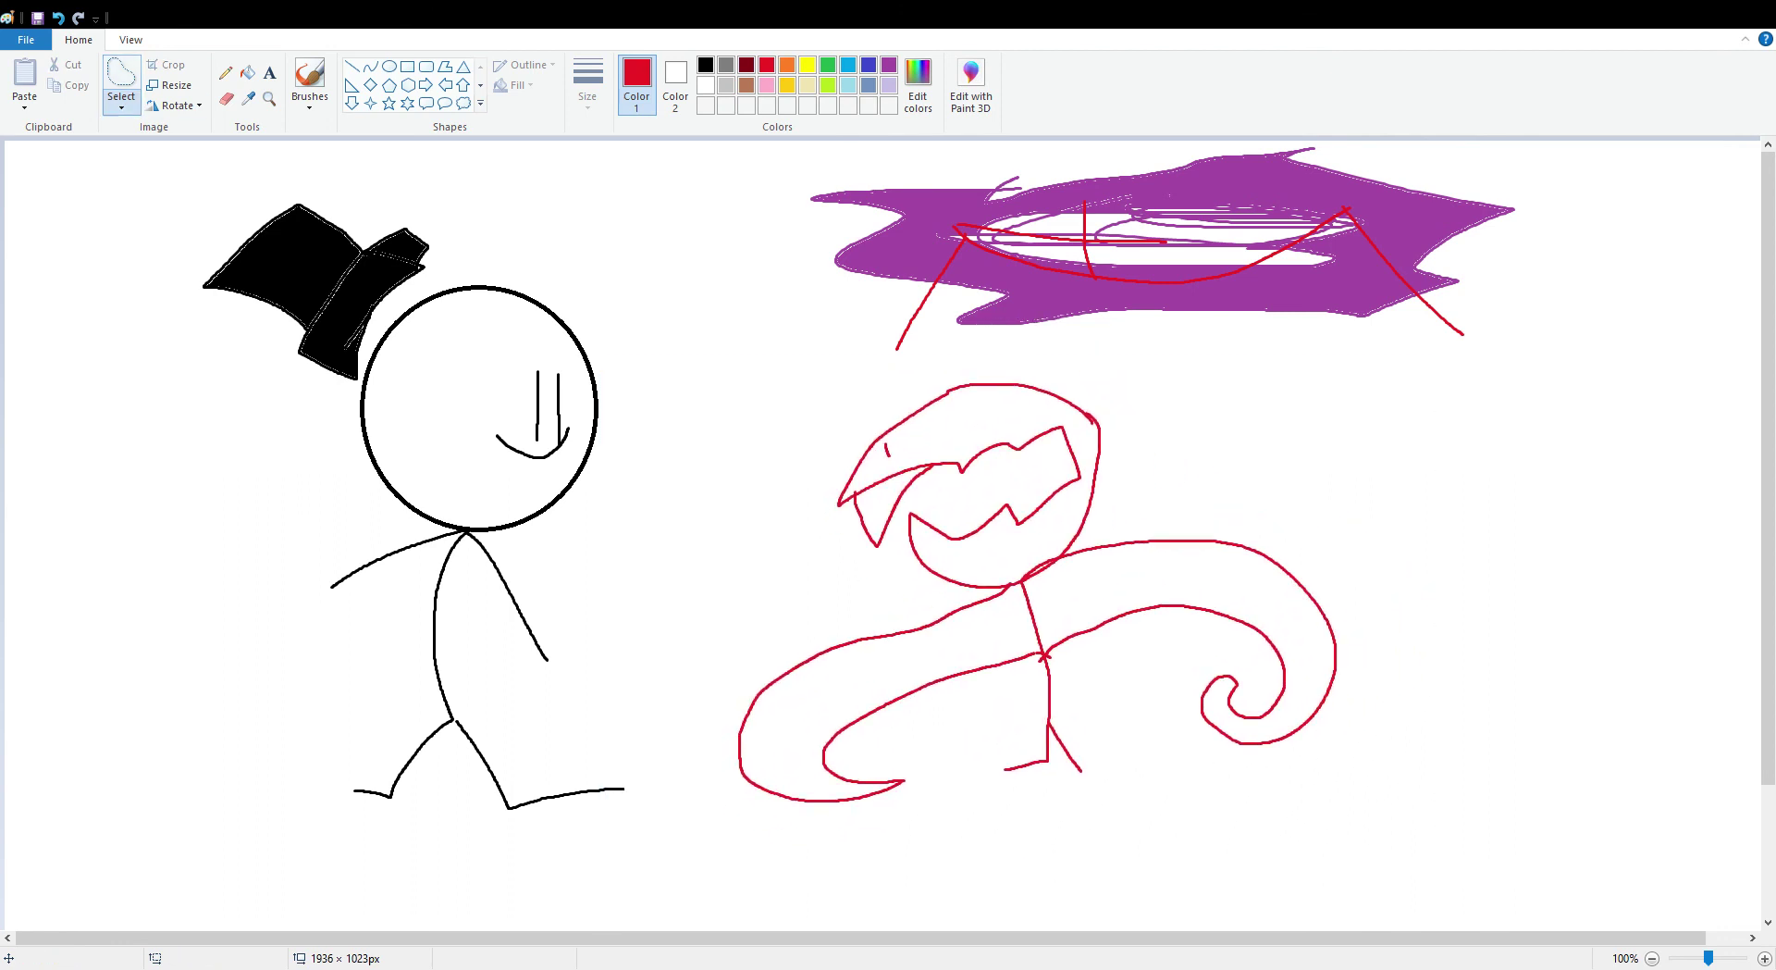
mouse_move(347, 176)
mouse_down()
mouse_move(218, 173)
mouse_move(377, 813)
mouse_move(662, 783)
mouse_move(635, 273)
mouse_move(348, 177)
mouse_up()
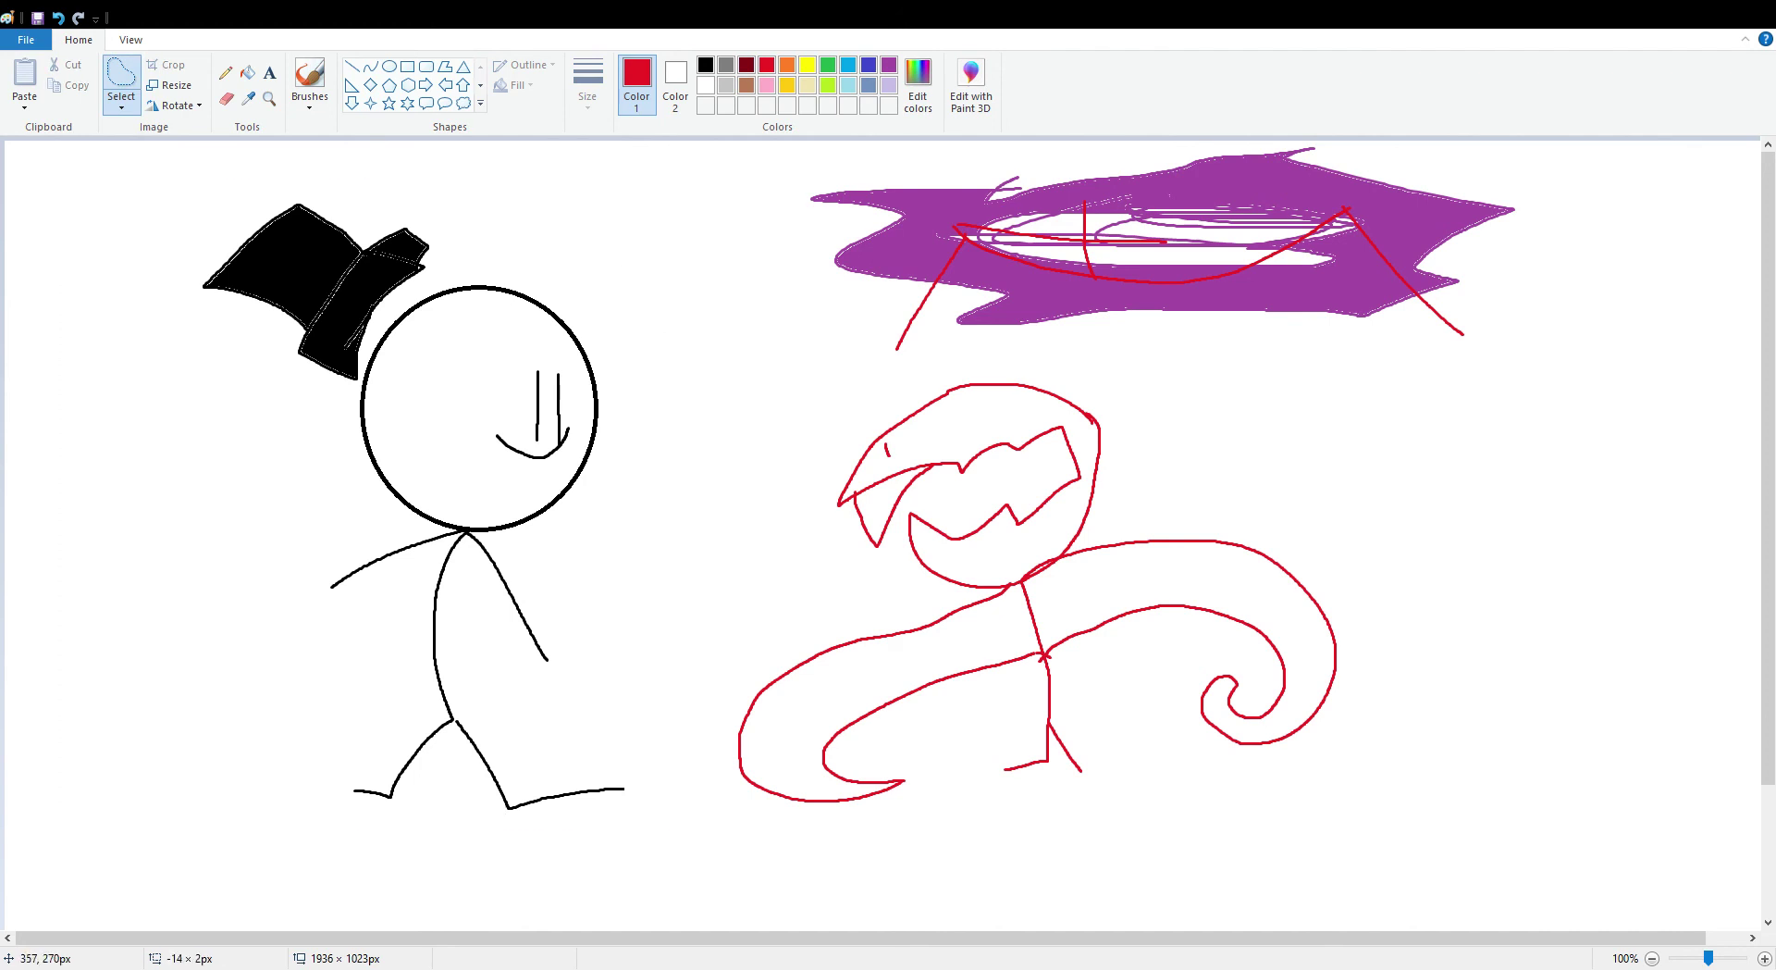
mouse_move(317, 394)
mouse_down()
mouse_move(426, 437)
mouse_move(343, 402)
mouse_move(716, 371)
mouse_move(159, 382)
mouse_move(258, 394)
mouse_move(327, 417)
mouse_move(318, 431)
mouse_up()
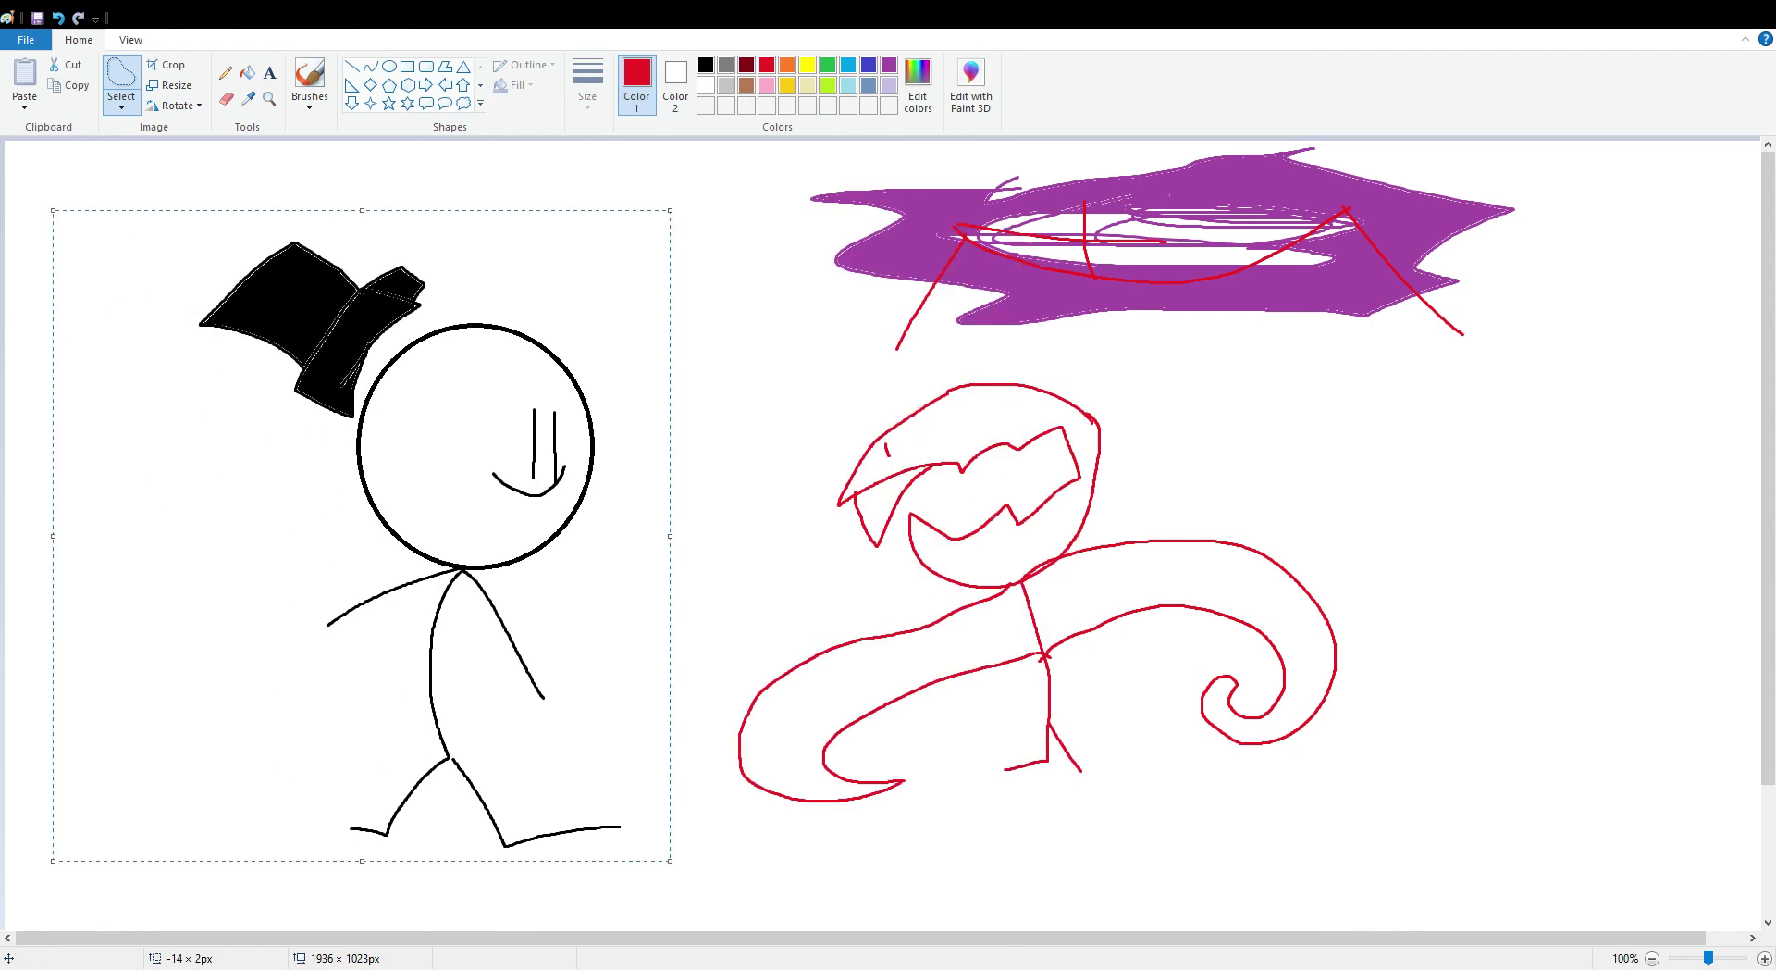
mouse_move(1181, 370)
mouse_down()
mouse_move(690, 491)
mouse_move(726, 855)
mouse_move(1193, 379)
mouse_move(1181, 370)
mouse_up()
mouse_move(1055, 602)
mouse_down()
mouse_move(1075, 552)
mouse_move(1020, 594)
mouse_move(1280, 681)
mouse_move(1194, 671)
mouse_move(1221, 675)
mouse_move(1129, 619)
mouse_move(1058, 622)
mouse_move(1196, 623)
mouse_move(928, 609)
mouse_move(1049, 609)
mouse_move(1131, 566)
mouse_move(1064, 553)
mouse_move(1044, 584)
mouse_up()
- Select the stick figure free-form and move it slightly up and toward the creature
click(121, 74)
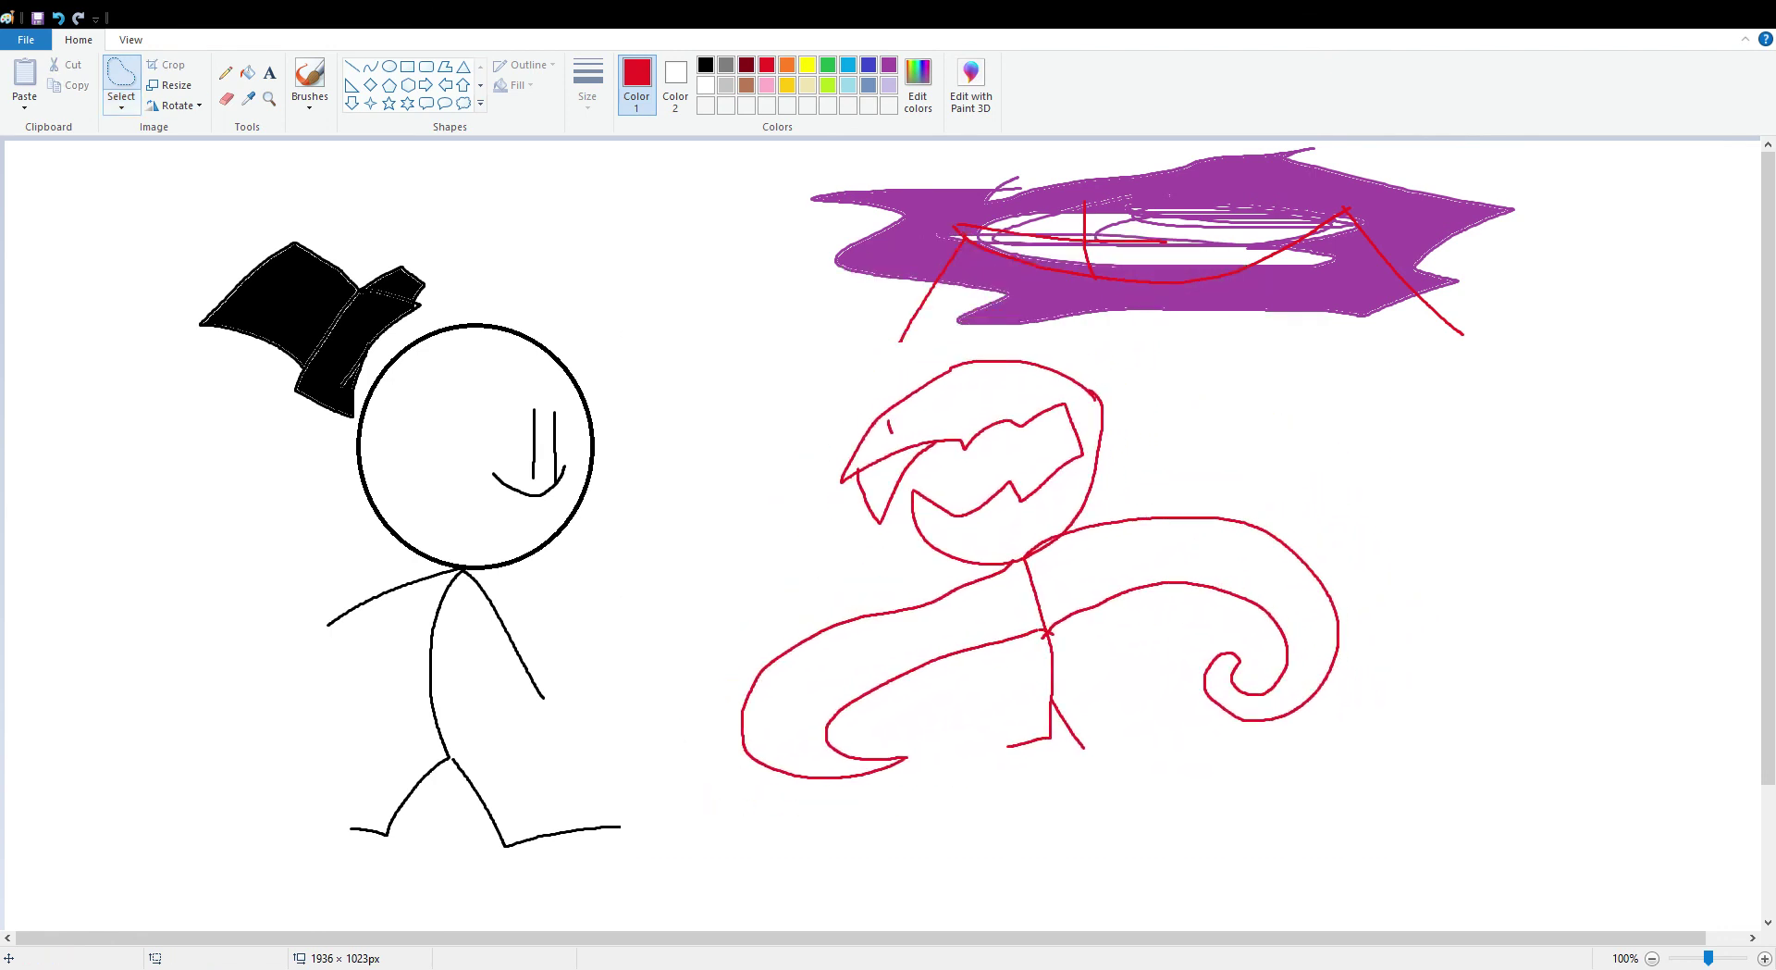
mouse_move(367, 164)
mouse_down()
mouse_move(566, 310)
mouse_move(55, 434)
mouse_move(666, 925)
mouse_move(566, 305)
mouse_up()
mouse_move(525, 454)
mouse_down()
mouse_move(576, 428)
mouse_move(575, 444)
mouse_move(534, 459)
mouse_move(544, 427)
mouse_up()
click(904, 402)
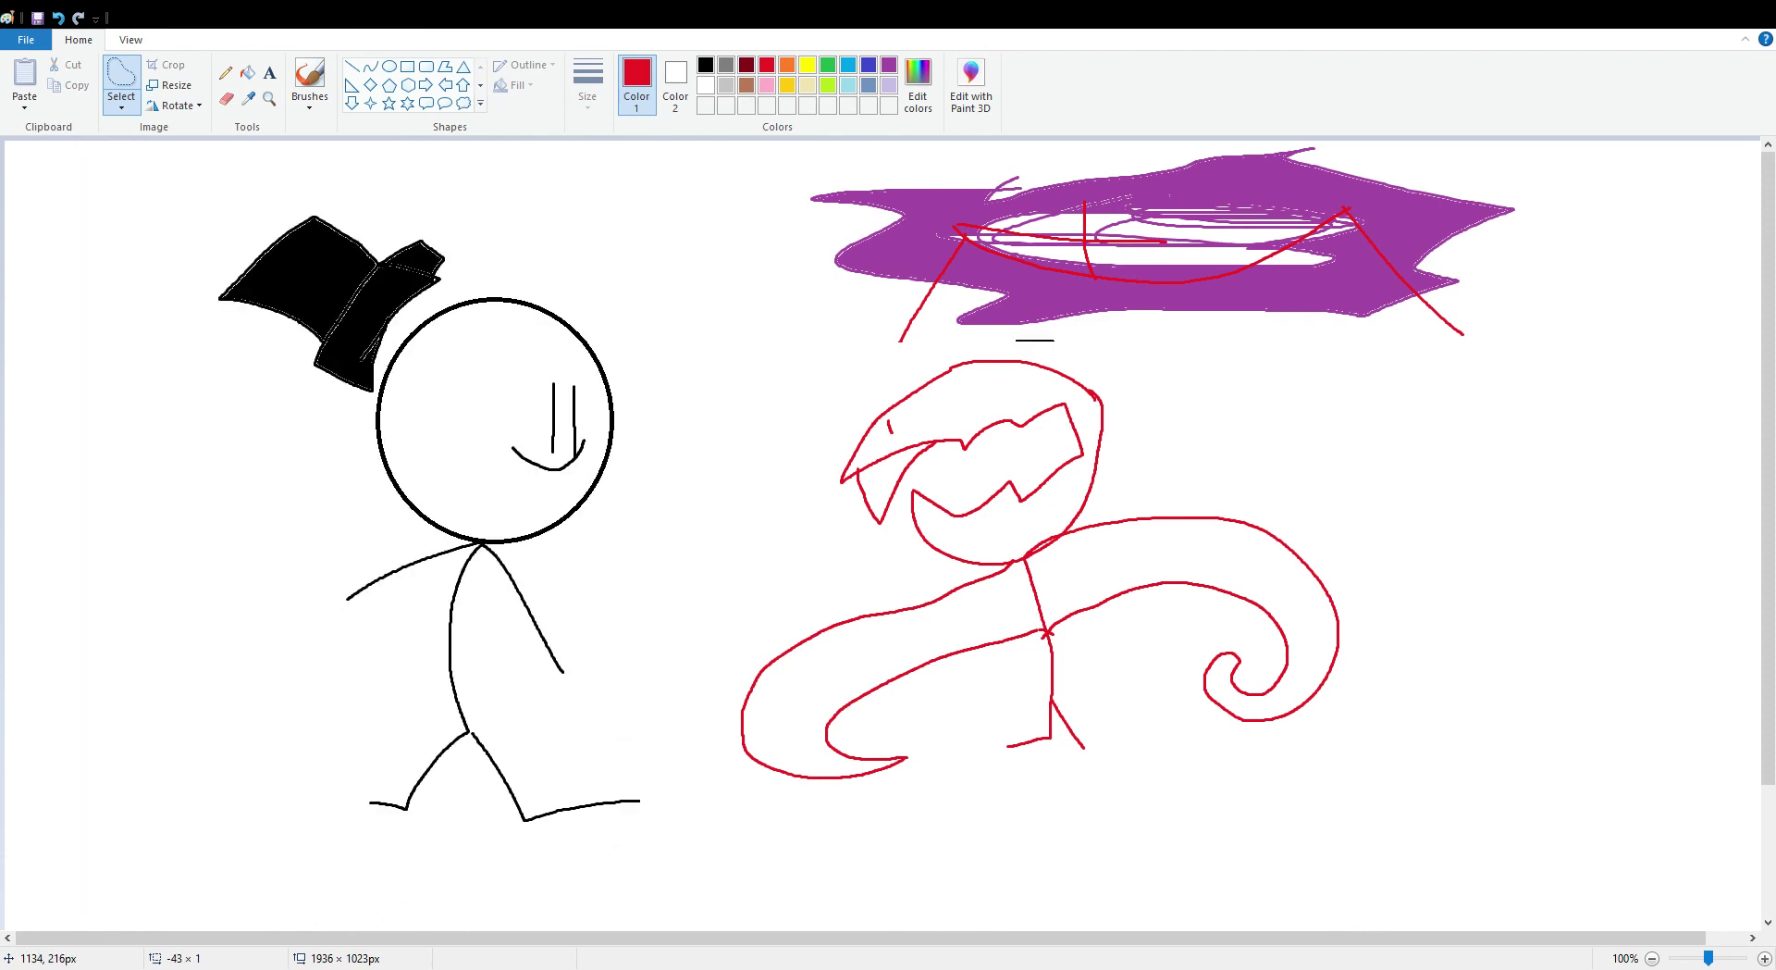
- Select the red creature free-form and shift it around, leaving it farther from the stick figure
mouse_move(1016, 340)
mouse_down()
mouse_move(740, 481)
mouse_move(754, 823)
mouse_move(1460, 706)
mouse_move(1057, 338)
mouse_up()
drag(1074, 452, 1053, 497)
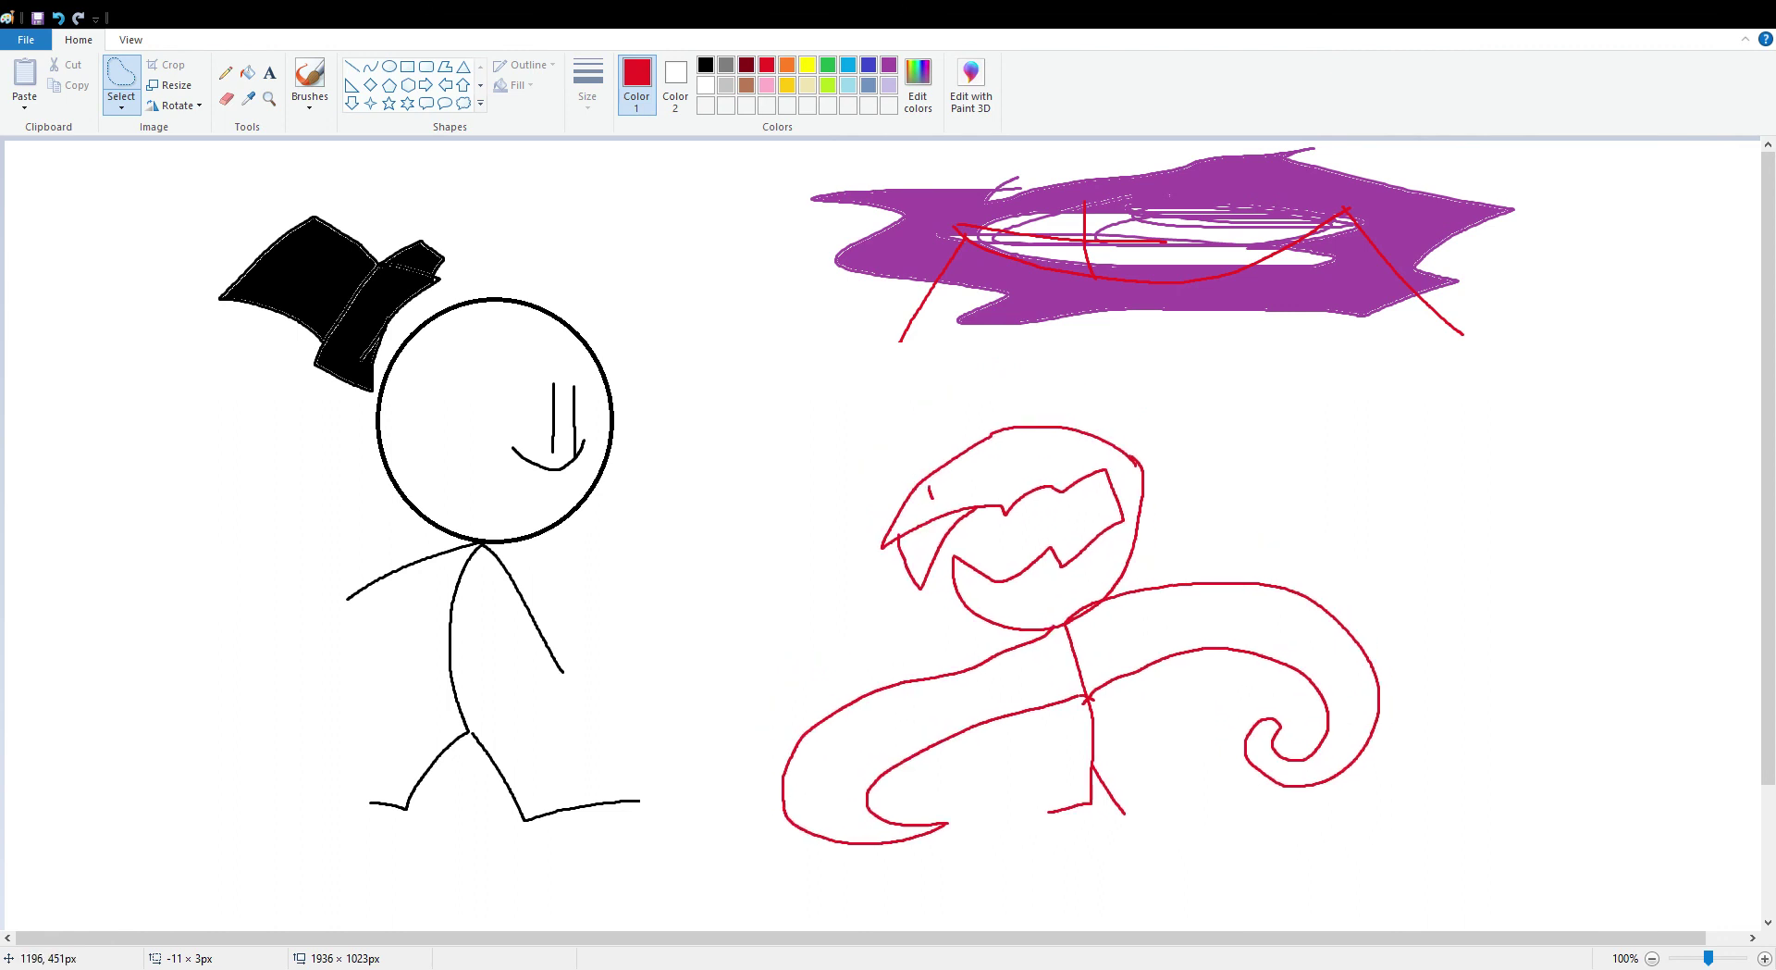
drag(1111, 558, 1051, 522)
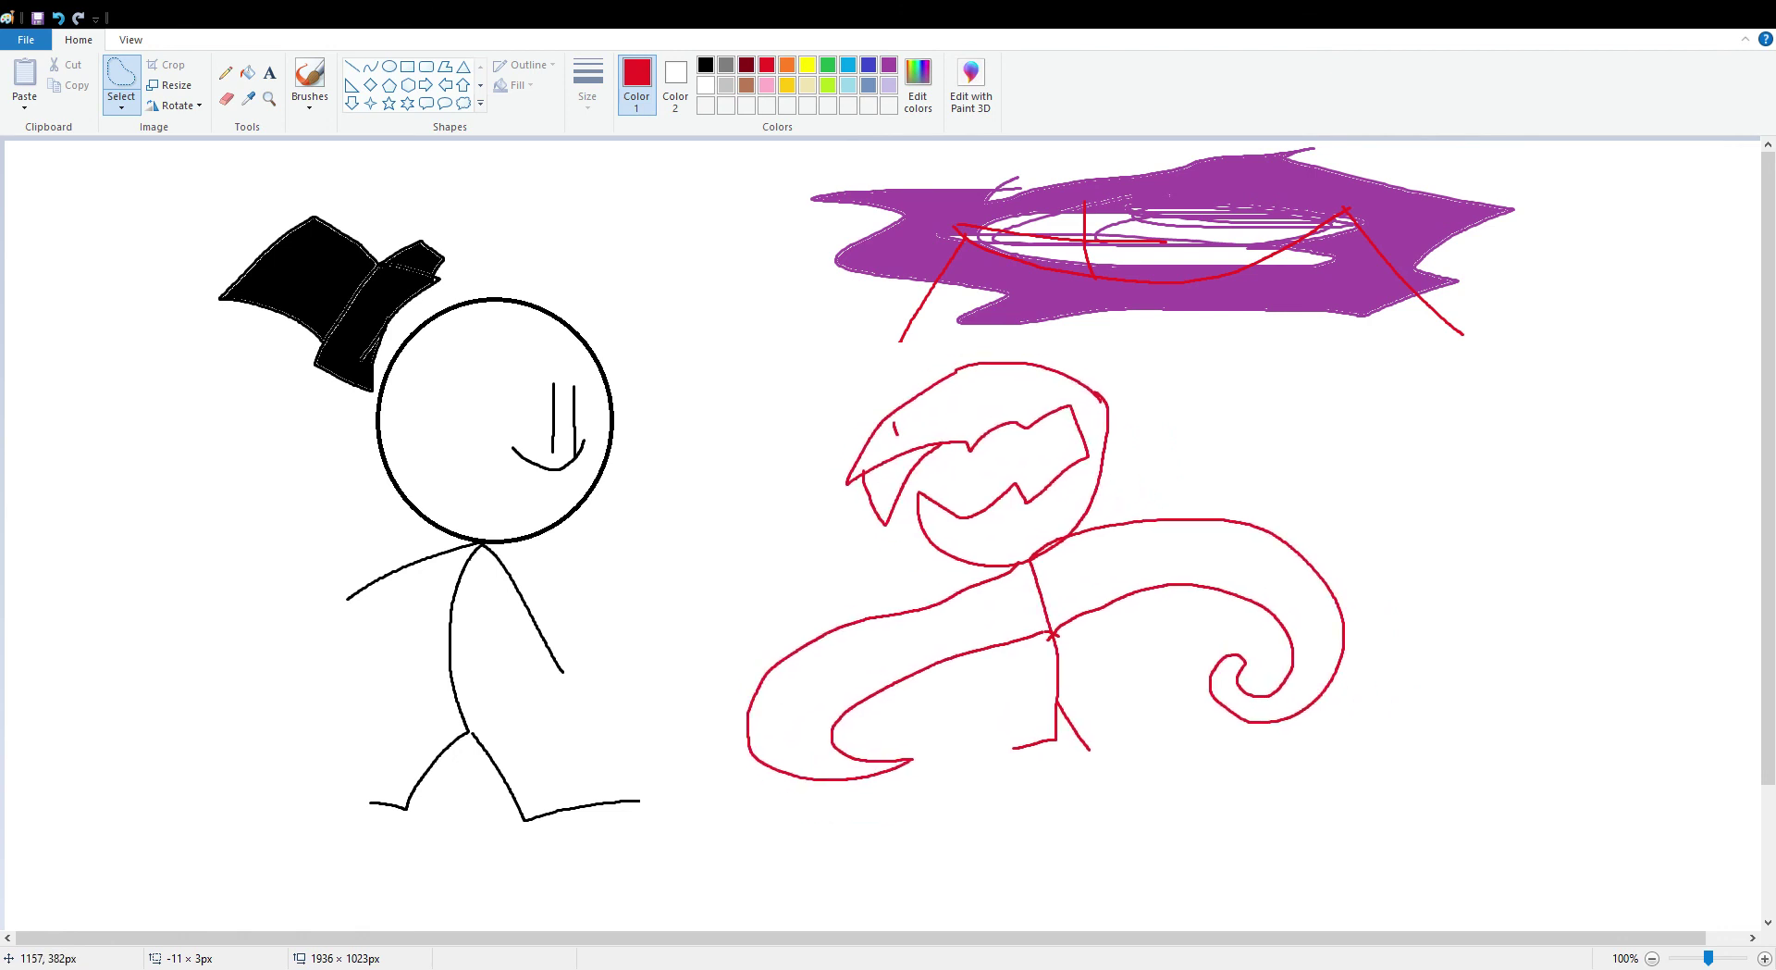
mouse_move(1084, 519)
mouse_down()
mouse_move(1107, 499)
mouse_move(1121, 555)
mouse_move(1148, 518)
mouse_move(1044, 519)
mouse_move(1147, 536)
mouse_move(1146, 519)
mouse_up()
- Extend the stick figure's front arm in black with a bent forearm and a pistol aimed at the creature
click(310, 74)
click(705, 64)
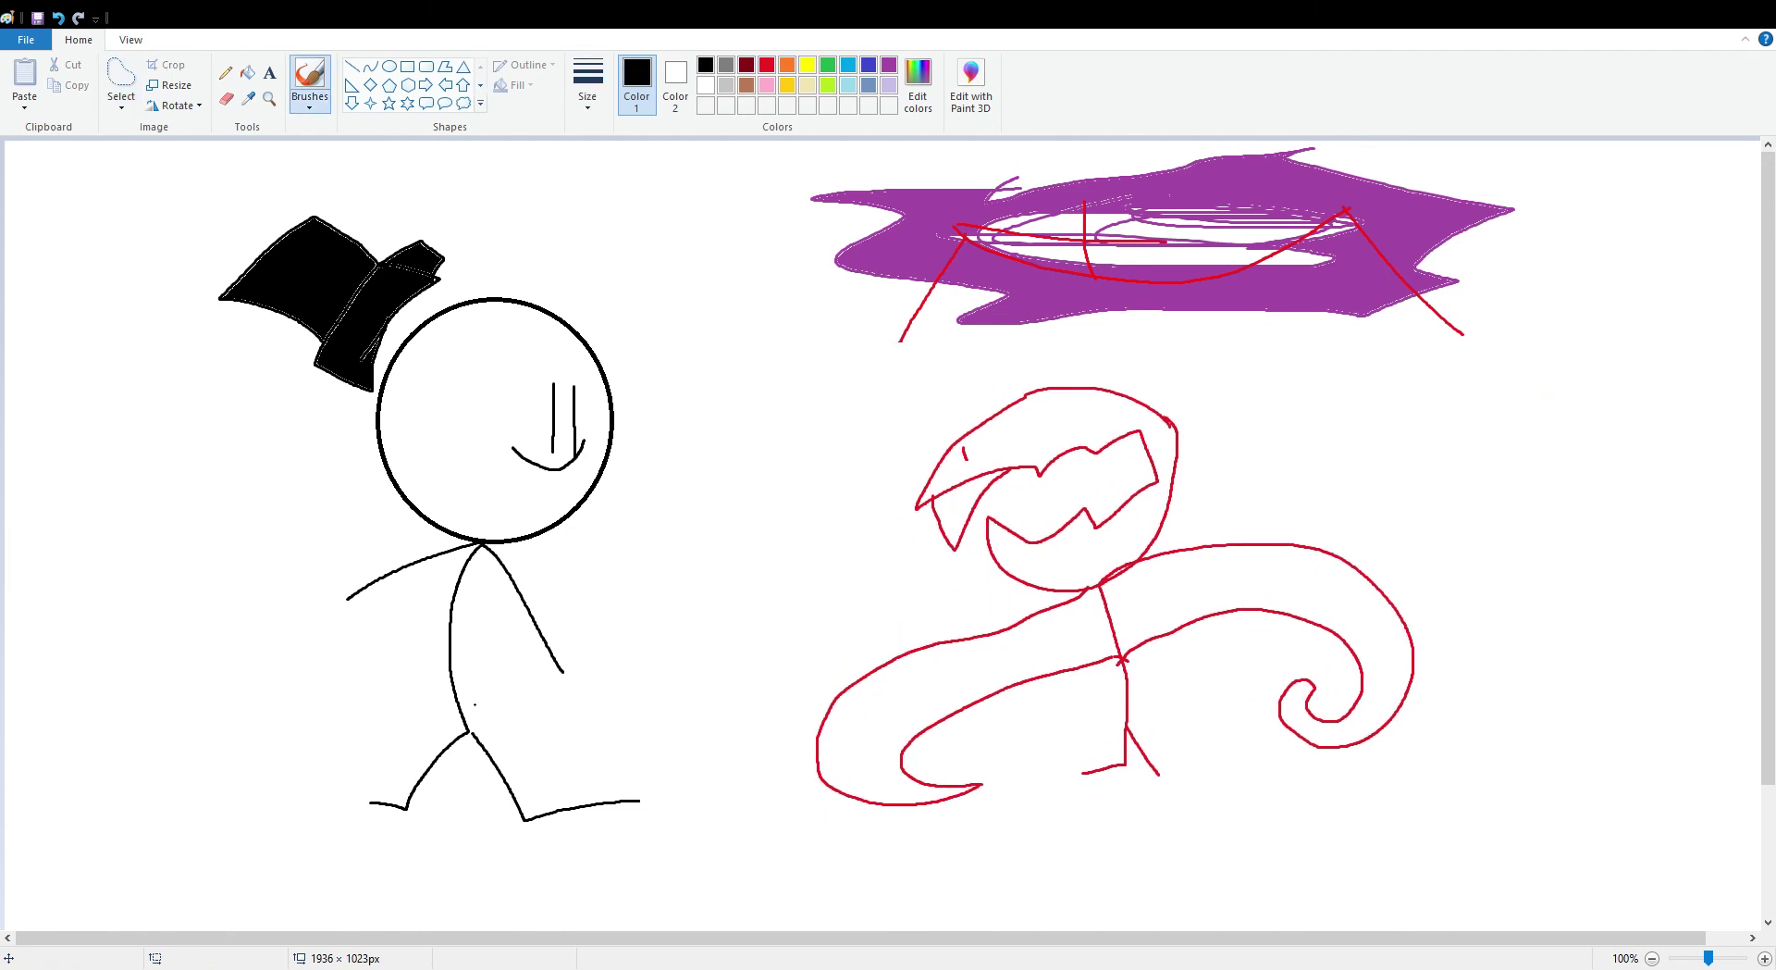
mouse_move(563, 670)
mouse_down()
mouse_move(688, 639)
mouse_move(684, 468)
mouse_move(786, 479)
mouse_move(767, 510)
mouse_move(707, 506)
mouse_move(684, 543)
mouse_up()
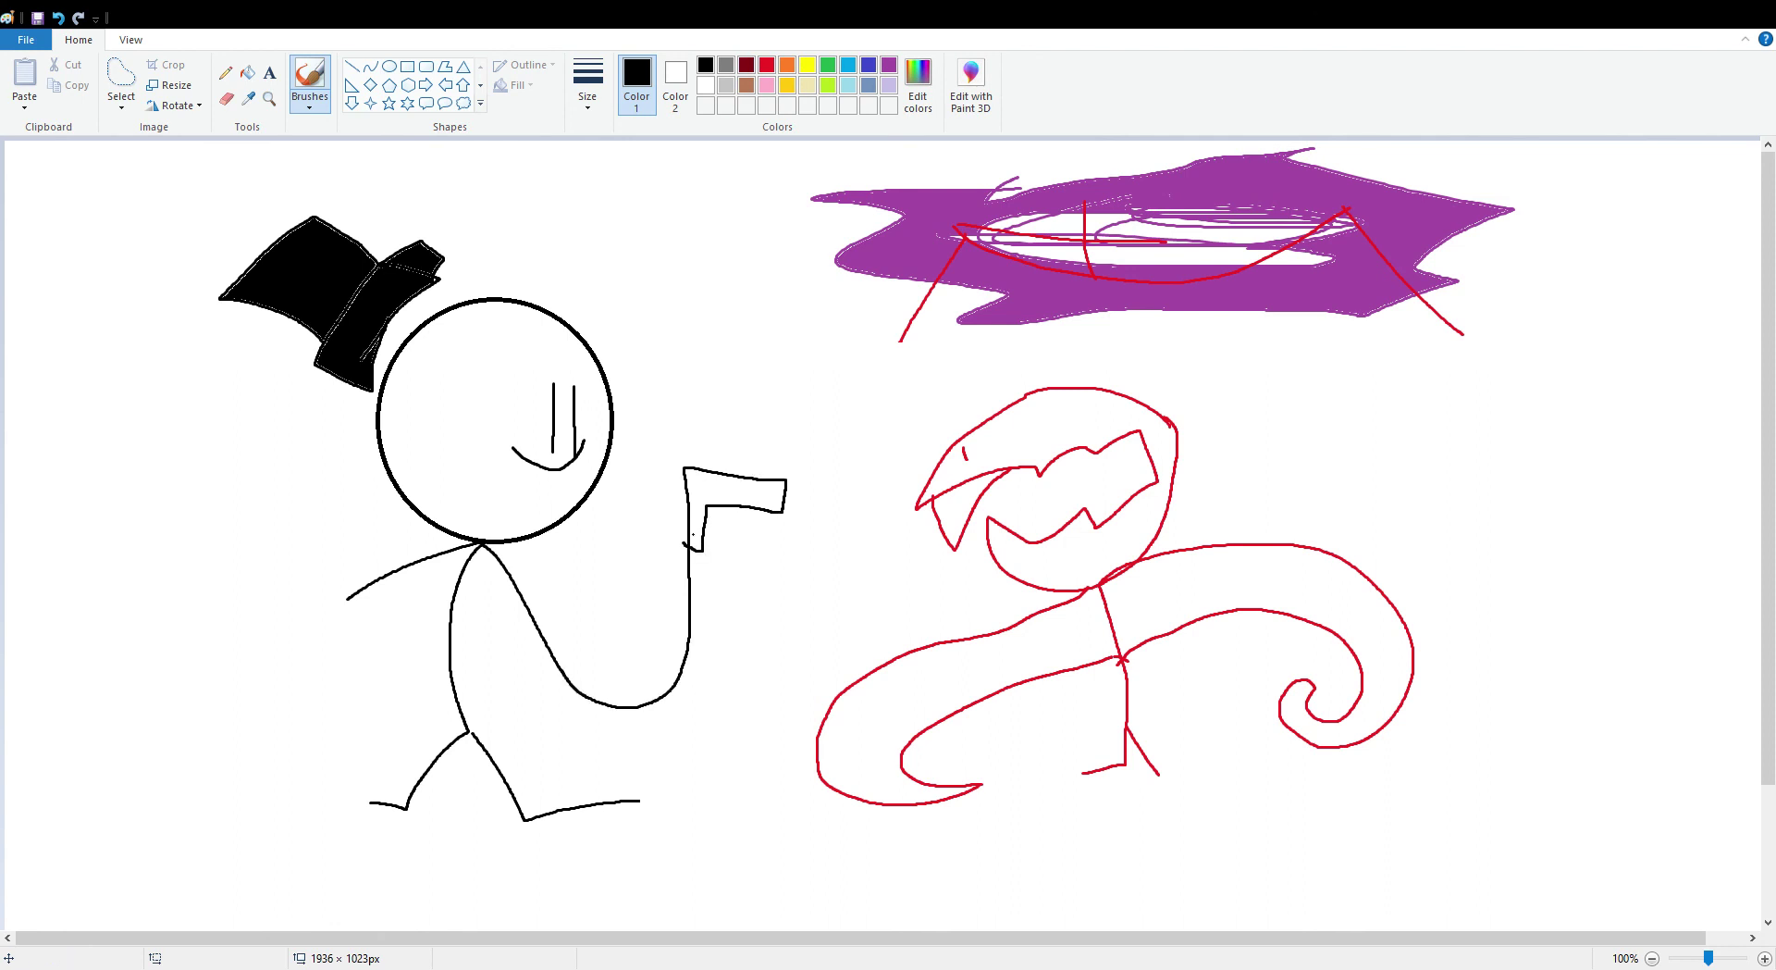
- Brush short yellow muzzle-flash lines in front of the pistol's barrel
click(122, 76)
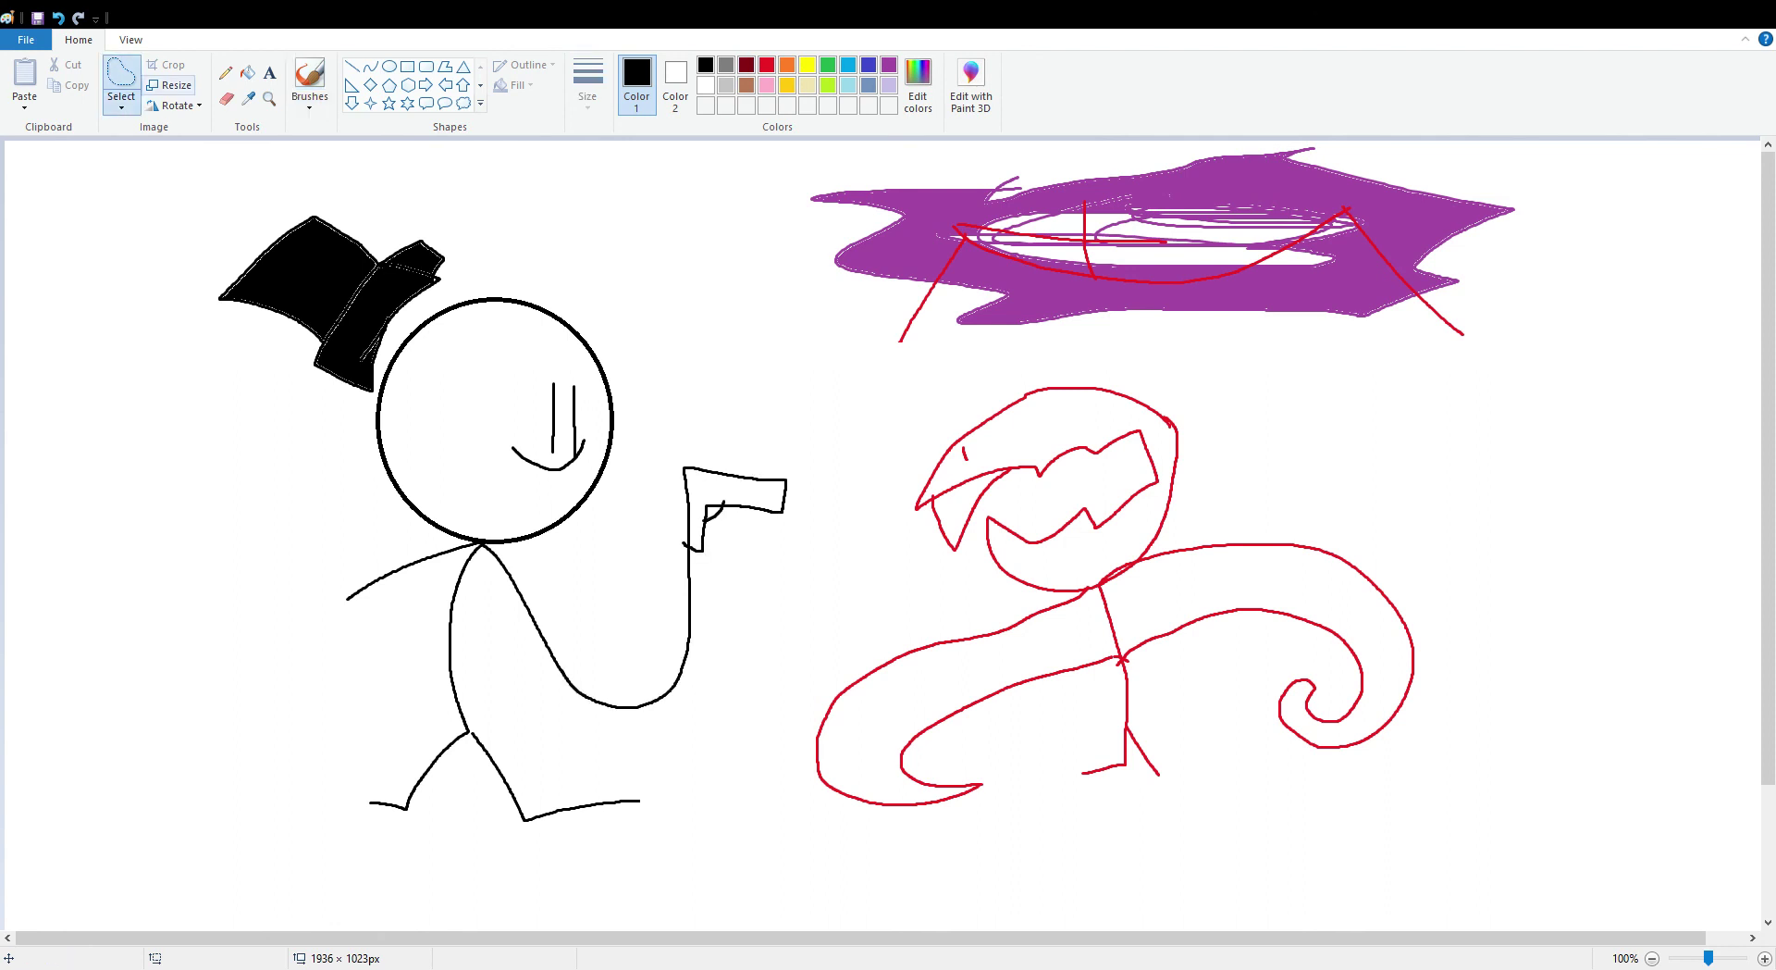
click(310, 81)
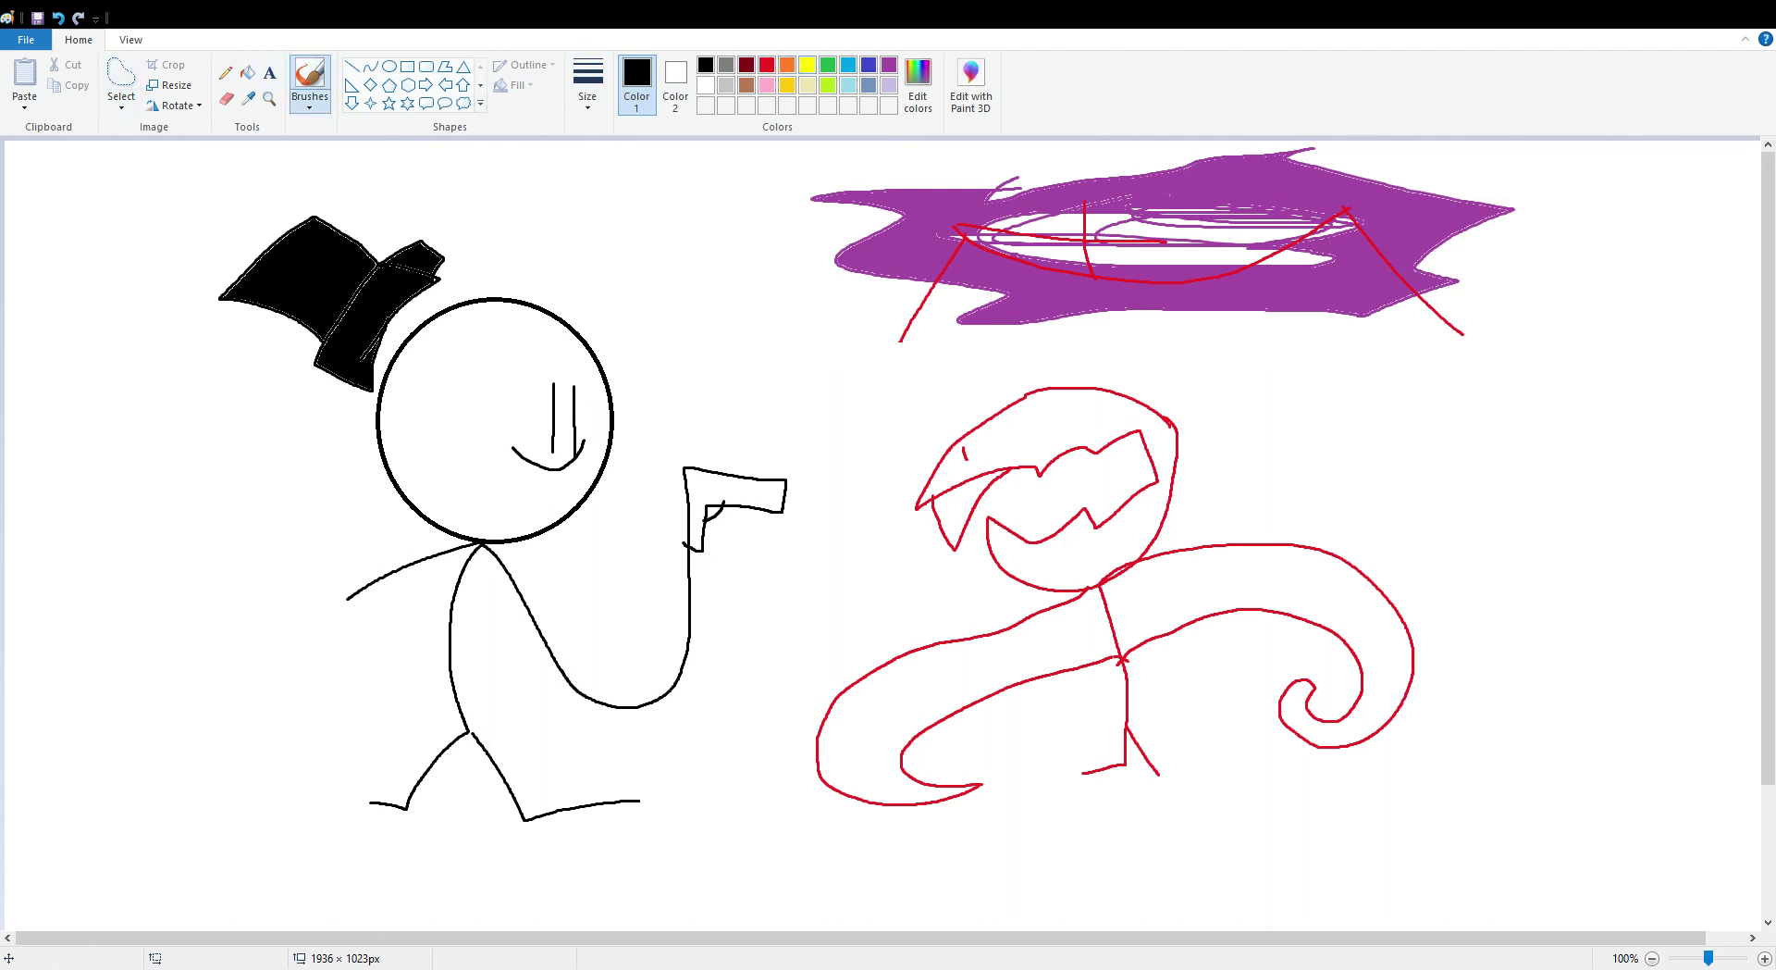
click(808, 64)
drag(814, 493, 824, 494)
drag(801, 518, 820, 526)
- Fill the creature's head, pointed tooth and both tentacle arms with red
click(747, 63)
click(767, 64)
click(247, 72)
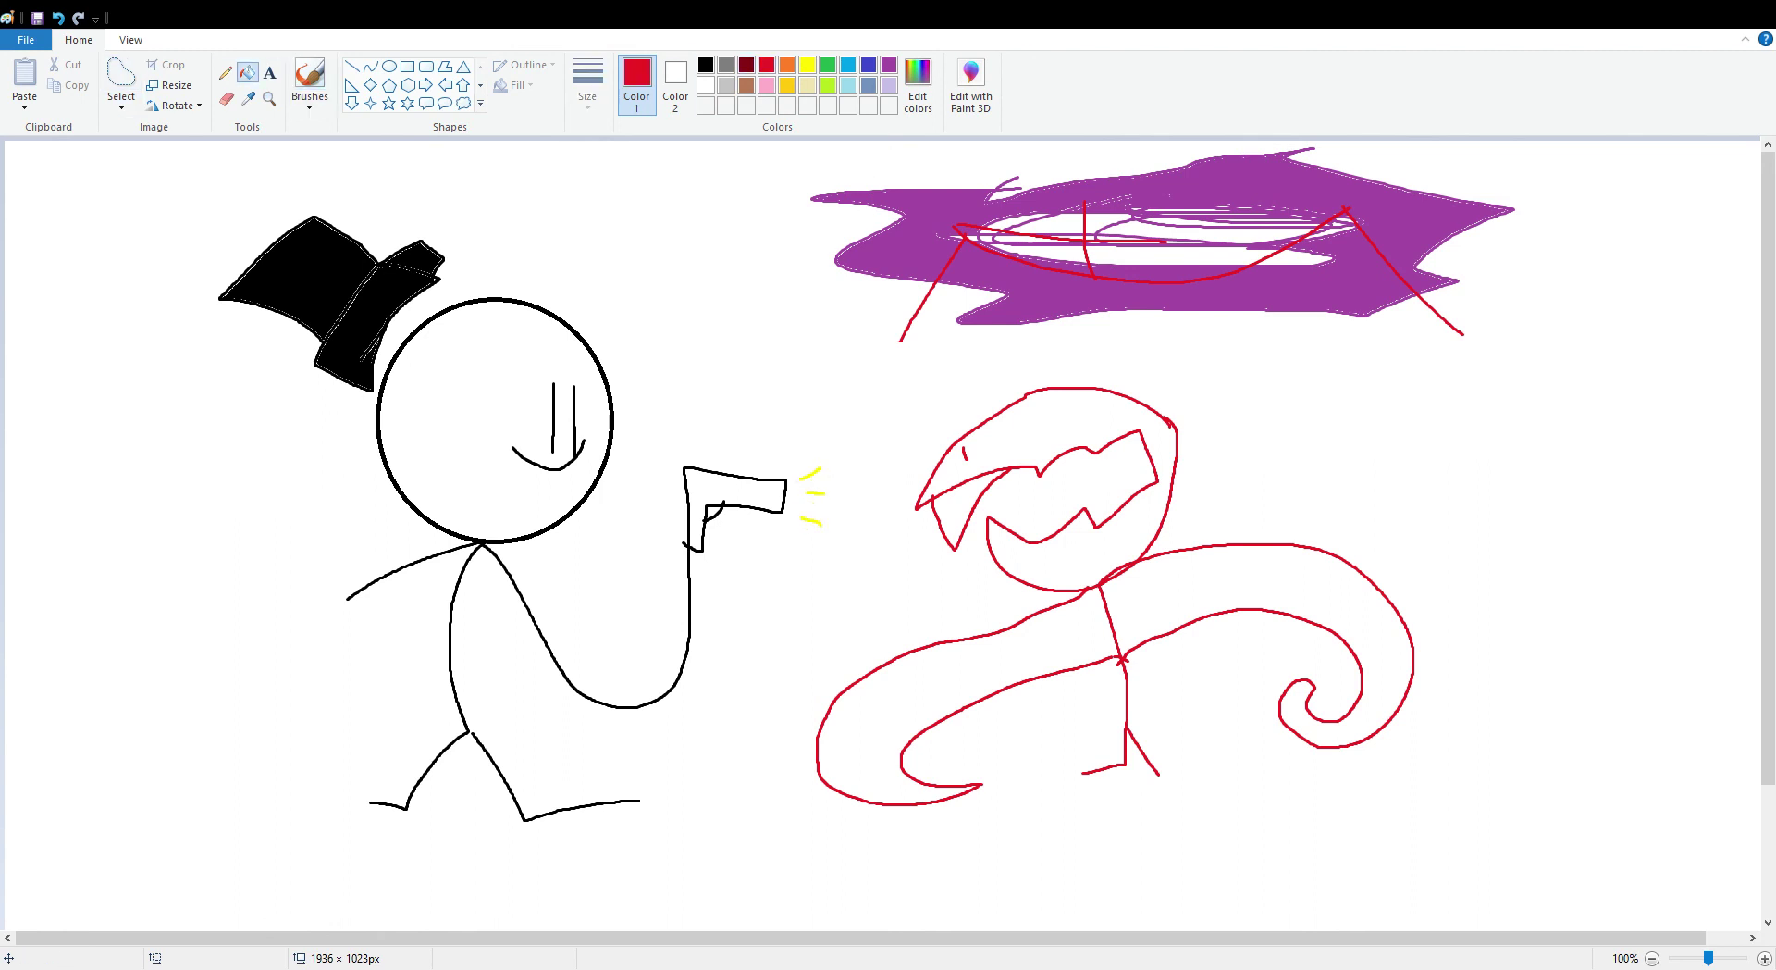
click(1073, 407)
click(948, 523)
click(869, 731)
click(1383, 647)
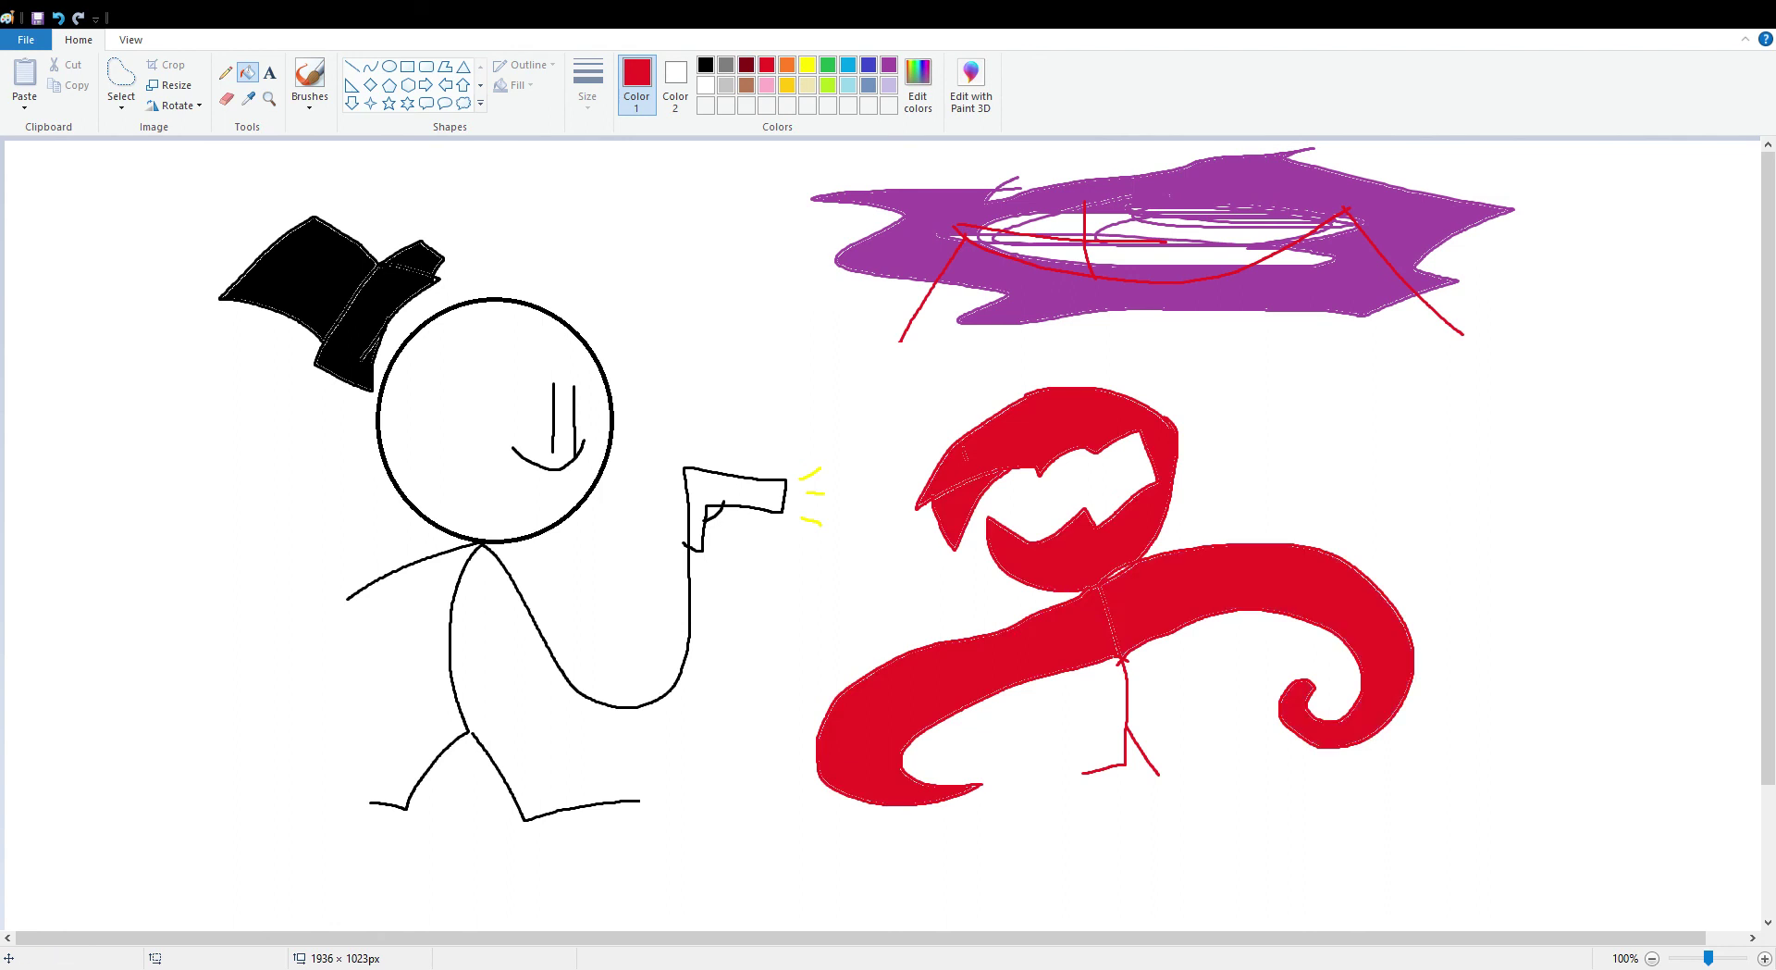
- Select the red creature free-form and squash it to 446 × 63 px beneath the purple shape
click(121, 74)
mouse_move(1000, 374)
mouse_down()
mouse_move(749, 658)
mouse_move(958, 847)
mouse_move(1496, 727)
mouse_move(1236, 414)
mouse_move(982, 379)
mouse_up()
drag(721, 849, 1094, 426)
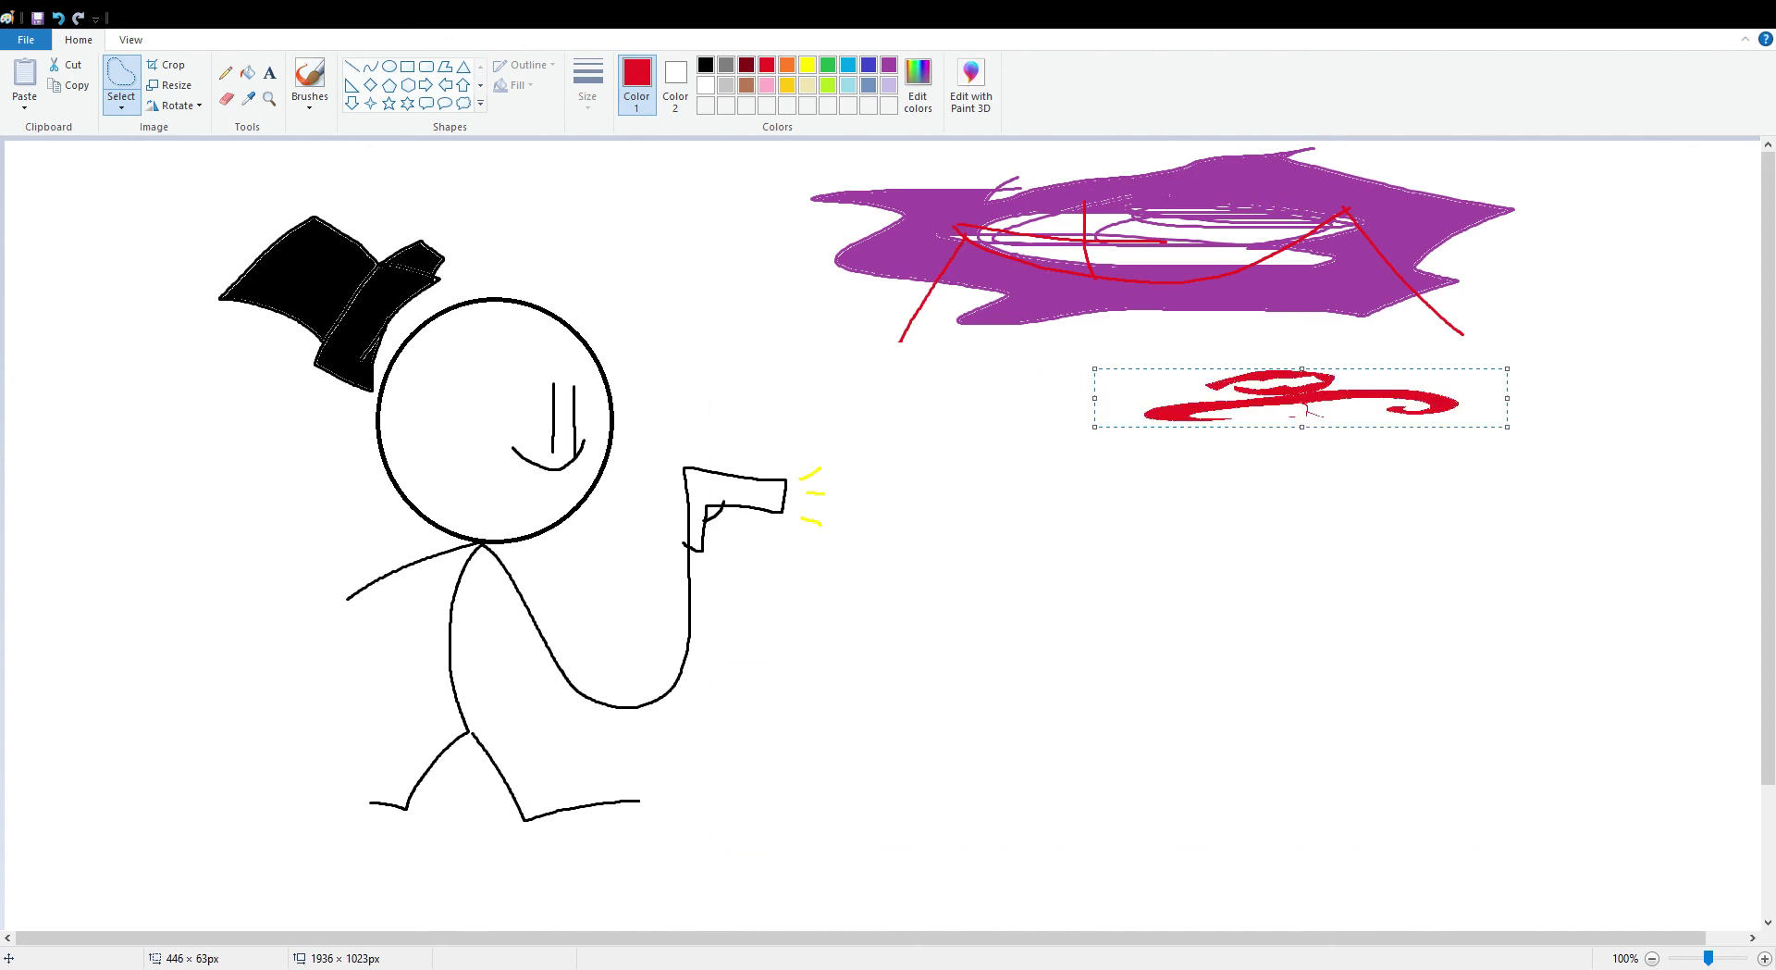
- Try stretching the selected red creature upward to 446 × 404 px, and clear the creature from beneath the purple shape
drag(1302, 368, 1302, 53)
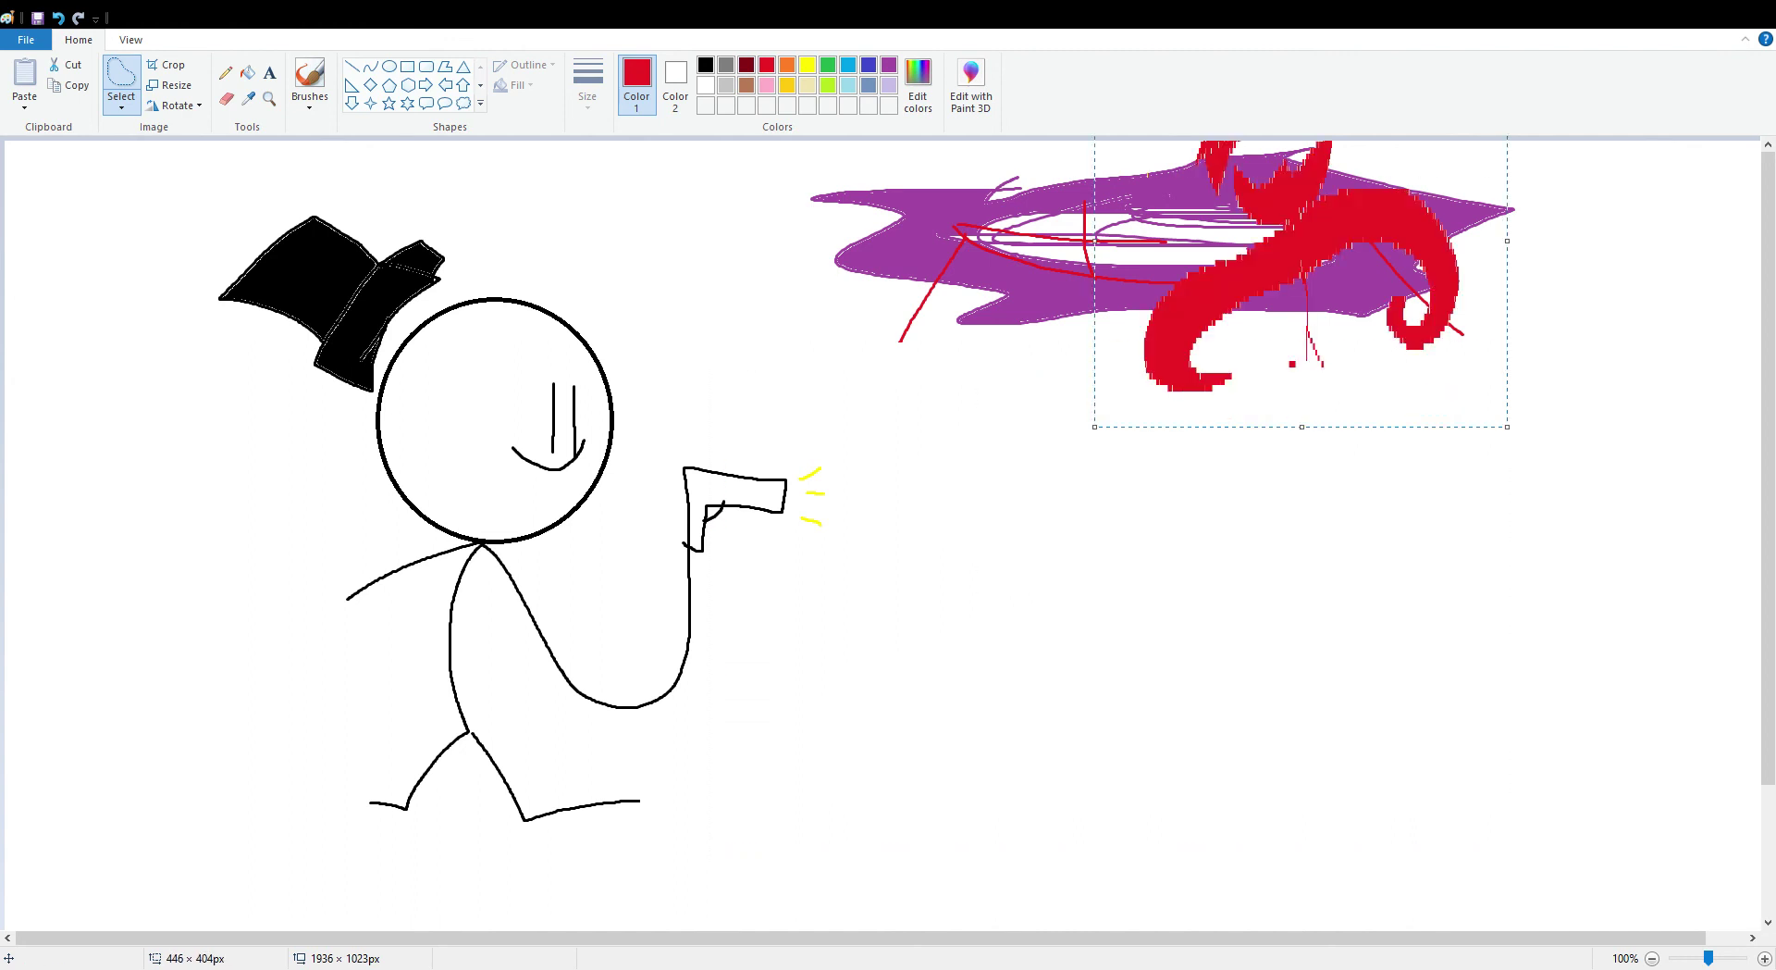
key(ctrl+z)
scroll(1264, 251, down, 3)
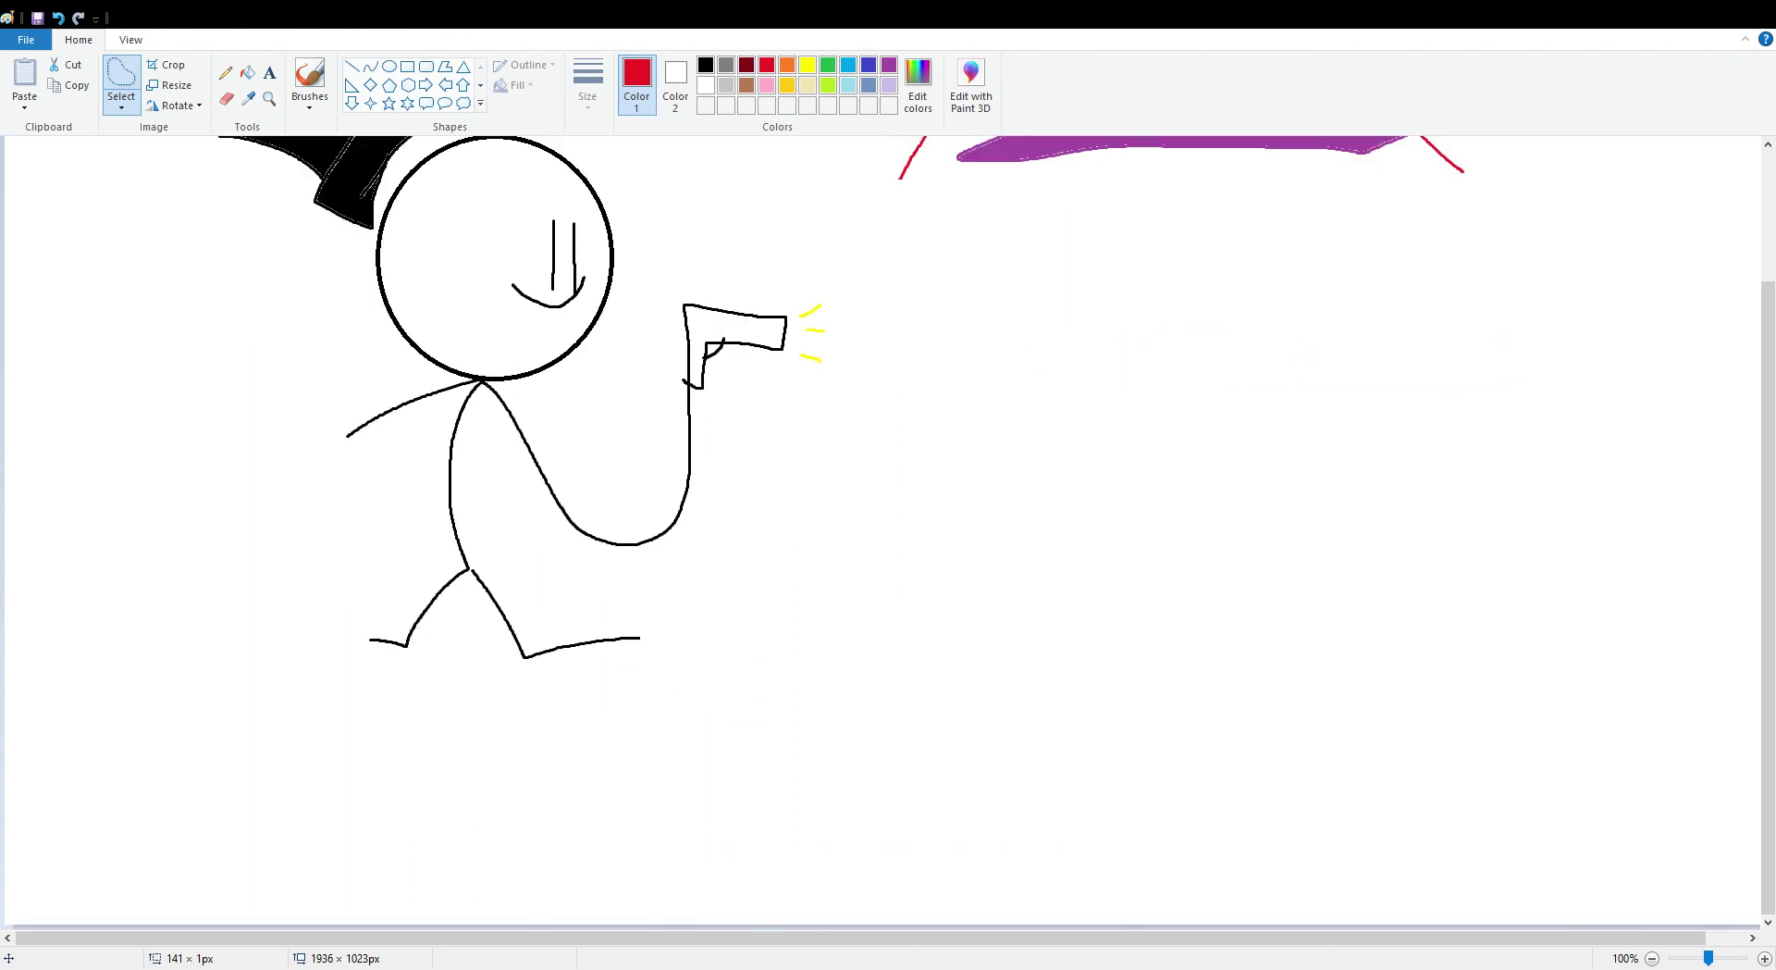
click(310, 76)
scroll(917, 353, up, 3)
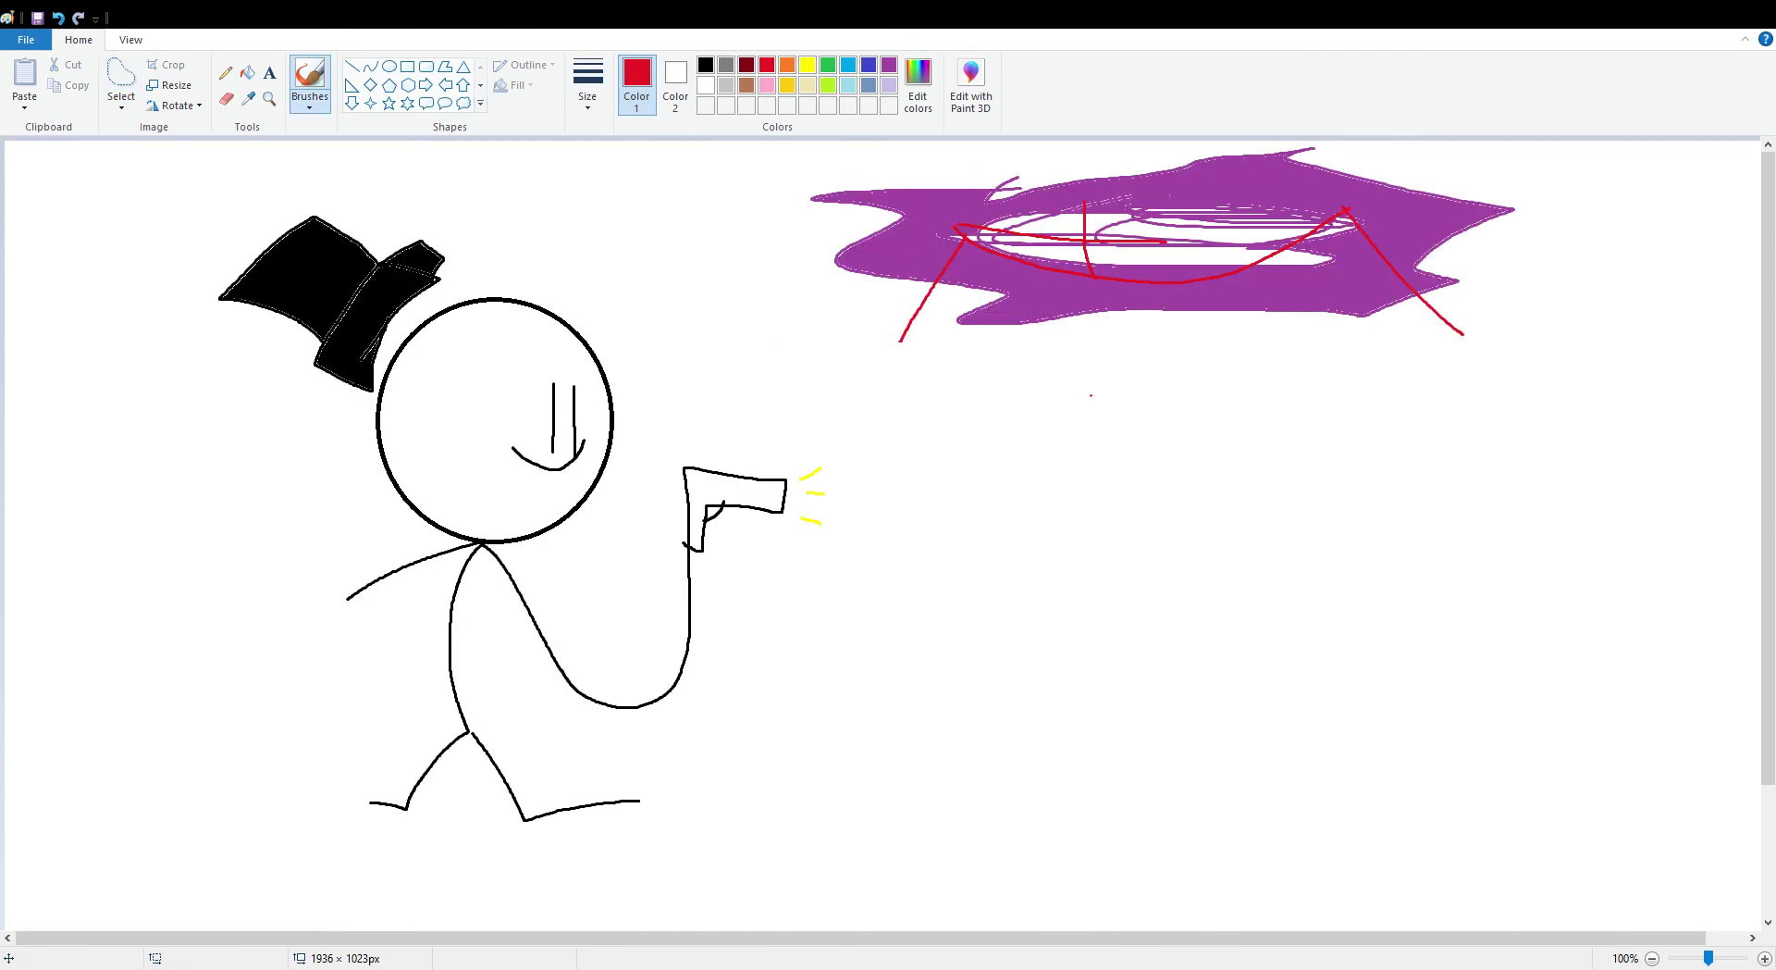
- Brush a large red creature outline with a slanted eye, gaping toothed jaws, a thin leg and two curling tentacle arms facing the pistol
scroll(1056, 431, down, 3)
mouse_move(1420, 292)
mouse_down()
mouse_move(1286, 252)
mouse_move(938, 292)
mouse_move(889, 393)
mouse_move(1055, 334)
mouse_move(1305, 314)
mouse_move(1281, 377)
mouse_move(1418, 438)
mouse_move(1129, 591)
mouse_move(1070, 452)
mouse_move(1019, 415)
mouse_move(970, 438)
mouse_move(1032, 472)
mouse_move(1030, 575)
mouse_move(1191, 623)
mouse_move(1488, 505)
mouse_move(1503, 362)
mouse_move(1465, 286)
mouse_move(1379, 278)
mouse_up()
mouse_move(1056, 261)
mouse_down()
mouse_move(970, 278)
mouse_move(942, 315)
mouse_move(1041, 259)
mouse_up()
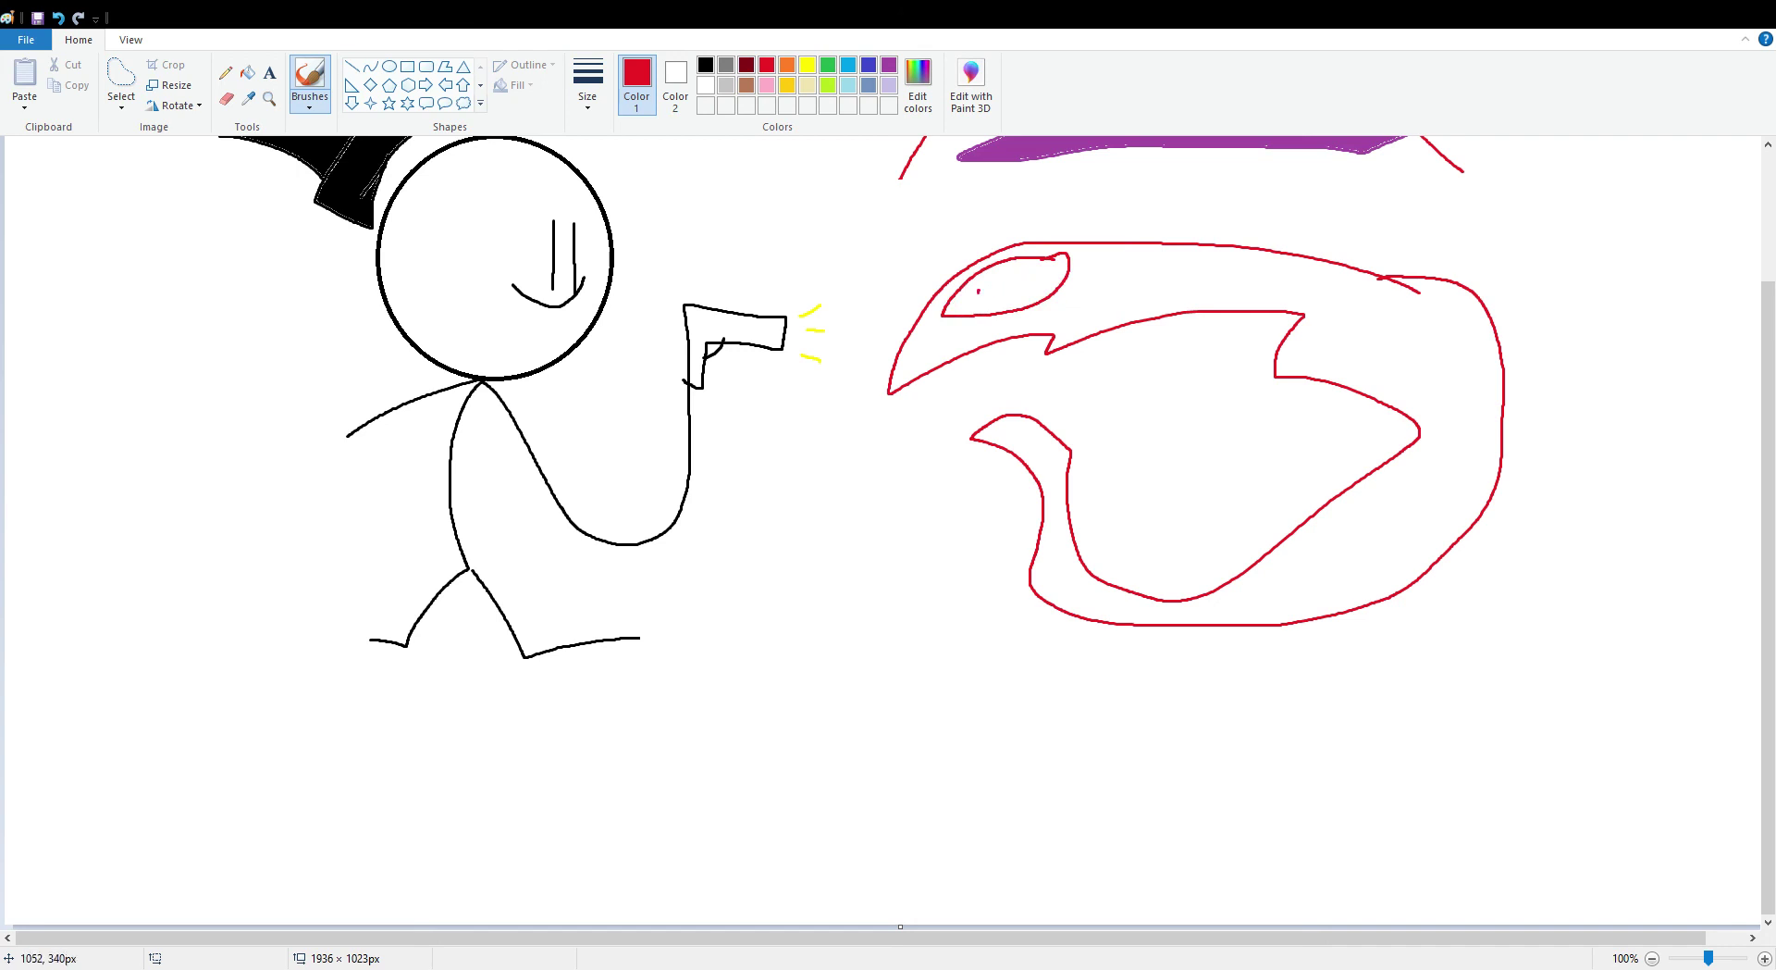
drag(1176, 625, 1137, 735)
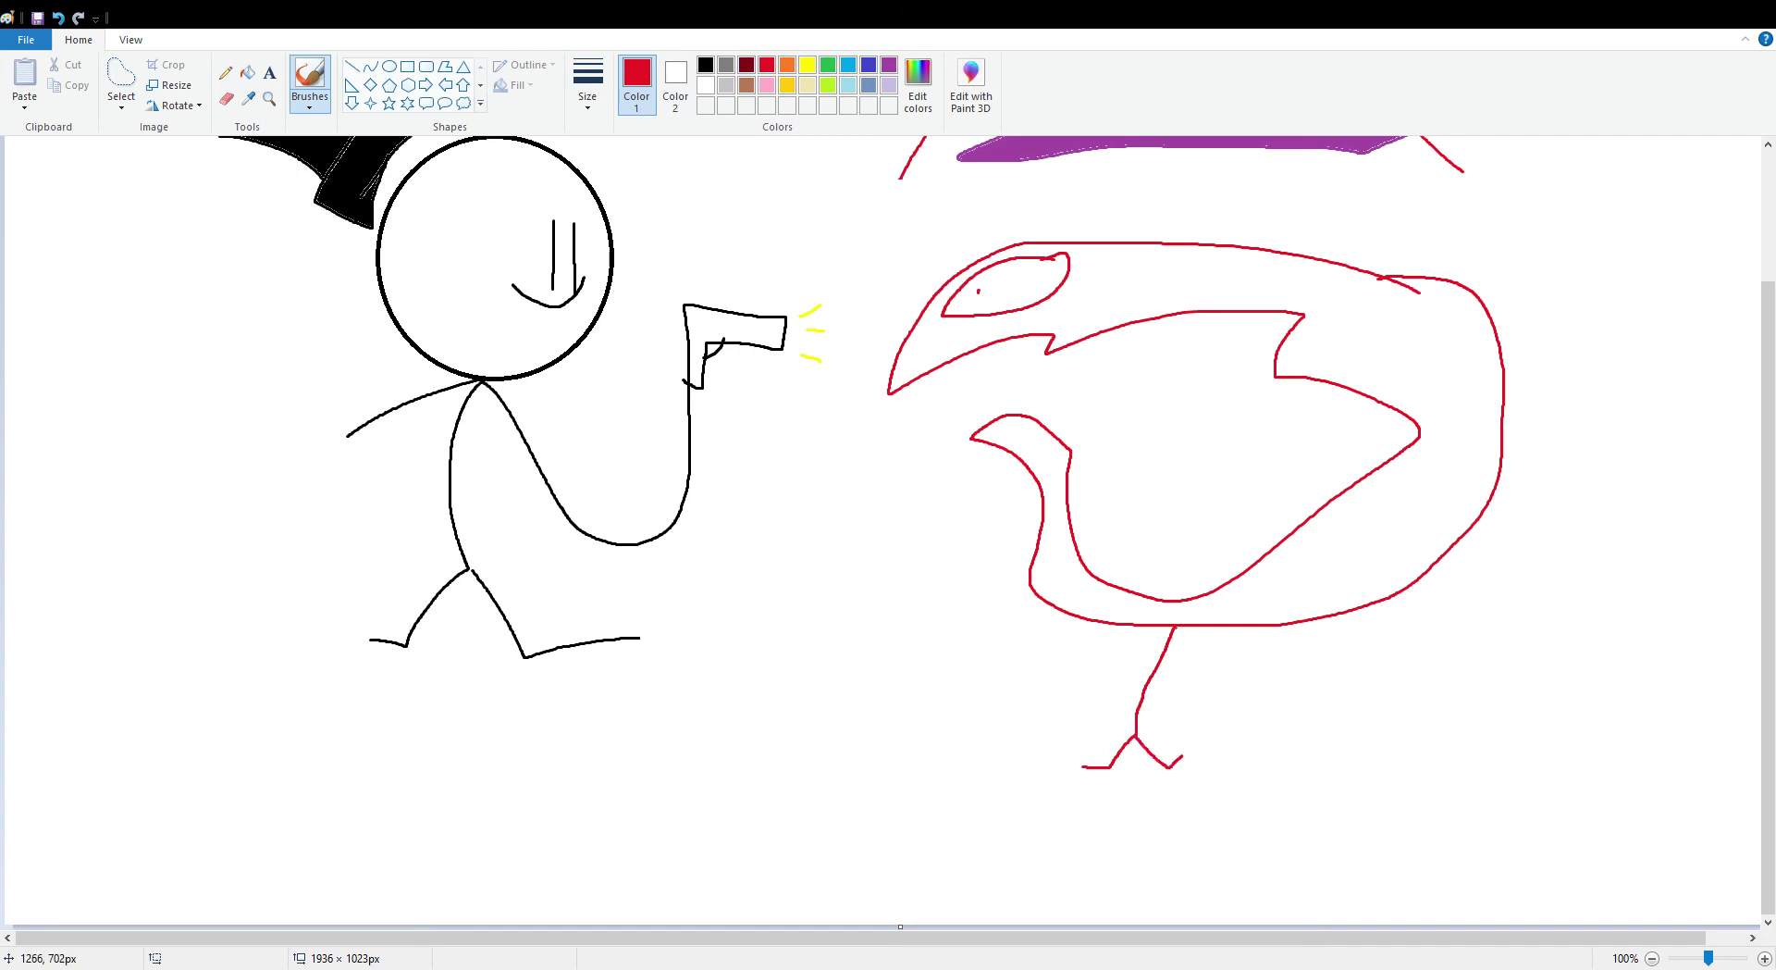
mouse_move(1173, 626)
mouse_down()
mouse_move(1285, 664)
mouse_move(1614, 578)
mouse_move(1499, 660)
mouse_move(1737, 757)
mouse_move(1349, 835)
mouse_move(1181, 678)
mouse_move(991, 689)
mouse_move(769, 452)
mouse_up()
mouse_move(732, 387)
mouse_down()
mouse_move(783, 383)
mouse_move(896, 610)
mouse_move(1103, 647)
mouse_up()
scroll(1082, 572, up, 3)
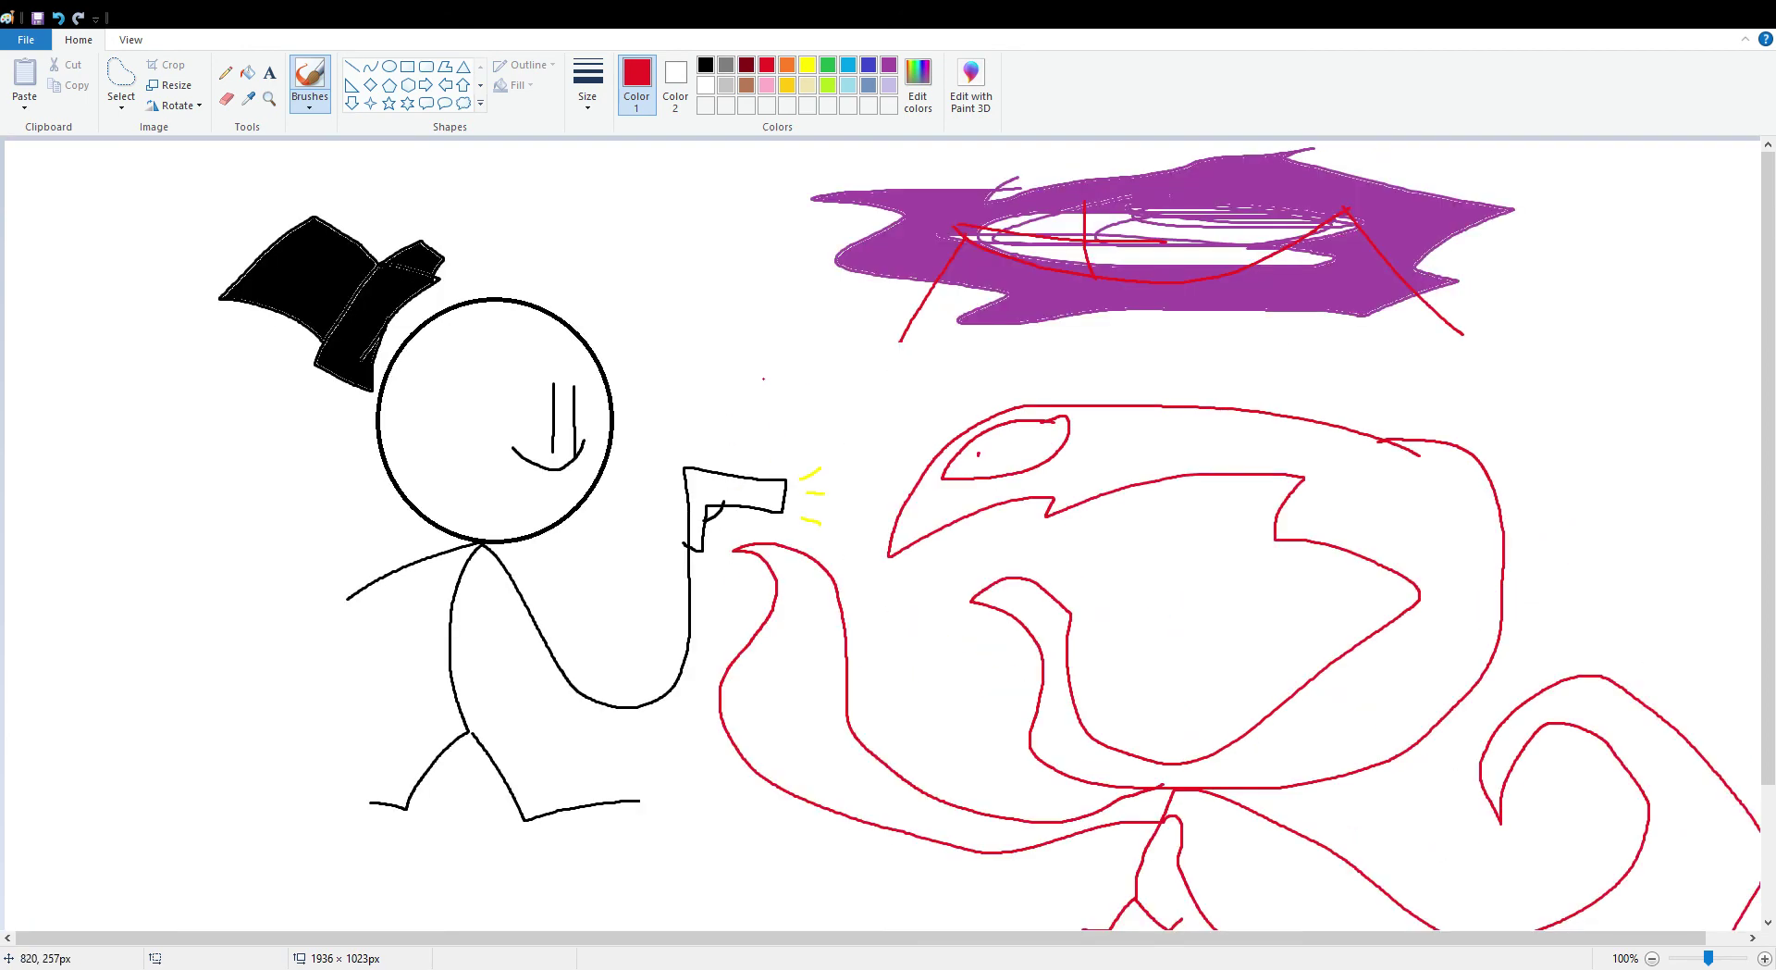
- Move the curled end of the creature's near tentacle behind the stick figure and brush red lines joining it back to the body
click(121, 76)
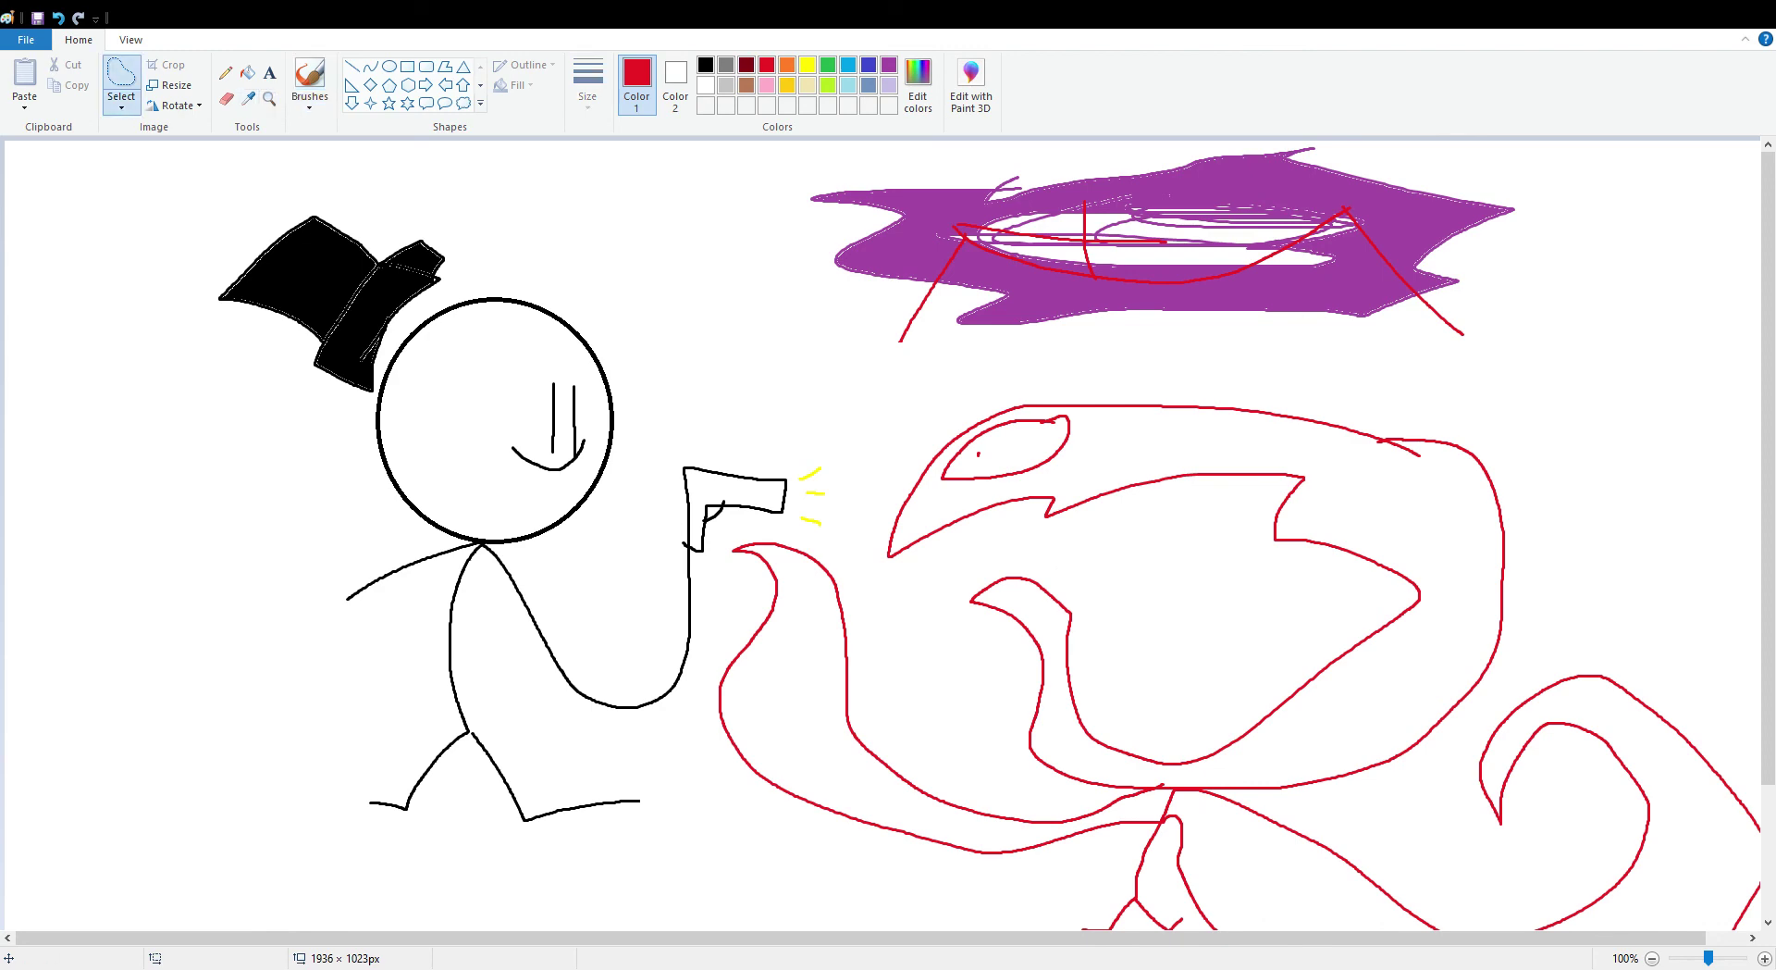
scroll(743, 727, down, 3)
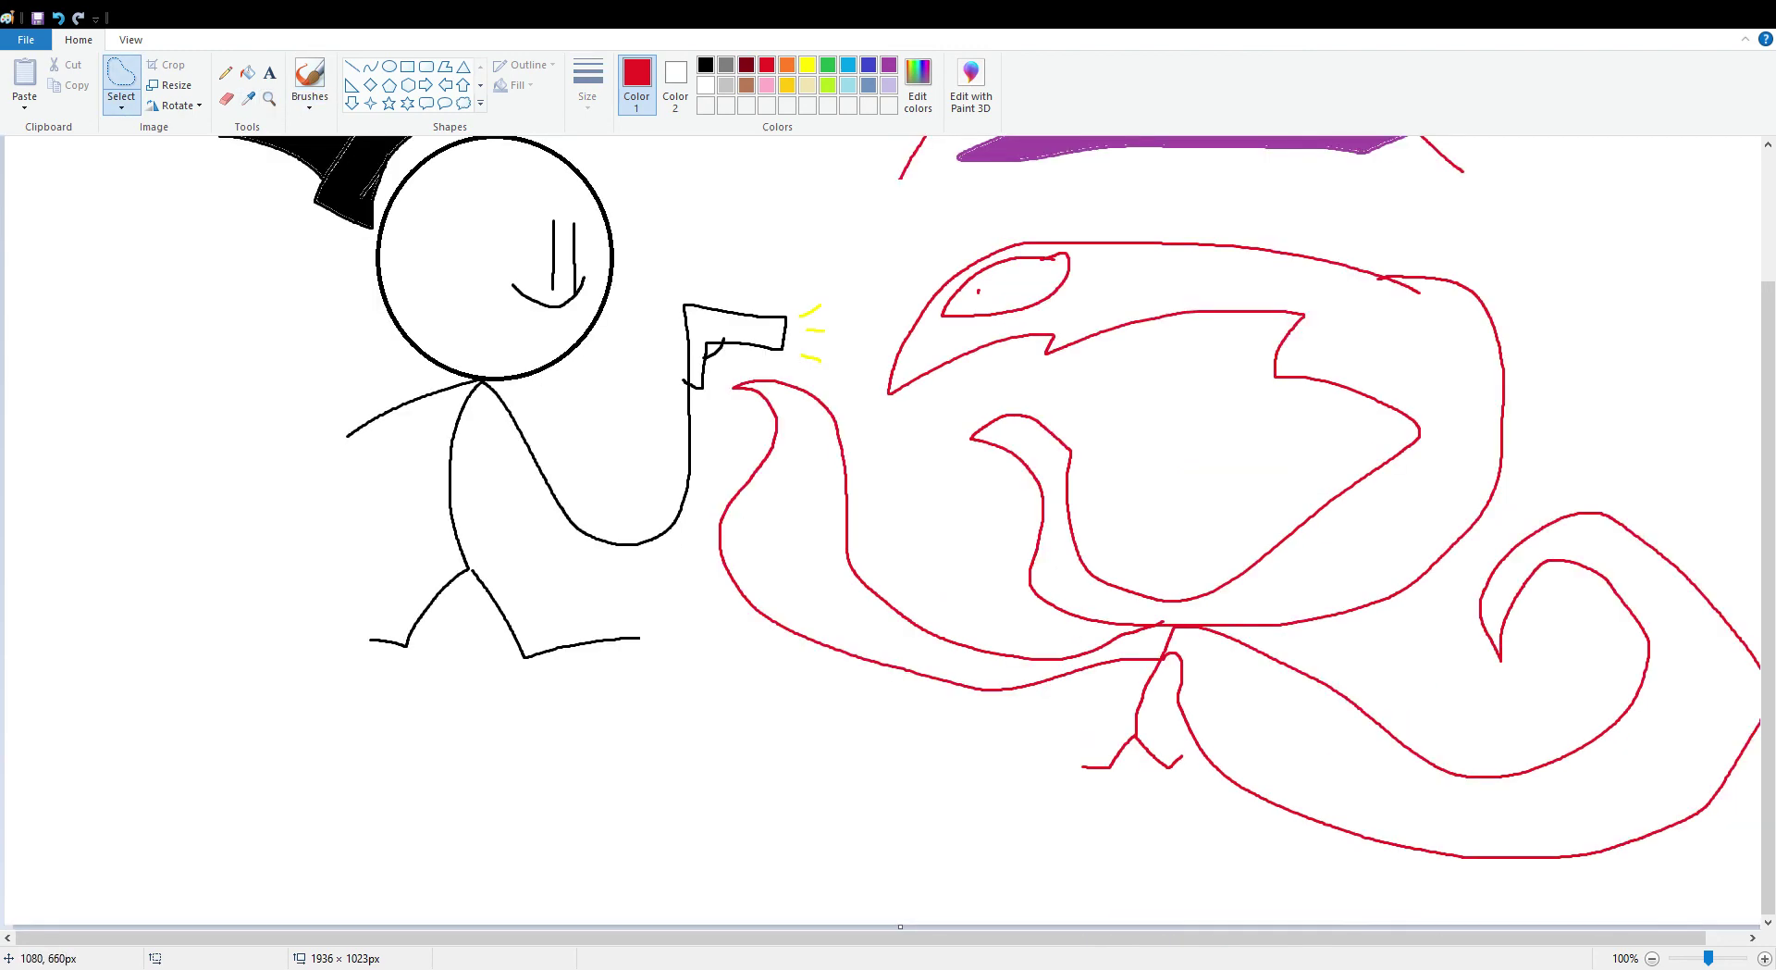
mouse_move(939, 583)
mouse_down()
mouse_move(841, 377)
mouse_move(757, 366)
mouse_move(719, 400)
mouse_move(708, 604)
mouse_move(889, 667)
mouse_move(939, 584)
mouse_up()
mouse_move(848, 664)
mouse_down()
mouse_move(666, 575)
mouse_move(581, 587)
mouse_move(572, 653)
mouse_move(599, 601)
mouse_move(590, 679)
mouse_move(650, 645)
mouse_move(625, 629)
mouse_move(208, 782)
mouse_move(224, 763)
mouse_move(210, 789)
mouse_move(987, 721)
mouse_move(895, 664)
mouse_up()
click(310, 83)
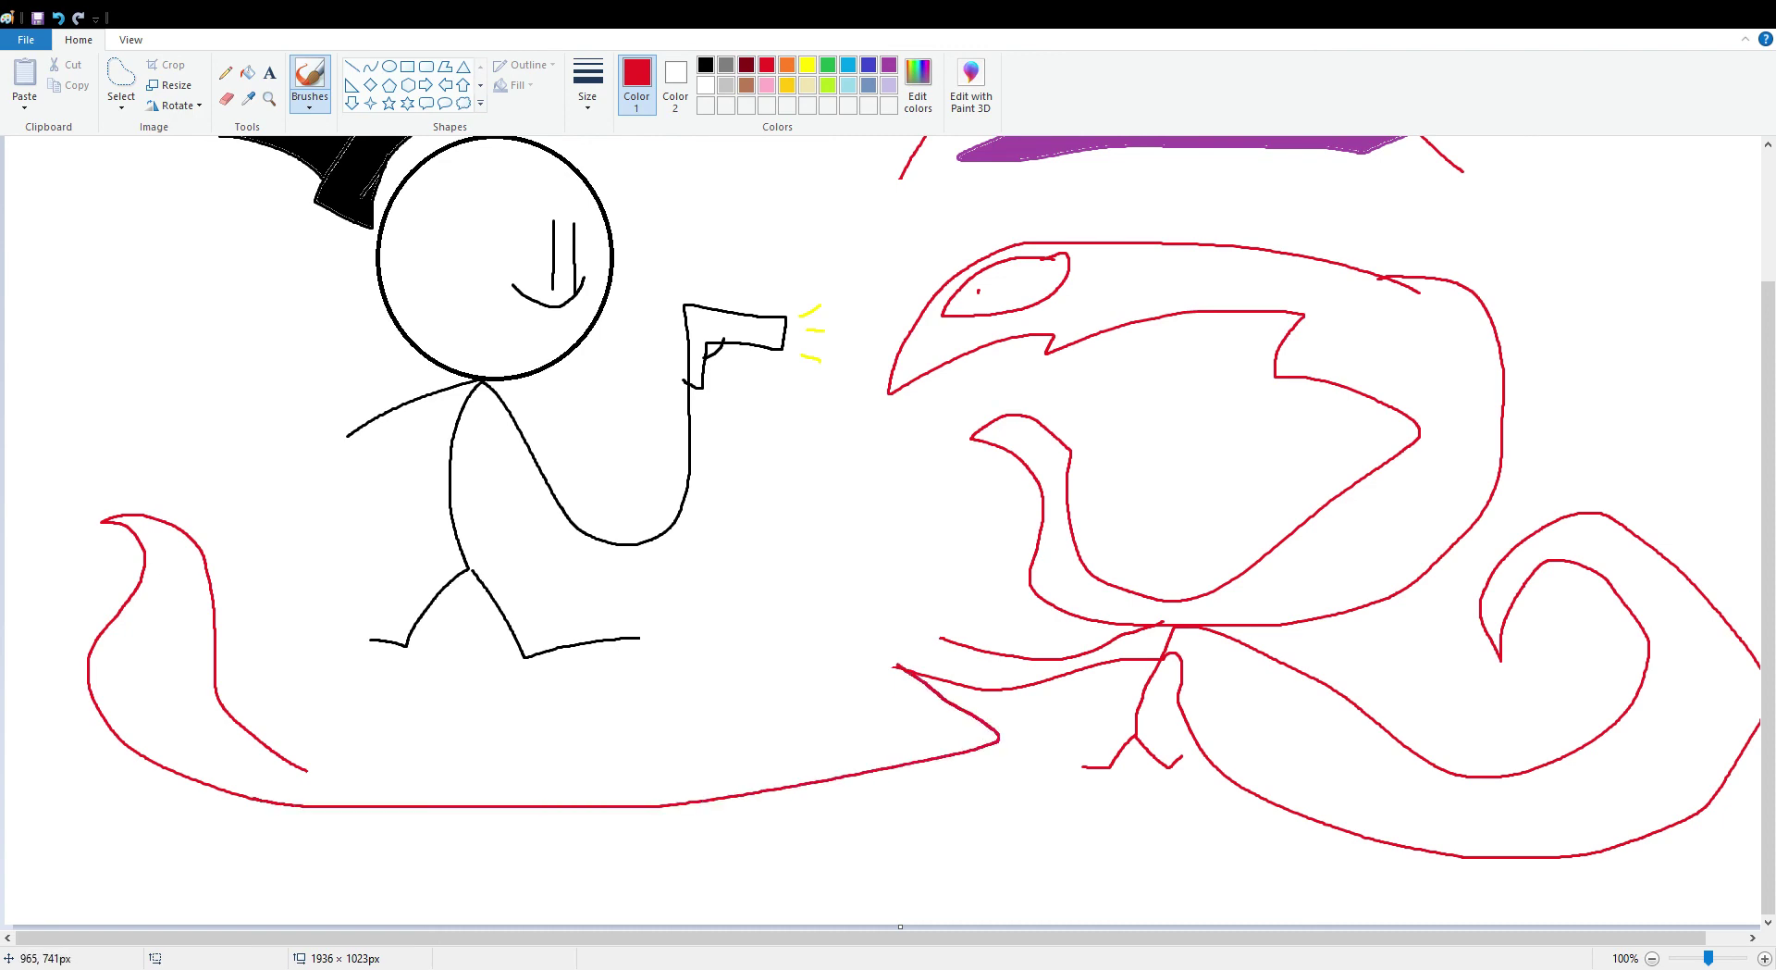
mouse_move(305, 771)
mouse_down()
mouse_move(663, 725)
mouse_move(773, 660)
mouse_move(926, 636)
mouse_up()
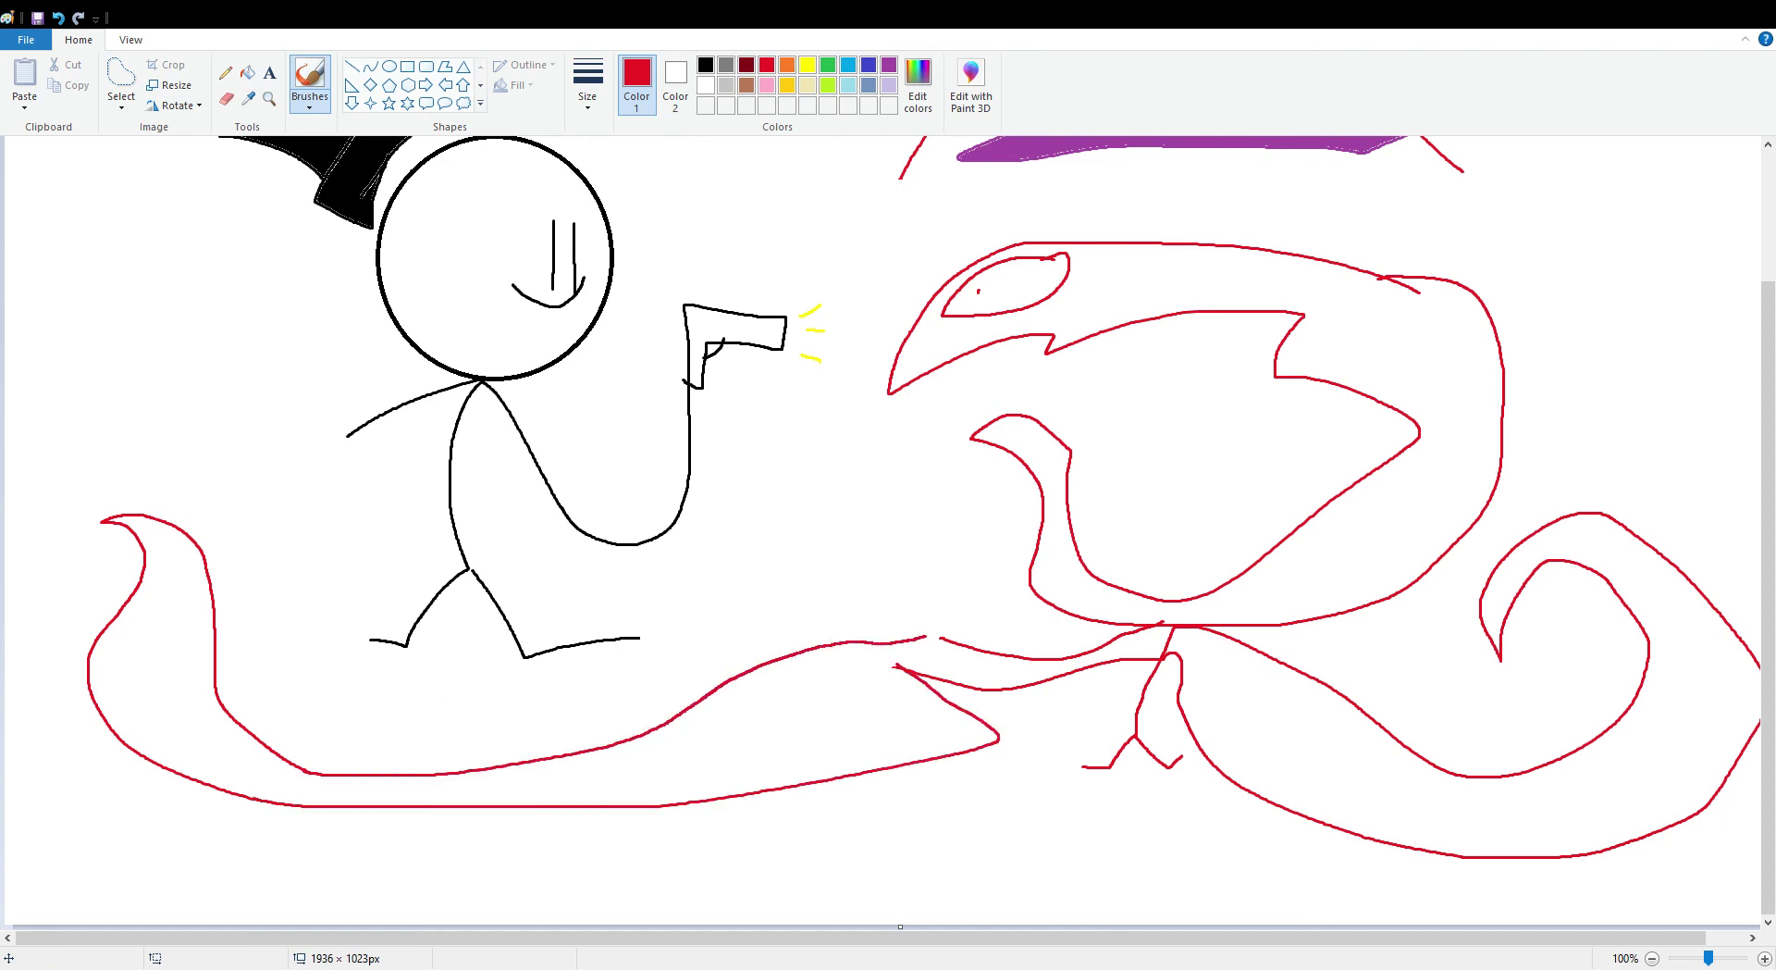
scroll(874, 690, up, 3)
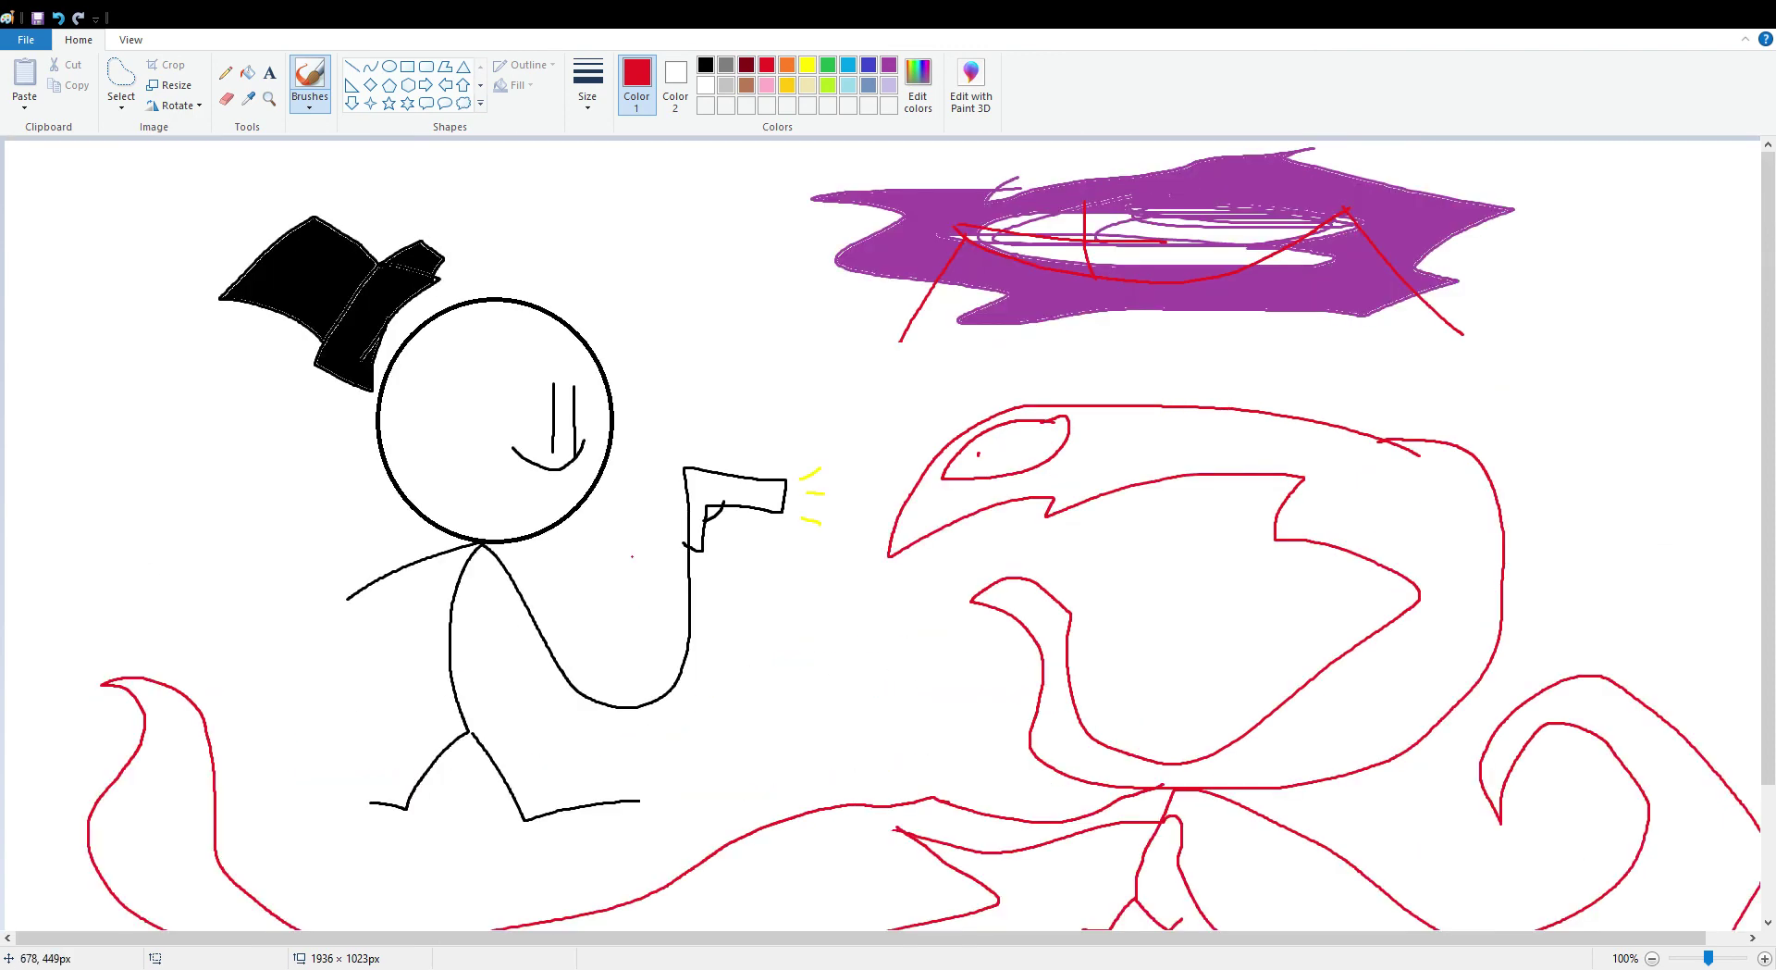
scroll(555, 481, down, 3)
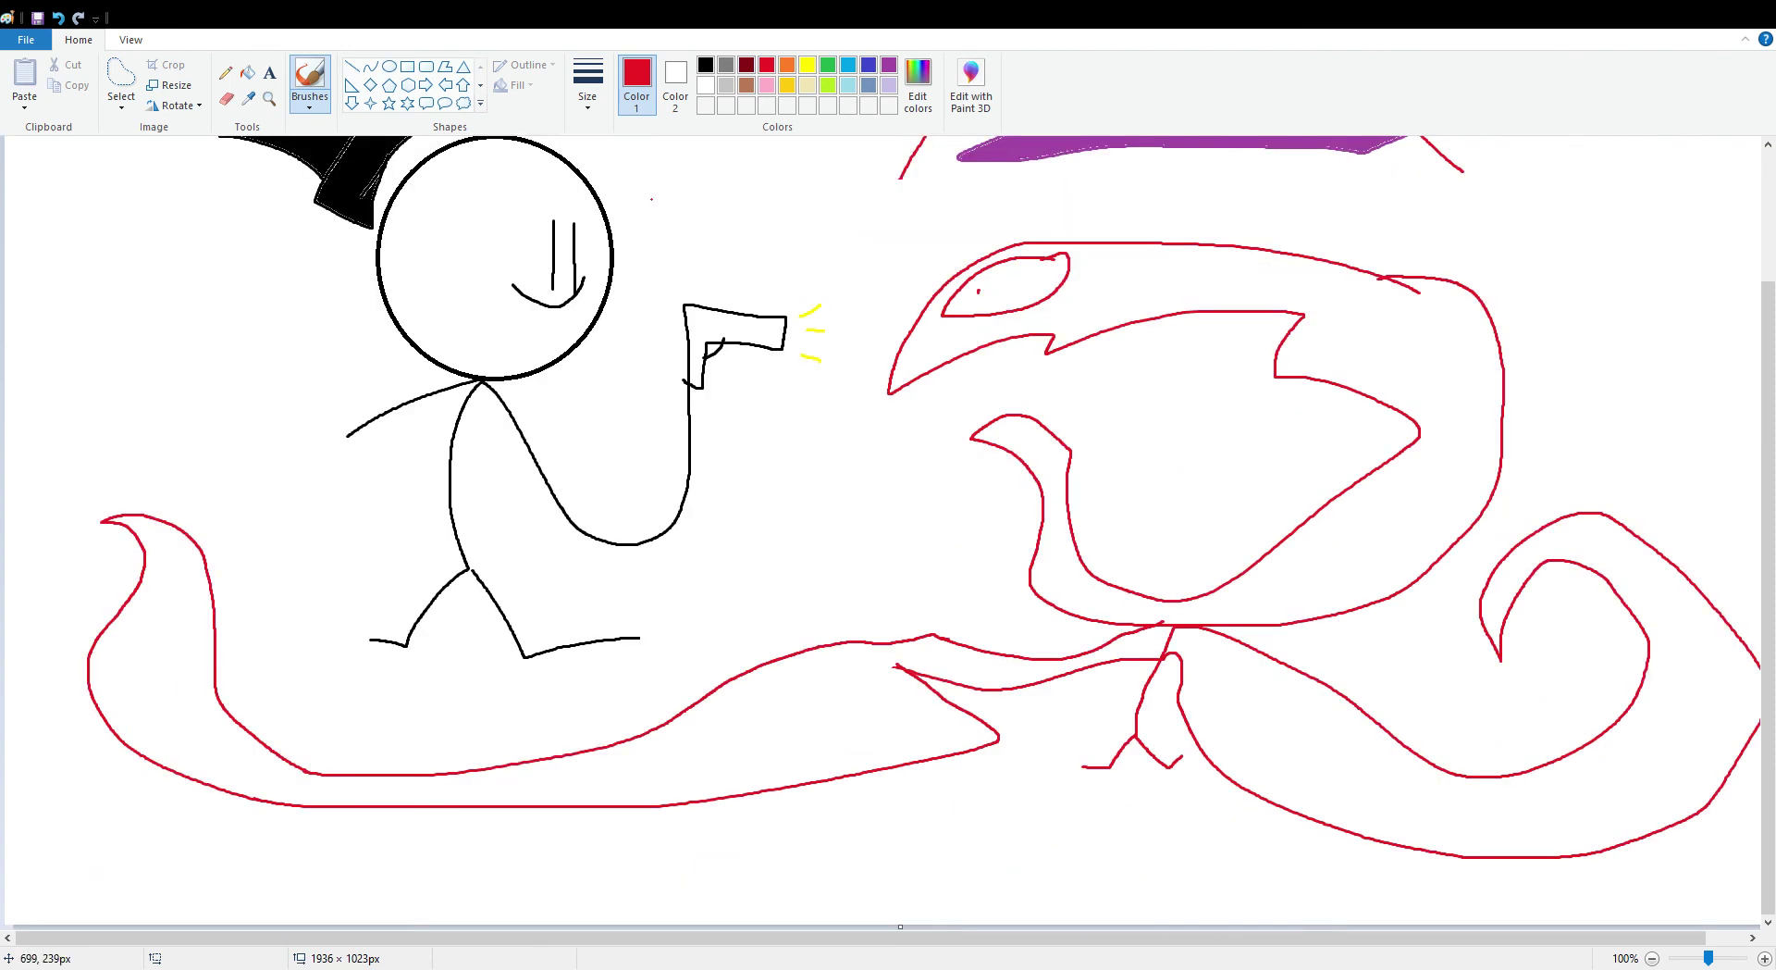
- Fill the large creature's head, eye, jaws and both tentacle arms with red
click(247, 72)
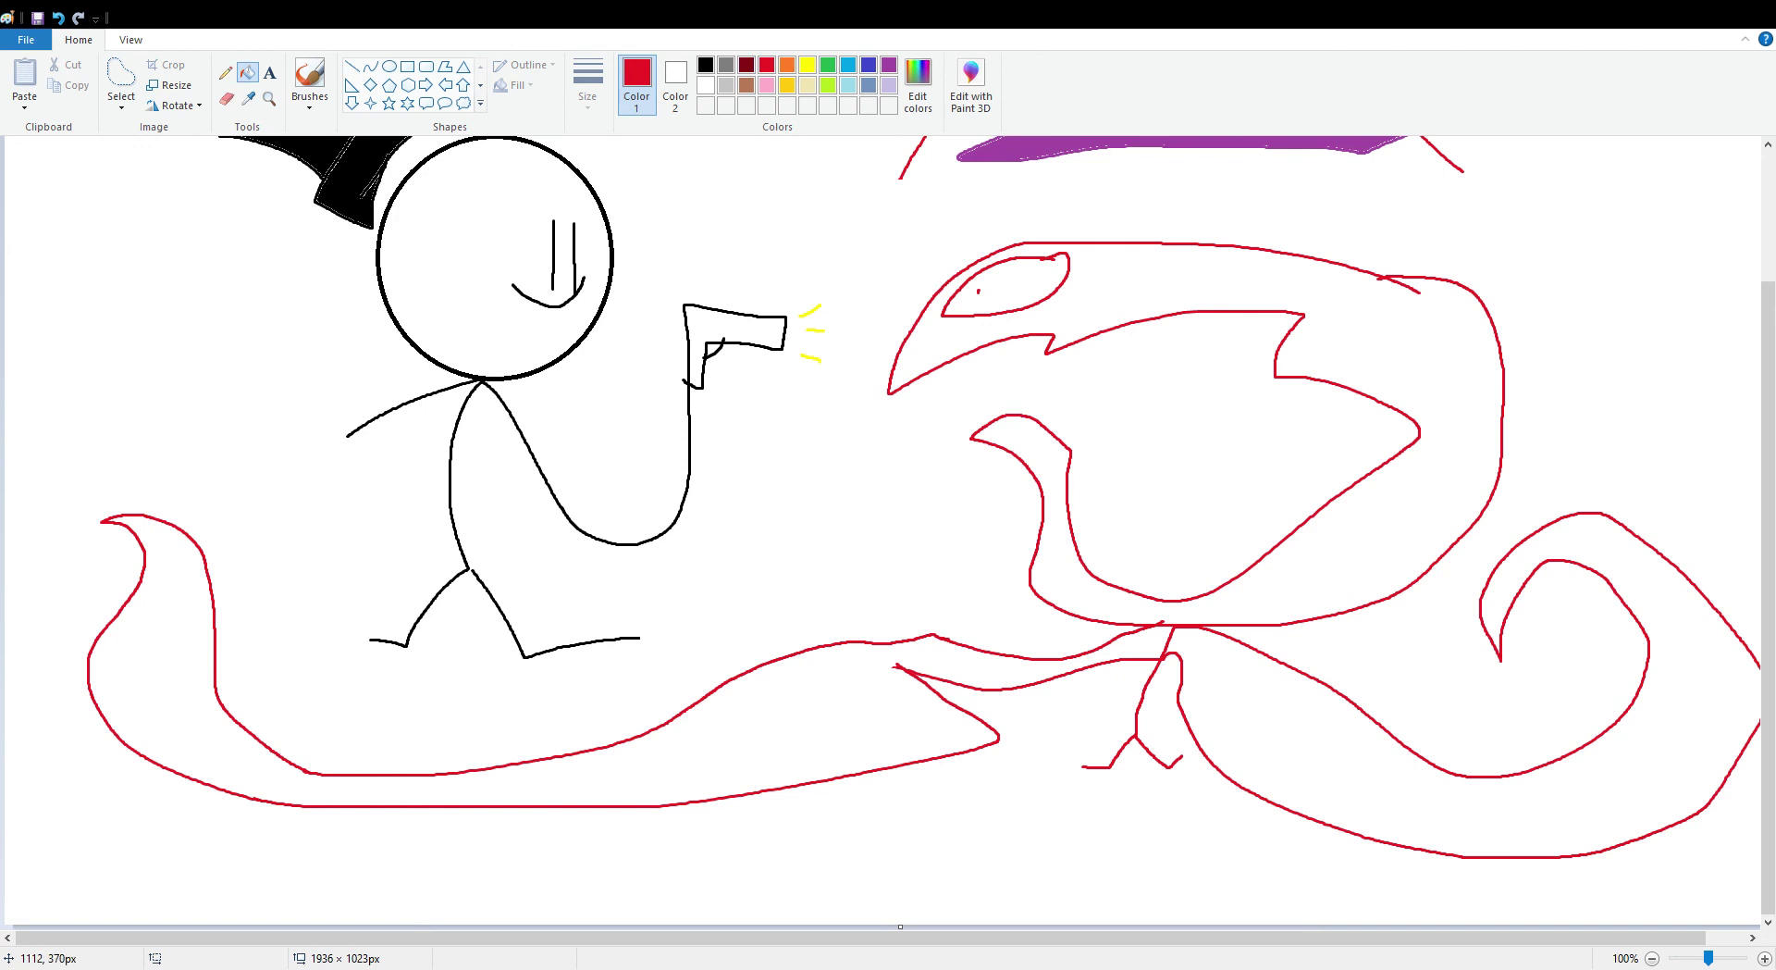
click(1044, 312)
click(1035, 282)
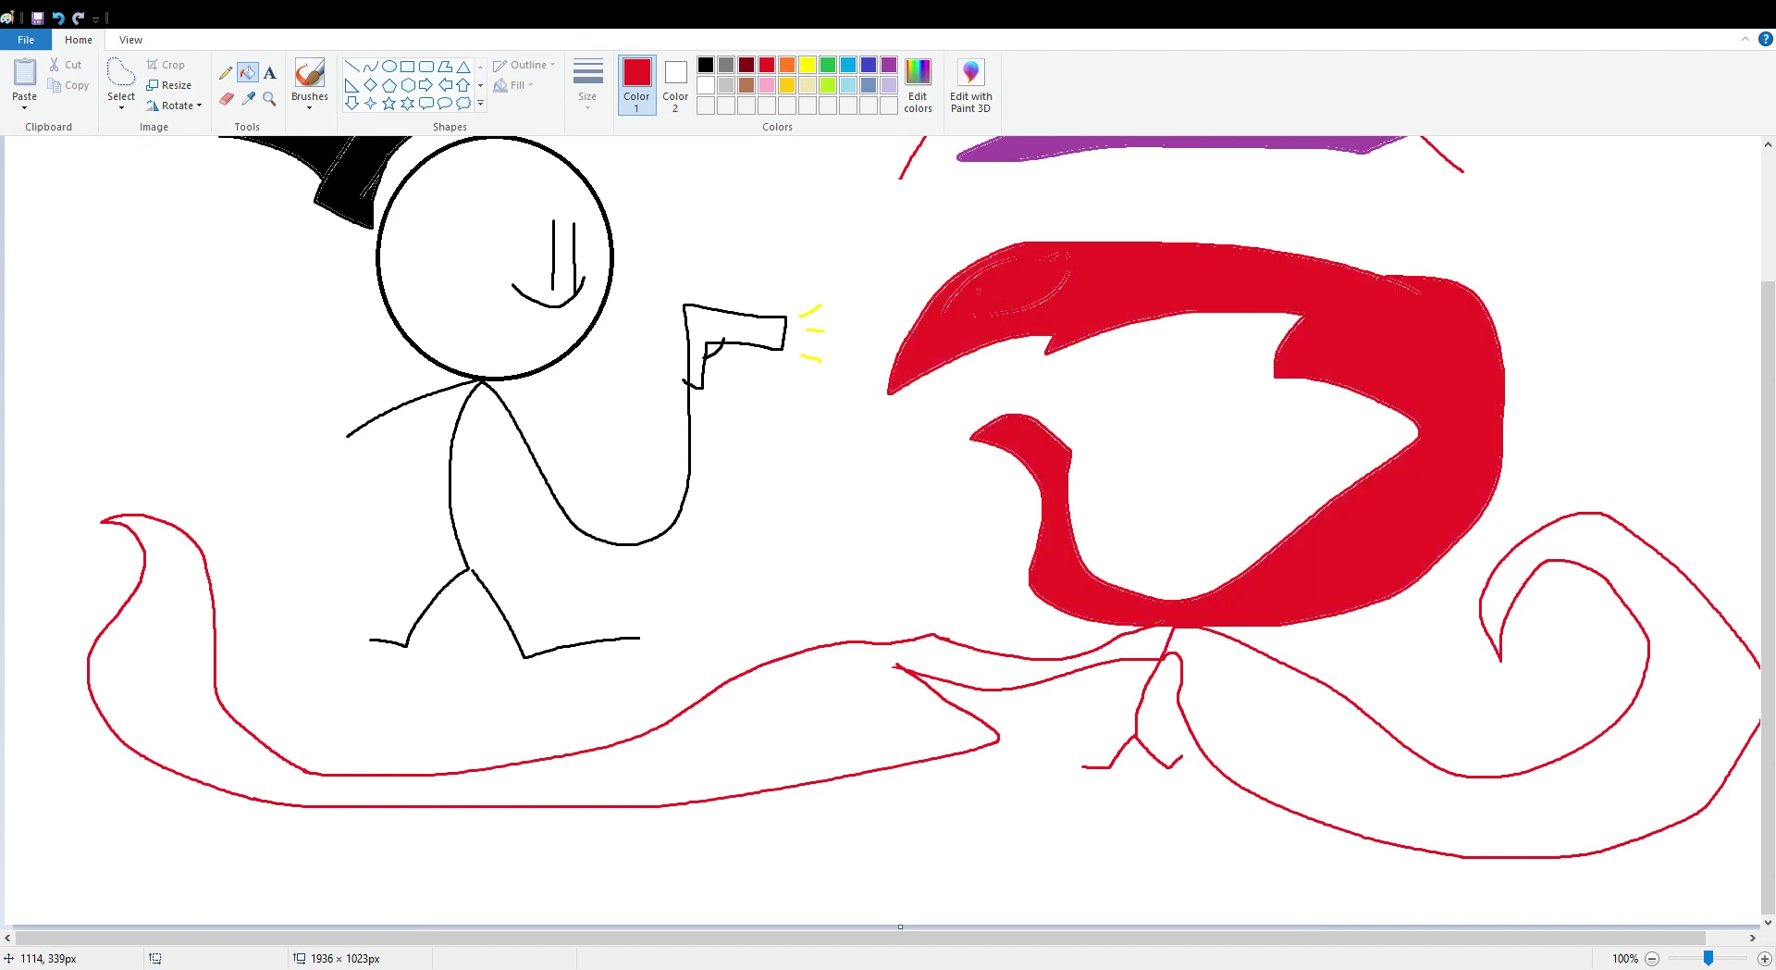
click(1082, 661)
click(1235, 707)
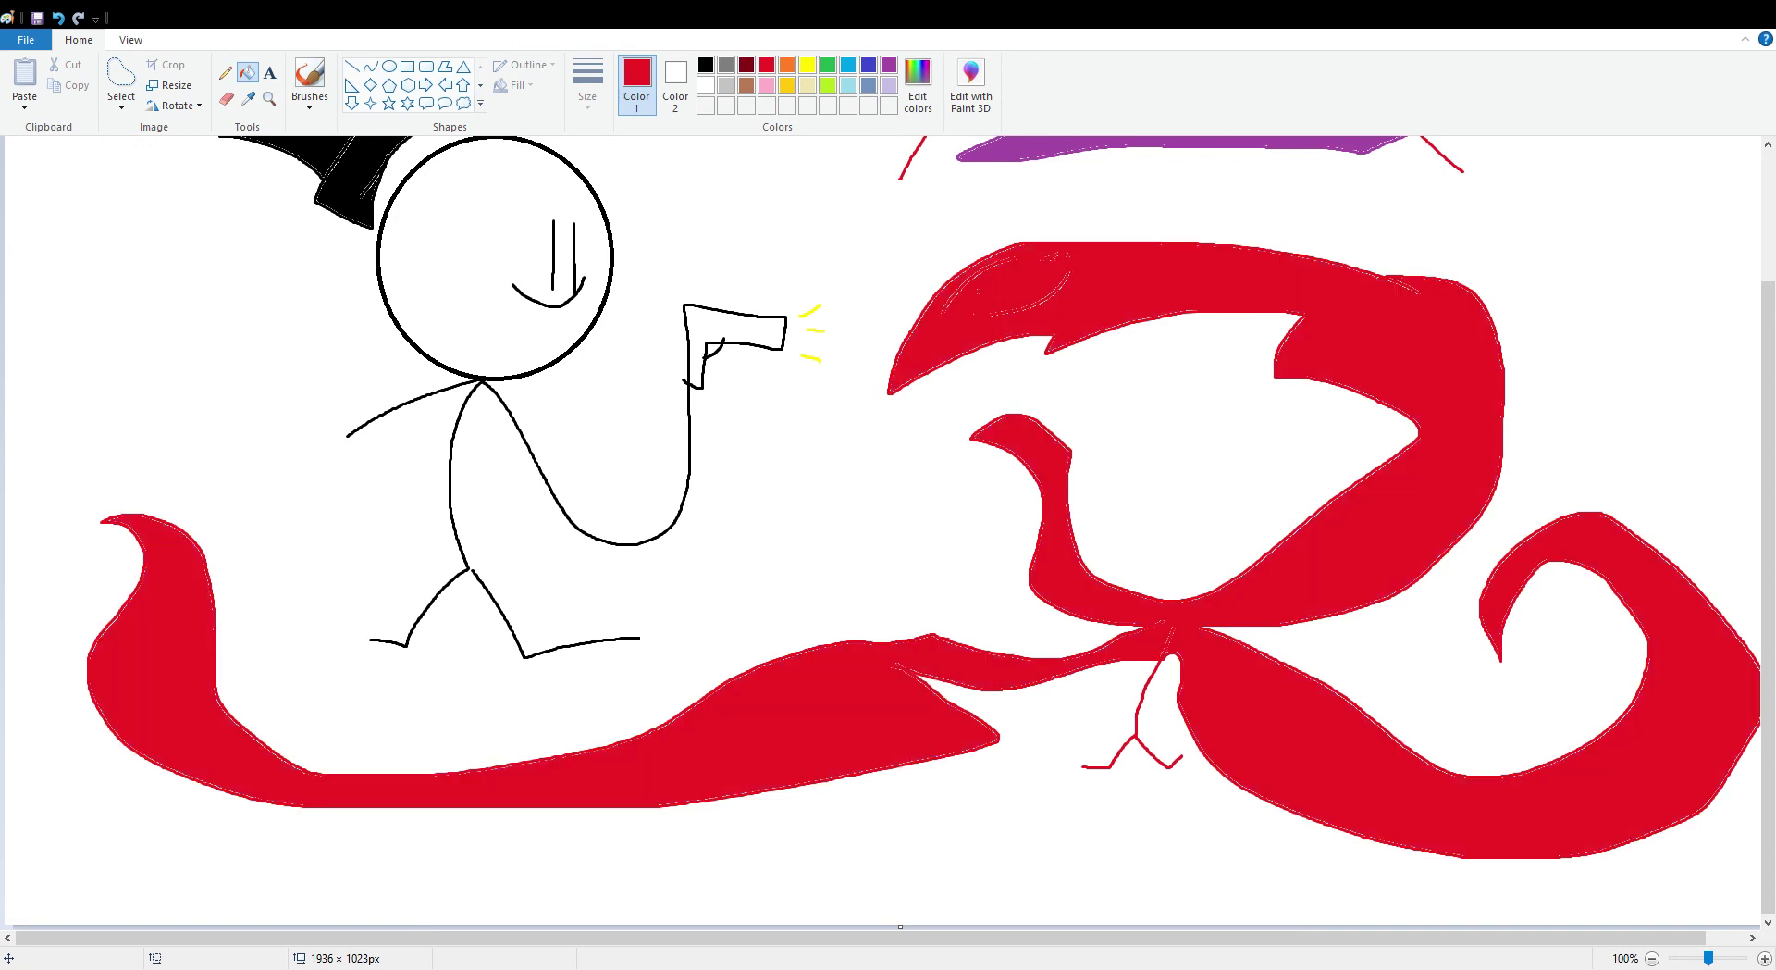
- Select the large red creature free-form, shrink it to 687 × 311 px below the scene and delete it
click(122, 79)
mouse_move(768, 620)
mouse_down()
mouse_move(619, 670)
mouse_move(222, 578)
mouse_move(116, 475)
mouse_move(1591, 846)
mouse_move(969, 288)
mouse_move(772, 620)
mouse_up()
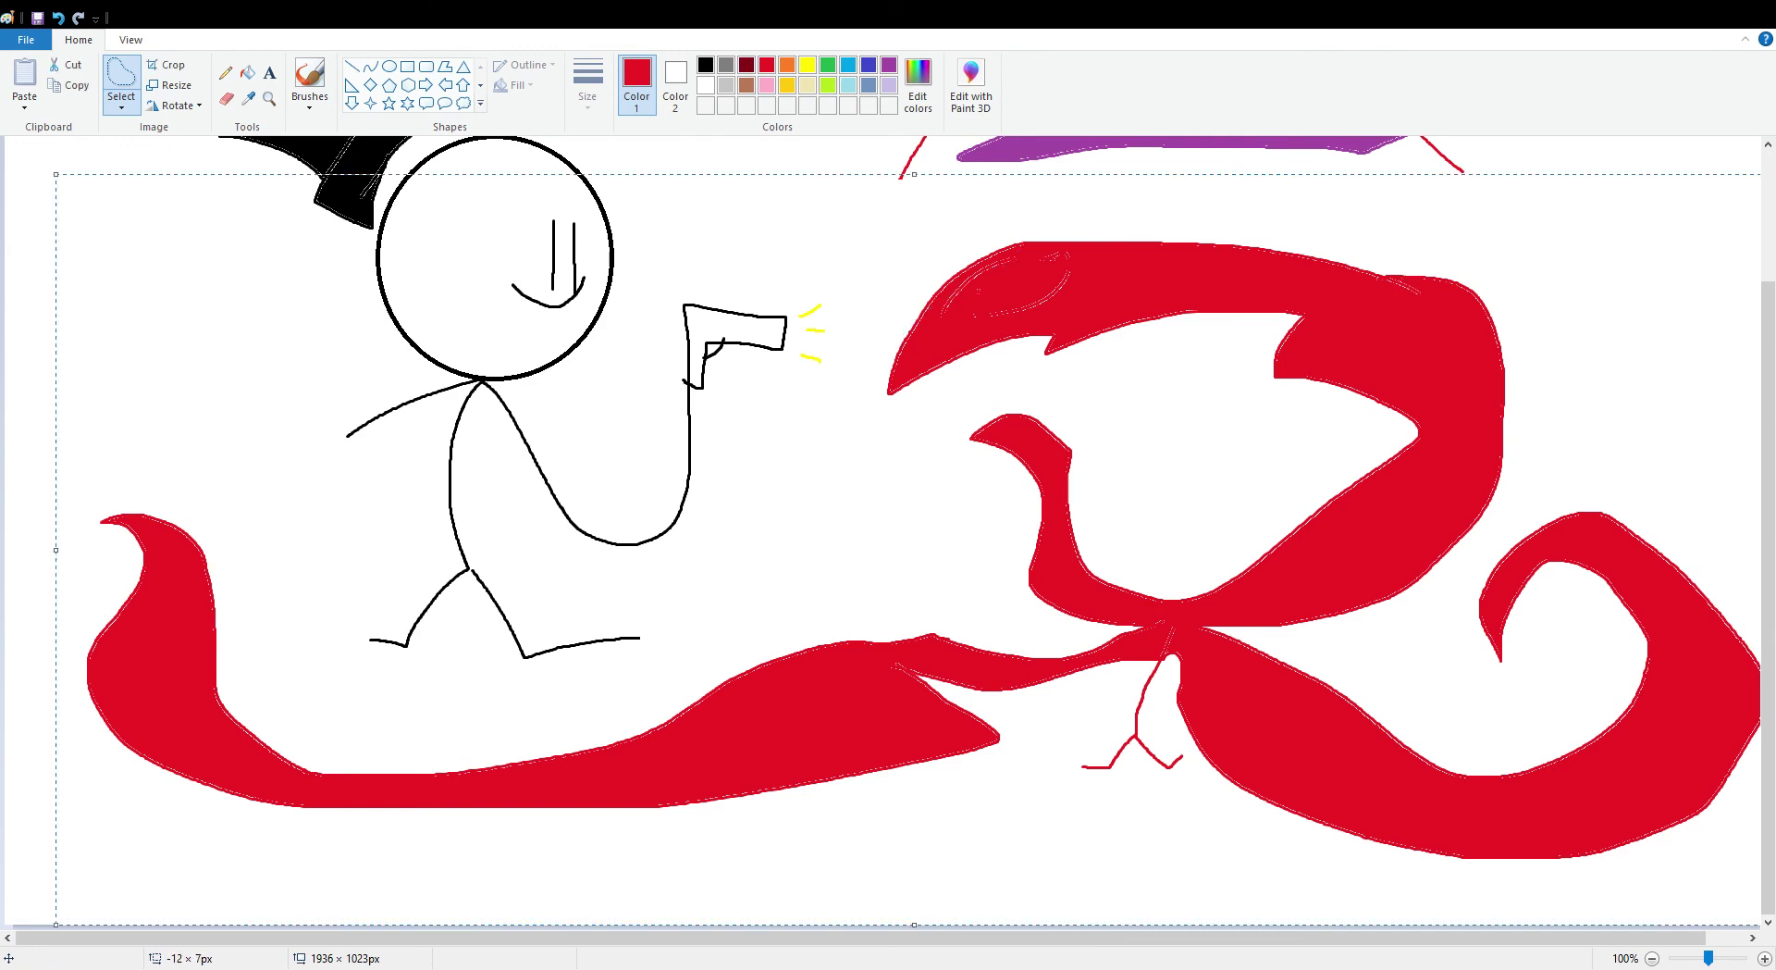
drag(56, 925, 1137, 463)
drag(1254, 370, 1082, 969)
scroll(1063, 674, up, 3)
scroll(1063, 717, down, 3)
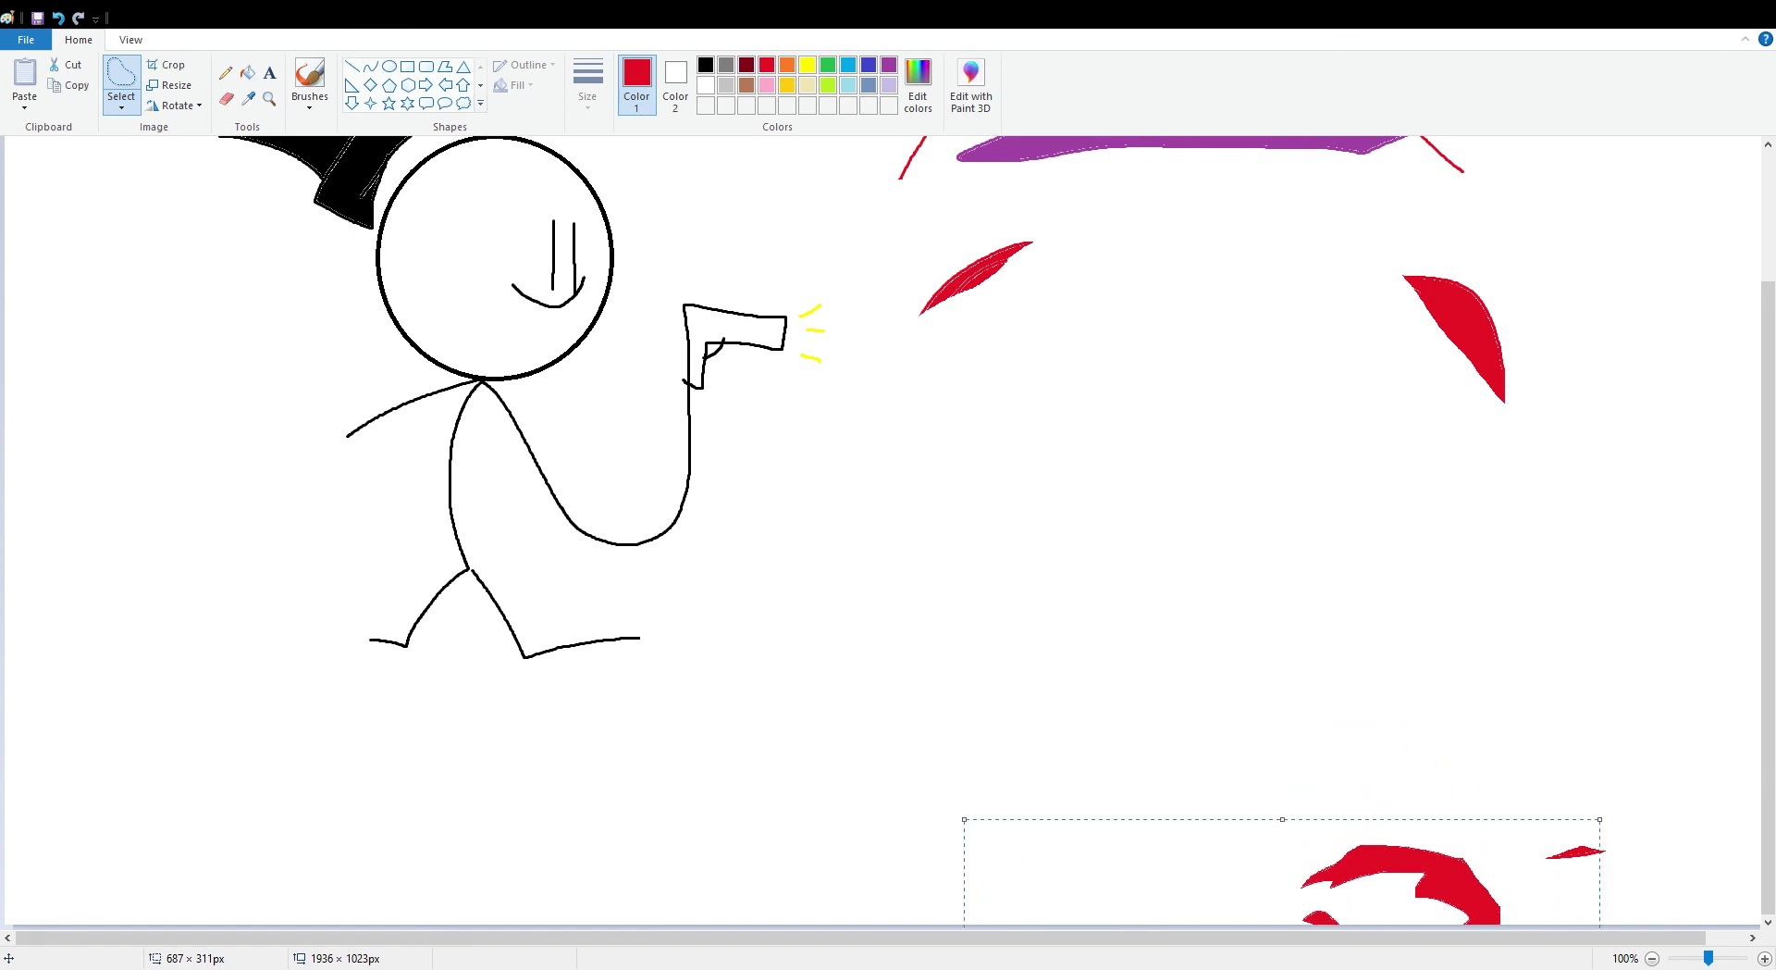
key(Delete)
scroll(1093, 796, up, 3)
- Cover the purple shape and leftover red pieces by stretching a blank rectangular selection over them to 827 × 960 px
click(121, 73)
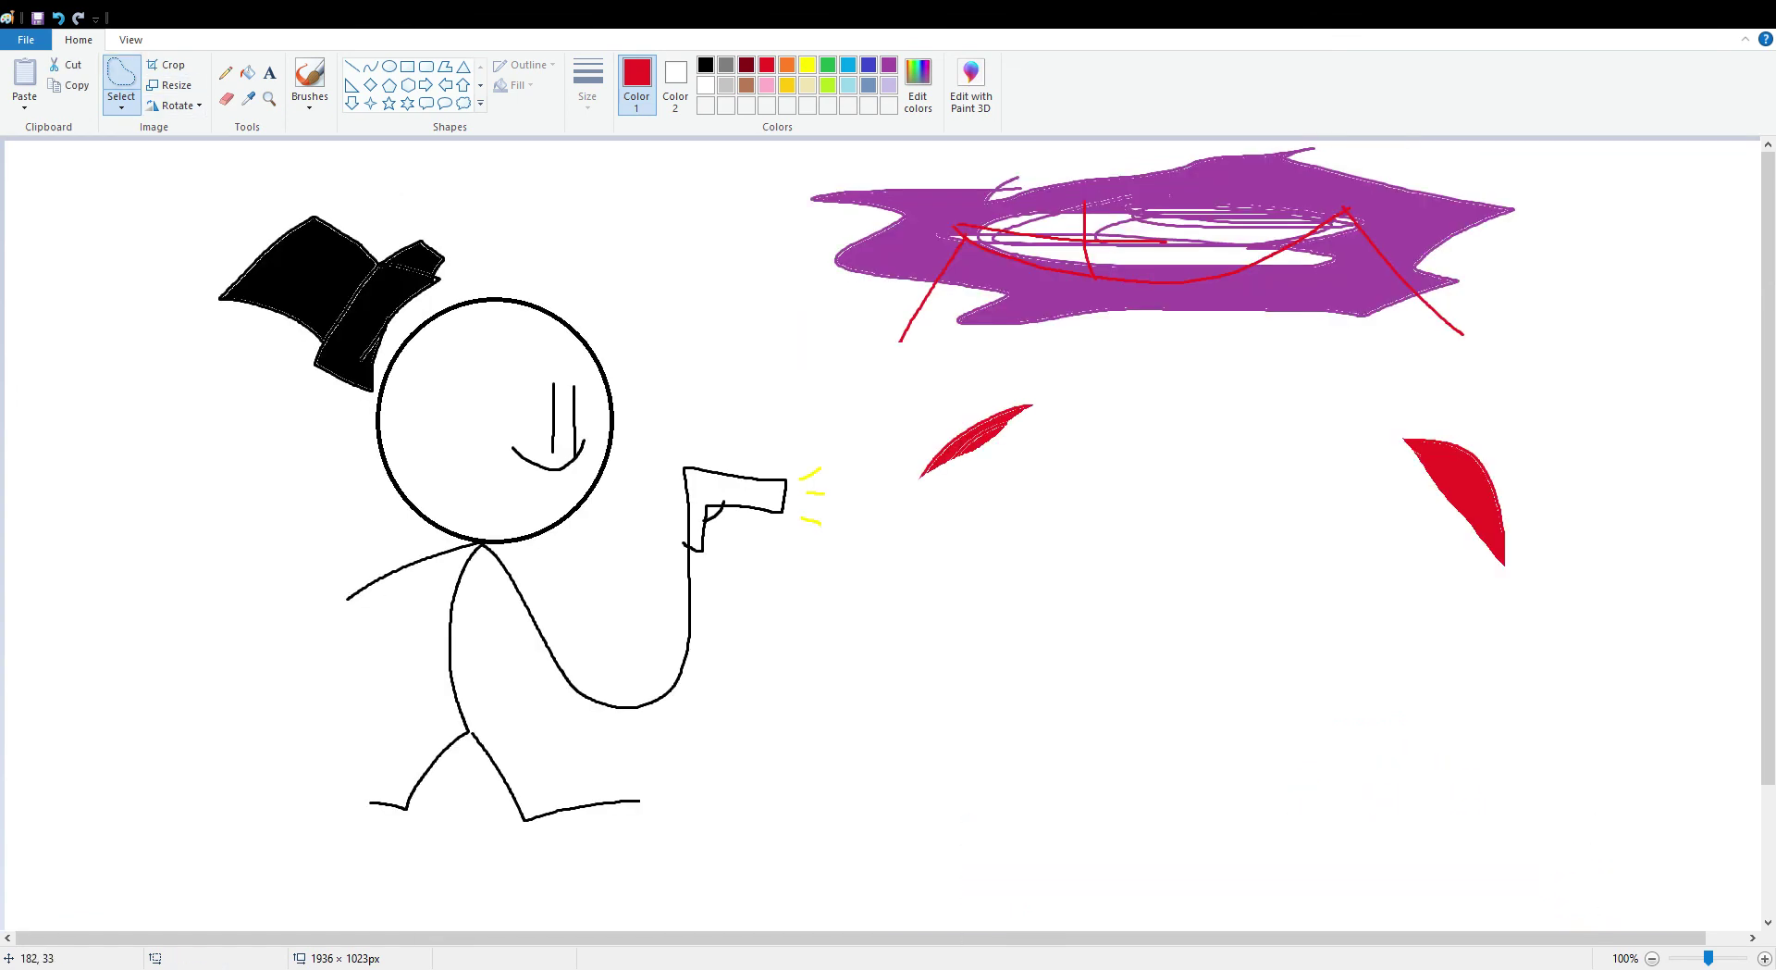
drag(989, 541, 1577, 895)
drag(1283, 541, 1283, 8)
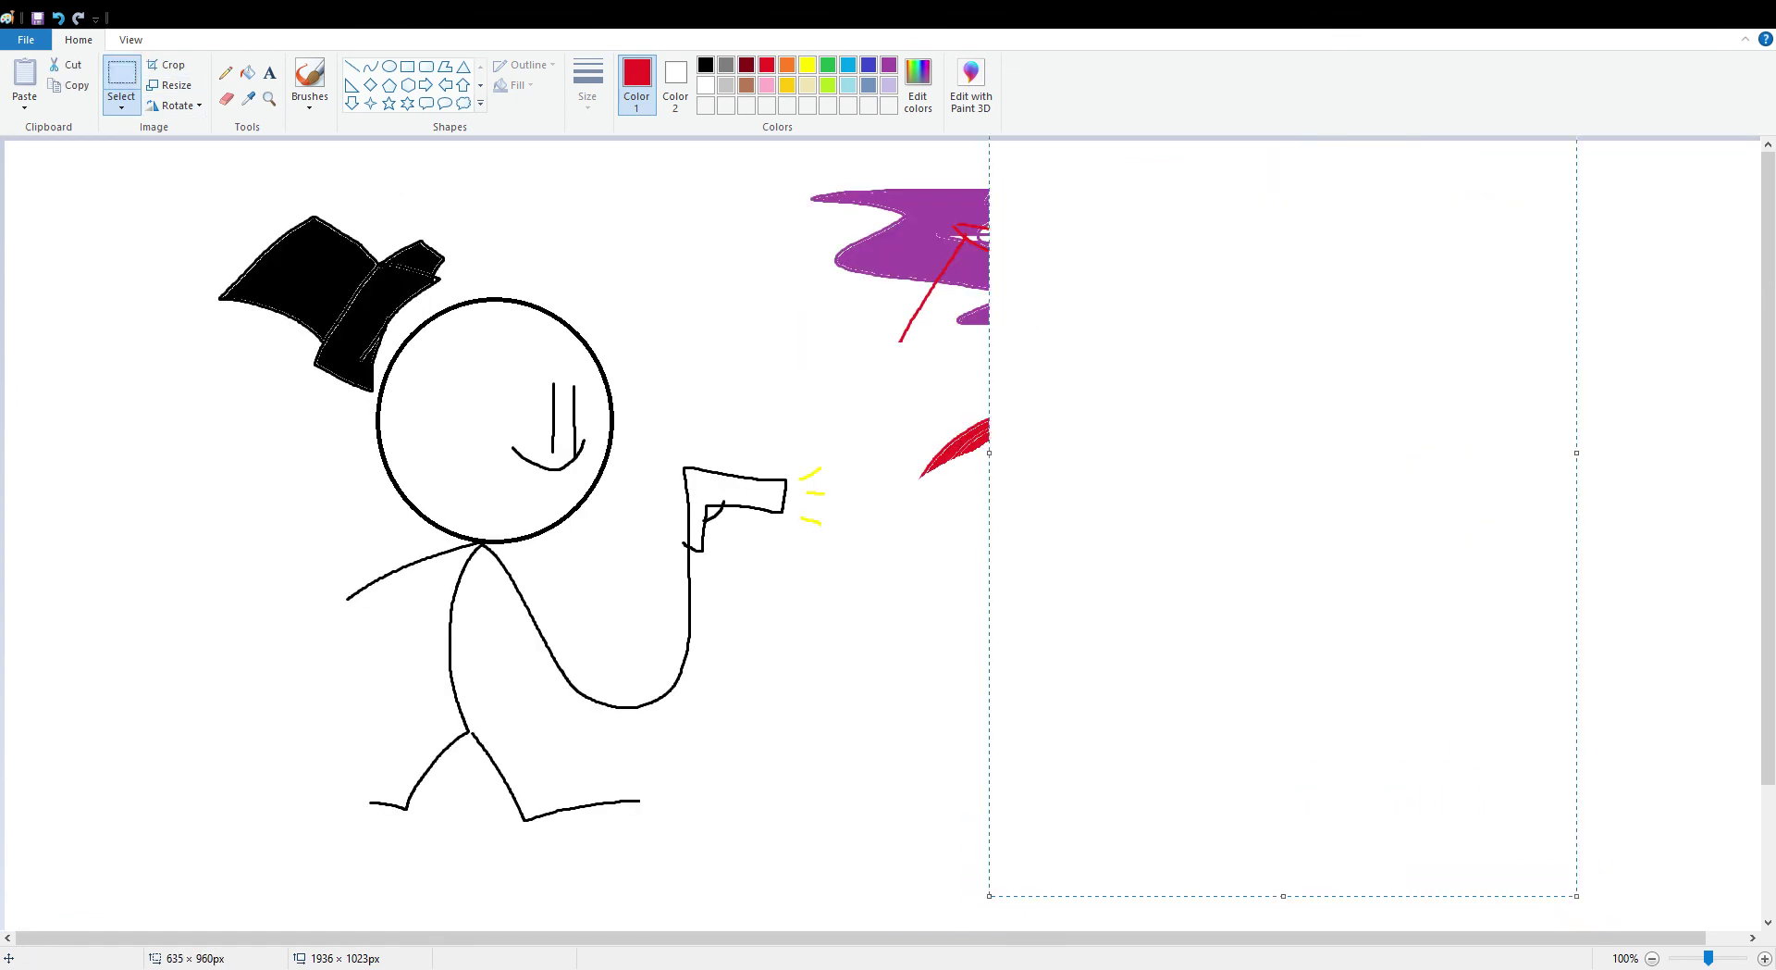
drag(989, 452, 812, 452)
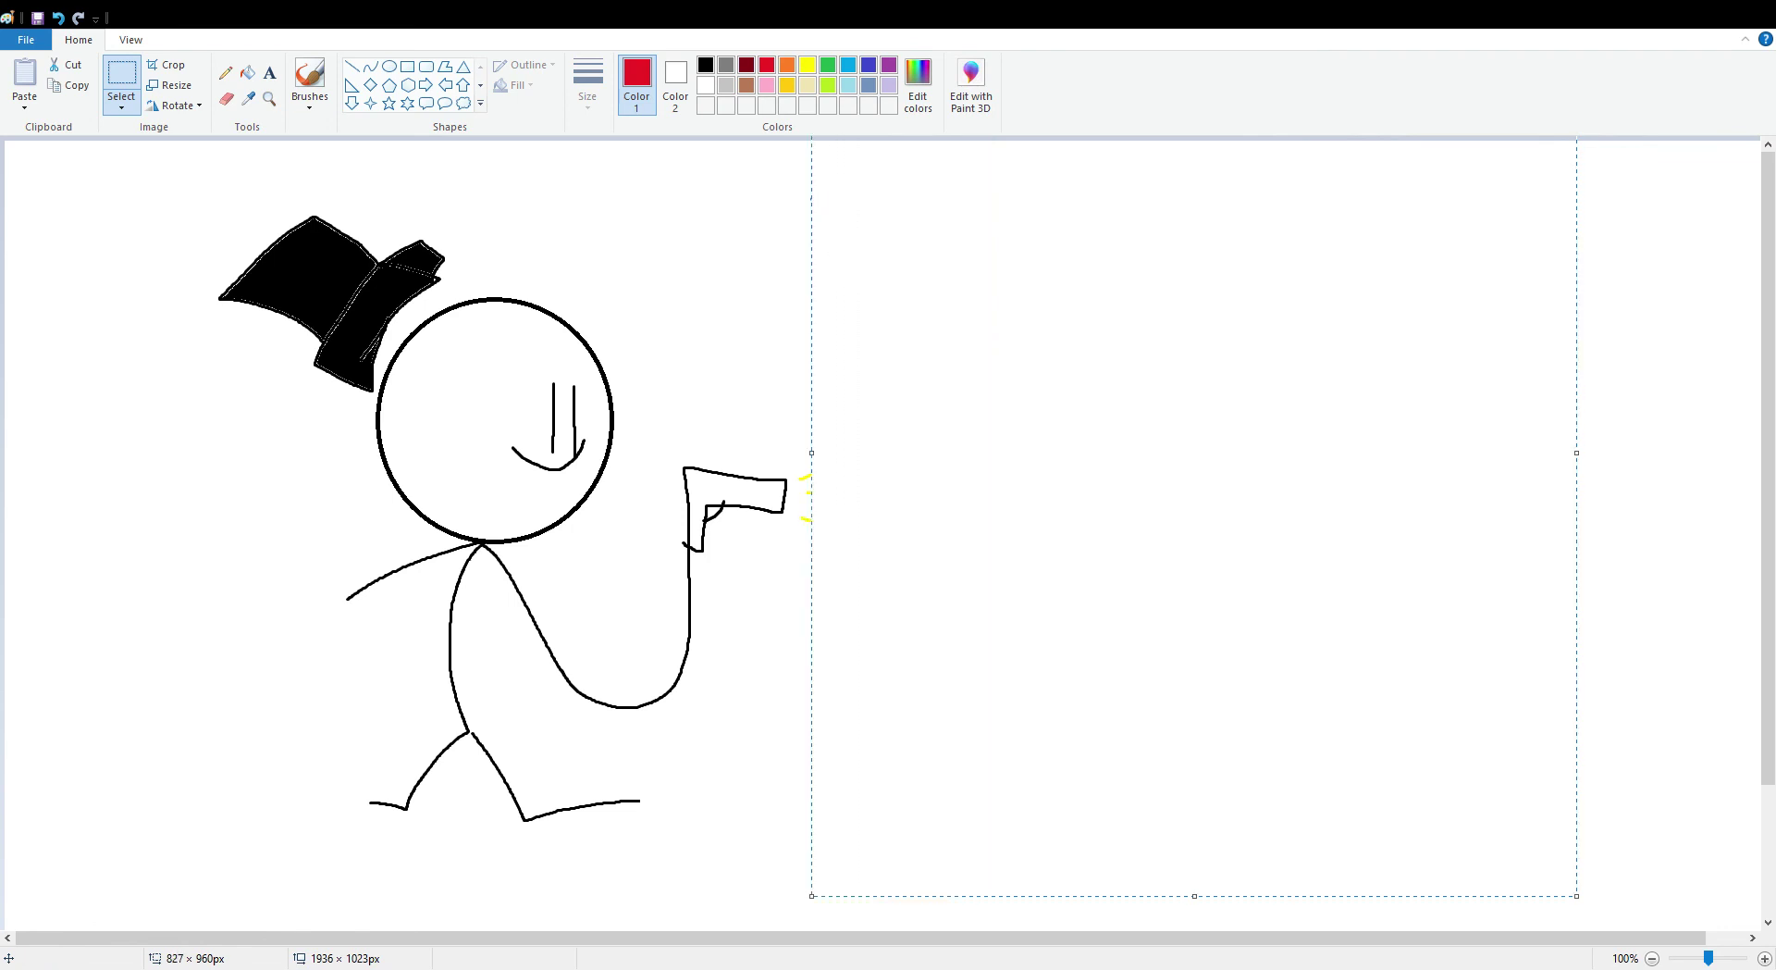
- Select the last red scrap near the canvas's lower edge and flatten it to 274 × 1 px
scroll(1388, 647, down, 3)
drag(1450, 792, 1704, 904)
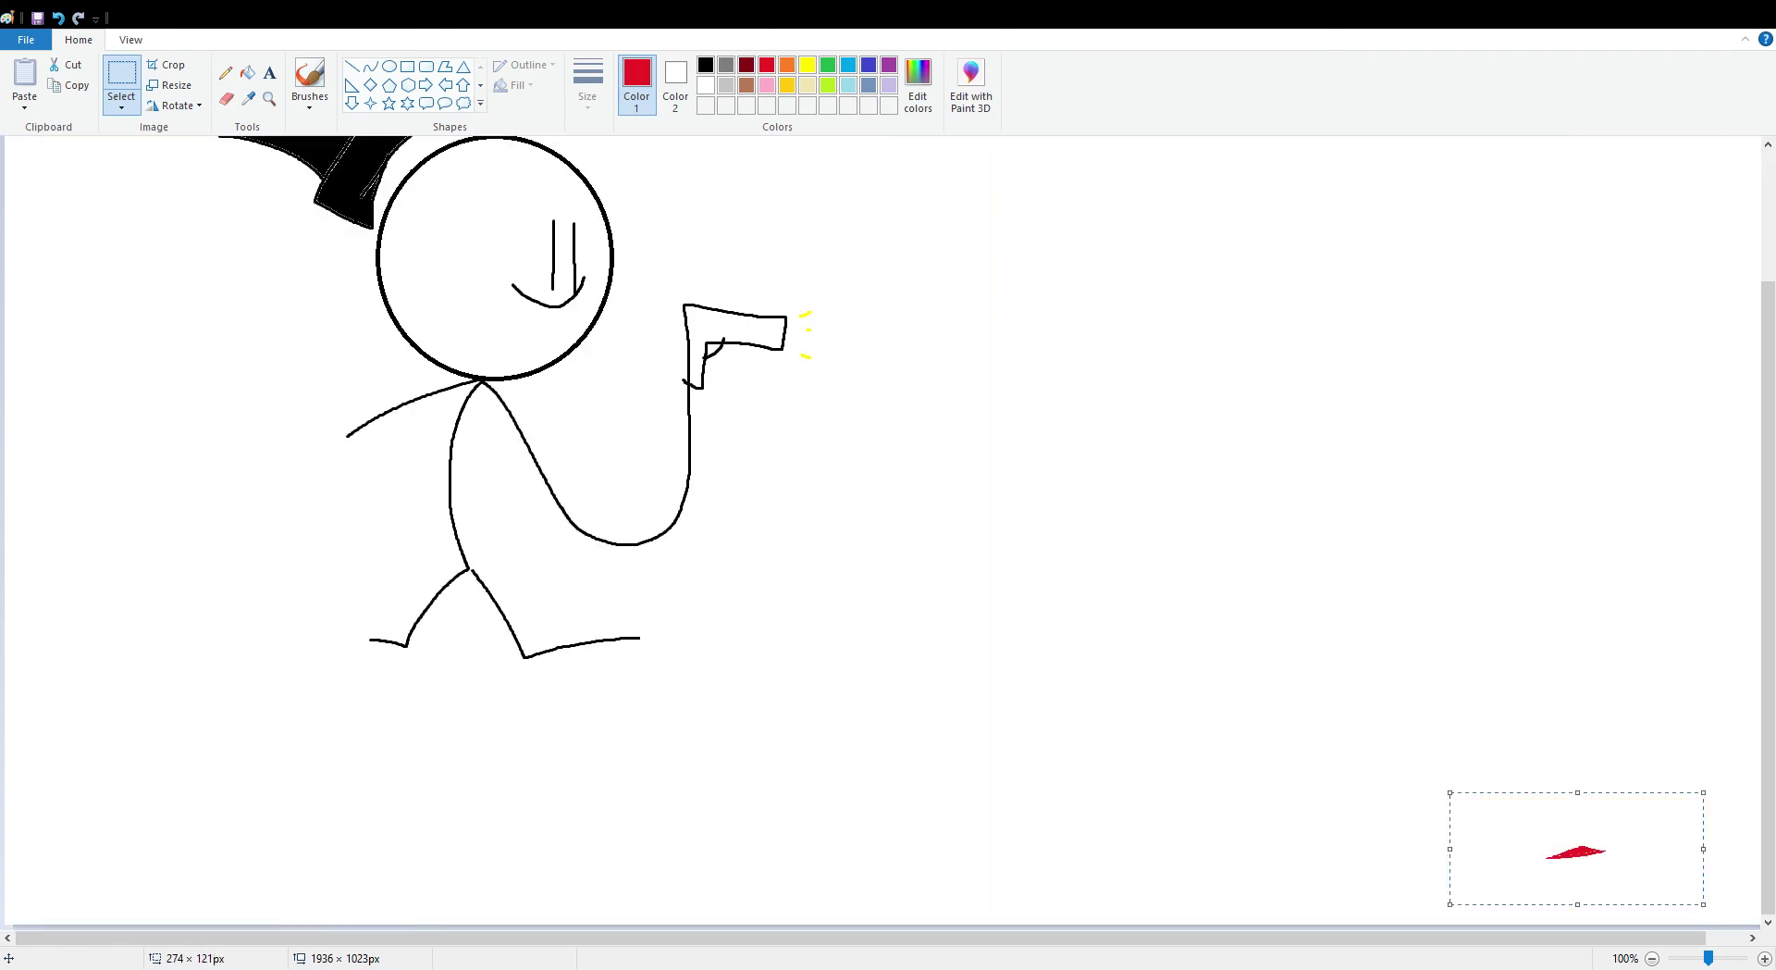
drag(1577, 792, 1577, 904)
scroll(883, 532, up, 3)
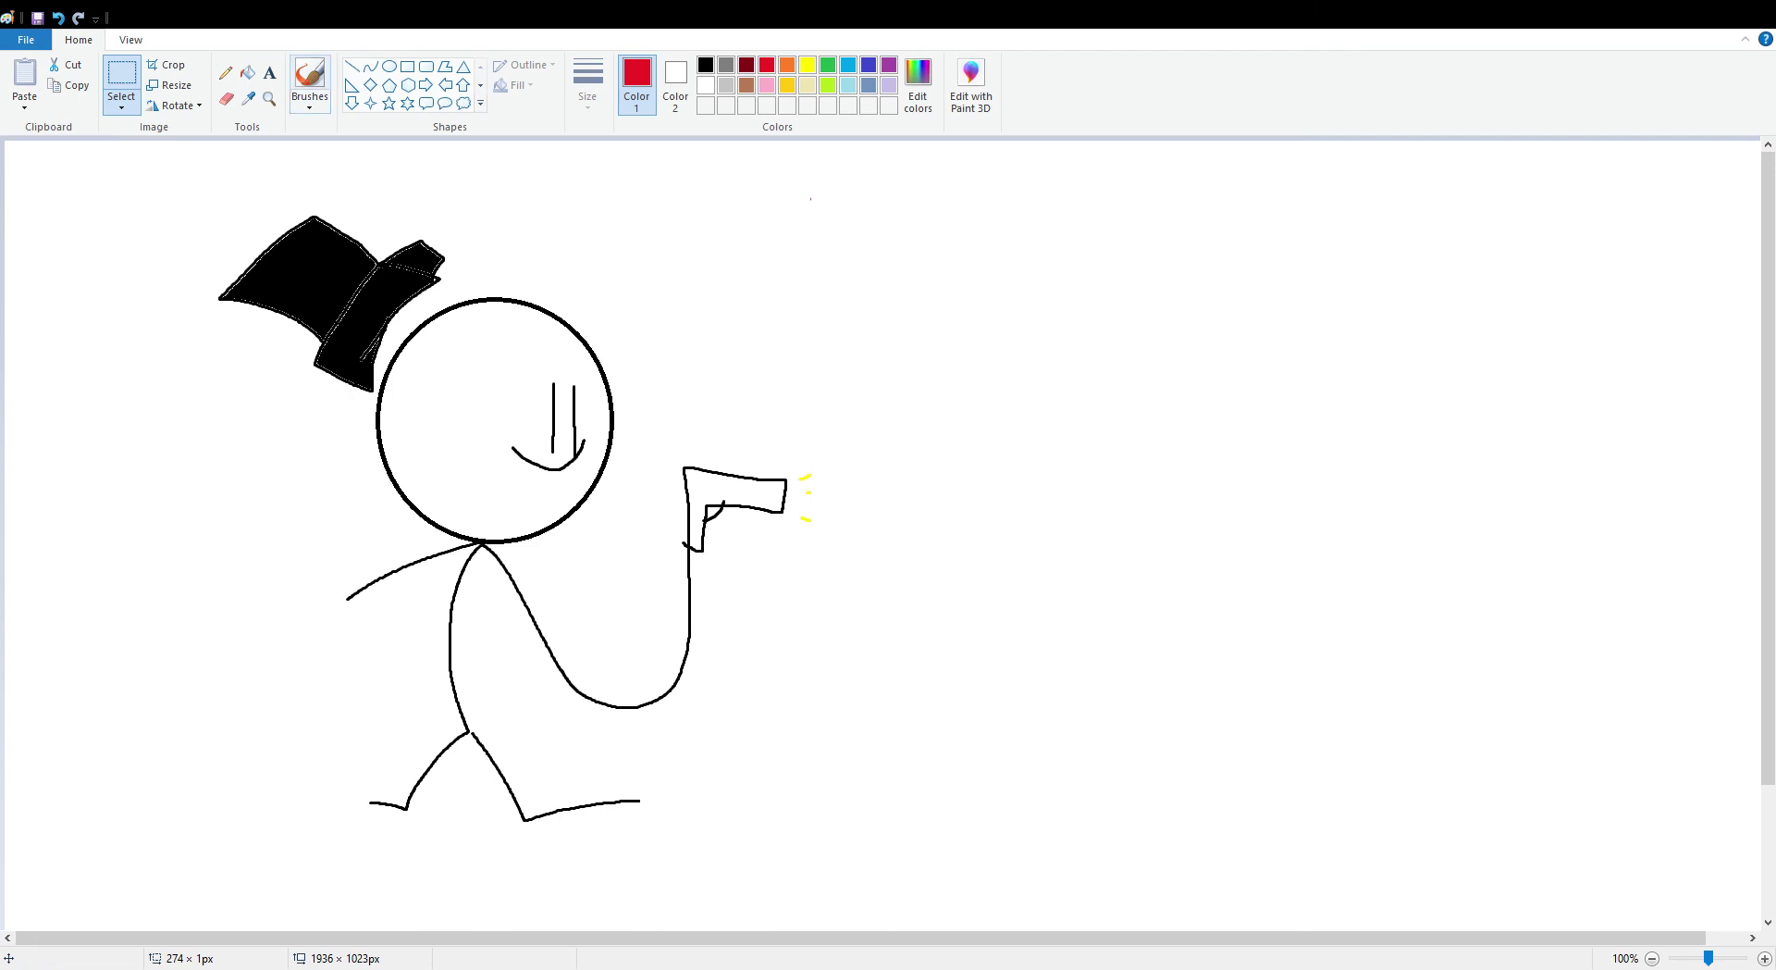
click(310, 75)
scroll(639, 434, down, 3)
scroll(638, 434, up, 3)
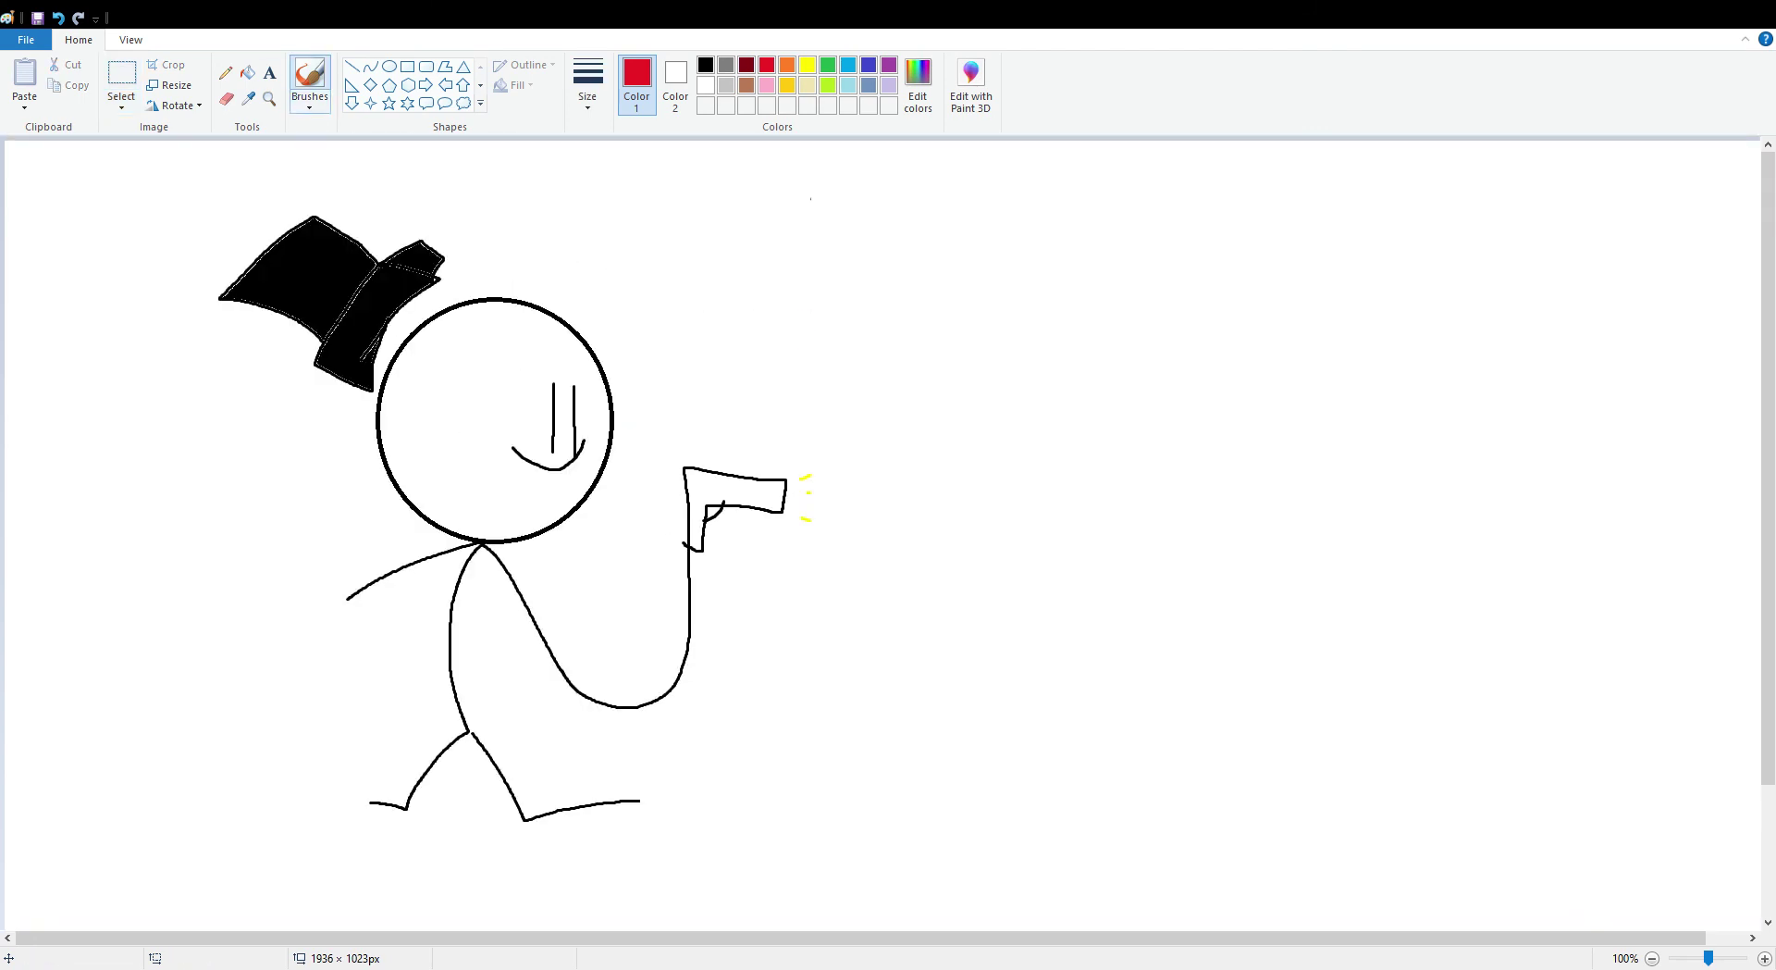
- Select the whole stick figure in an 894 × 770 px rectangle, flip it horizontally and move it toward the canvas's right half
click(121, 74)
drag(987, 860, 1005, 885)
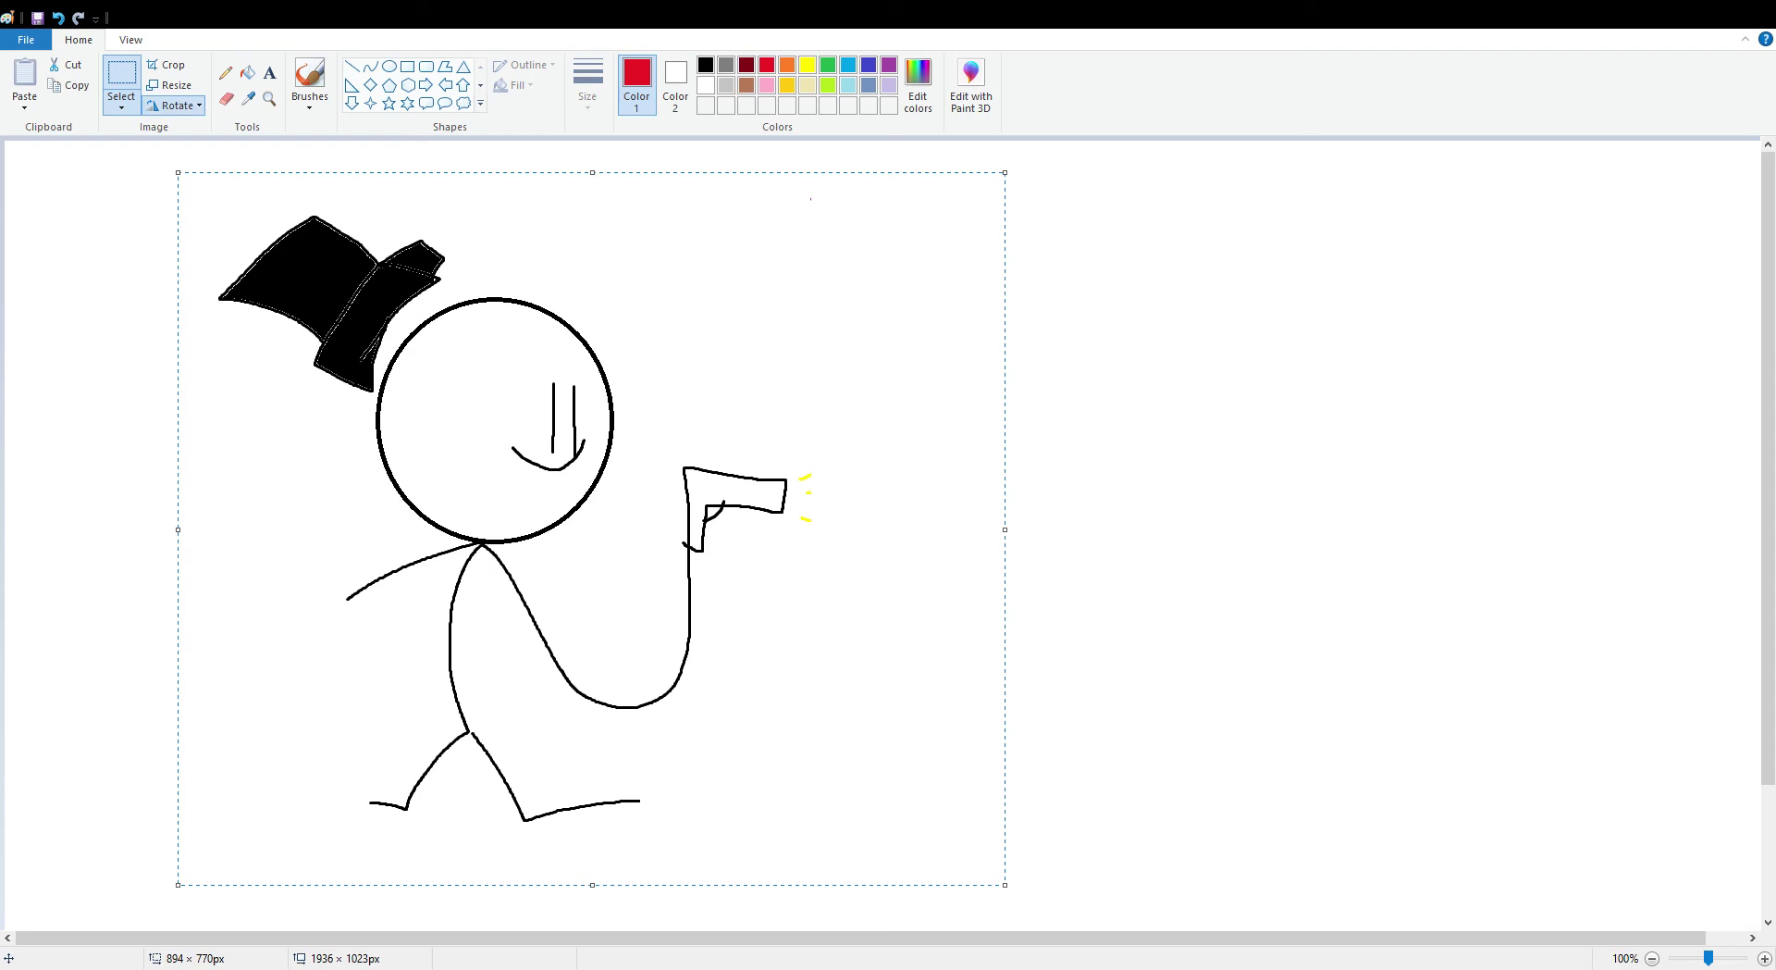
click(196, 210)
mouse_move(859, 433)
mouse_down()
mouse_move(847, 445)
mouse_move(795, 389)
mouse_move(375, 458)
mouse_move(1763, 470)
mouse_move(764, 525)
mouse_move(271, 480)
mouse_move(1730, 432)
mouse_move(1107, 484)
mouse_move(497, 451)
mouse_move(811, 466)
mouse_move(197, 460)
mouse_move(836, 386)
mouse_move(327, 411)
mouse_move(1003, 401)
mouse_move(476, 401)
mouse_move(1618, 333)
mouse_move(1019, 467)
mouse_up()
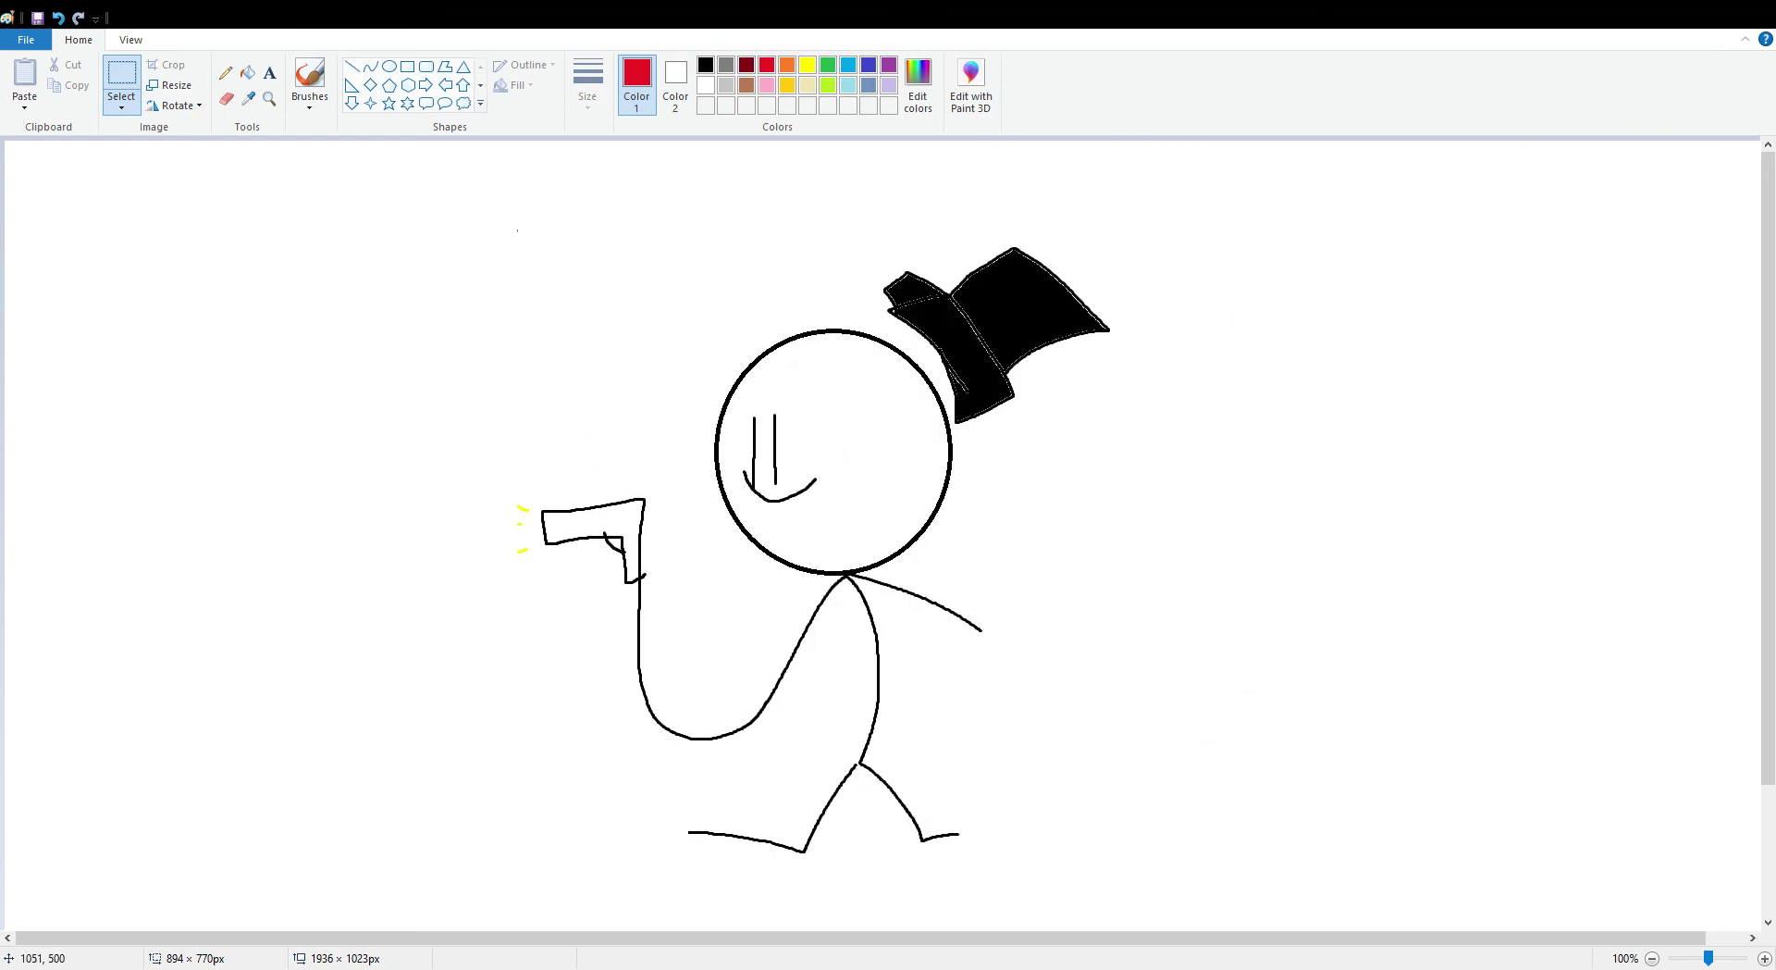
mouse_move(977, 604)
mouse_down()
mouse_move(700, 600)
mouse_move(480, 557)
mouse_move(1768, 920)
mouse_move(1374, 571)
mouse_move(990, 512)
mouse_move(978, 531)
mouse_move(972, 486)
mouse_move(880, 479)
mouse_move(971, 487)
mouse_up()
- Brush a small red outlined creature facing the pistol, with a one-eyed round head, drooping ears, oval body, splayed feet and small floating circles
click(310, 76)
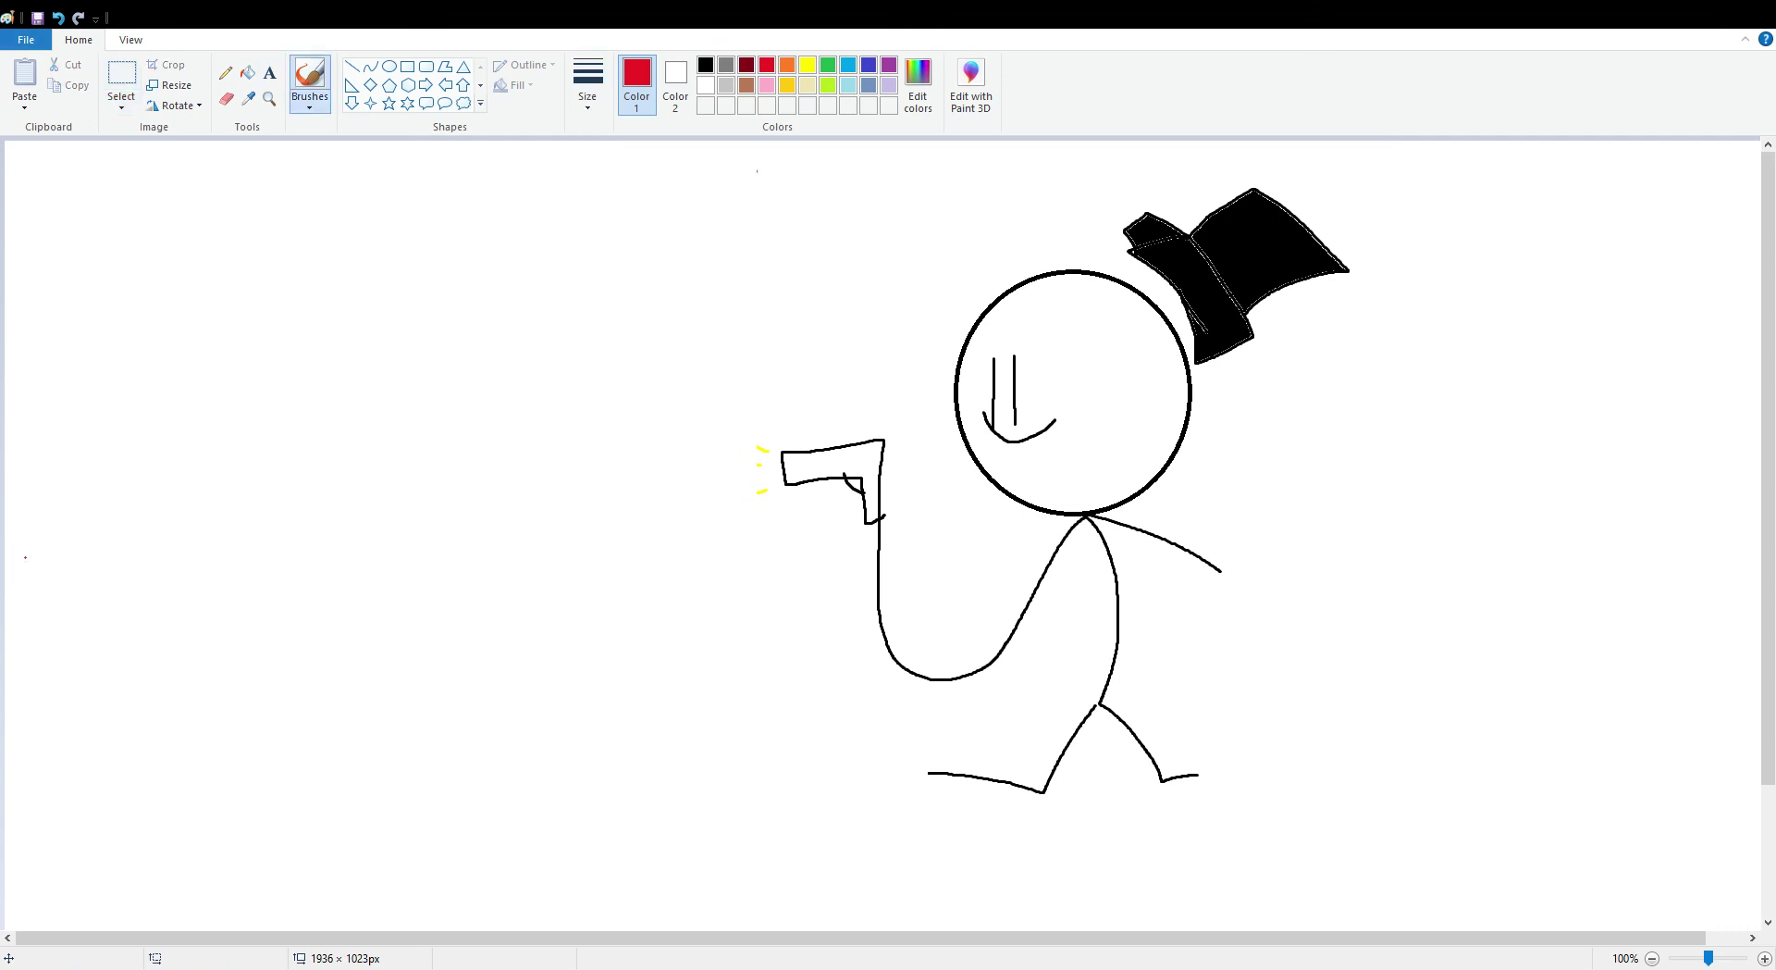
mouse_move(239, 458)
mouse_down()
mouse_move(230, 532)
mouse_move(269, 473)
mouse_up()
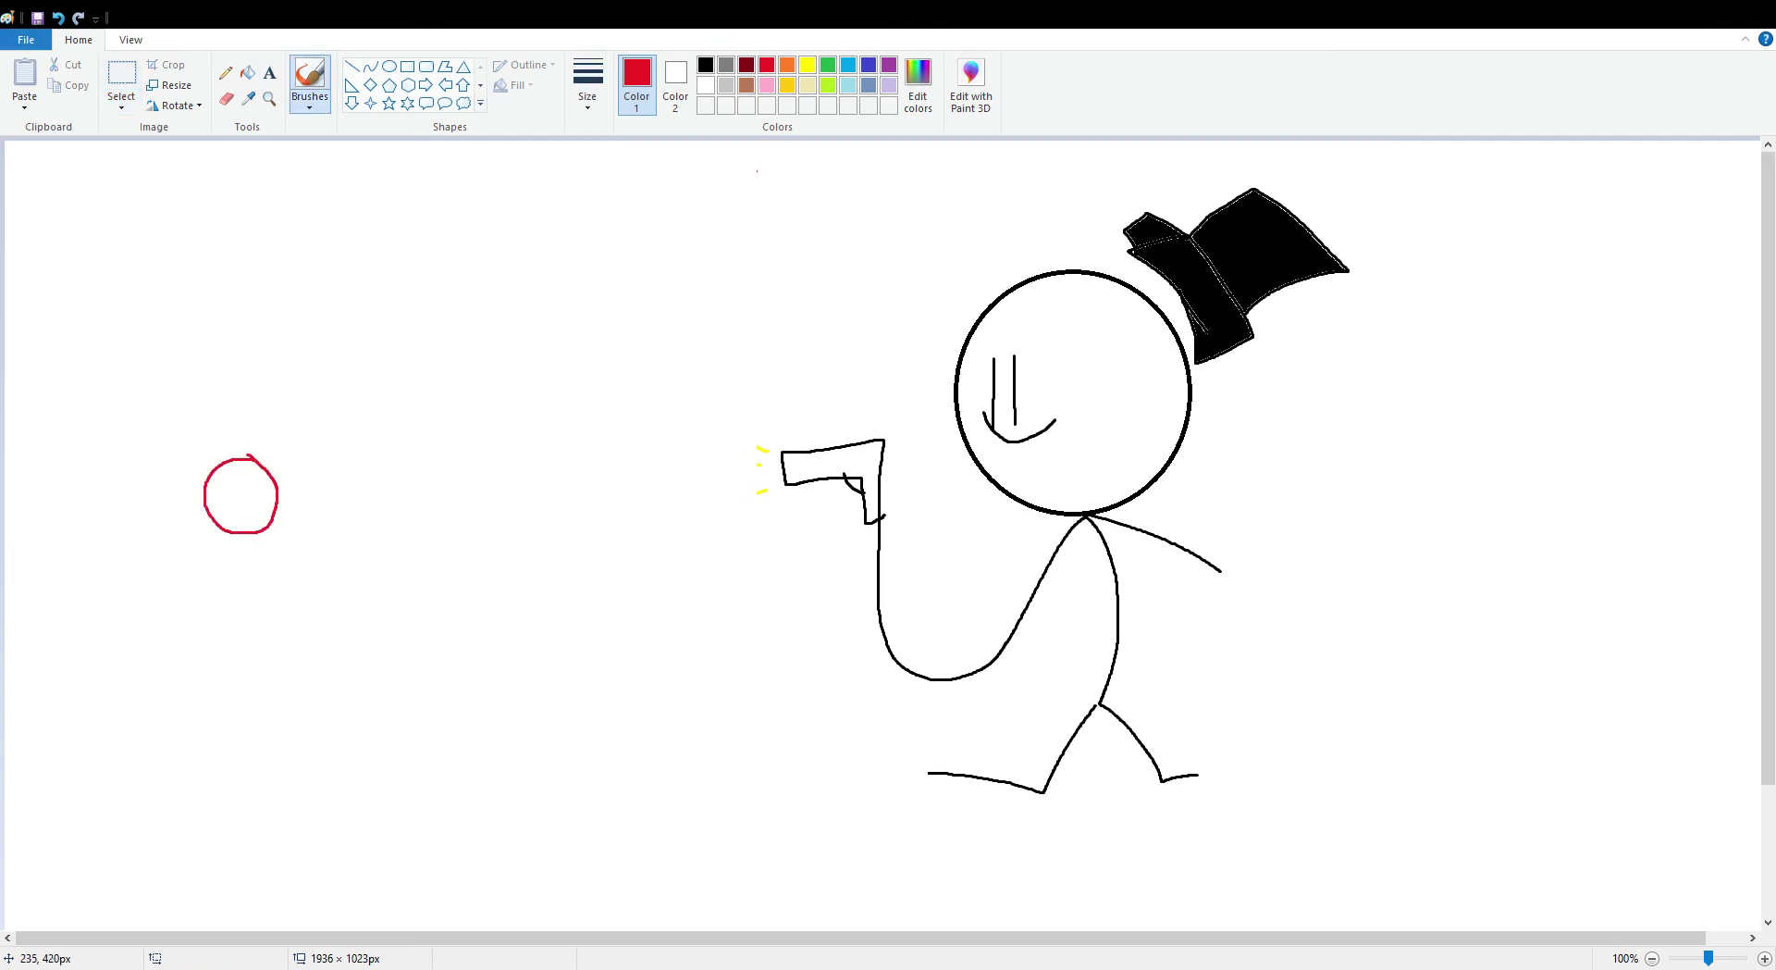
drag(222, 529, 320, 557)
mouse_move(187, 572)
mouse_down()
mouse_move(439, 601)
mouse_move(303, 552)
mouse_up()
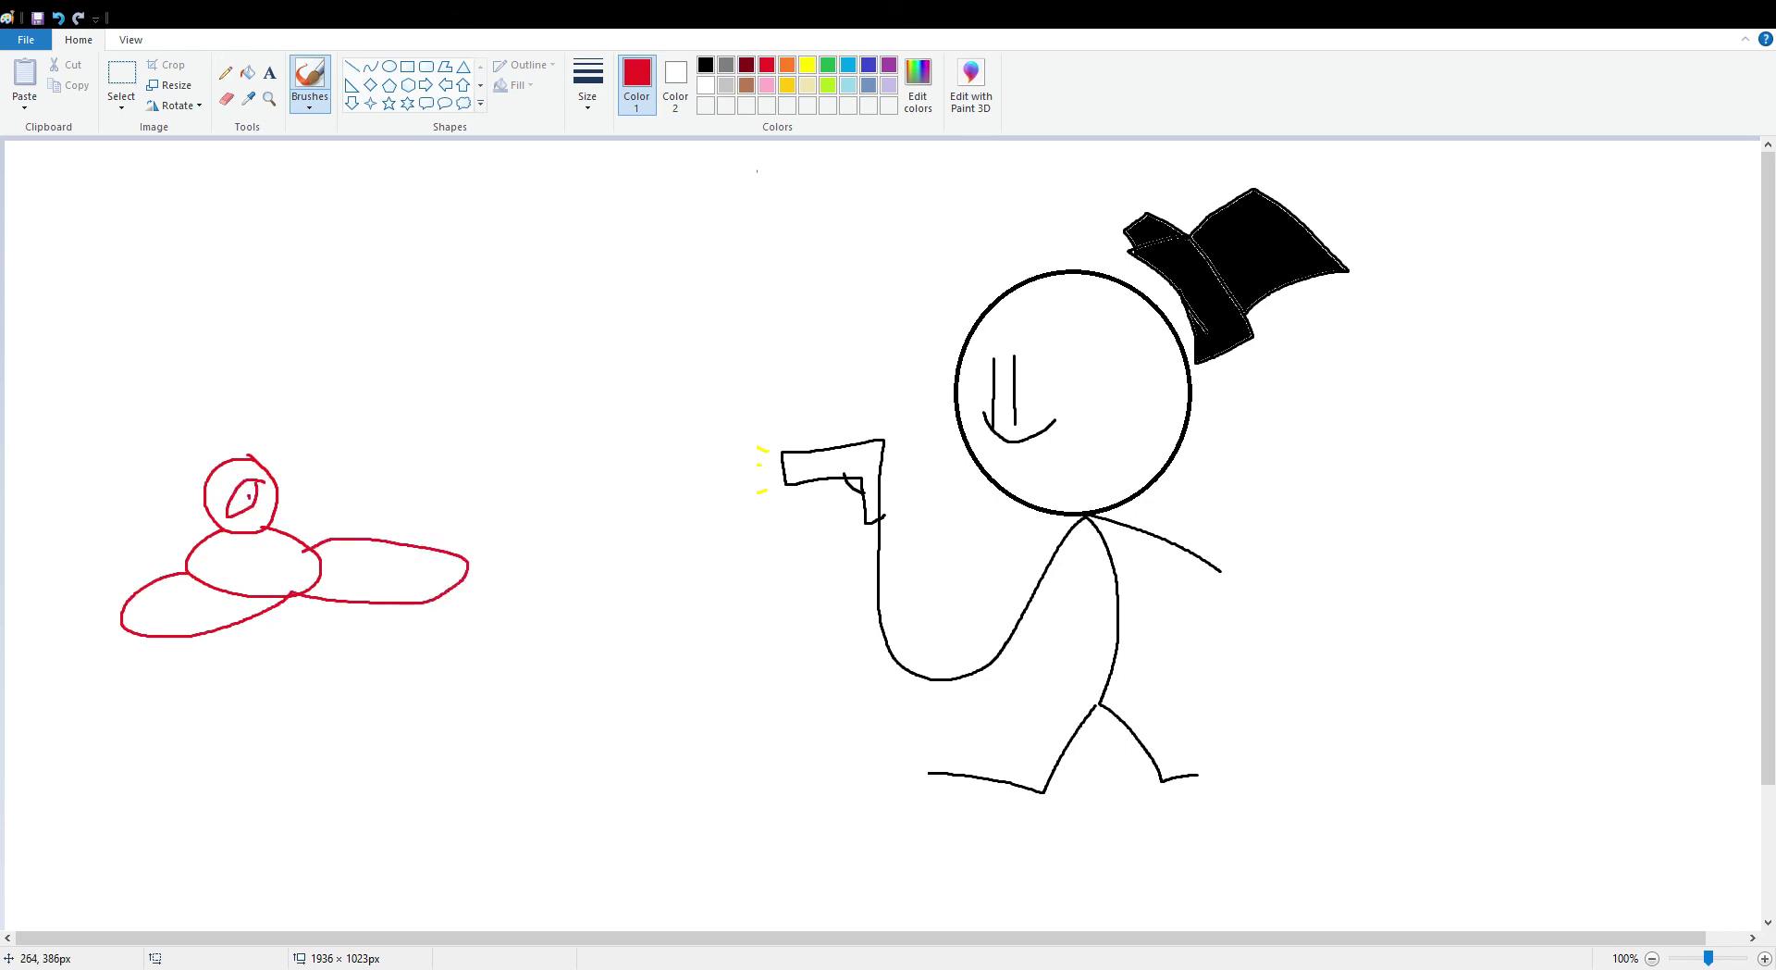
mouse_move(228, 460)
mouse_down()
mouse_move(167, 454)
mouse_move(348, 458)
mouse_up()
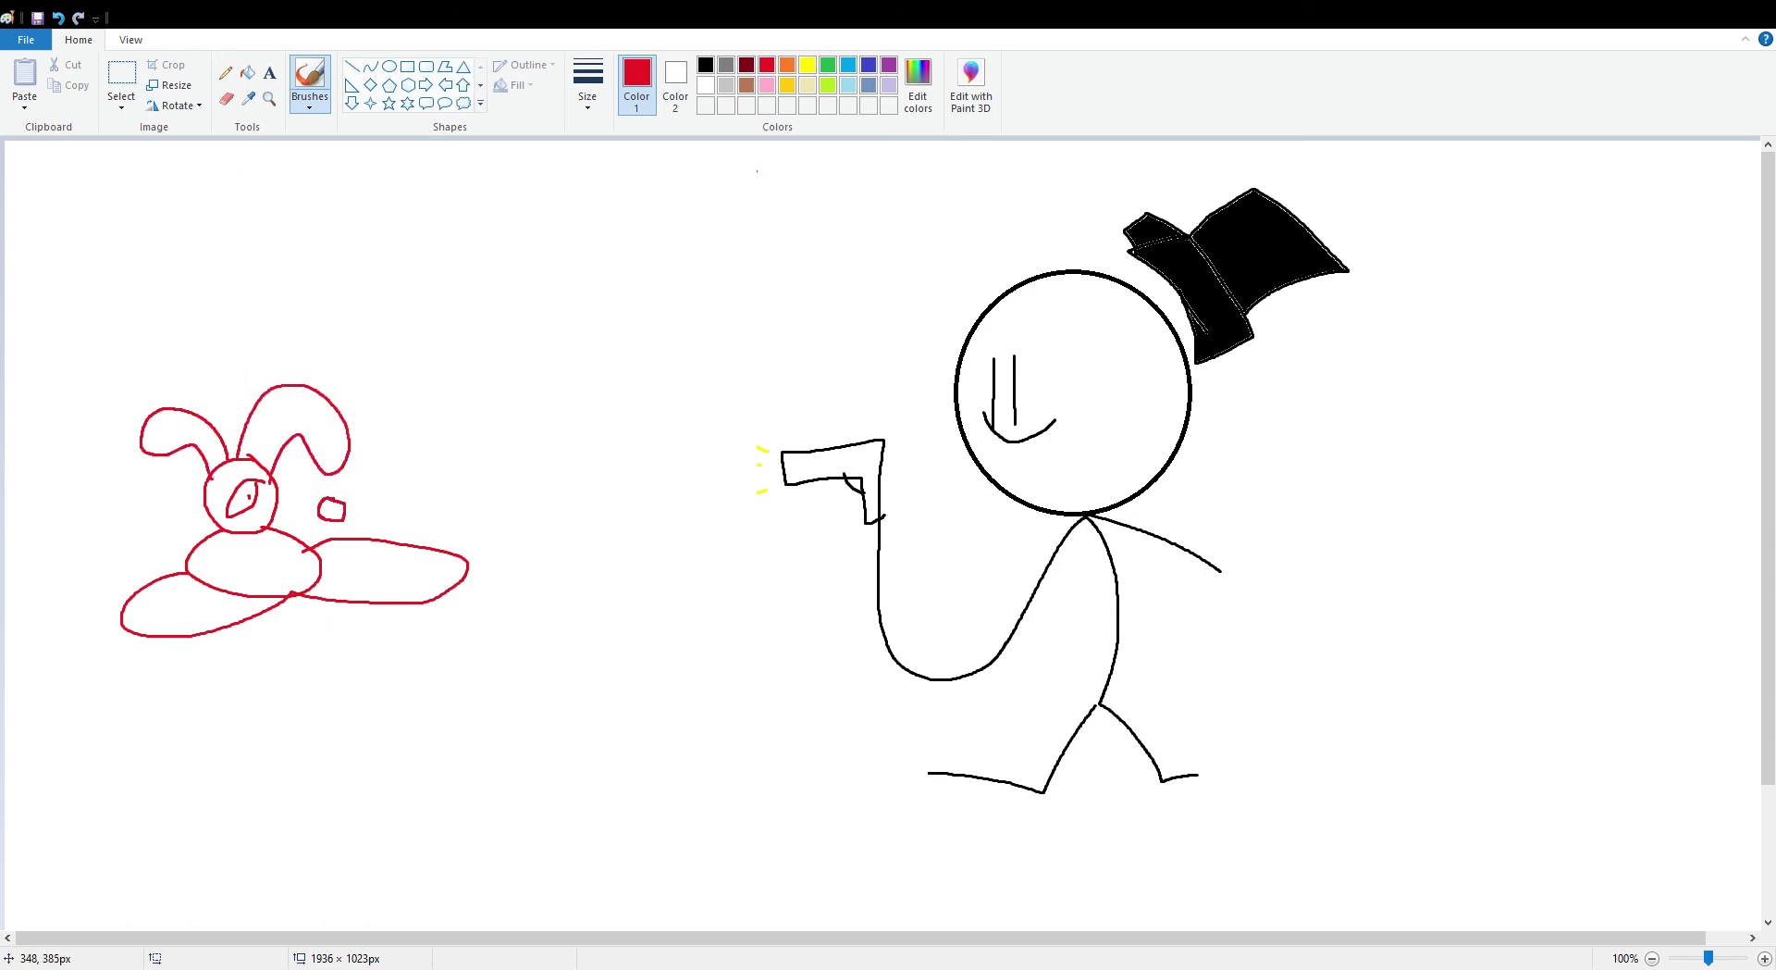
- Select the small red creature in a 418 × 292 px rectangle and move it down and closer to the stick figure
click(121, 79)
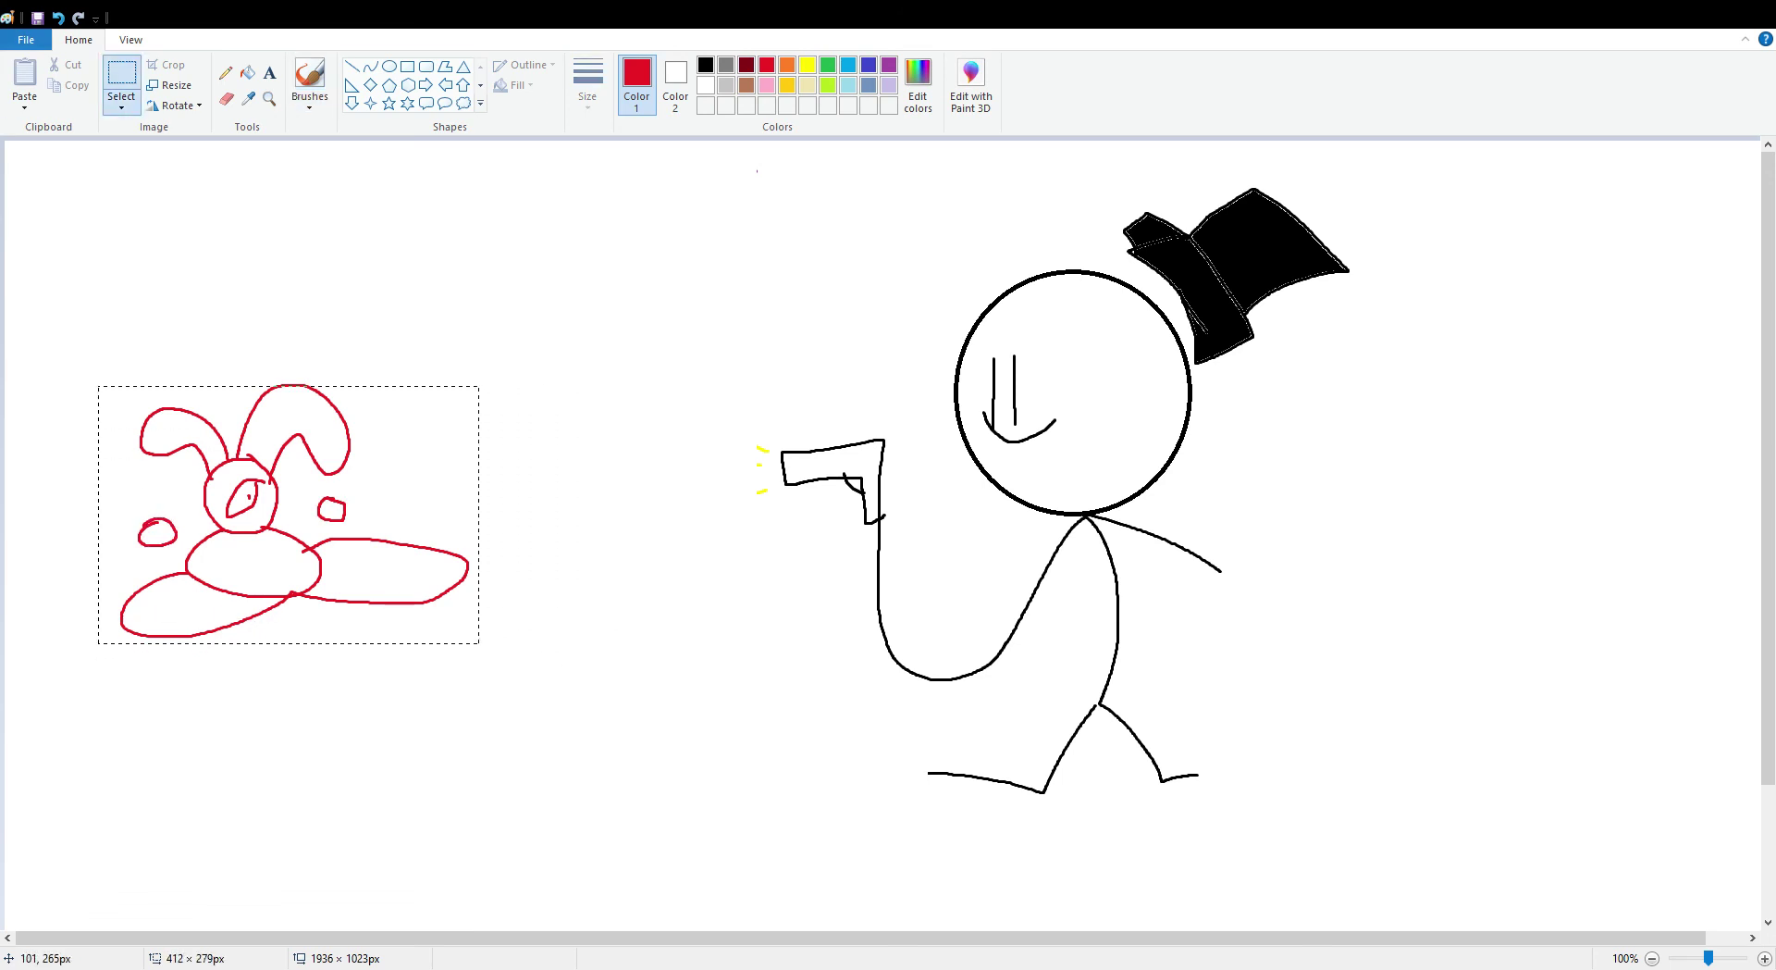
drag(480, 643, 485, 655)
drag(268, 547, 337, 550)
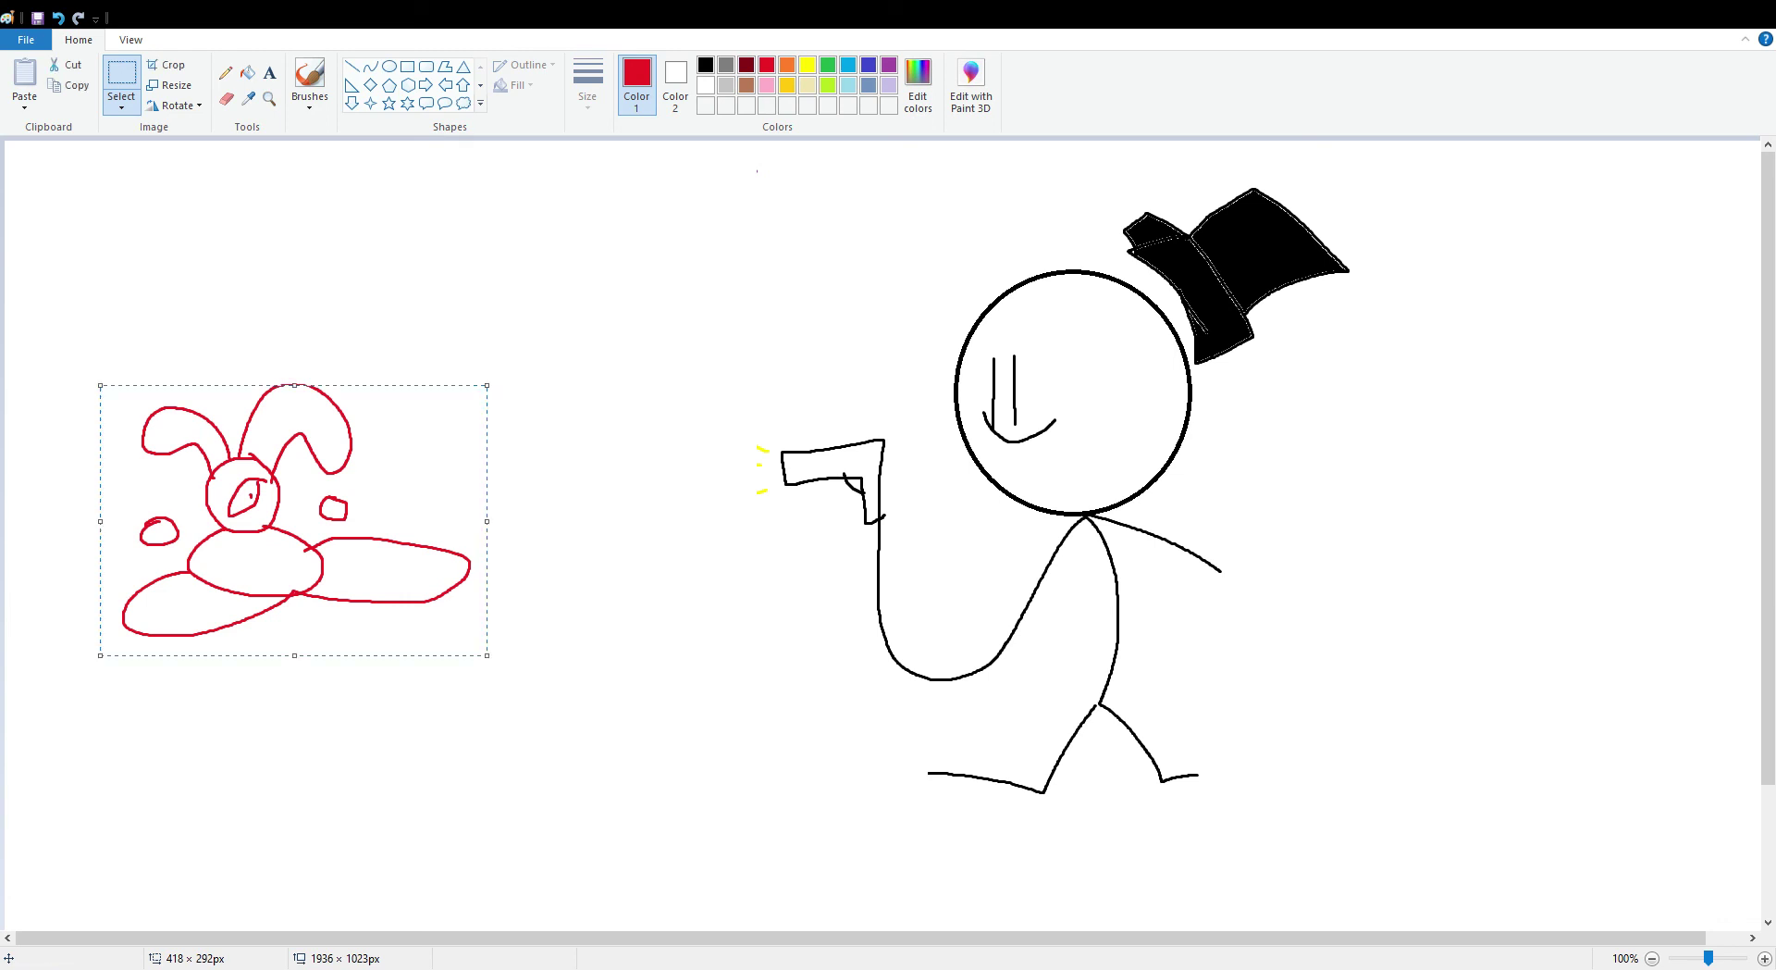
drag(188, 397, 70, 360)
drag(299, 498, 446, 613)
click(587, 443)
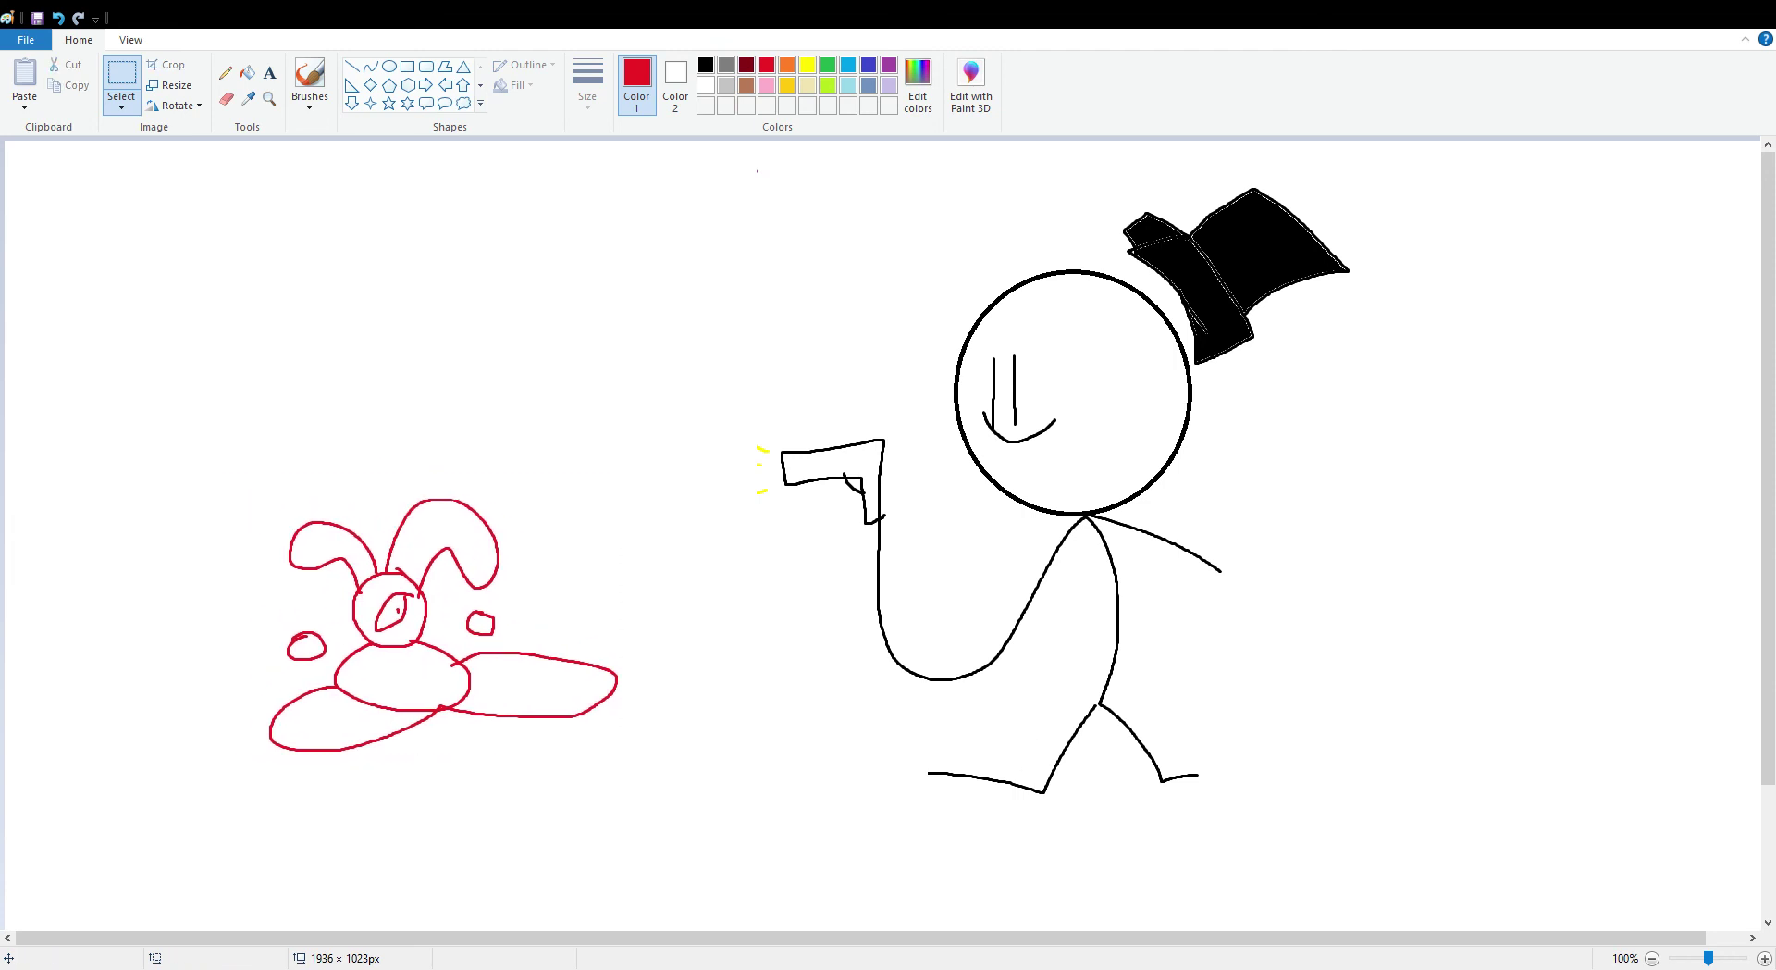
- Reselect the small red creature and nudge it slightly upward
click(310, 75)
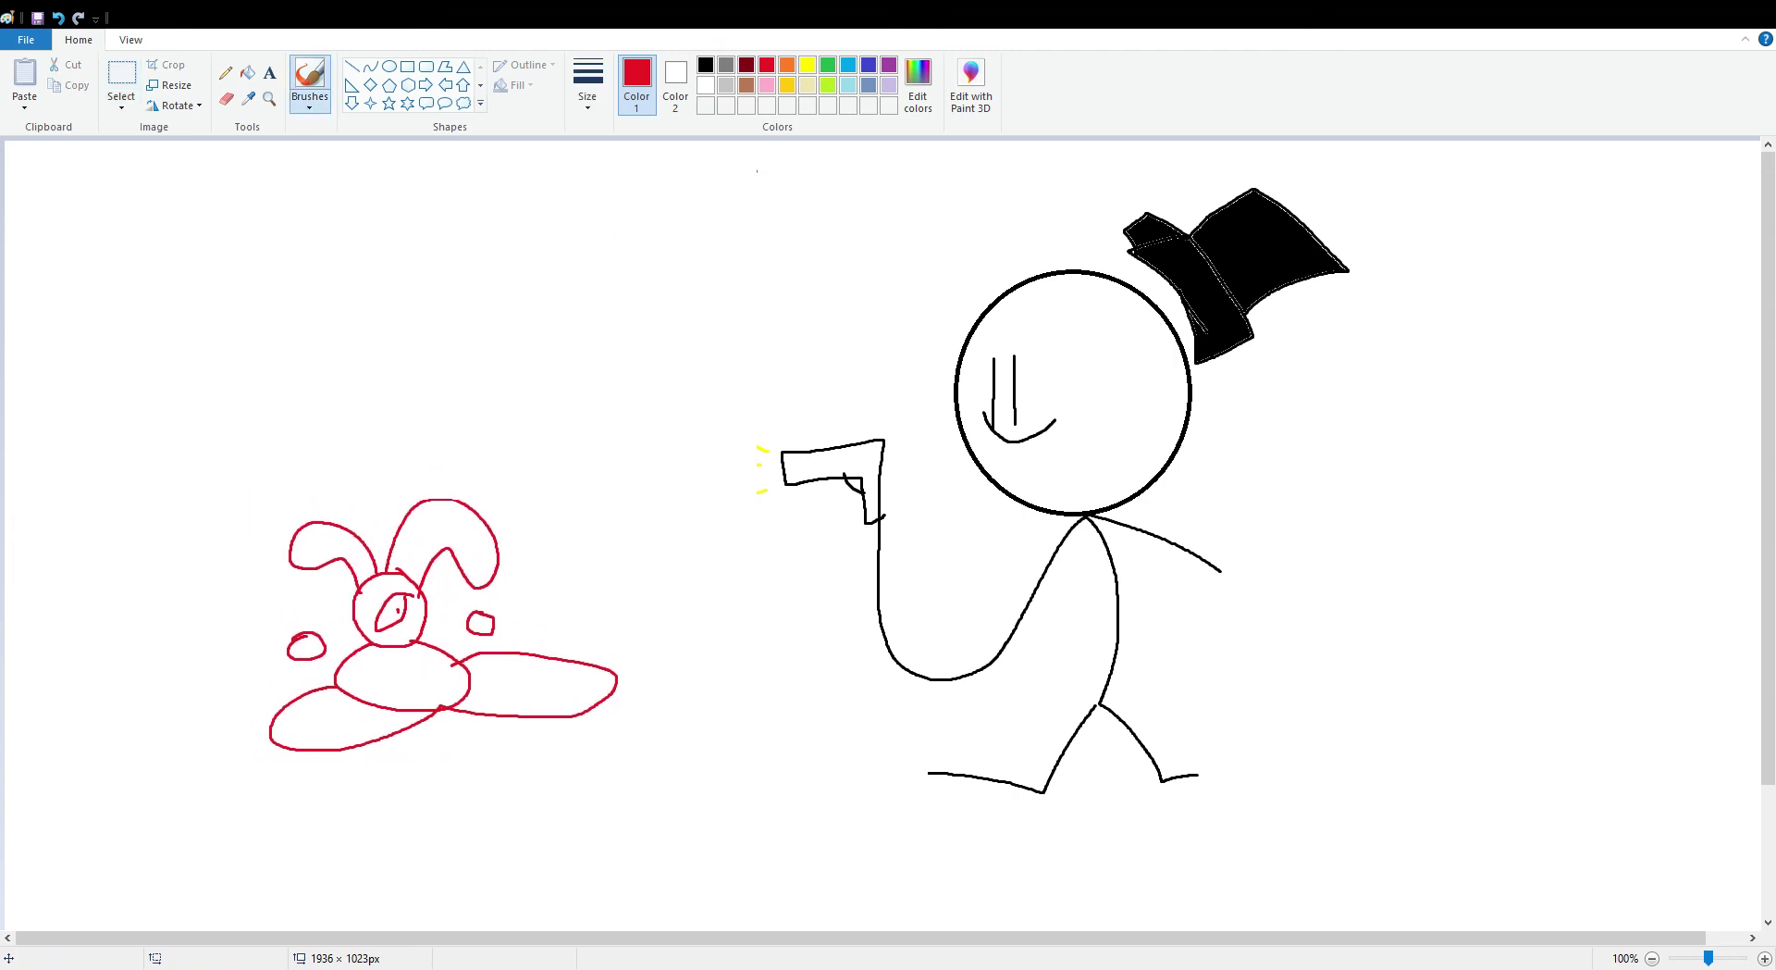
click(121, 73)
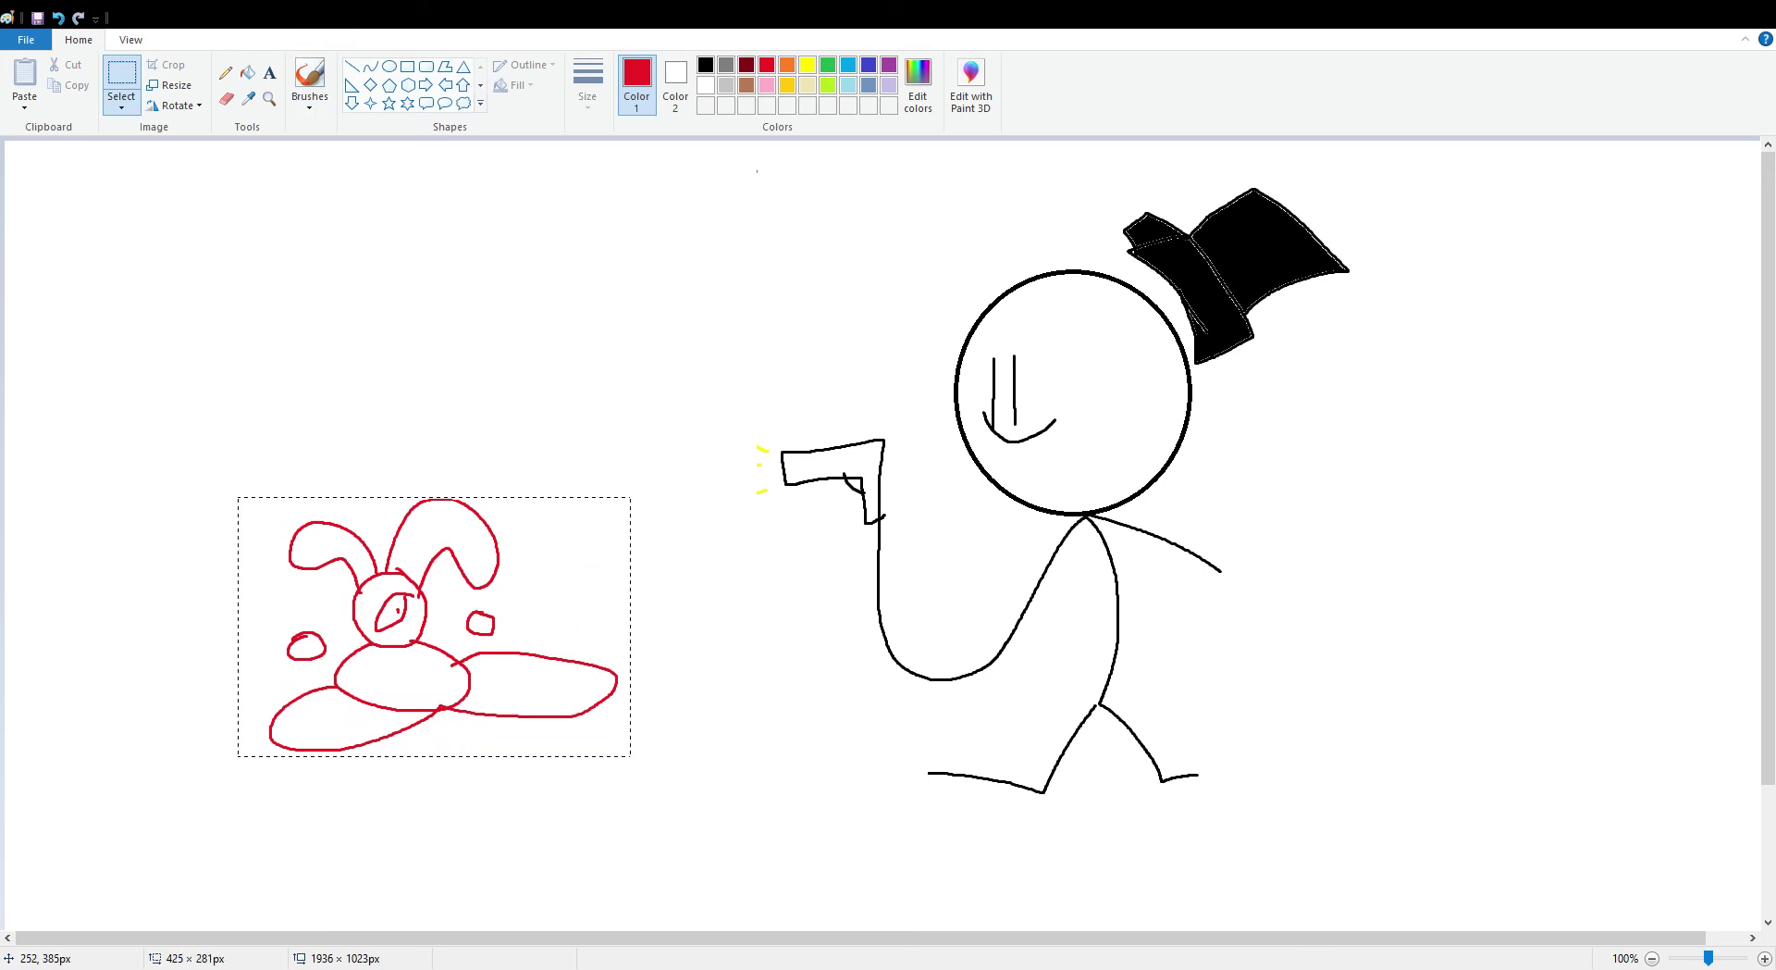
drag(630, 757, 625, 757)
mouse_move(533, 656)
mouse_down()
mouse_move(570, 669)
mouse_move(632, 653)
mouse_move(450, 598)
mouse_move(376, 625)
mouse_move(436, 605)
mouse_move(582, 640)
mouse_move(442, 603)
mouse_move(481, 600)
mouse_move(529, 640)
mouse_up()
click(310, 79)
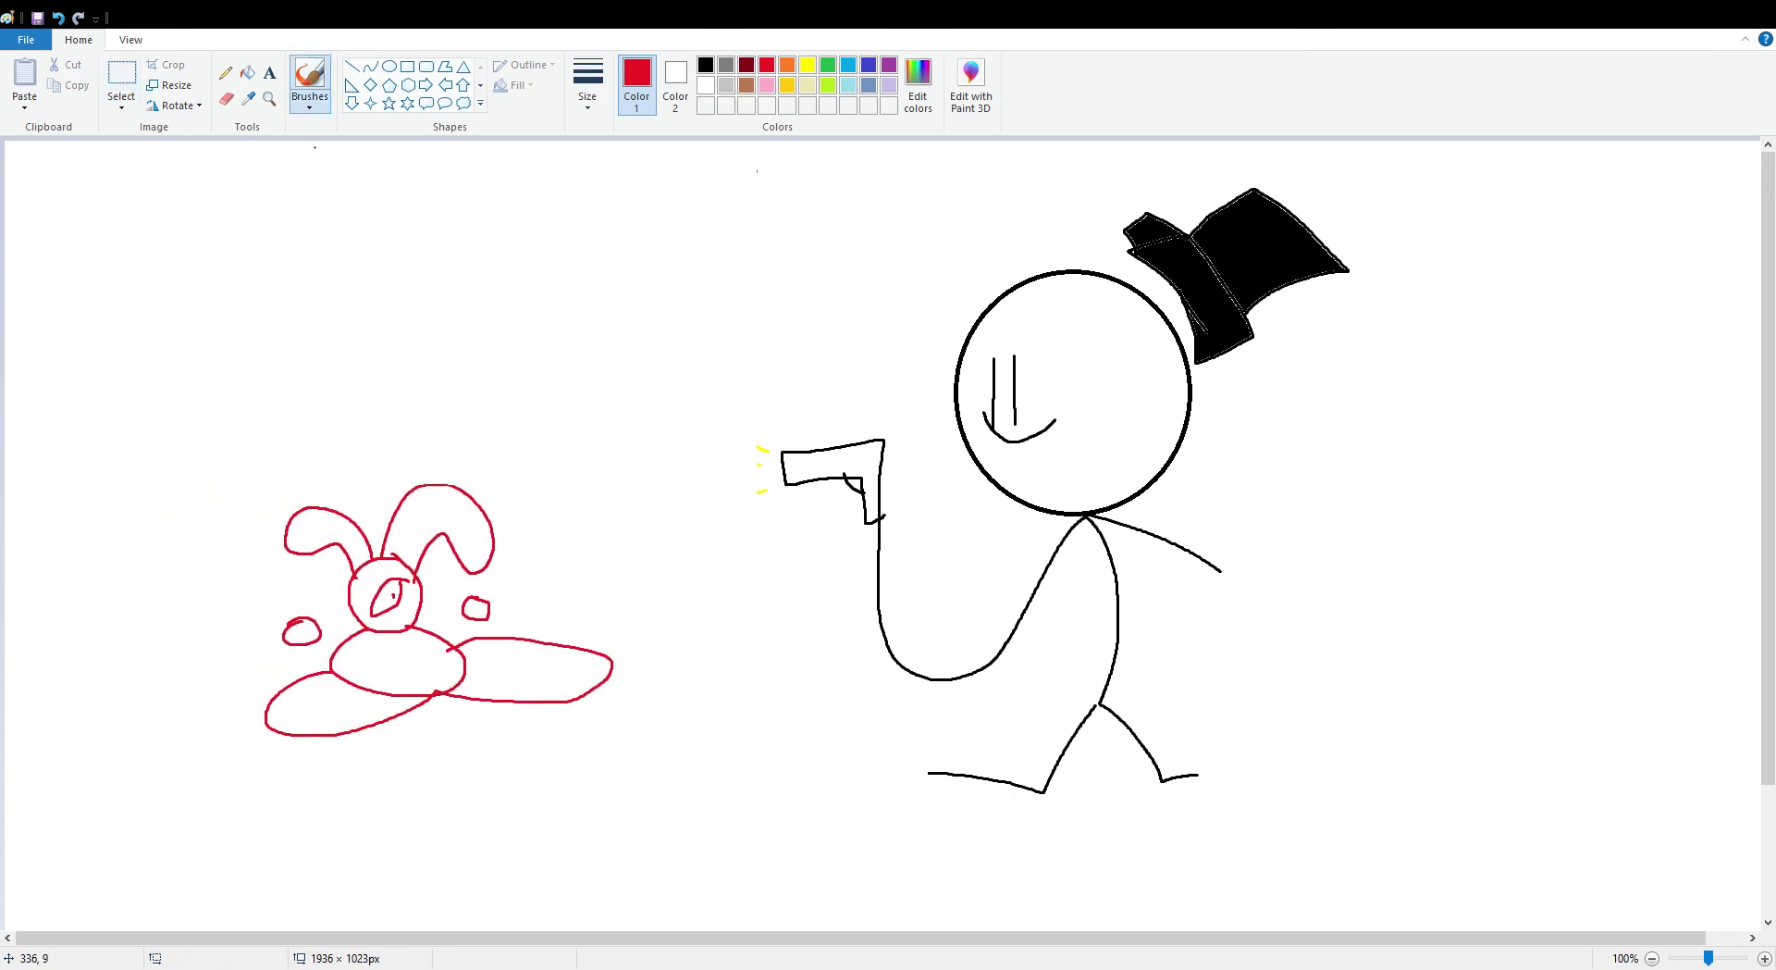
- Brush a black outlined creature above the red one, with a round toothy face, slanted body, two feet and floating round hands
click(705, 64)
mouse_move(433, 179)
mouse_down()
mouse_move(359, 314)
mouse_move(567, 287)
mouse_move(506, 175)
mouse_move(436, 171)
mouse_move(446, 300)
mouse_move(480, 339)
mouse_move(494, 343)
mouse_move(518, 232)
mouse_up()
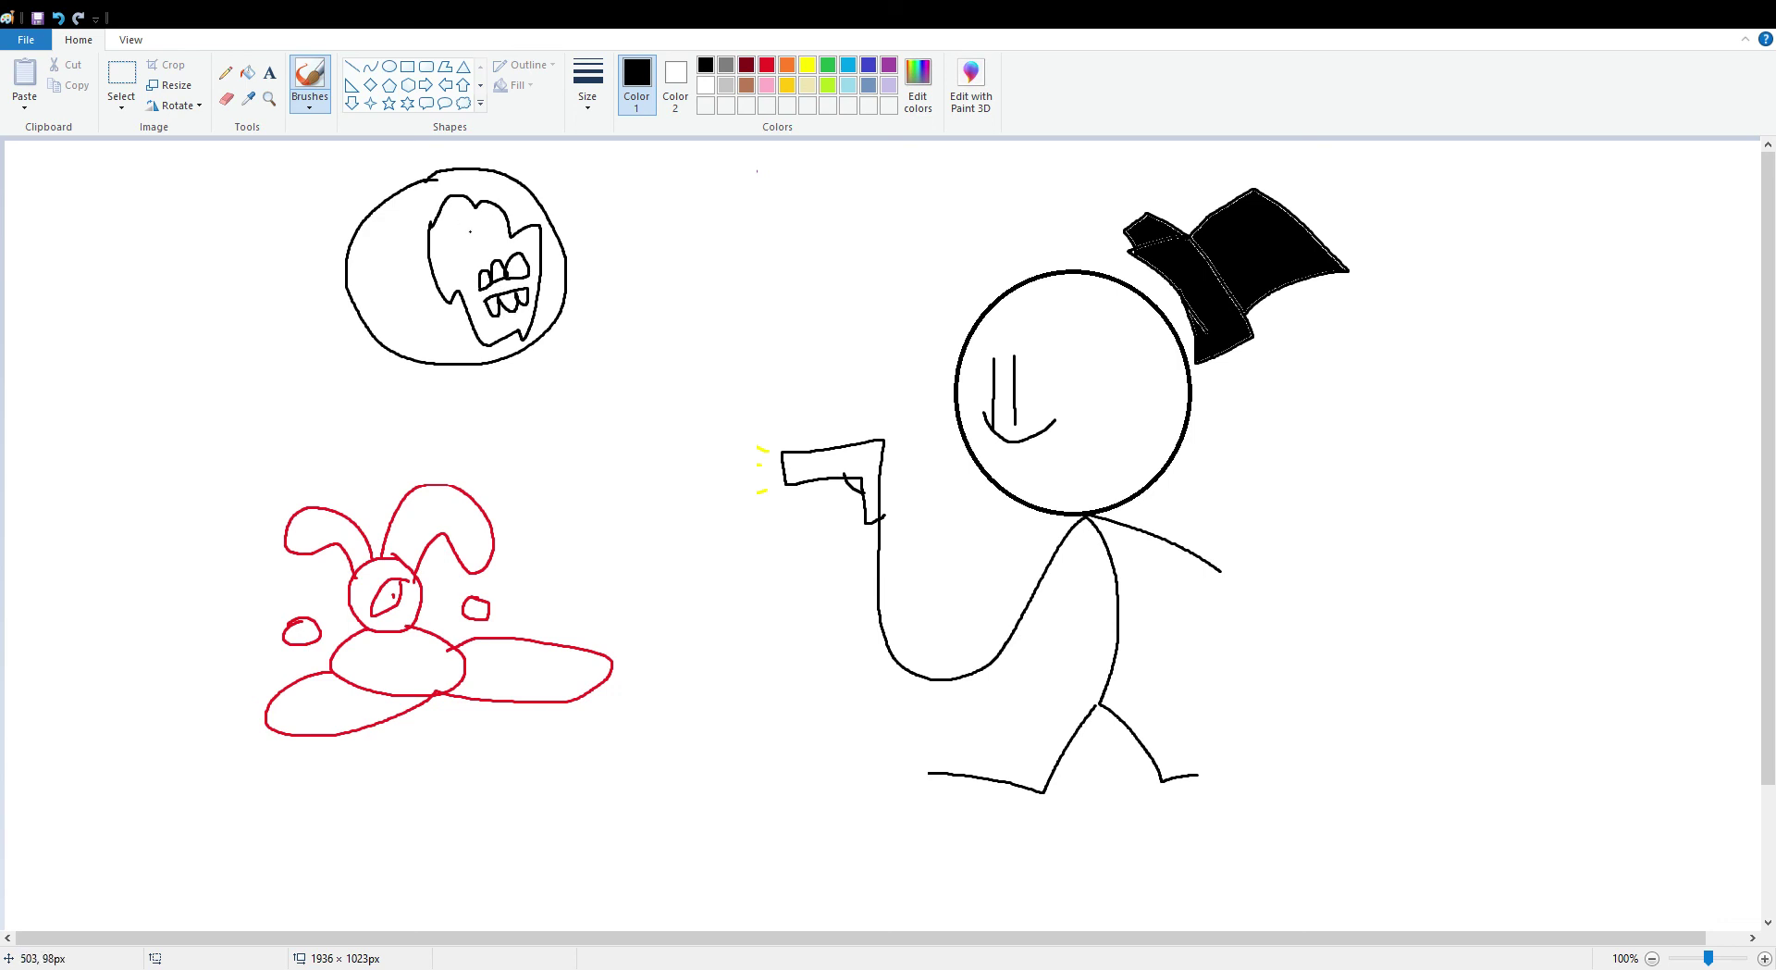
drag(477, 228, 469, 249)
mouse_move(353, 294)
mouse_down()
mouse_move(313, 414)
mouse_move(452, 364)
mouse_up()
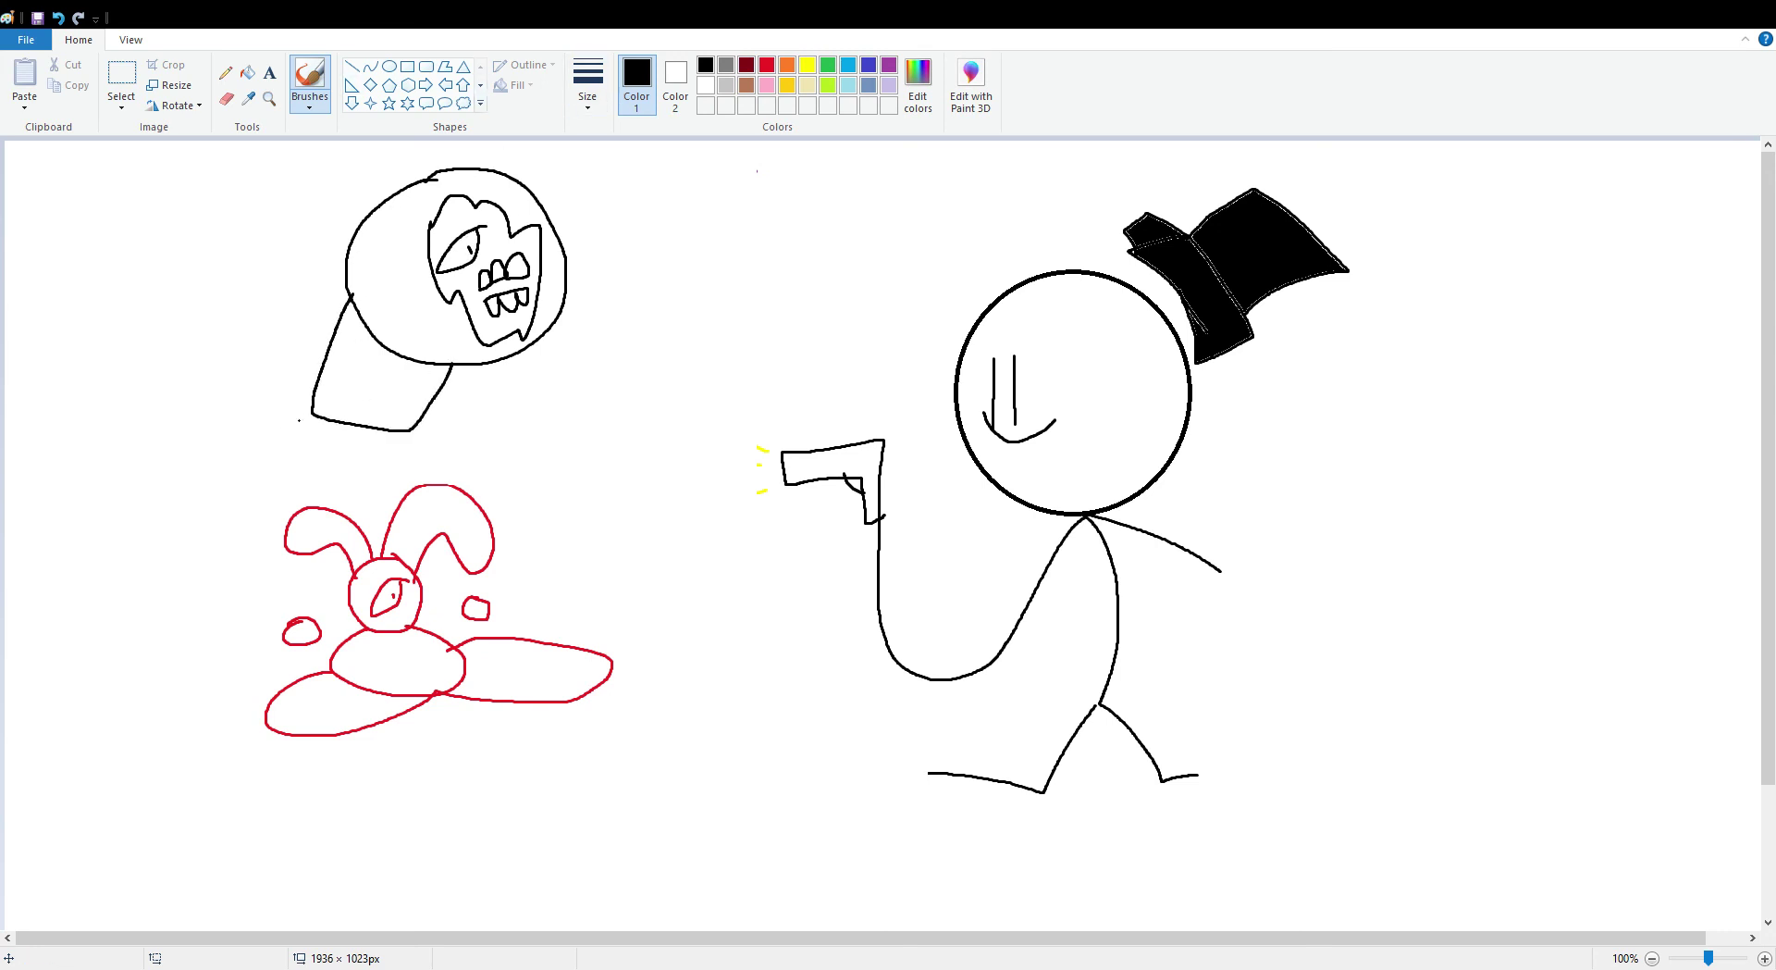
drag(260, 432, 357, 422)
drag(427, 427, 358, 427)
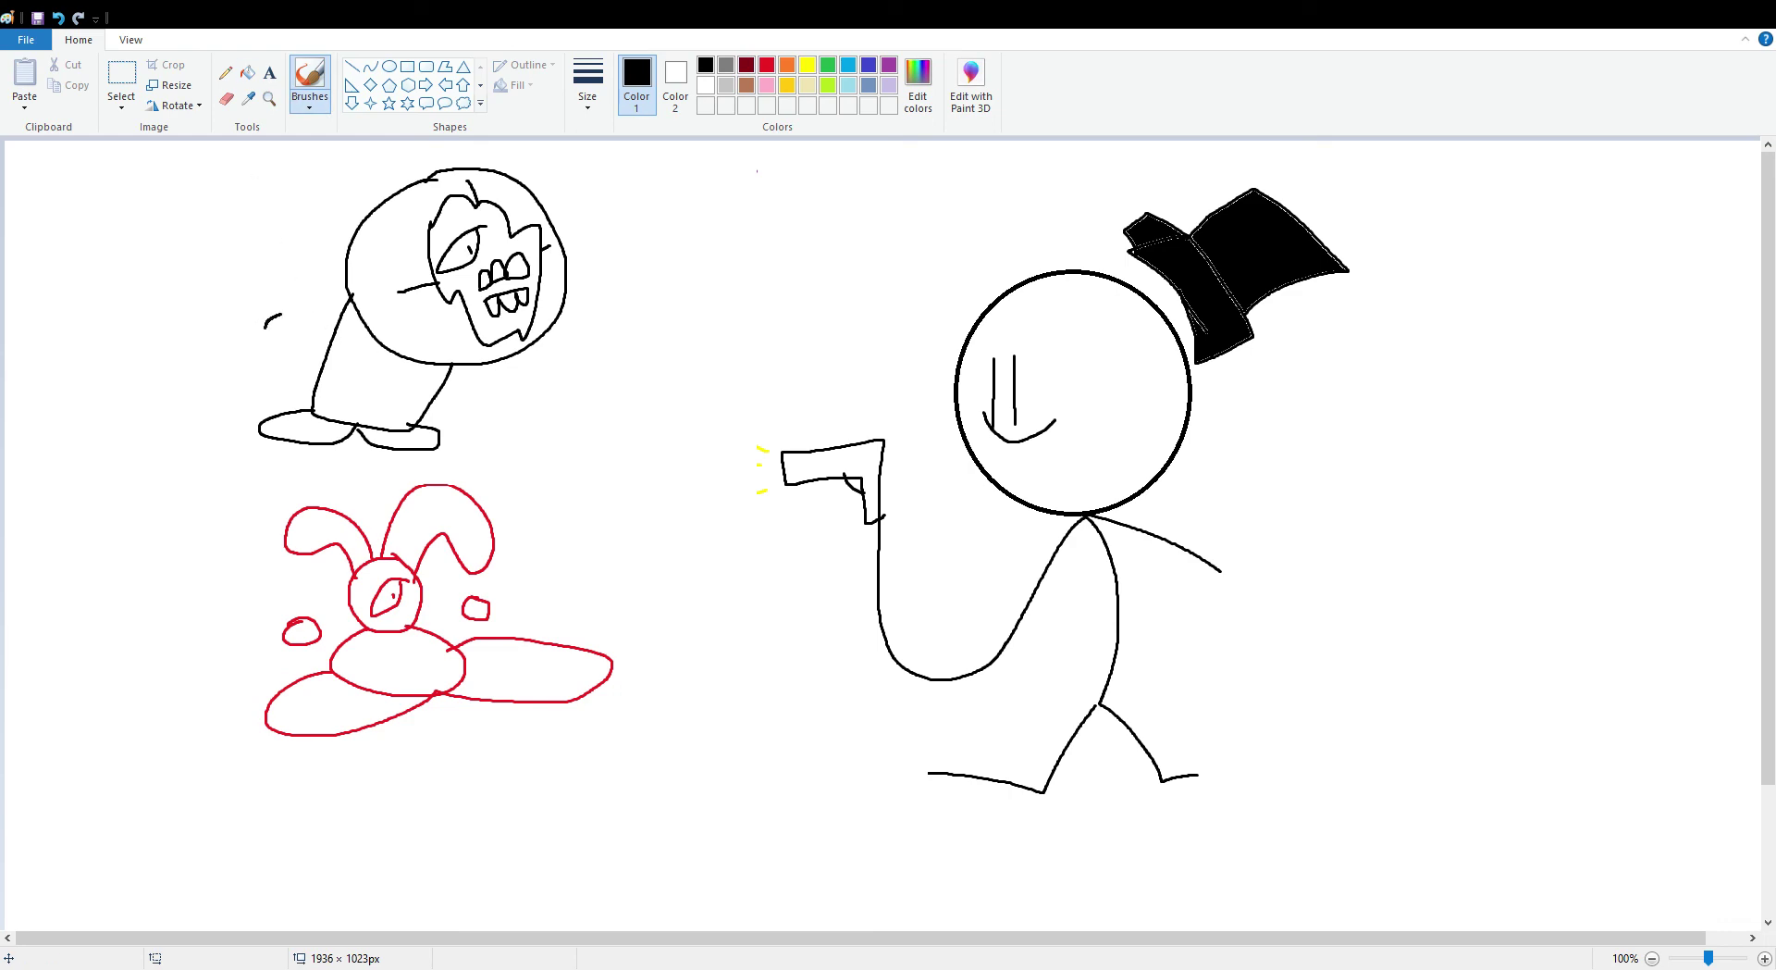
drag(281, 315, 286, 319)
drag(516, 375, 518, 375)
- Brush a second black creature below the red one, a round head with two uneven eyes, a frown and detached clawed hands
scroll(518, 364, down, 3)
scroll(431, 376, up, 3)
scroll(345, 530, down, 3)
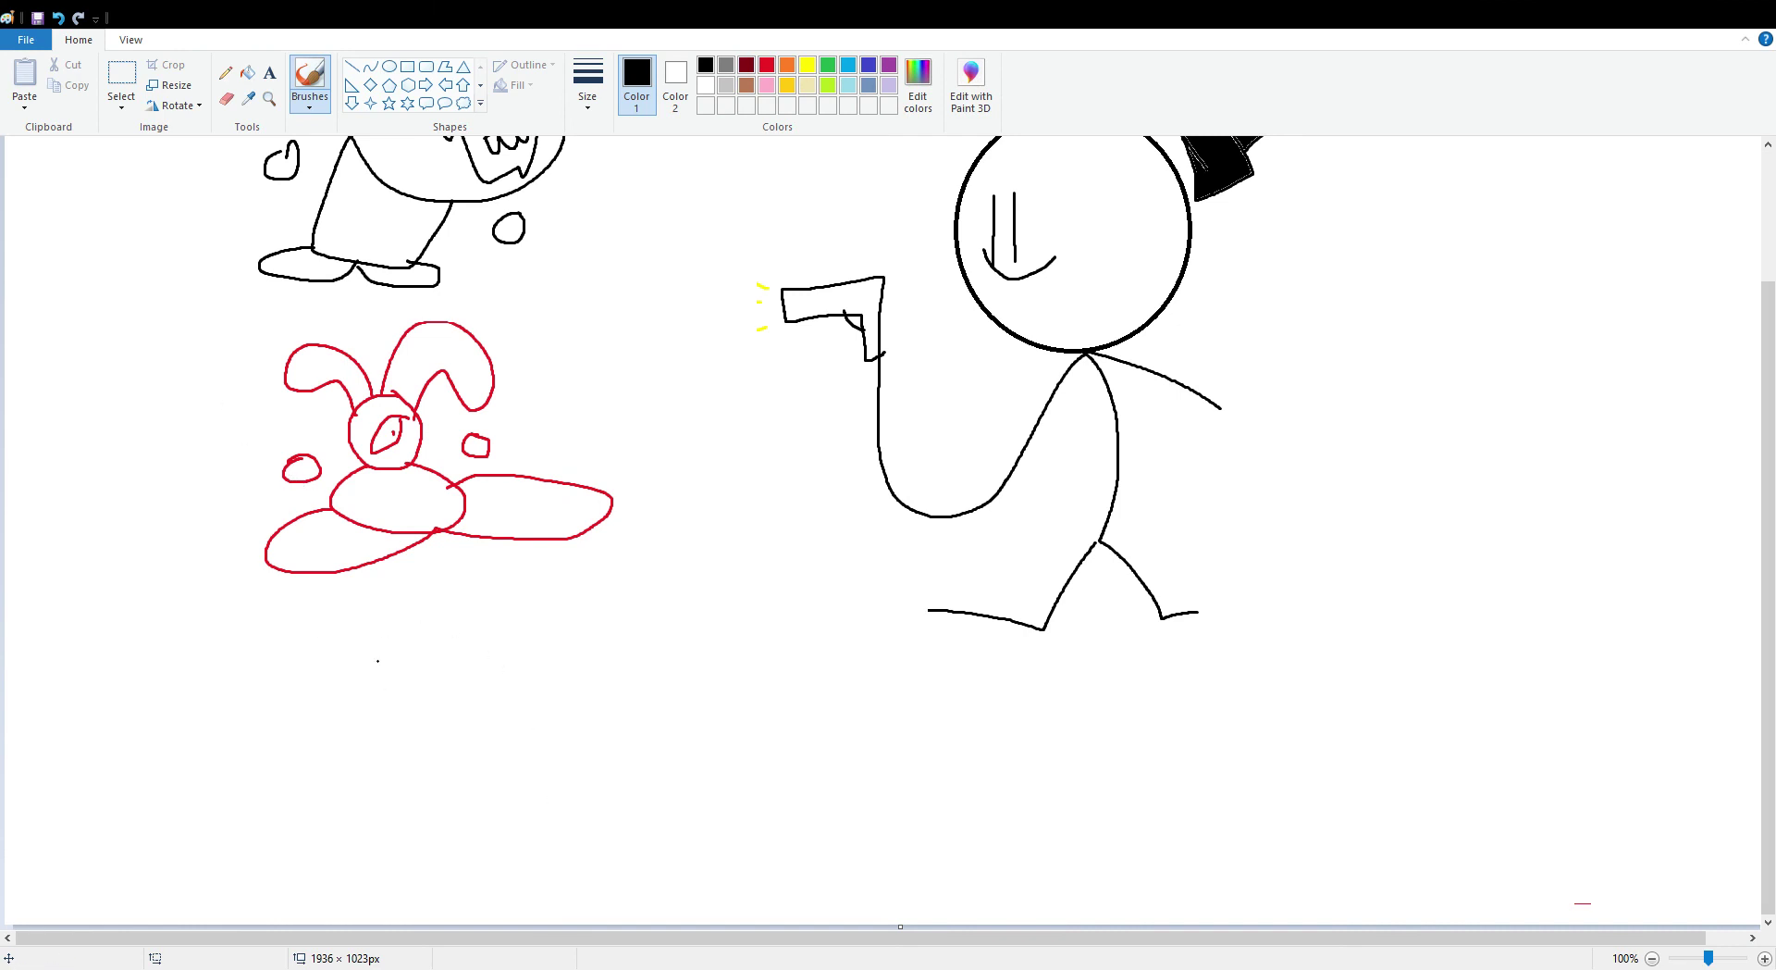
mouse_move(393, 613)
mouse_down()
mouse_move(270, 696)
mouse_move(486, 643)
mouse_move(398, 614)
mouse_move(441, 754)
mouse_move(422, 648)
mouse_move(489, 674)
mouse_up()
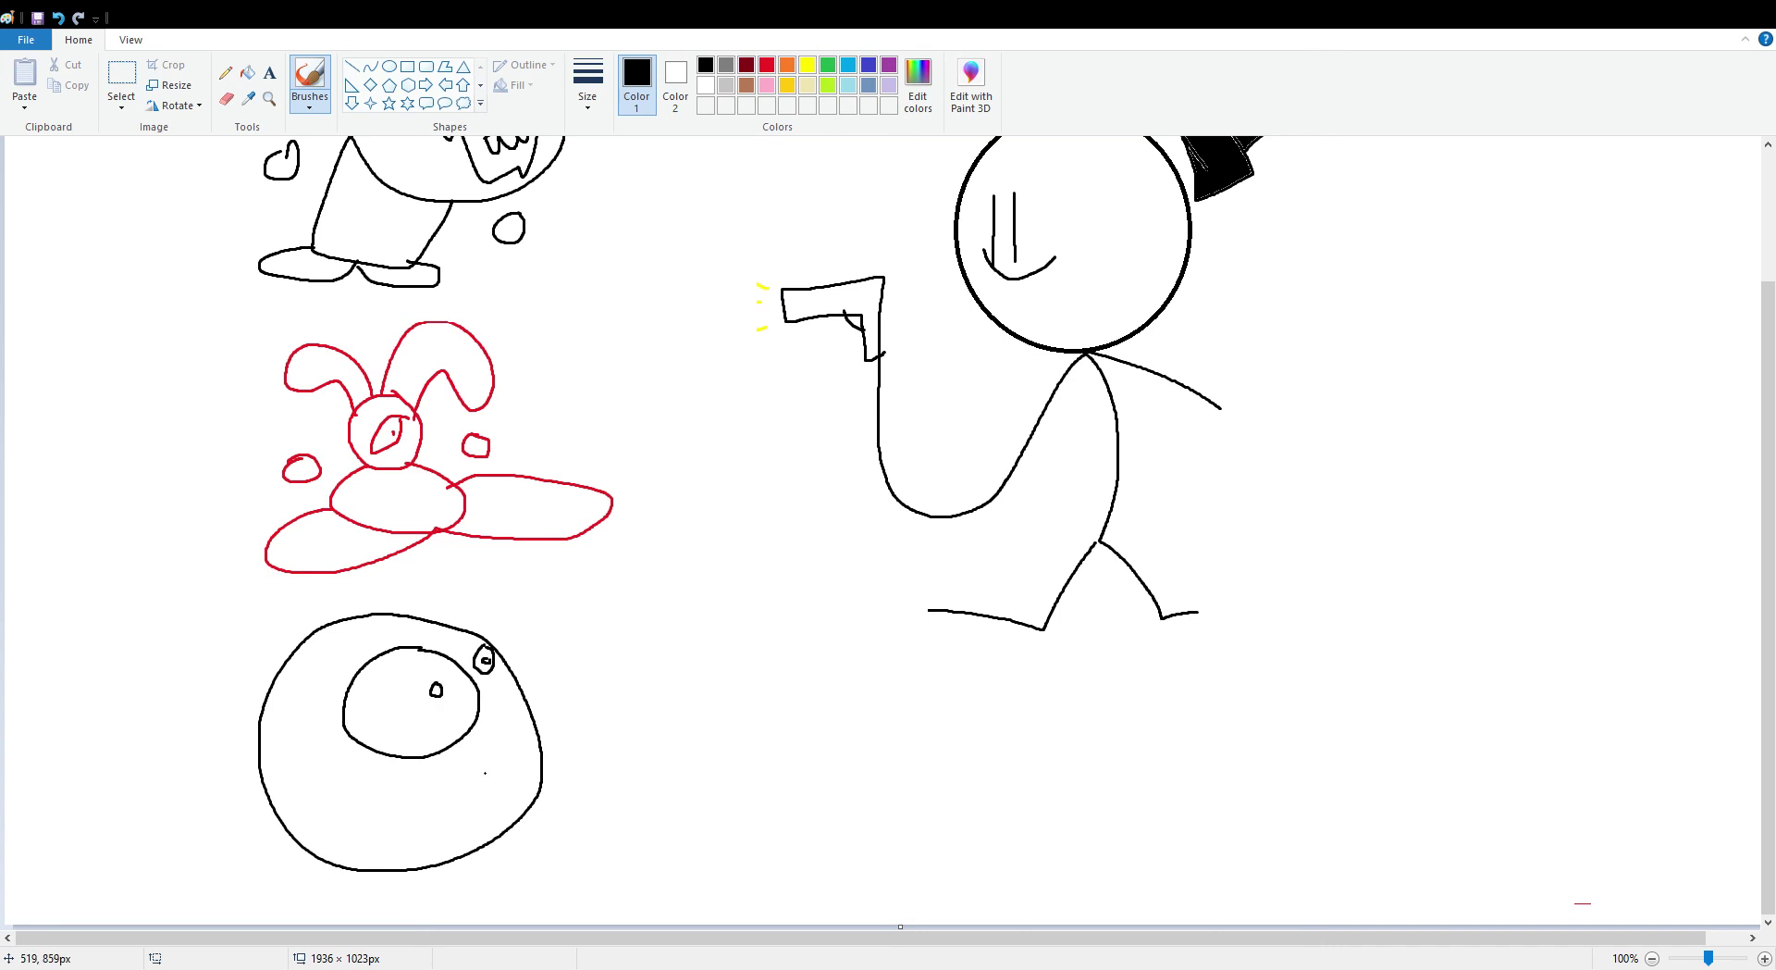
mouse_move(398, 833)
mouse_down()
mouse_move(461, 769)
mouse_move(561, 754)
mouse_move(544, 753)
mouse_up()
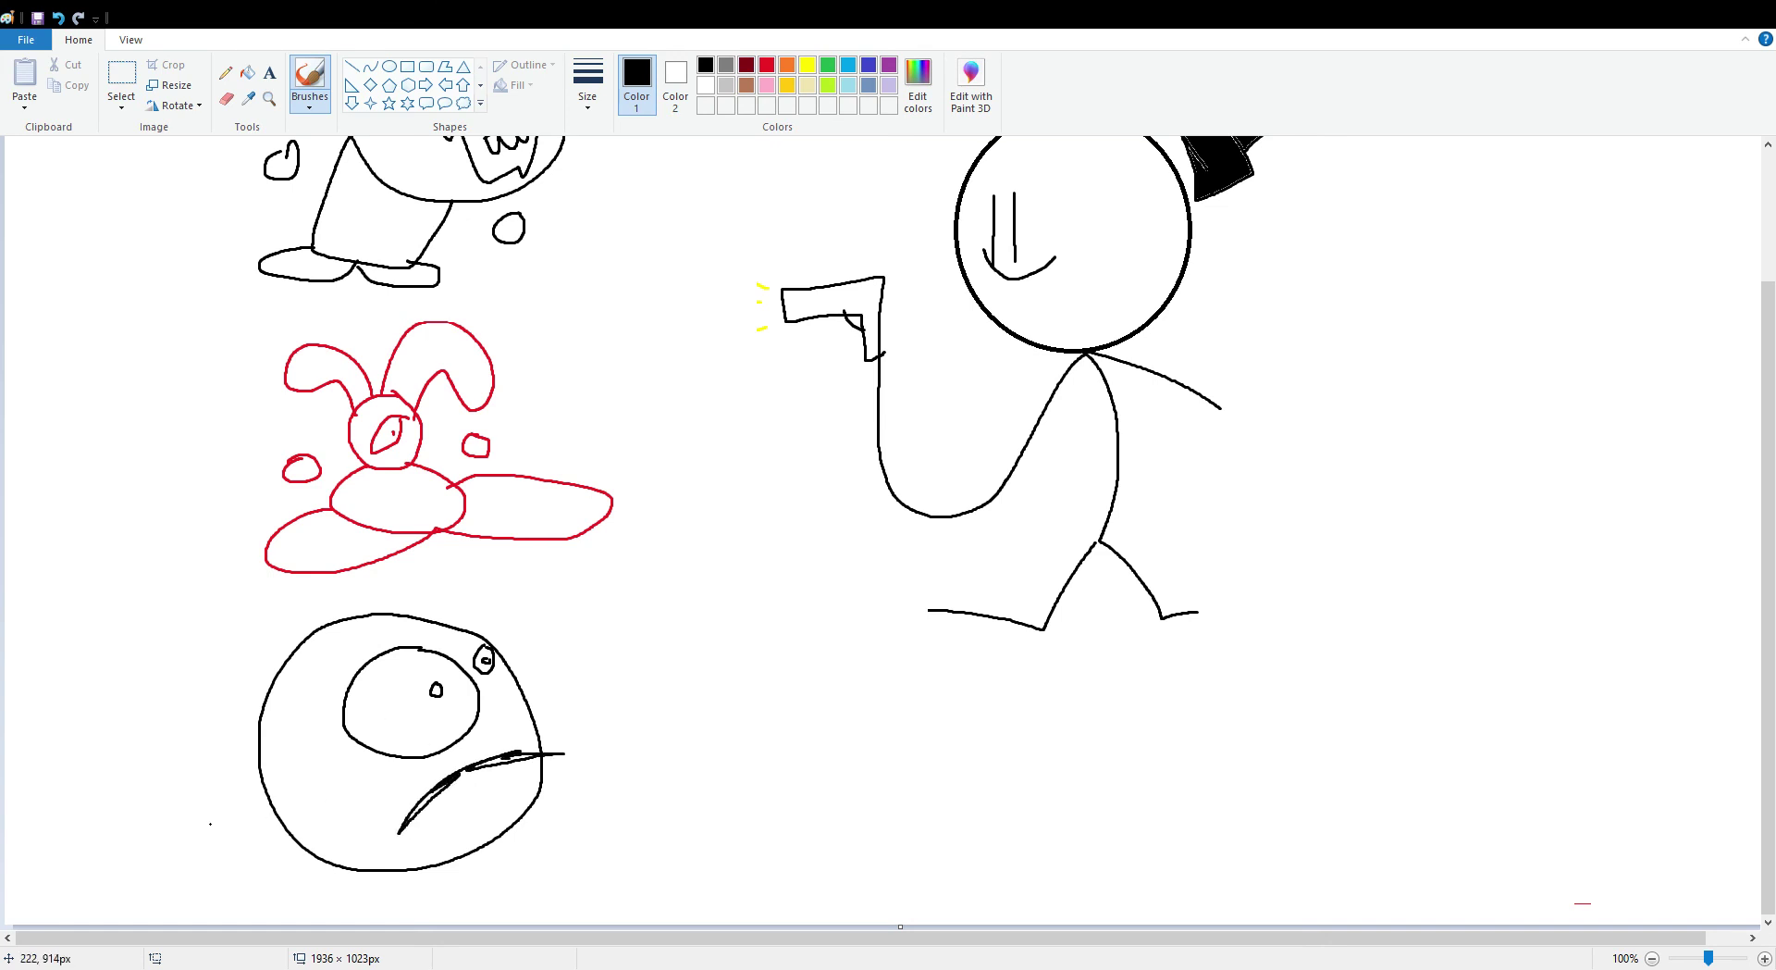
mouse_move(169, 729)
mouse_down()
mouse_move(211, 842)
mouse_move(191, 876)
mouse_move(173, 836)
mouse_move(126, 817)
mouse_move(148, 787)
mouse_move(105, 778)
mouse_move(159, 726)
mouse_up()
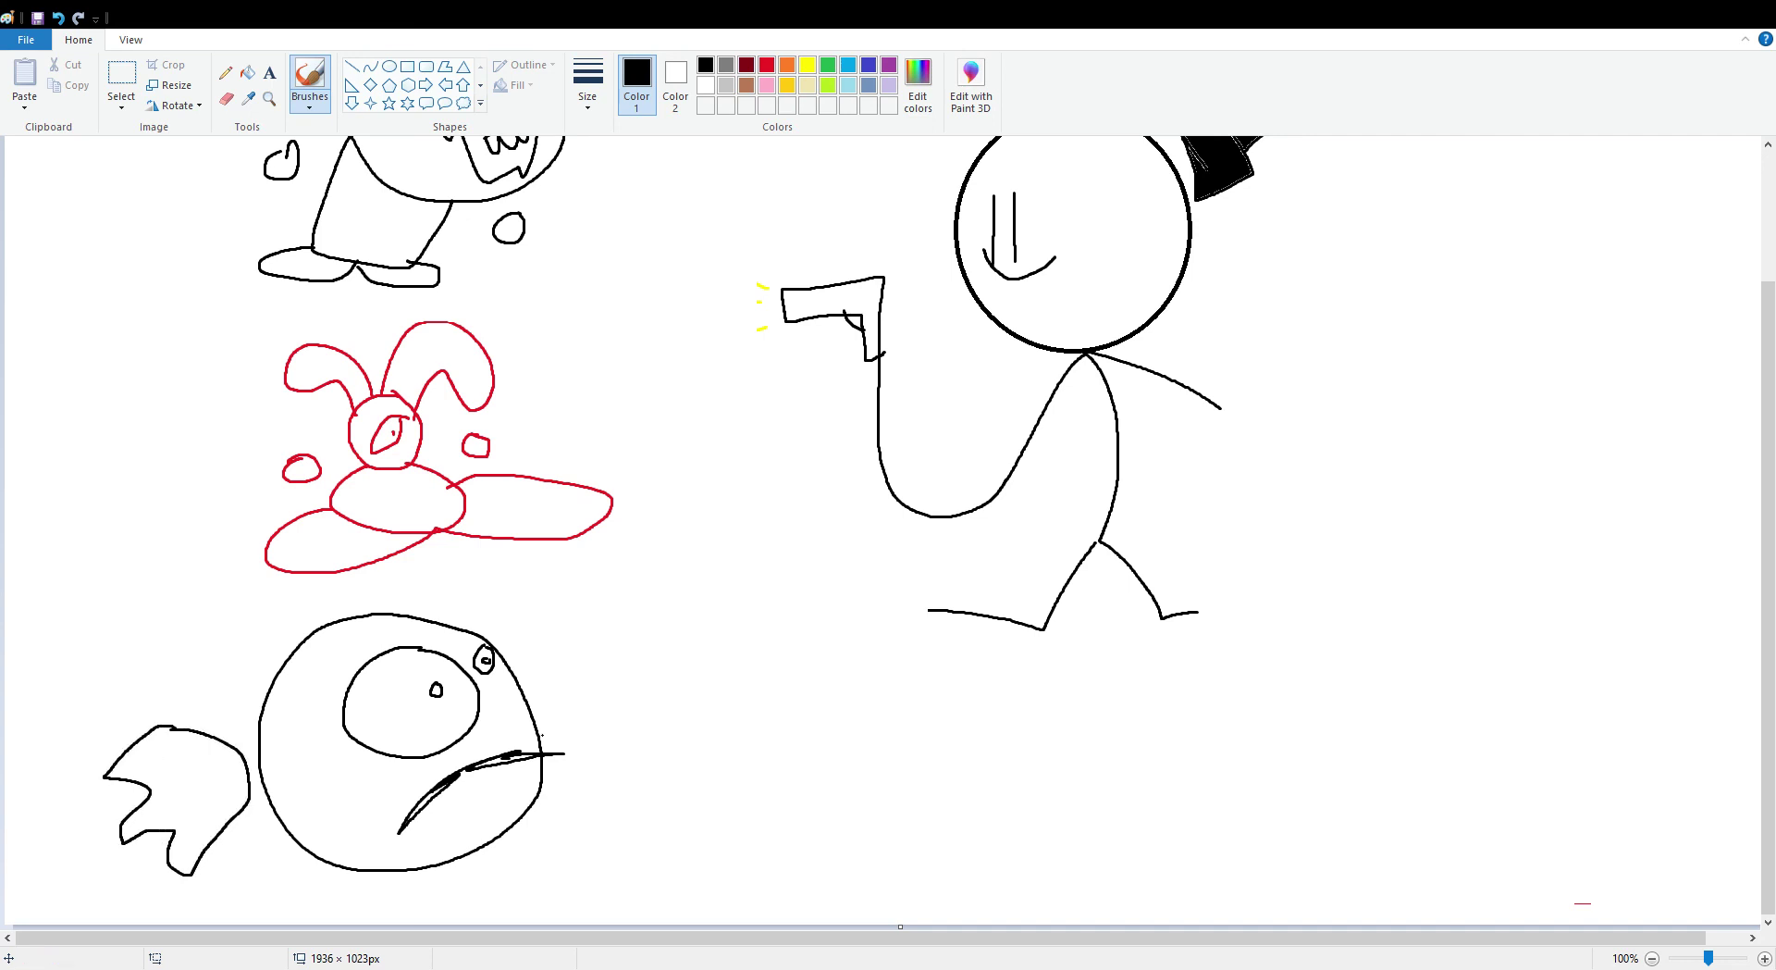
mouse_move(558, 657)
mouse_down()
mouse_move(632, 640)
mouse_move(654, 705)
mouse_move(630, 695)
mouse_move(597, 750)
mouse_move(592, 734)
mouse_move(566, 755)
mouse_move(561, 662)
mouse_up()
- Select the small red creature in a rectangle and move it toward the canvas's left edge
scroll(574, 666, up, 3)
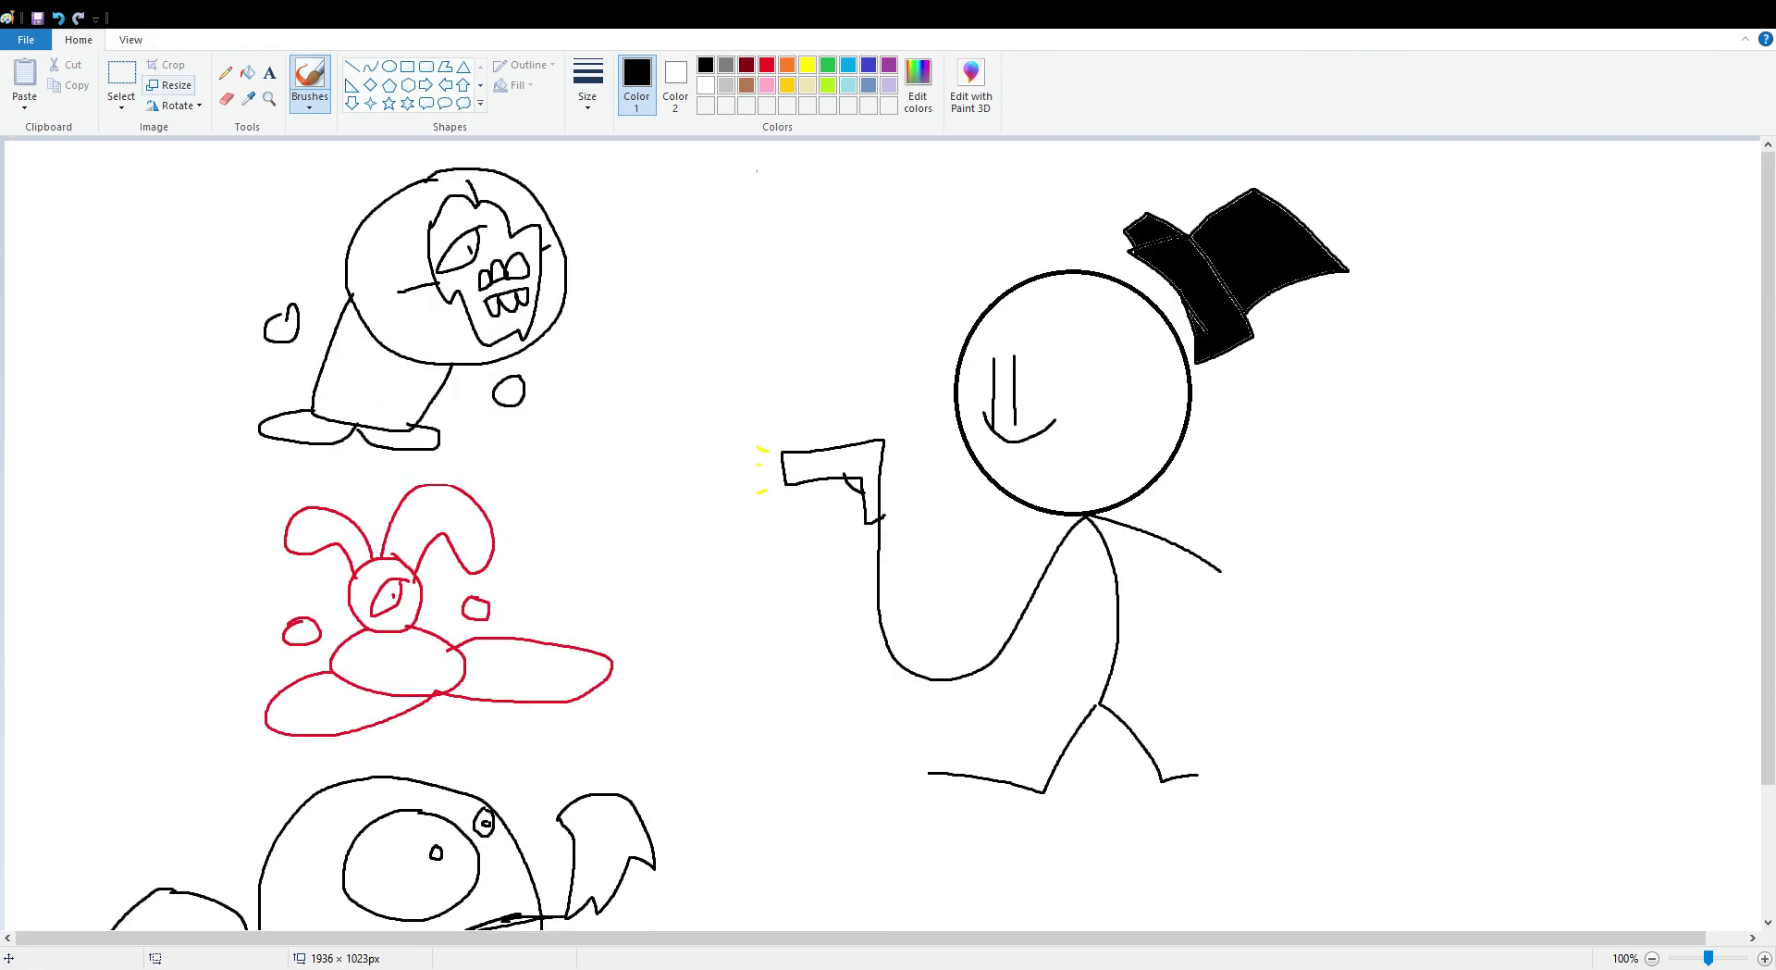
click(121, 79)
drag(533, 615, 639, 739)
click(238, 470)
drag(239, 469, 660, 754)
drag(528, 638, 576, 639)
drag(493, 601, 347, 598)
- Fill the small creature's head, both ears, rear floating hand and body with red
click(247, 72)
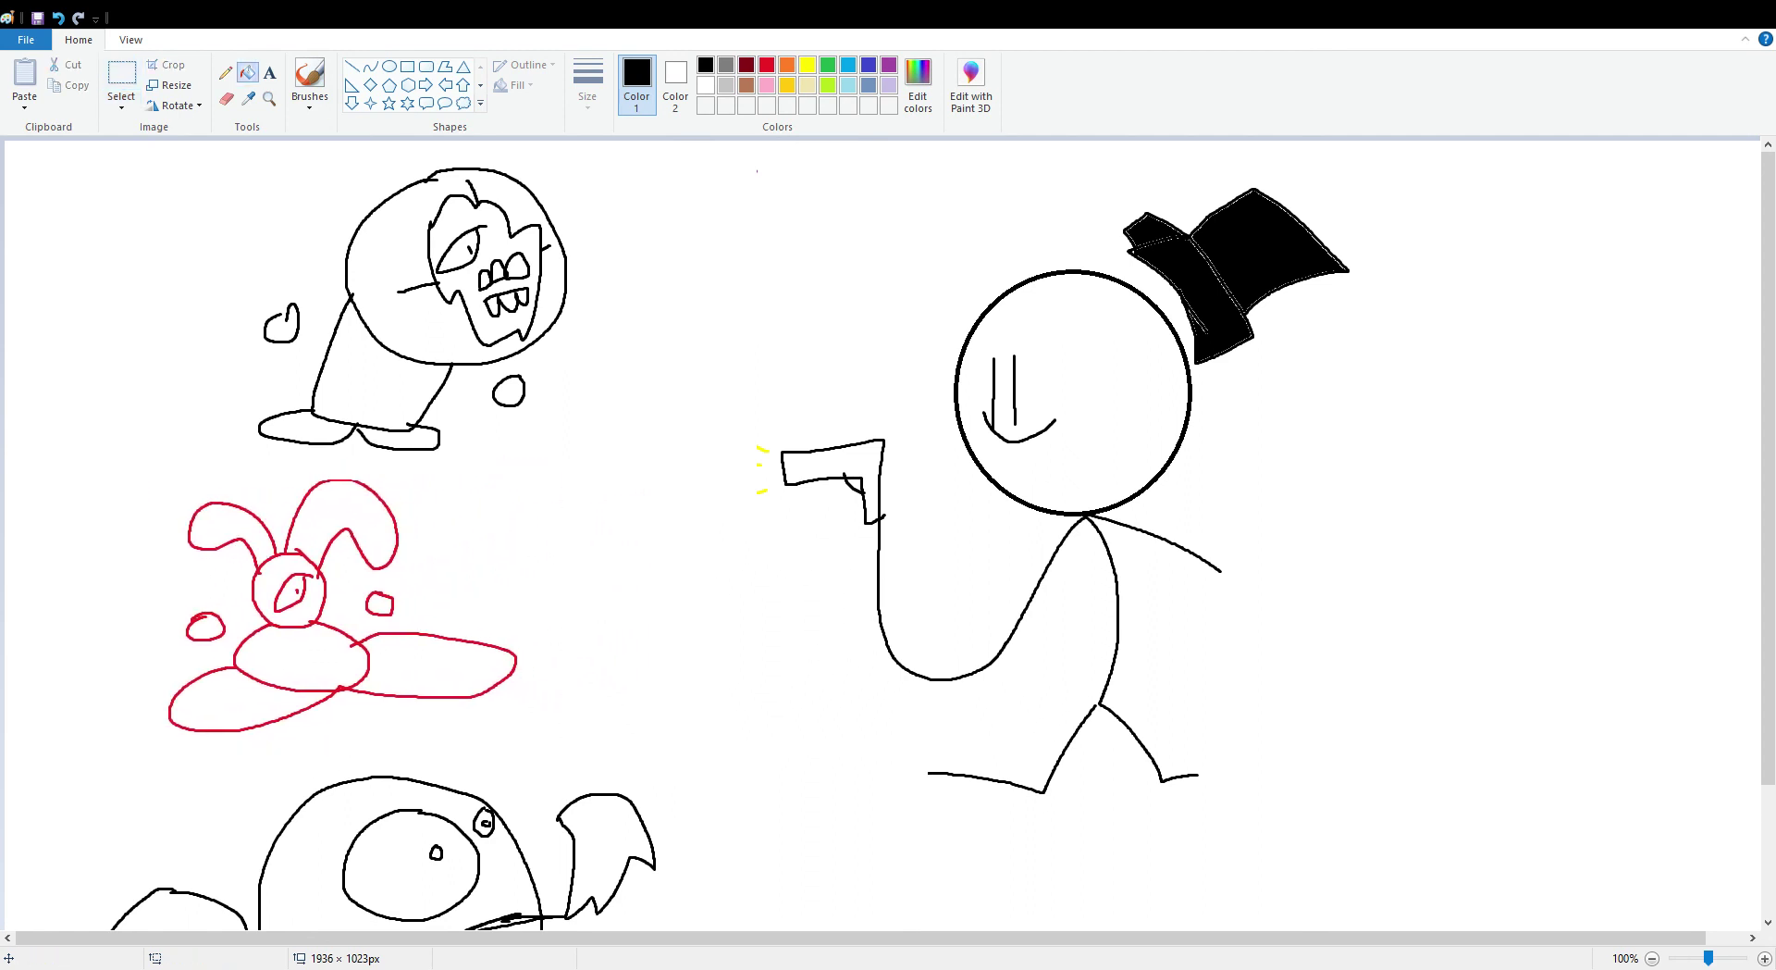
click(767, 65)
click(297, 566)
click(358, 514)
click(222, 527)
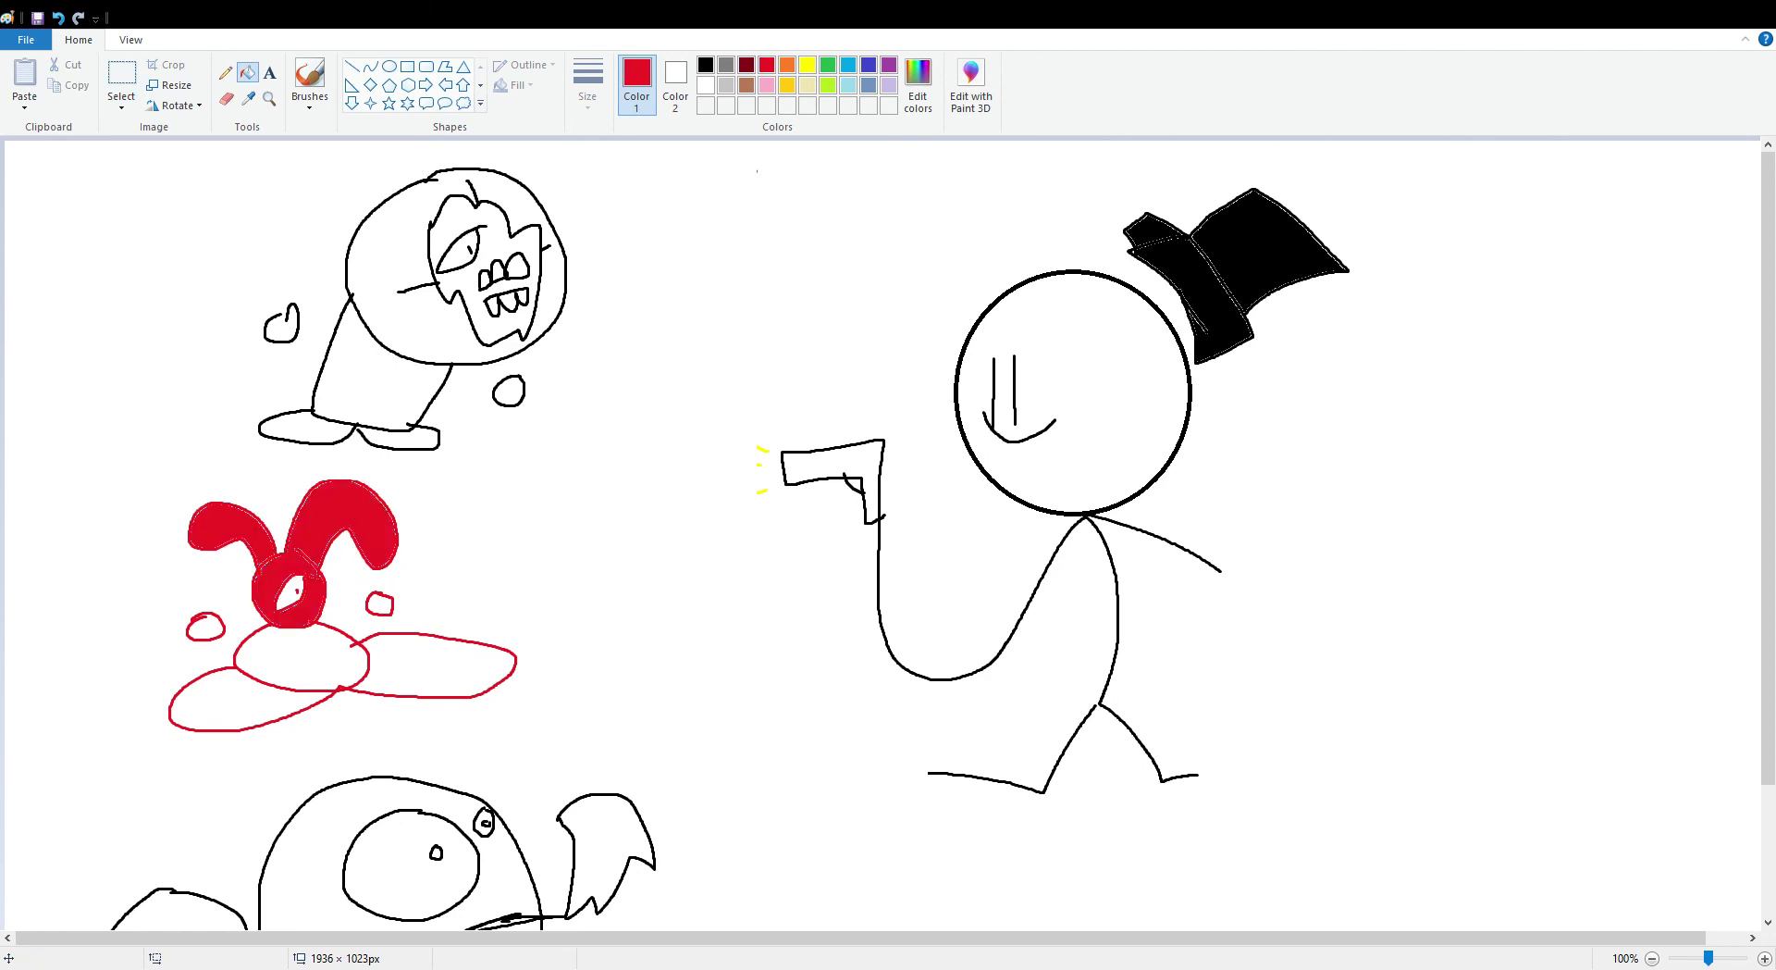
click(206, 628)
click(303, 659)
- Undo the stray red background fill and fill the creature's two feet and front floating hand with red
click(394, 622)
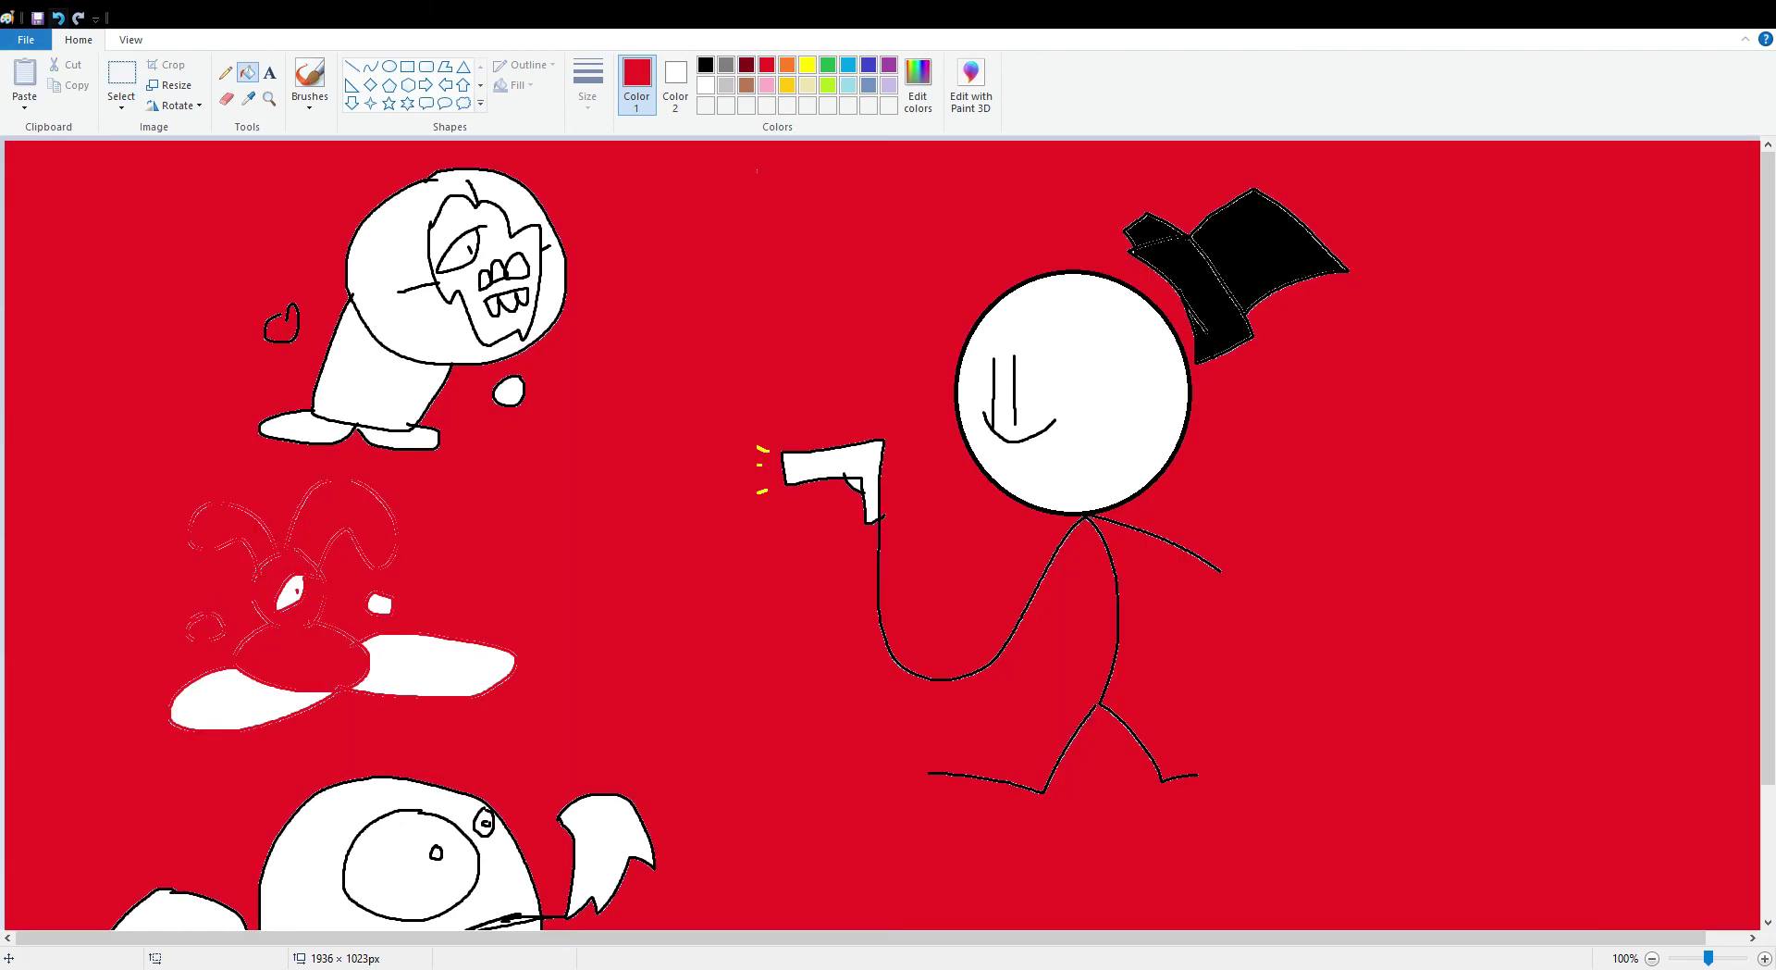
click(58, 17)
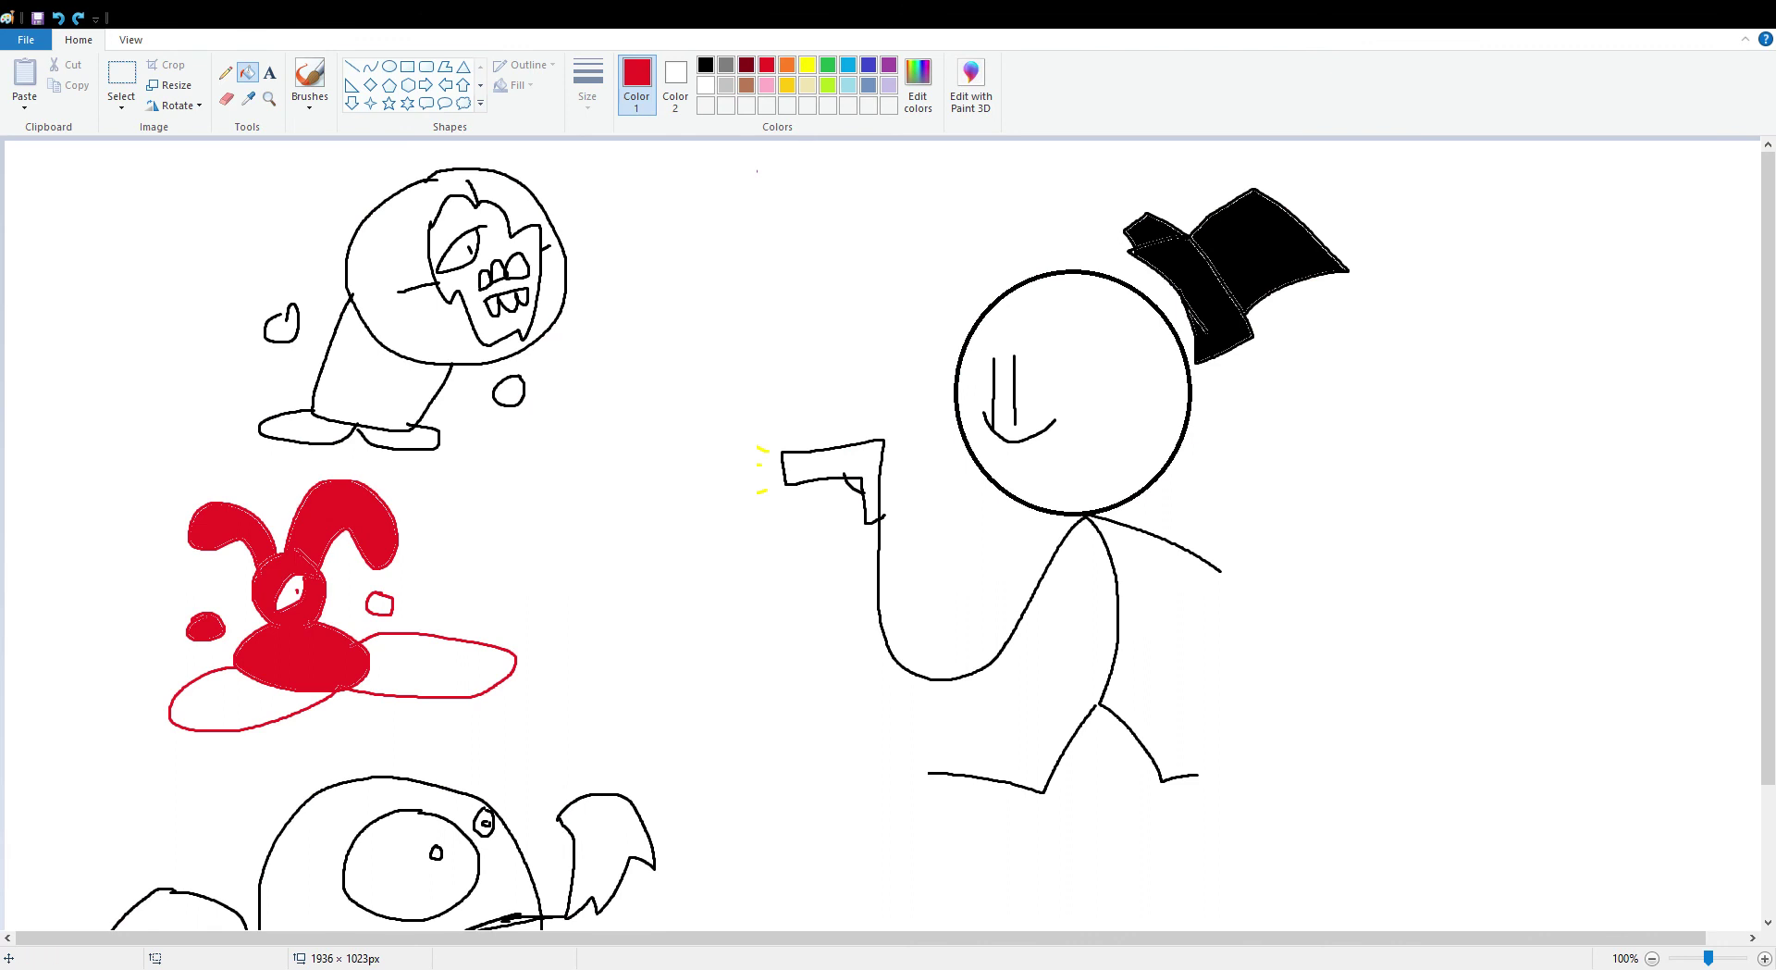
click(250, 701)
click(435, 664)
click(379, 603)
- Select the filled red creature and collapse it out of the scene
click(121, 74)
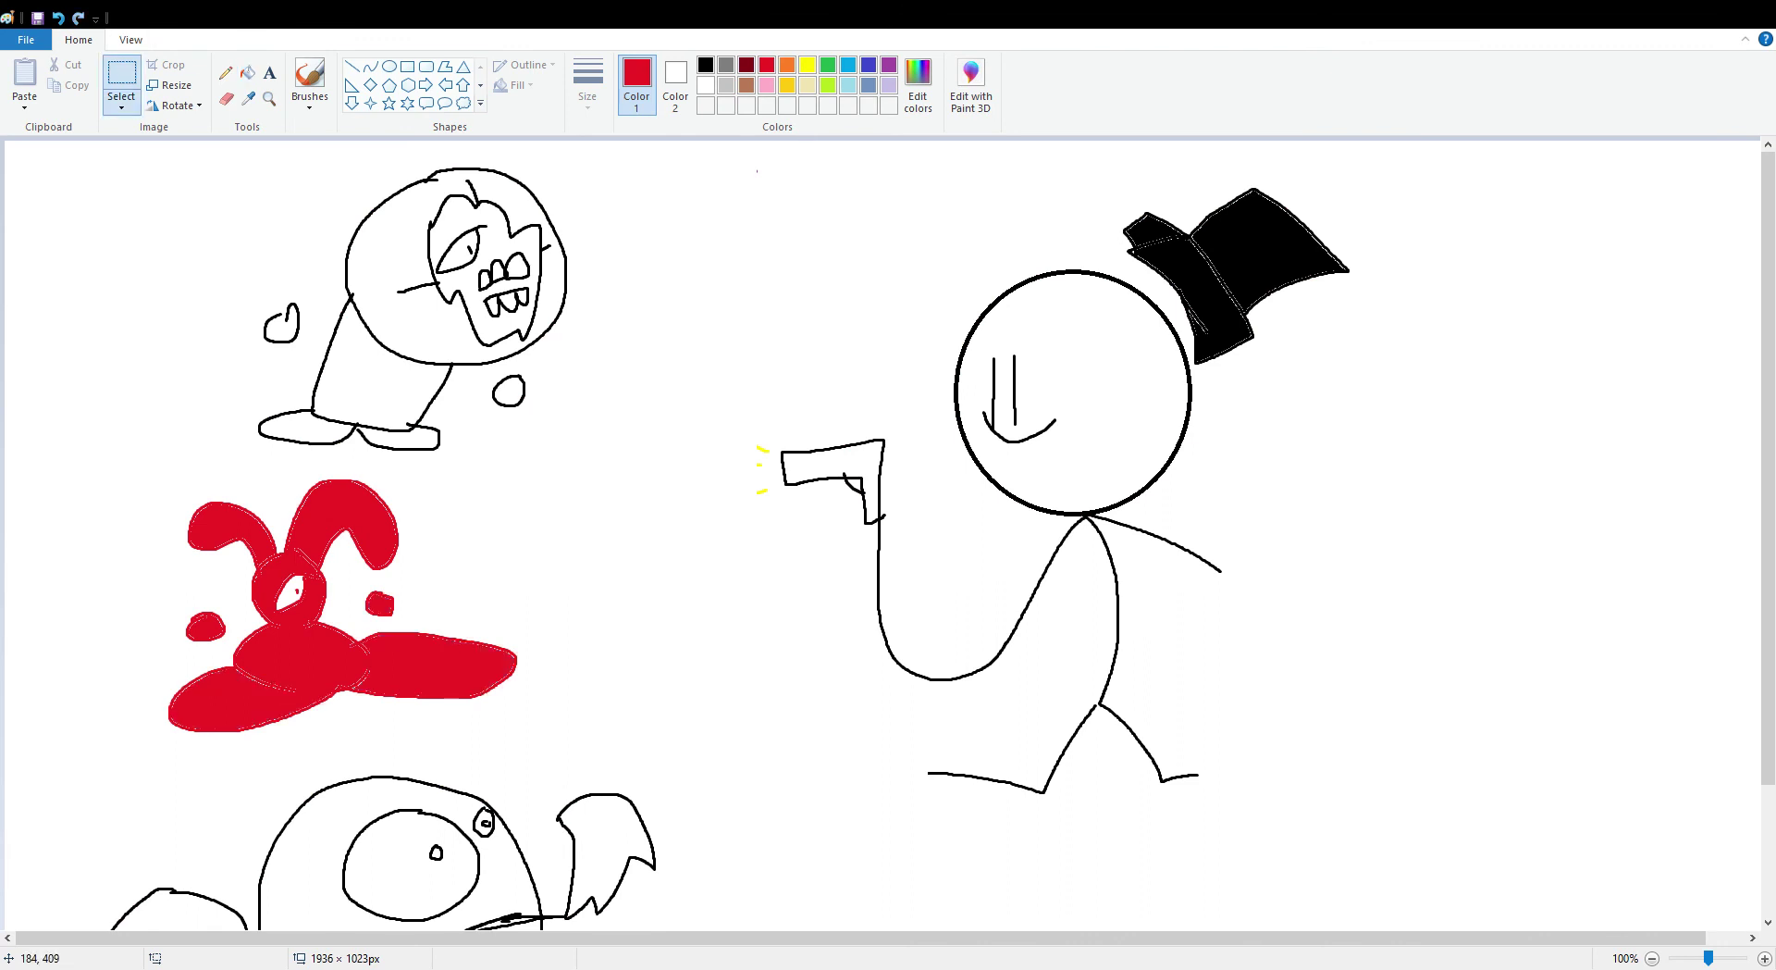
drag(148, 489, 461, 644)
drag(541, 720, 587, 733)
drag(368, 489, 367, 468)
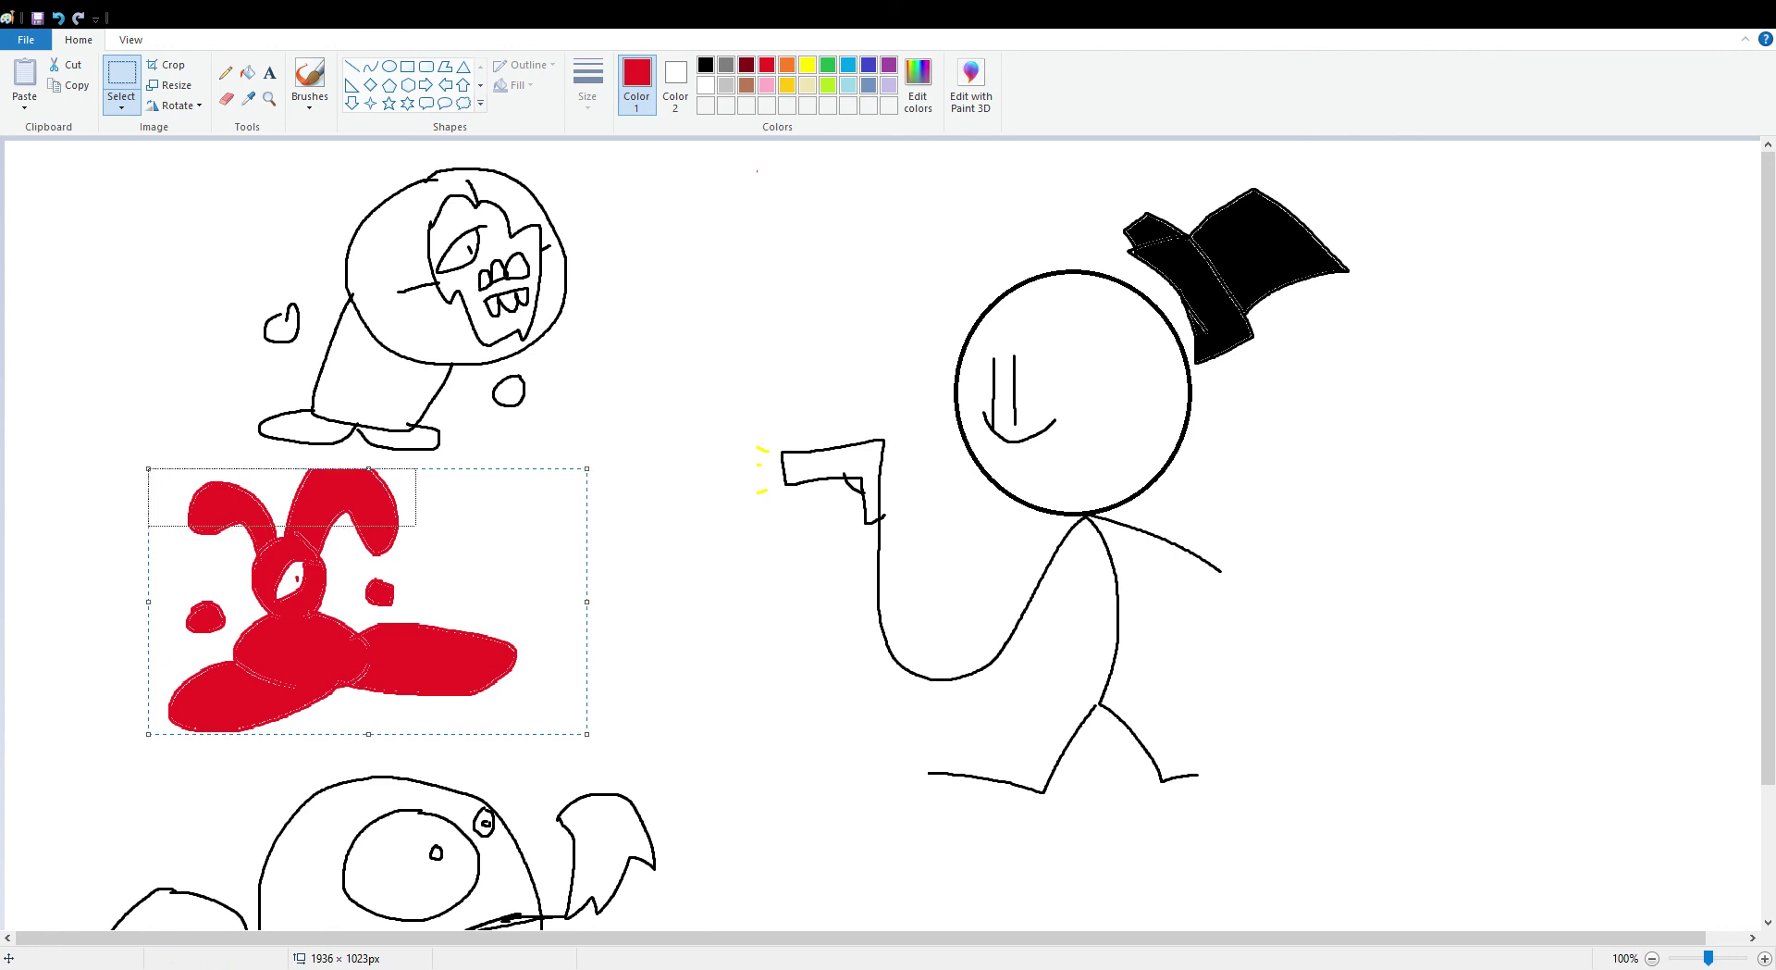
mouse_move(588, 734)
mouse_down()
mouse_move(400, 501)
mouse_move(19, 485)
mouse_up()
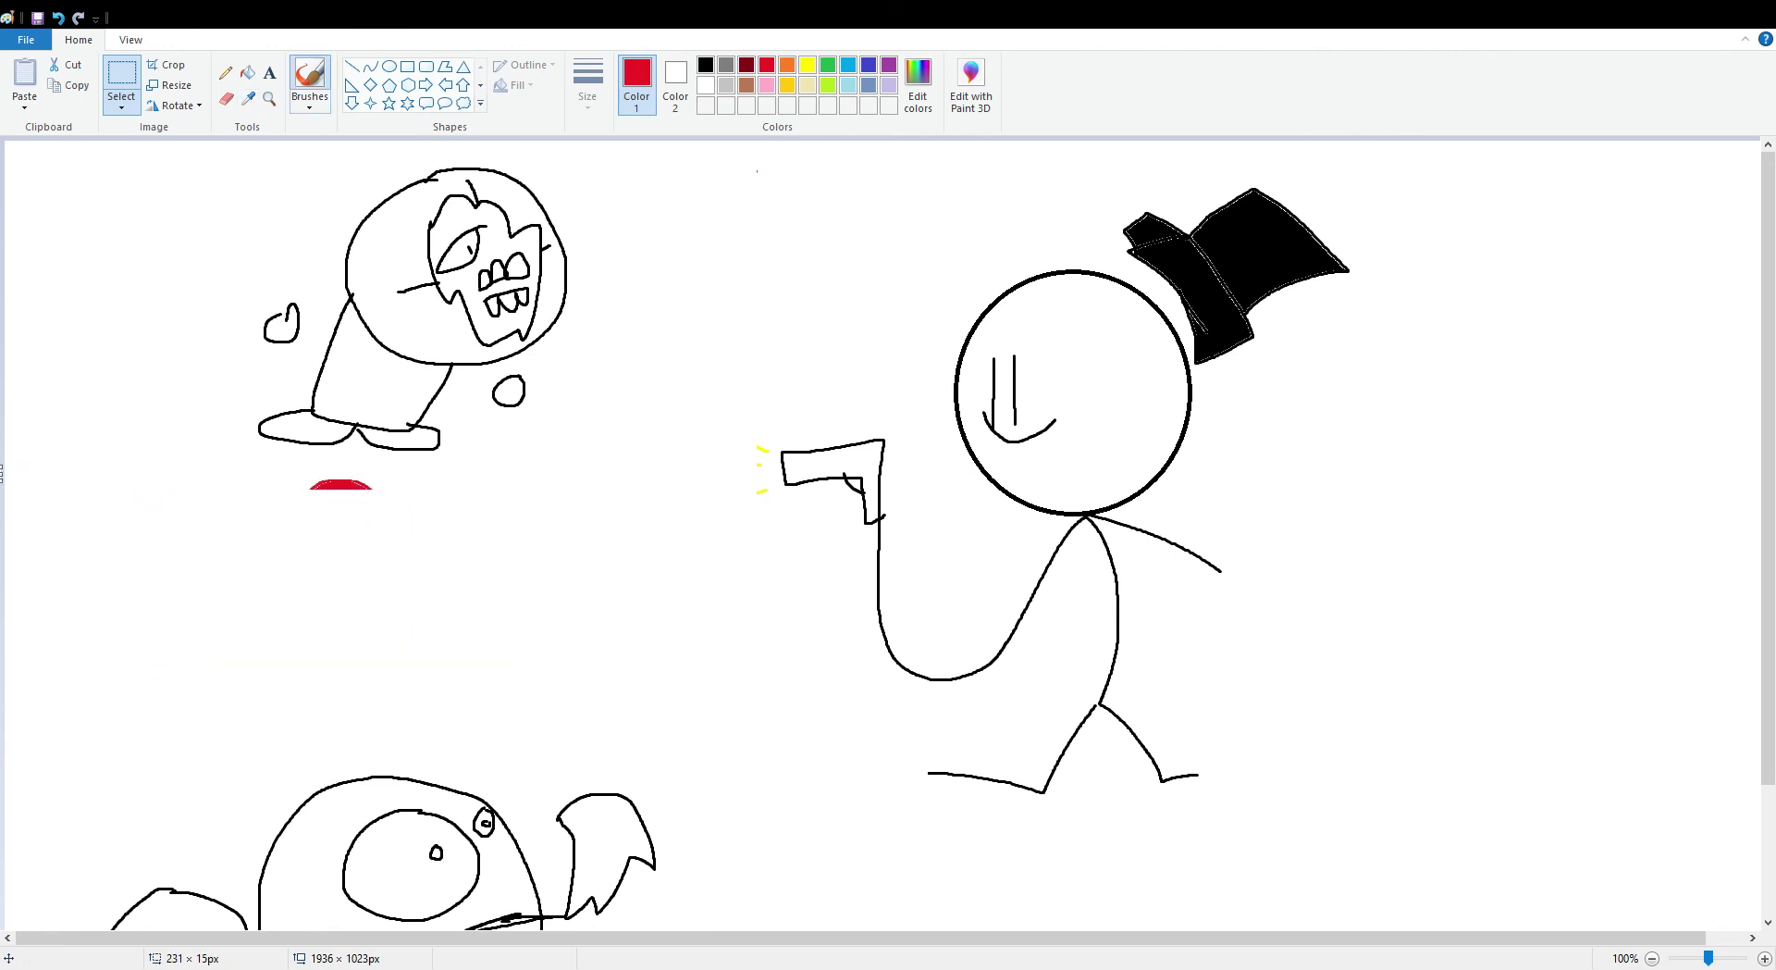
- Set the drawing colour to white and clear the leftover red sliver beneath the upper black creature
click(310, 82)
click(705, 84)
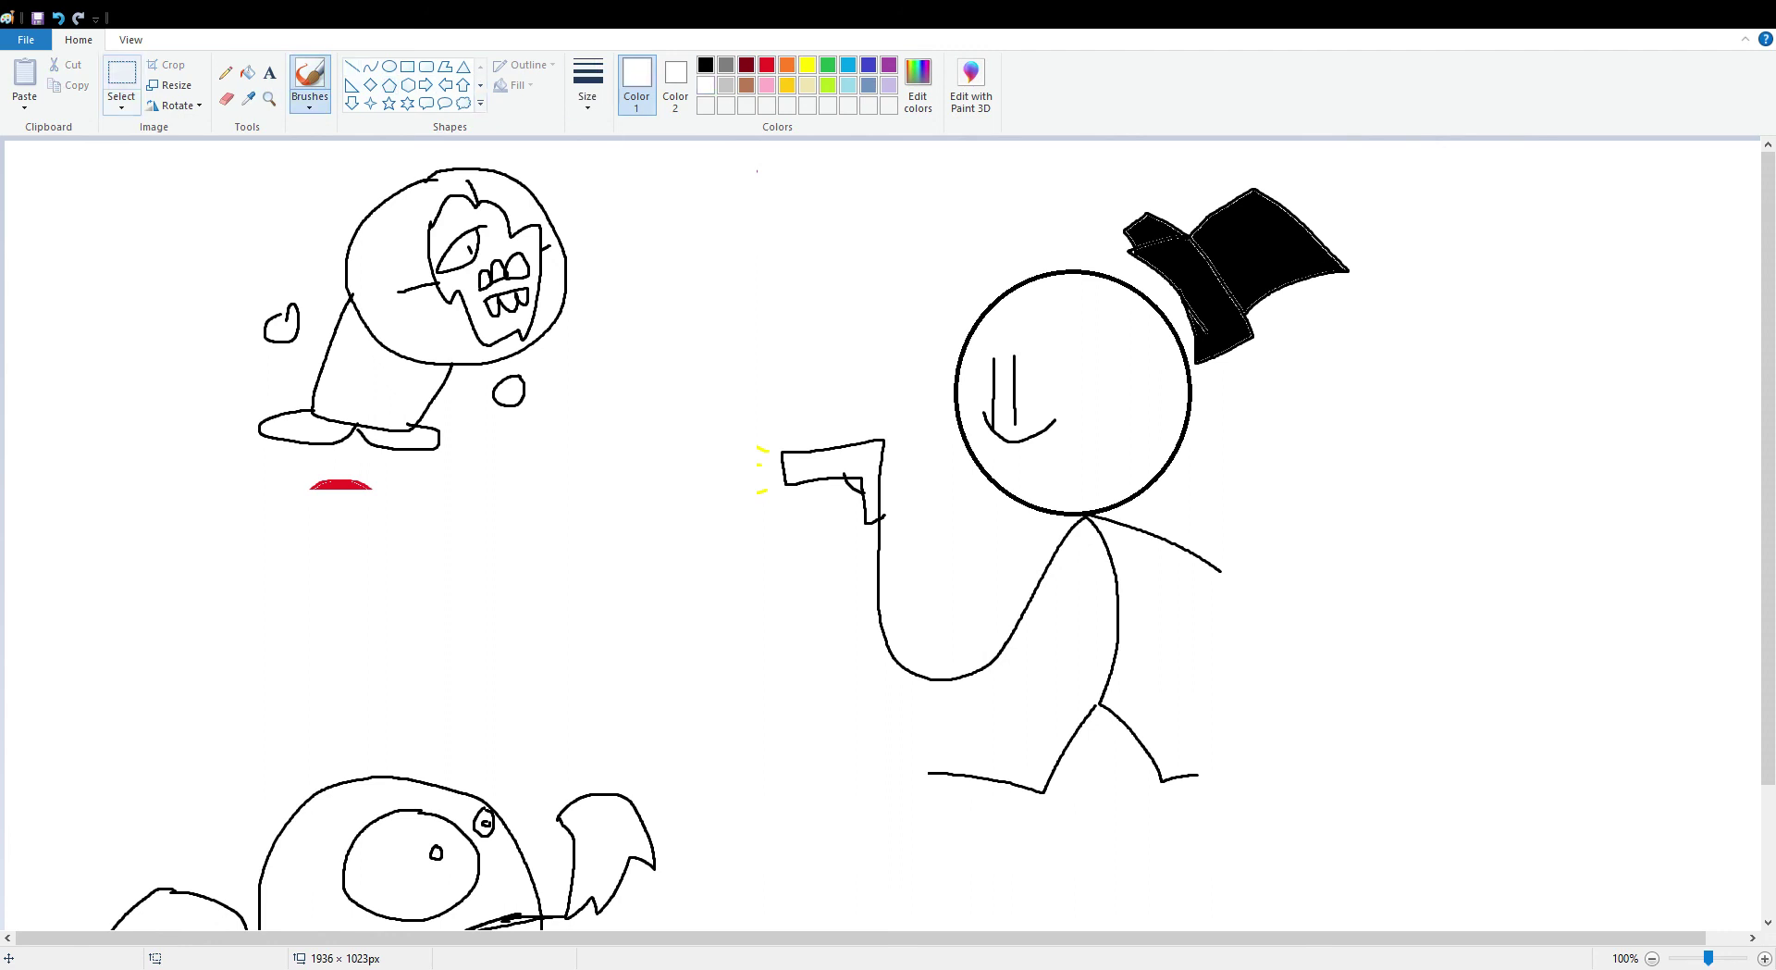
click(121, 81)
drag(392, 629, 463, 651)
drag(368, 587, 368, 476)
click(310, 74)
- Move the upper black creature down and left, and shift its front floating hand forward toward the stick figure
click(121, 74)
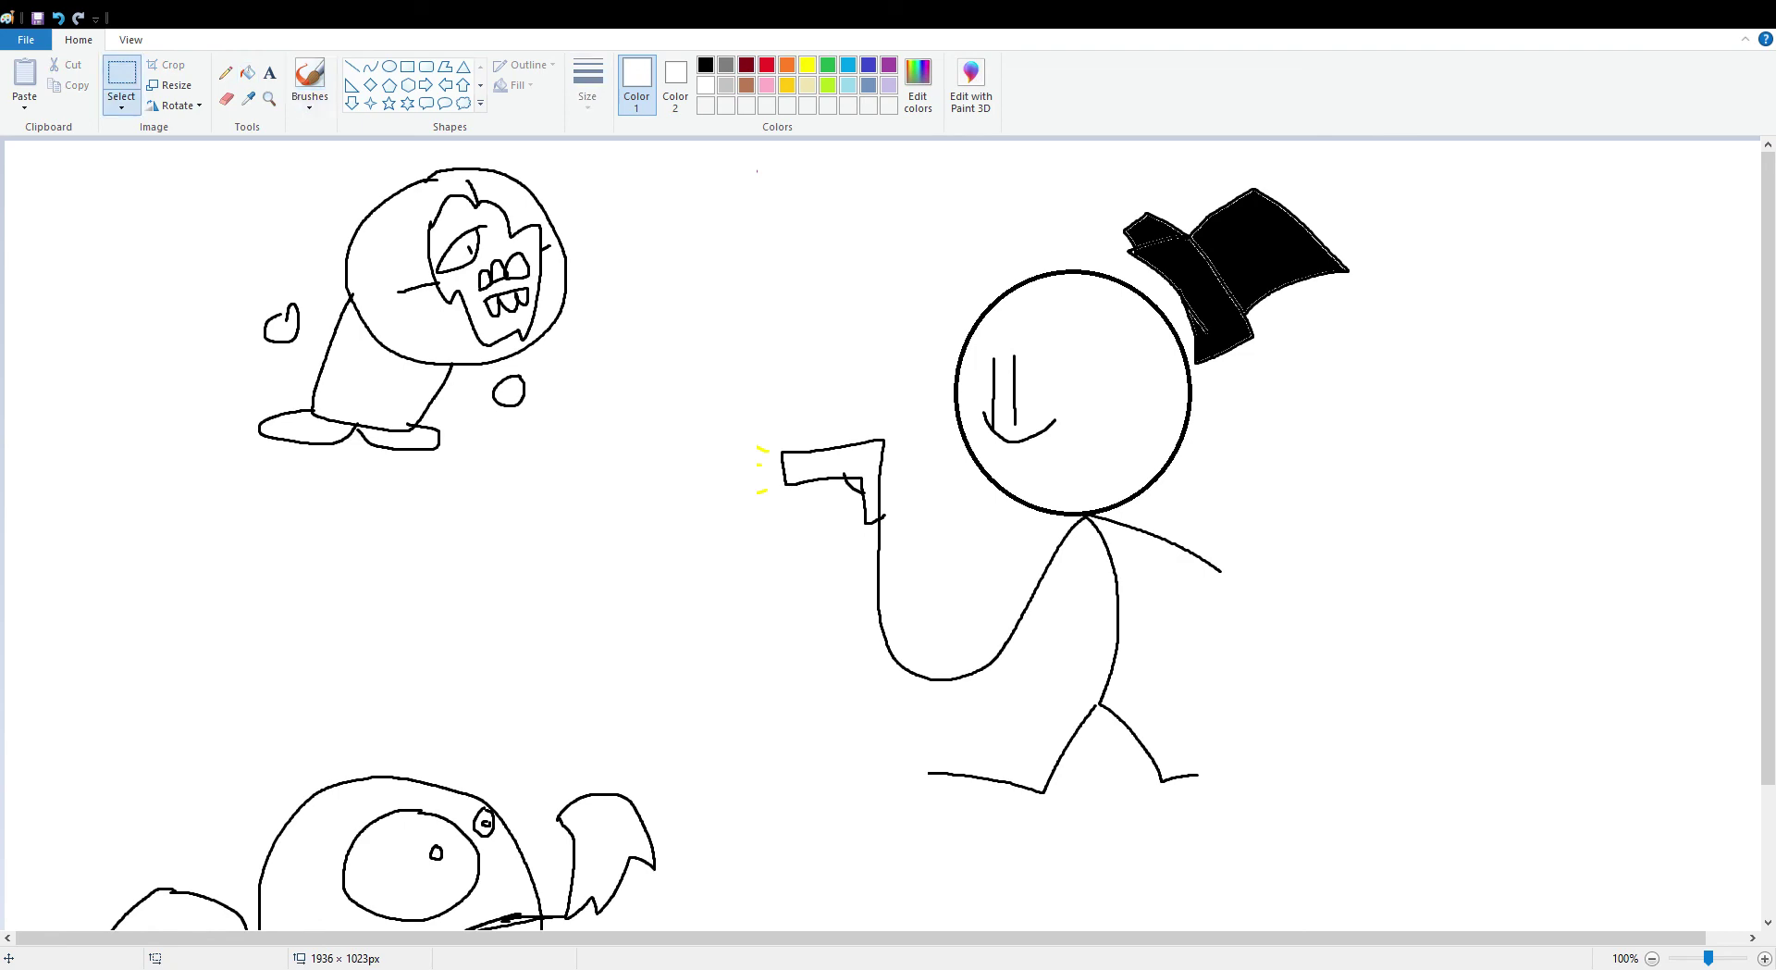
drag(186, 157, 645, 523)
mouse_move(495, 366)
mouse_down()
mouse_move(557, 377)
mouse_move(633, 436)
mouse_move(371, 316)
mouse_move(668, 534)
mouse_move(323, 419)
mouse_move(582, 575)
mouse_move(540, 506)
mouse_move(399, 481)
mouse_up()
click(310, 76)
click(706, 66)
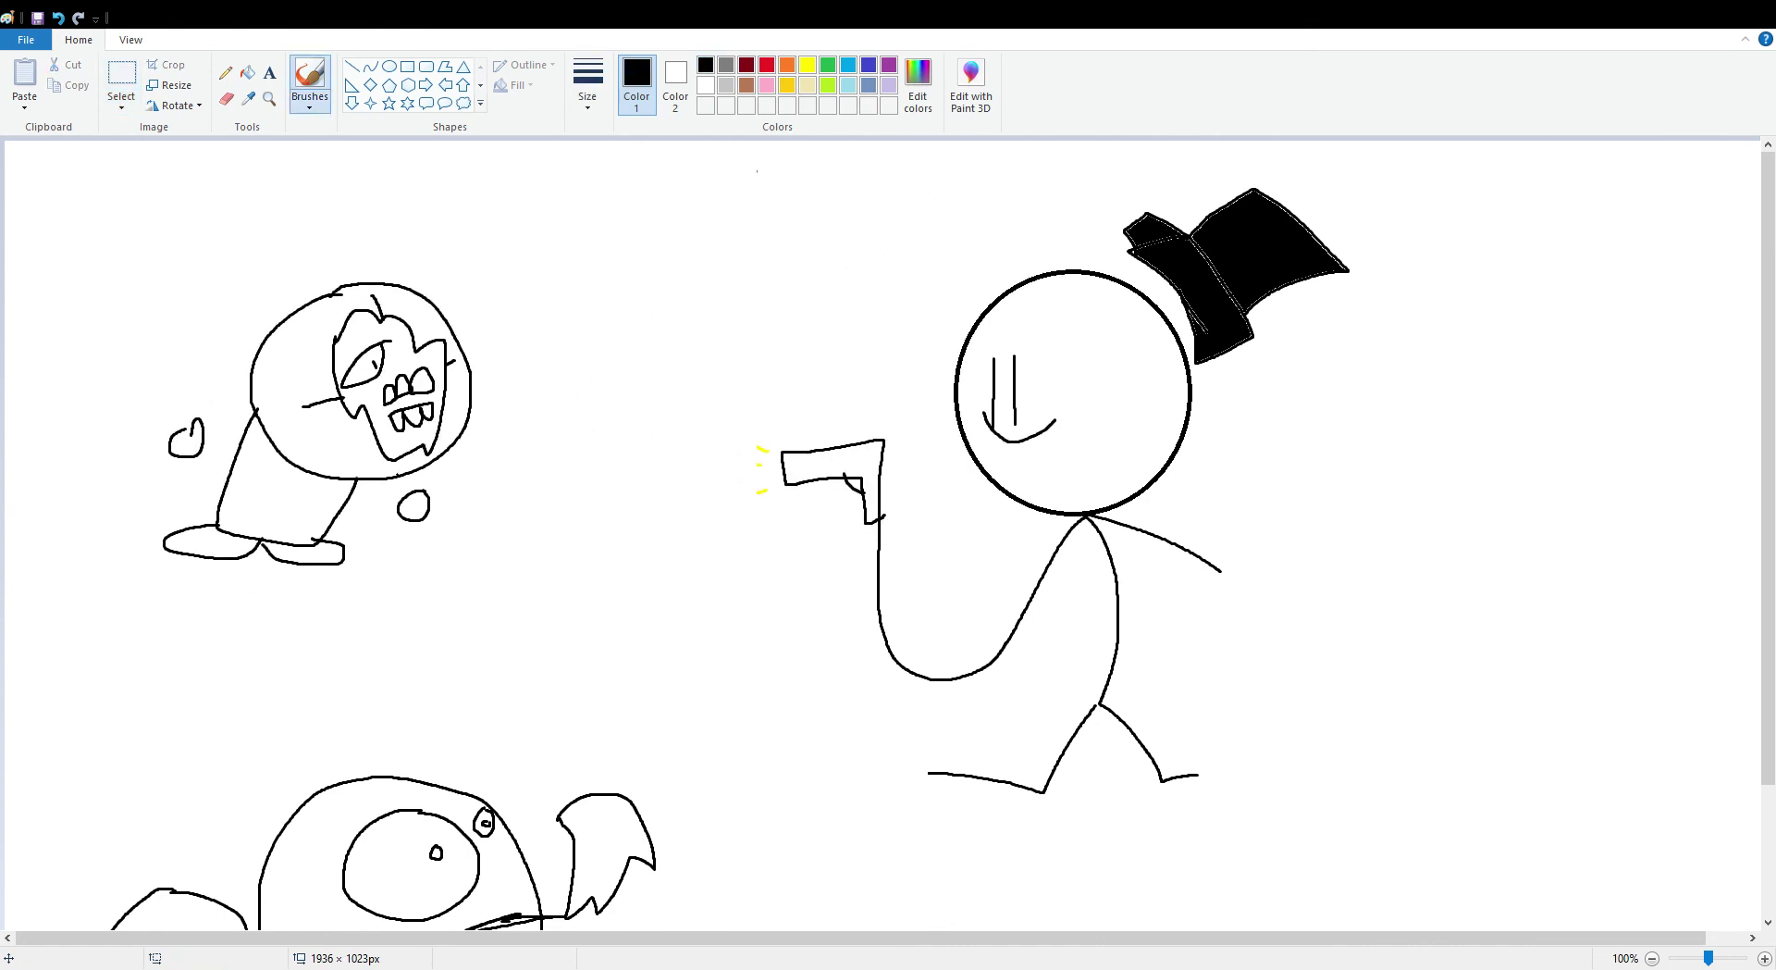
click(122, 78)
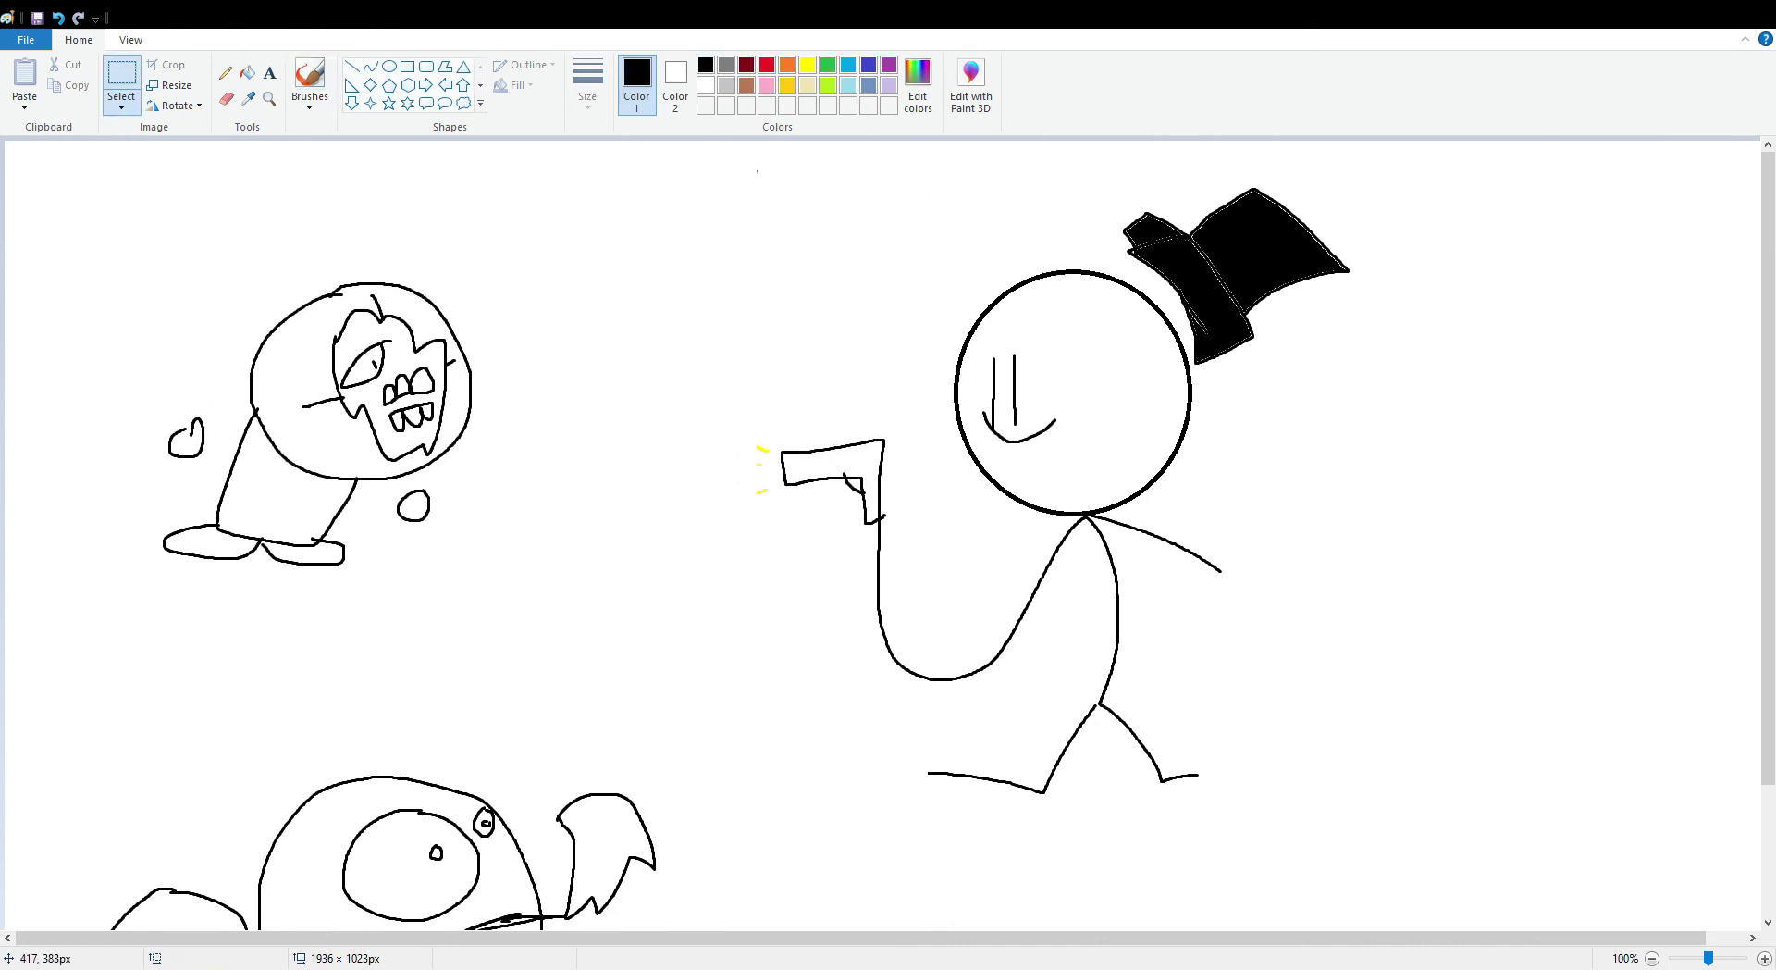
mouse_move(461, 525)
mouse_down()
mouse_move(438, 497)
mouse_move(461, 547)
mouse_move(554, 483)
mouse_move(548, 413)
mouse_move(759, 376)
mouse_move(771, 440)
mouse_move(603, 451)
mouse_move(586, 461)
mouse_move(596, 504)
mouse_move(576, 505)
mouse_move(610, 449)
mouse_up()
- Brush a large black gun in the creature's front hand, with a narrow barrel and yellow muzzle flashes aimed at the stick figure
click(310, 78)
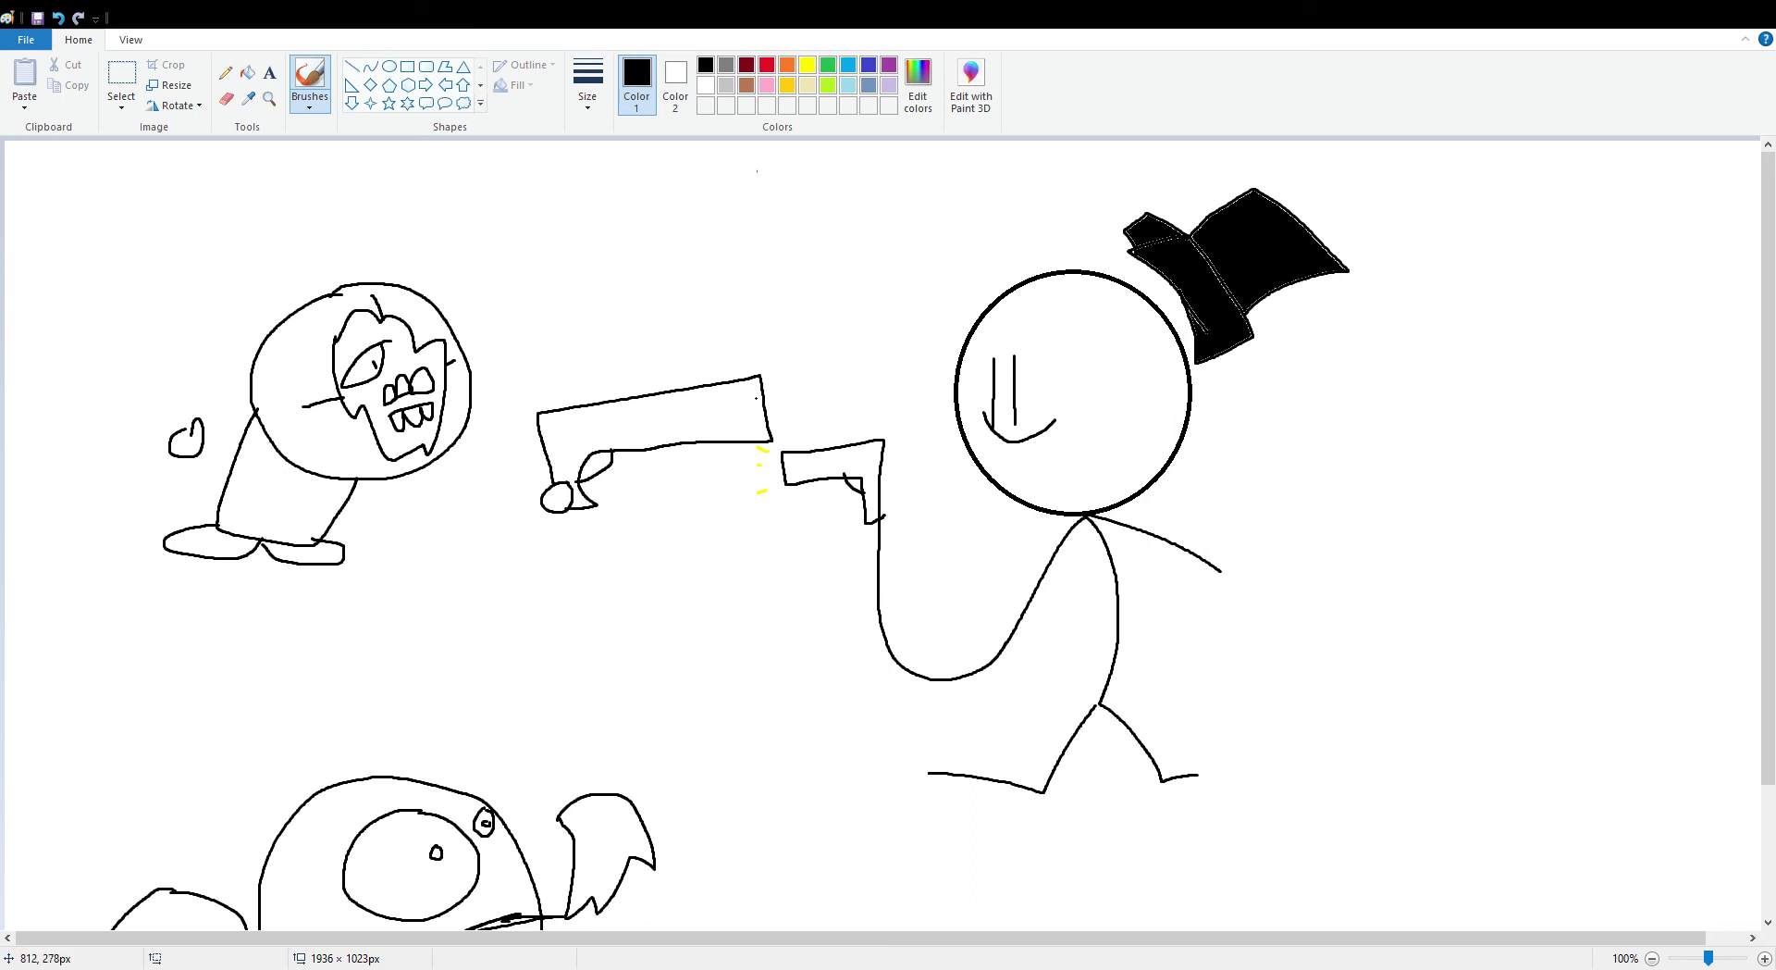
mouse_move(764, 391)
mouse_down()
mouse_move(844, 413)
mouse_move(768, 416)
mouse_up()
click(787, 65)
click(807, 66)
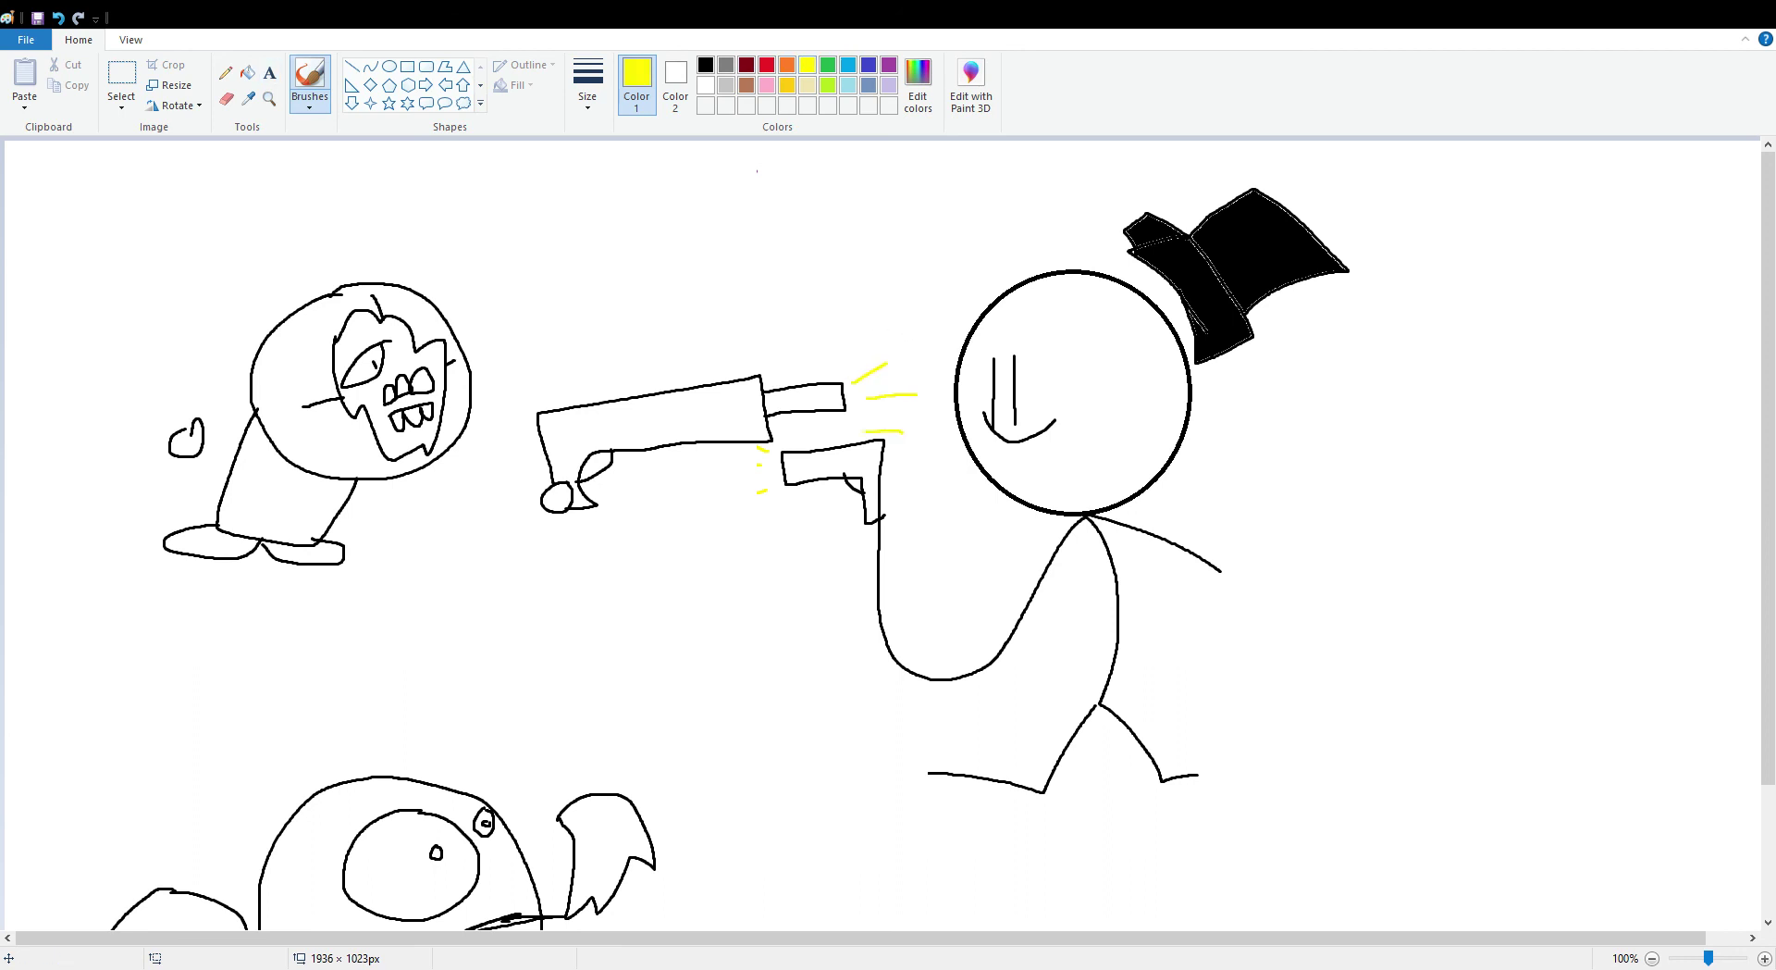
- Fill the stick figure's head, top hat, connected outlines and pistol with red
click(247, 72)
click(767, 64)
click(1050, 366)
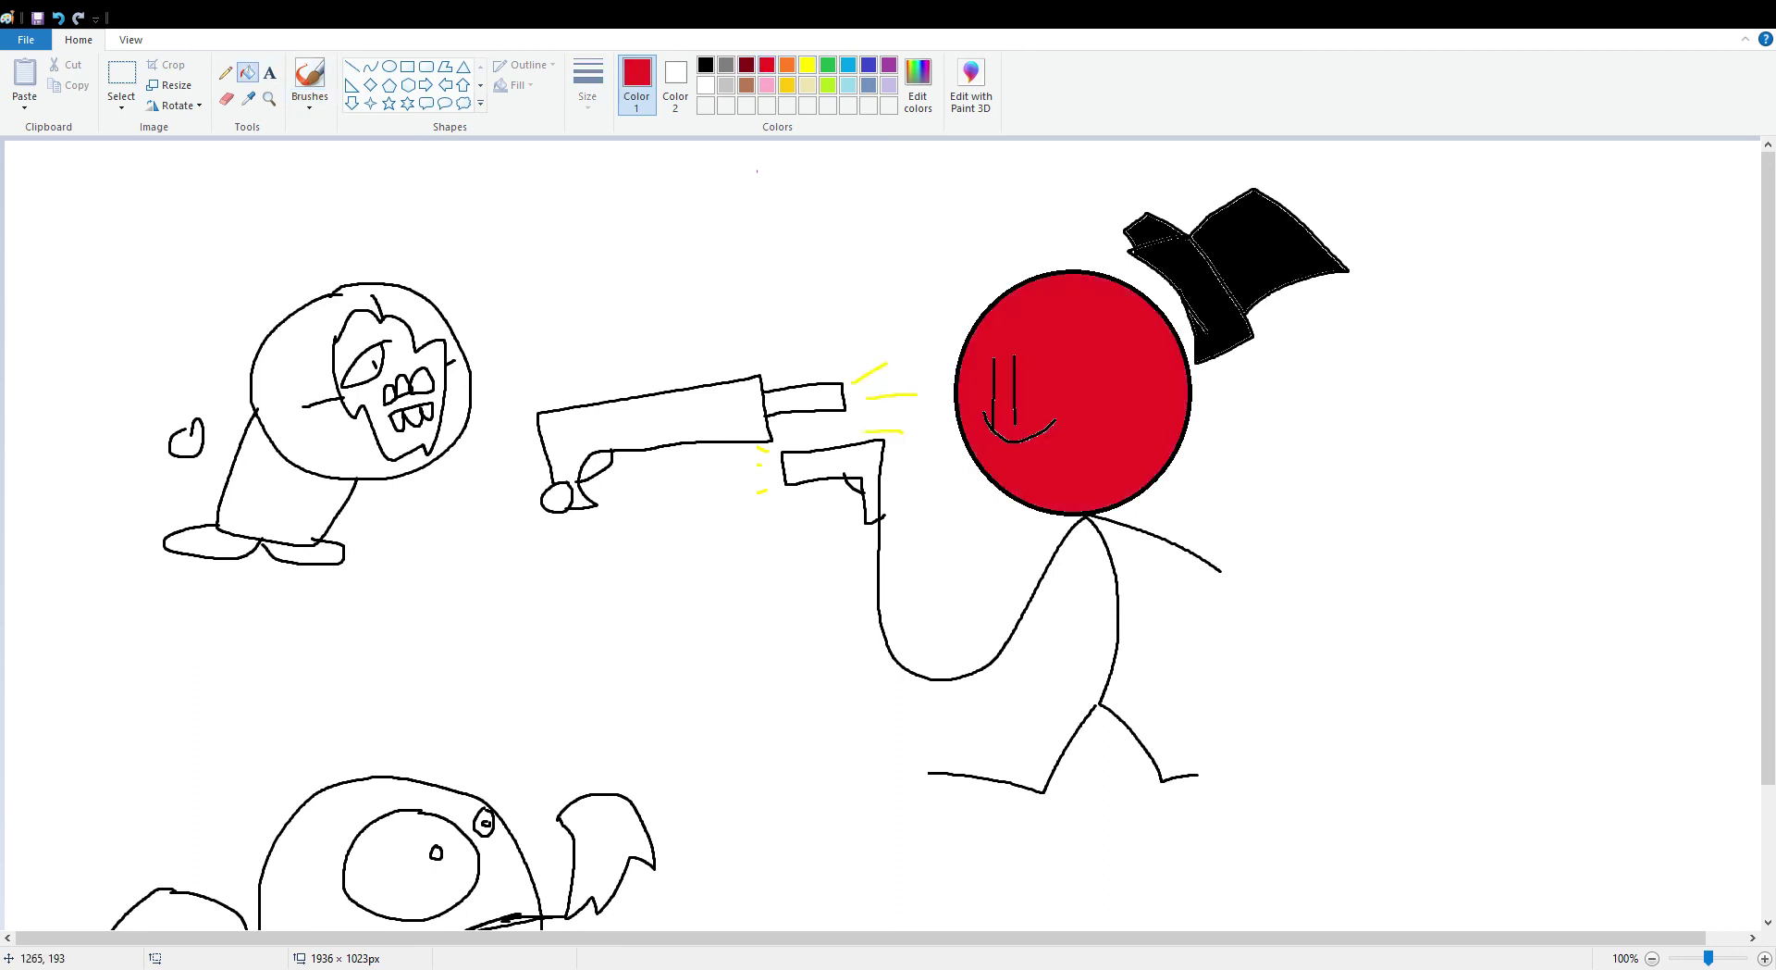
click(1179, 319)
click(1085, 511)
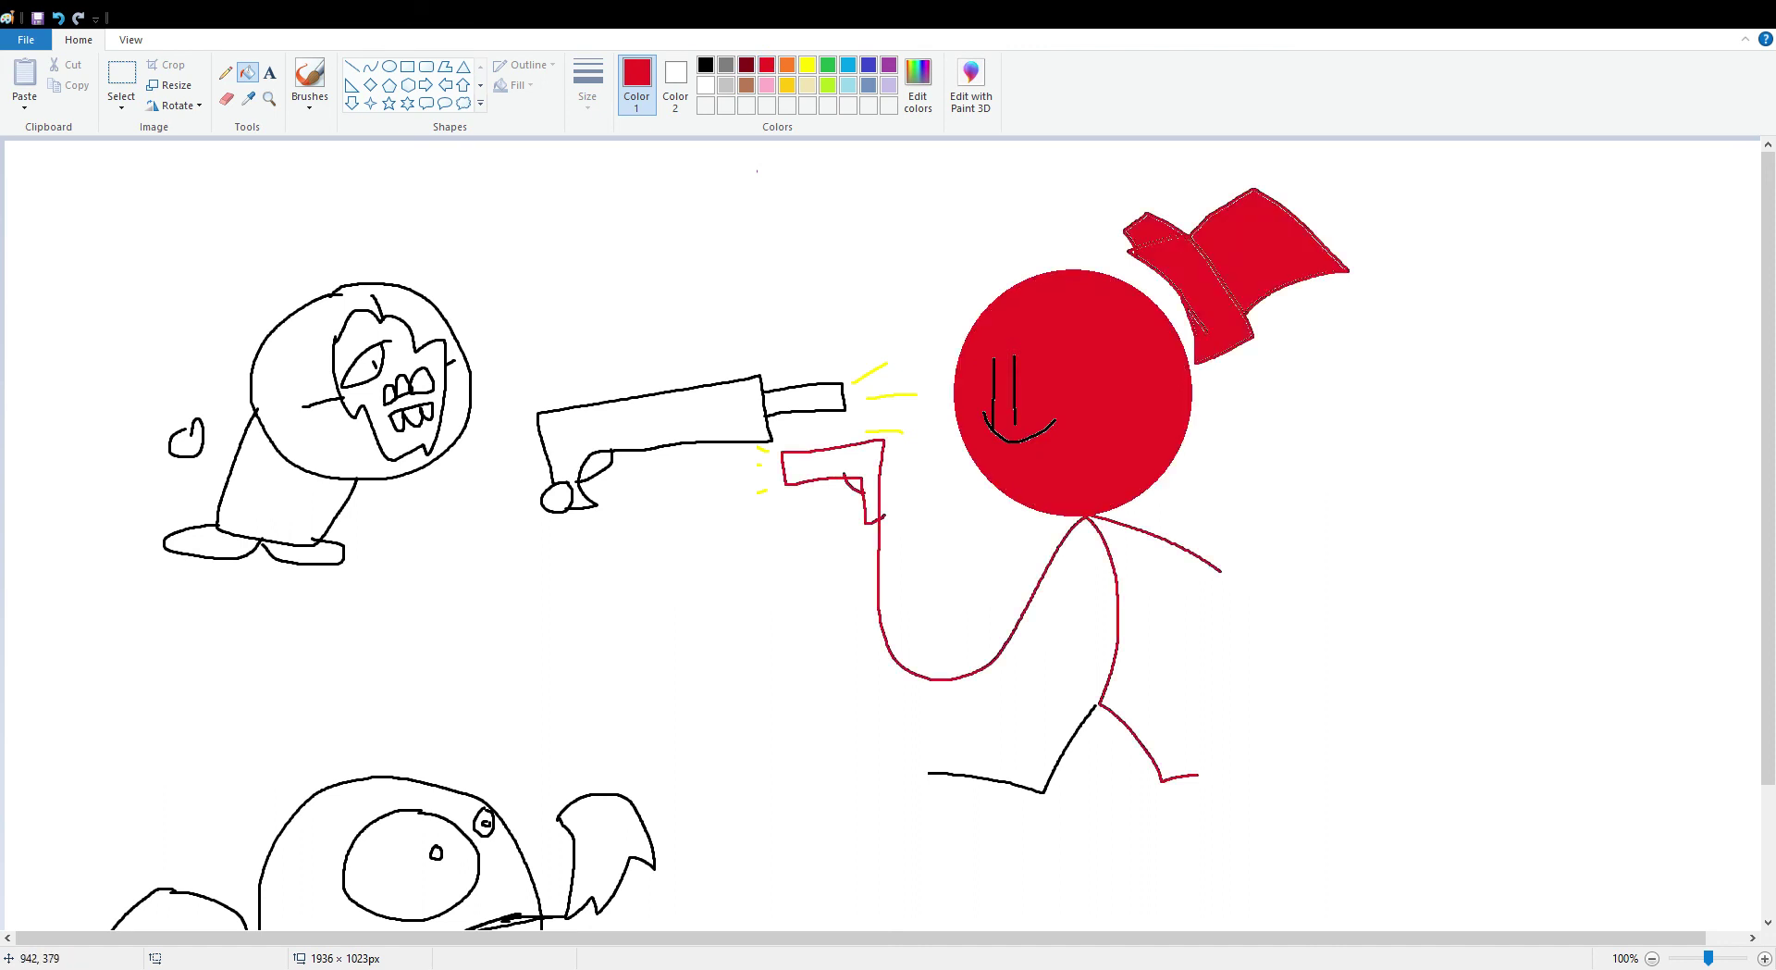
click(876, 491)
- Select the whole red stick figure with its hat and pistol and shrink it down to a tiny speck
click(121, 72)
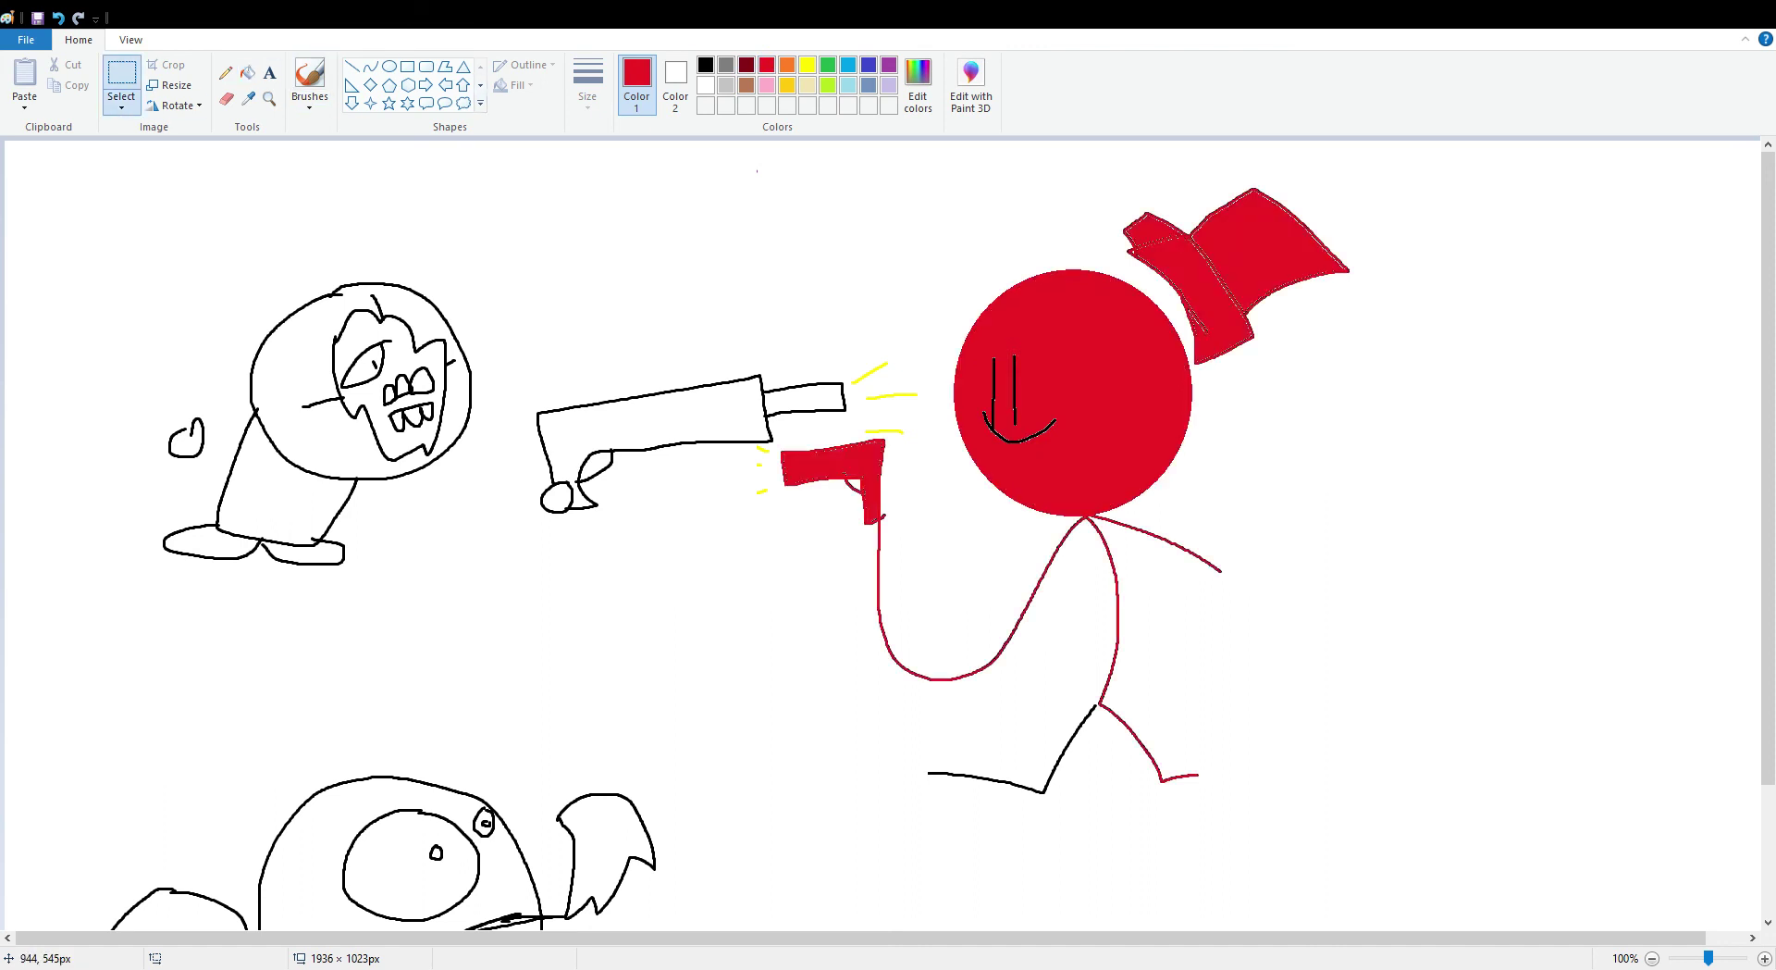
drag(713, 169, 1581, 934)
mouse_move(1470, 835)
mouse_down()
mouse_move(1474, 814)
mouse_move(725, 171)
mouse_up()
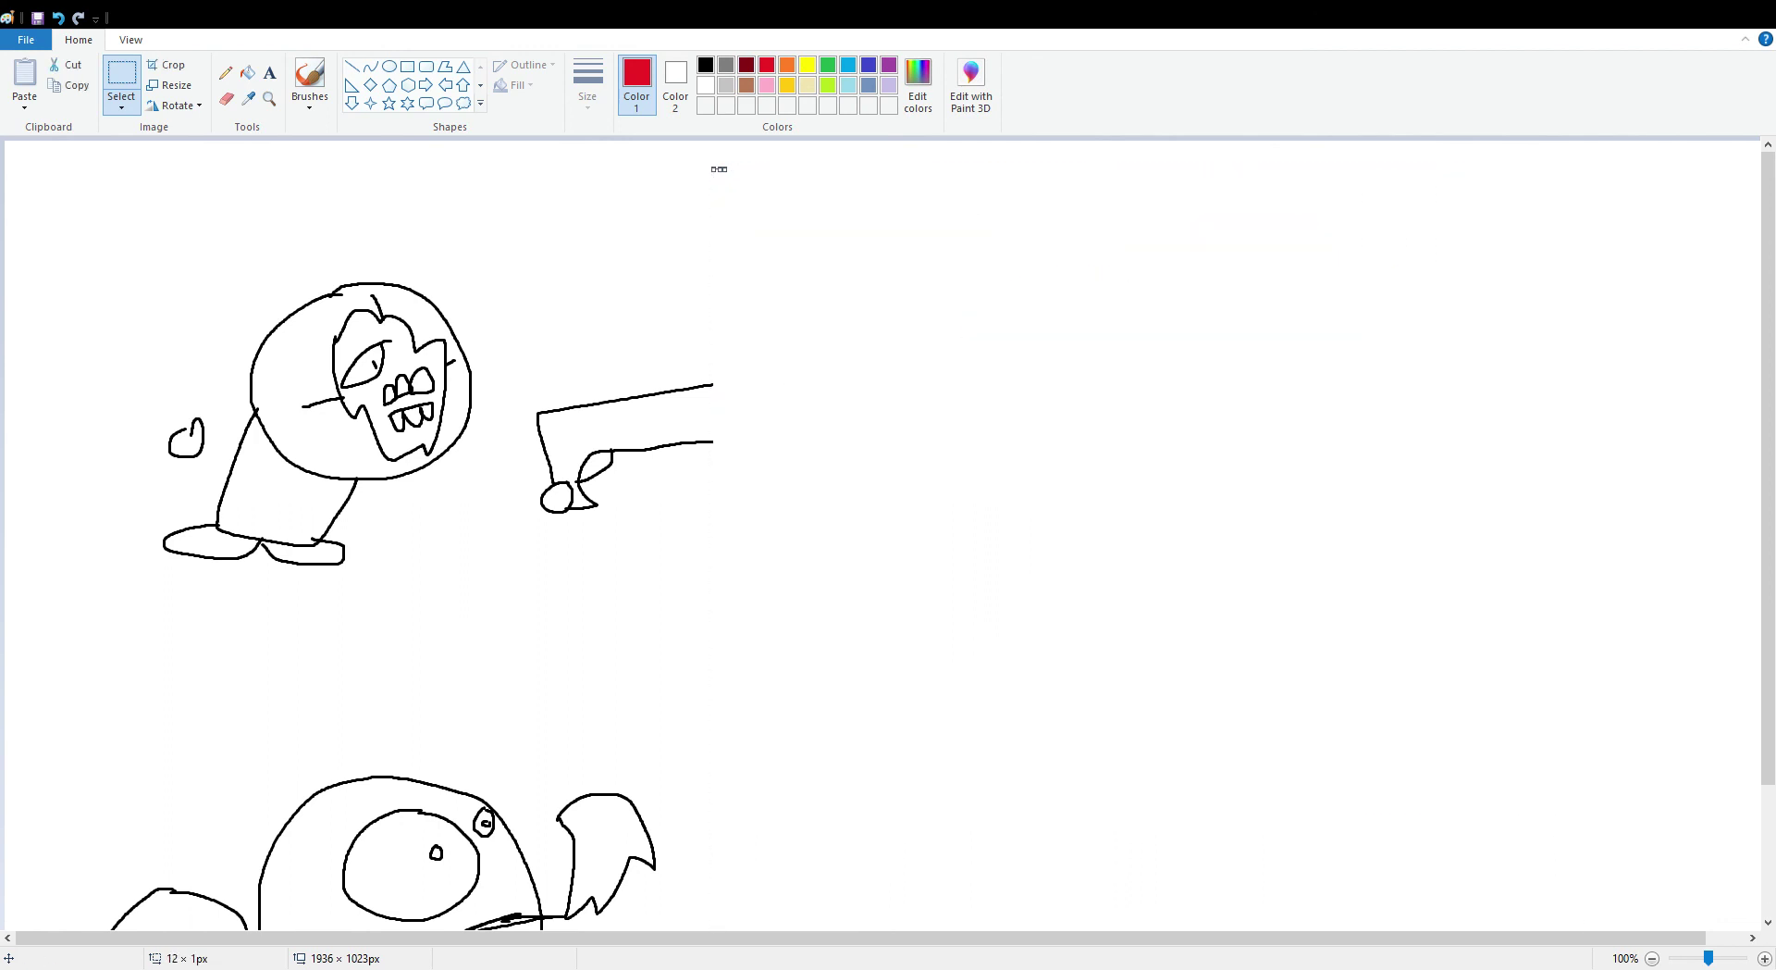
- Redraw the cut-off end of the creature's gun in black with a closed front and a short narrow barrel
click(309, 79)
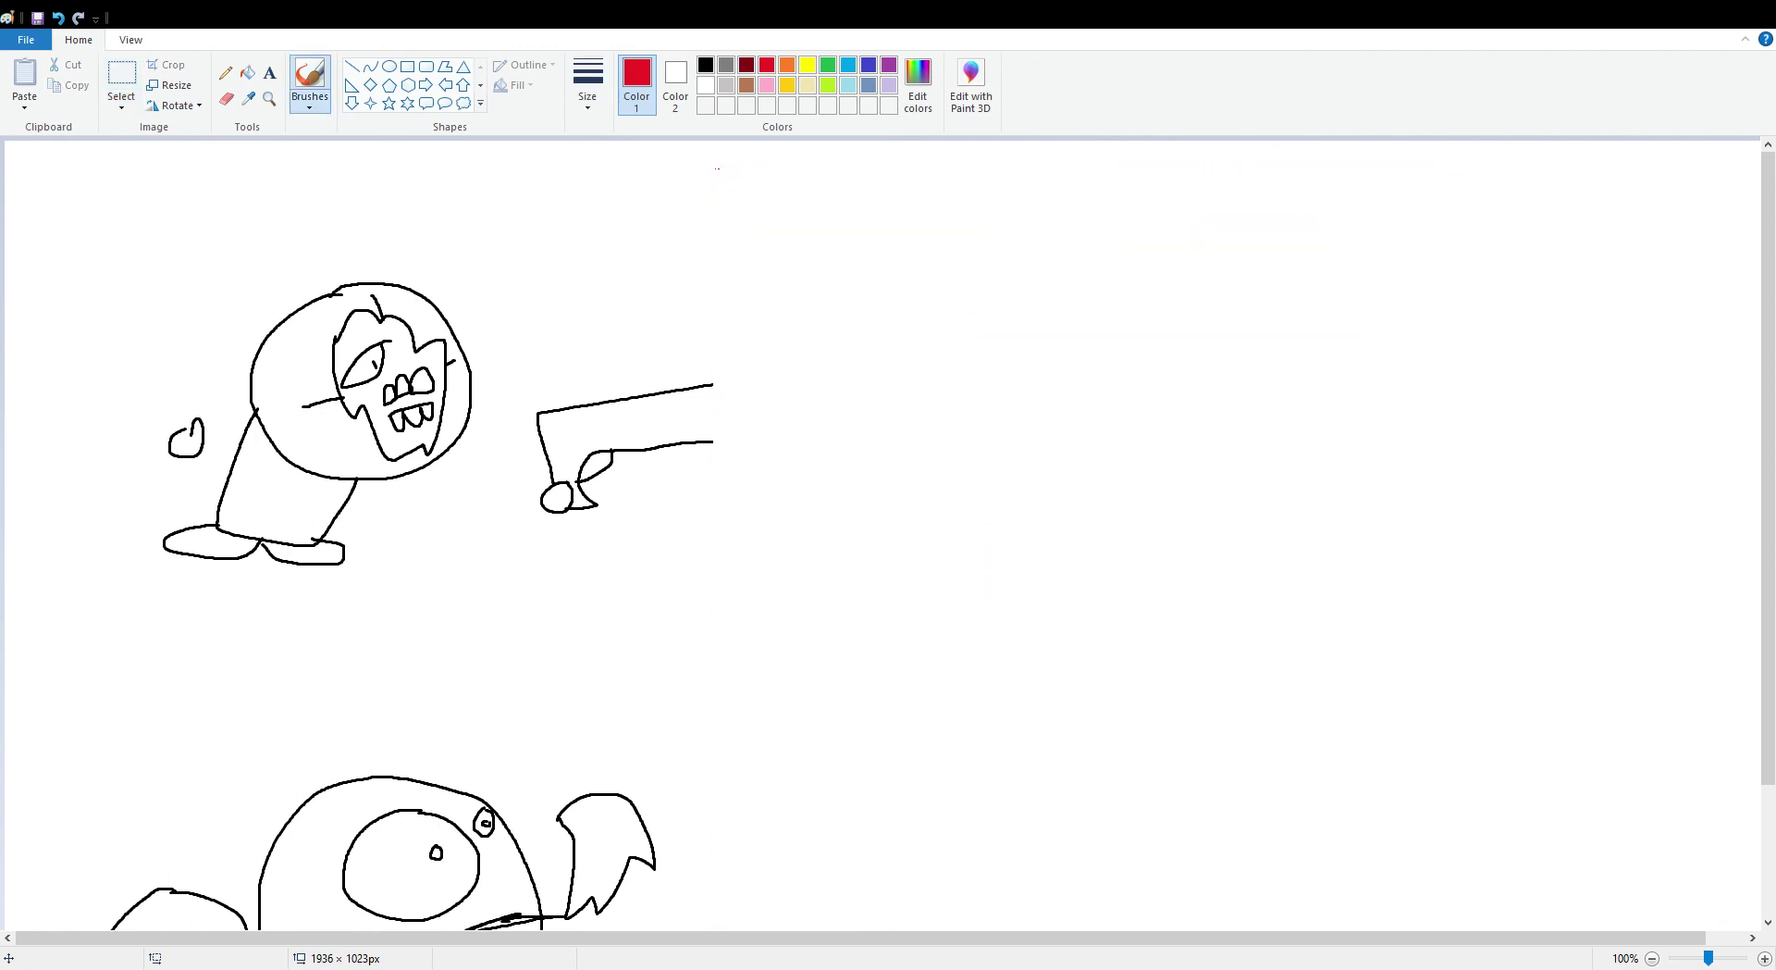
click(705, 63)
mouse_move(745, 406)
mouse_down()
mouse_move(802, 401)
mouse_move(803, 426)
mouse_move(754, 420)
mouse_up()
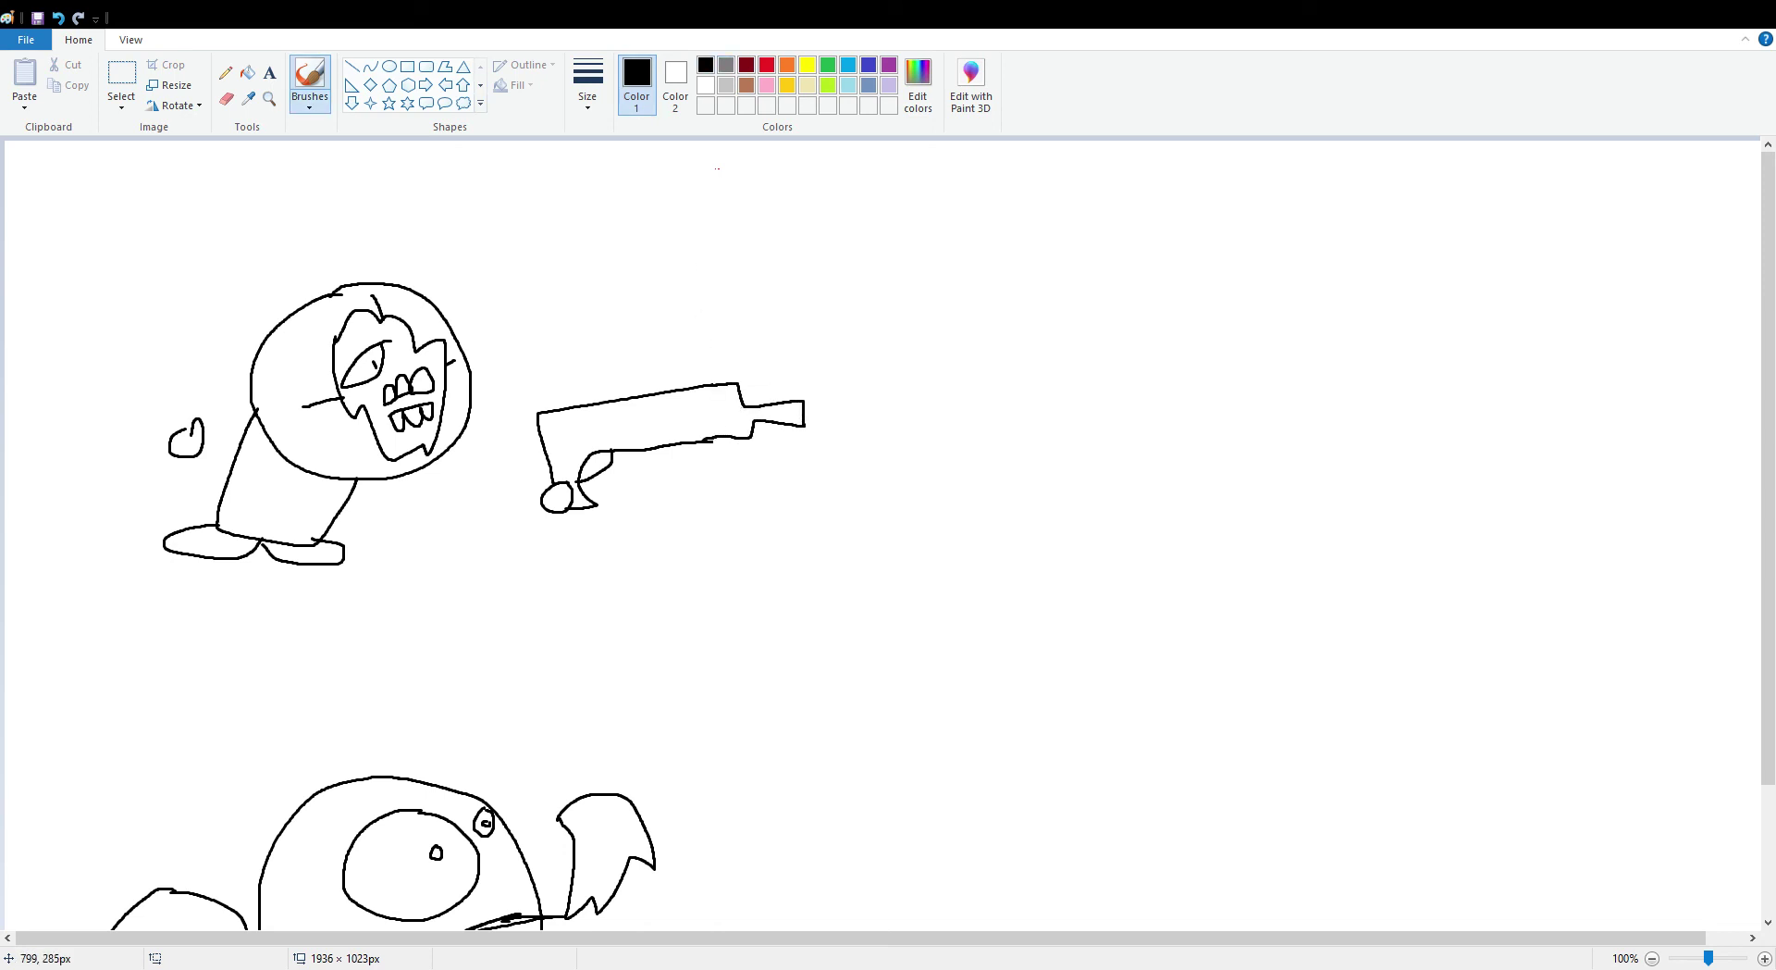
- Select the upper black creature together with its gun and move them to the canvas's upper-left corner
click(122, 79)
mouse_move(714, 523)
mouse_down()
mouse_move(106, 237)
mouse_move(75, 201)
mouse_move(154, 155)
mouse_move(470, 173)
mouse_move(222, 85)
mouse_up()
mouse_move(665, 292)
mouse_down()
mouse_move(443, 307)
mouse_move(643, 357)
mouse_move(487, 298)
mouse_up()
click(730, 531)
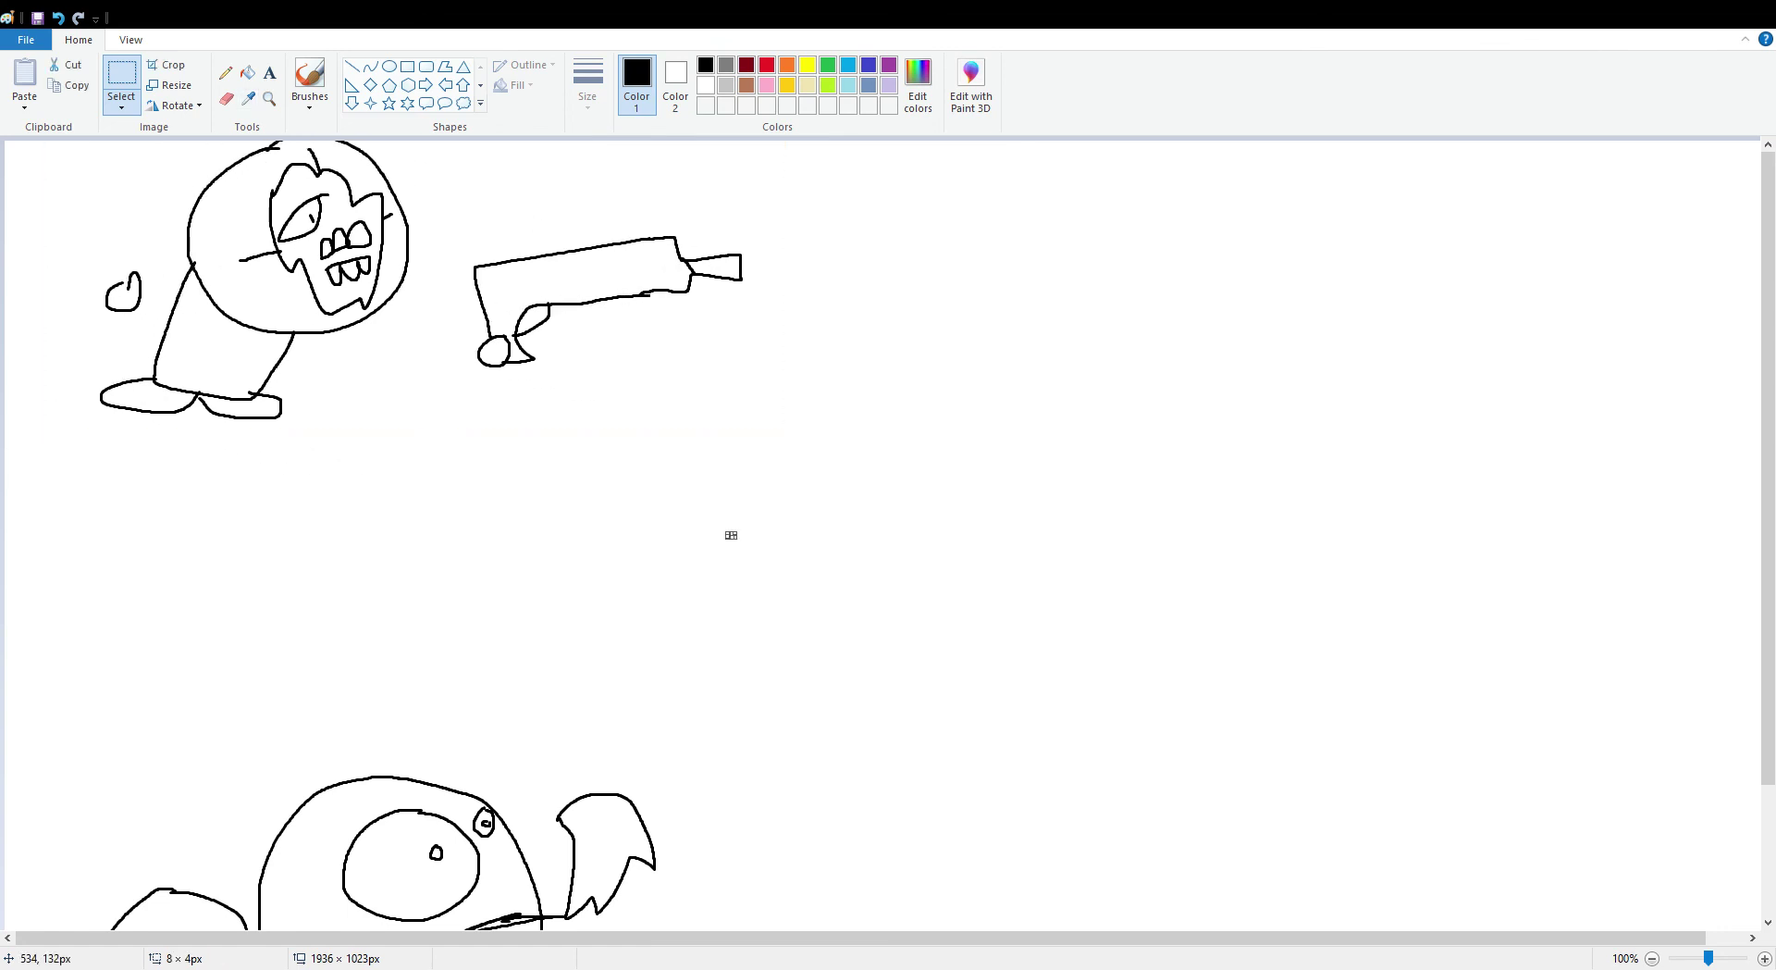
- Select the gun with its attached hand and remove it from the drawing
mouse_move(460, 207)
mouse_down()
mouse_move(468, 229)
mouse_move(801, 386)
mouse_up()
mouse_move(608, 304)
mouse_down()
mouse_move(591, 352)
mouse_move(462, 418)
mouse_move(534, 370)
mouse_move(479, 346)
mouse_move(821, 377)
mouse_move(626, 347)
mouse_move(642, 288)
mouse_move(566, 303)
mouse_move(601, 153)
mouse_move(752, 186)
mouse_move(635, 218)
mouse_up()
key(Delete)
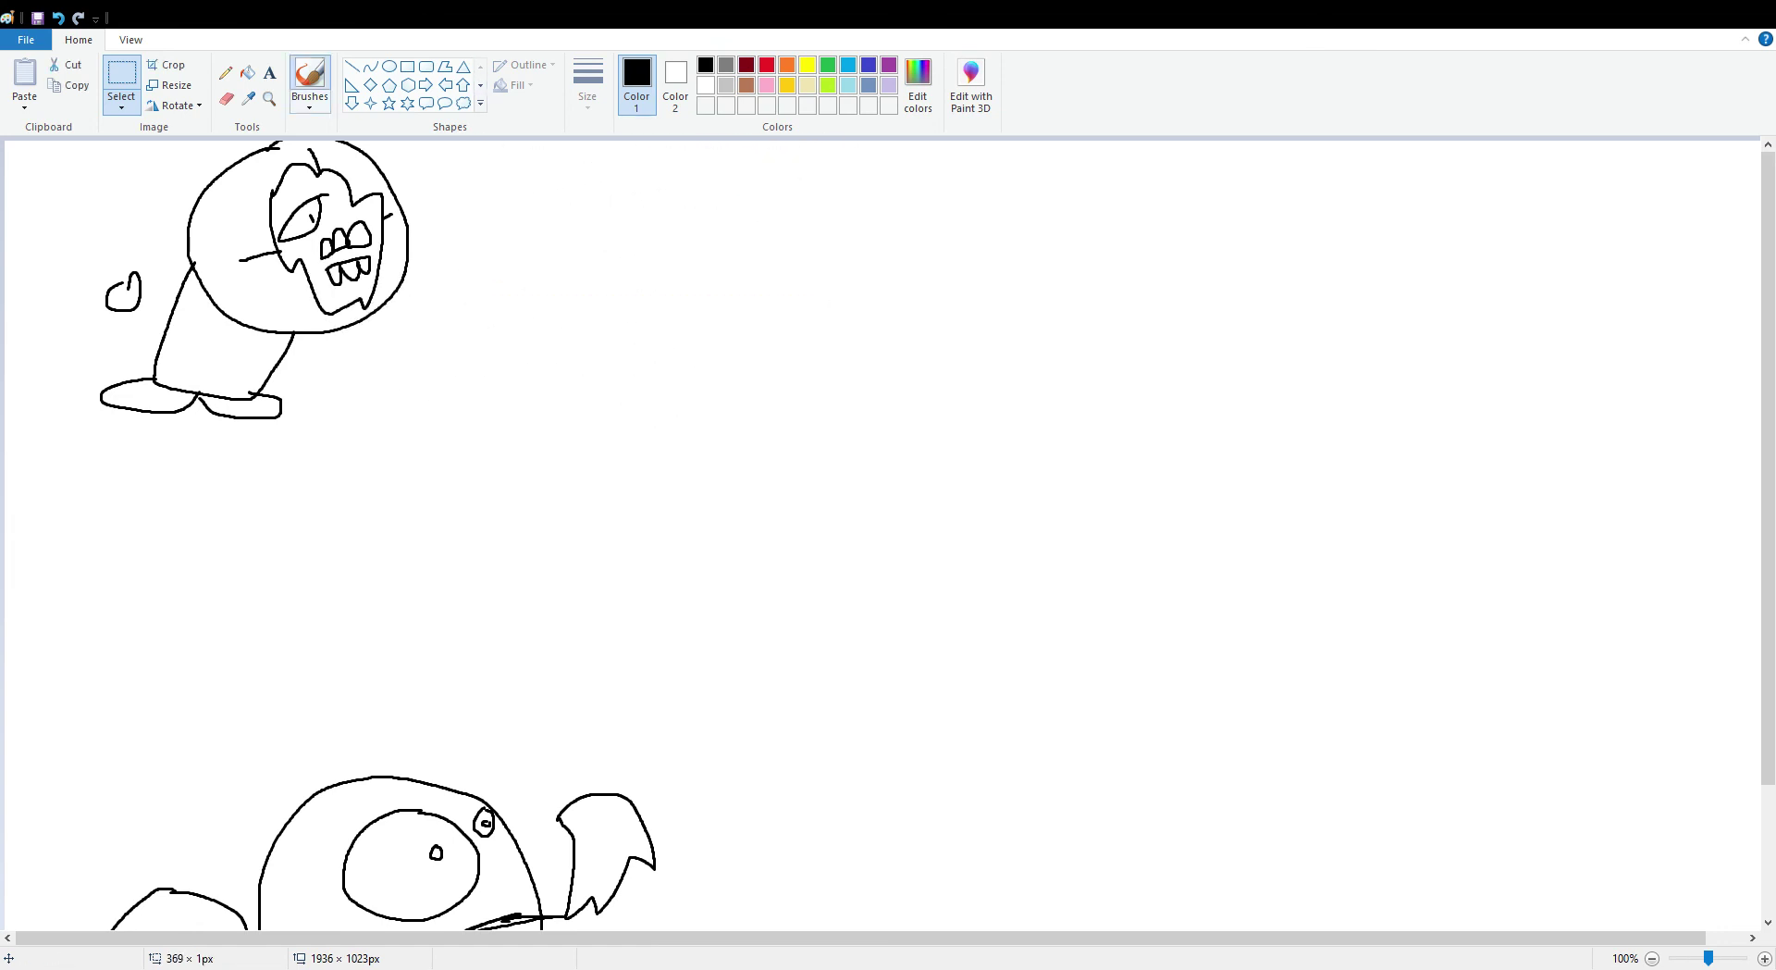
- Brush a huge red outlined monster facing the black creatures, with a jagged wide-open mouth and three pointed eyes
click(310, 79)
click(767, 63)
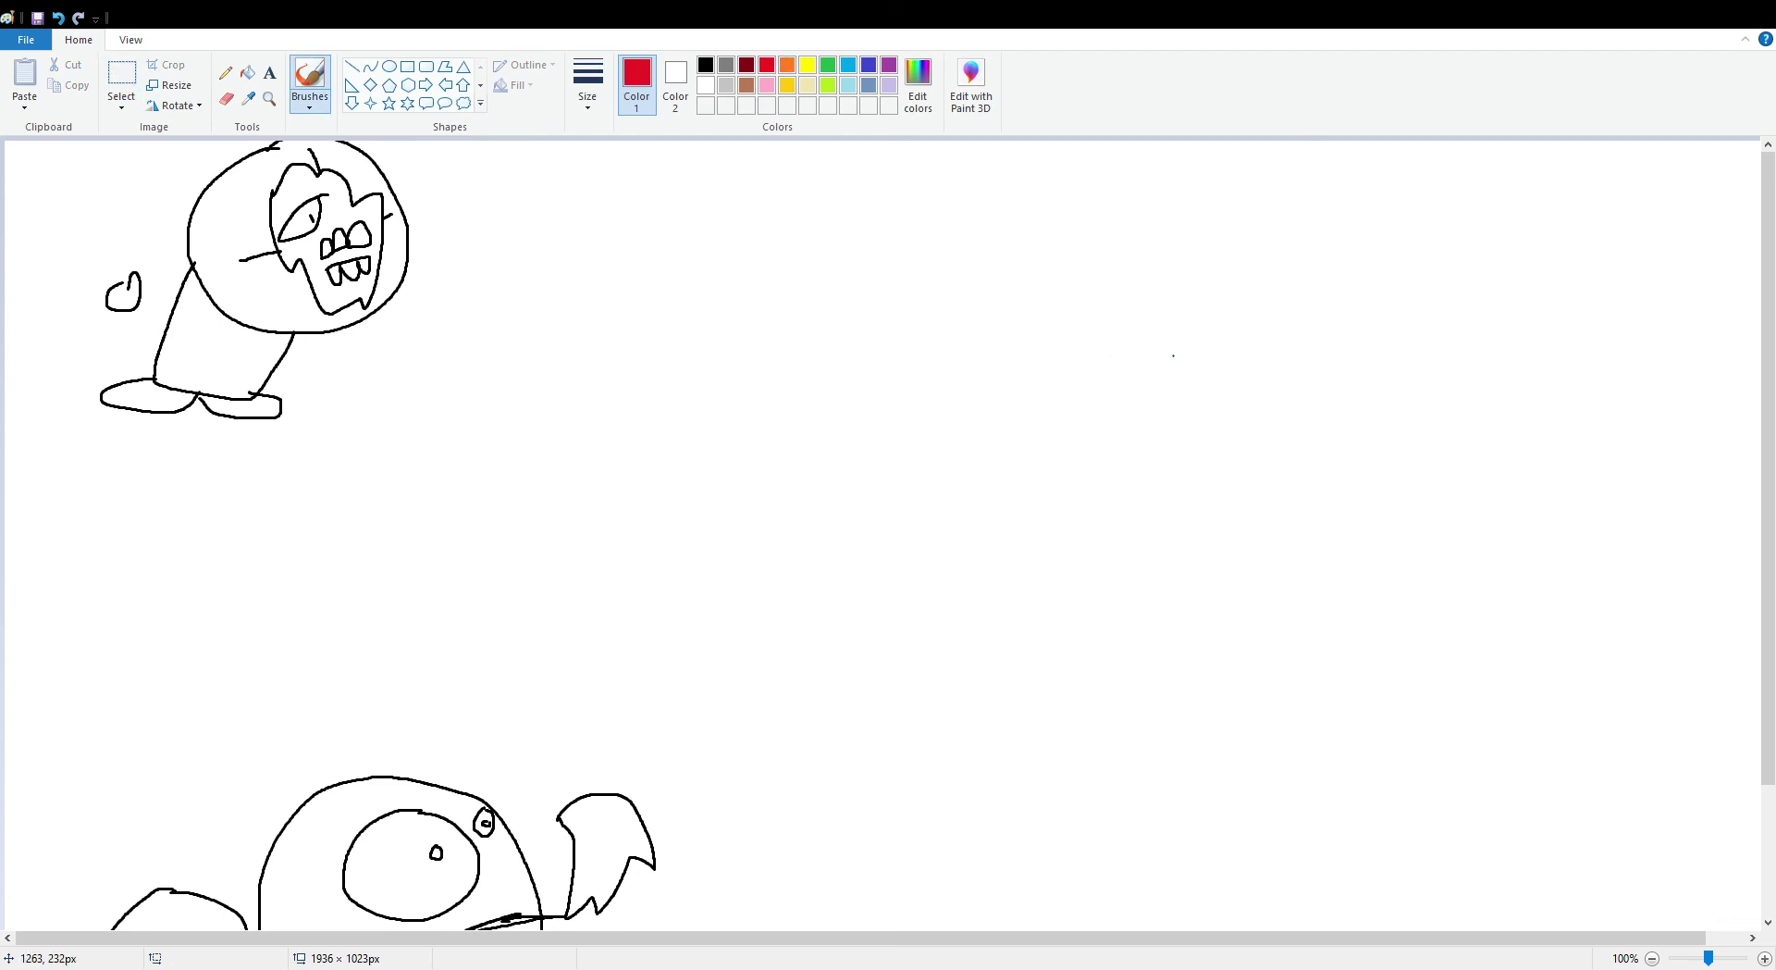
mouse_move(1344, 251)
mouse_down()
mouse_move(871, 289)
mouse_move(873, 350)
mouse_move(1374, 304)
mouse_move(1326, 338)
mouse_move(1490, 469)
mouse_move(1390, 536)
mouse_move(1226, 577)
mouse_move(1043, 671)
mouse_move(873, 612)
mouse_move(900, 503)
mouse_move(803, 585)
mouse_move(856, 716)
mouse_move(1021, 744)
mouse_move(1355, 739)
mouse_move(1507, 659)
mouse_move(1568, 458)
mouse_move(1374, 220)
mouse_up()
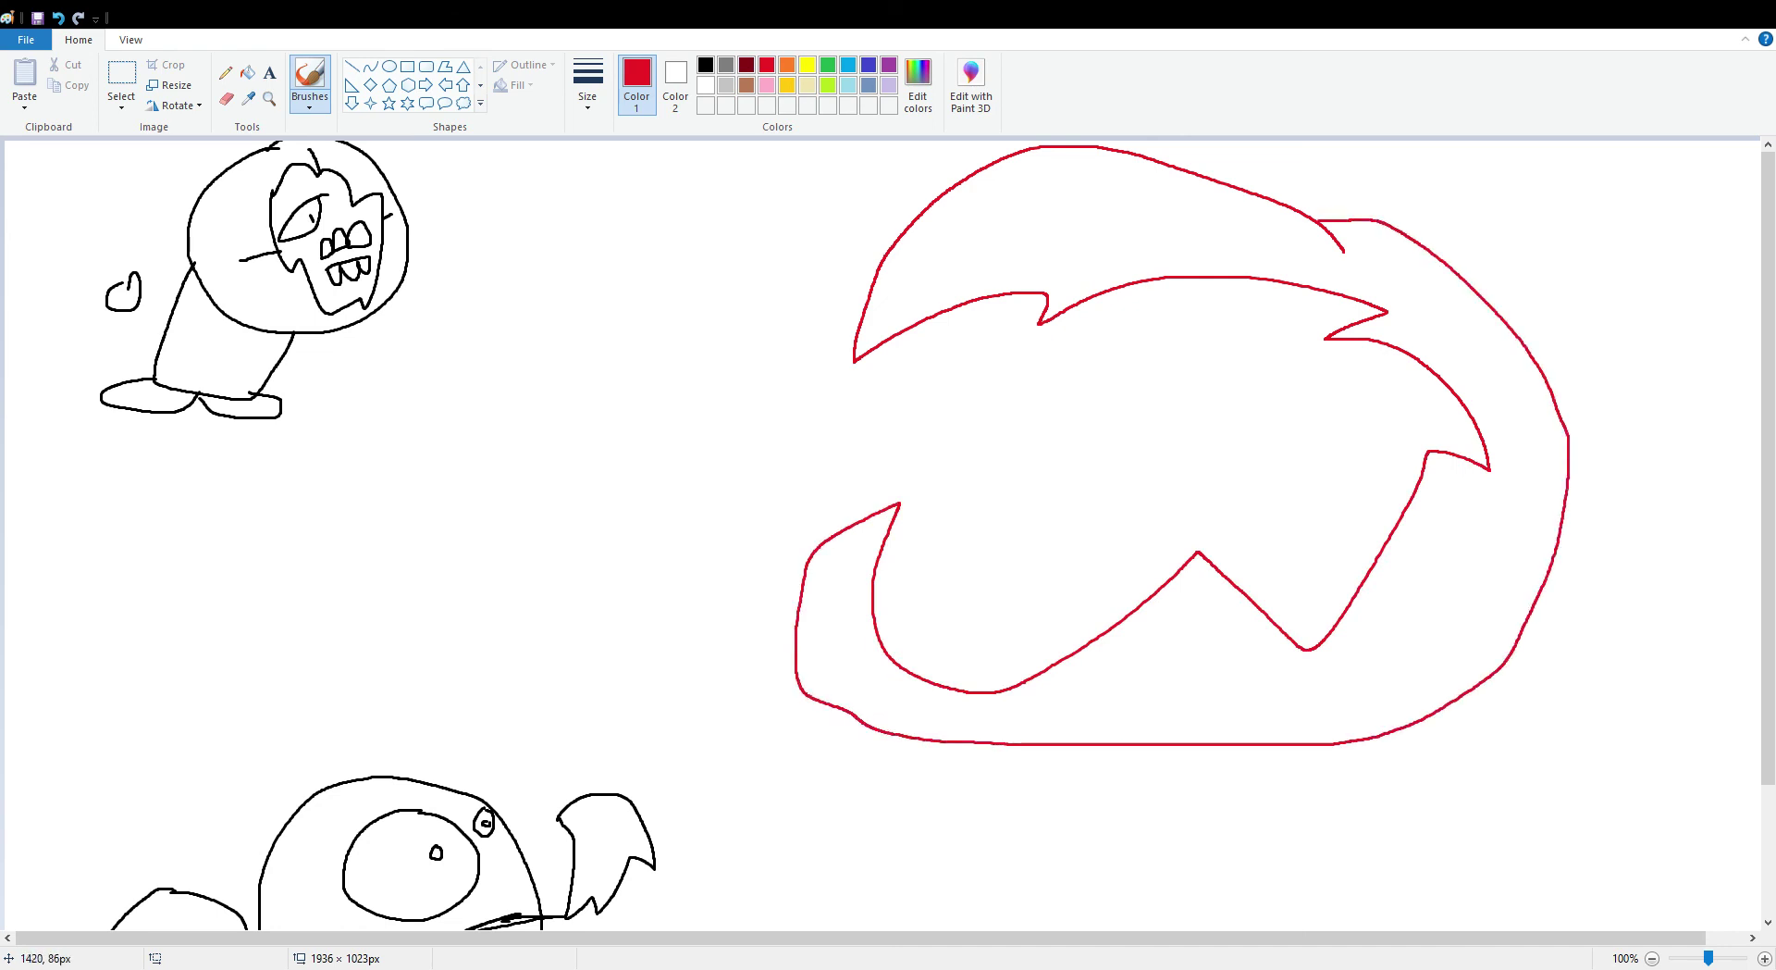
mouse_move(1163, 192)
mouse_down()
mouse_move(1109, 186)
mouse_move(990, 224)
mouse_move(971, 253)
mouse_move(1133, 255)
mouse_move(1162, 192)
mouse_up()
mouse_move(1188, 631)
mouse_down()
mouse_move(1143, 648)
mouse_move(1247, 708)
mouse_move(1288, 692)
mouse_up()
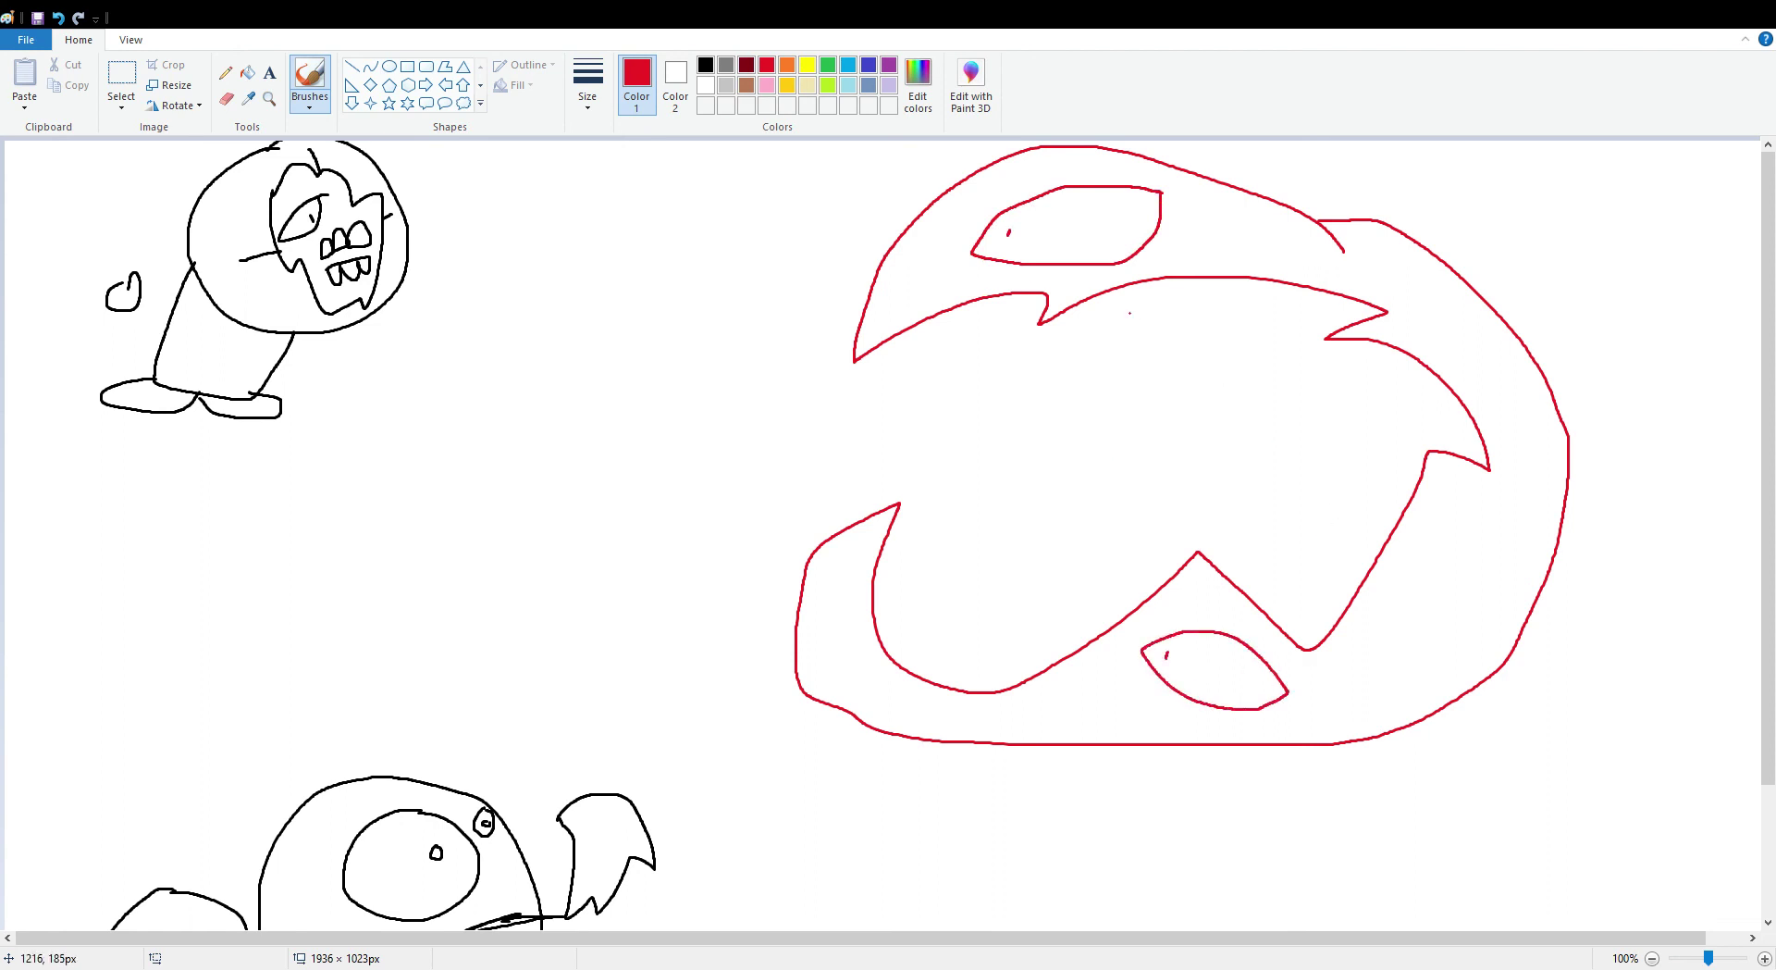
mouse_move(1453, 313)
mouse_down()
mouse_move(1396, 274)
mouse_move(1381, 285)
mouse_move(1448, 302)
mouse_up()
- Brush a tilted top hat on the monster's upper back and fill its brim and crown with red
mouse_move(1401, 207)
mouse_down()
mouse_move(1540, 295)
mouse_move(1558, 248)
mouse_move(1408, 178)
mouse_move(1402, 209)
mouse_move(1575, 157)
mouse_move(1623, 205)
mouse_move(1532, 238)
mouse_up()
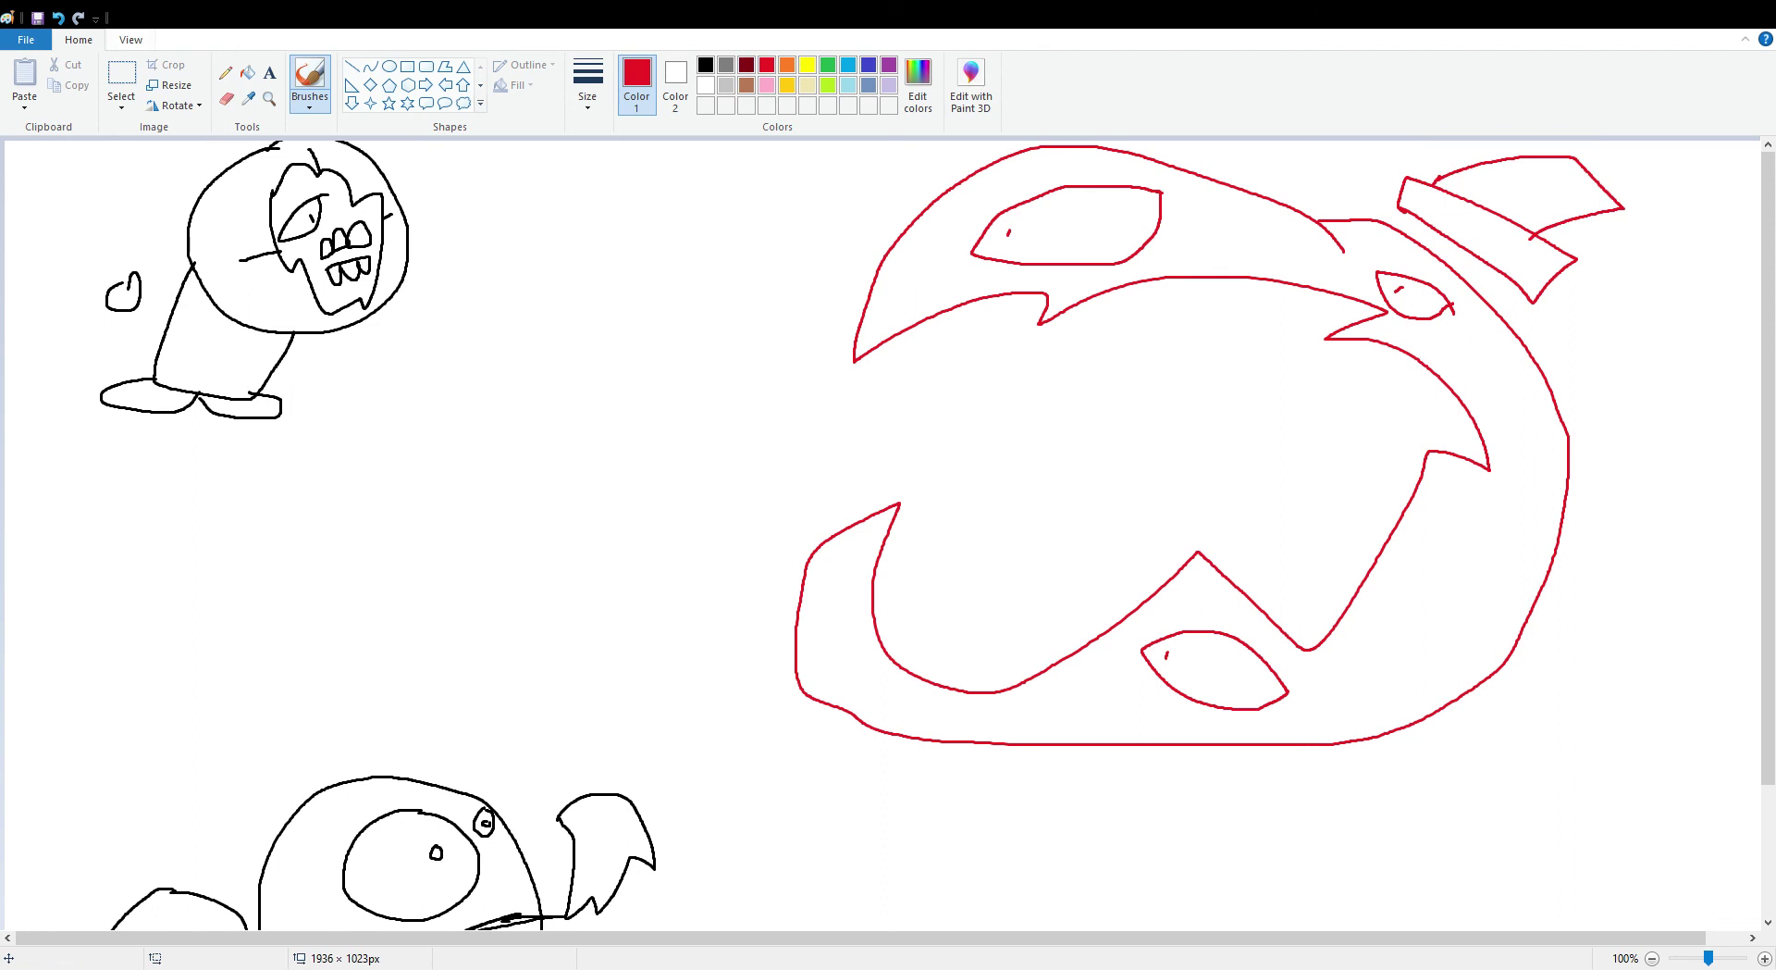
click(247, 72)
click(1517, 185)
click(1489, 250)
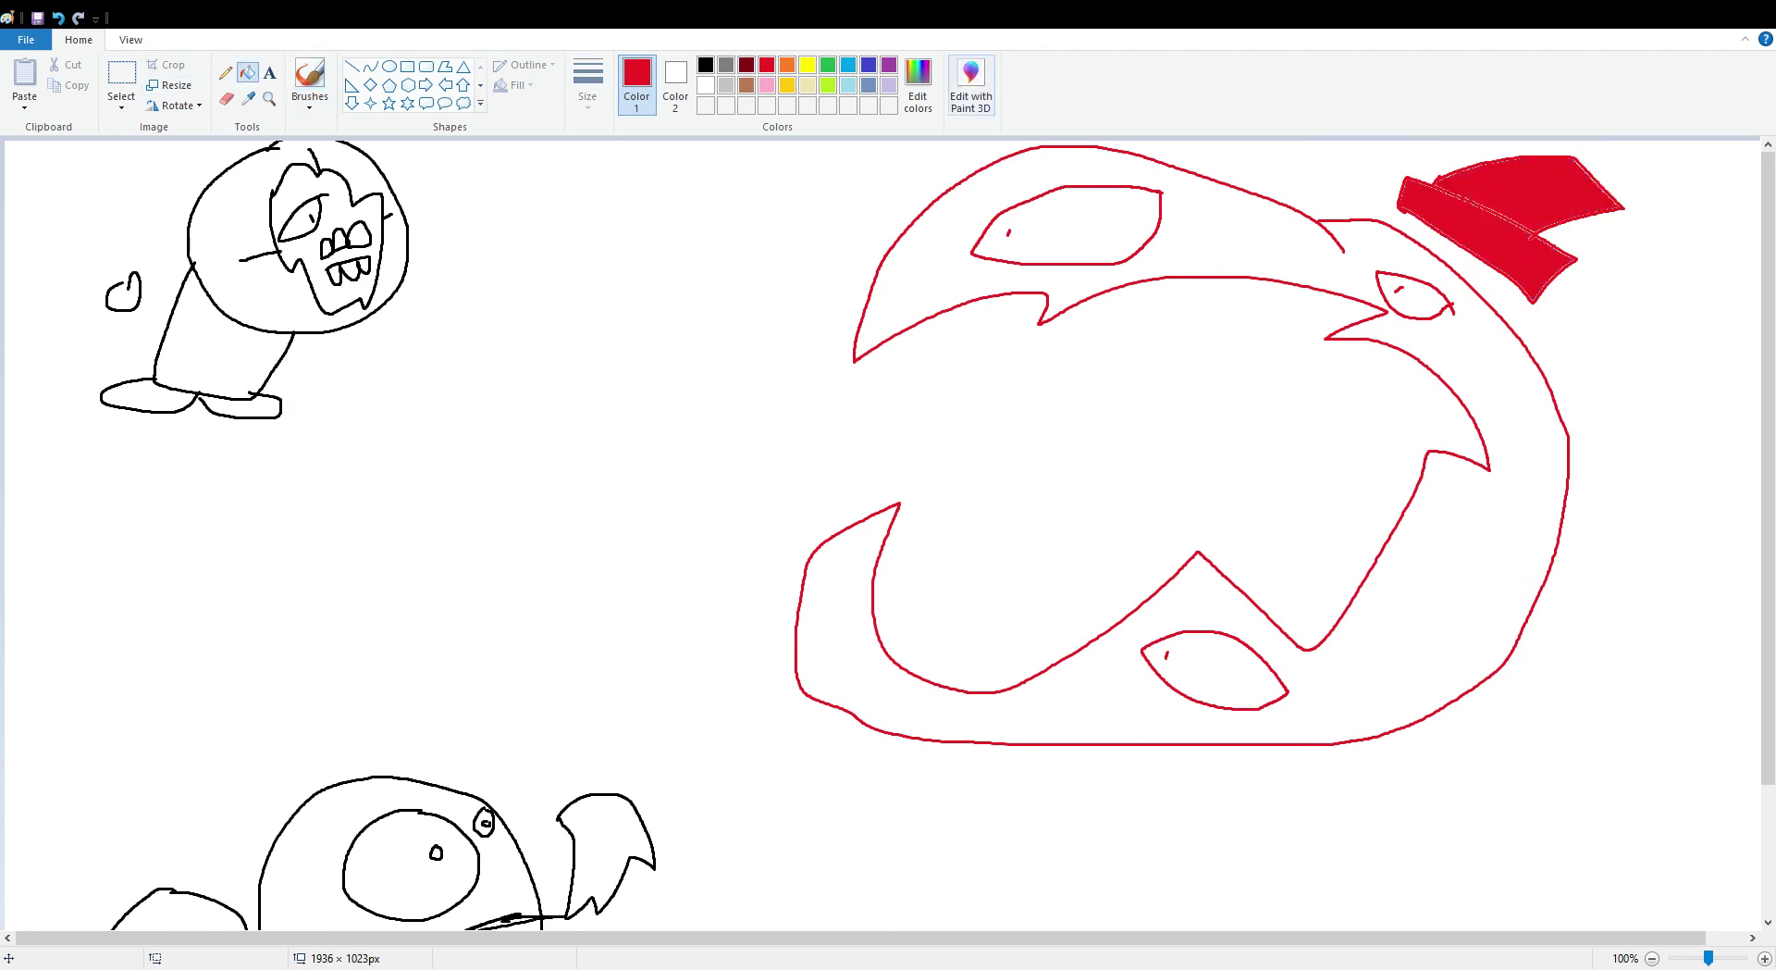
click(310, 81)
scroll(1398, 616, down, 3)
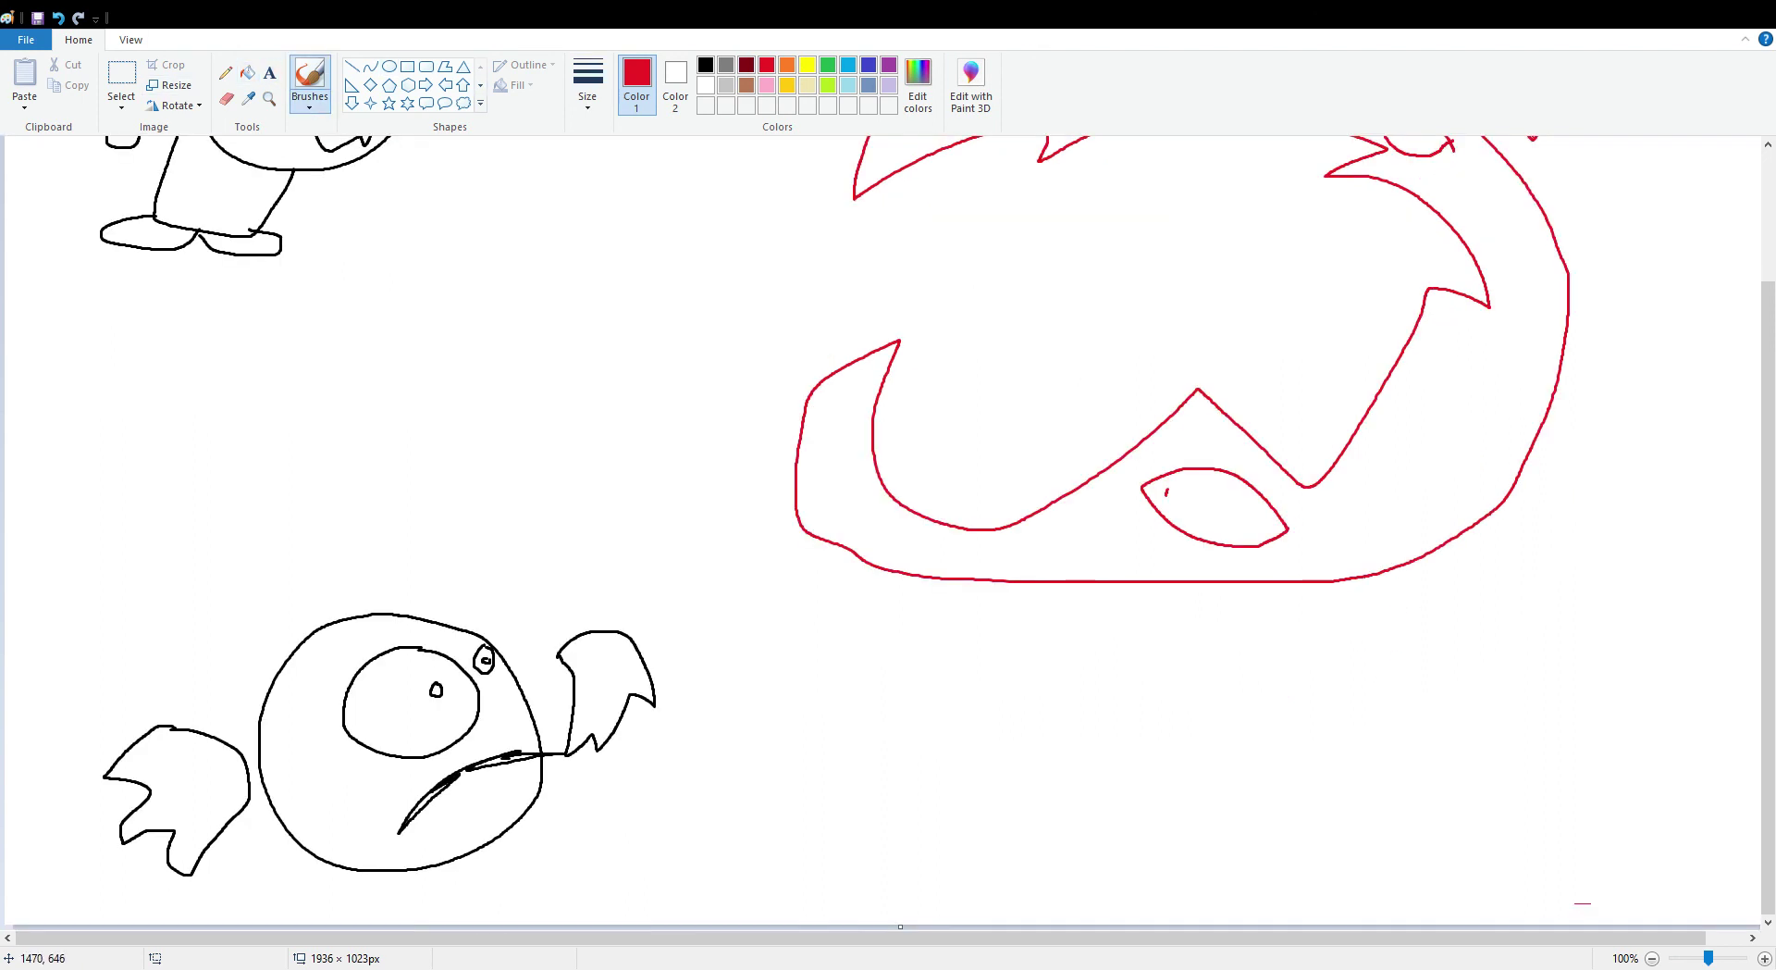
- Brush the monster's curved body outline and a clawed hand below its head, plus a wavy tongue inside its mouth
mouse_move(1374, 574)
mouse_down()
mouse_move(1626, 725)
mouse_move(1531, 893)
mouse_move(1435, 913)
mouse_up()
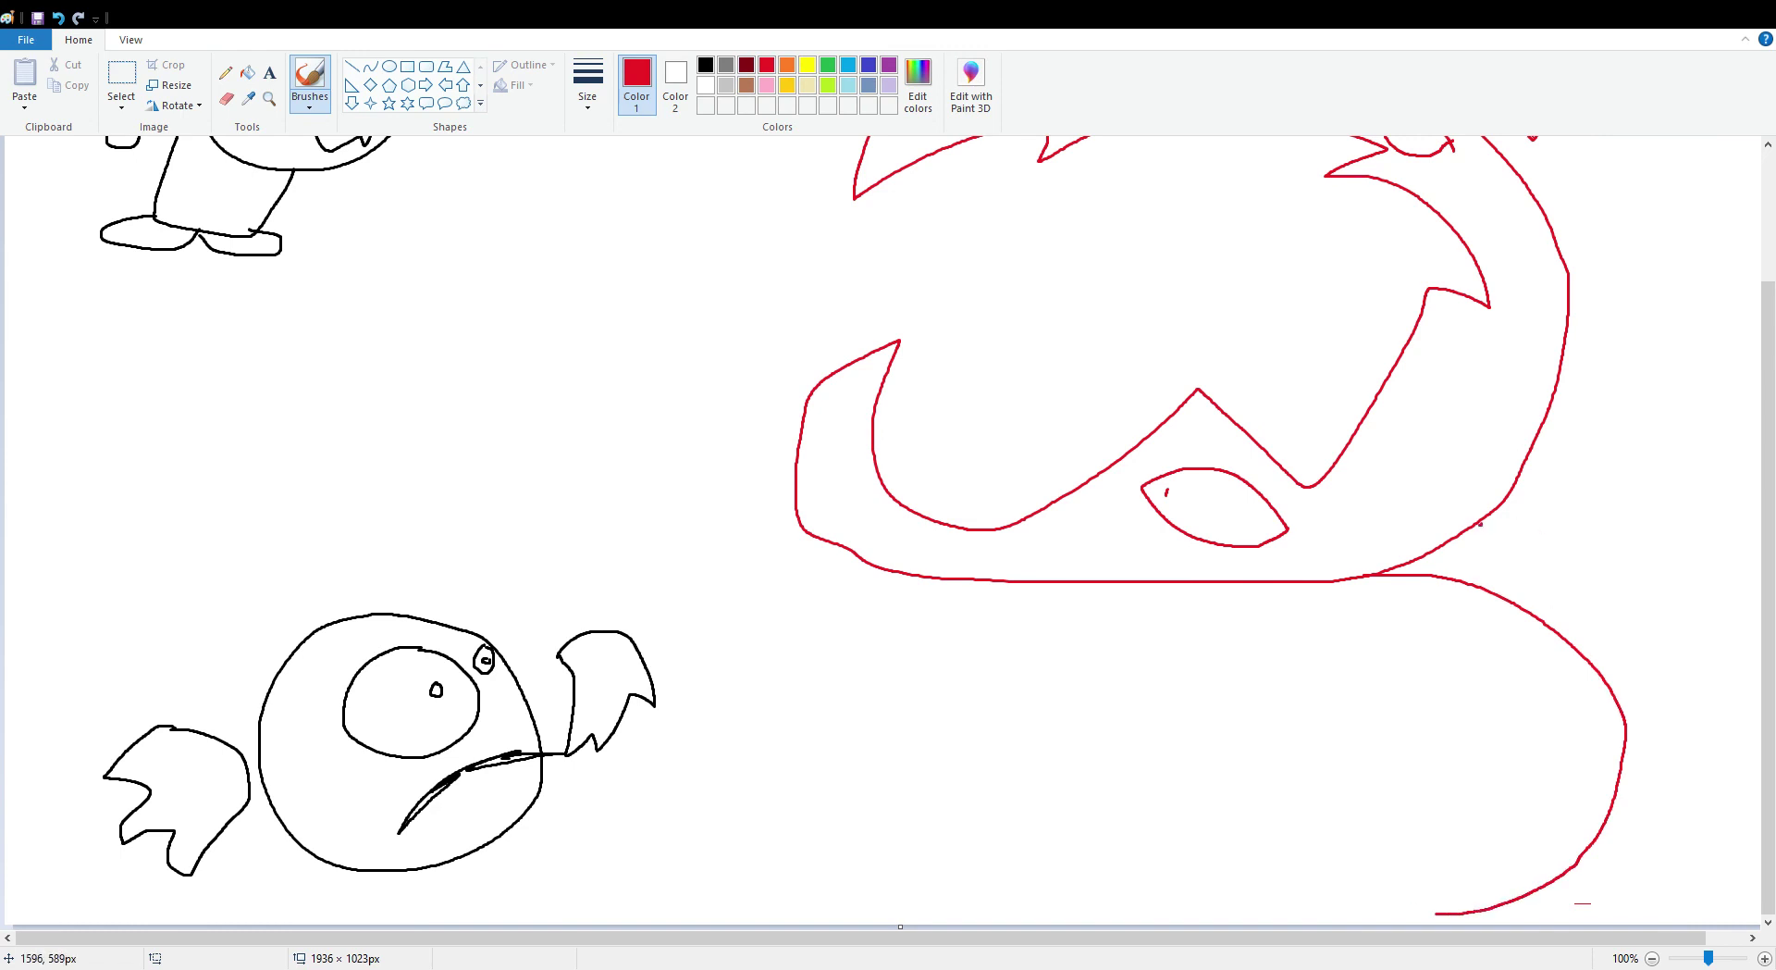
drag(1481, 524, 1761, 672)
drag(1437, 913, 1401, 924)
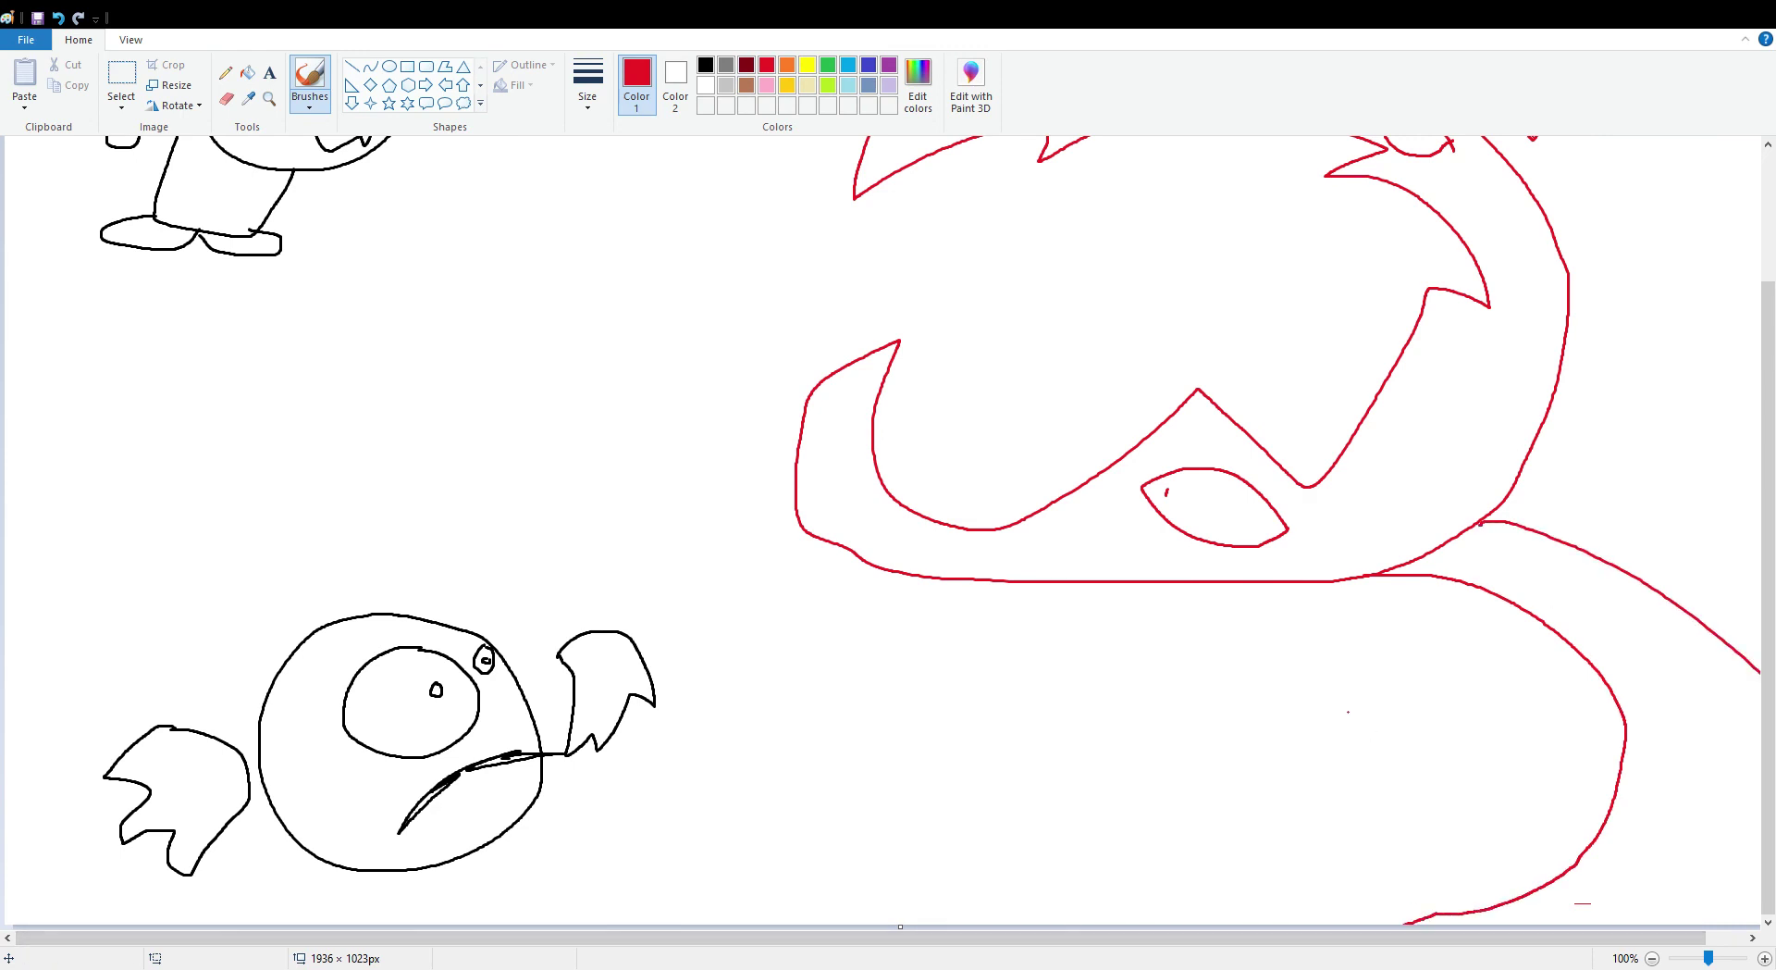
mouse_move(1051, 638)
mouse_down()
mouse_move(1169, 772)
mouse_move(1136, 822)
mouse_move(918, 796)
mouse_move(964, 750)
mouse_move(878, 688)
mouse_move(983, 666)
mouse_move(1012, 686)
mouse_move(948, 620)
mouse_move(1055, 639)
mouse_up()
scroll(850, 487, up, 2)
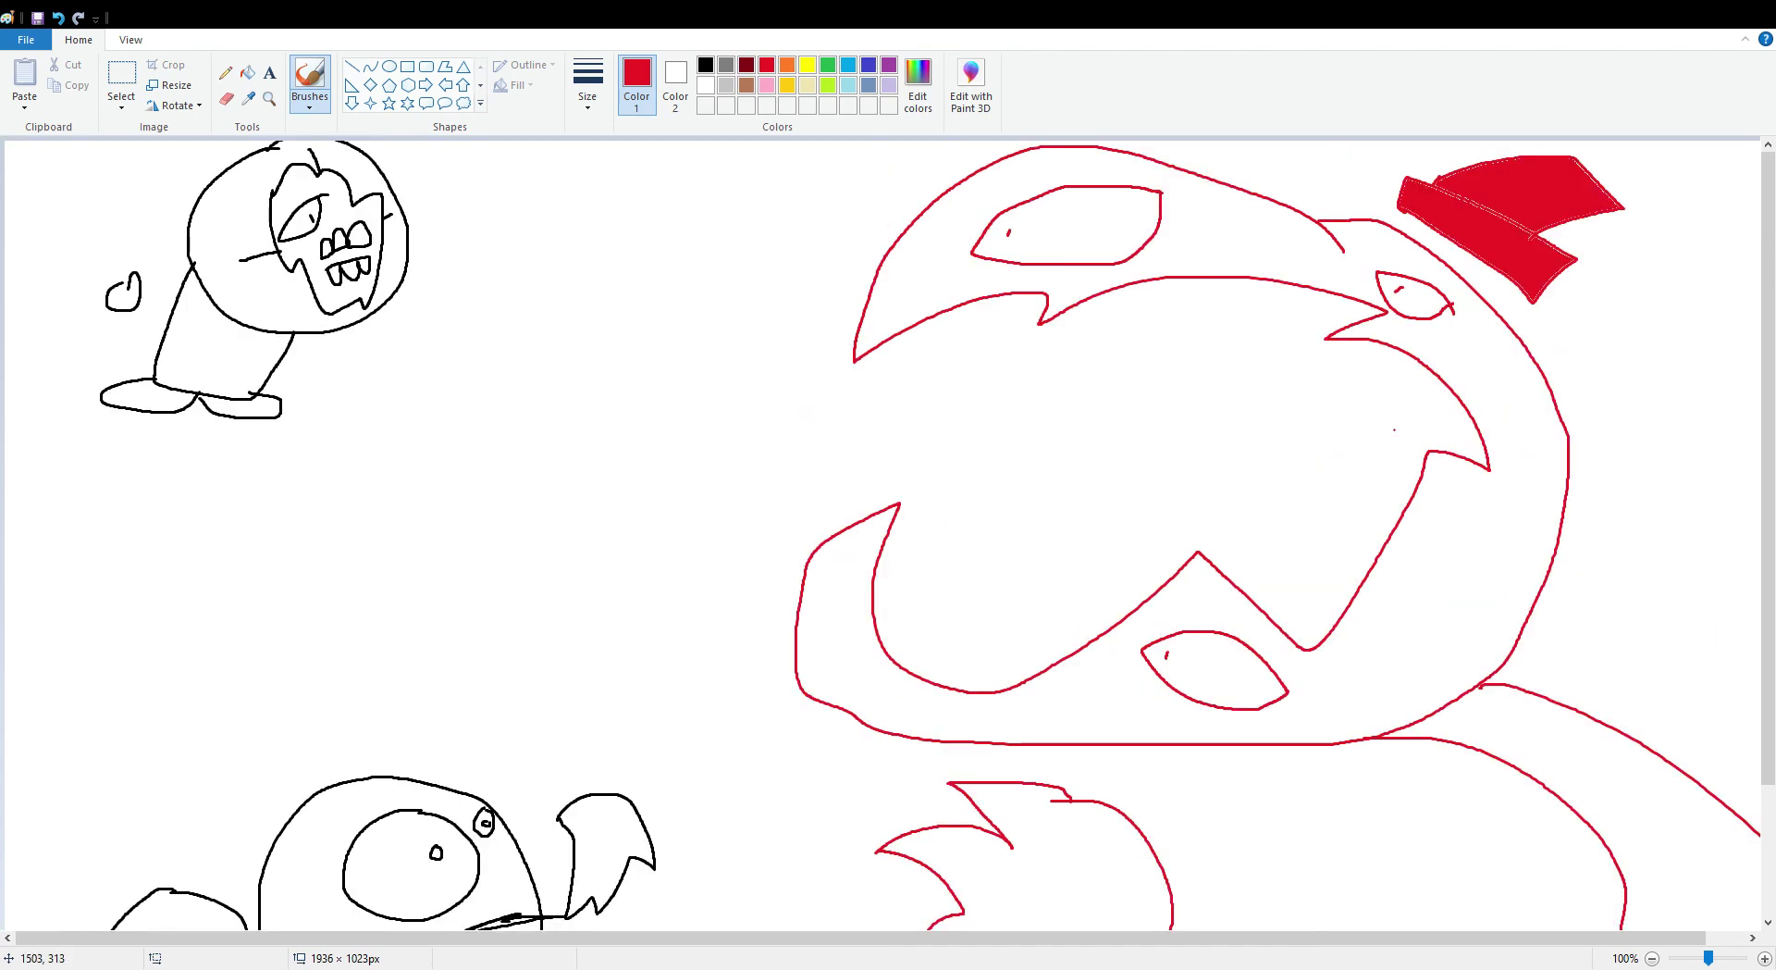
mouse_move(1308, 647)
mouse_down()
mouse_move(1321, 613)
mouse_move(1117, 408)
mouse_move(985, 499)
mouse_move(937, 393)
mouse_move(1060, 395)
mouse_move(1177, 351)
mouse_move(1253, 392)
mouse_move(1364, 573)
mouse_up()
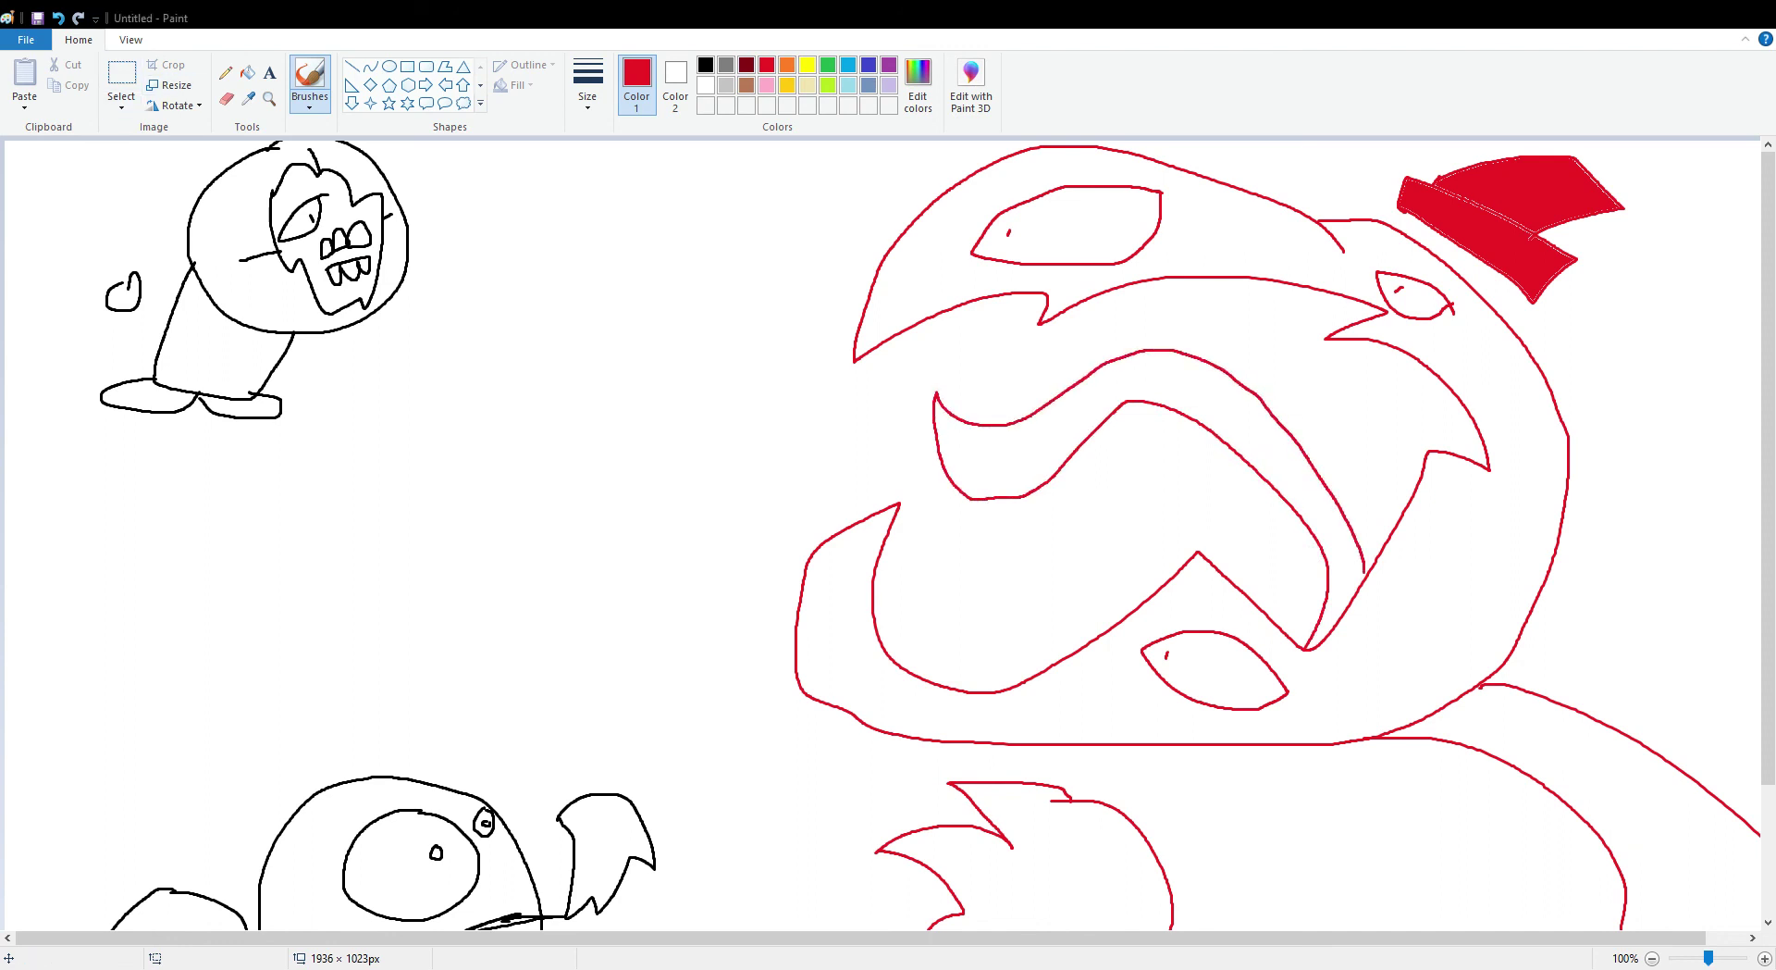
- Select the upper black creature, move it closer to the monster and flip it horizontally so it faces away
click(121, 79)
drag(442, 437, 38, 140)
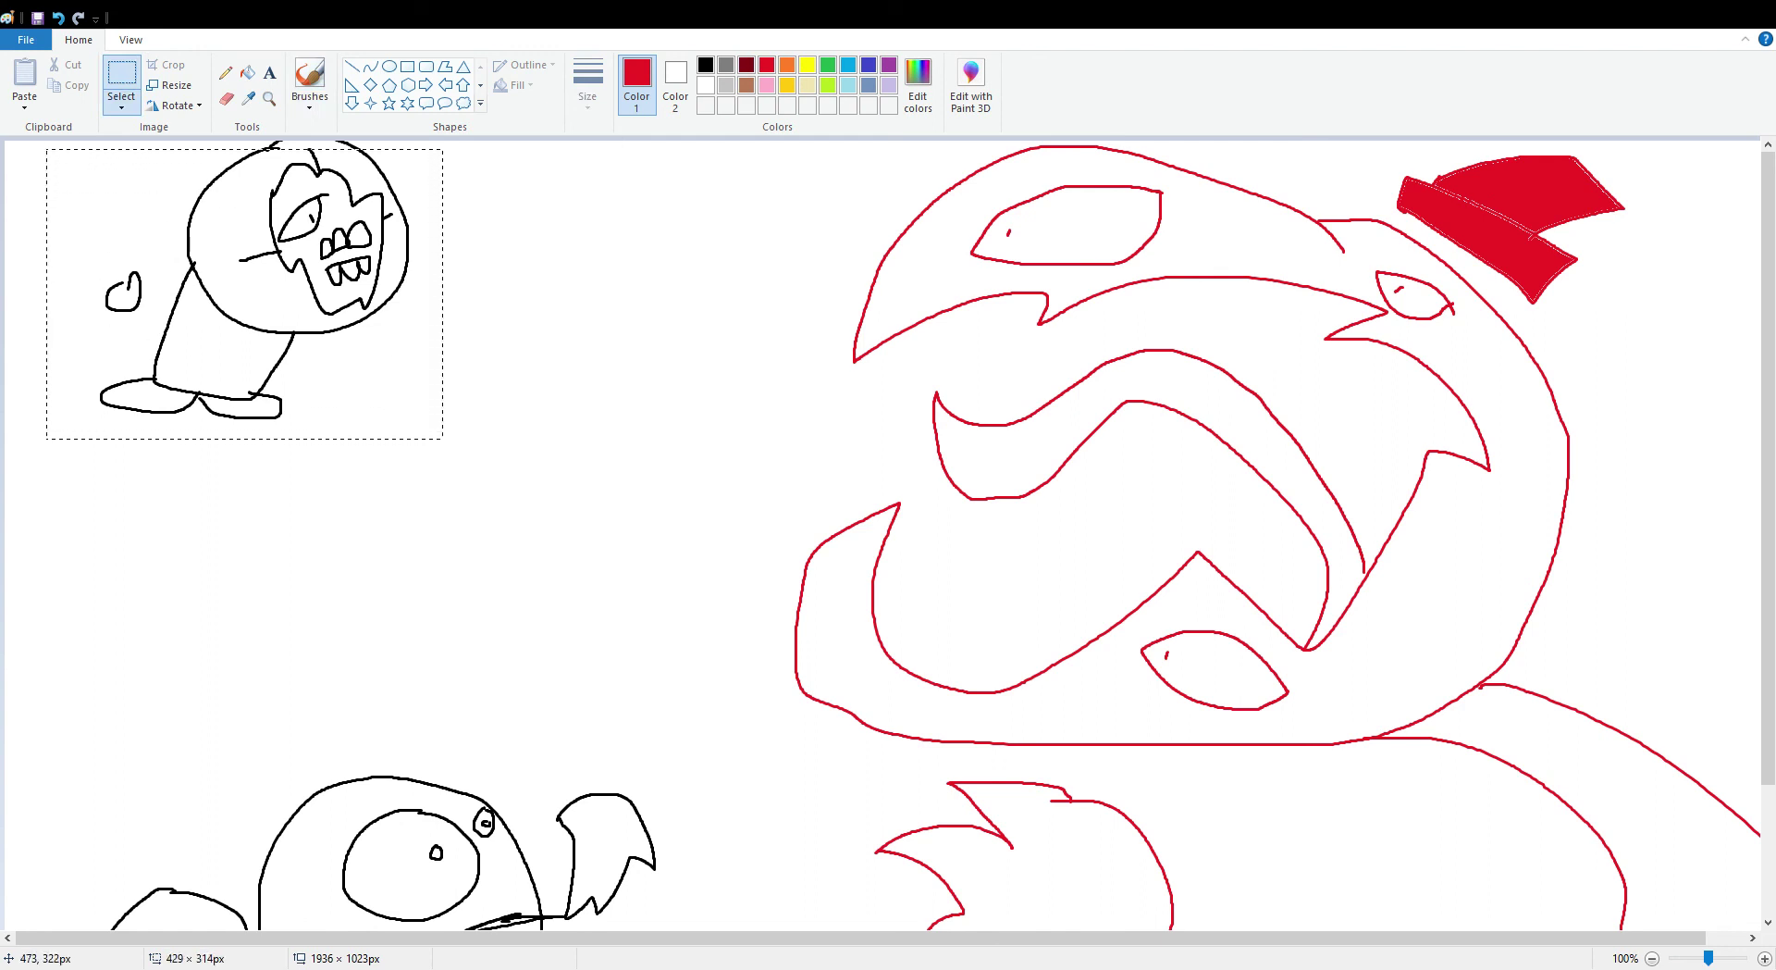
mouse_move(234, 317)
mouse_down()
mouse_move(335, 373)
mouse_move(396, 468)
mouse_move(470, 509)
mouse_move(313, 438)
mouse_move(295, 476)
mouse_move(379, 453)
mouse_move(480, 695)
mouse_move(507, 395)
mouse_up()
click(175, 106)
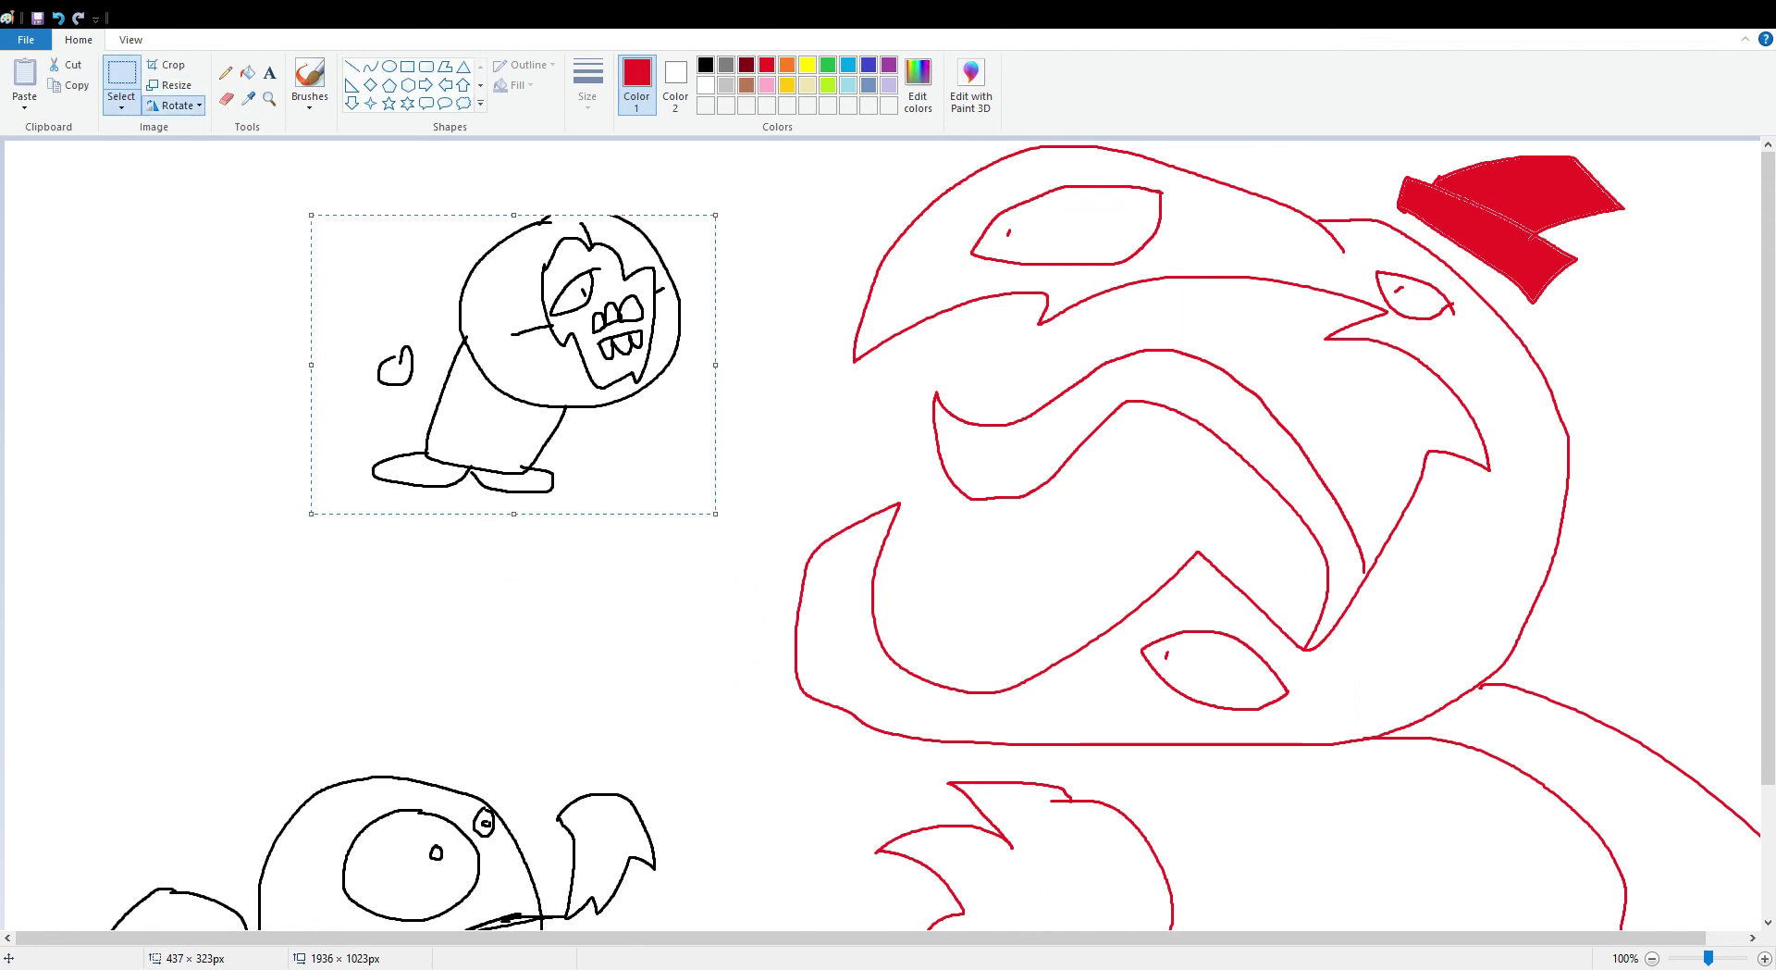
click(197, 212)
mouse_move(629, 337)
mouse_down()
mouse_move(644, 373)
mouse_move(662, 344)
mouse_up()
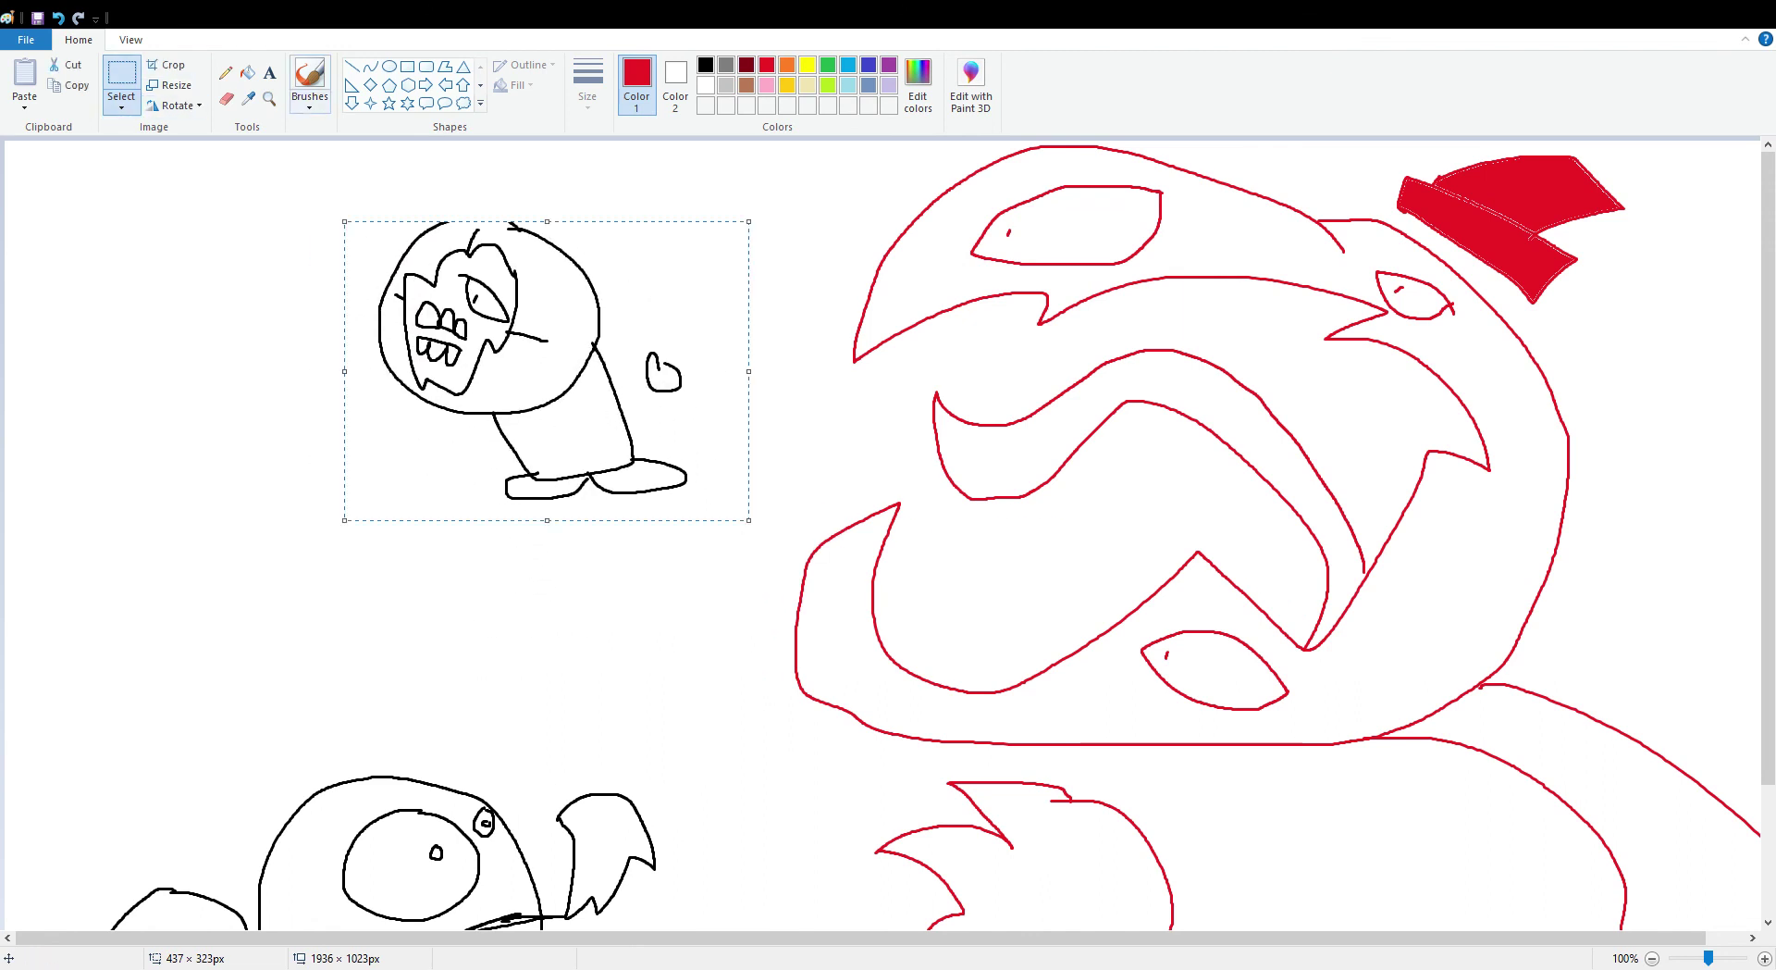
- Brush in the missing top of the flipped creature's head in black and add a small round hand beside its body
click(310, 82)
click(705, 64)
drag(446, 220, 504, 213)
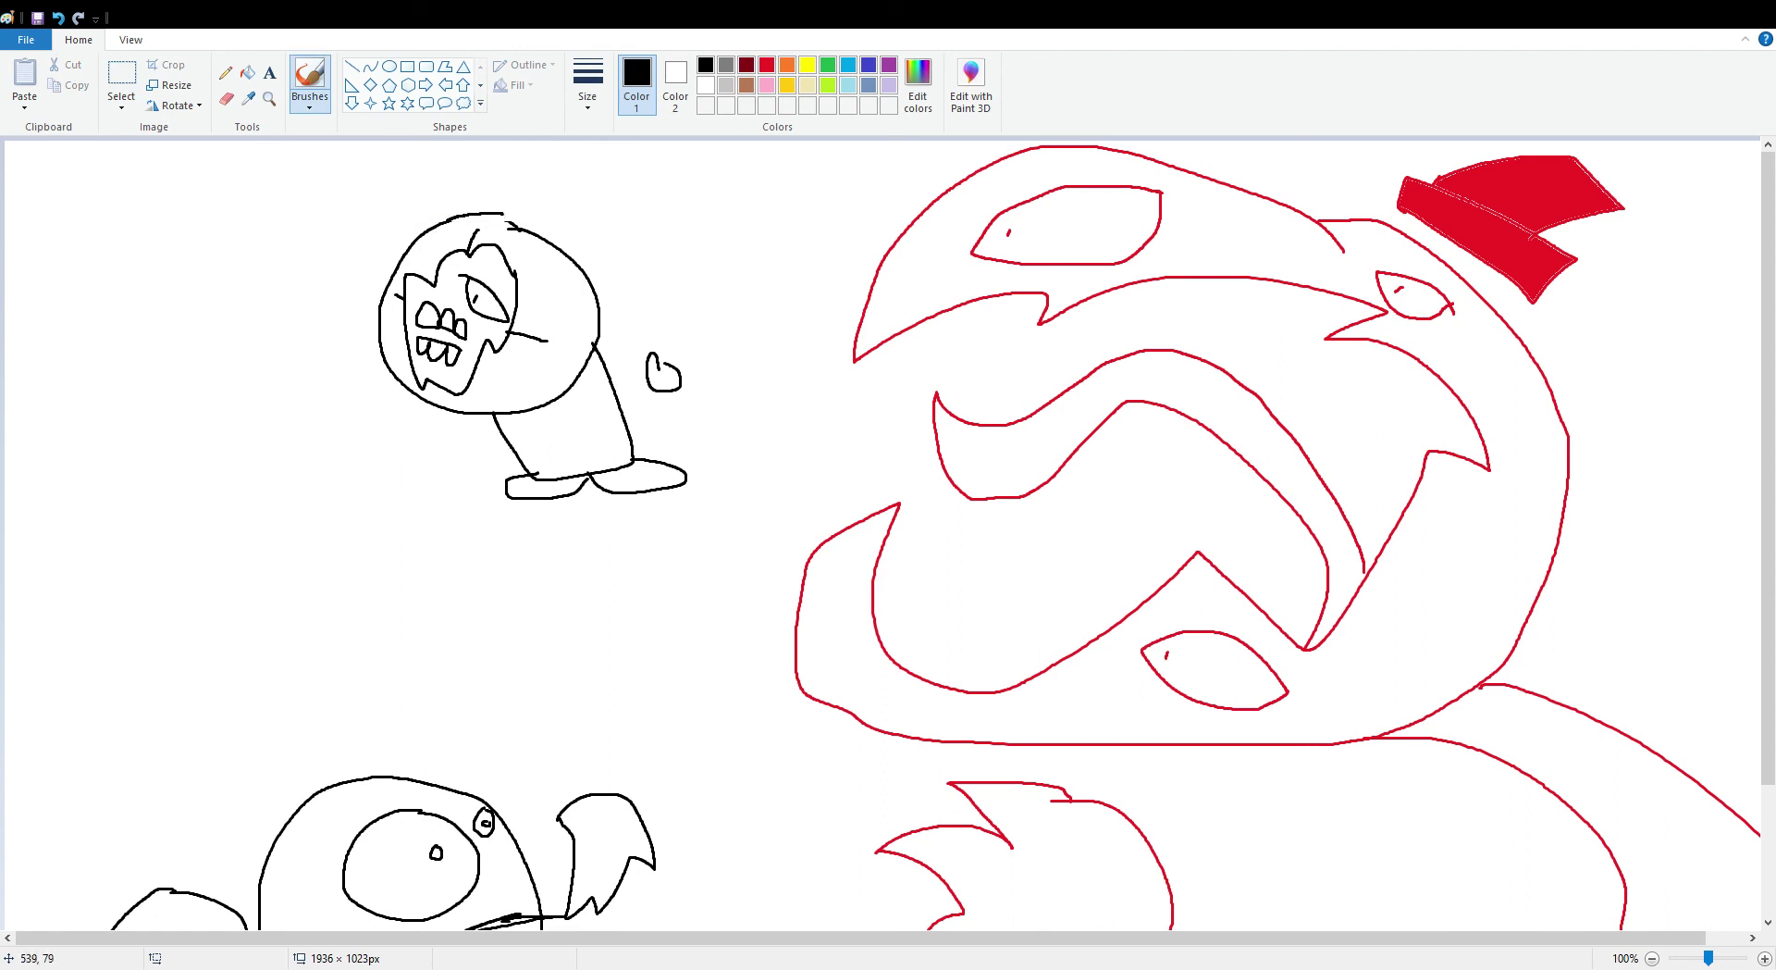
drag(475, 433, 474, 454)
- Brush a small red creature behind the flipped one, with two large wings, an open jagged mouth, small hands and long feet
click(766, 63)
mouse_move(271, 516)
mouse_down()
mouse_move(245, 610)
mouse_move(301, 559)
mouse_move(81, 546)
mouse_move(223, 559)
mouse_move(282, 410)
mouse_move(324, 498)
mouse_move(280, 509)
mouse_up()
scroll(281, 573, down, 3)
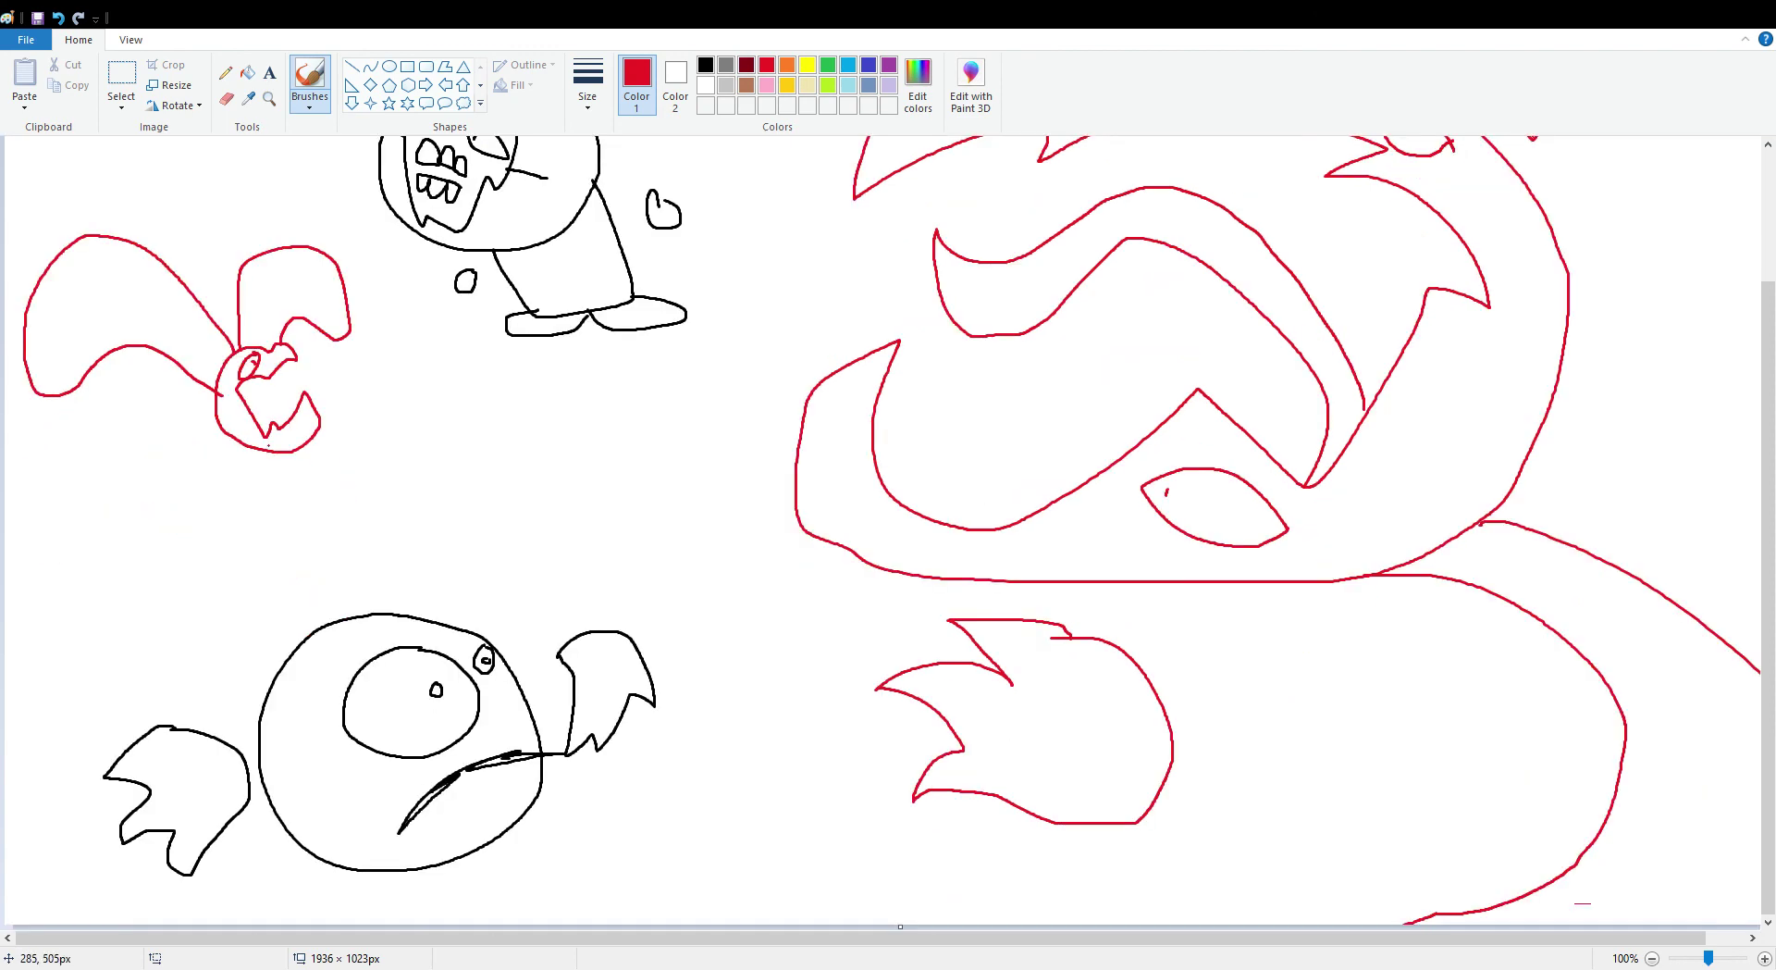
mouse_move(269, 446)
mouse_down()
mouse_move(264, 489)
mouse_move(302, 448)
mouse_move(337, 500)
mouse_move(393, 505)
mouse_move(342, 493)
mouse_up()
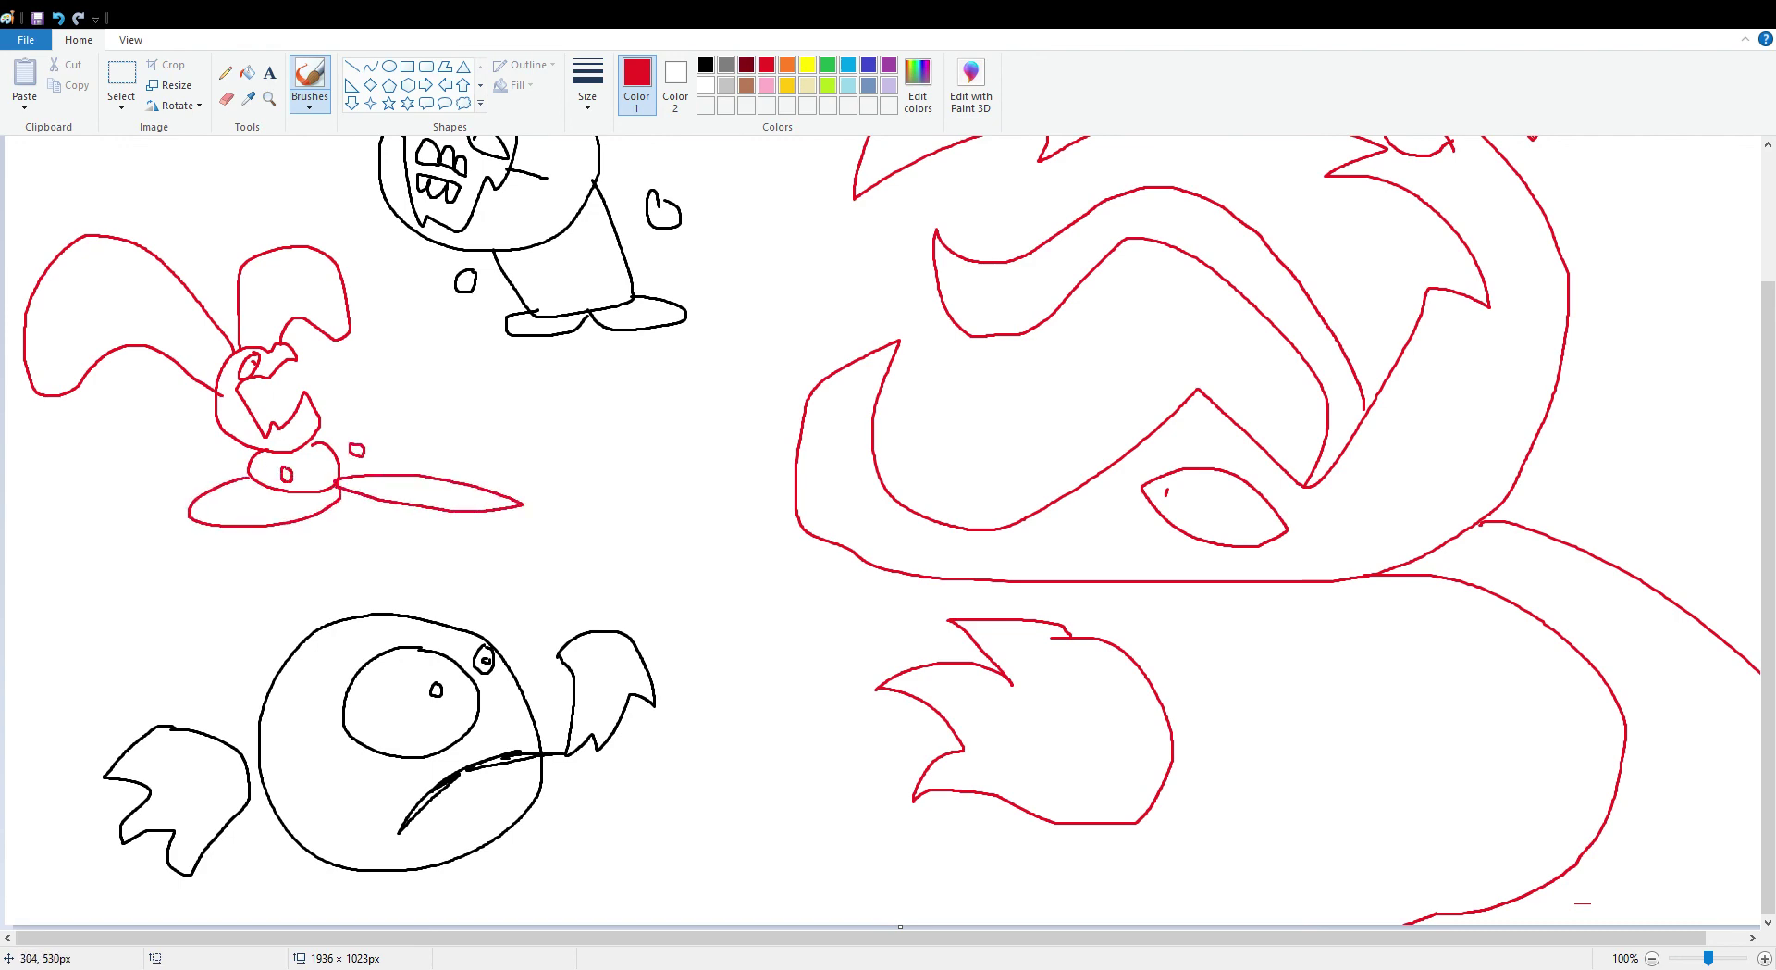
- Select the small red creature with a free-form selection, flip it horizontally and move it to the canvas's left edge
scroll(881, 532, up, 3)
click(121, 74)
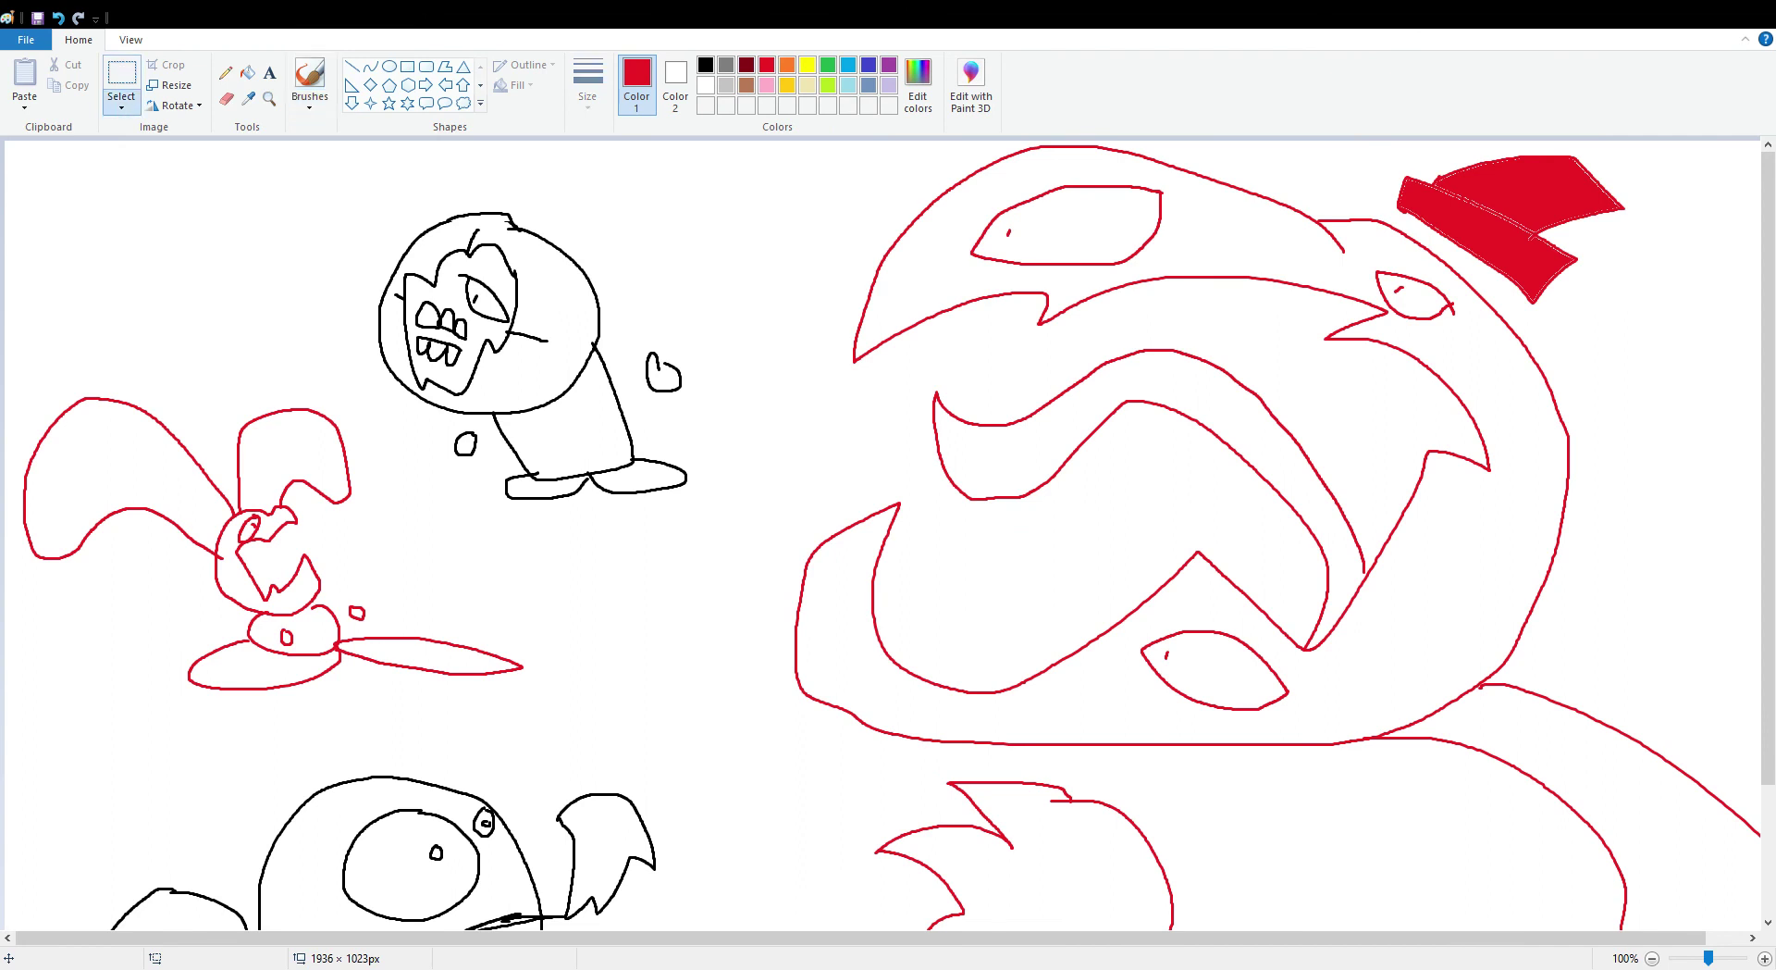
click(121, 107)
click(162, 169)
mouse_move(403, 483)
mouse_down()
mouse_move(364, 445)
mouse_move(4, 388)
mouse_up()
mouse_move(9, 456)
mouse_down()
mouse_move(121, 662)
mouse_move(219, 701)
mouse_move(581, 692)
mouse_move(398, 486)
mouse_up()
mouse_move(292, 534)
mouse_down()
mouse_move(441, 585)
mouse_move(405, 592)
mouse_move(197, 425)
mouse_move(243, 348)
mouse_move(252, 494)
mouse_move(232, 513)
mouse_move(235, 472)
mouse_move(171, 537)
mouse_move(222, 529)
mouse_up()
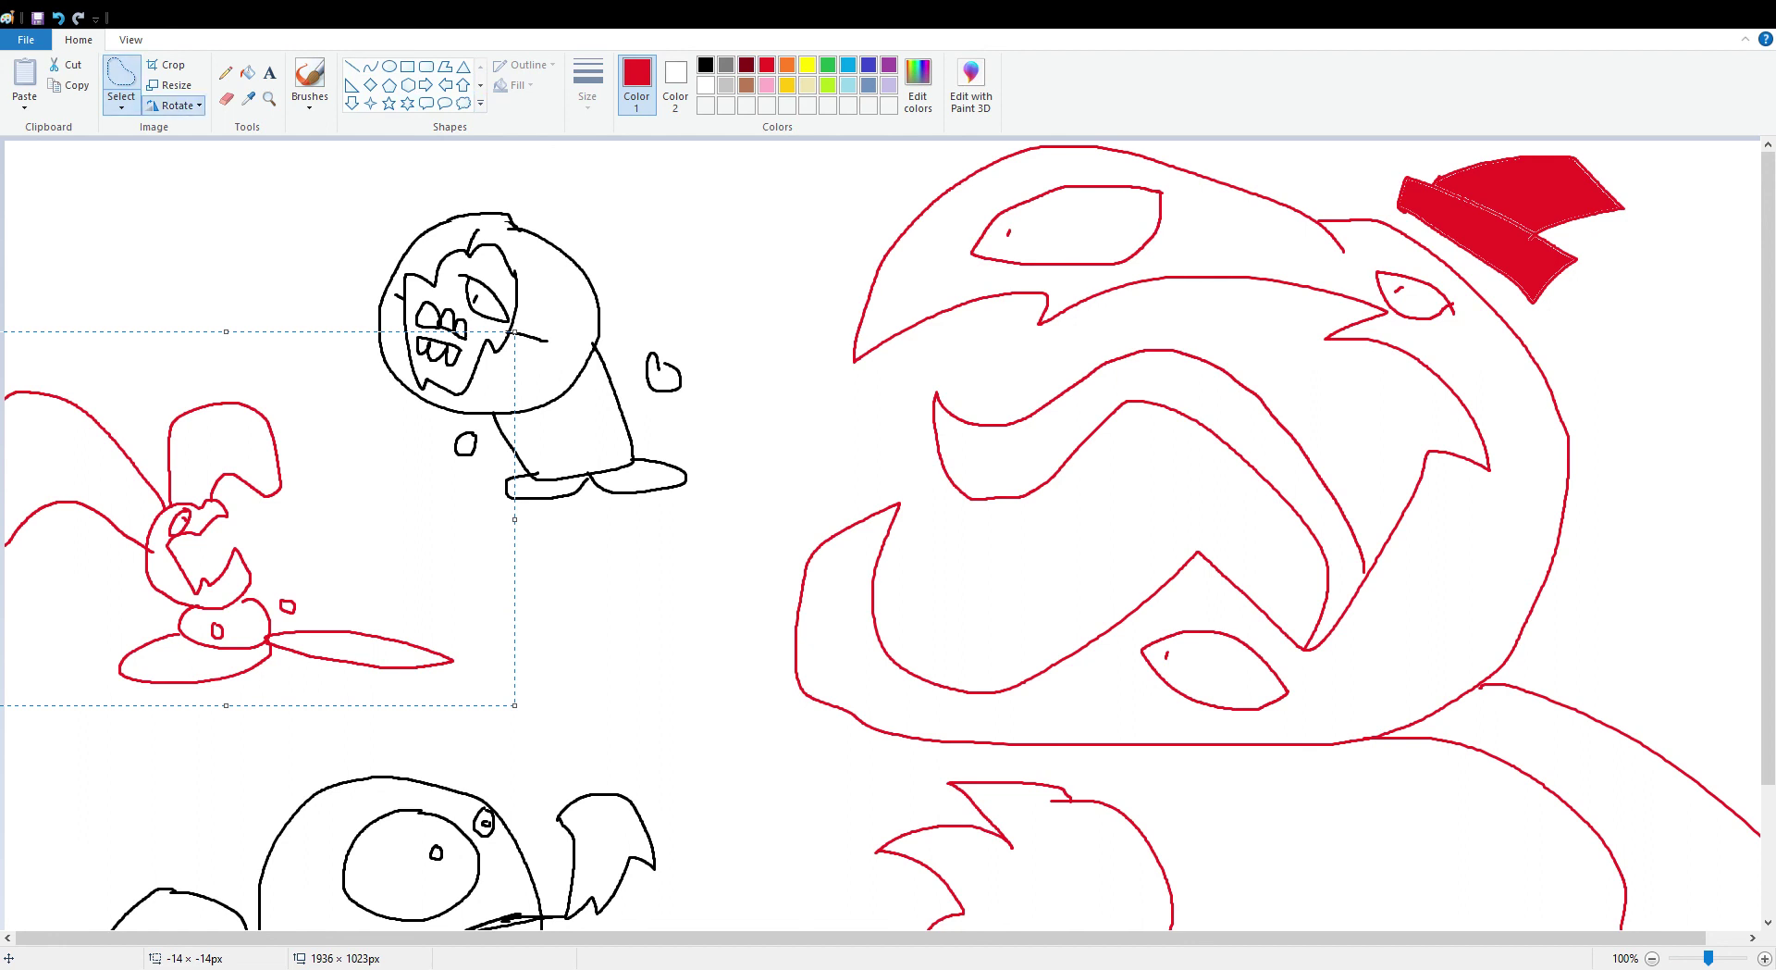
click(196, 209)
mouse_move(260, 587)
mouse_down()
mouse_move(153, 566)
mouse_move(88, 585)
mouse_move(89, 604)
mouse_up()
- Brush a black pointing finger onto the upper black creature's small hand, aimed at the small red creature
click(310, 74)
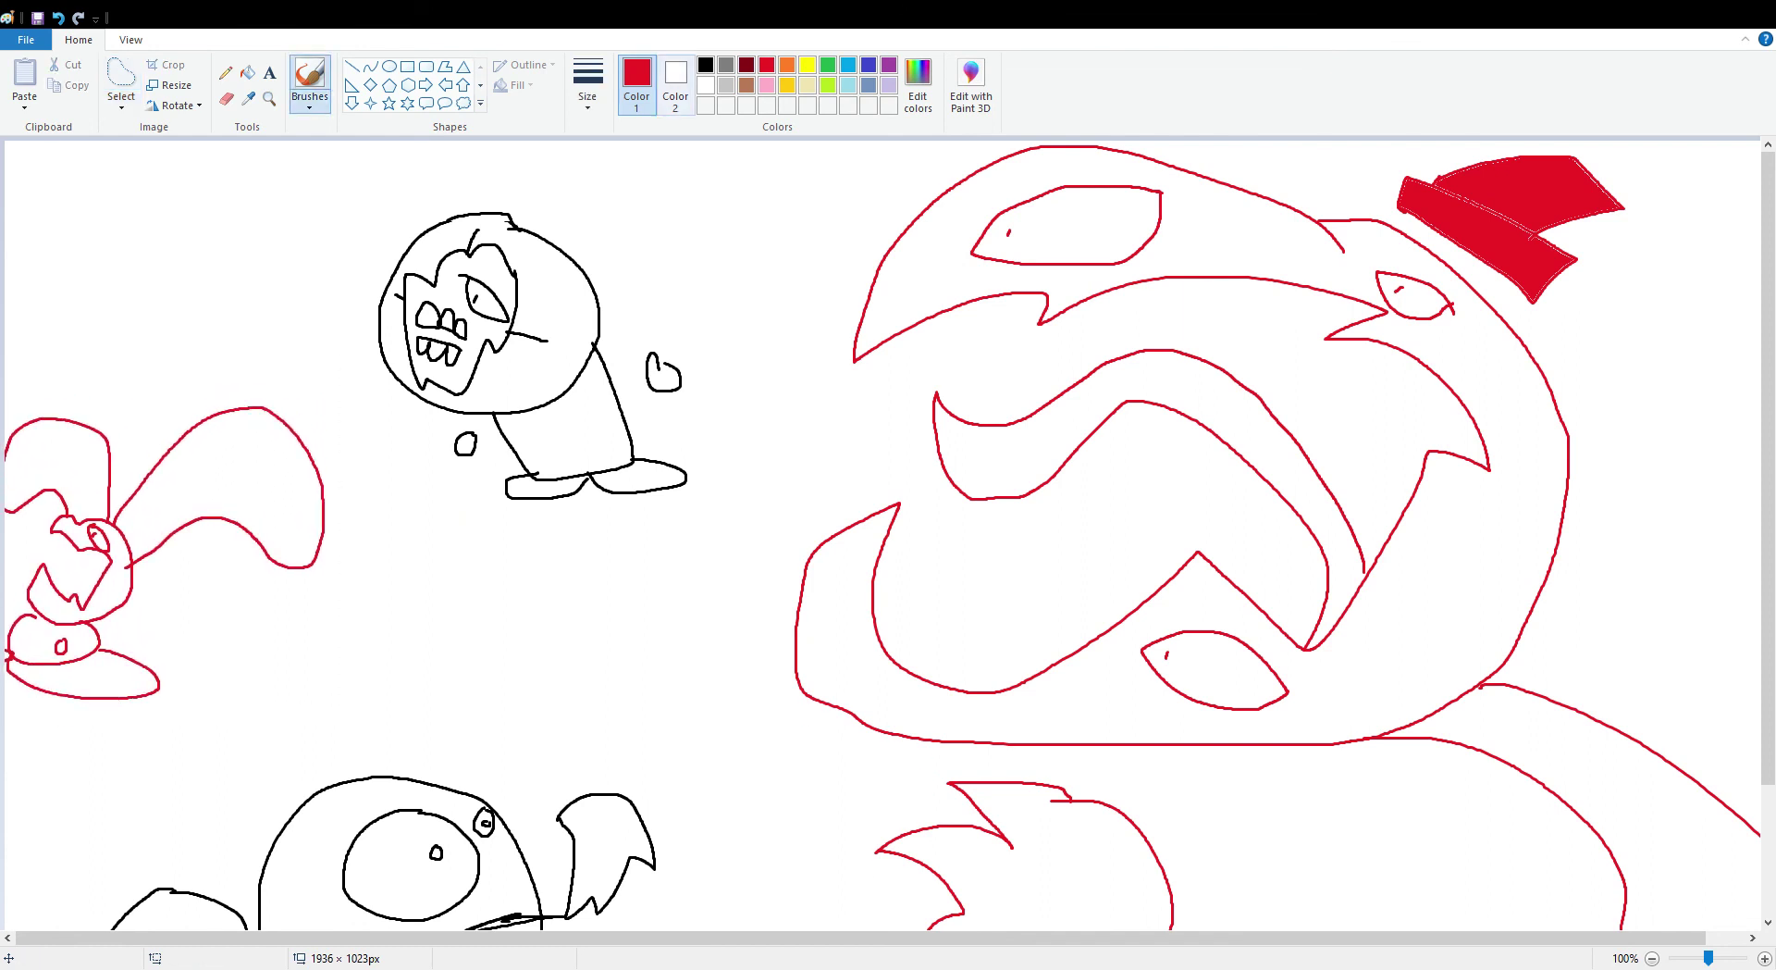
click(706, 65)
drag(472, 433, 392, 438)
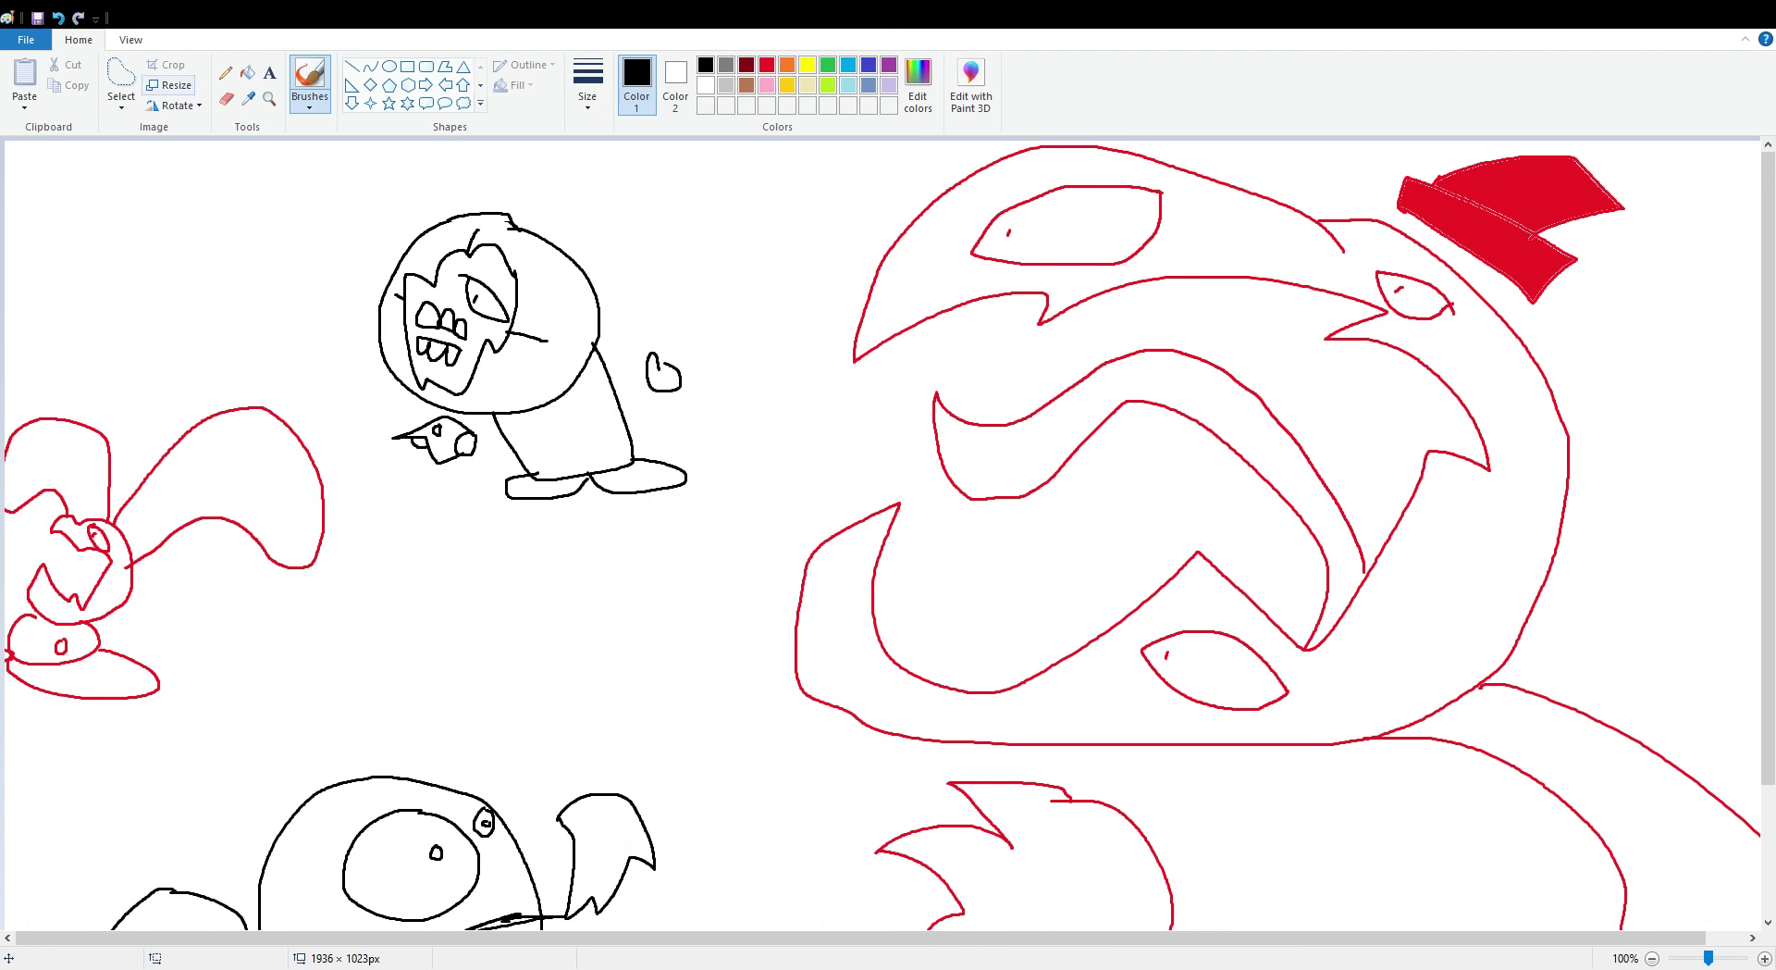
- Cut away the end of the small red creature's foot and brush a jagged red edge over the gap
click(121, 76)
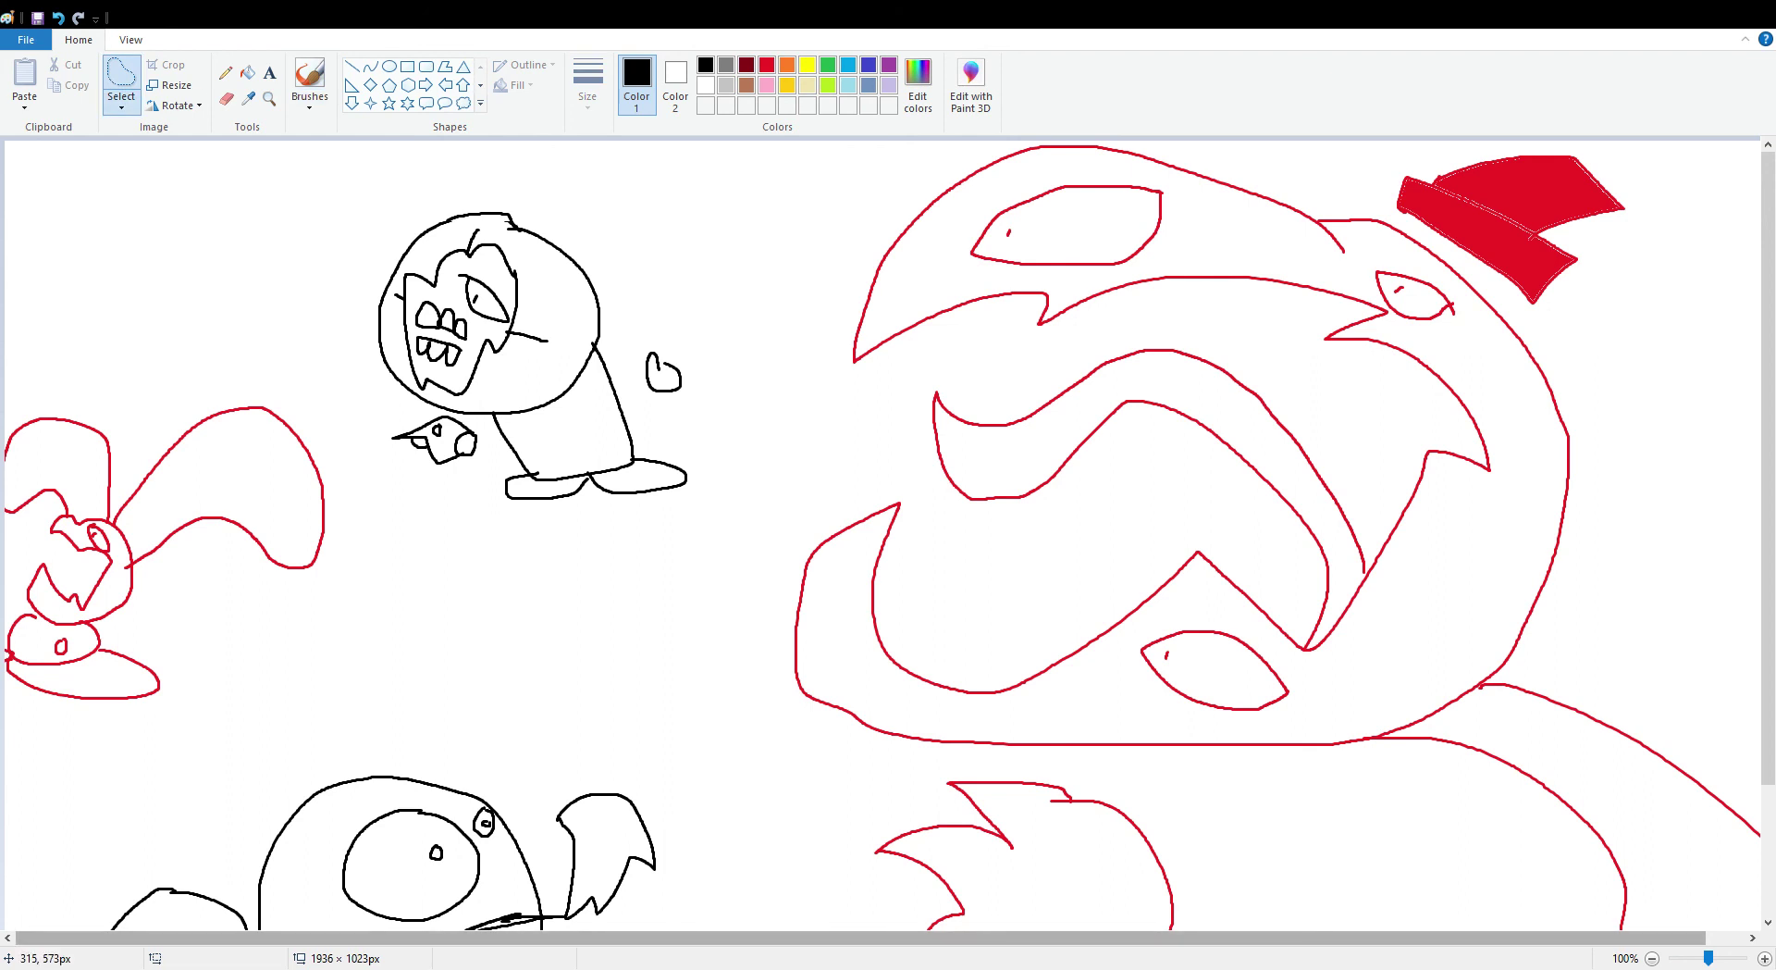
mouse_move(5, 758)
mouse_down()
mouse_move(298, 655)
mouse_move(342, 483)
mouse_move(292, 654)
mouse_move(5, 689)
mouse_up()
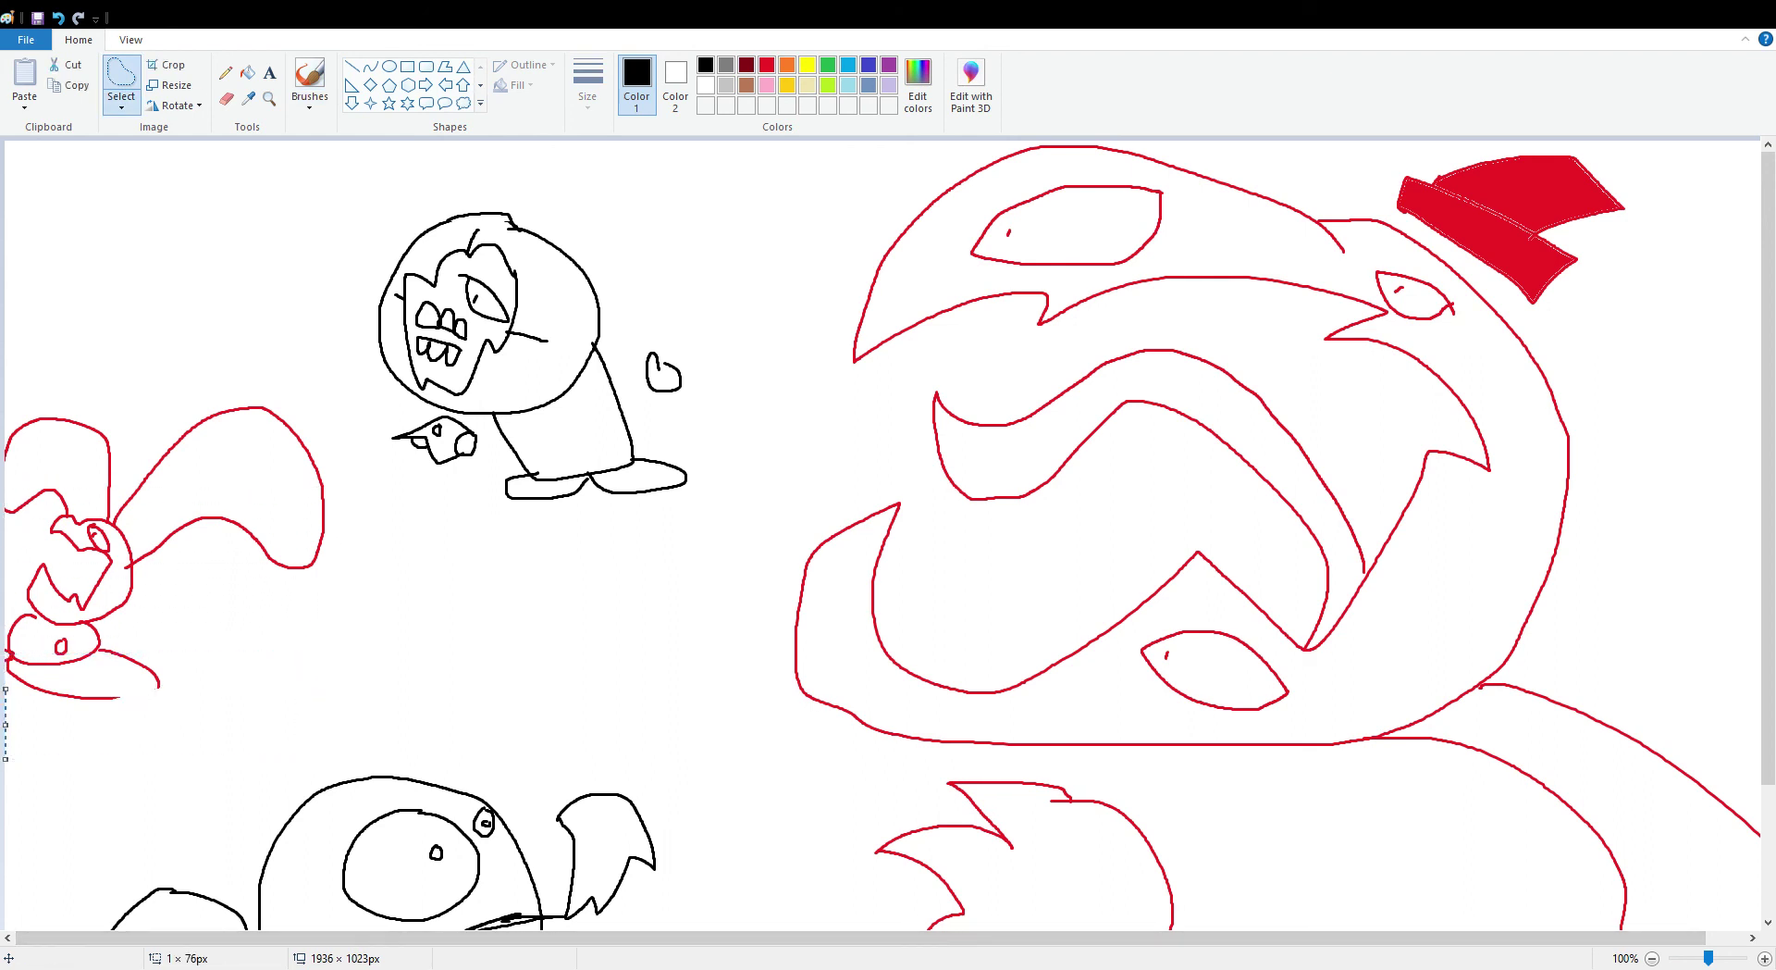
click(310, 74)
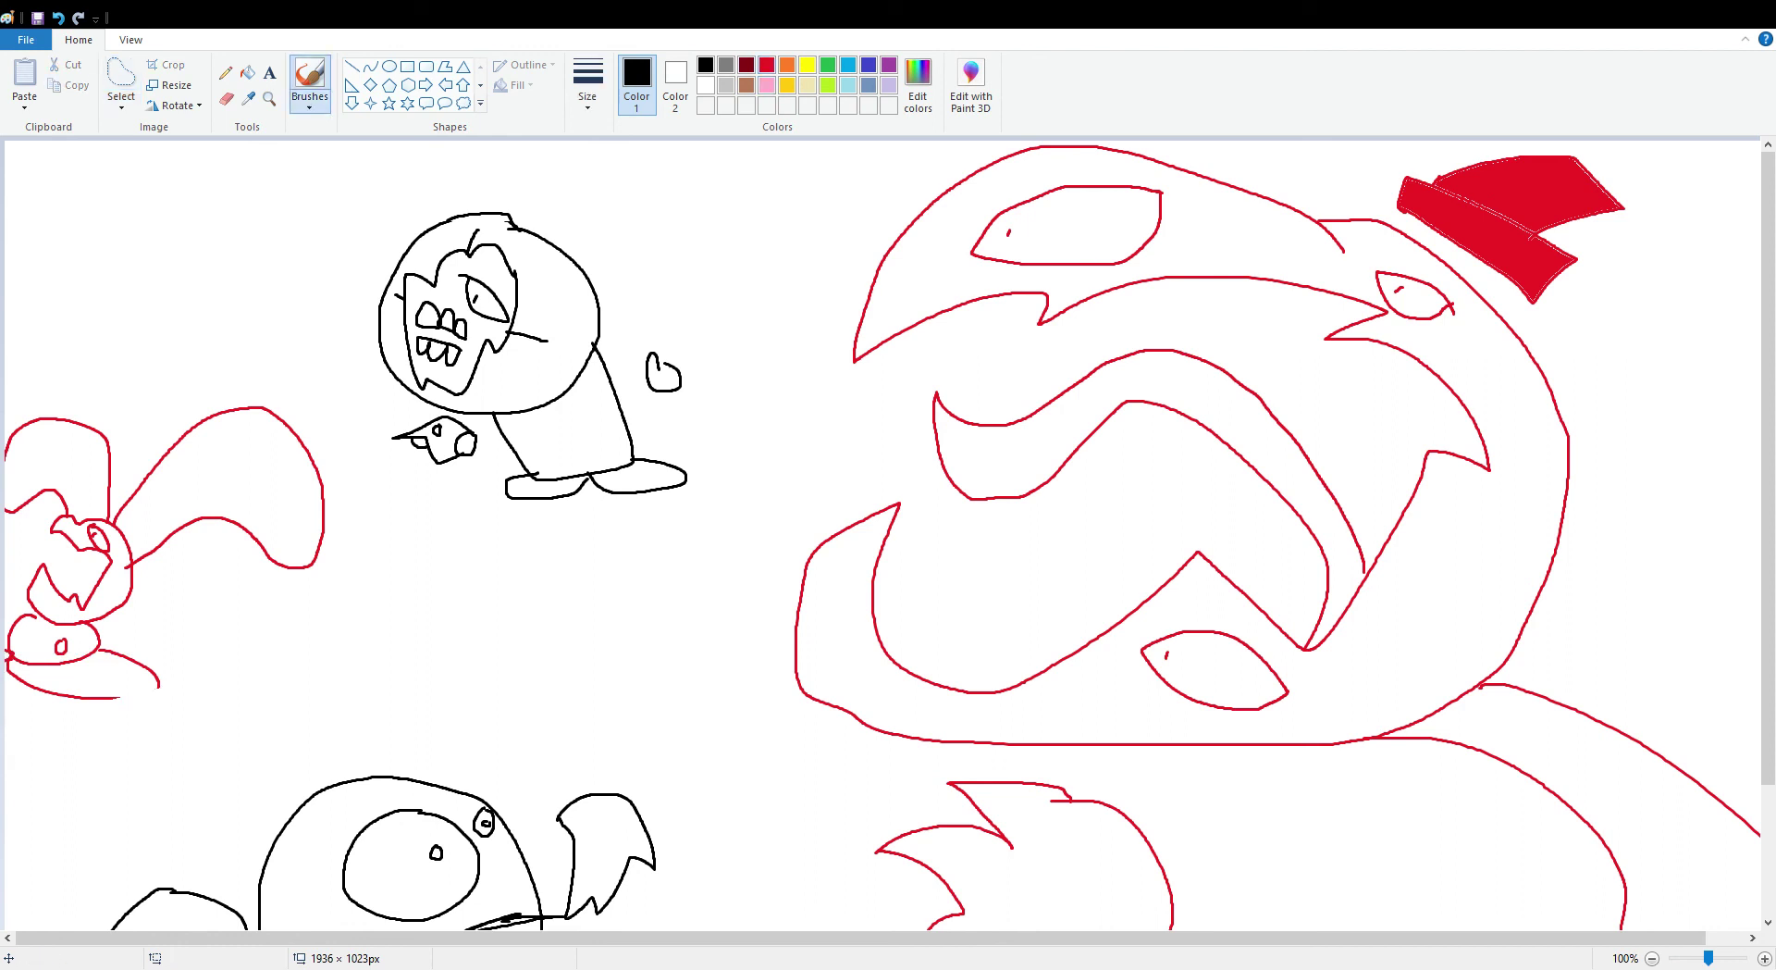
click(767, 64)
- Fill the small red creature's wings, head, body and foot with red
click(247, 72)
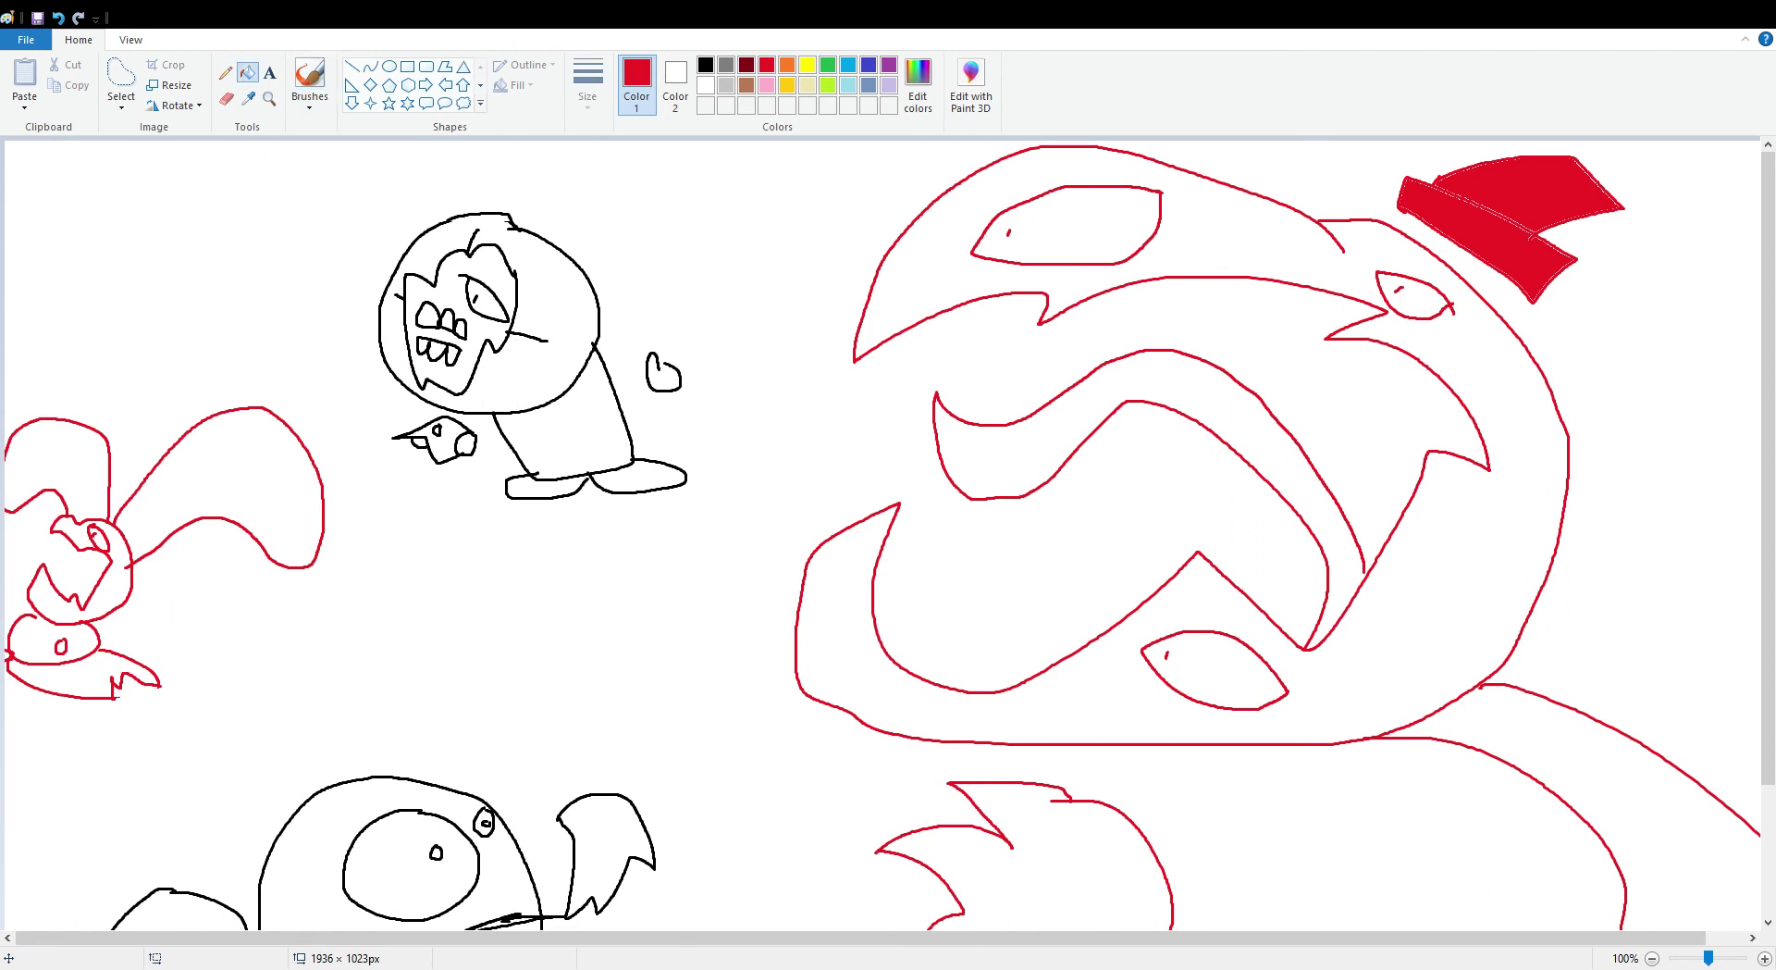
click(259, 481)
click(84, 573)
click(56, 462)
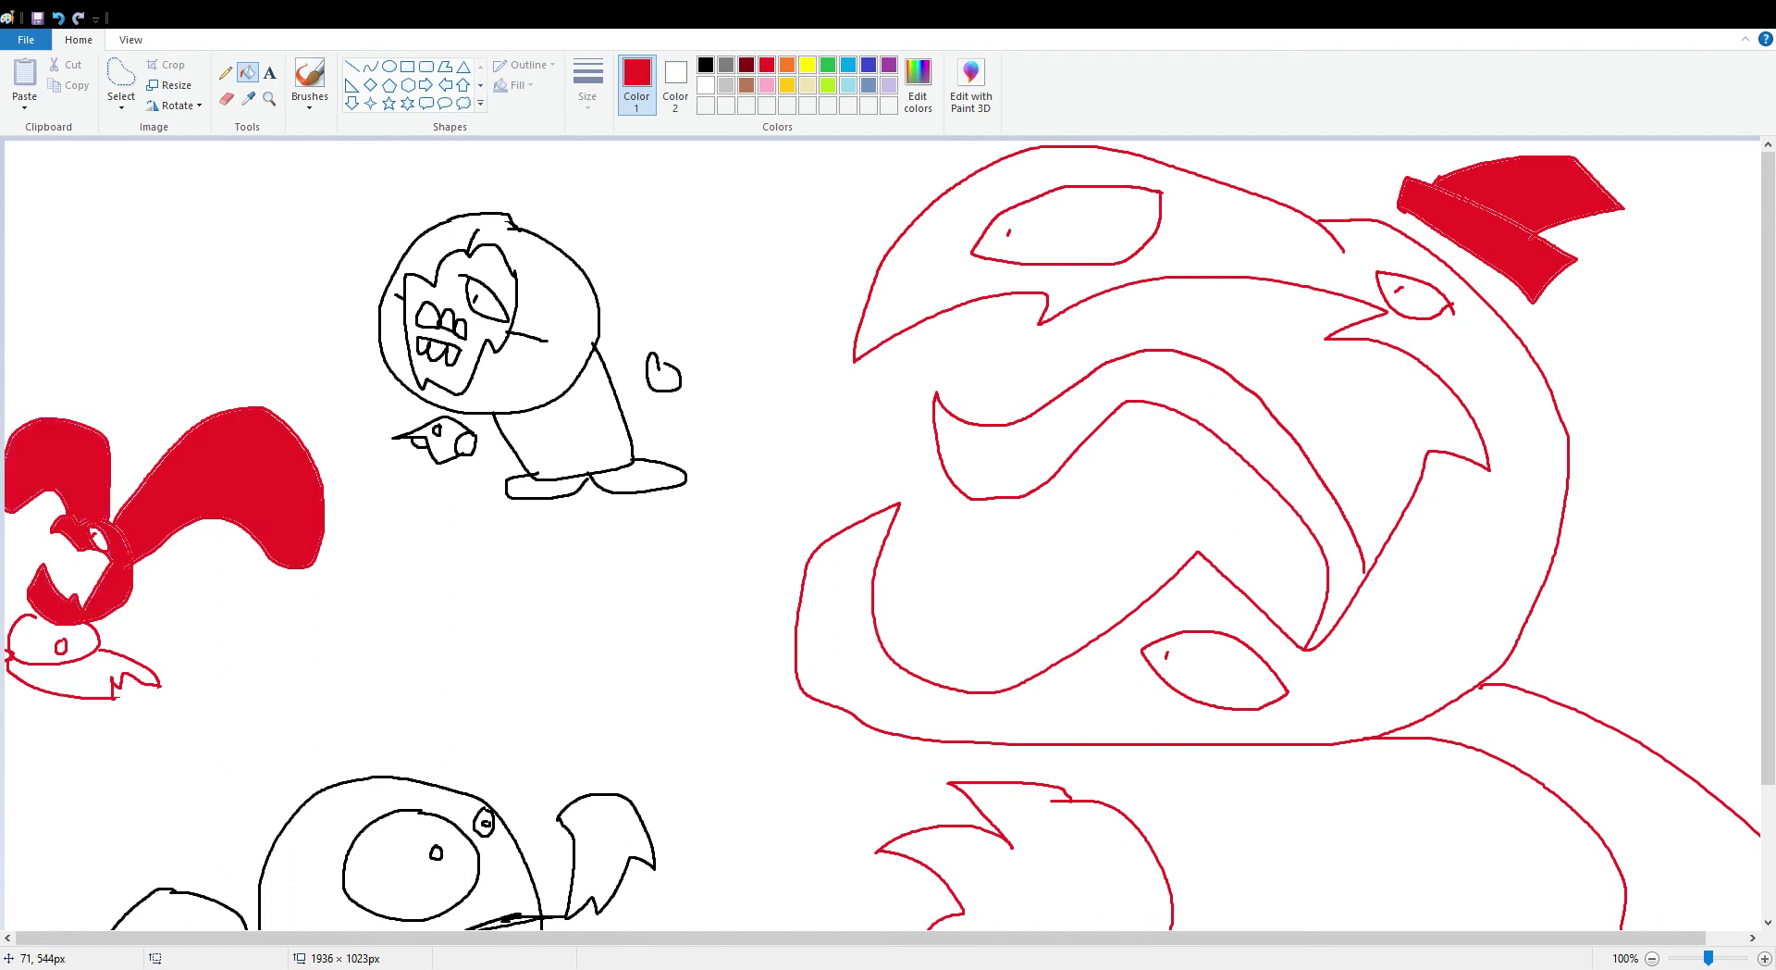
click(62, 639)
click(62, 647)
click(27, 676)
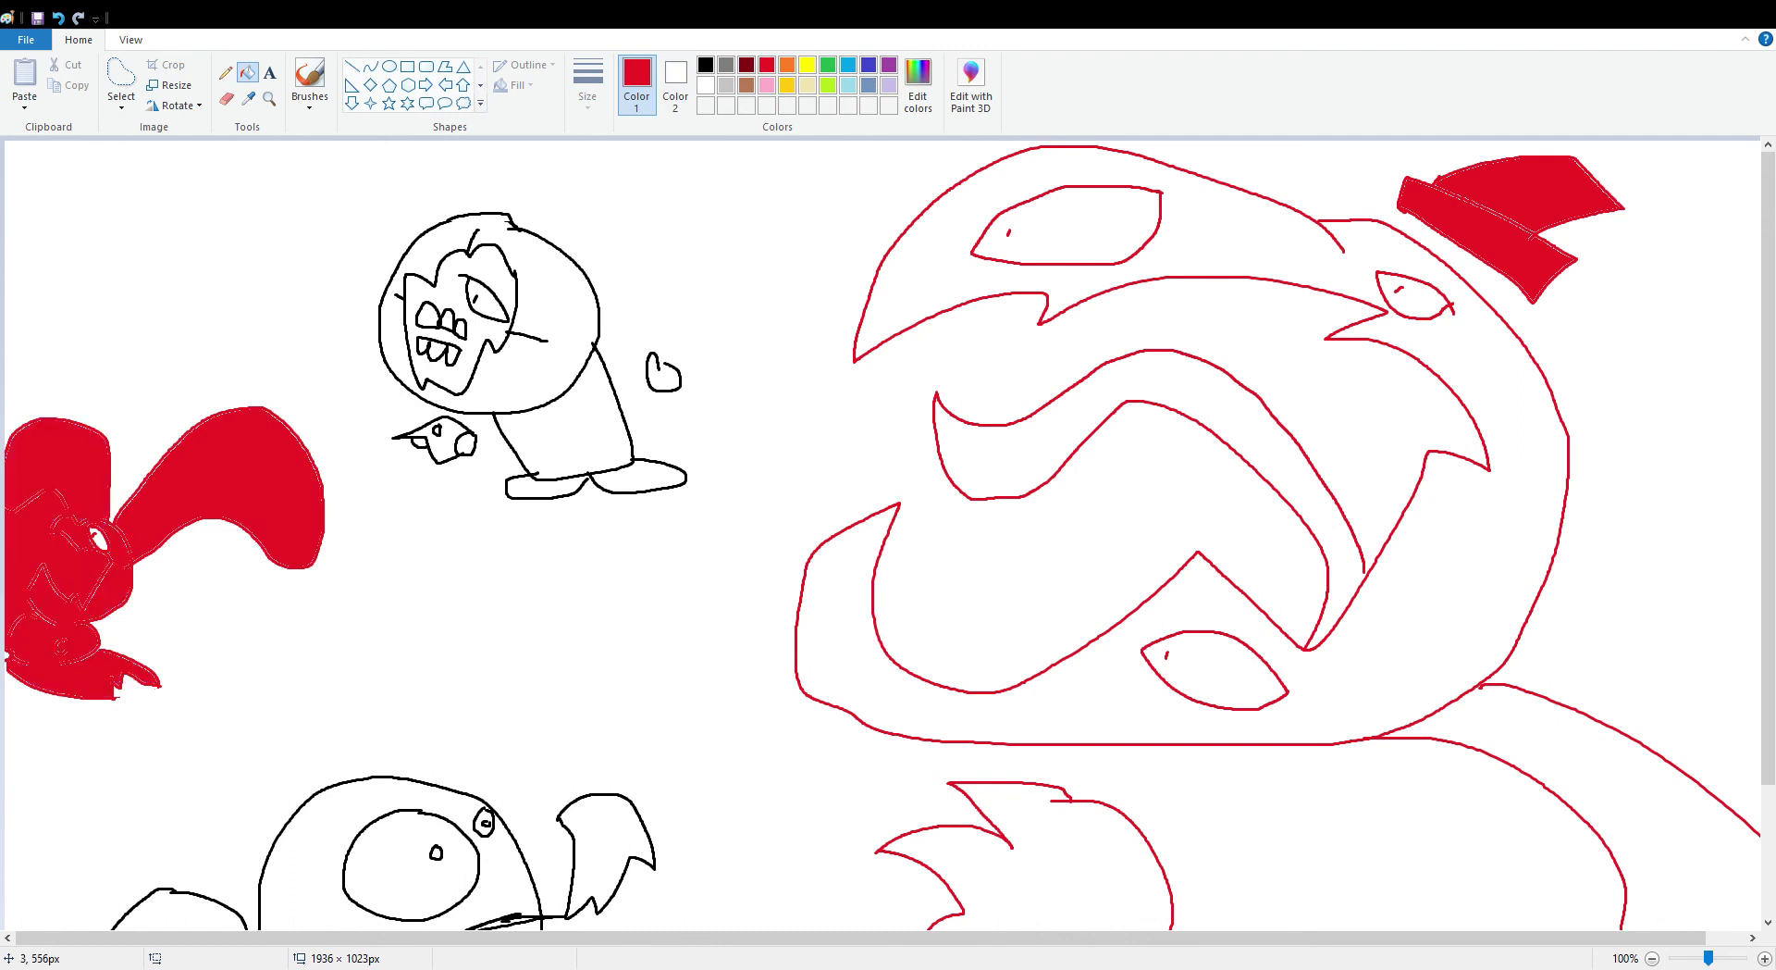
- Select the small red creature with a free-form selection and remove it from the drawing
click(122, 76)
mouse_move(5, 366)
mouse_down()
mouse_move(5, 703)
mouse_move(213, 699)
mouse_move(345, 576)
mouse_move(358, 407)
mouse_up()
key(Delete)
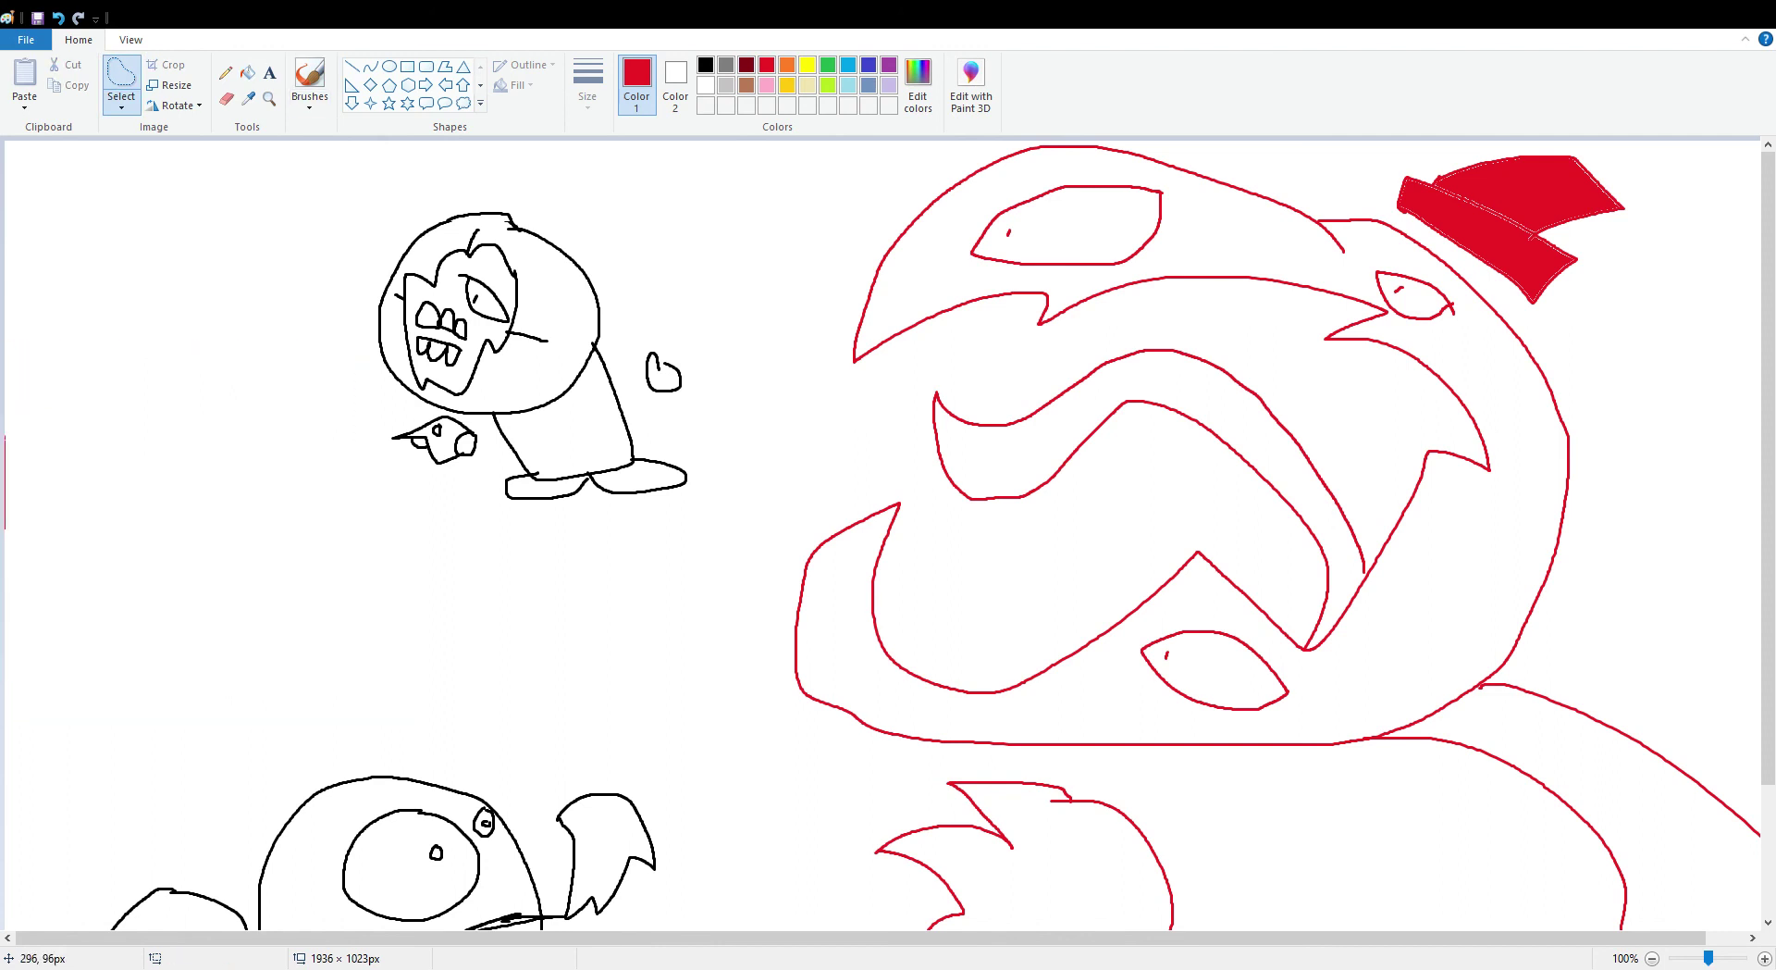
- Select the upper black creature with its pointing hand, flip it to face the monster and move it down and away
mouse_move(432, 180)
mouse_down()
mouse_move(447, 541)
mouse_move(761, 408)
mouse_move(432, 180)
mouse_up()
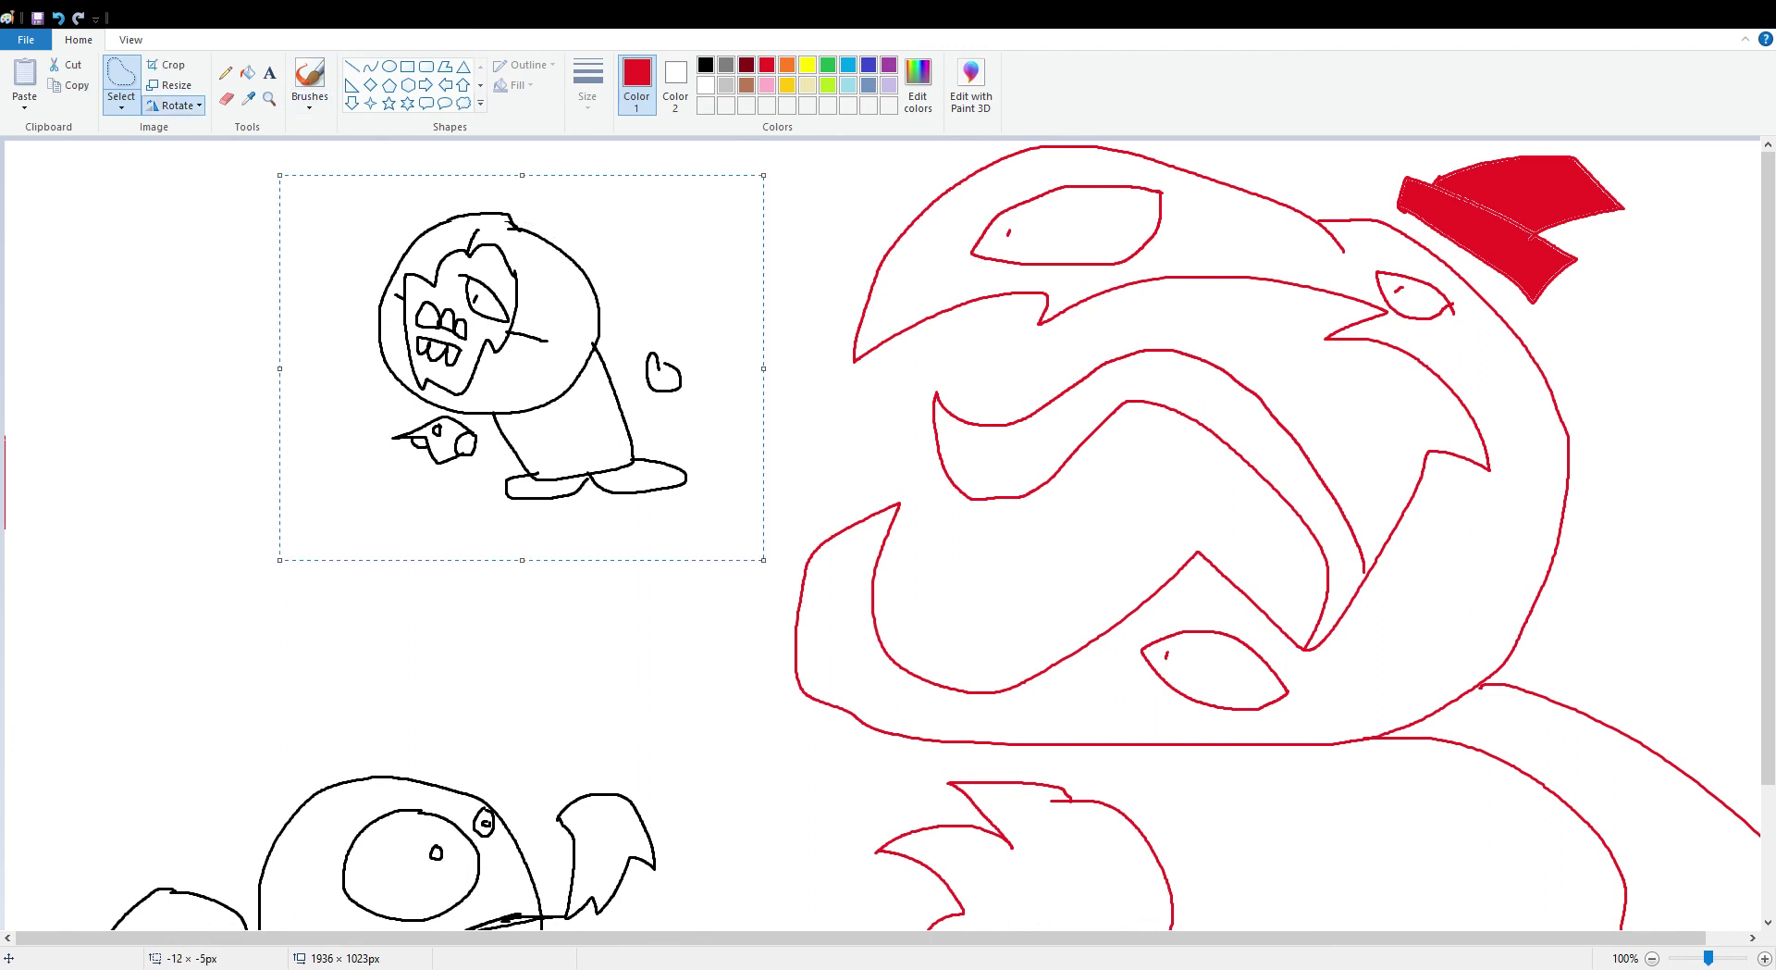
click(175, 105)
click(190, 215)
drag(627, 378, 481, 464)
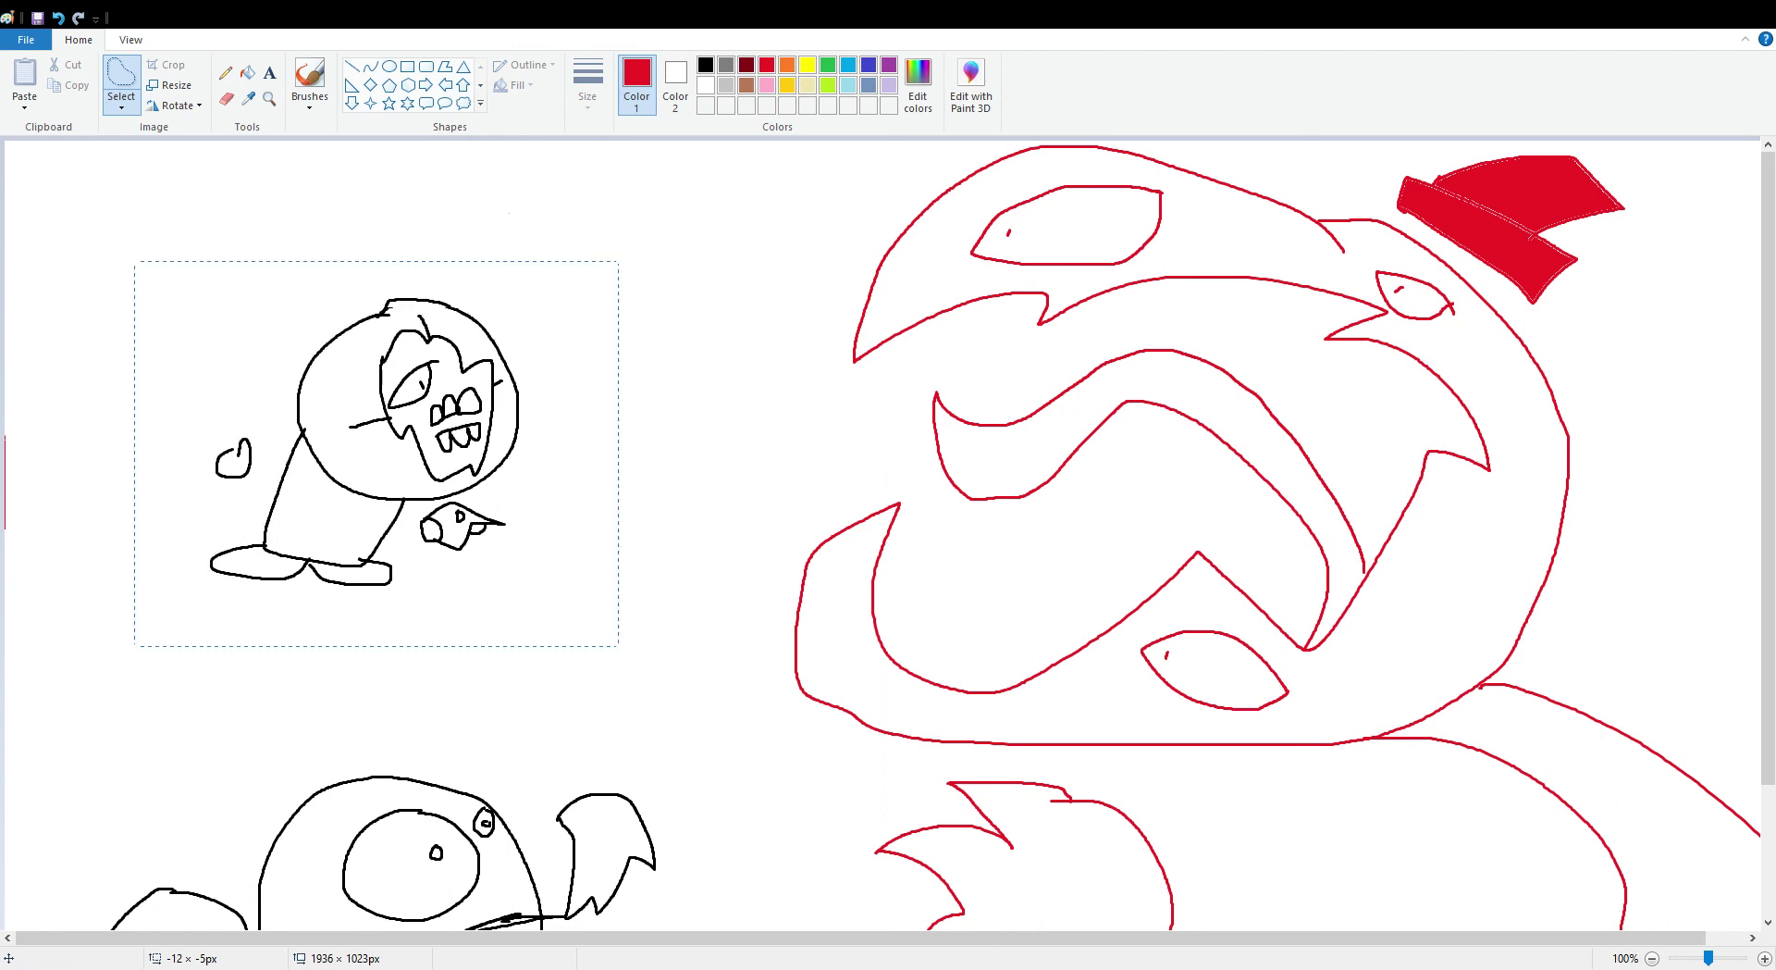
- Move the monster's tongue tip onto the upper creature's face and connect it to the mouth with red brush strokes
mouse_move(1004, 370)
mouse_down()
mouse_move(854, 413)
mouse_move(1063, 522)
mouse_move(1155, 461)
mouse_move(1072, 380)
mouse_move(763, 357)
mouse_move(964, 419)
mouse_move(1093, 376)
mouse_move(1026, 438)
mouse_move(1136, 402)
mouse_move(957, 442)
mouse_move(661, 409)
mouse_up()
click(310, 79)
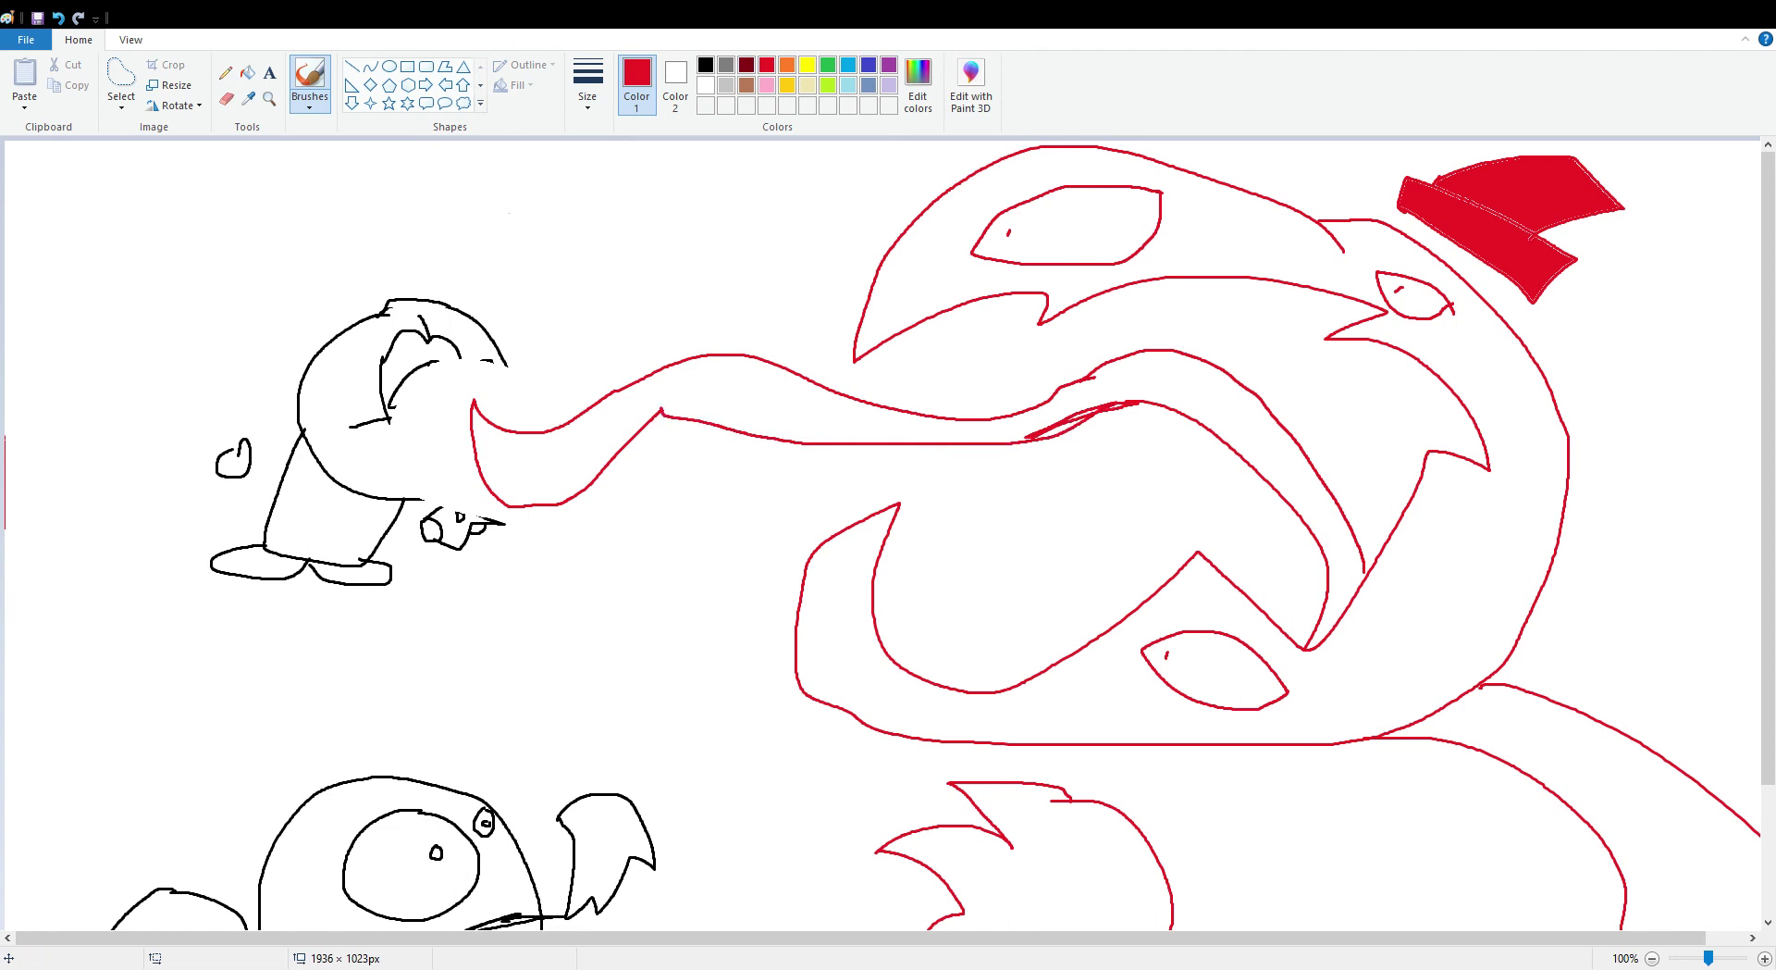
- Brush a torn head edge and redraw the upper creature's eye, snout and teeth in black beside the tongue tip
click(706, 65)
mouse_move(421, 501)
mouse_down()
mouse_move(437, 396)
mouse_move(512, 362)
mouse_up()
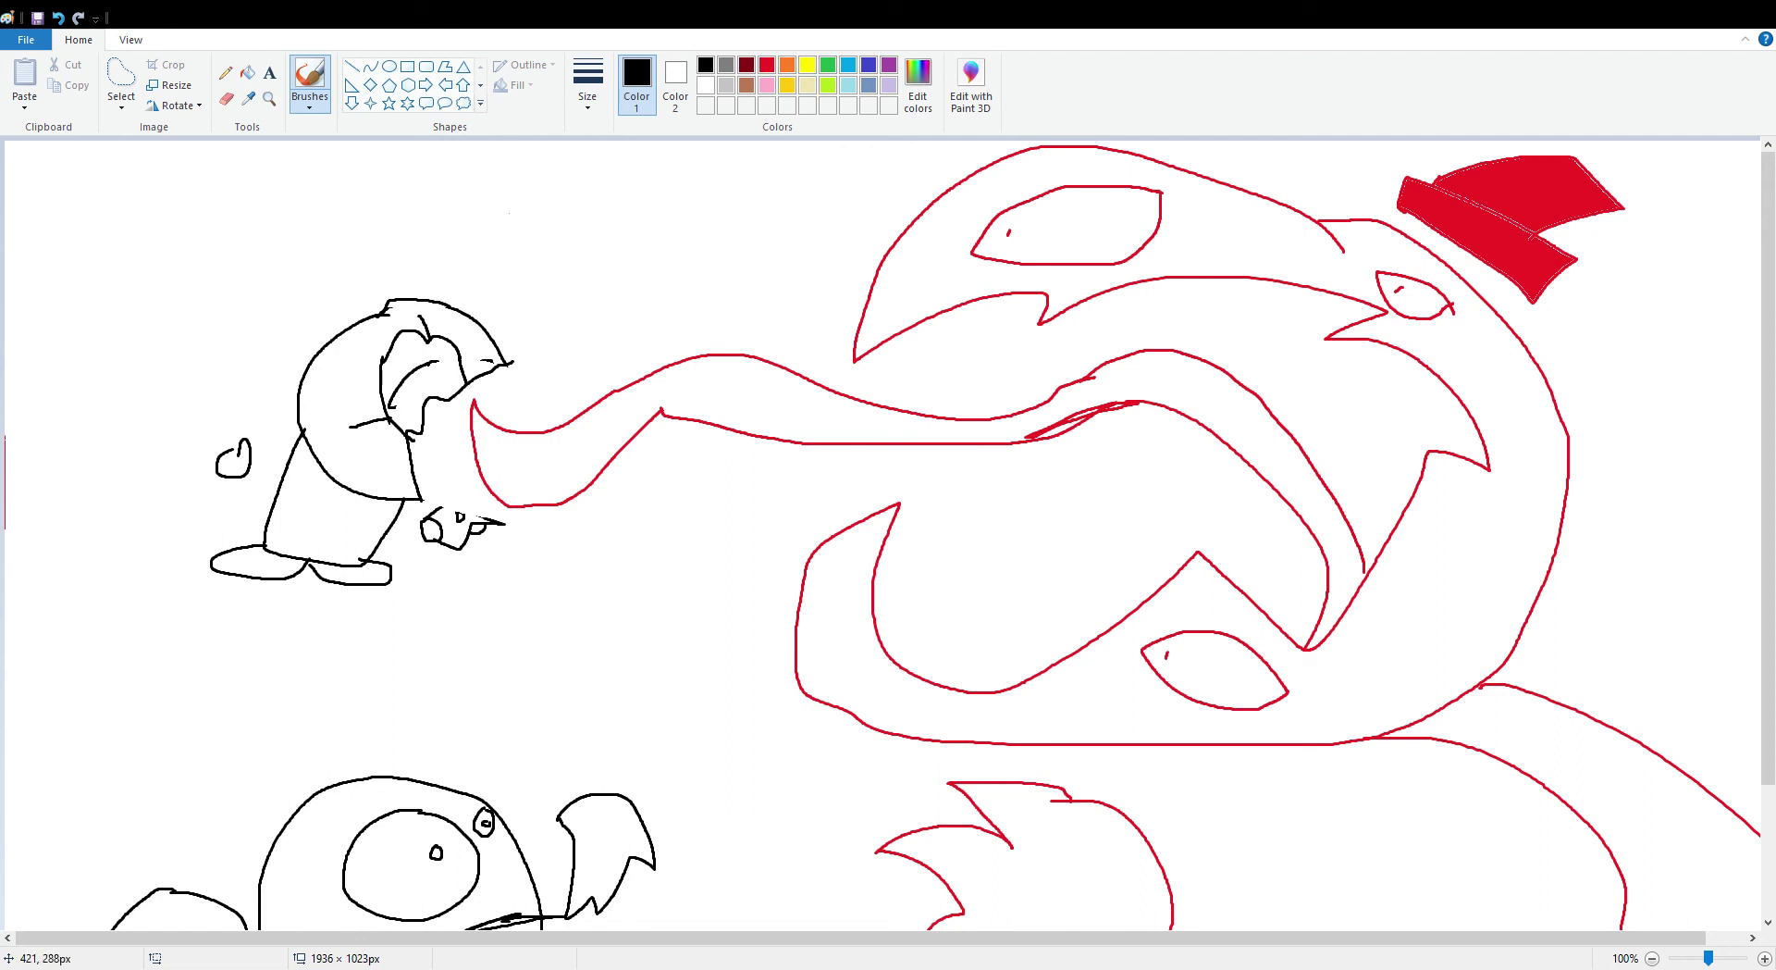
drag(394, 406, 439, 362)
mouse_move(410, 431)
mouse_down()
mouse_move(463, 440)
mouse_move(462, 385)
mouse_up()
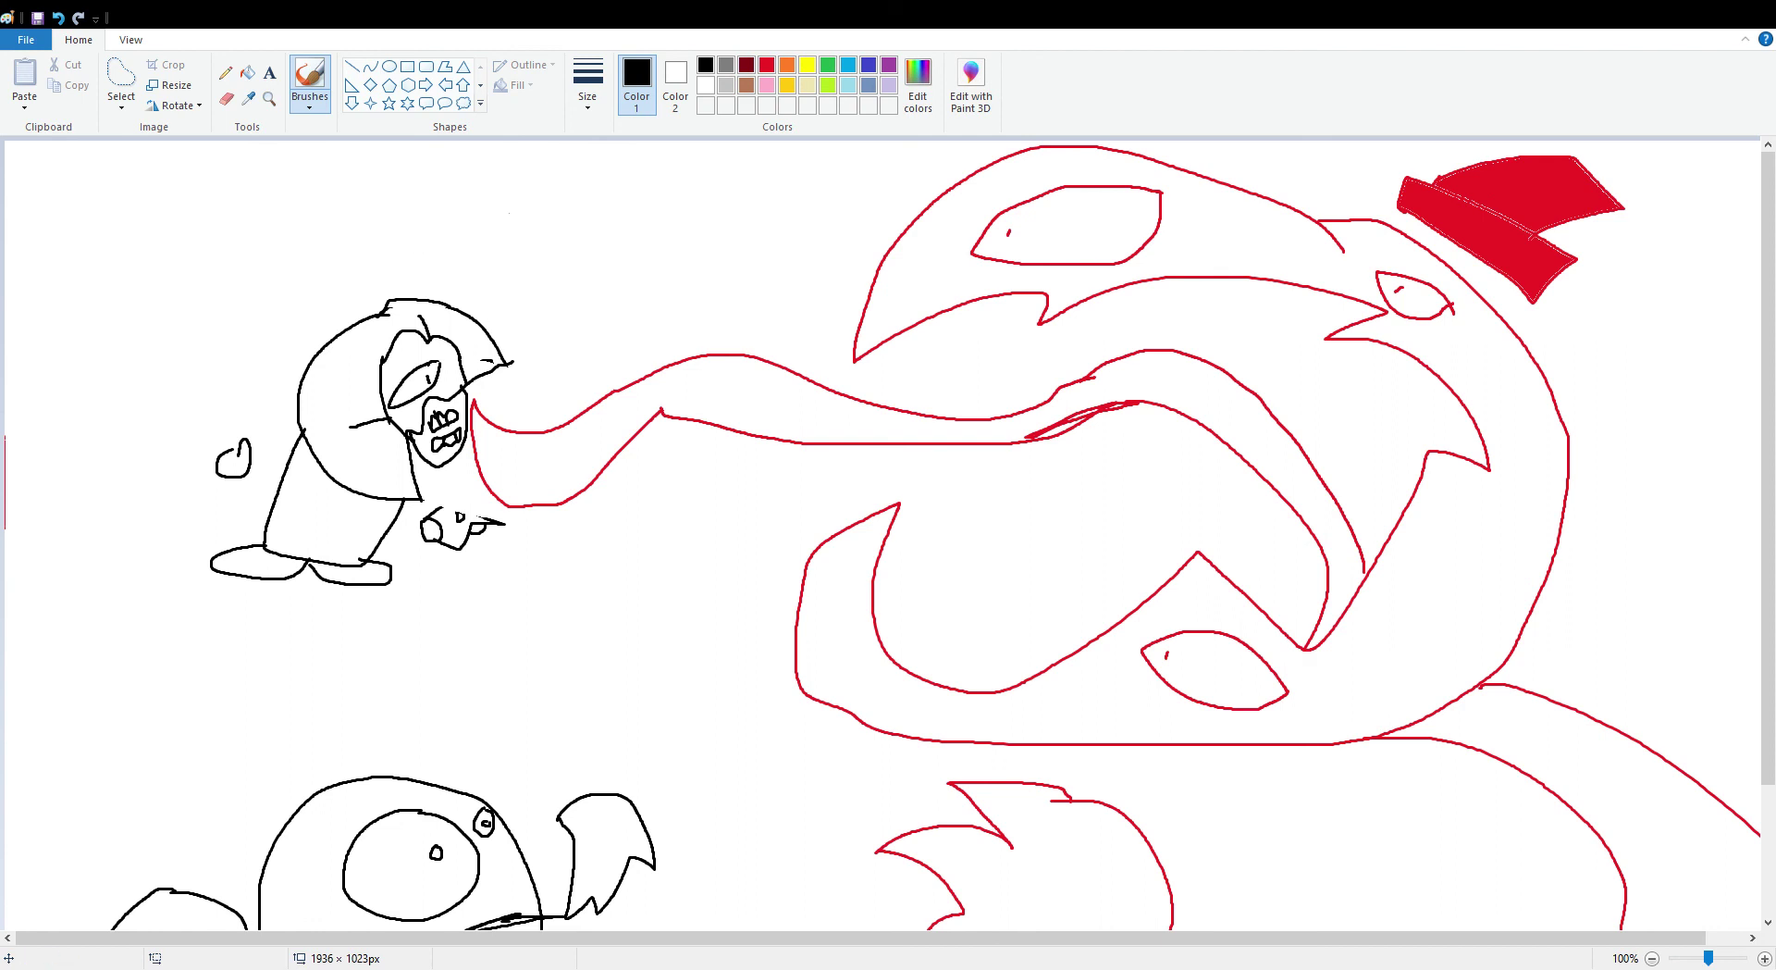
- Fill the upper creature's head, face, body, feet and hand with red, undoing the stray fill outside it
click(766, 65)
click(247, 72)
click(342, 398)
click(407, 384)
click(396, 344)
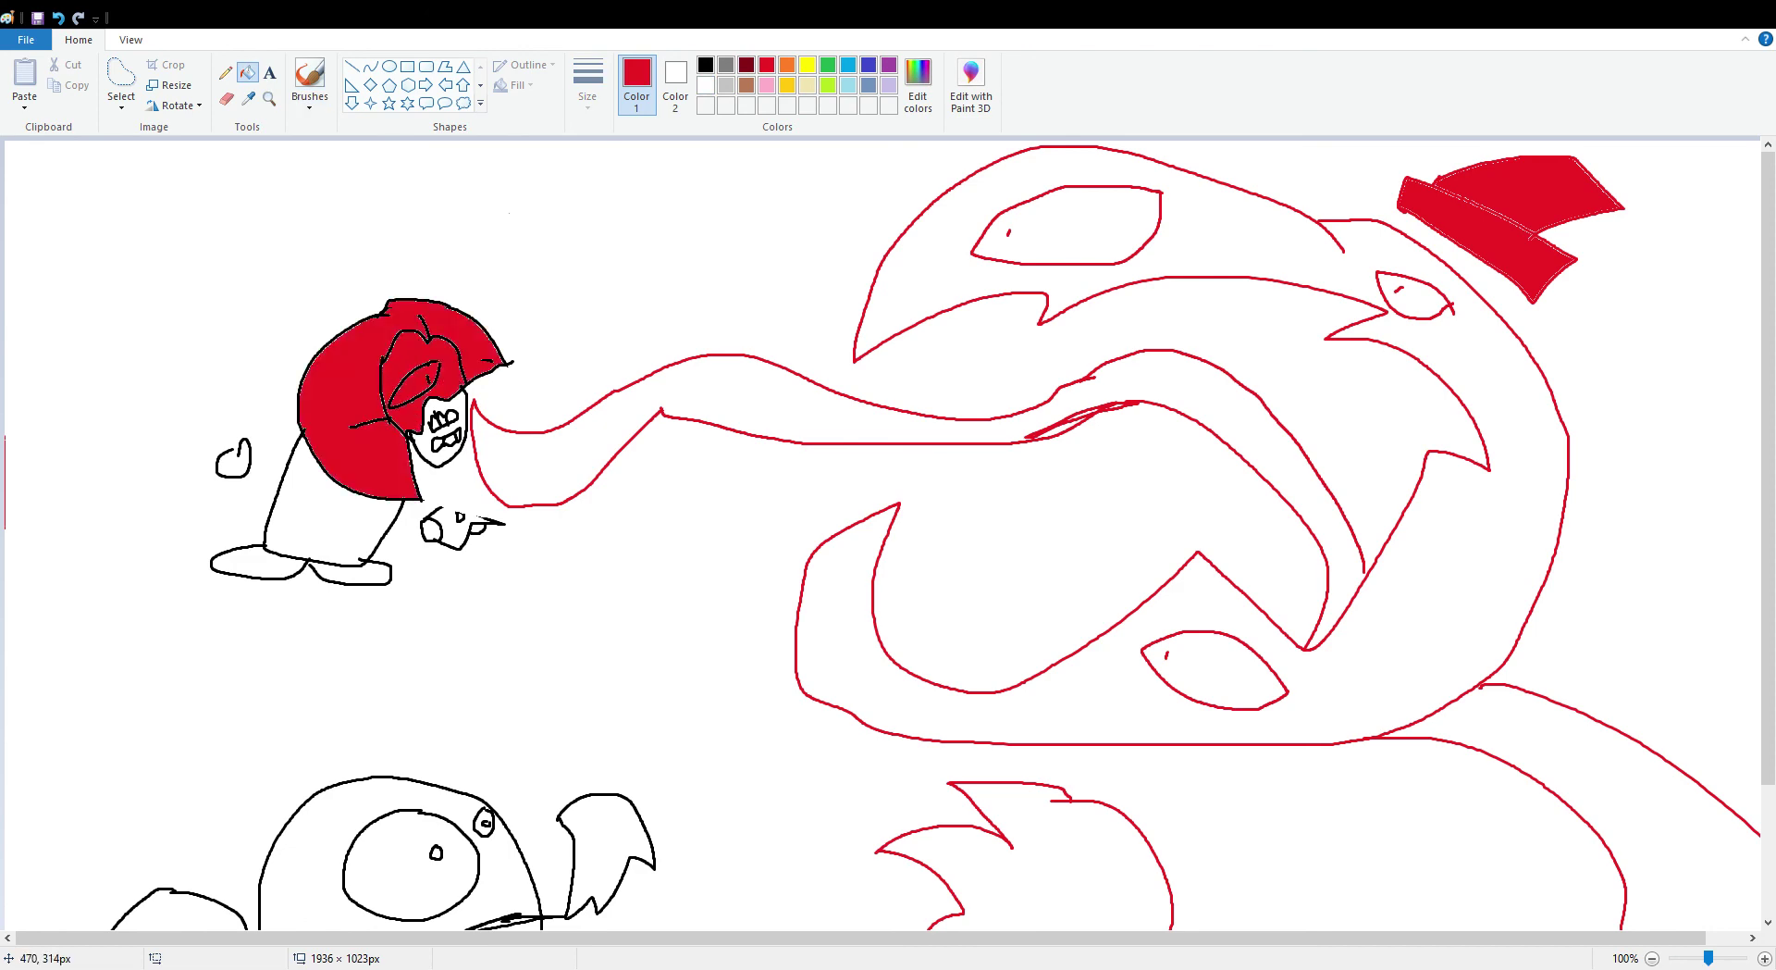
click(427, 451)
click(333, 500)
click(351, 574)
click(264, 563)
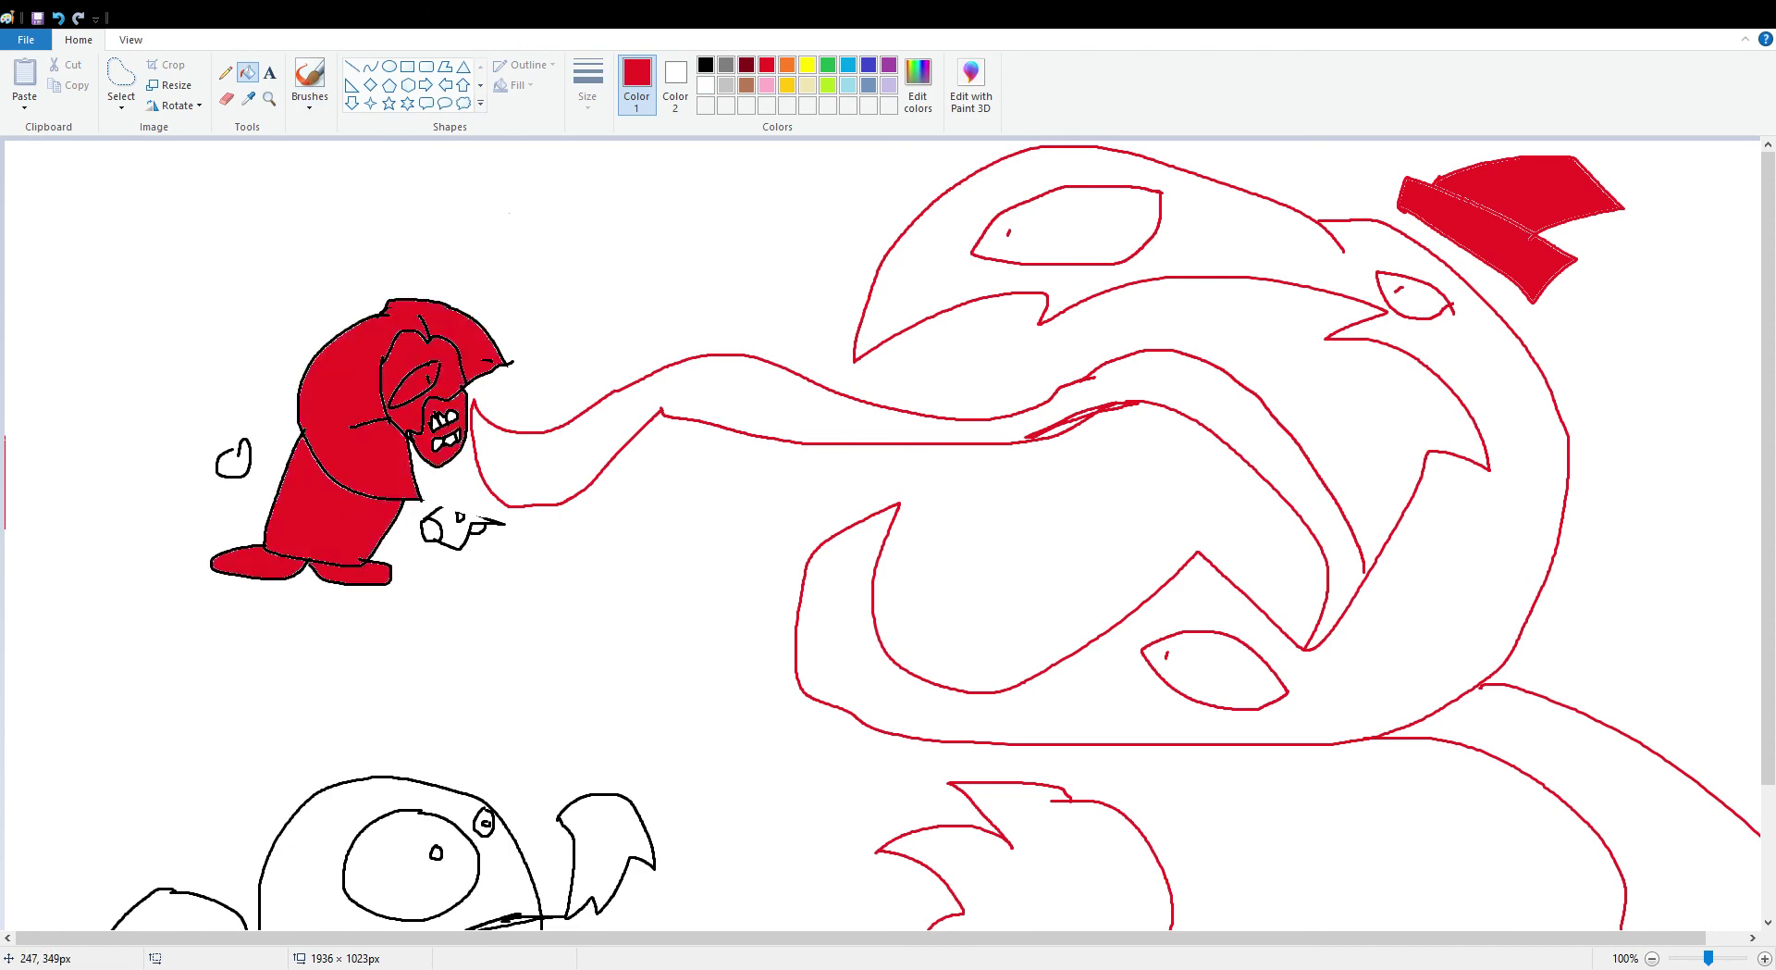
click(185, 518)
click(57, 17)
click(431, 530)
- Select the red-filled upper creature with a free-form selection and remove it from the drawing
click(122, 81)
mouse_move(500, 329)
mouse_down()
mouse_move(255, 273)
mouse_move(156, 507)
mouse_move(233, 593)
mouse_move(364, 629)
mouse_move(545, 545)
mouse_move(474, 493)
mouse_move(471, 459)
mouse_move(472, 401)
mouse_move(500, 329)
mouse_up()
key(Delete)
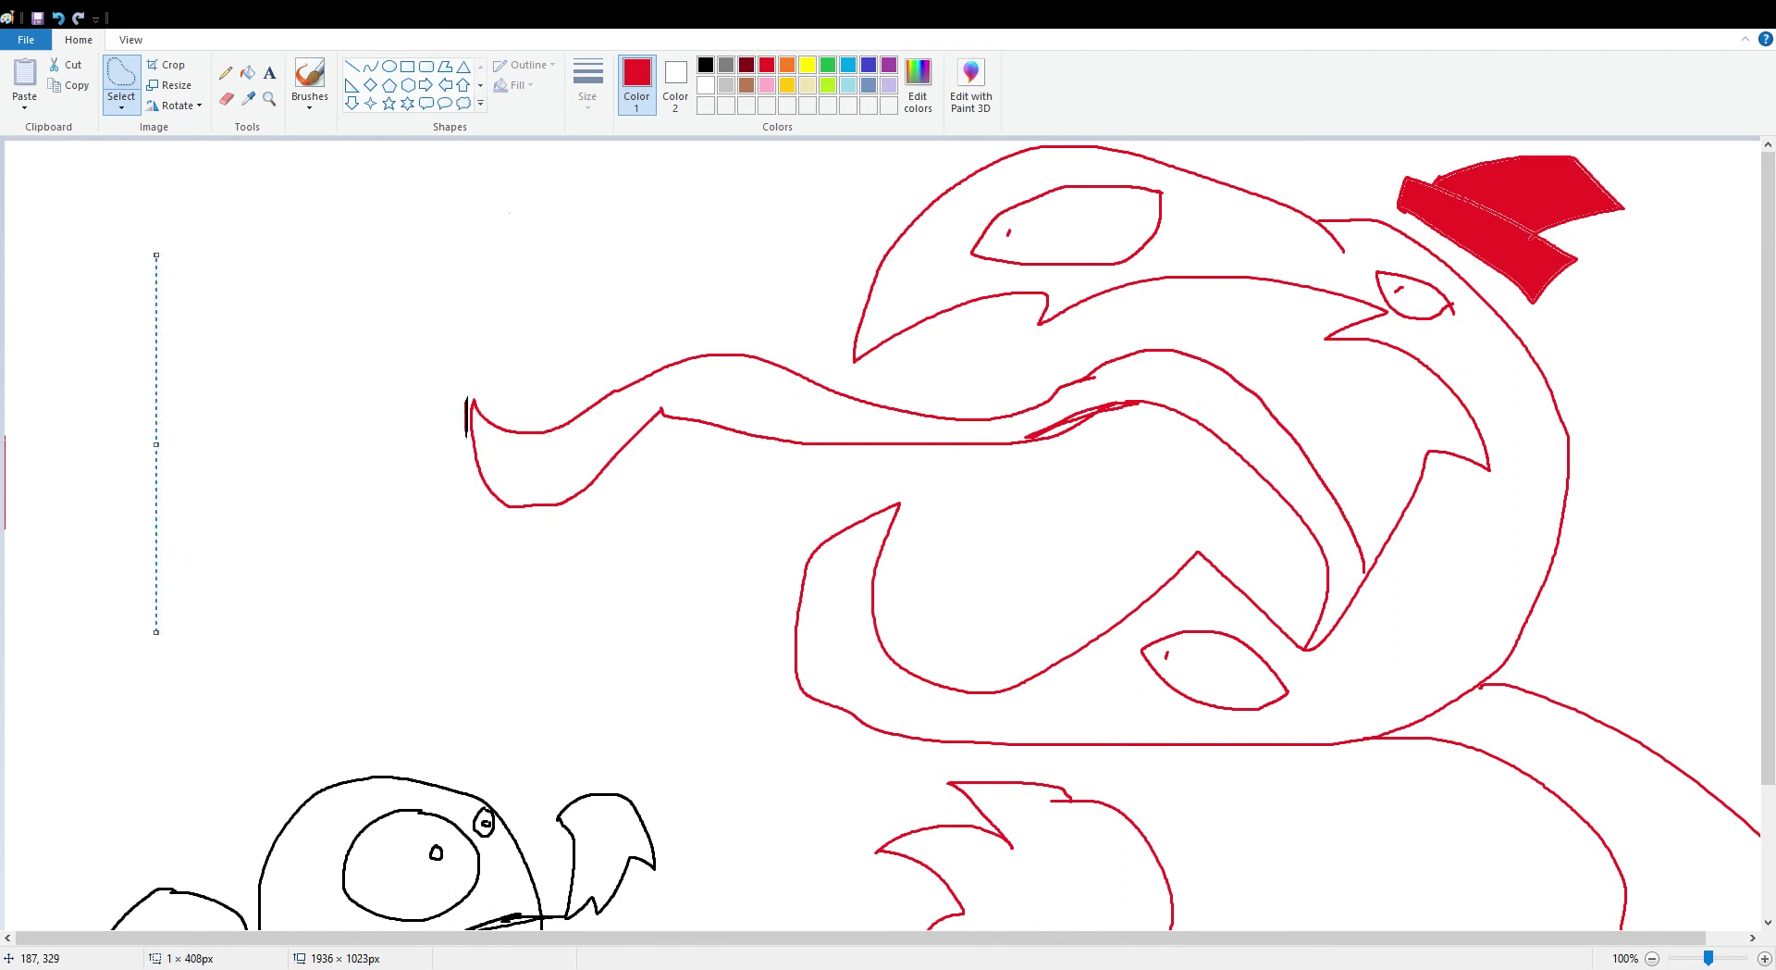
- Select the monster's clawed hand with a free-form selection and move it closer to the remaining black creature
click(309, 76)
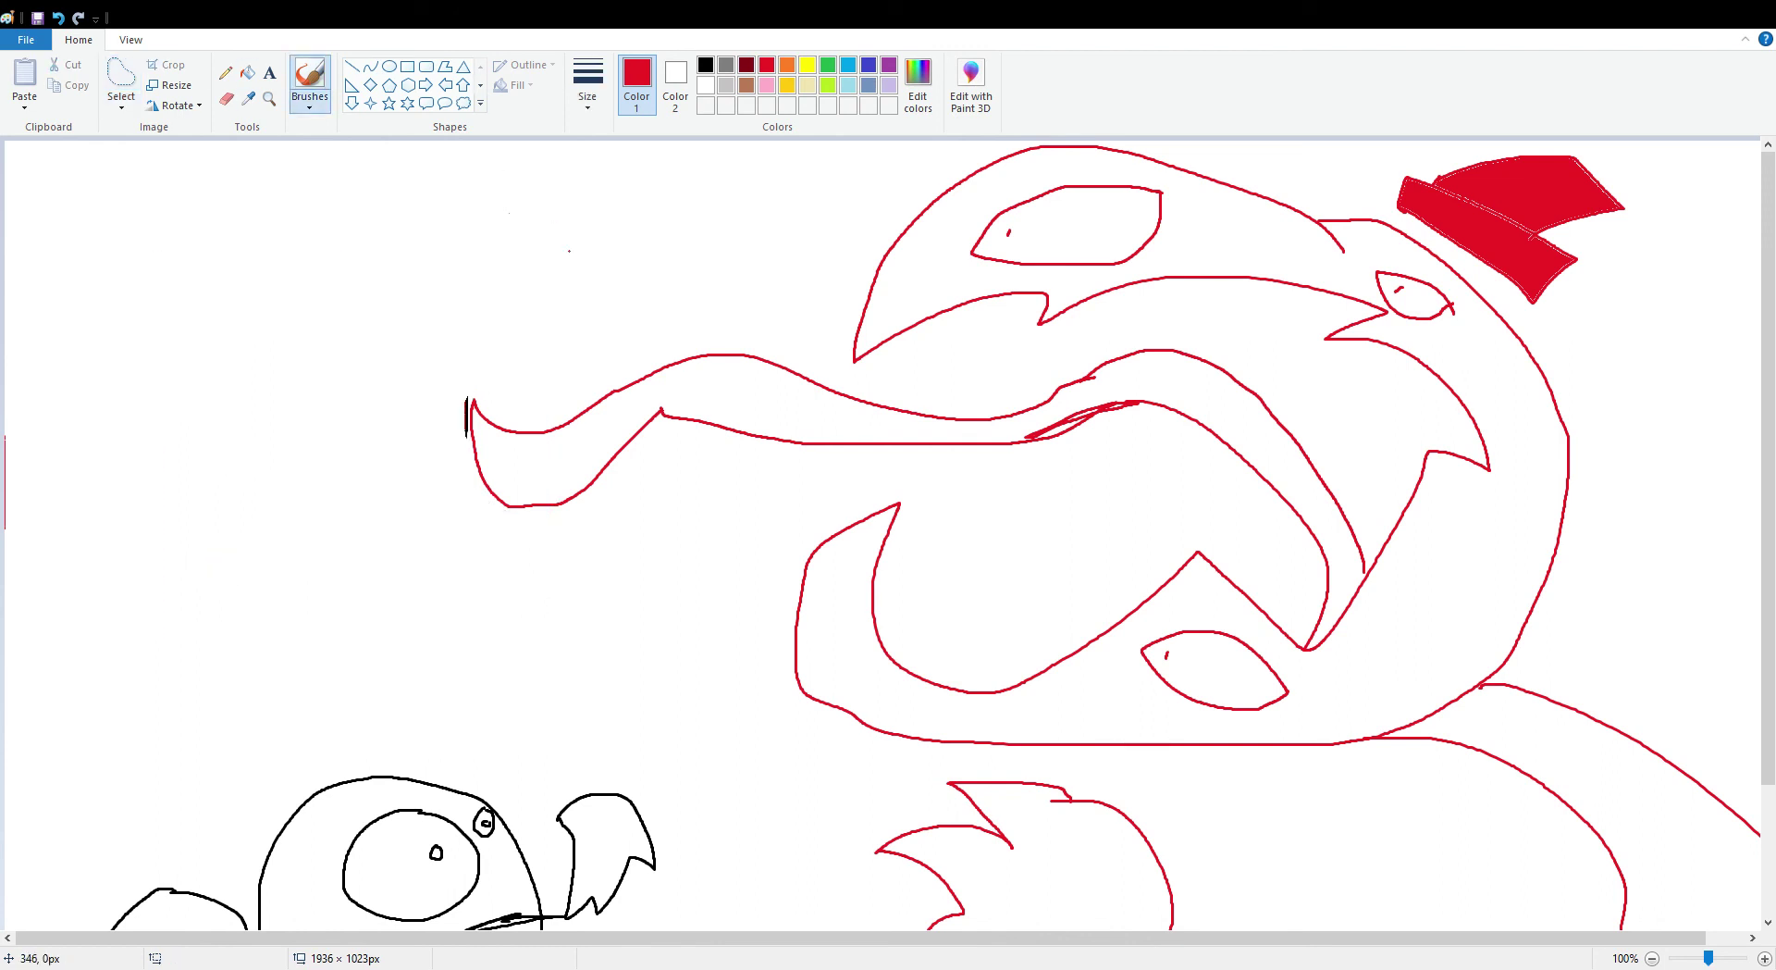
scroll(888, 532, down, 3)
scroll(888, 532, up, 3)
scroll(888, 532, down, 3)
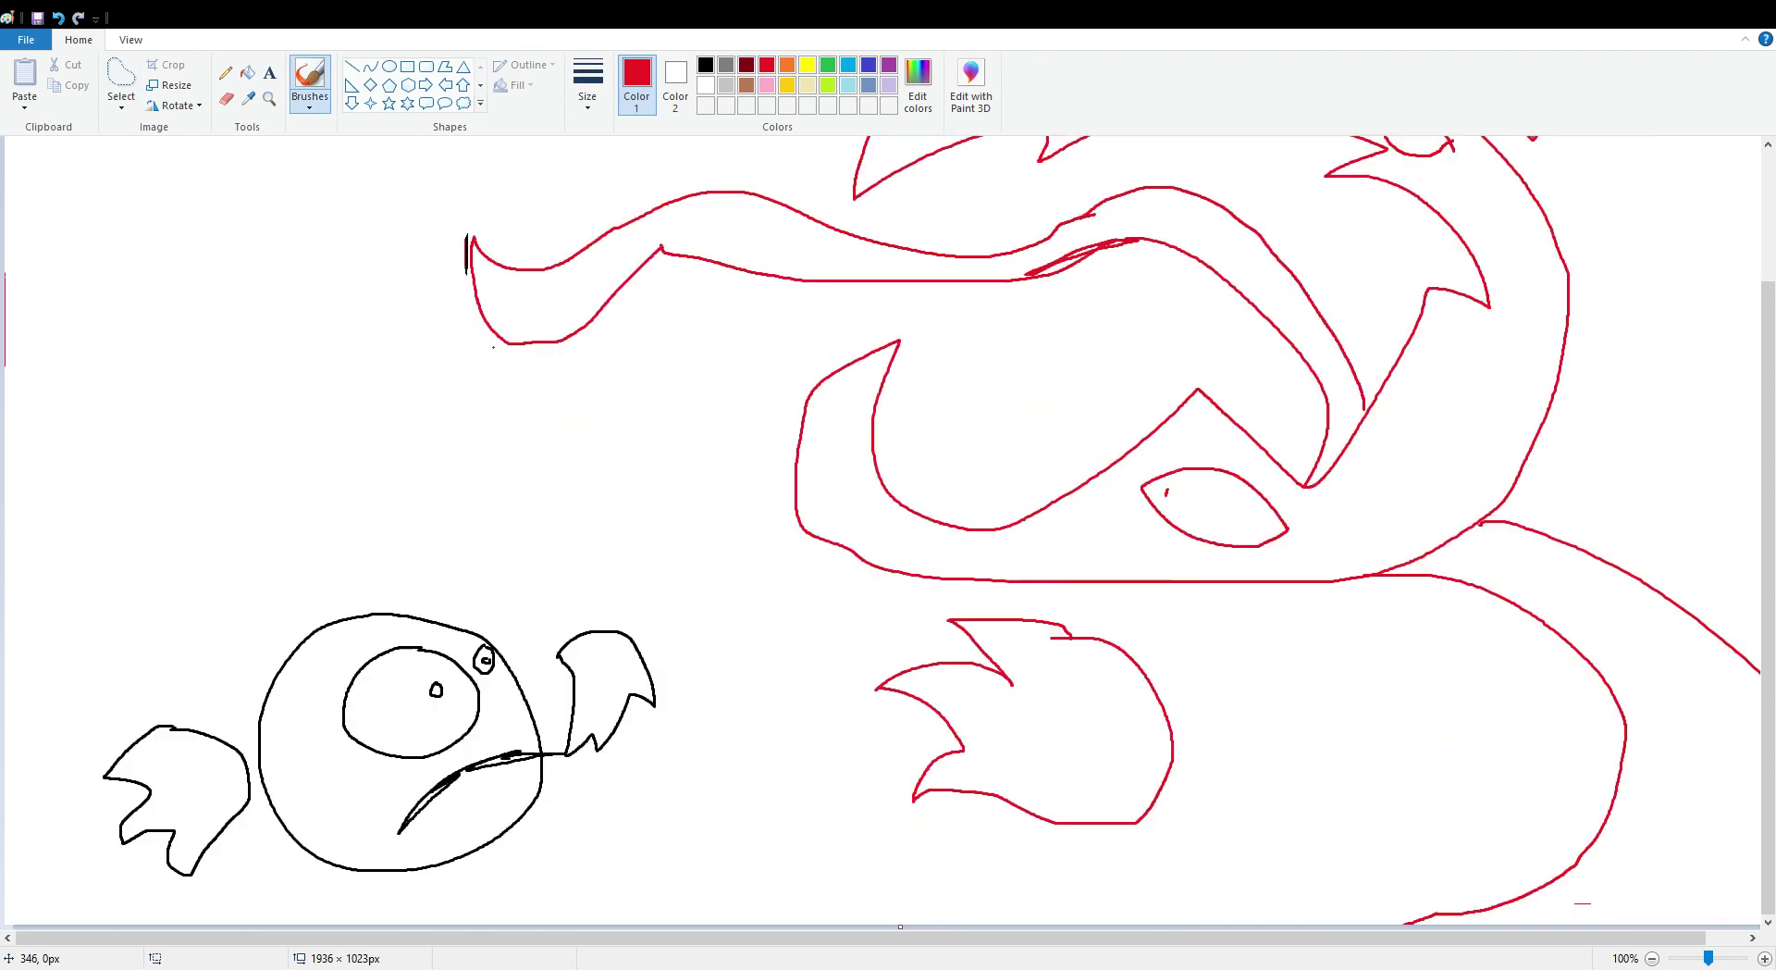
click(121, 74)
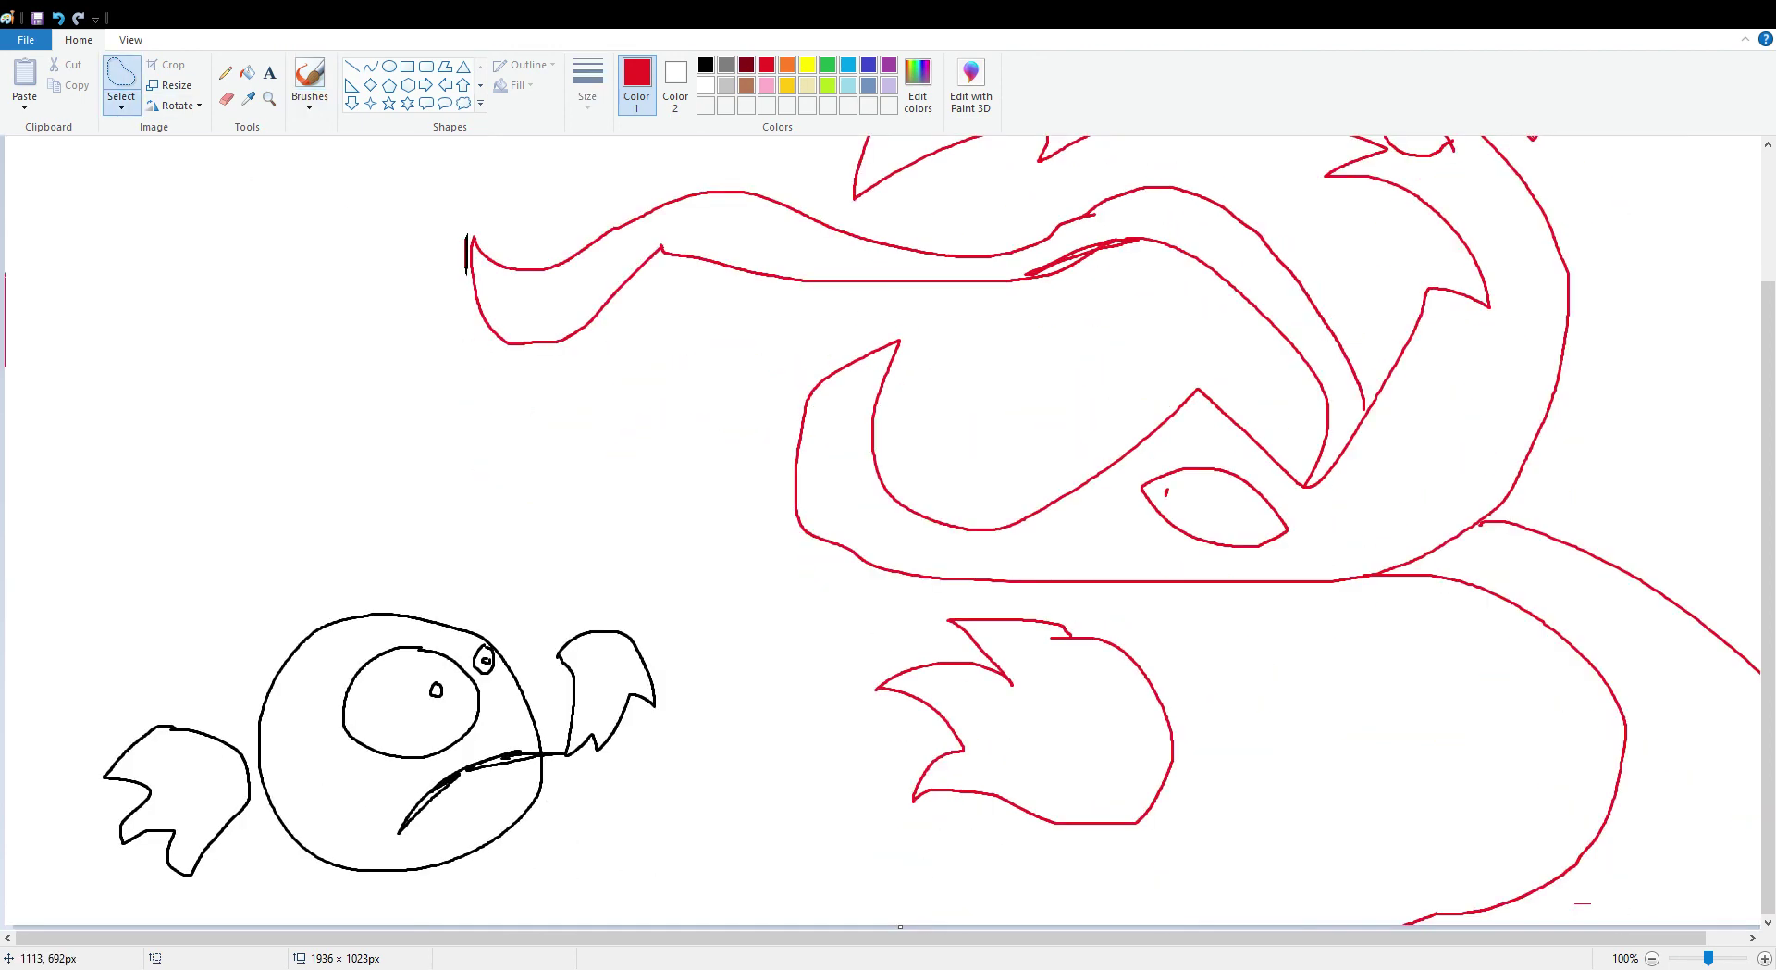
mouse_move(1012, 596)
mouse_down()
mouse_move(800, 668)
mouse_move(846, 817)
mouse_move(1148, 871)
mouse_move(1262, 758)
mouse_move(1012, 597)
mouse_up()
drag(1057, 747, 980, 718)
drag(910, 647, 868, 671)
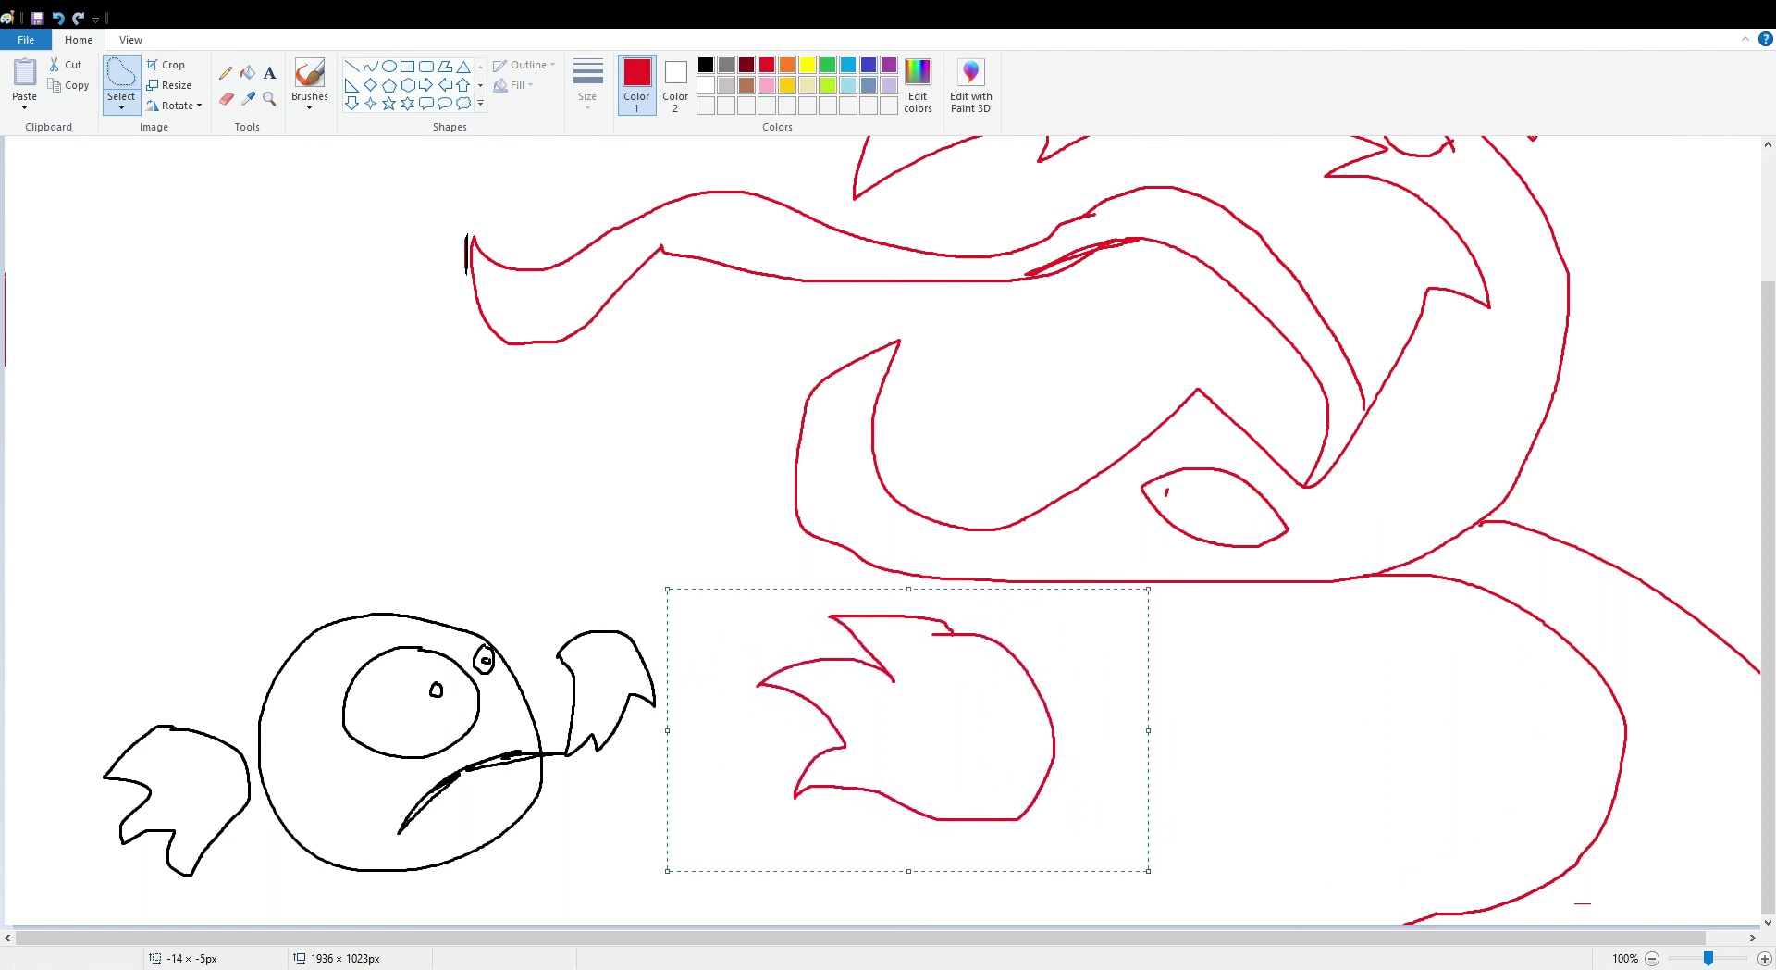
- Select the remaining round black creature with both its hands and move it up over the end of the monster's tongue
click(628, 540)
mouse_move(699, 612)
mouse_down()
mouse_move(127, 544)
mouse_move(82, 783)
mouse_move(538, 921)
mouse_move(739, 619)
mouse_up()
mouse_move(624, 719)
mouse_down()
mouse_move(563, 573)
mouse_move(604, 438)
mouse_up()
scroll(563, 573, up, 3)
- Brush a jagged red torn end on the monster's severed tongue, with small drops beside it
click(310, 84)
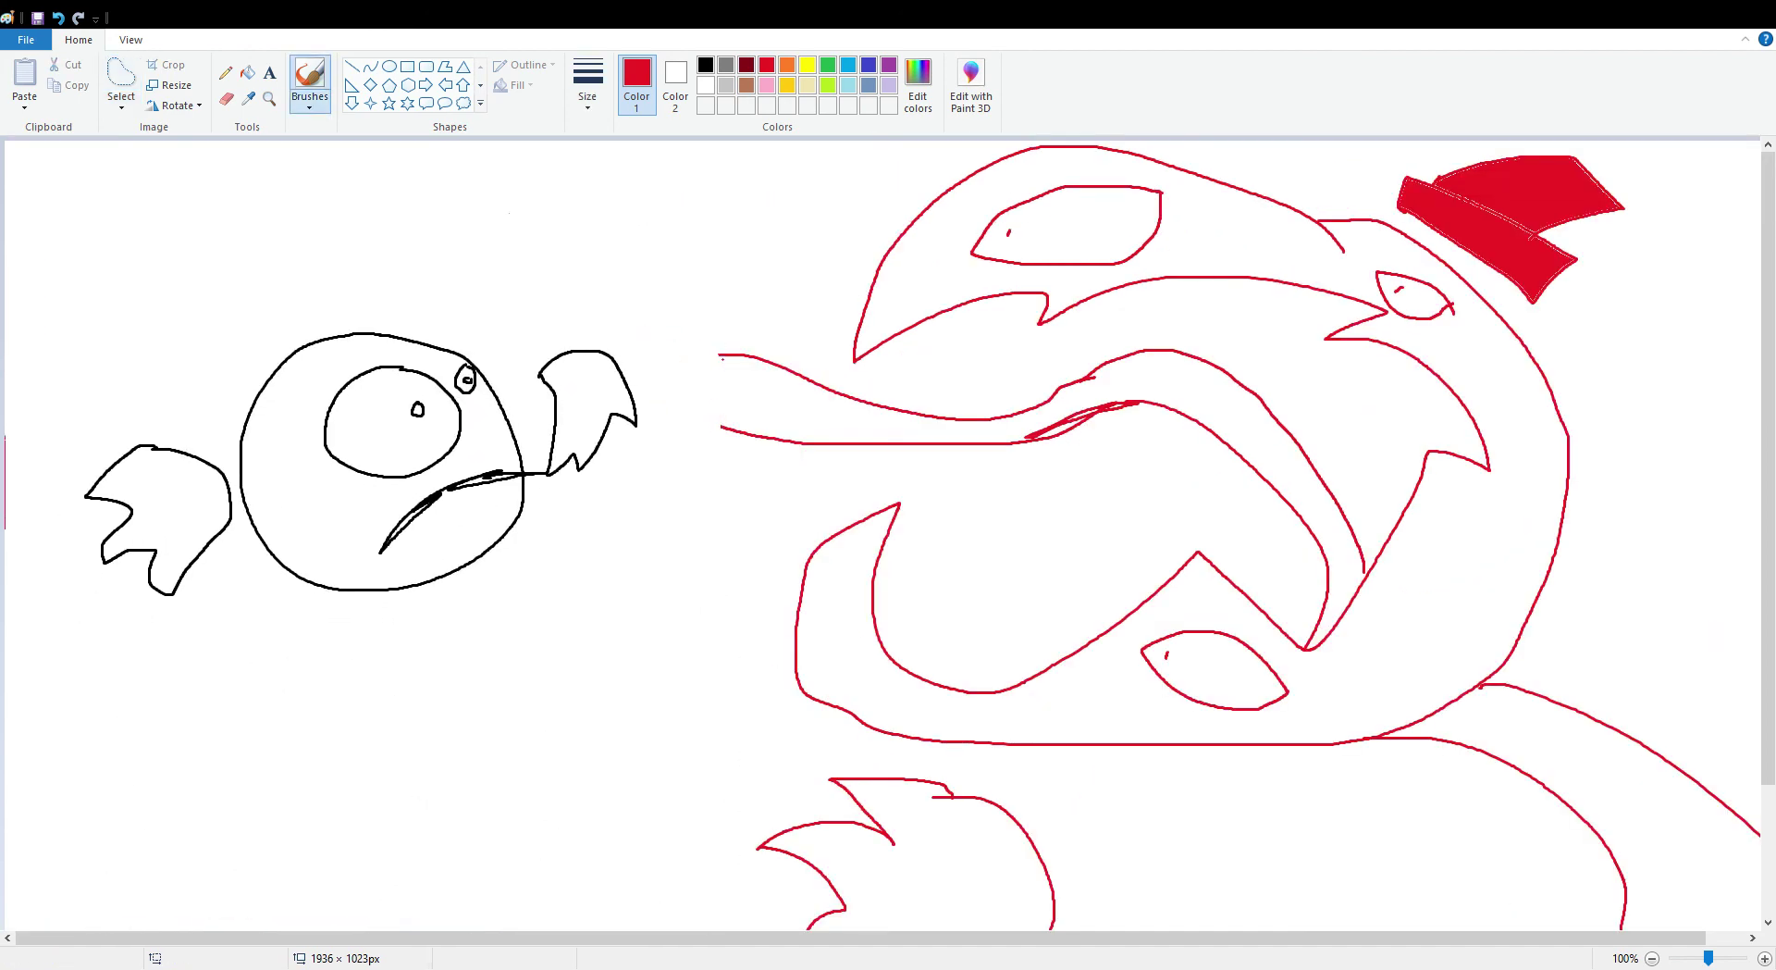
drag(719, 357, 741, 391)
click(121, 76)
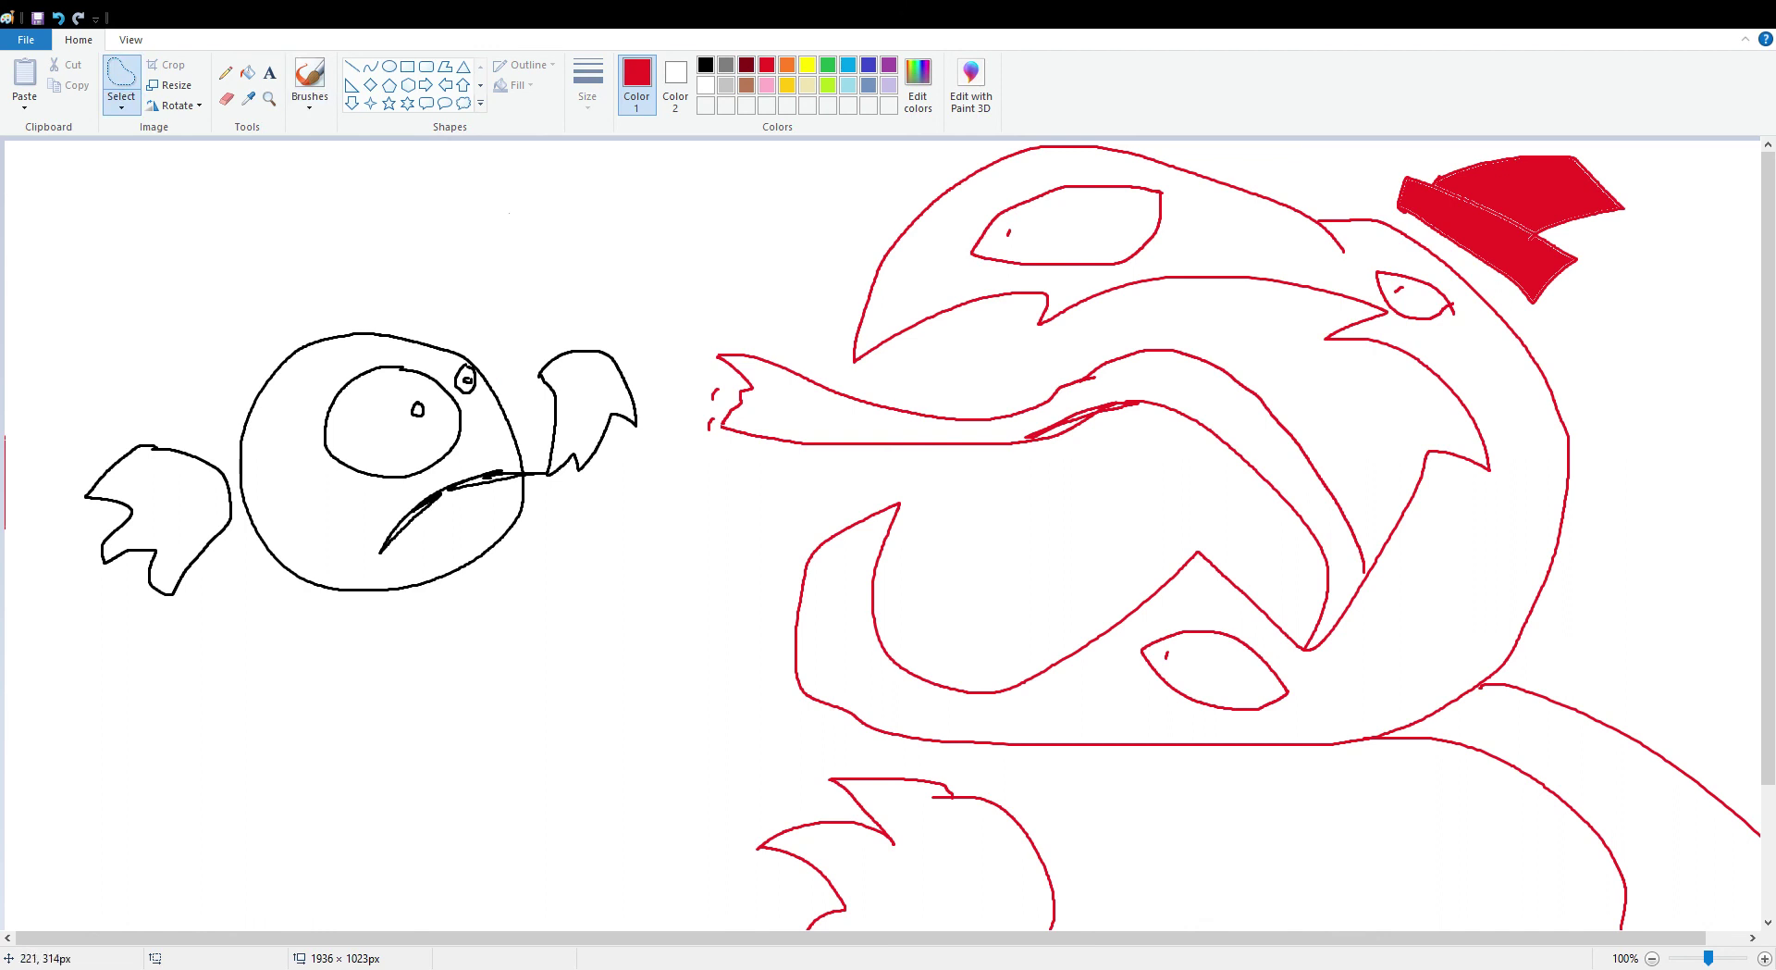
- Select the black creature's hand nearest the severed tongue and move it above the creature's head
mouse_move(652, 335)
mouse_down()
mouse_move(525, 388)
mouse_move(597, 486)
mouse_move(651, 333)
mouse_up()
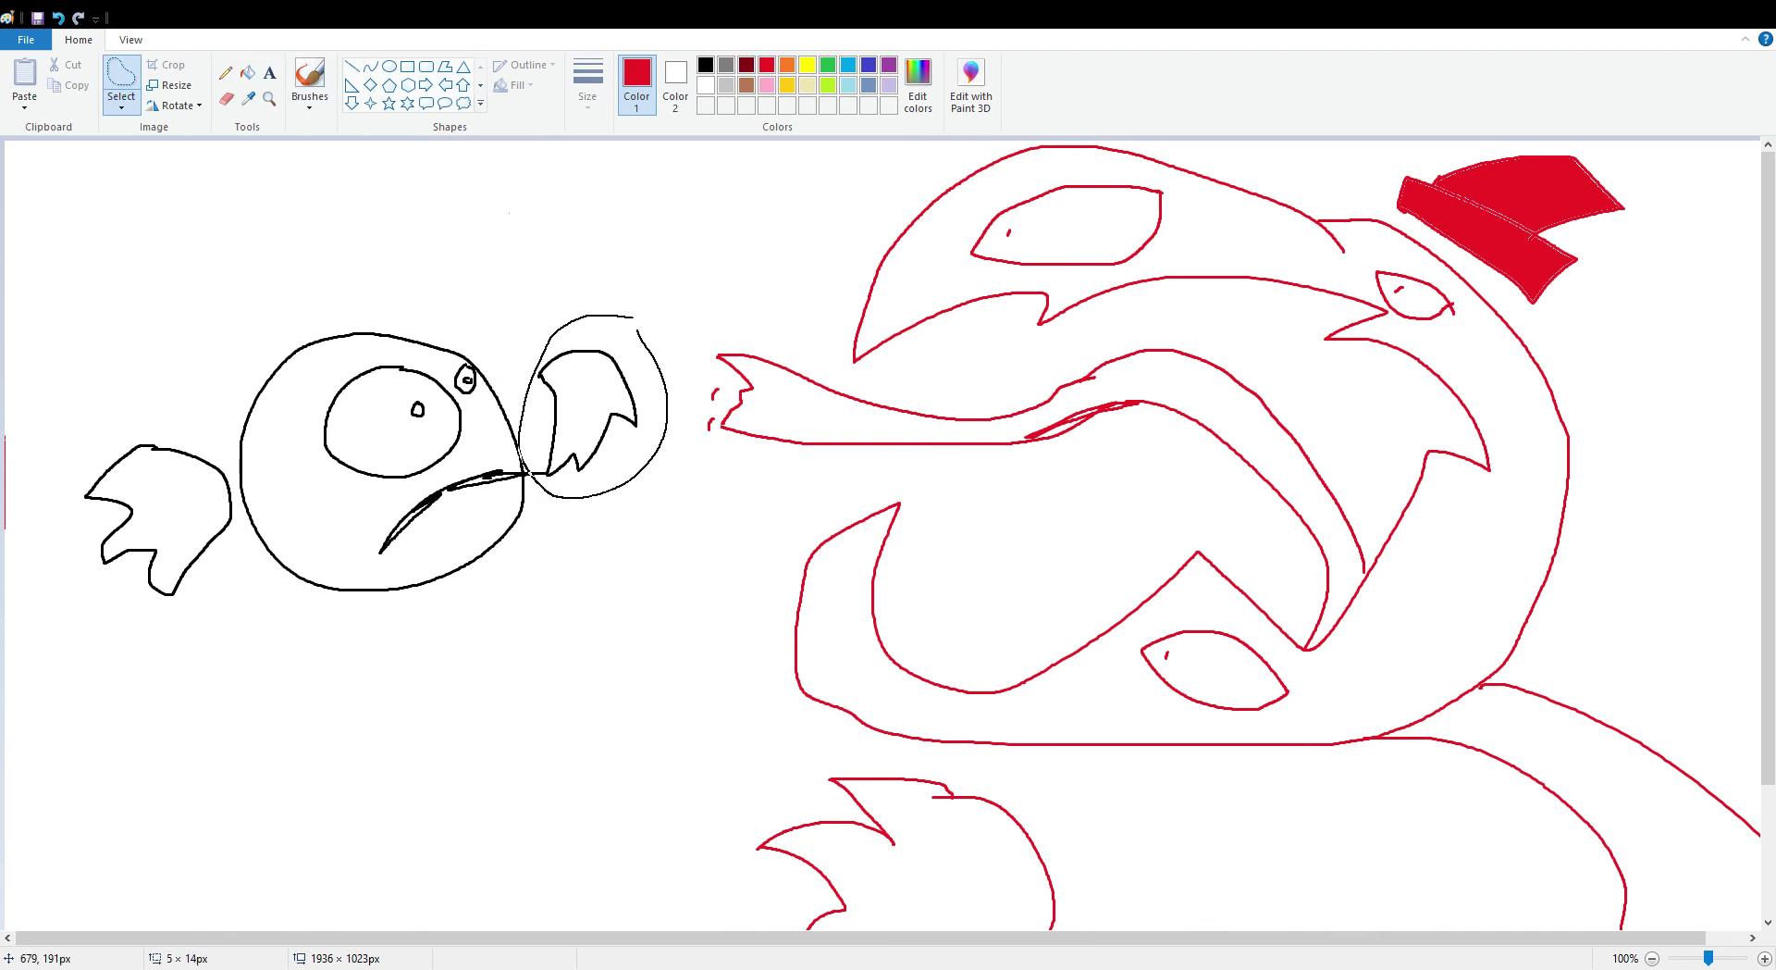
mouse_move(607, 403)
mouse_down()
mouse_move(620, 309)
mouse_move(863, 440)
mouse_move(740, 345)
mouse_move(853, 362)
mouse_move(841, 407)
mouse_move(889, 402)
mouse_move(961, 437)
mouse_move(392, 247)
mouse_move(419, 223)
mouse_up()
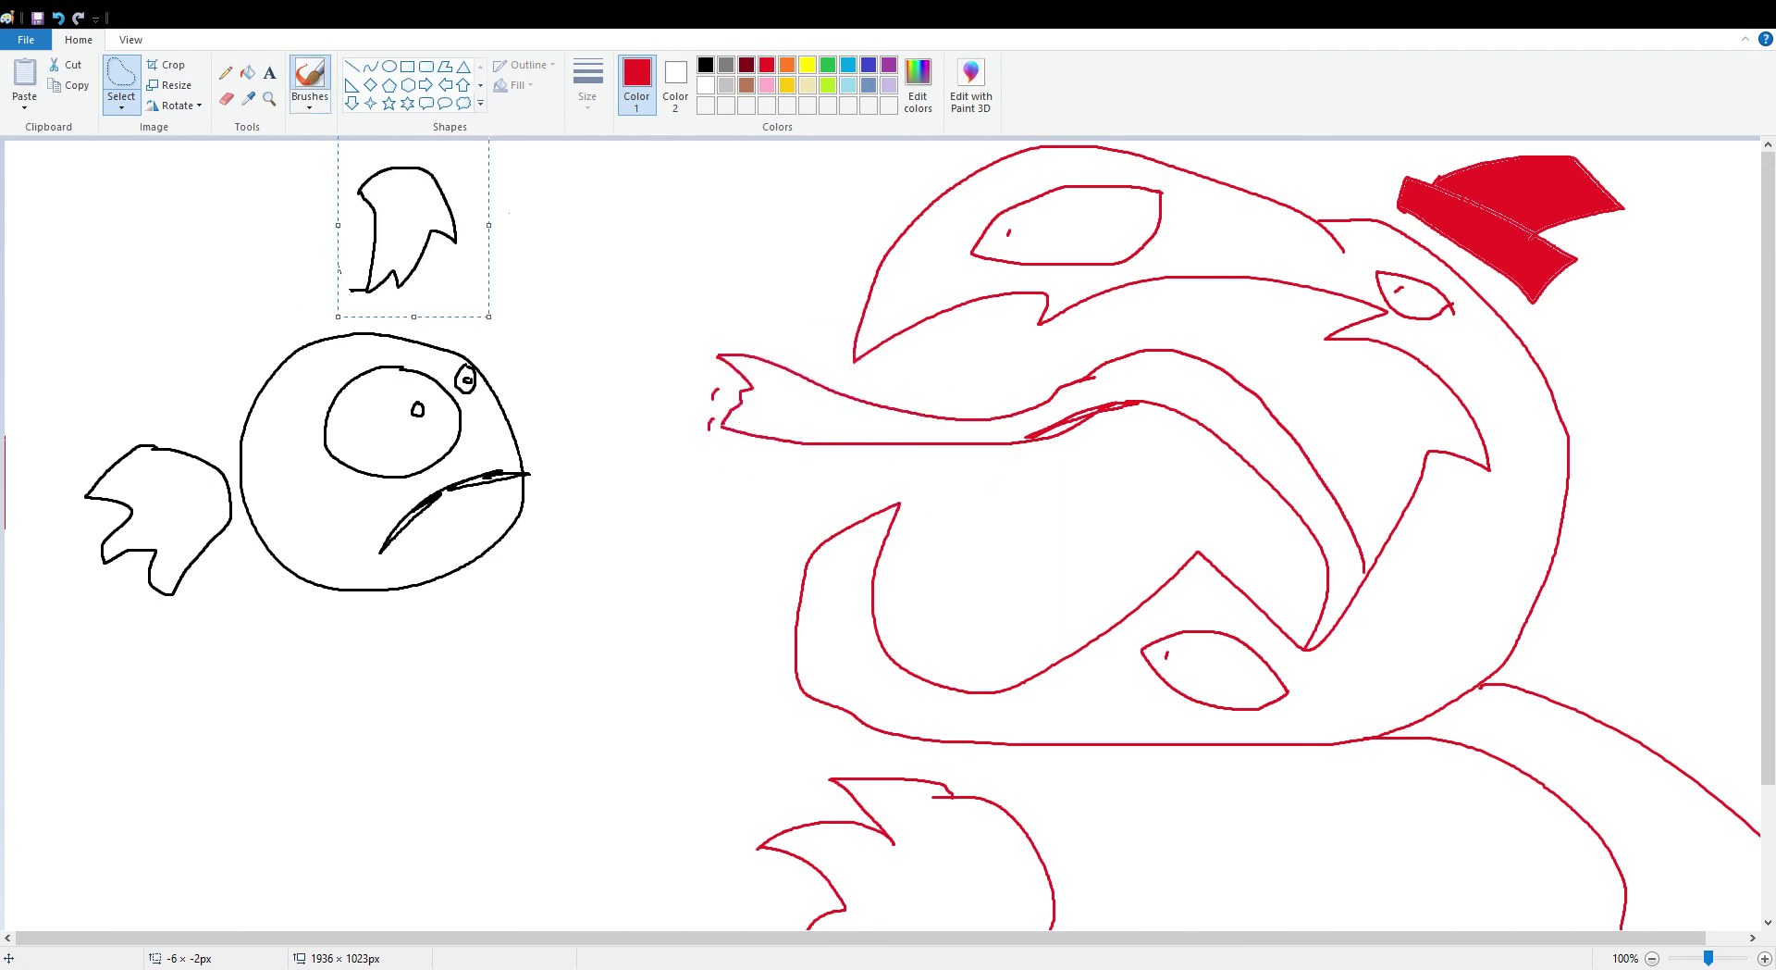
click(310, 83)
click(121, 72)
mouse_move(650, 321)
mouse_down()
mouse_move(706, 402)
mouse_move(655, 322)
mouse_up()
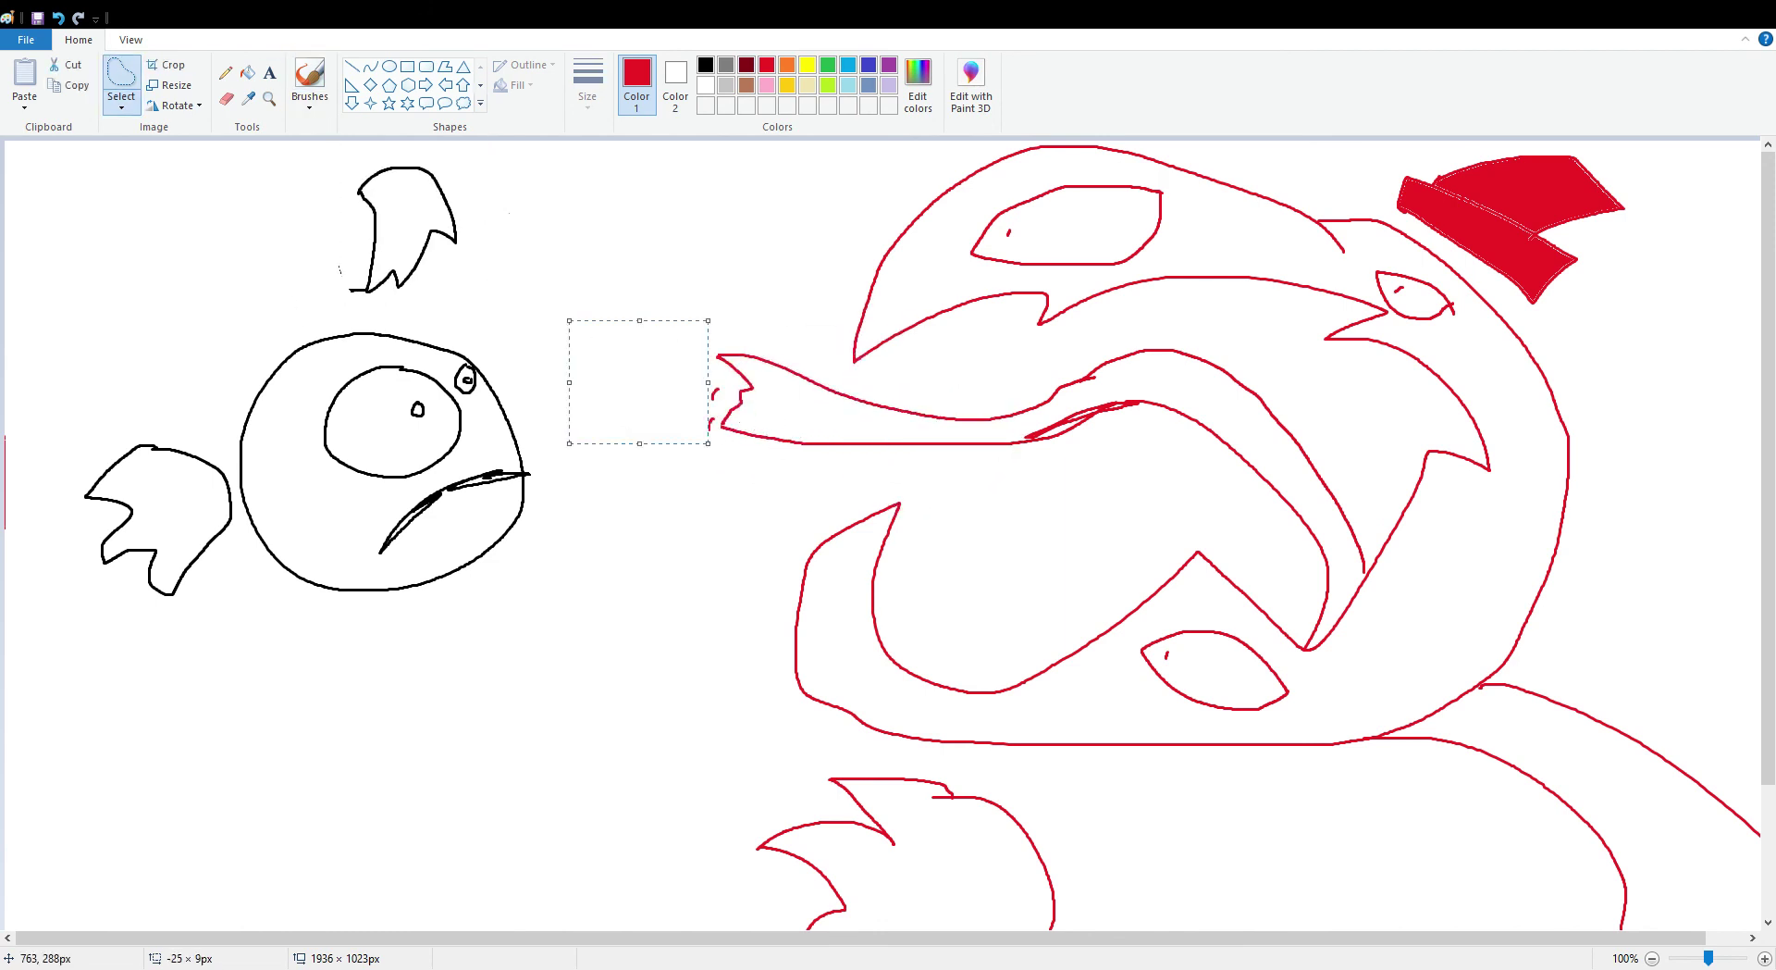
drag(709, 382, 915, 382)
click(939, 390)
key(ctrl+z)
mouse_move(660, 285)
mouse_down()
mouse_move(561, 362)
mouse_move(659, 272)
mouse_move(643, 294)
mouse_up()
mouse_move(649, 358)
mouse_down()
mouse_move(809, 417)
mouse_move(615, 379)
mouse_up()
drag(856, 393, 1043, 394)
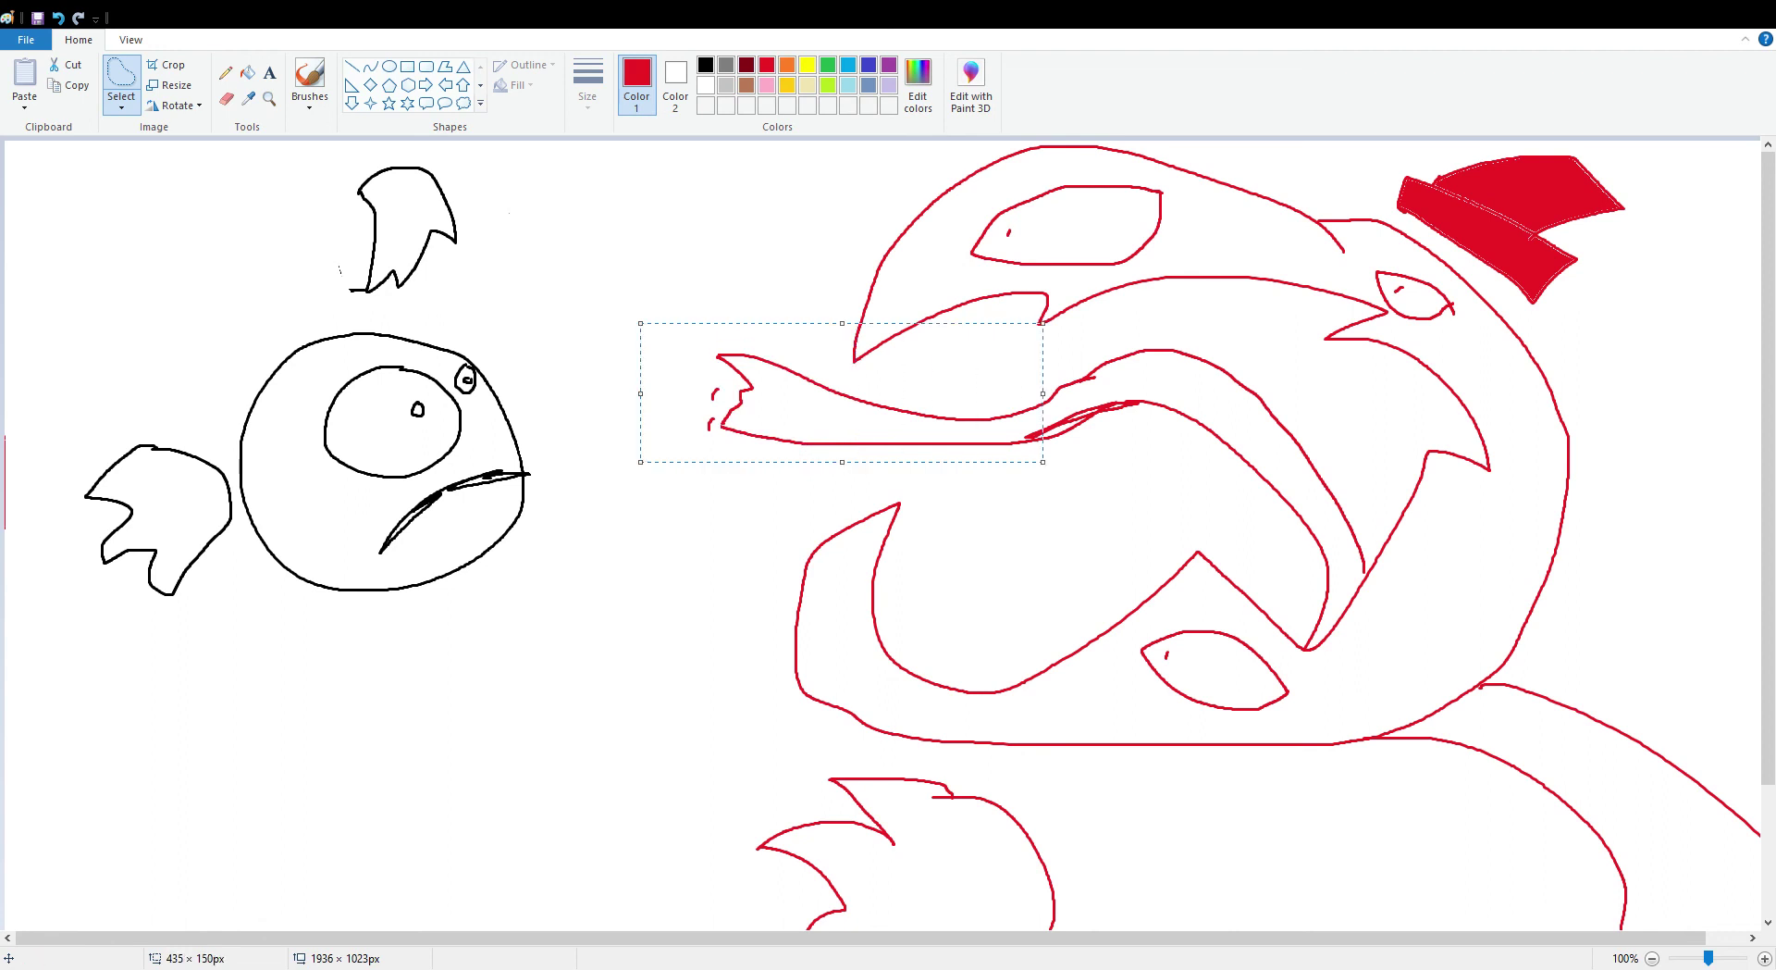
drag(640, 393, 692, 387)
click(658, 307)
mouse_move(786, 256)
mouse_down()
mouse_move(713, 277)
mouse_move(821, 316)
mouse_move(820, 265)
mouse_move(788, 256)
mouse_up()
drag(767, 321, 767, 415)
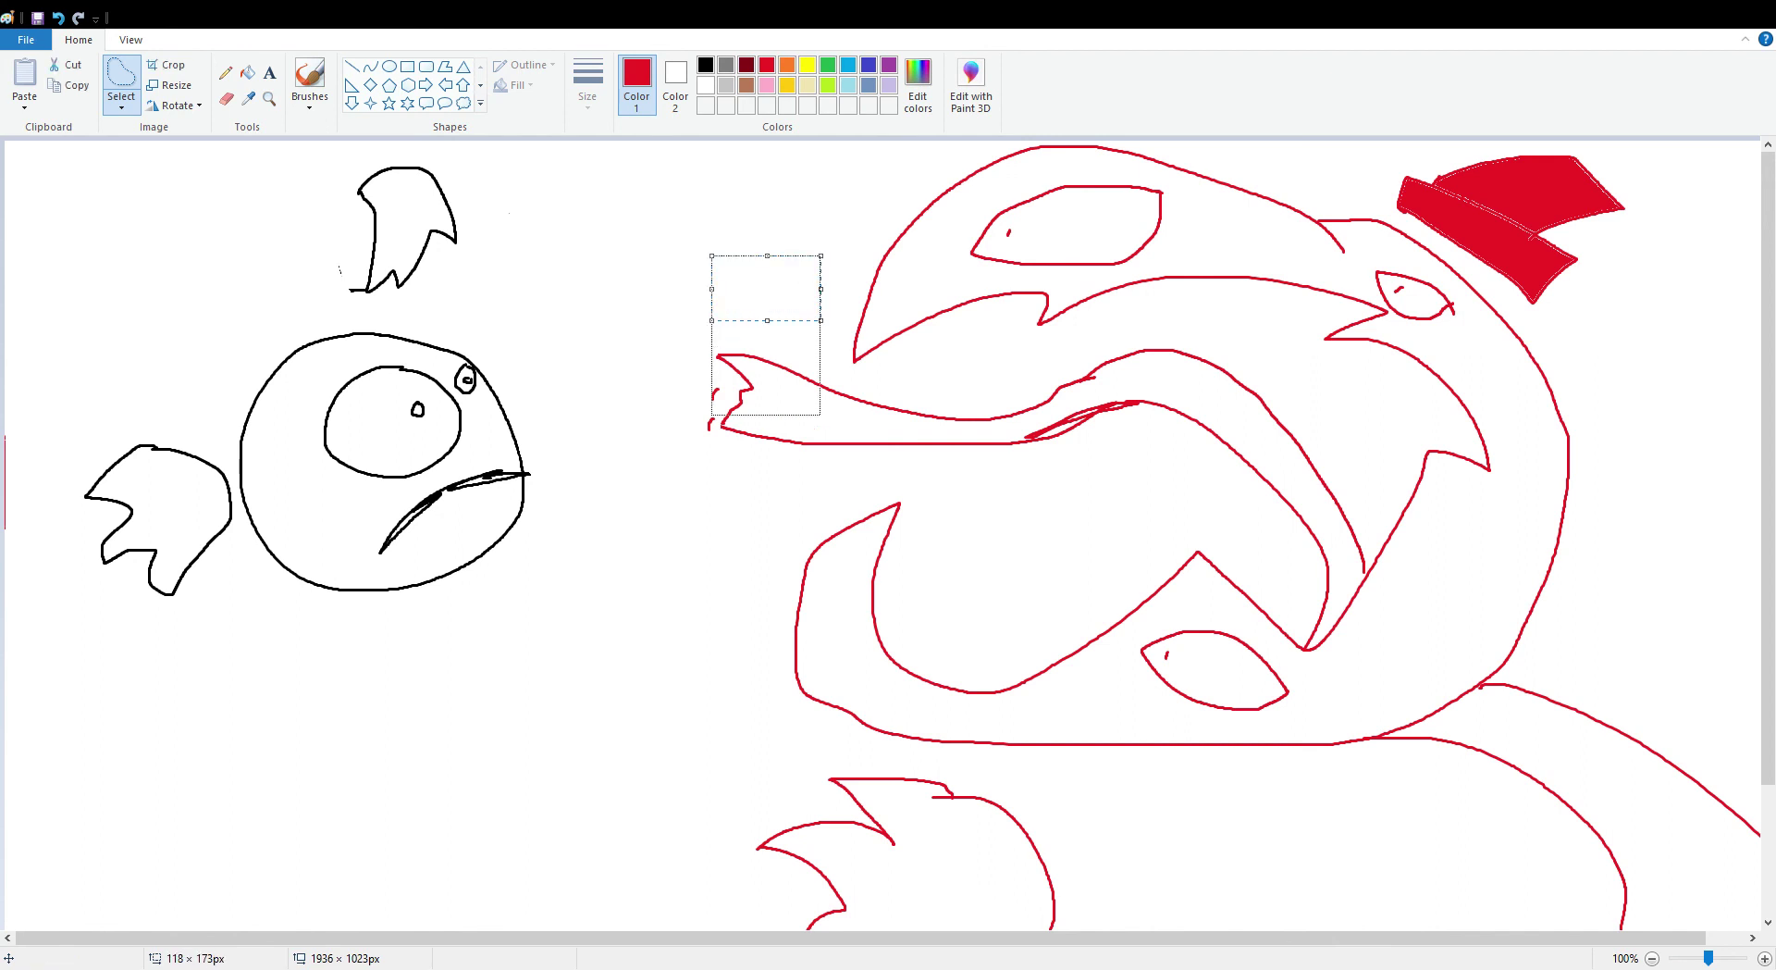
click(671, 338)
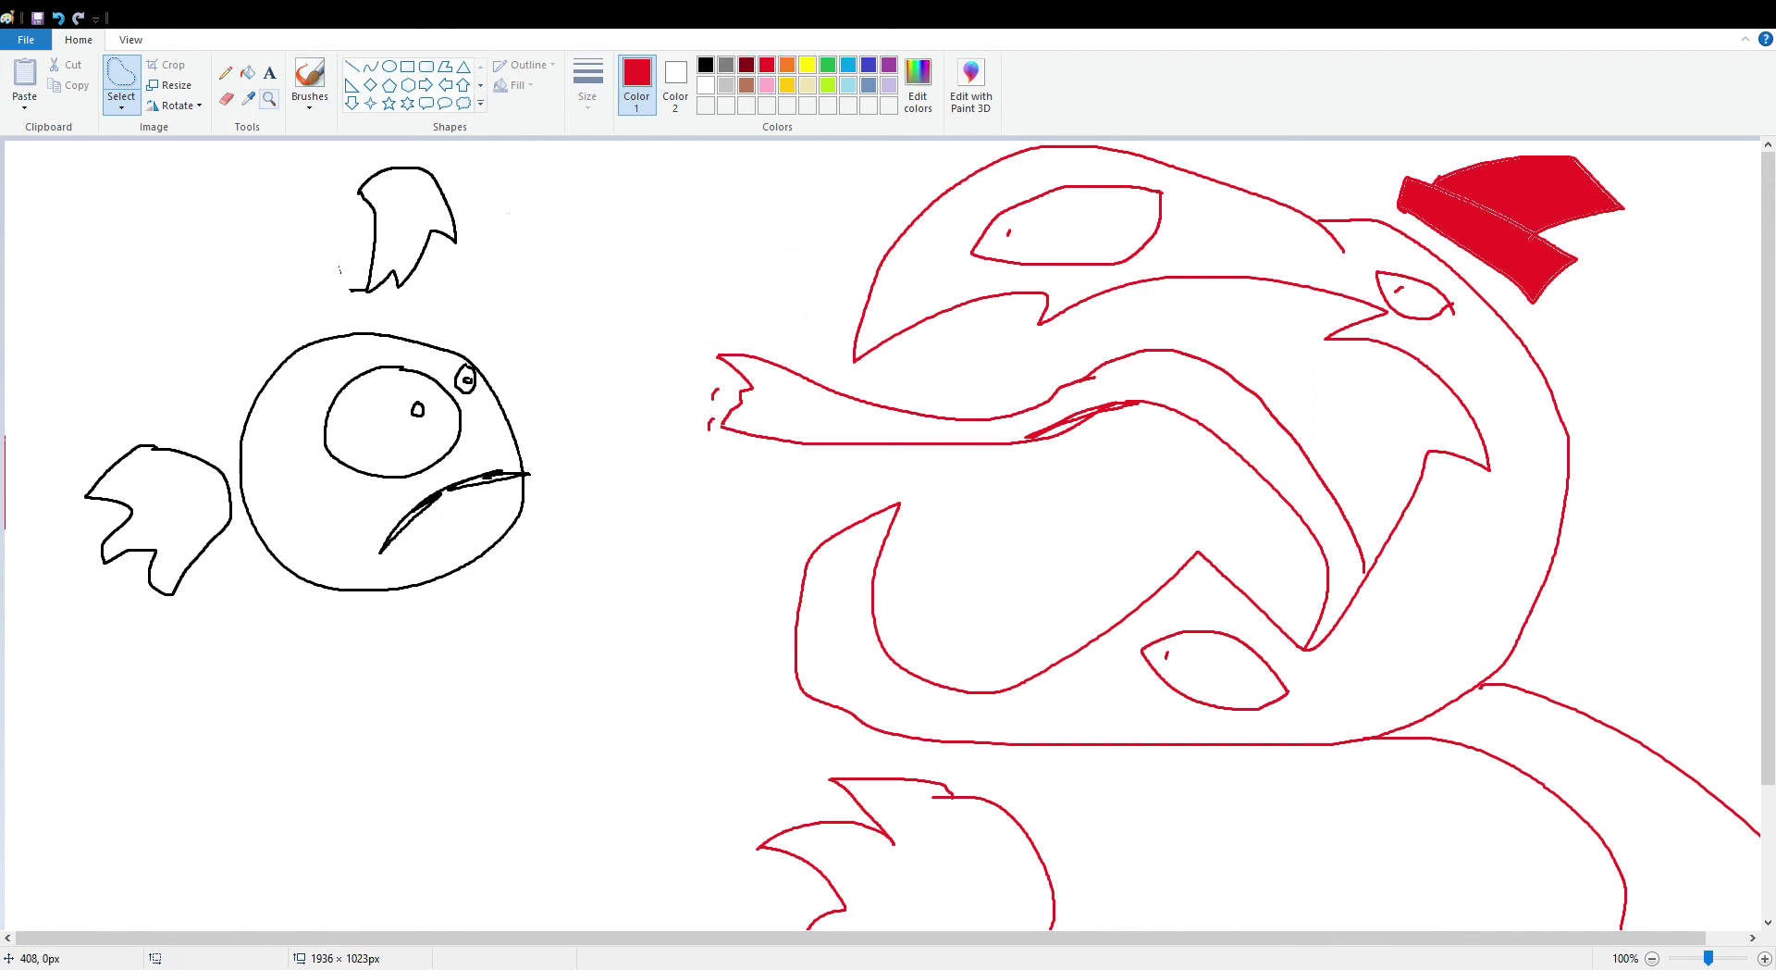
- Erase the outer part of the monster's tongue by stretching a blank rectangular selection over it up to the mouth
click(121, 99)
click(162, 149)
drag(804, 252, 729, 535)
drag(804, 394, 851, 394)
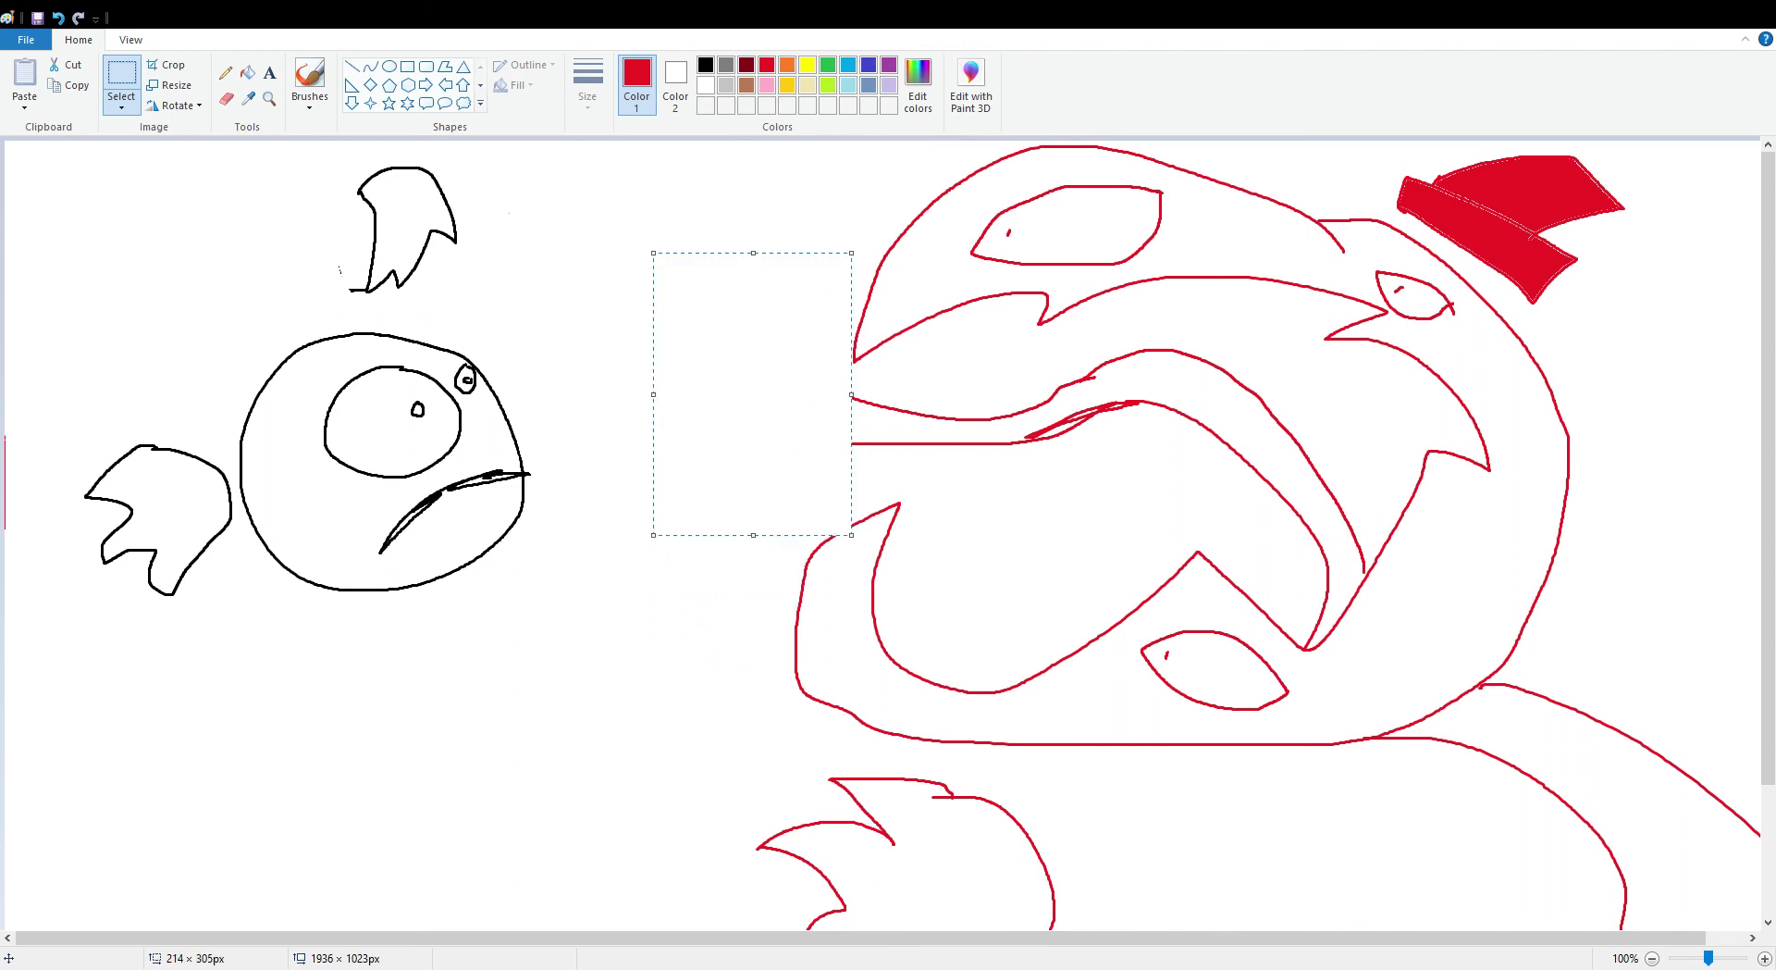
- Brush a torn edge on the tongue stump and a long curving red tongue reaching the creature's small eye, with short shading dashes
click(310, 79)
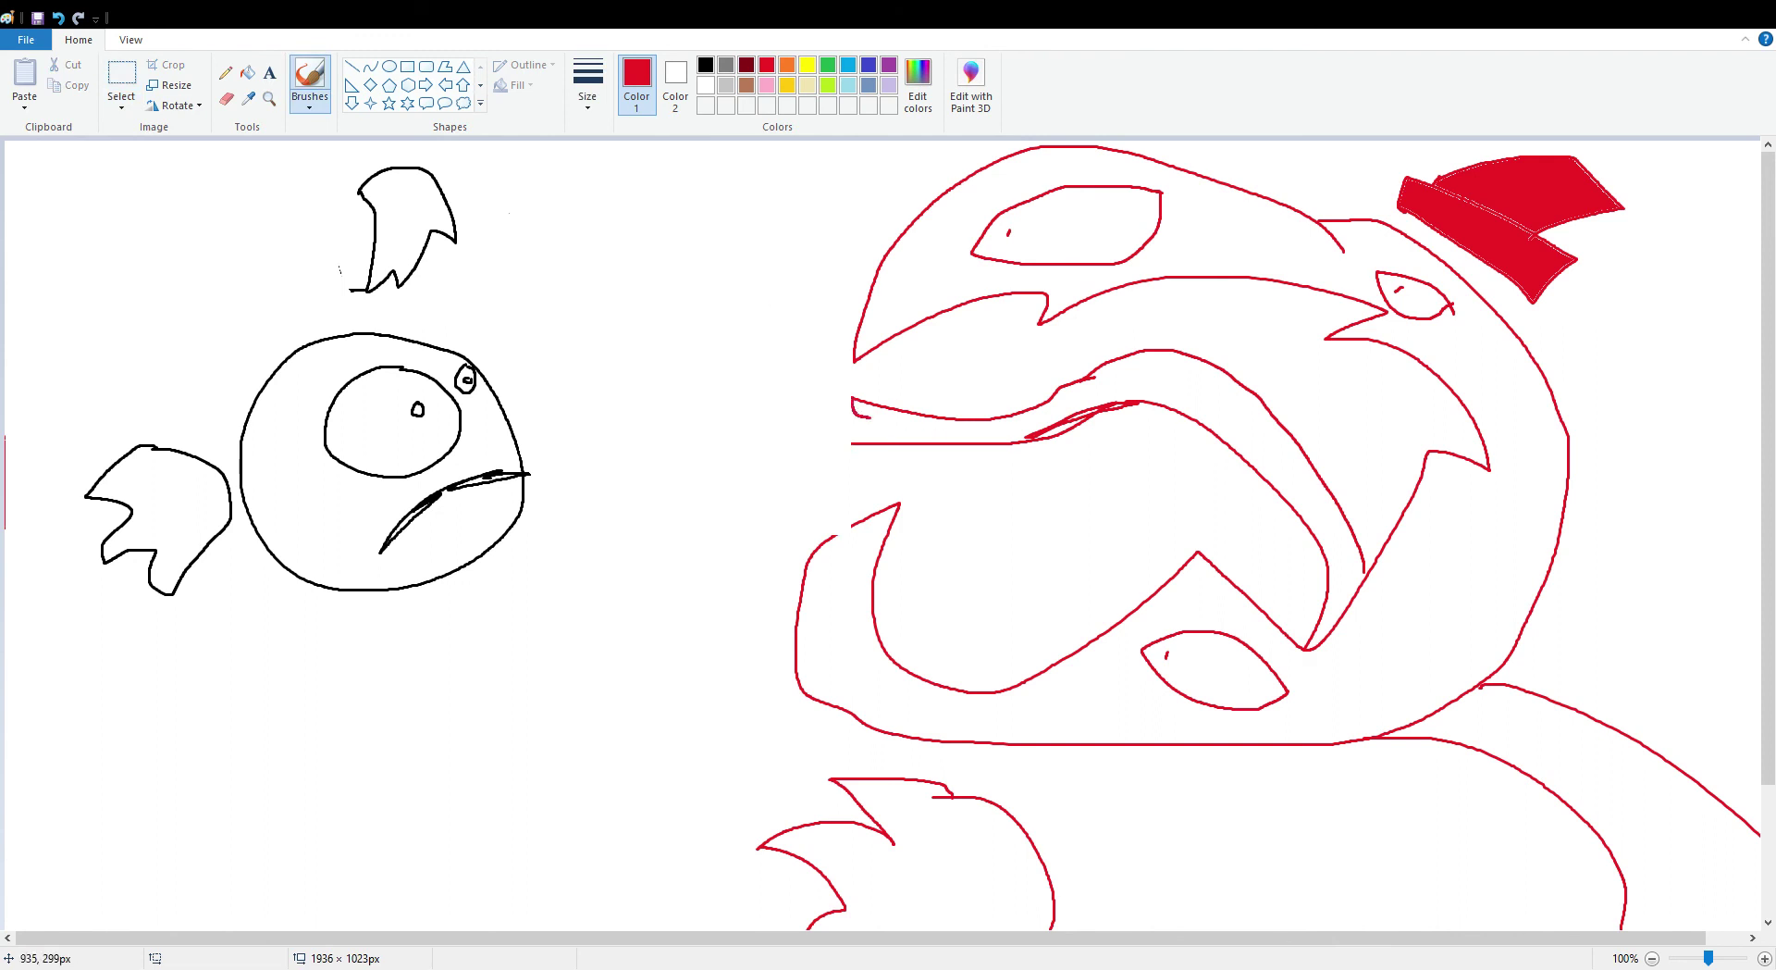
mouse_move(867, 420)
mouse_down()
mouse_move(819, 452)
mouse_move(607, 319)
mouse_move(479, 352)
mouse_move(475, 370)
mouse_move(514, 334)
mouse_move(633, 515)
mouse_move(875, 454)
mouse_move(872, 431)
mouse_up()
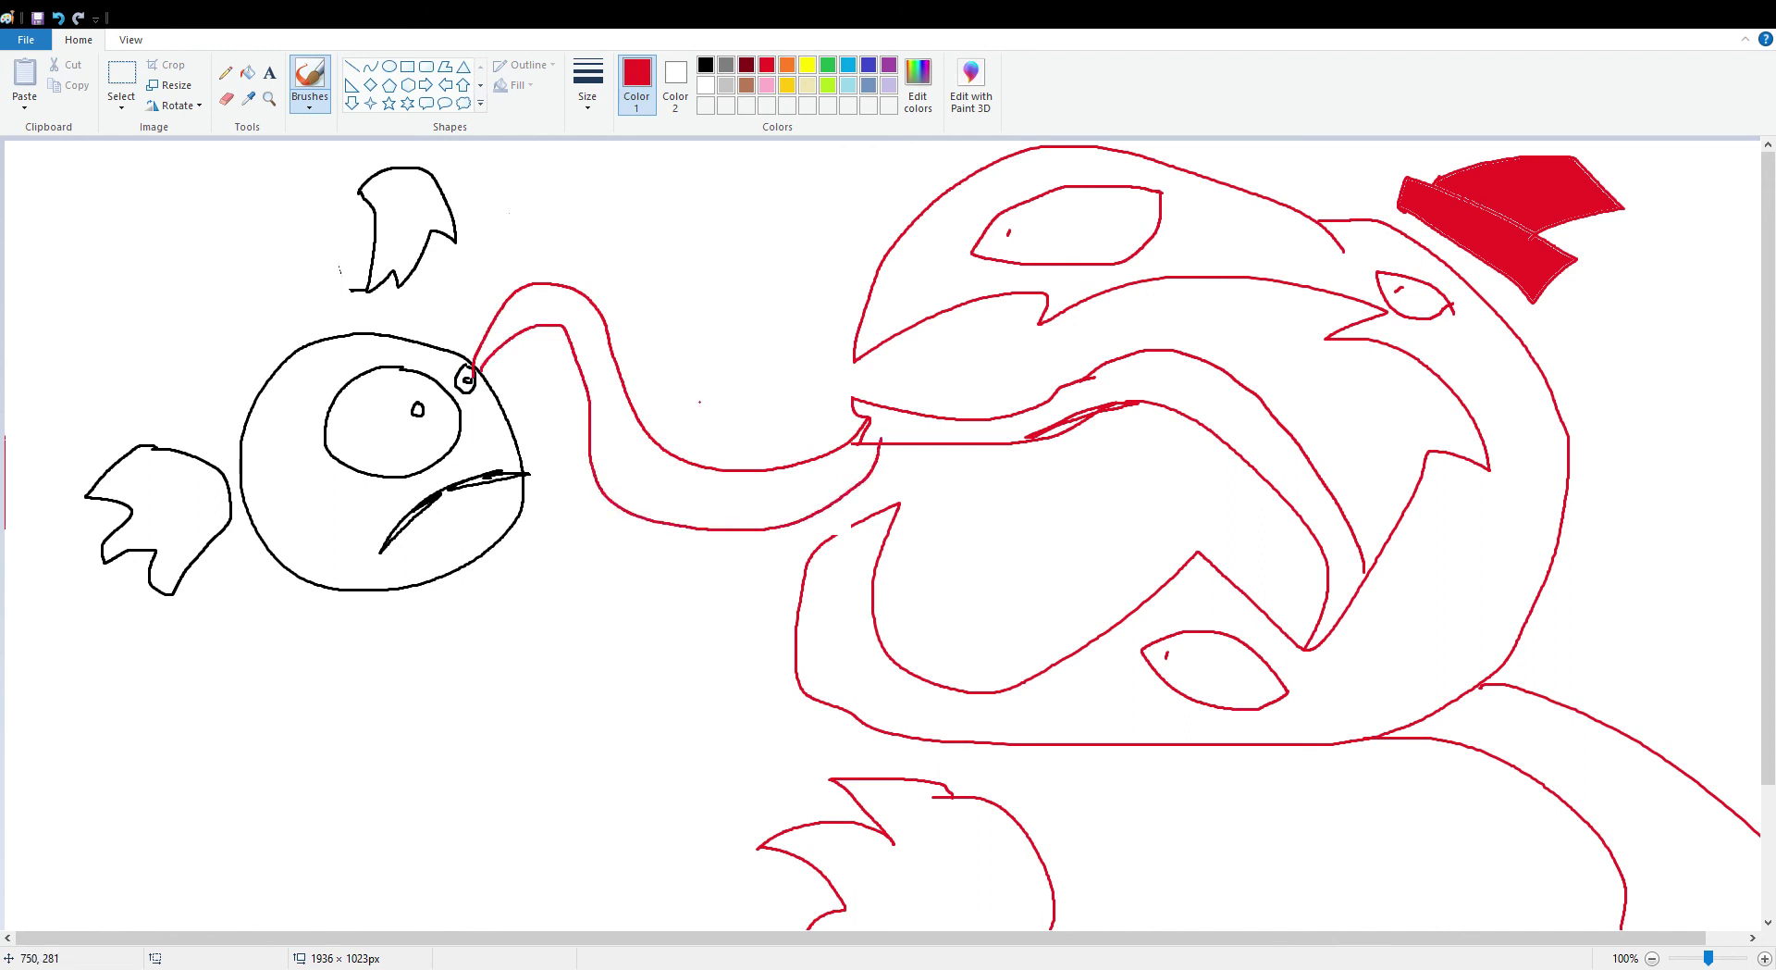
drag(793, 486, 747, 499)
drag(620, 425, 611, 379)
- Fill the black creature's body, its outline and the insides of both hands with red
click(247, 73)
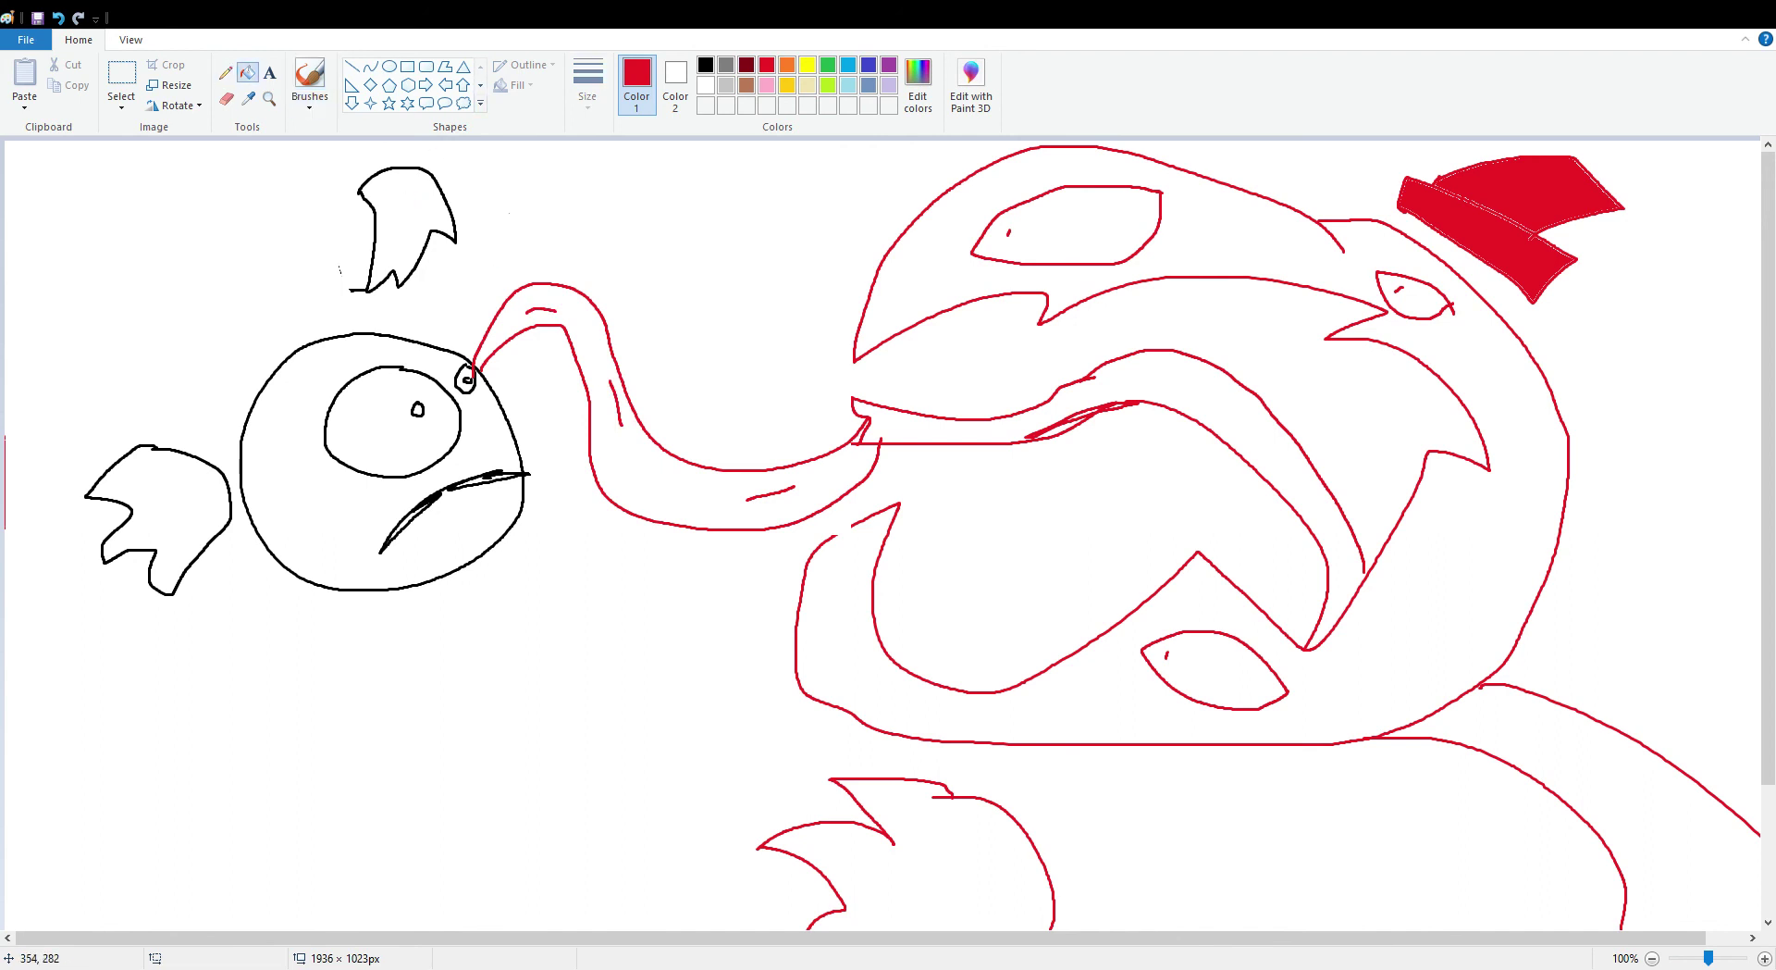
click(278, 425)
click(185, 491)
click(384, 215)
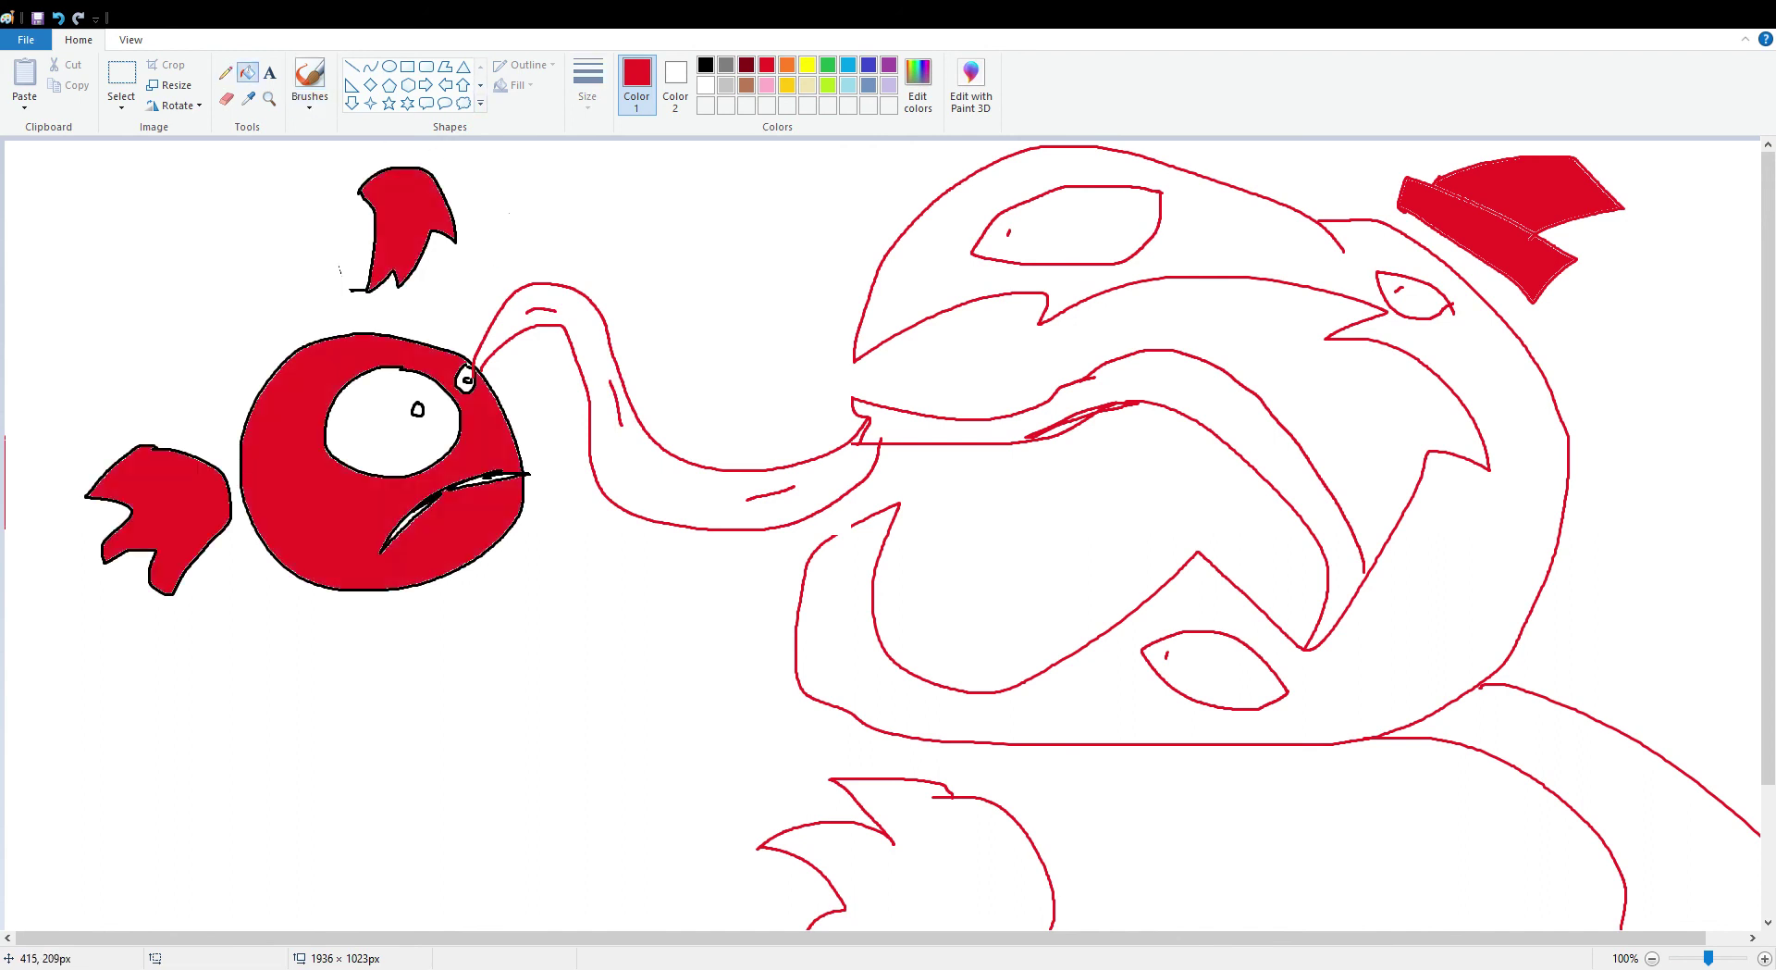
click(386, 335)
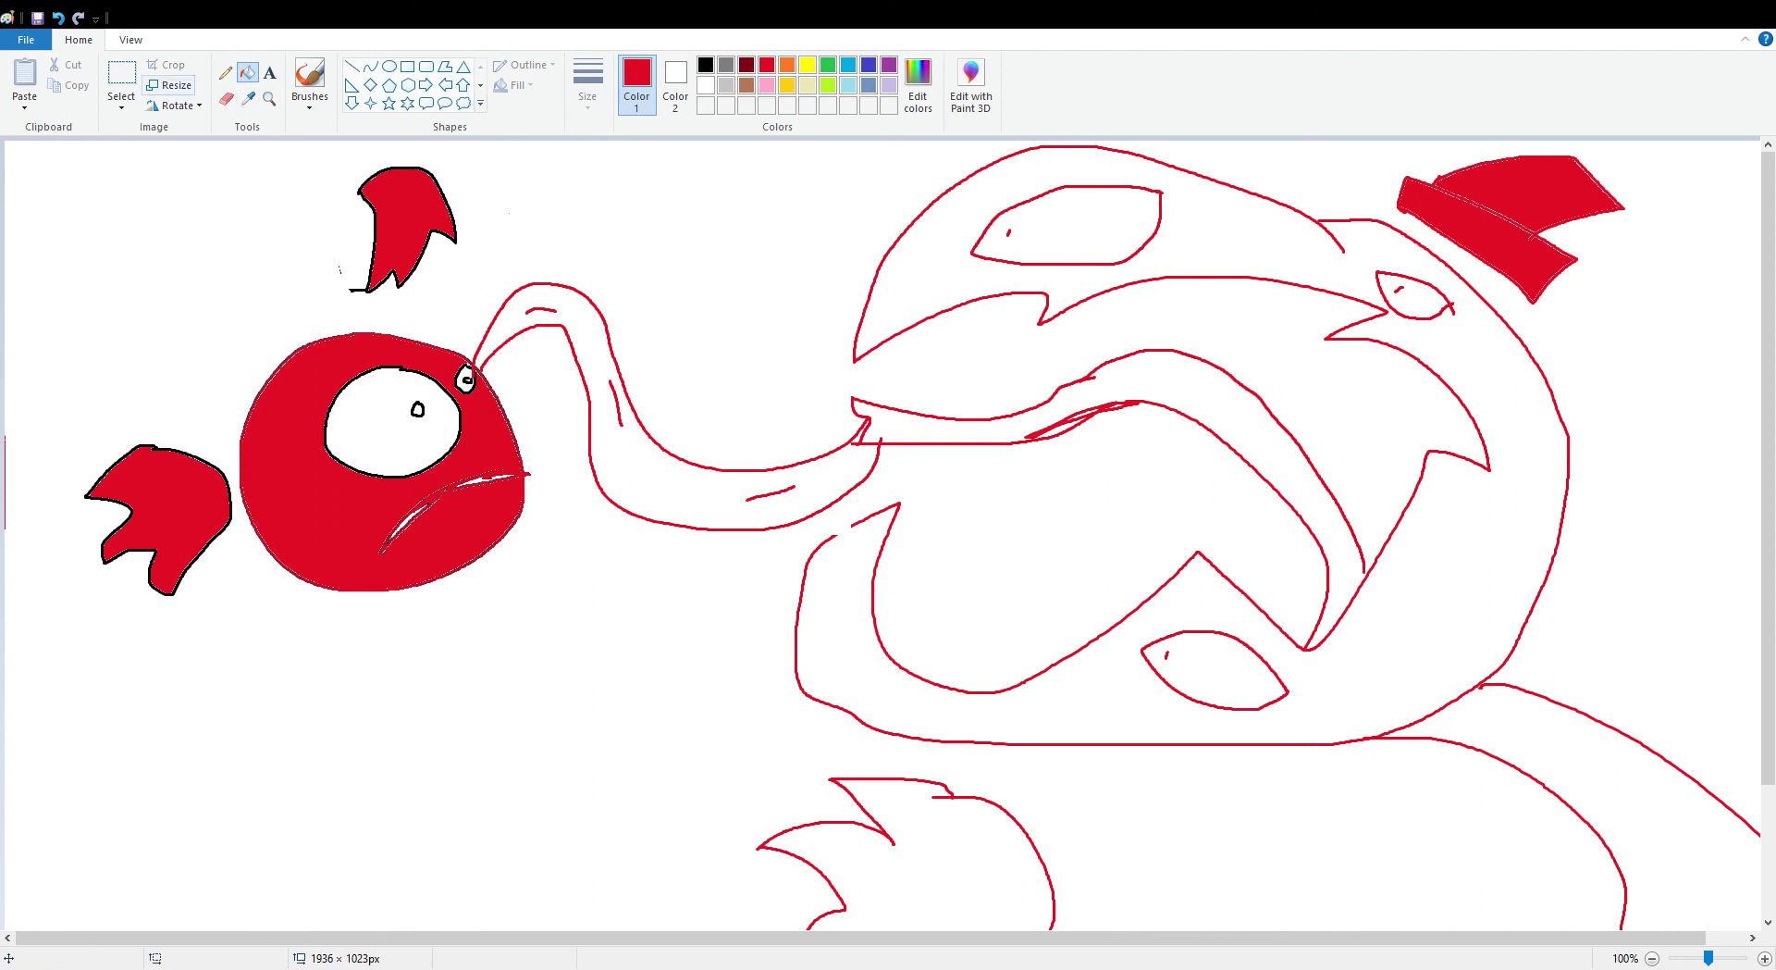
- Select the red-filled creature with both its hands using a free-form selection and move it off the canvas's left edge
click(121, 76)
click(121, 104)
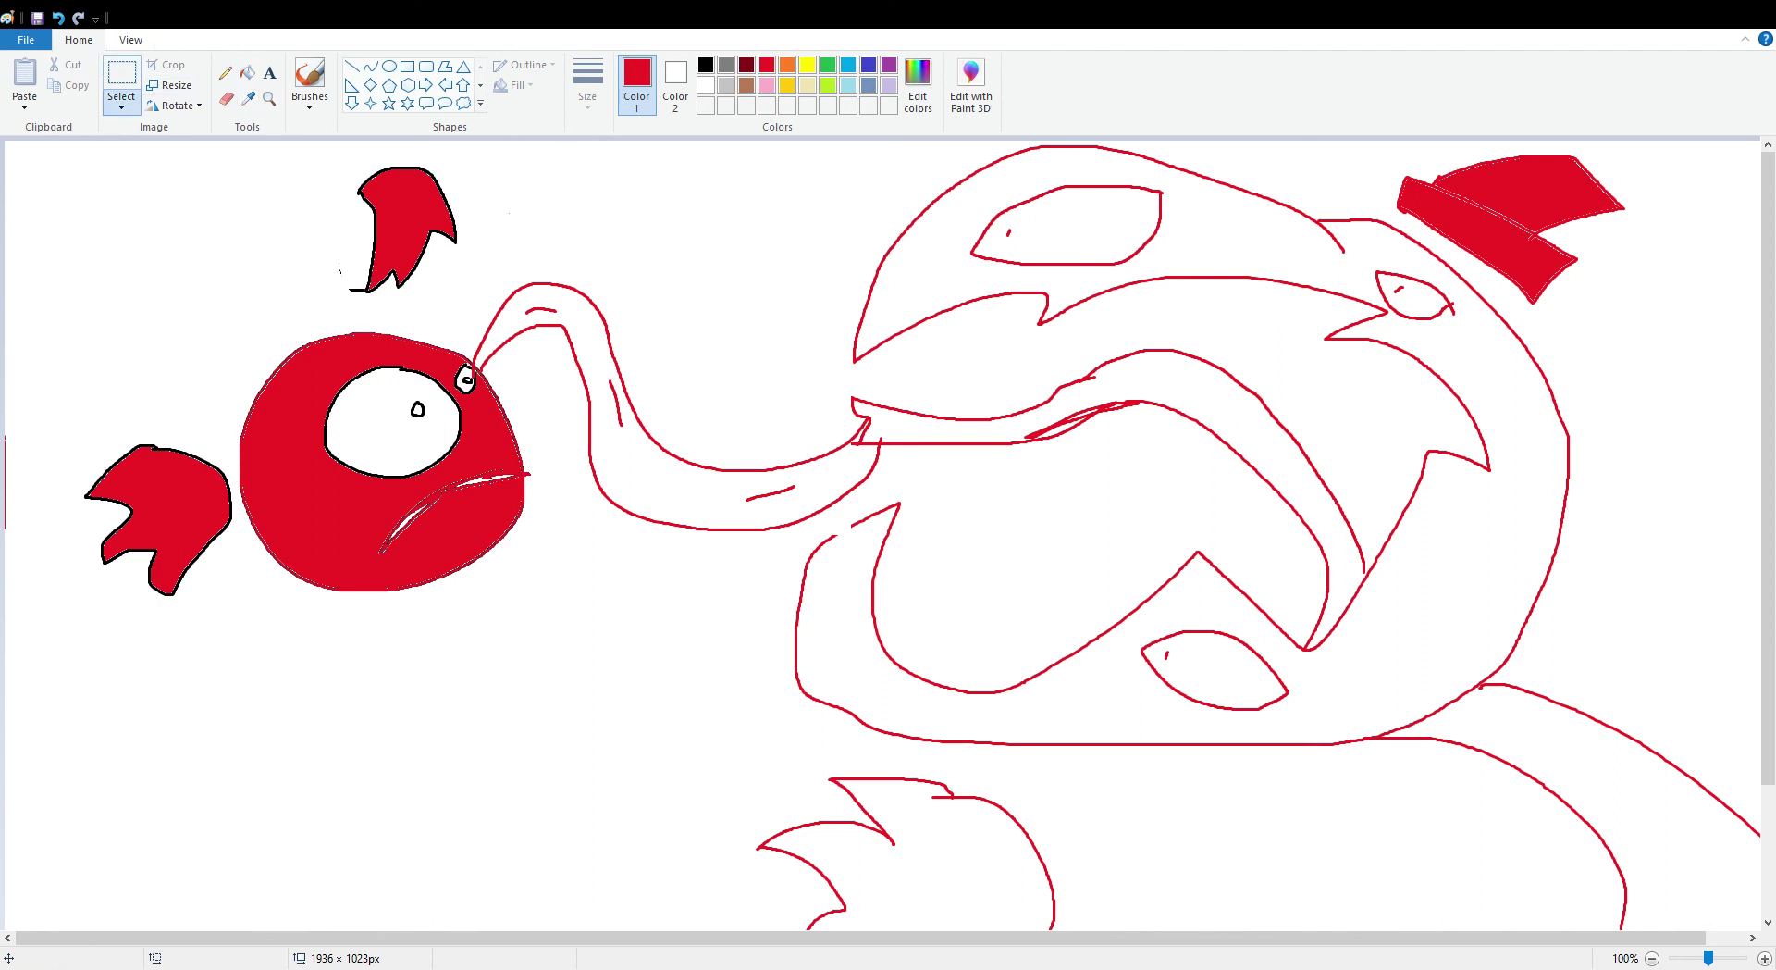
click(148, 168)
mouse_move(546, 482)
mouse_down()
mouse_move(526, 425)
mouse_move(303, 597)
mouse_move(171, 606)
mouse_move(98, 557)
mouse_move(54, 439)
mouse_move(444, 145)
mouse_move(476, 148)
mouse_move(474, 336)
mouse_move(516, 413)
mouse_up()
drag(527, 424, 23, 422)
click(157, 308)
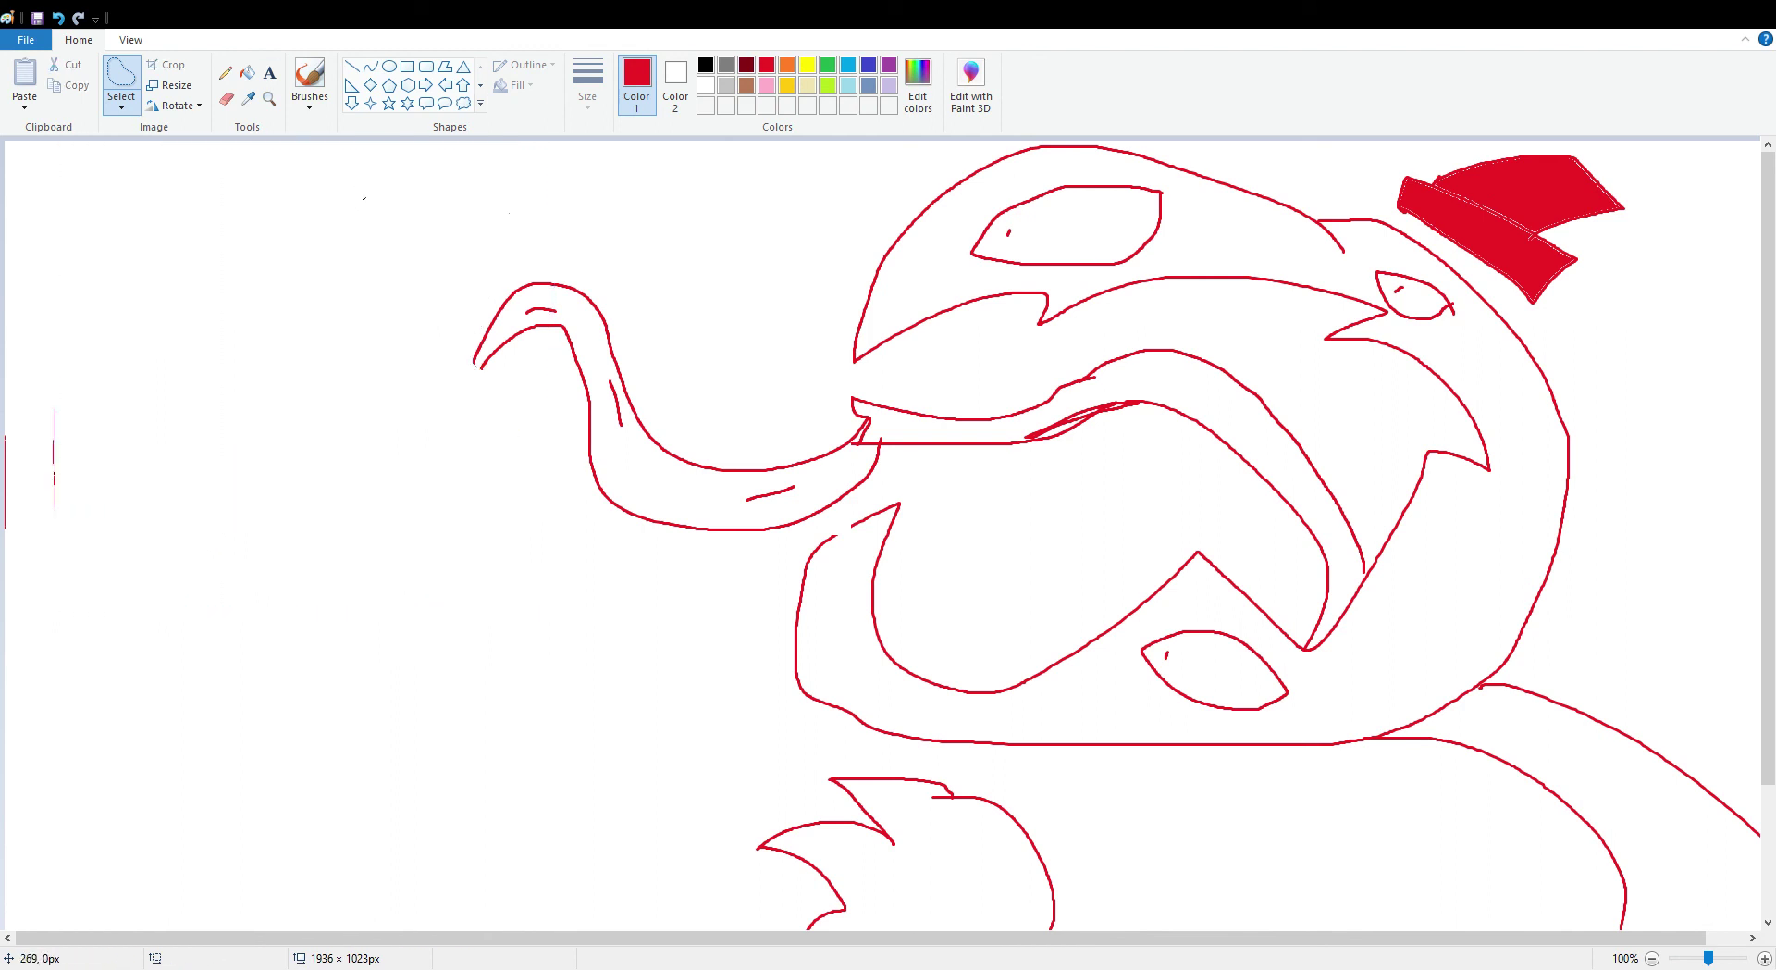
- Erase the leftover creature marks near the canvas's left edge with a rectangular selection
click(122, 101)
click(166, 148)
drag(321, 368, 1, 582)
click(2, 606)
drag(78, 494, 17, 546)
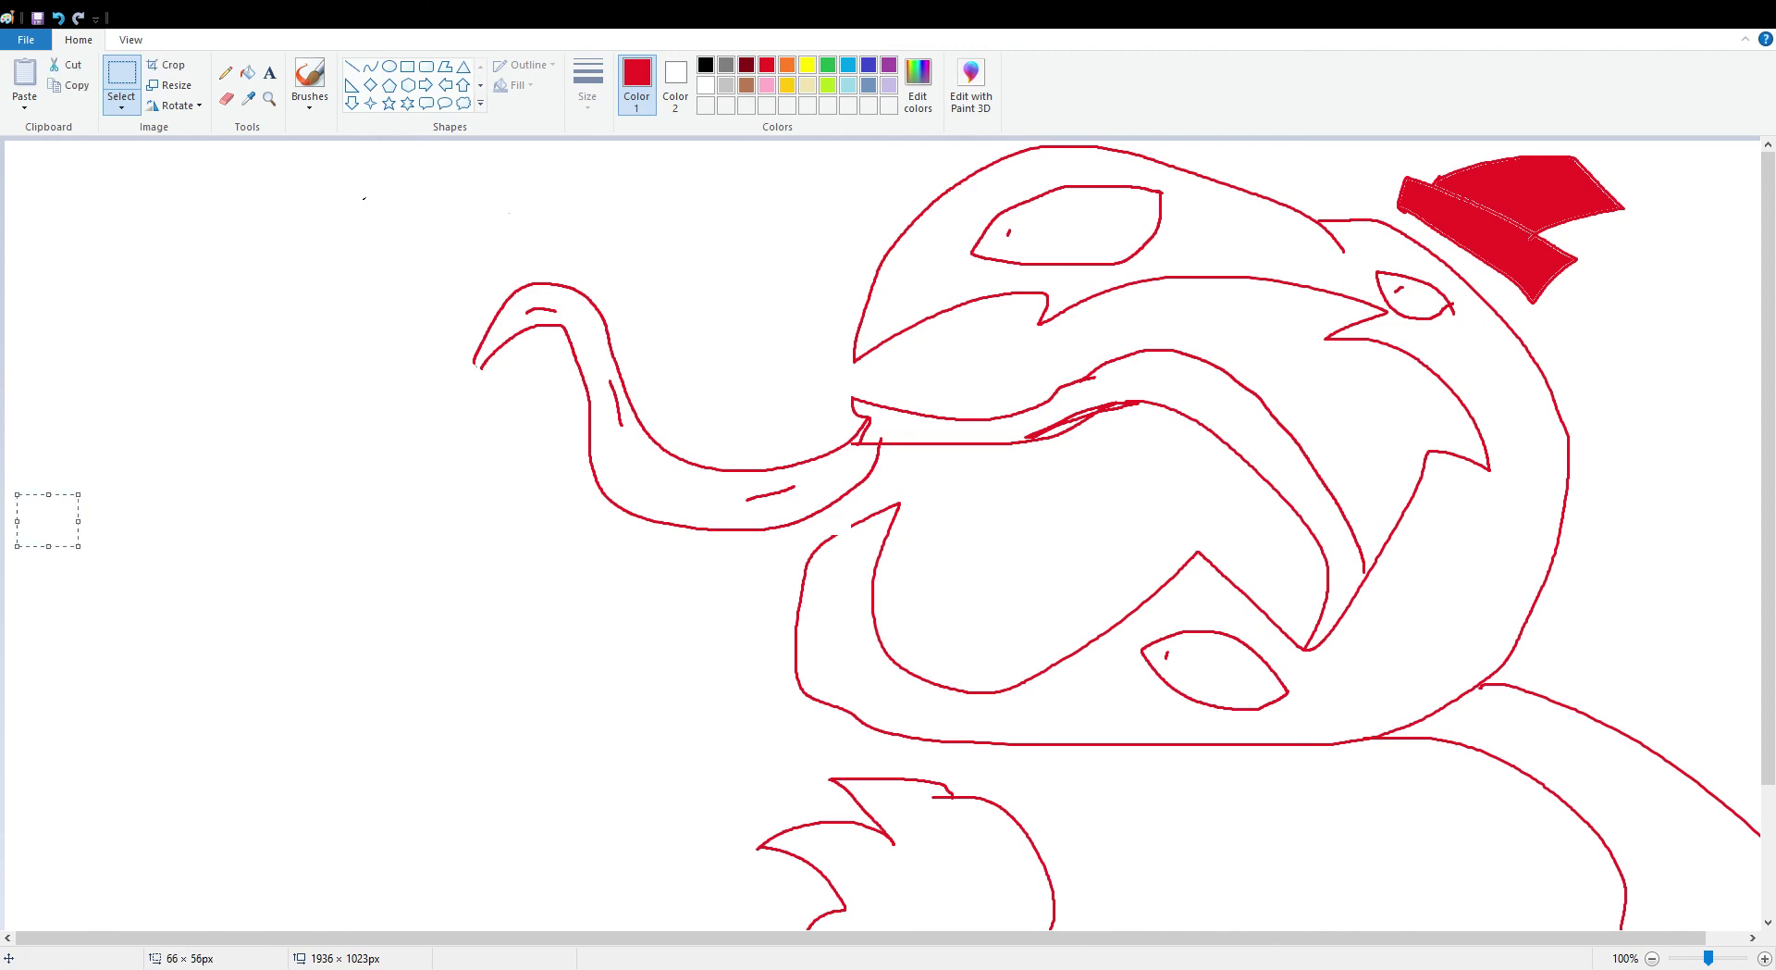
scroll(192, 507, down, 3)
click(178, 518)
scroll(178, 518, up, 3)
- Close the curved tongue's tip and brush a new red creature below it with a round one-eyed head, neck and wide oval mouth
click(310, 79)
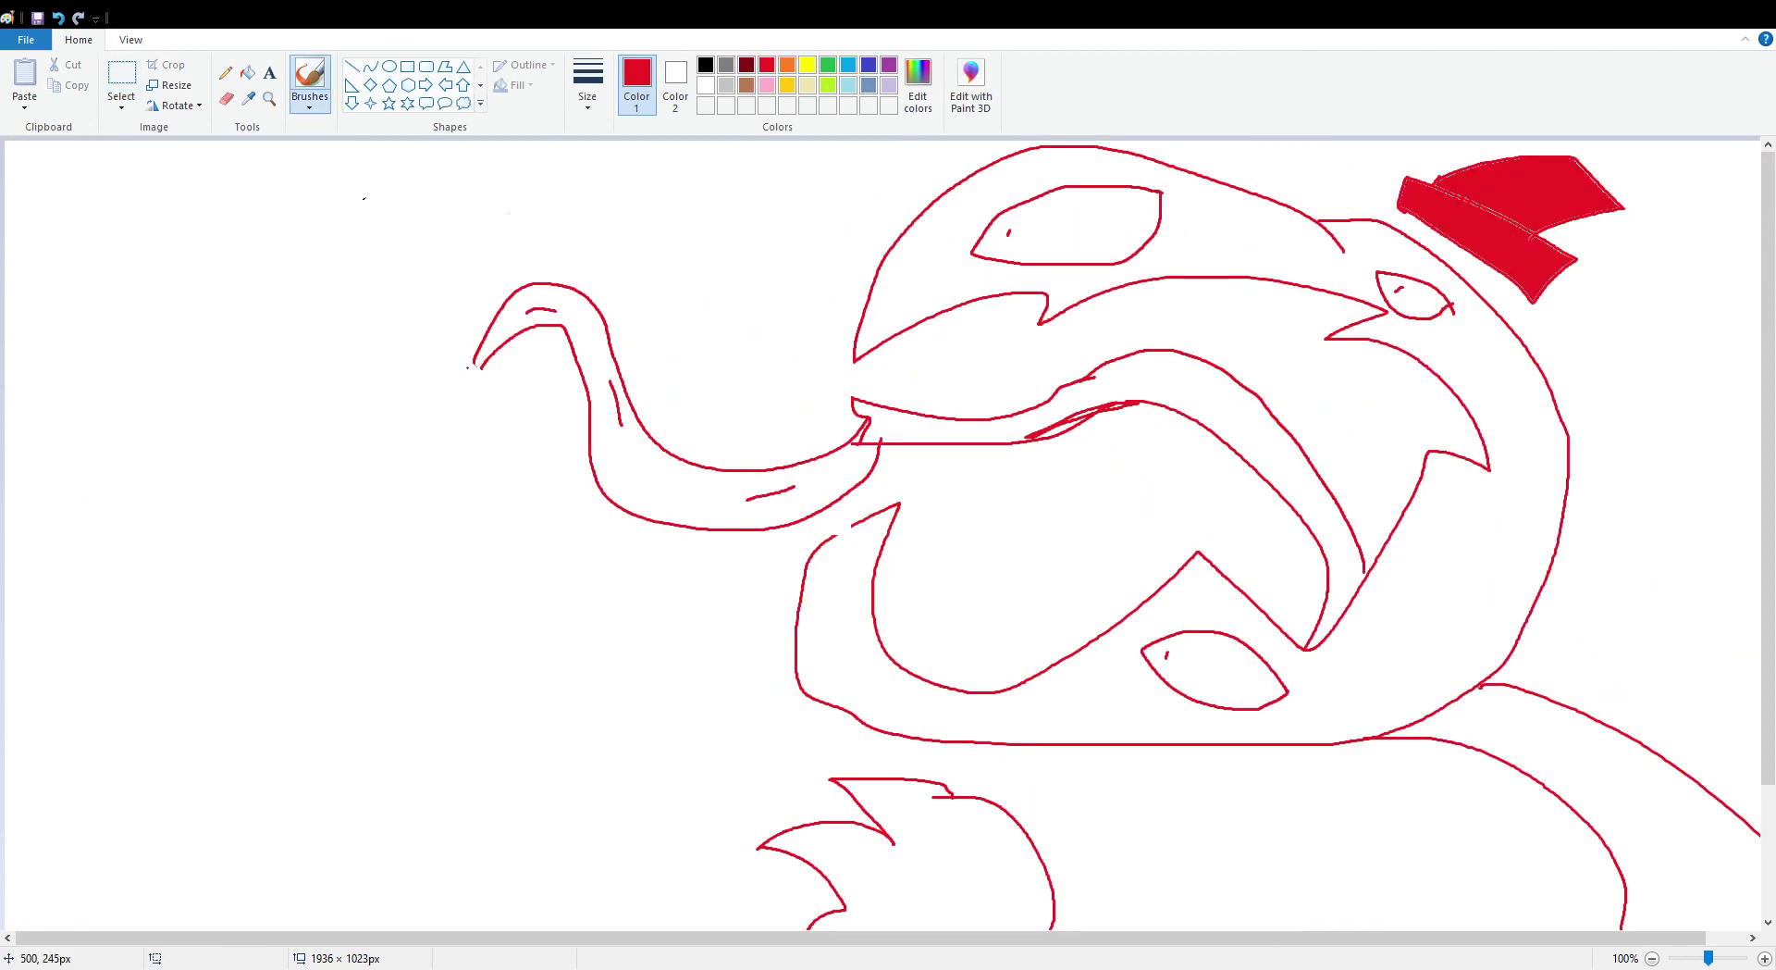
scroll(482, 364, down, 3)
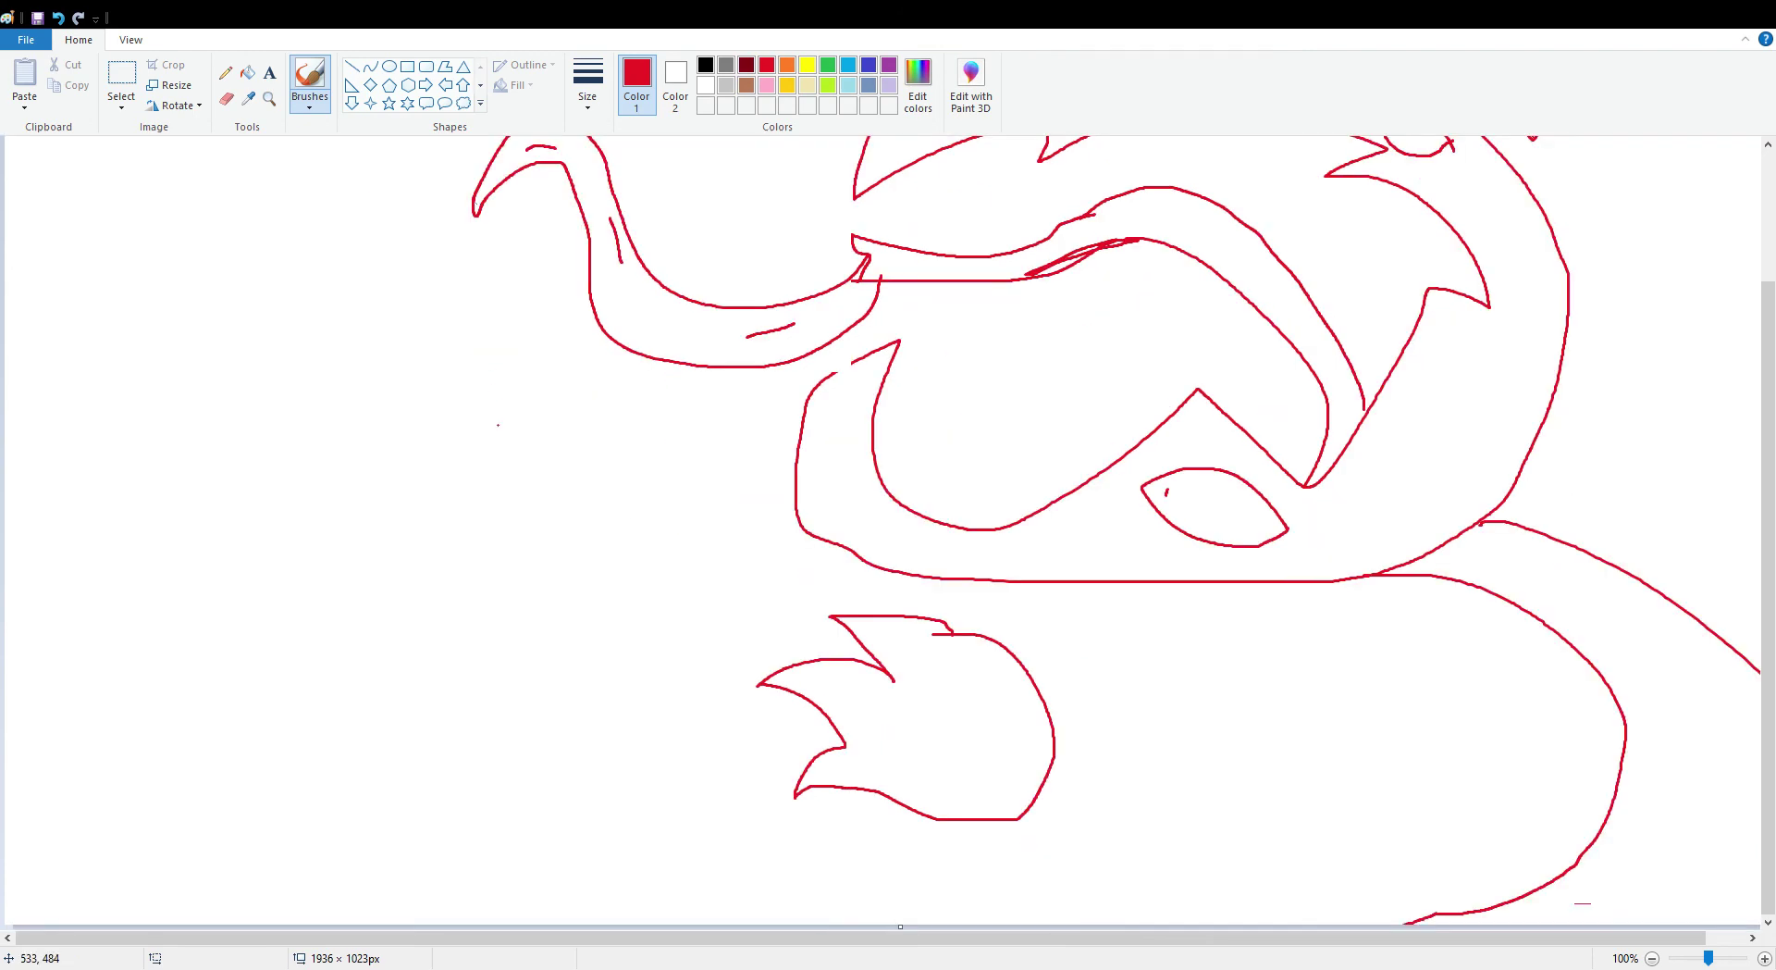
mouse_move(335, 368)
mouse_down()
mouse_move(298, 400)
mouse_move(439, 449)
mouse_move(388, 364)
mouse_move(327, 357)
mouse_move(349, 385)
mouse_move(323, 437)
mouse_move(391, 435)
mouse_move(405, 372)
mouse_up()
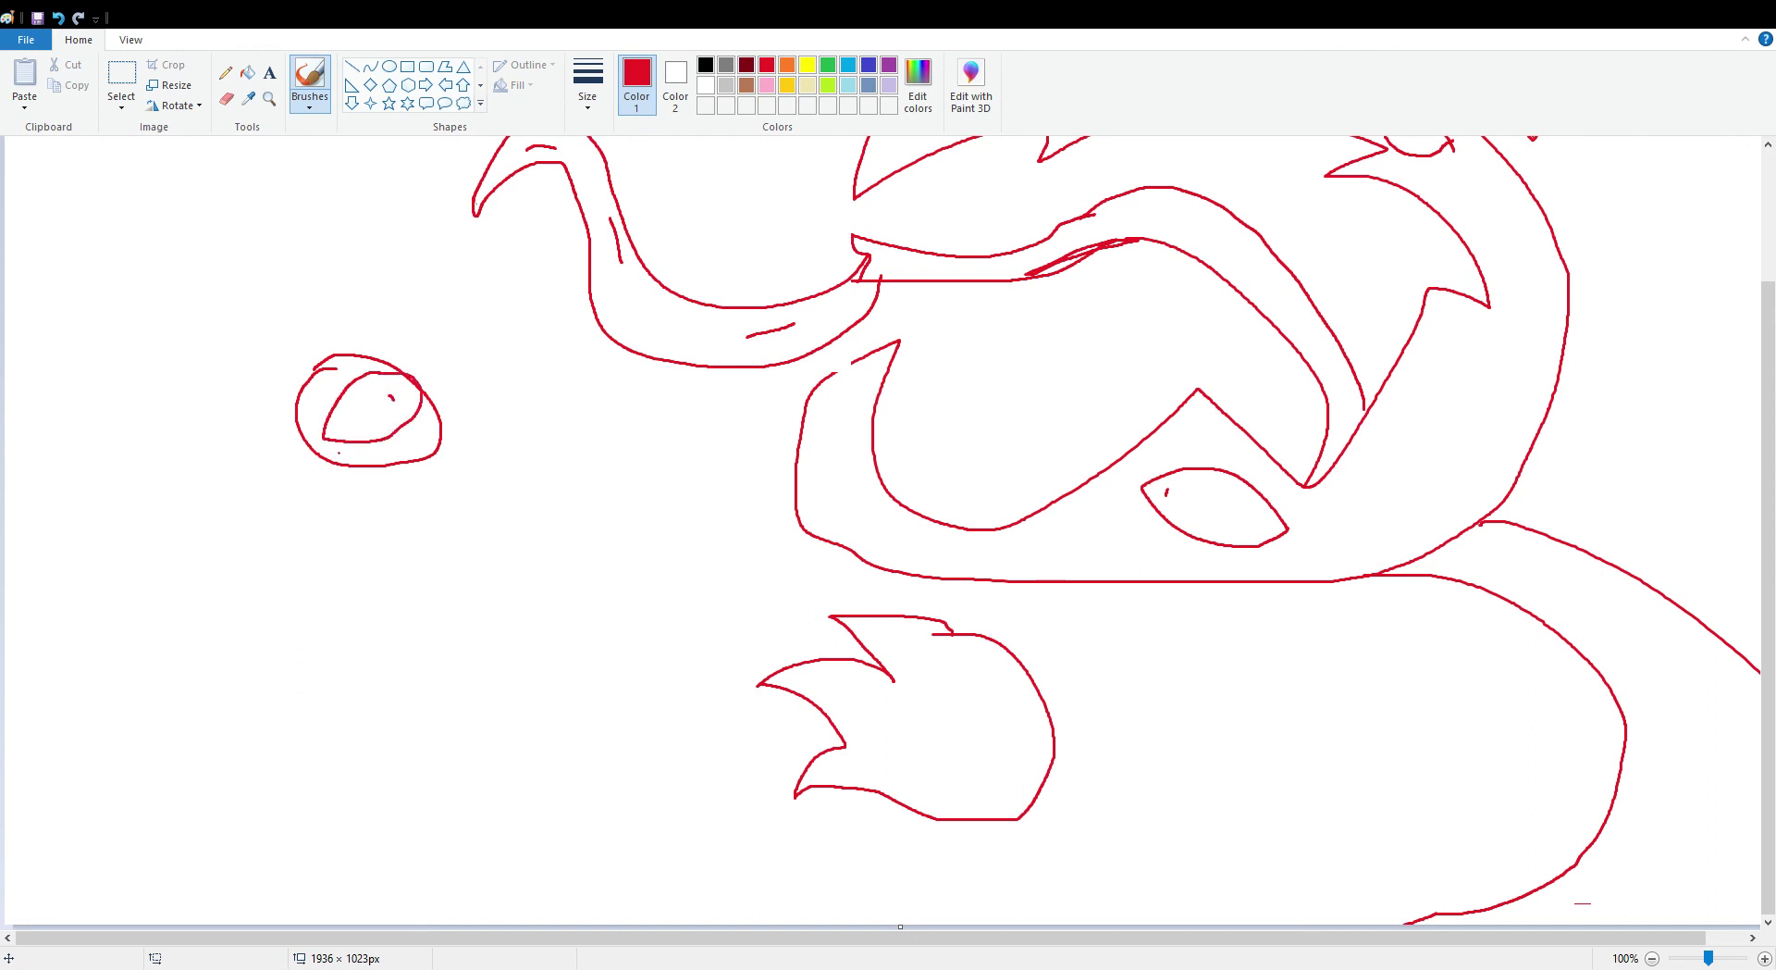
mouse_move(308, 447)
mouse_down()
mouse_move(261, 540)
mouse_move(302, 618)
mouse_move(258, 610)
mouse_move(260, 706)
mouse_move(497, 589)
mouse_move(390, 561)
mouse_move(342, 590)
mouse_move(328, 460)
mouse_up()
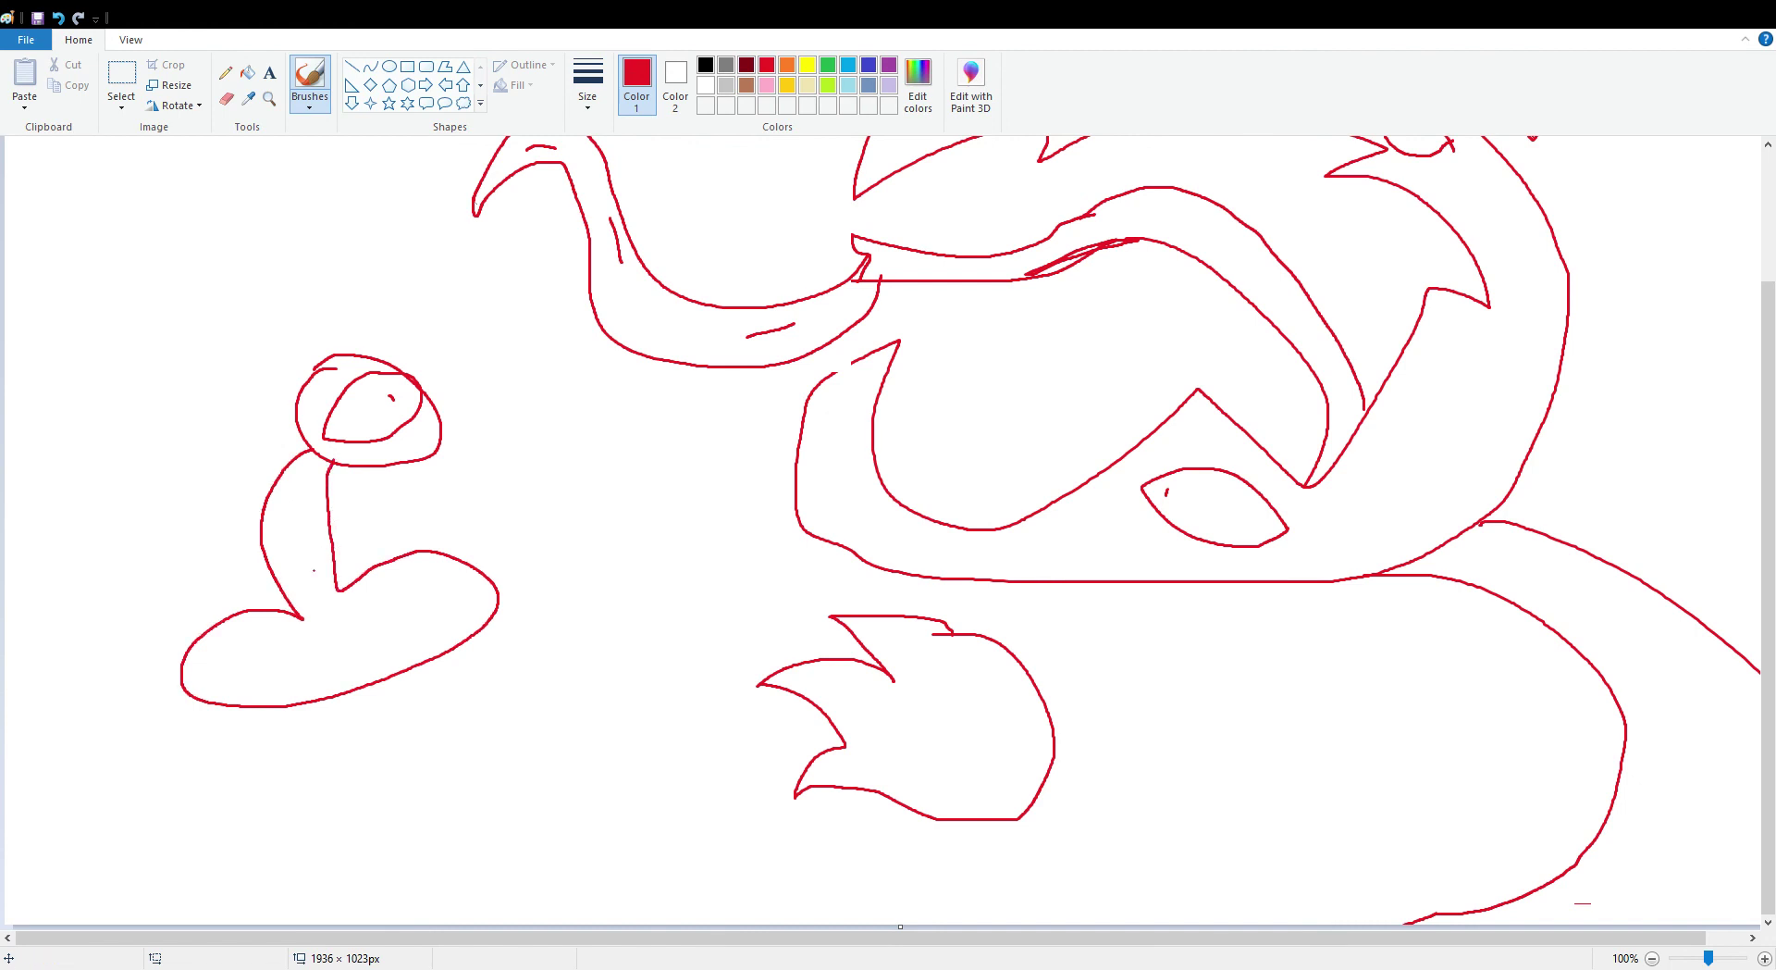
- Brush a jagged mouth line, a spiky neck base and small spots inside the new creature's oval mouth
mouse_move(297, 609)
mouse_down()
mouse_move(316, 566)
mouse_move(328, 608)
mouse_up()
mouse_move(210, 647)
mouse_down()
mouse_move(274, 676)
mouse_move(419, 622)
mouse_move(449, 577)
mouse_move(475, 584)
mouse_move(424, 651)
mouse_move(317, 685)
mouse_move(207, 642)
mouse_up()
click(373, 611)
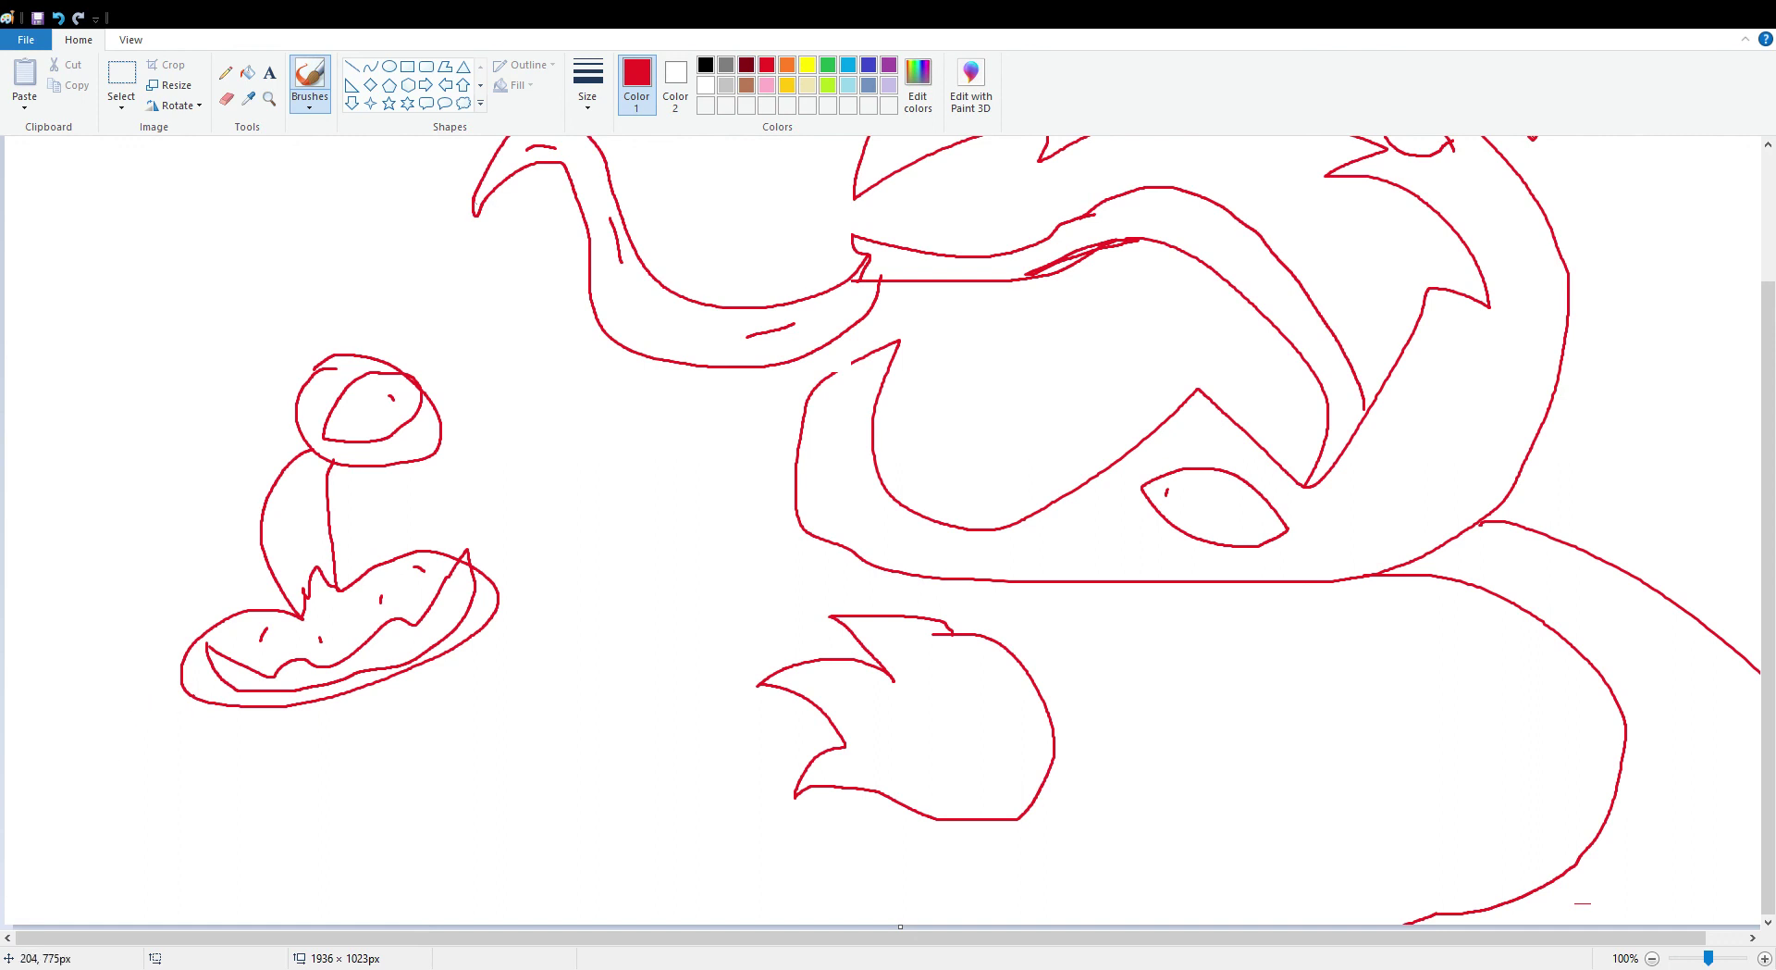
- Brush two bent legs under the new creature and a long curved clawed arm behind its head
mouse_move(193, 697)
mouse_down()
mouse_move(180, 774)
mouse_move(115, 762)
mouse_up()
mouse_move(492, 619)
mouse_down()
mouse_move(538, 664)
mouse_move(583, 657)
mouse_up()
mouse_move(309, 449)
mouse_down()
mouse_move(238, 381)
mouse_move(137, 589)
mouse_move(121, 542)
mouse_move(185, 563)
mouse_move(245, 431)
mouse_move(285, 474)
mouse_up()
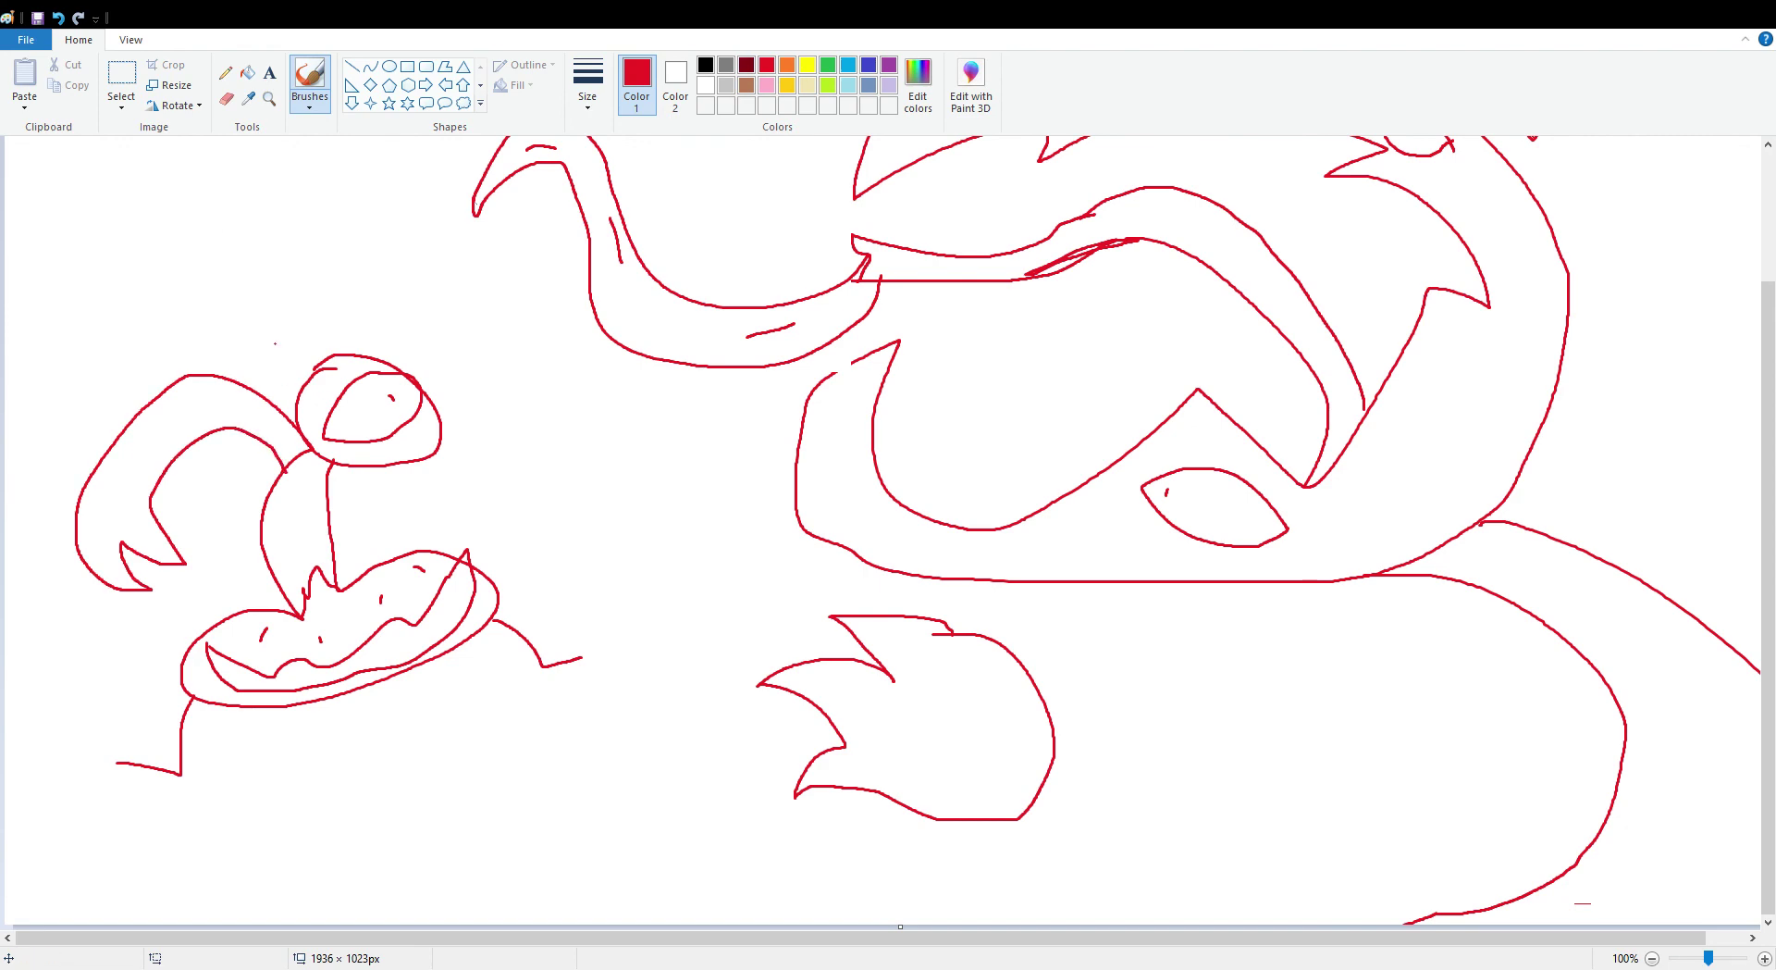
- Select the new red creature with a rectangular selection and move it up beside the monster's mouth, over the curved tongue
click(121, 76)
mouse_move(43, 324)
mouse_down()
mouse_move(602, 753)
mouse_move(601, 804)
mouse_up()
drag(434, 602, 592, 530)
scroll(408, 598, up, 2)
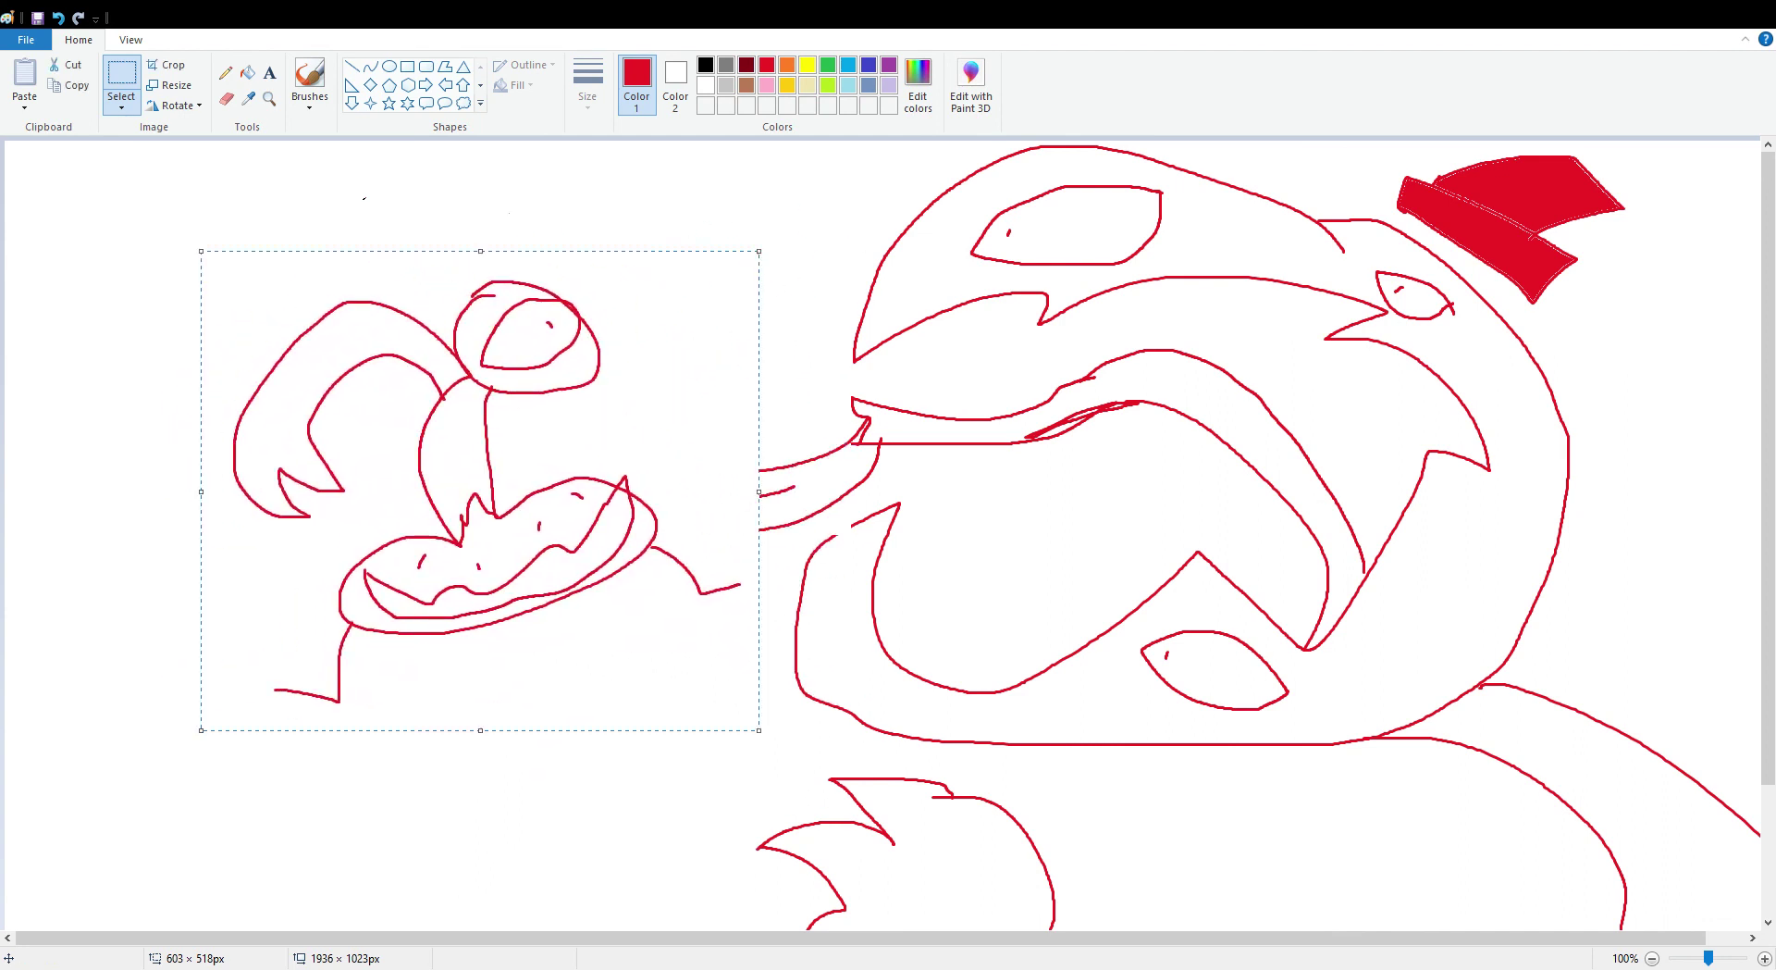
- Brush a torn end on the shortened tongue and a long red arm from the small creature gripping the monster's snout
click(310, 74)
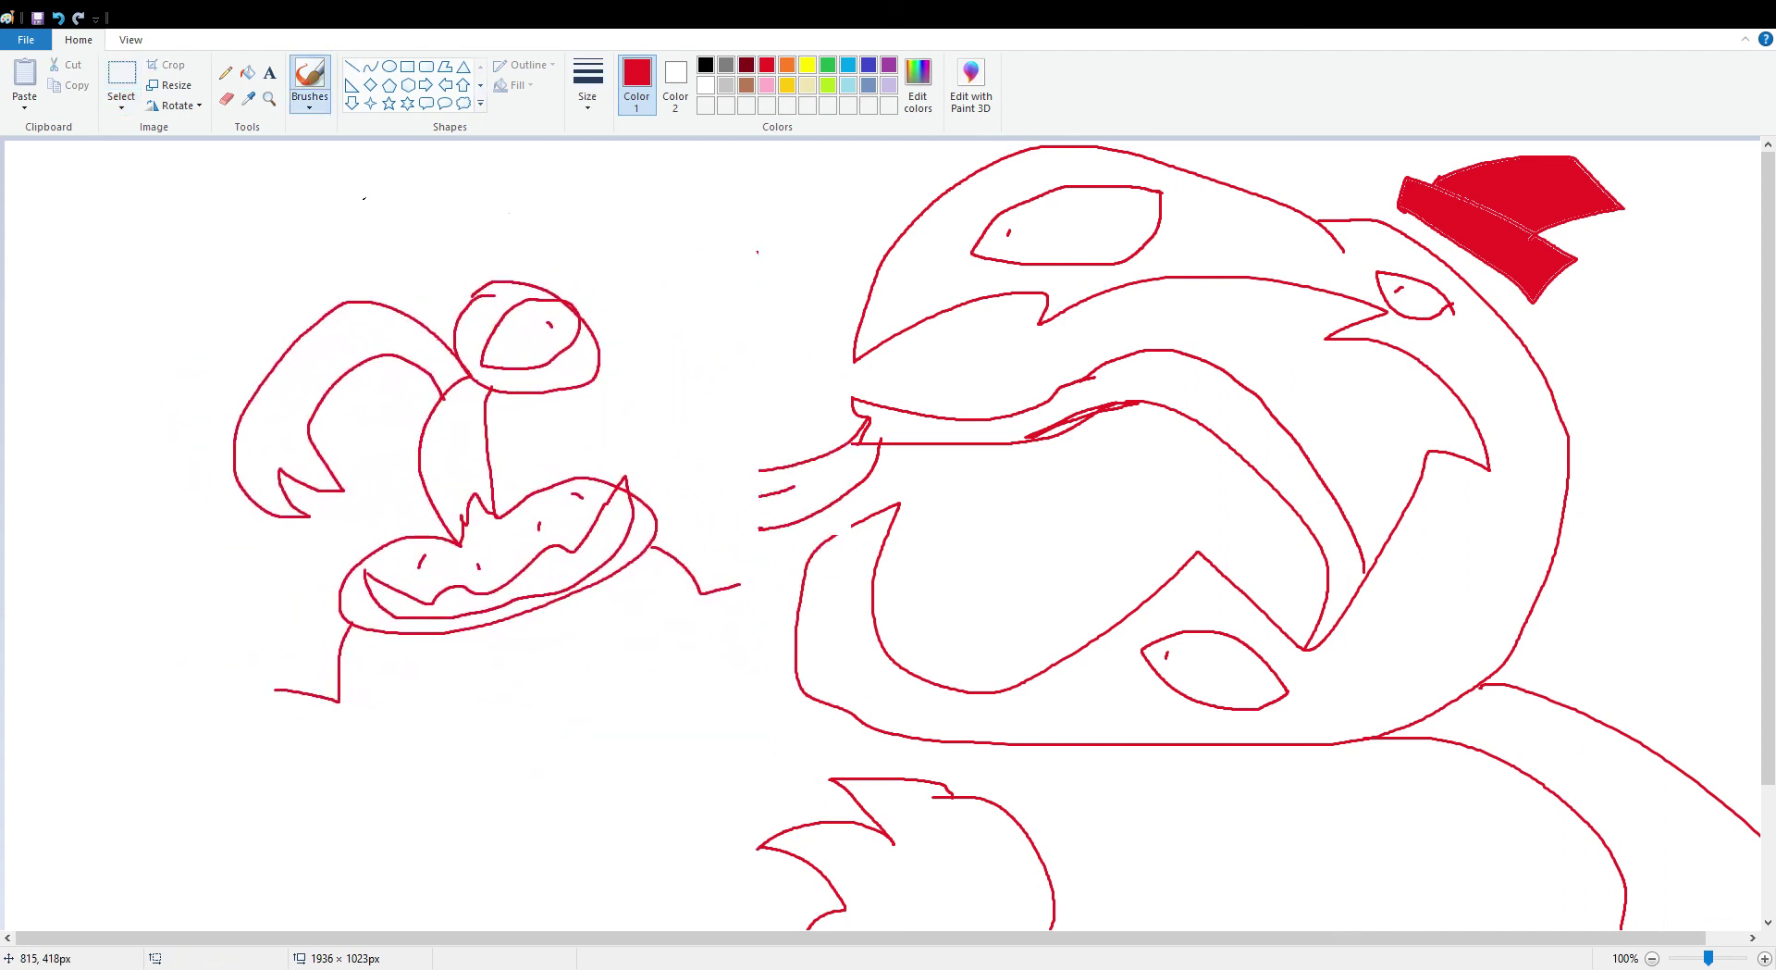
drag(758, 528, 730, 480)
mouse_move(505, 401)
mouse_down()
mouse_move(636, 408)
mouse_move(748, 249)
mouse_move(863, 223)
mouse_move(894, 239)
mouse_move(843, 282)
mouse_move(863, 316)
mouse_move(758, 359)
mouse_move(719, 430)
mouse_move(634, 473)
mouse_move(516, 442)
mouse_up()
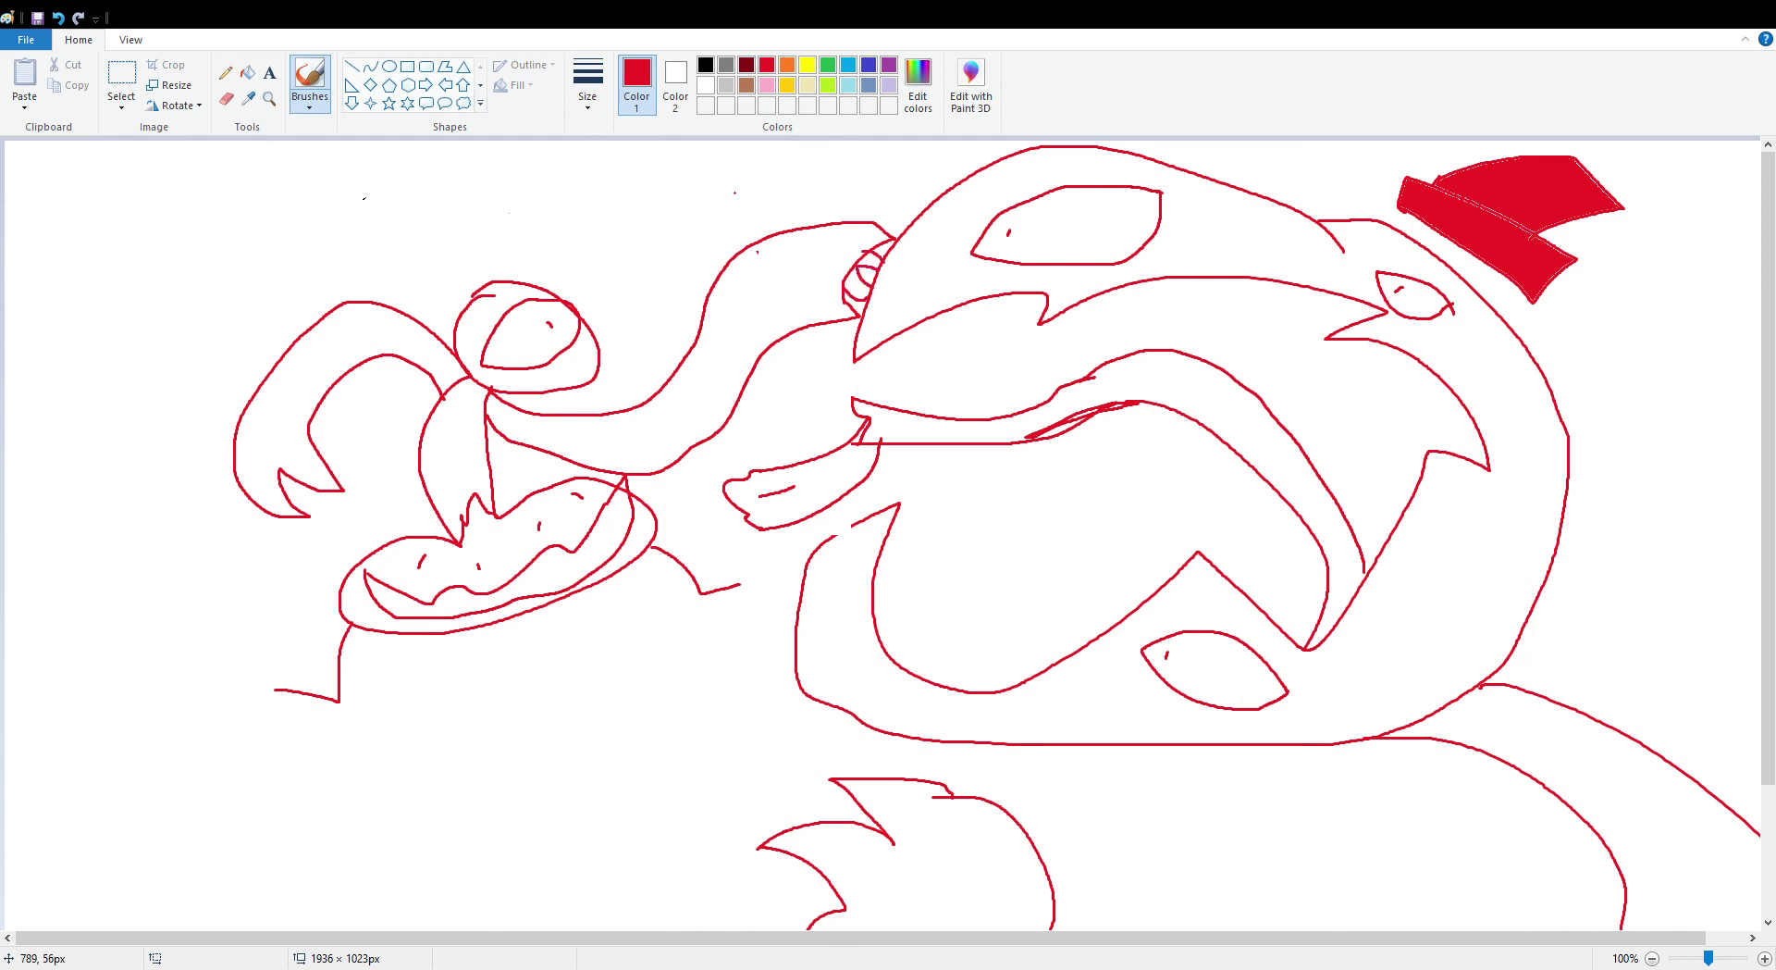
- Brush a black line over the part of the monster's snout held by the small creature's arm
click(706, 84)
click(706, 64)
drag(858, 317, 874, 291)
- Recolour the outlines of the monster's mouth, tongue and lower eye black with the fill tool
click(247, 72)
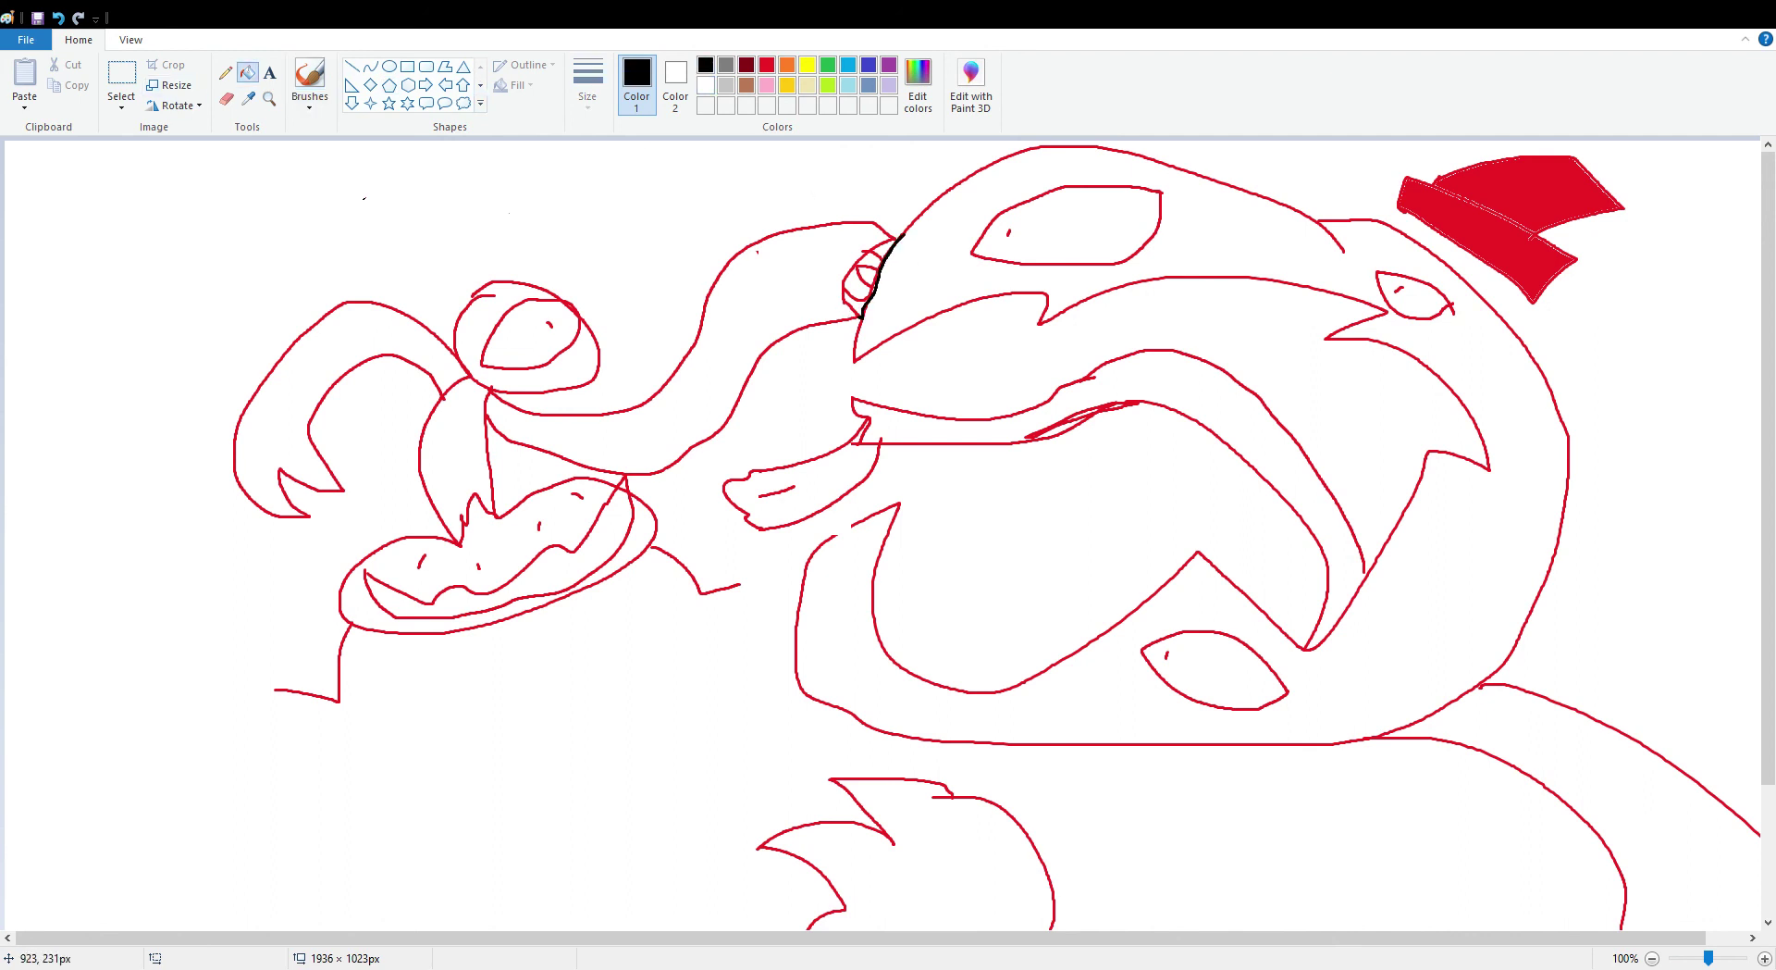
click(858, 356)
click(57, 17)
click(853, 354)
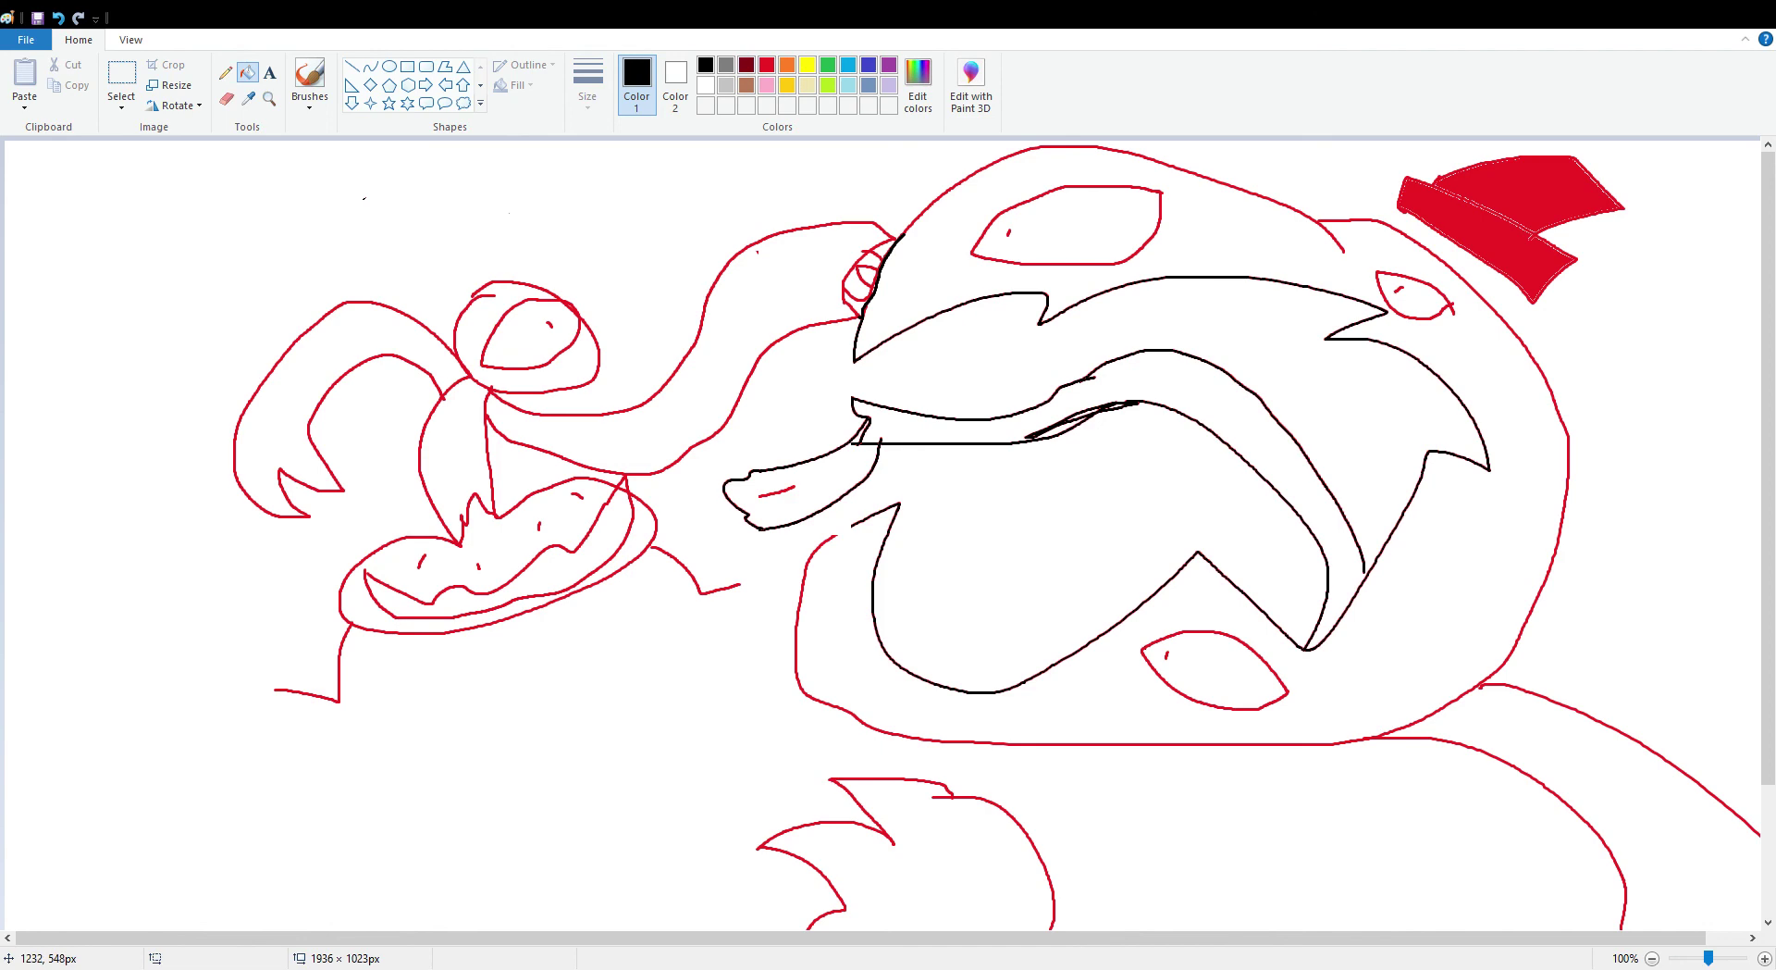
click(1146, 648)
- Recolour the outlines of the monster's head, body and clawed hand black with the fill tool
click(1076, 744)
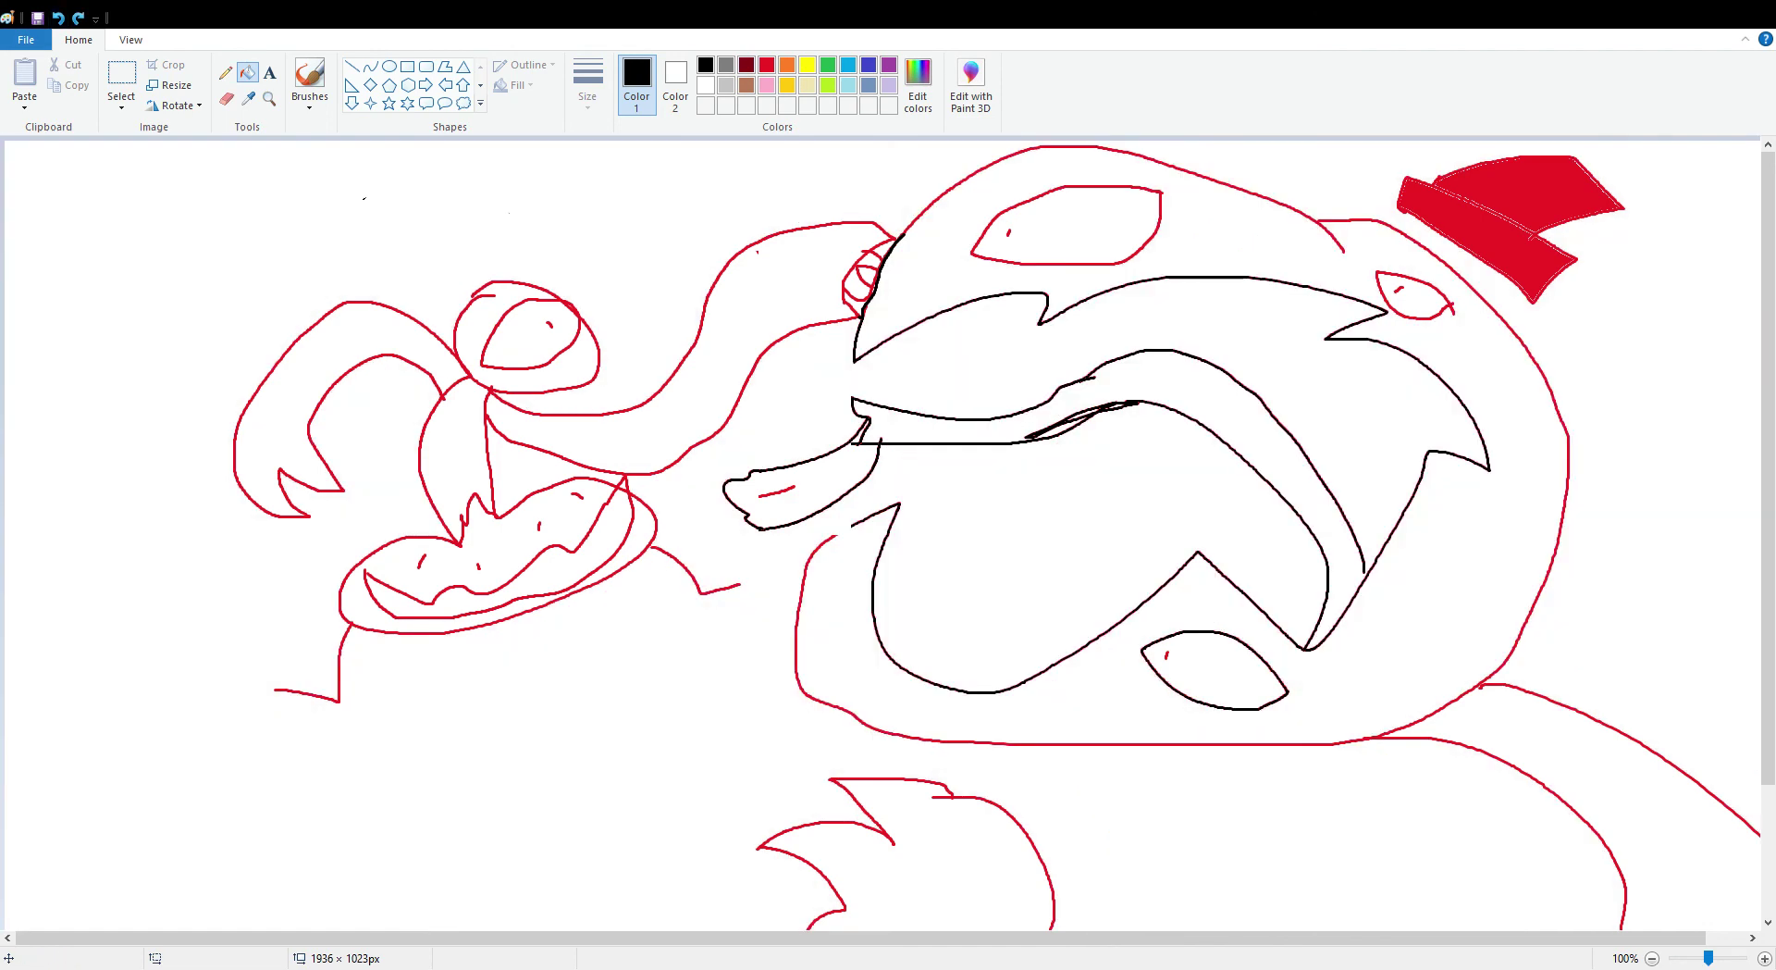
click(57, 17)
click(832, 535)
scroll(888, 532, down, 3)
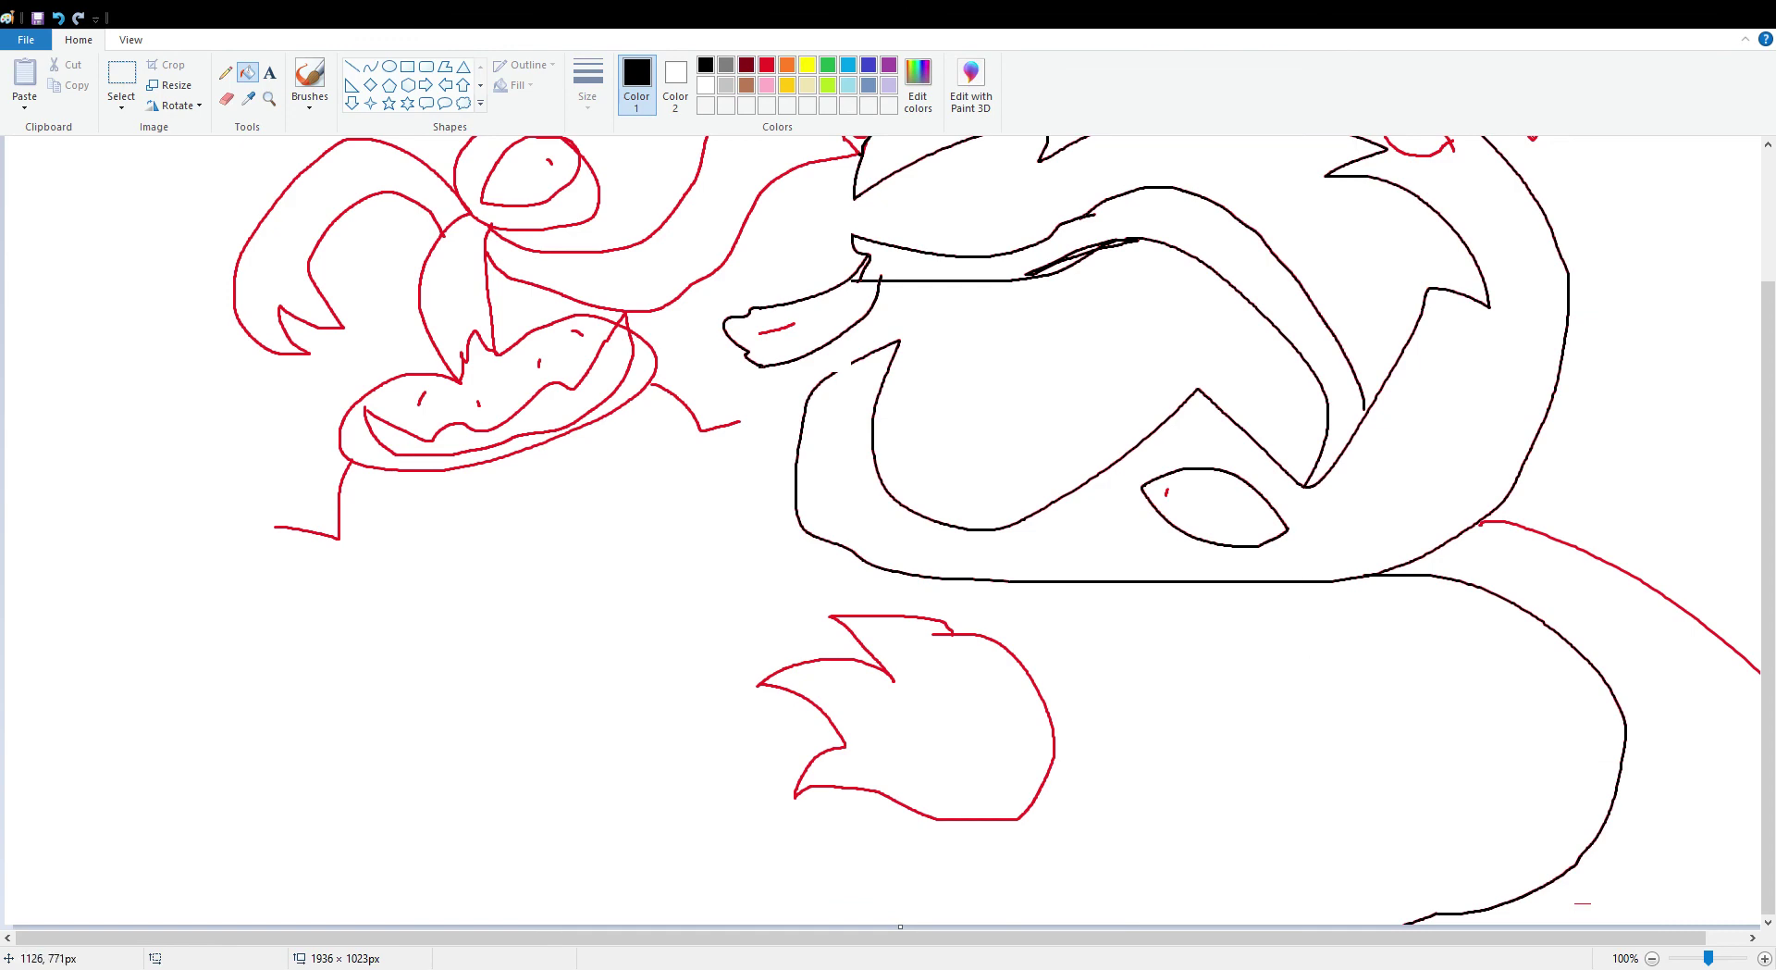
click(1042, 692)
scroll(1042, 692, up, 3)
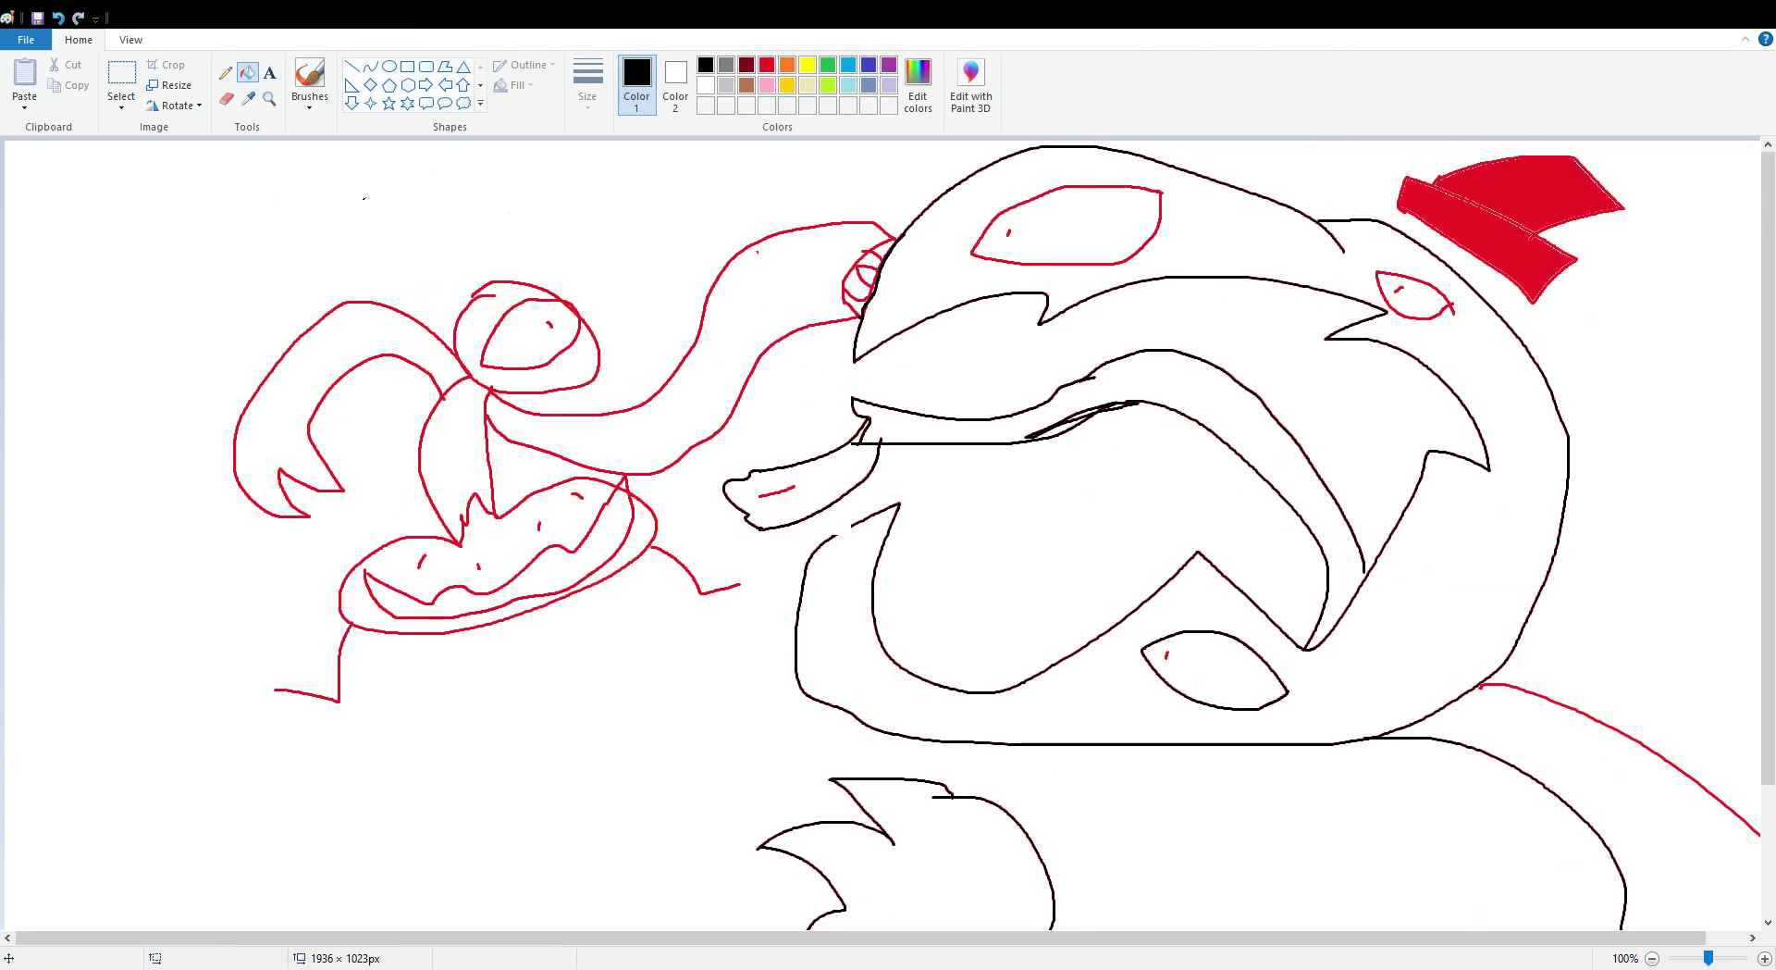
- Fill the monster's shoulder line, top hat and the outlines of its two upper eyes with black
click(1496, 686)
click(1472, 229)
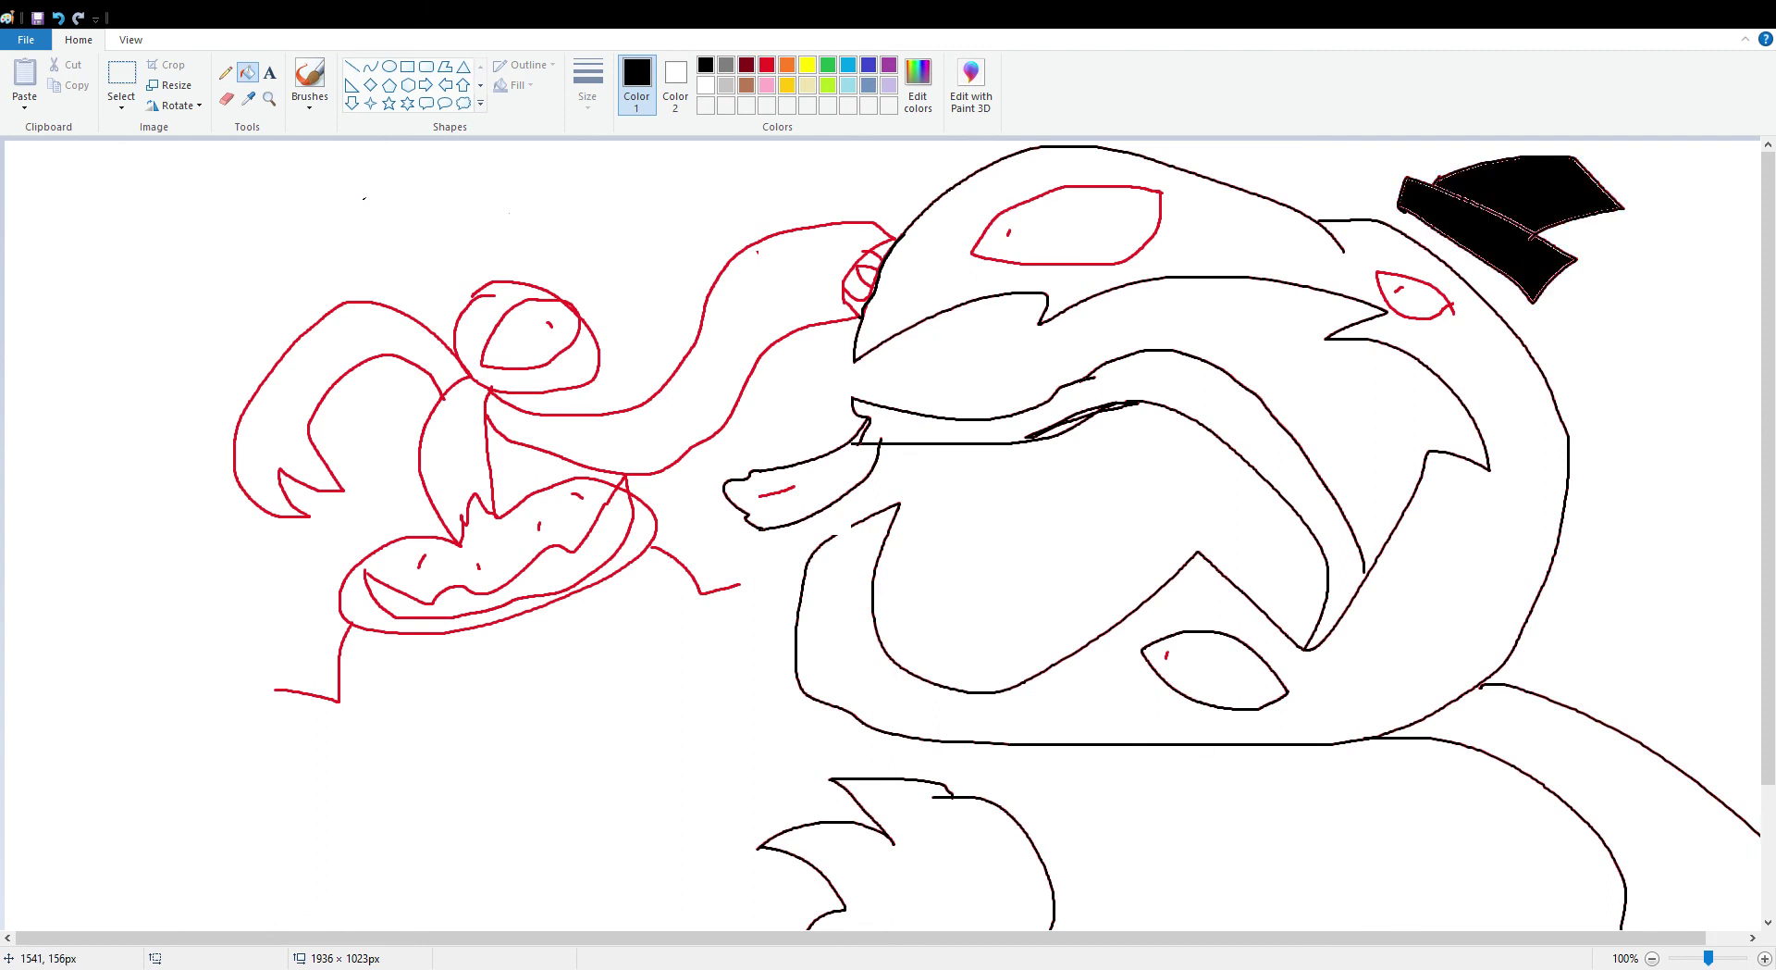
click(1430, 285)
click(1159, 192)
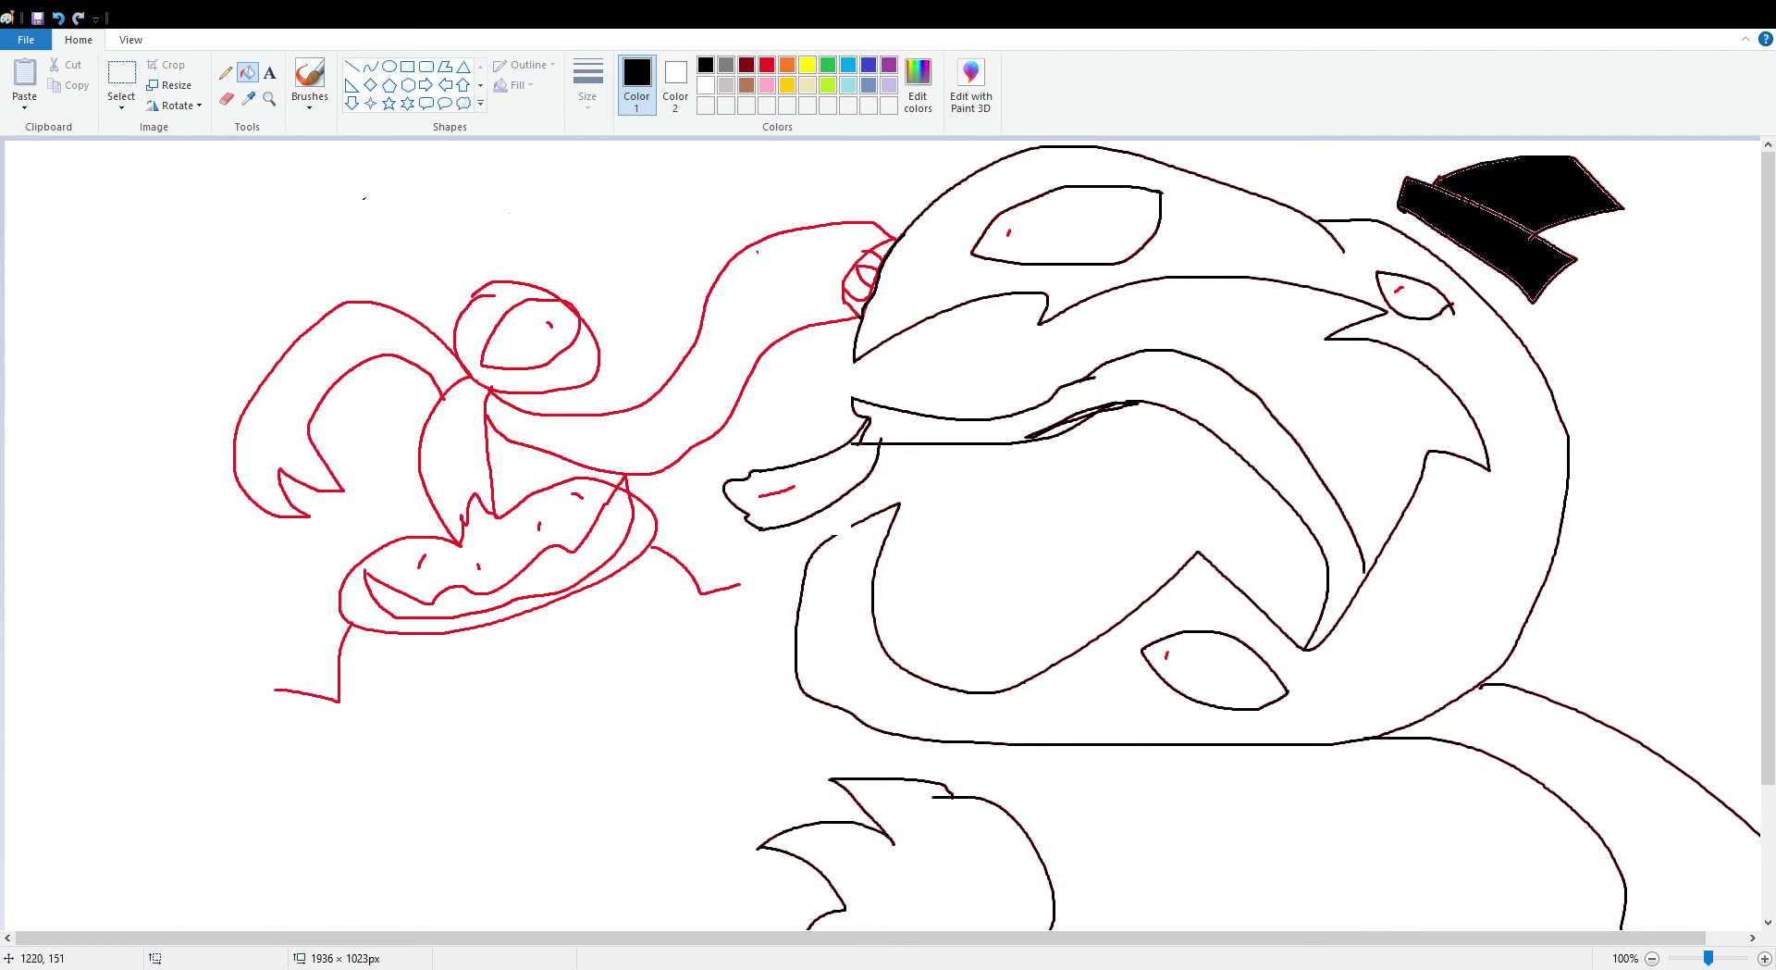
- Select the small red creature with its outstretched arm using a free-form selection and move it left, away from the monster
click(310, 76)
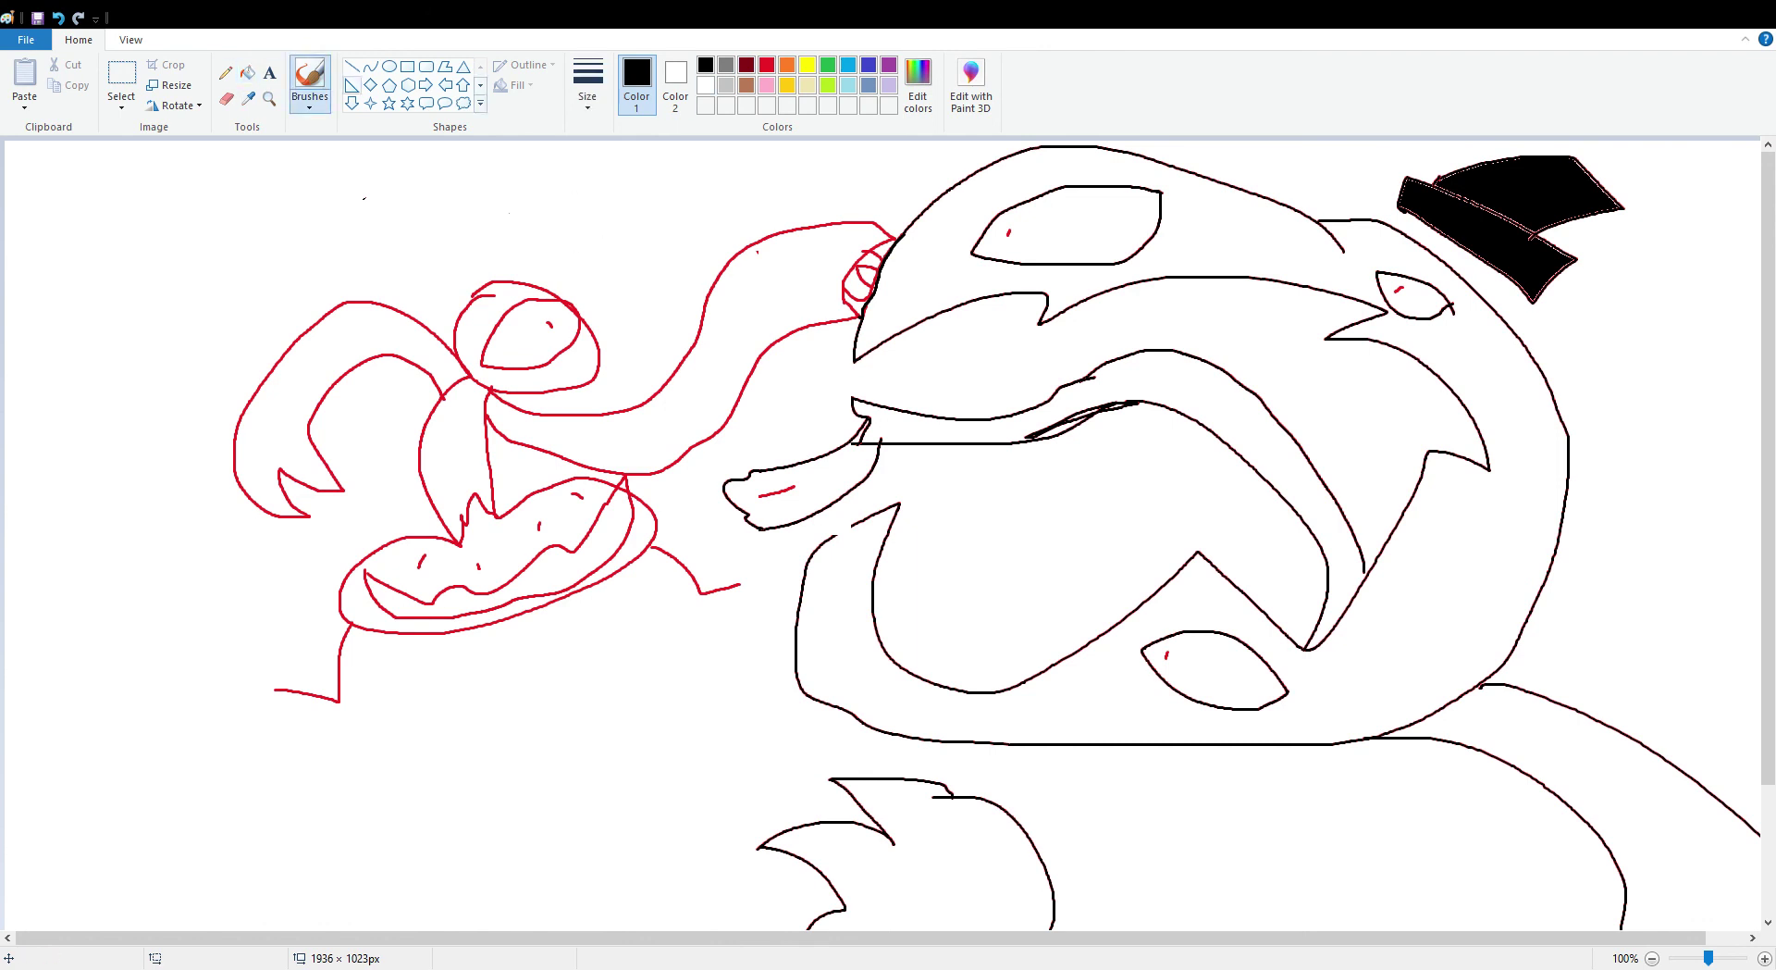
click(121, 76)
click(121, 104)
click(157, 170)
mouse_move(382, 270)
mouse_down()
mouse_move(201, 352)
mouse_move(196, 506)
mouse_move(229, 628)
mouse_move(277, 704)
mouse_move(330, 724)
mouse_move(809, 688)
mouse_move(755, 538)
mouse_move(714, 499)
mouse_move(766, 406)
mouse_move(858, 318)
mouse_move(902, 225)
mouse_move(563, 277)
mouse_move(407, 275)
mouse_up()
mouse_move(463, 416)
mouse_down()
mouse_move(436, 401)
mouse_move(321, 515)
mouse_move(348, 515)
mouse_move(339, 561)
mouse_move(304, 519)
mouse_move(432, 579)
mouse_move(774, 378)
mouse_move(427, 429)
mouse_move(240, 428)
mouse_up()
- Brush a black bite-like notch across the gap in the monster's snout outline
click(310, 81)
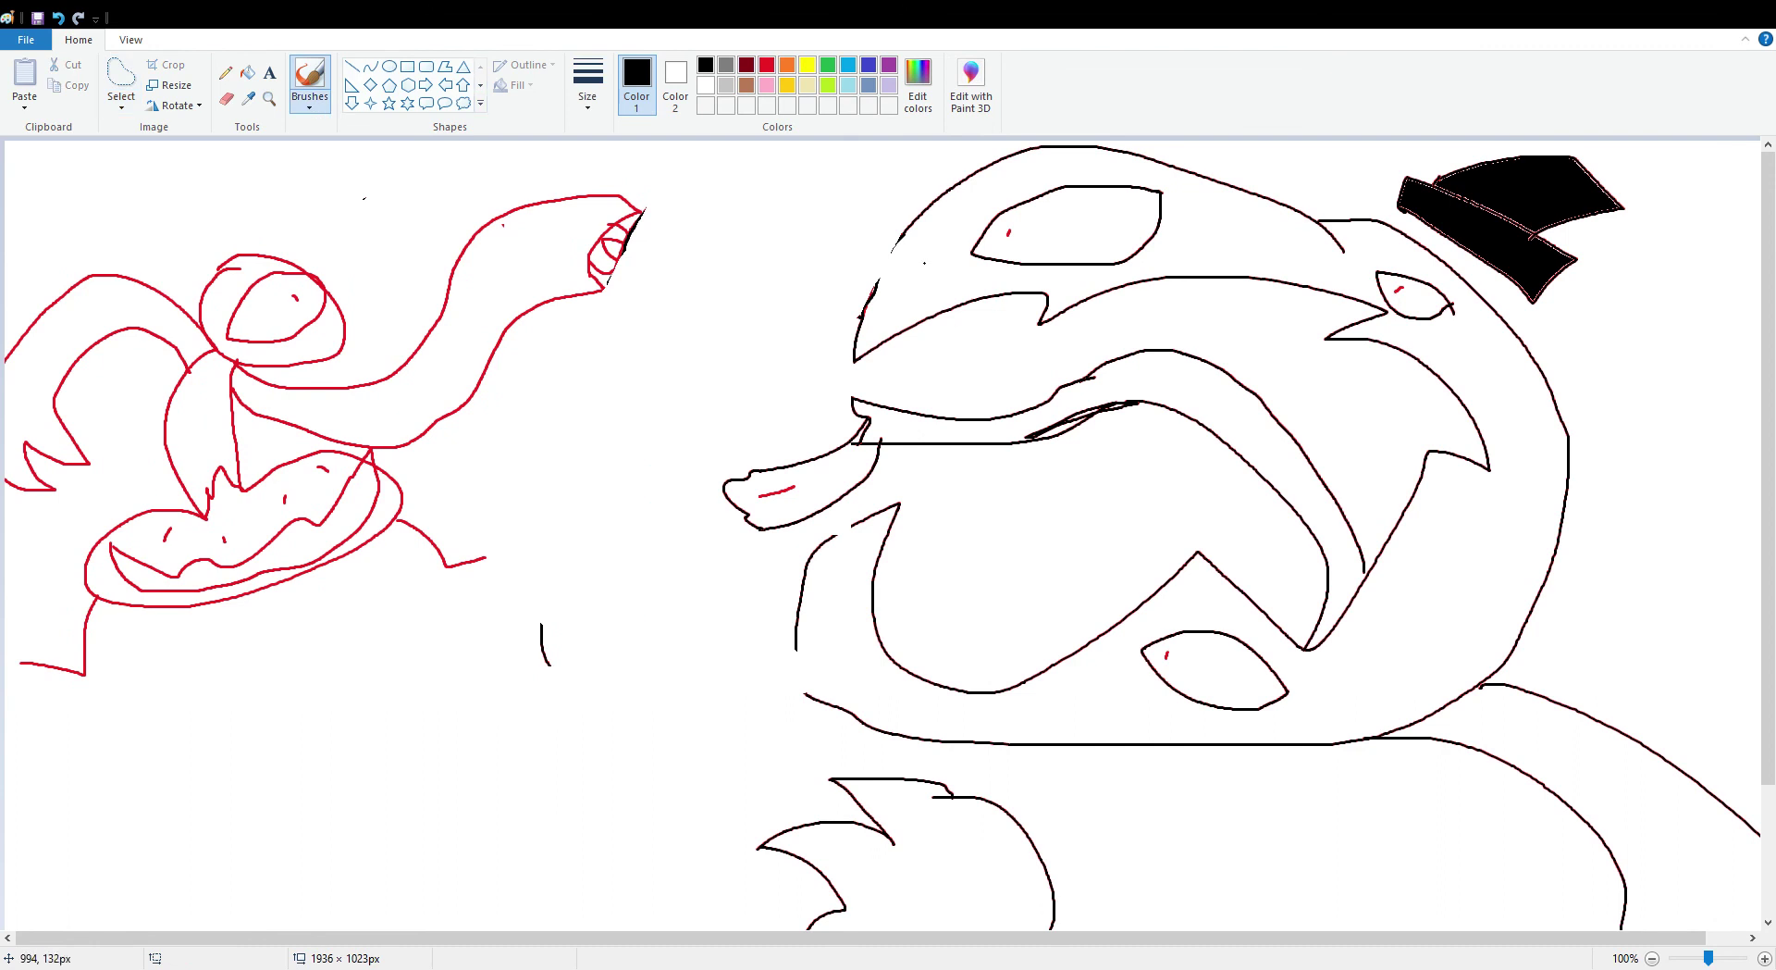
drag(880, 277, 907, 234)
- Select the whole black monster with its top hat and clawed hand and delete it from the canvas
click(121, 79)
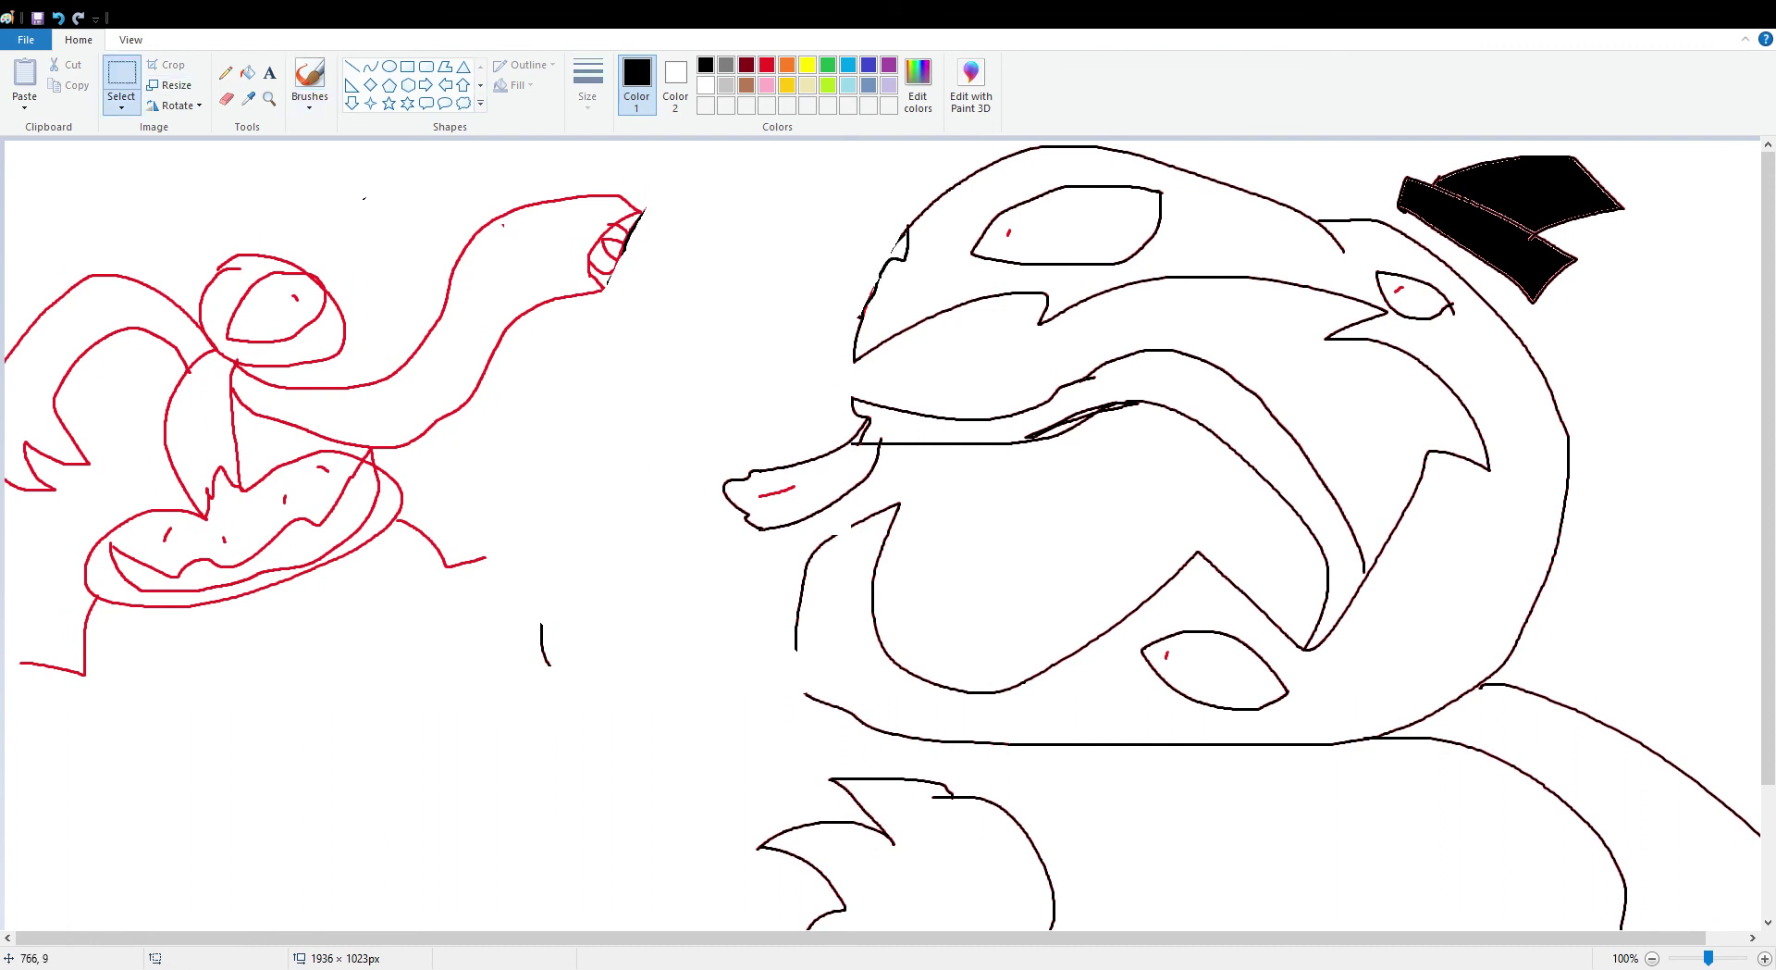
drag(738, 140, 1765, 930)
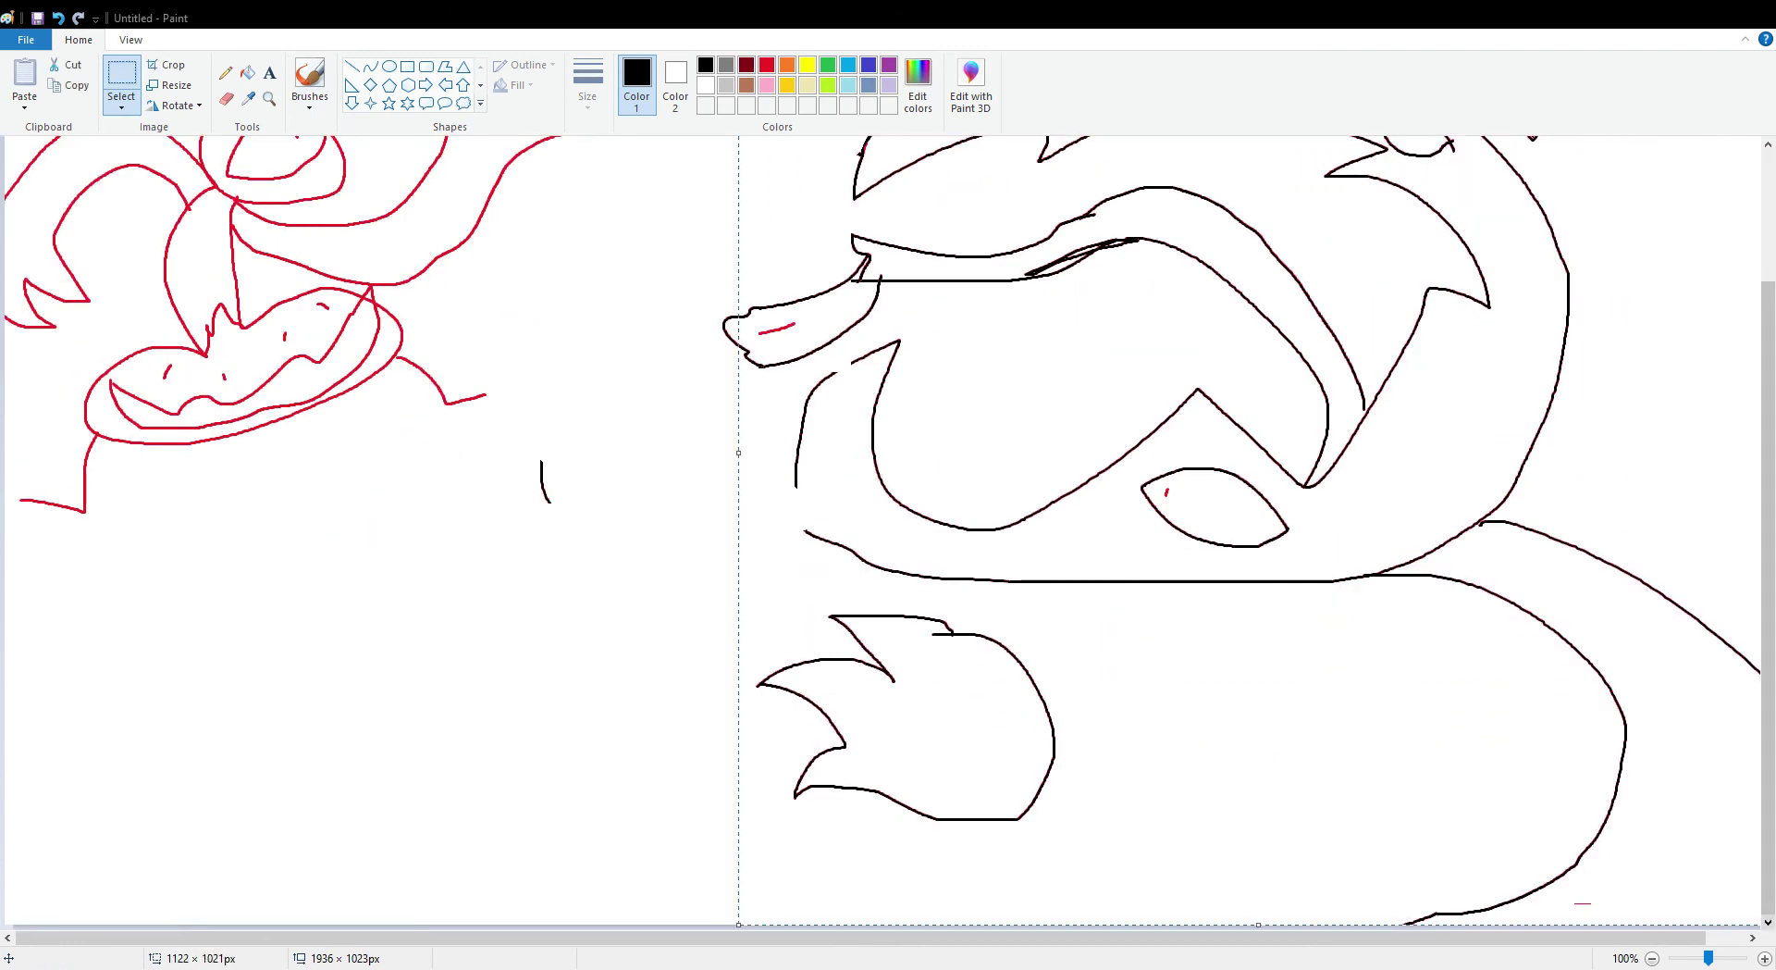
key(Delete)
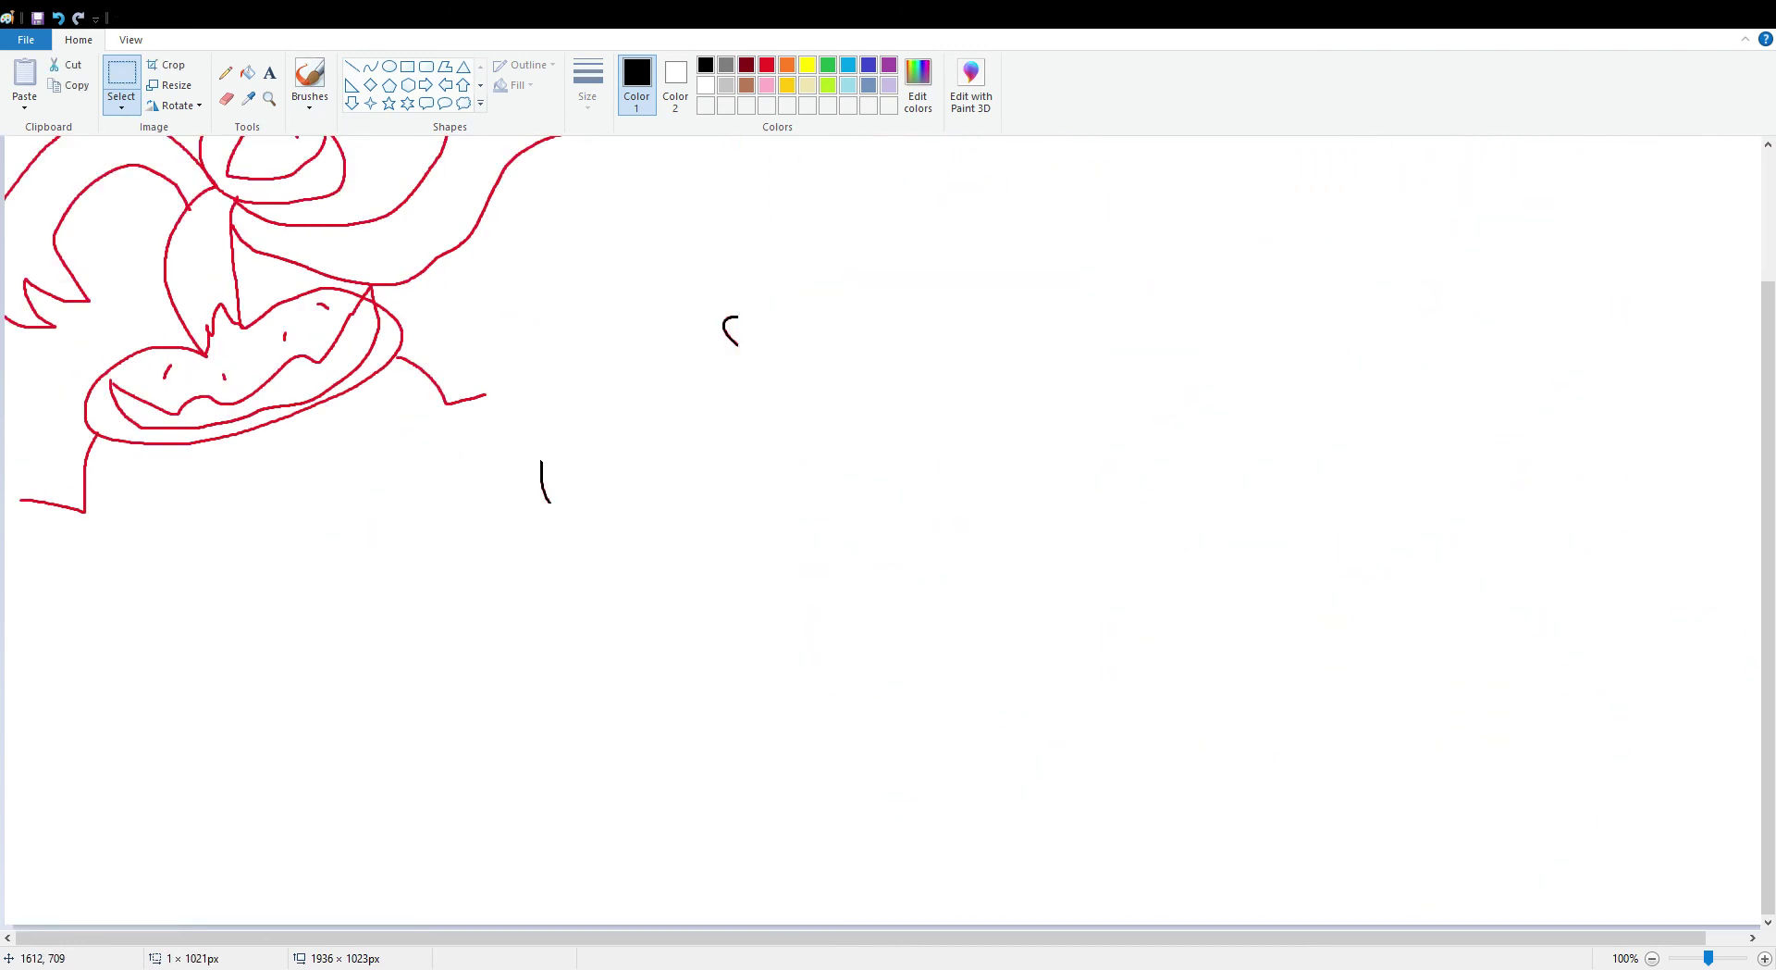
- Draw a black stick figure with a round head, a curved crouching body, two bent legs and two arms on the emptied side of the canvas
scroll(883, 532, up, 3)
click(389, 66)
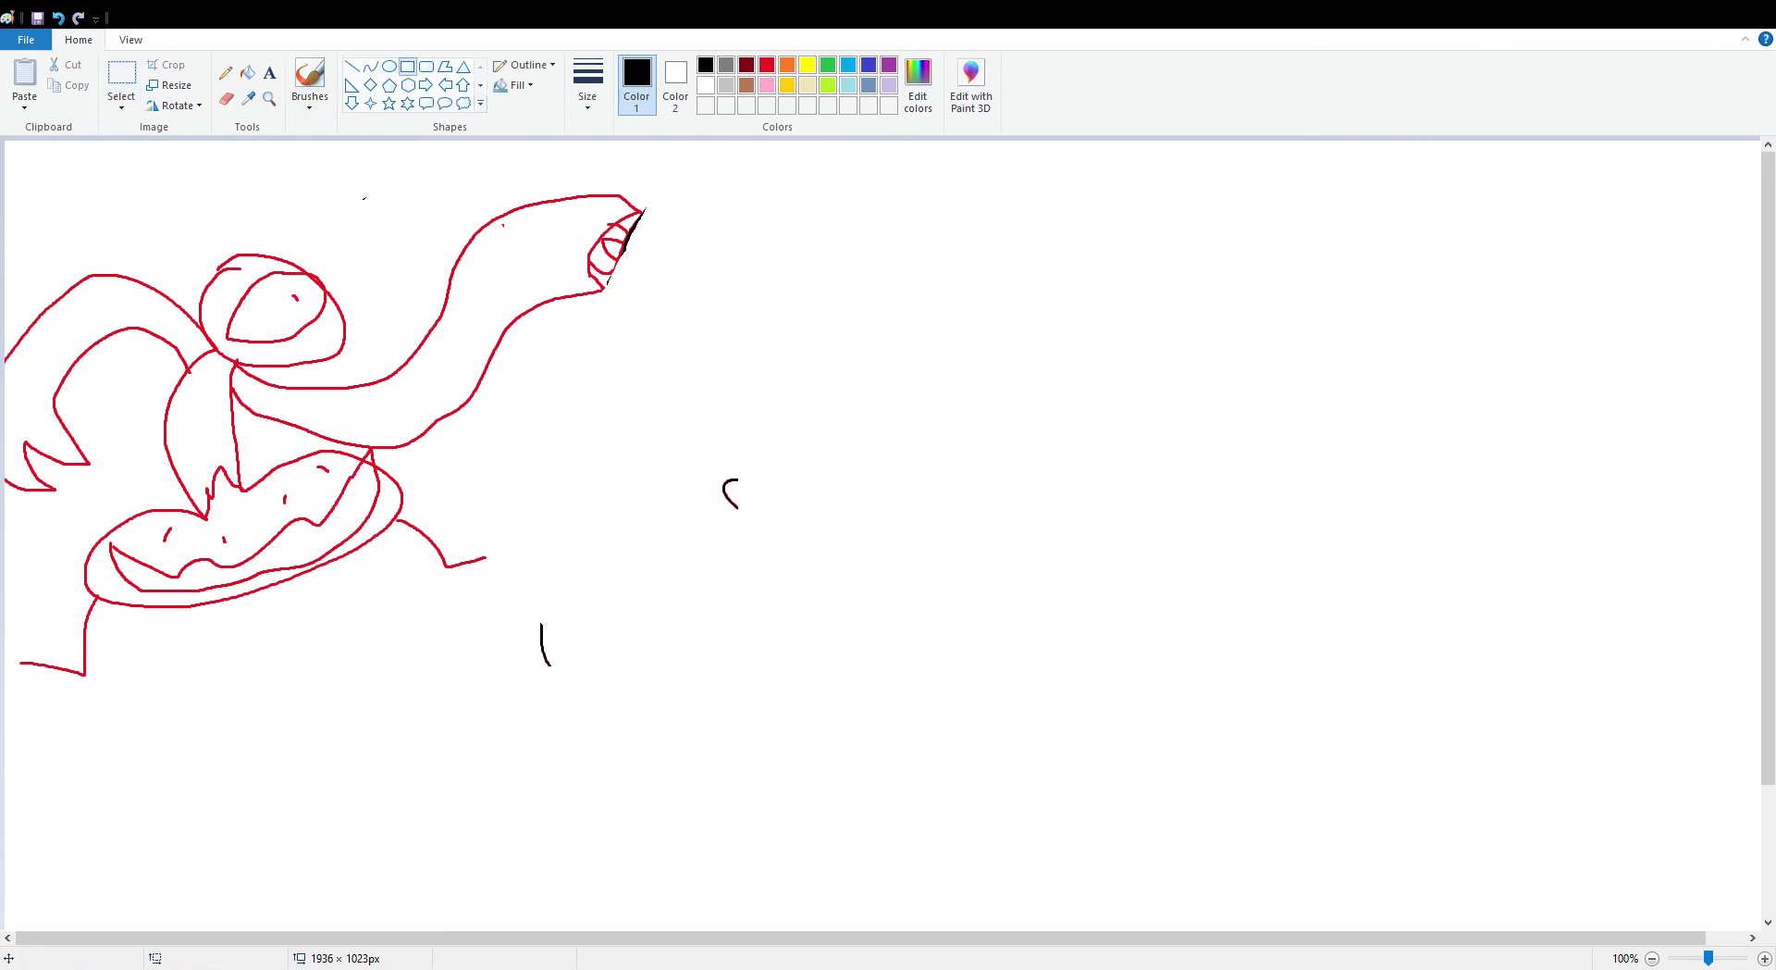
drag(1407, 330, 1236, 511)
click(310, 79)
mouse_move(1349, 500)
mouse_down()
mouse_move(1407, 532)
mouse_move(1182, 633)
mouse_move(1096, 590)
mouse_up()
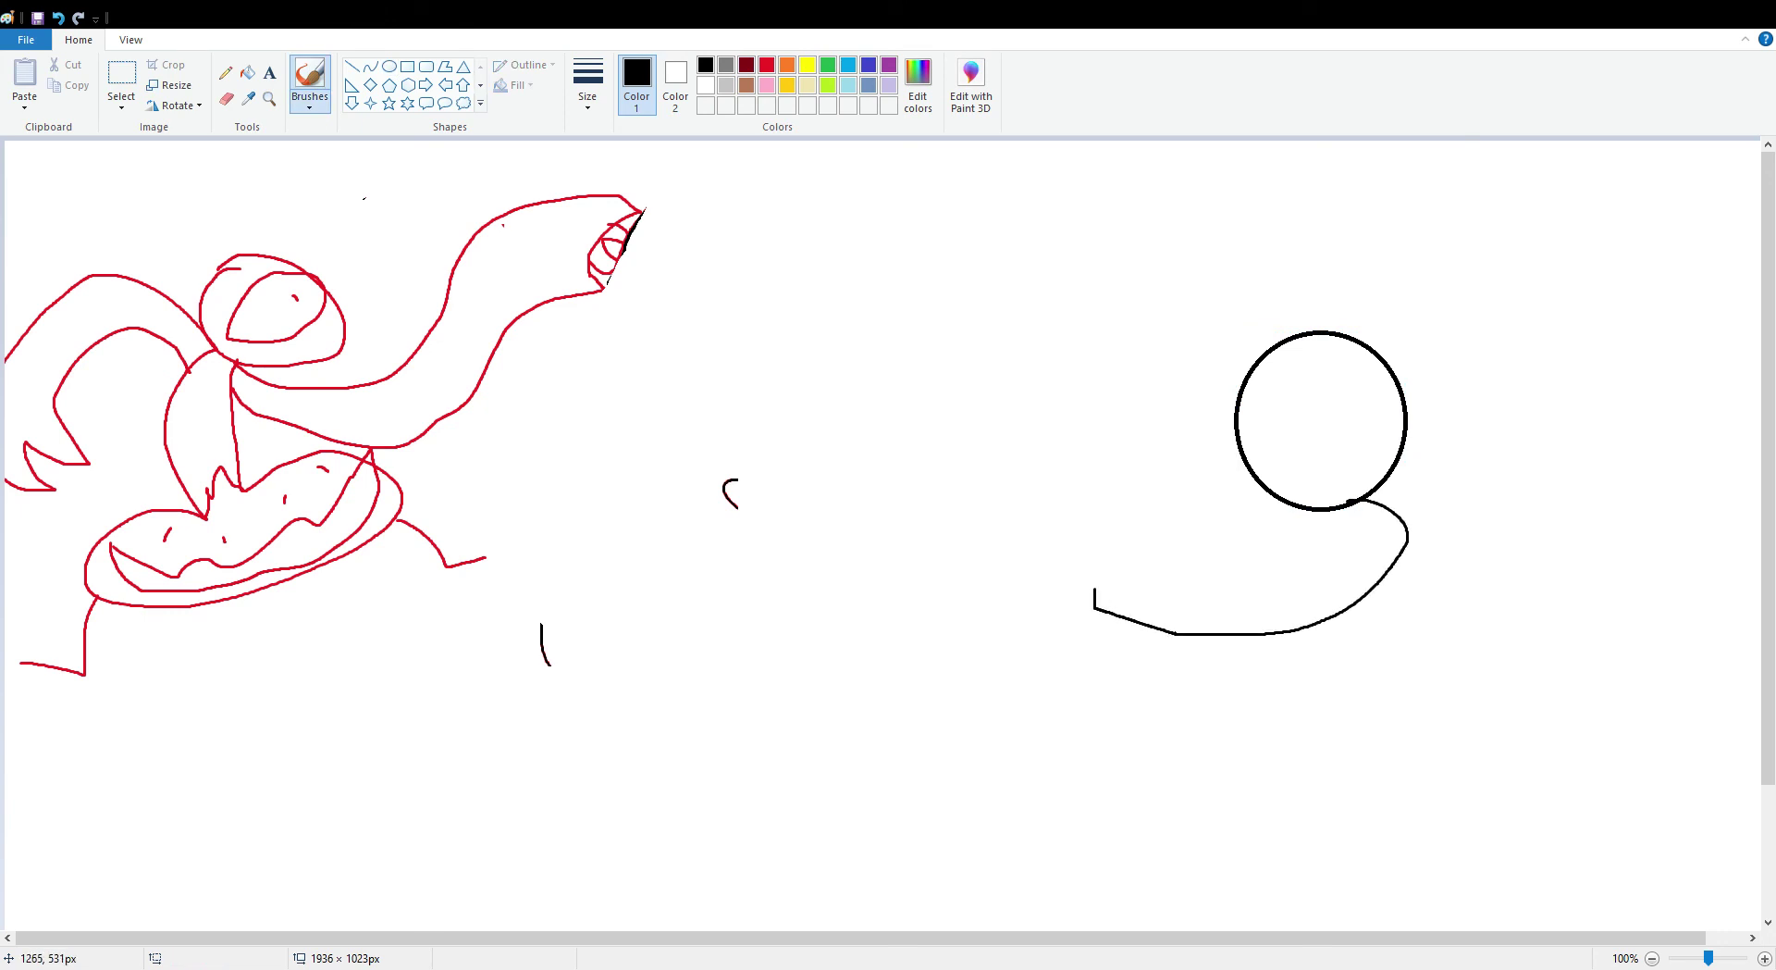
drag(1175, 633, 1202, 684)
drag(1369, 500, 1474, 615)
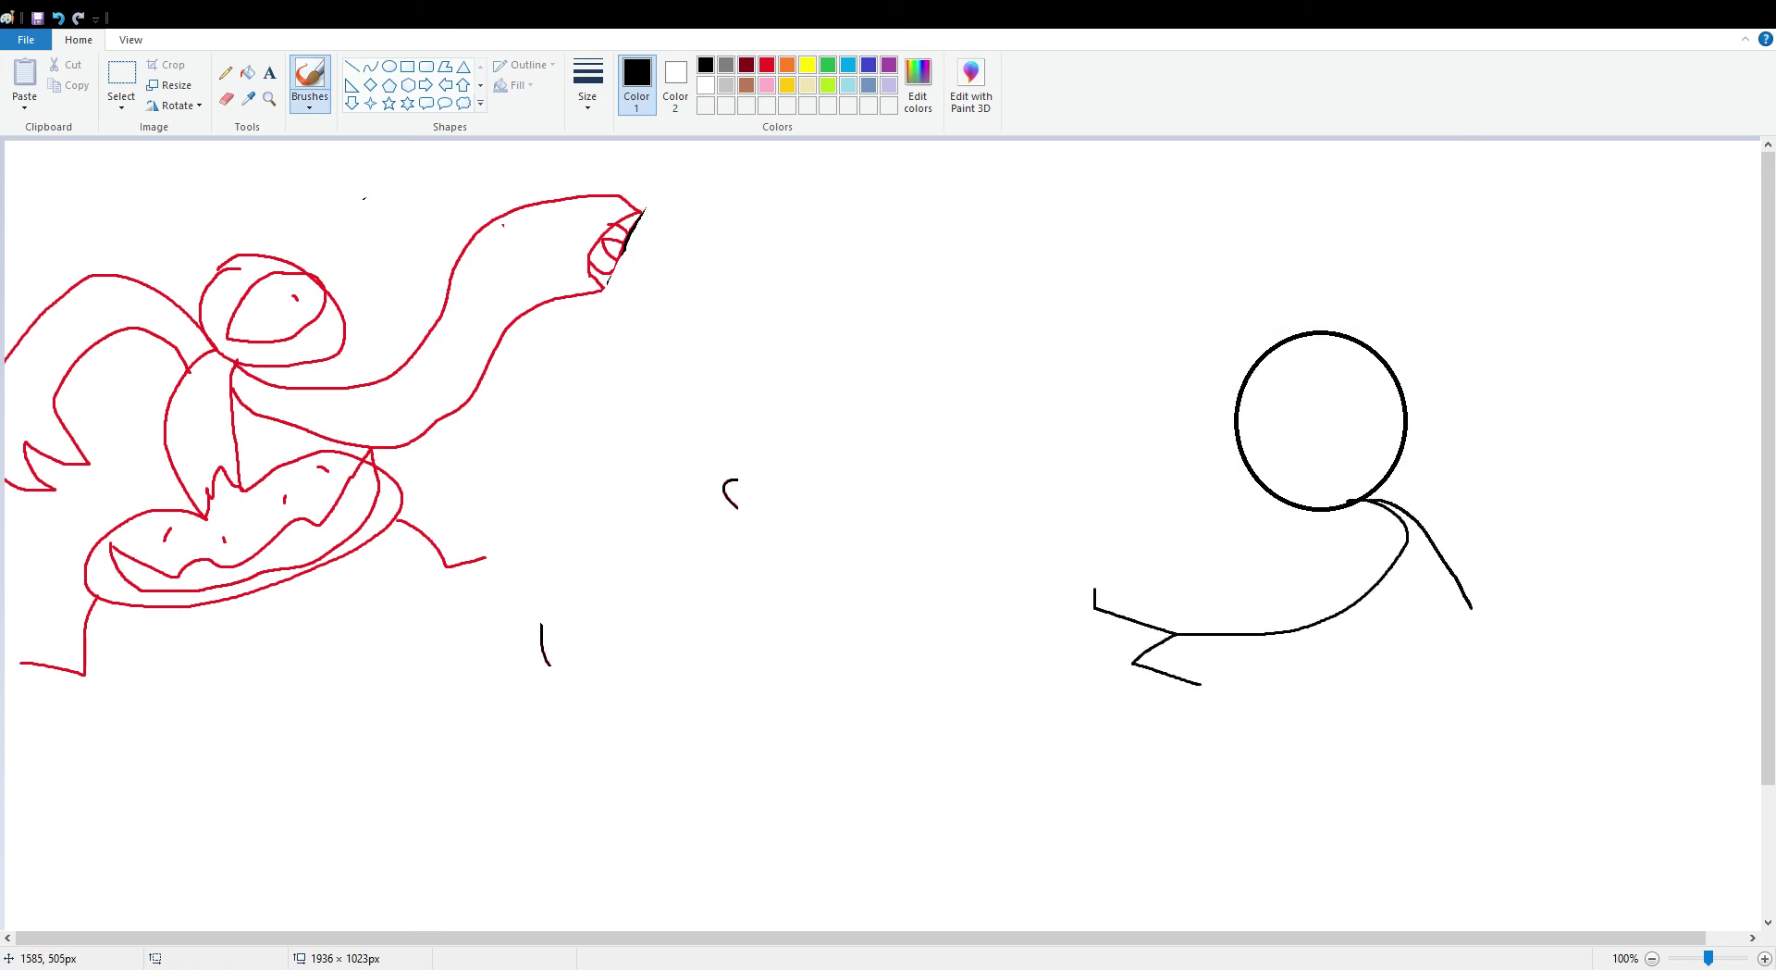
drag(1356, 502, 1305, 617)
- Add eyes, a jagged frowning mouth and a tilted top hat to the stick figure, and fill the hat black
drag(1257, 401, 1264, 445)
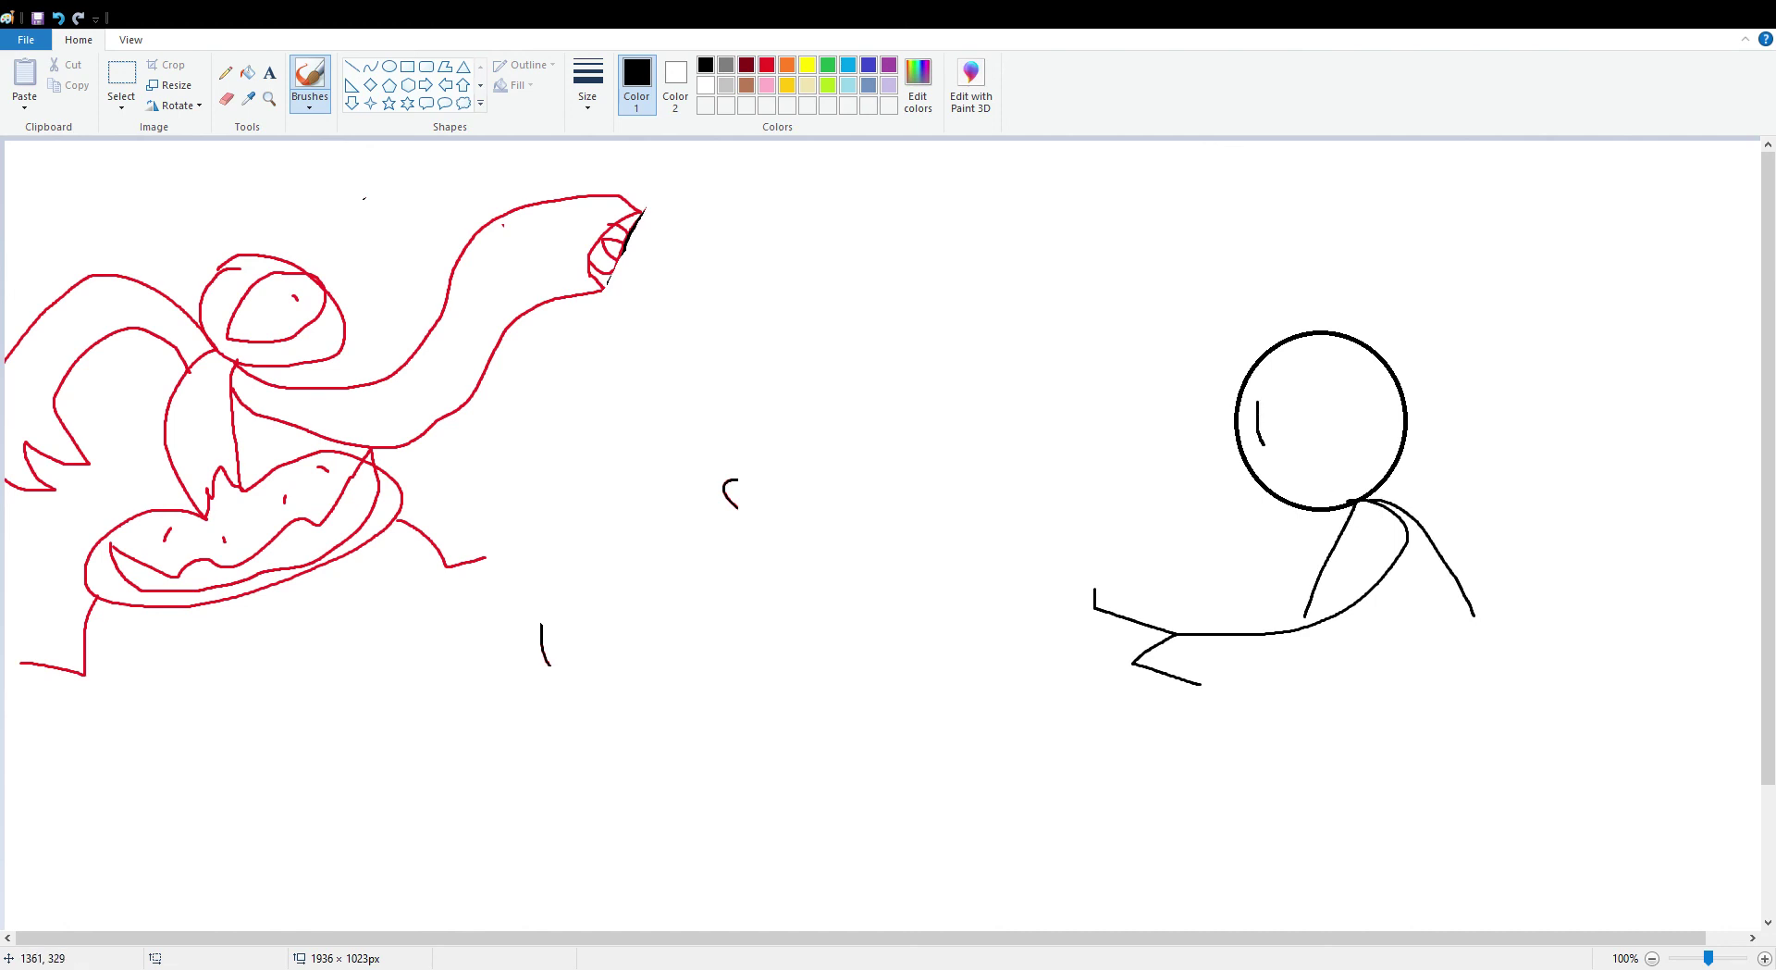
drag(1290, 387, 1301, 414)
drag(1282, 471, 1358, 436)
mouse_move(1335, 319)
mouse_down()
mouse_move(1426, 393)
mouse_move(1434, 336)
mouse_move(1360, 301)
mouse_move(1337, 317)
mouse_move(1434, 264)
mouse_move(1449, 350)
mouse_up()
click(247, 72)
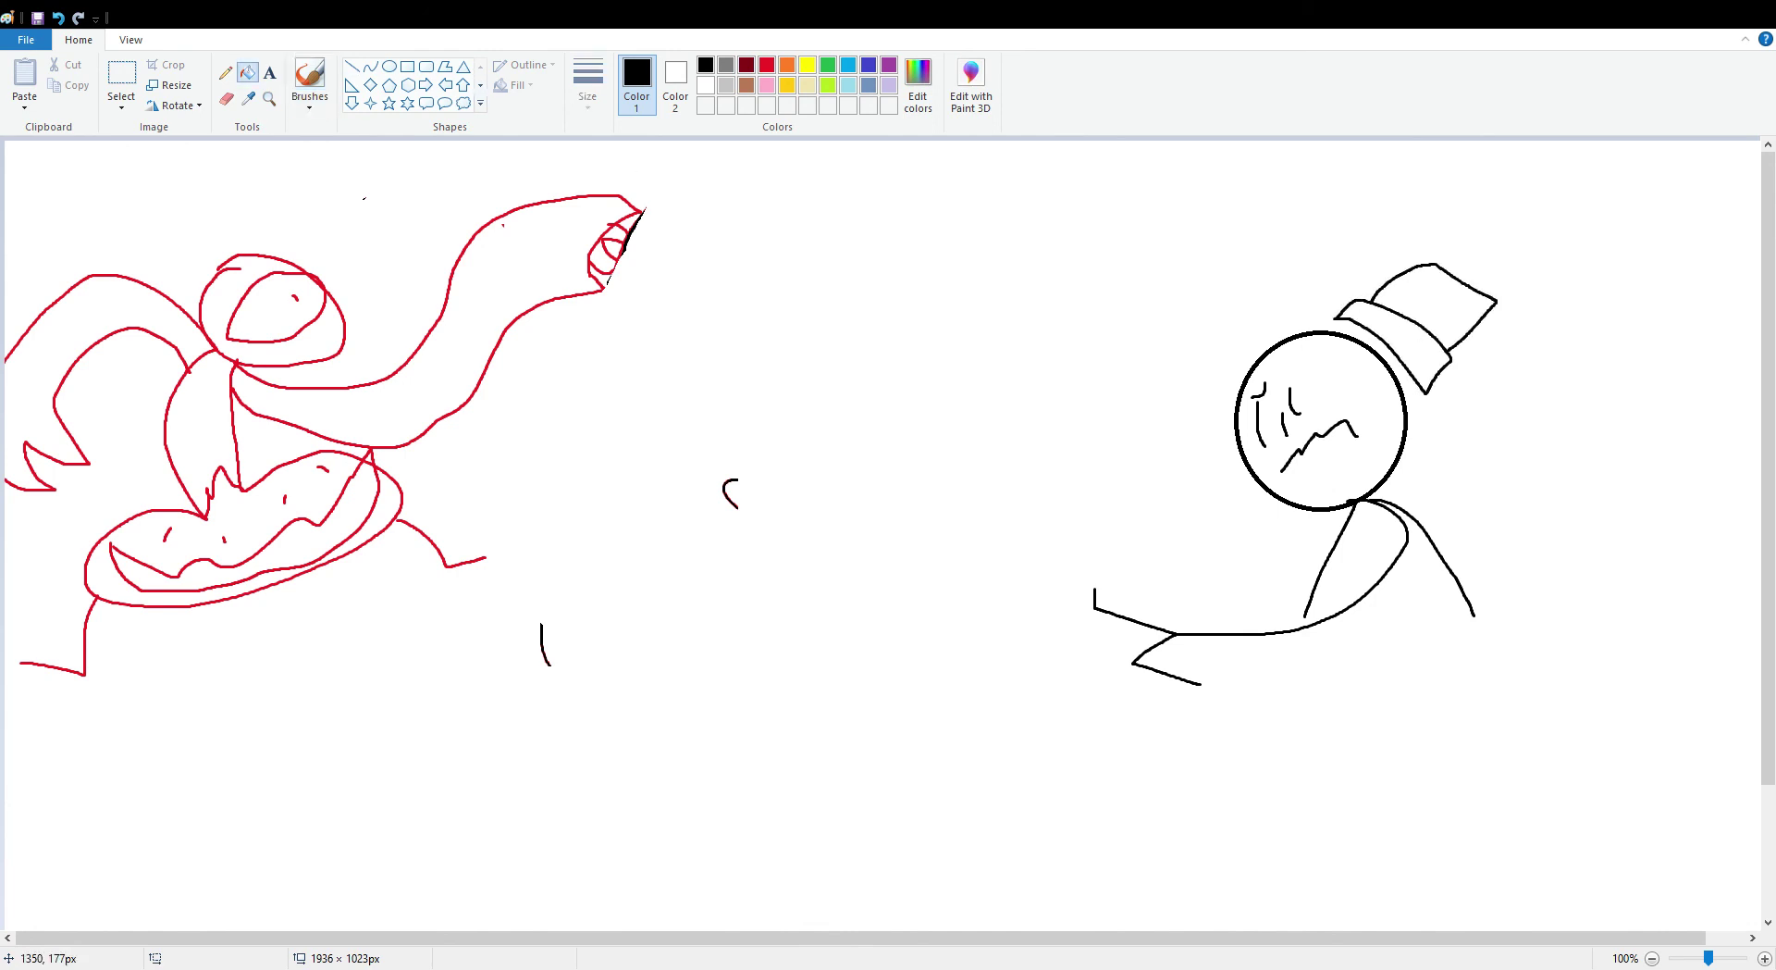
click(1431, 302)
- Select the red long-armed creature with a rectangular selection and move it right, close to the stick figure
click(121, 78)
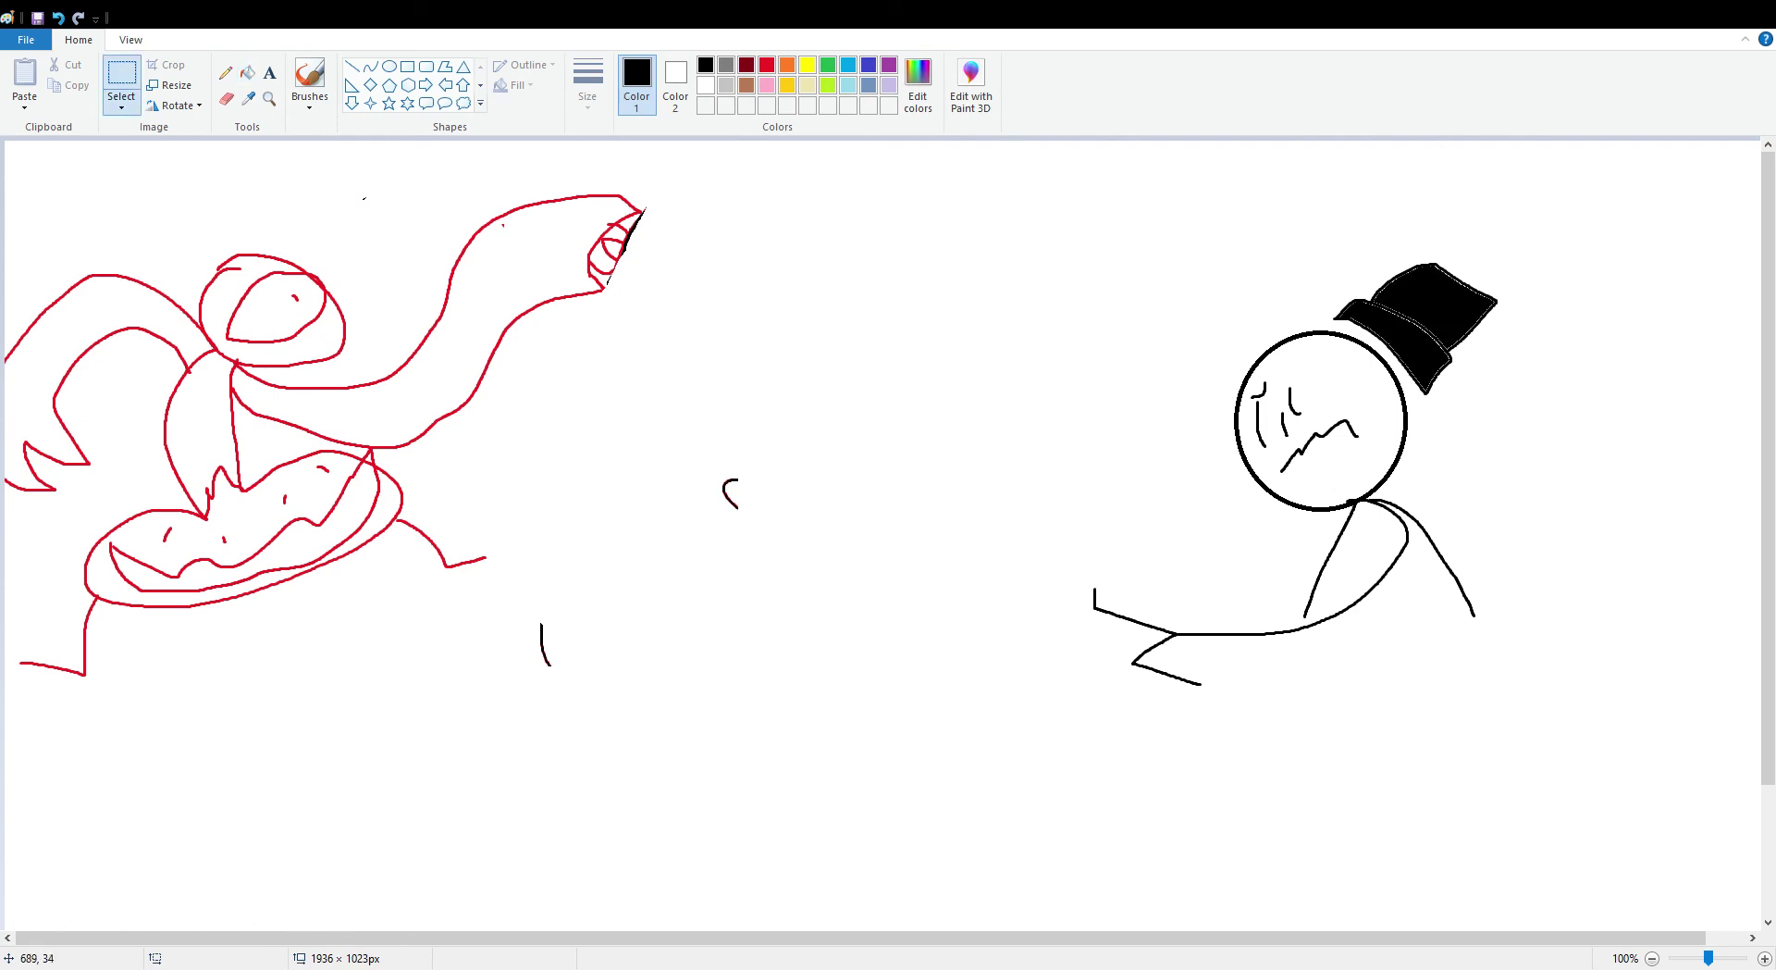
drag(690, 159, 4, 638)
mouse_move(351, 479)
mouse_down()
mouse_move(554, 506)
mouse_move(671, 478)
mouse_move(751, 506)
mouse_move(769, 449)
mouse_move(776, 516)
mouse_move(816, 540)
mouse_move(778, 496)
mouse_up()
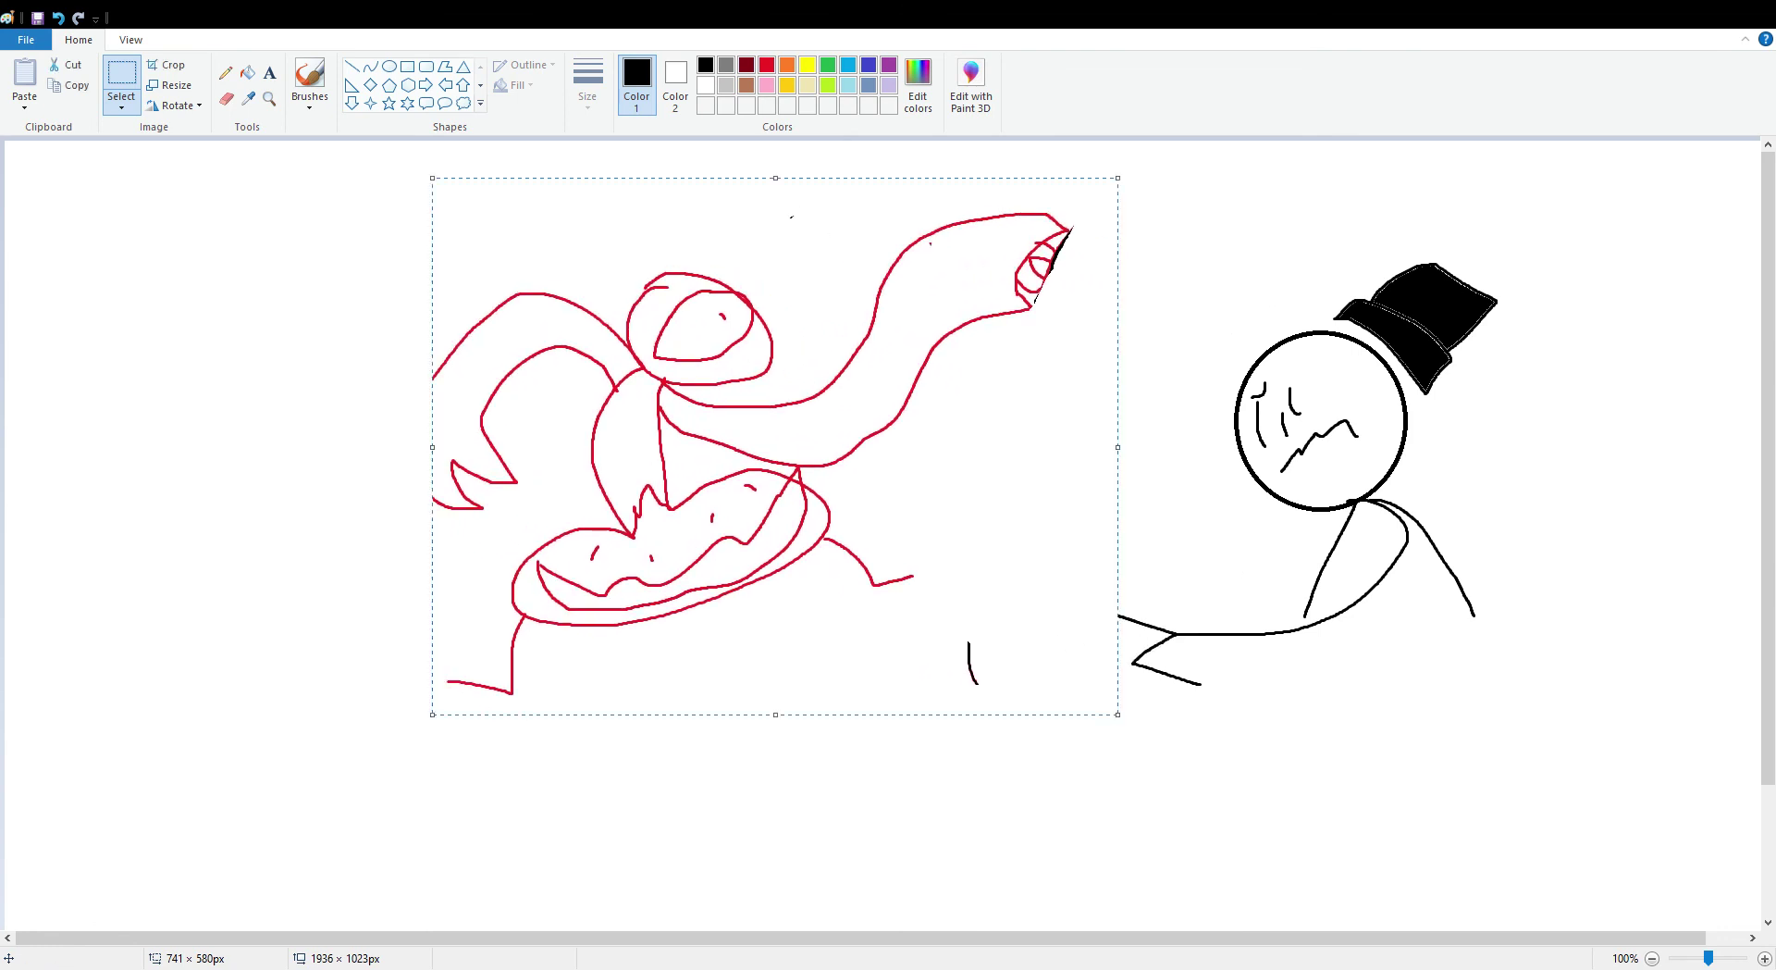
- Extend the stick figure's near arm into a raised pistol aimed at the red creature, with three yellow muzzle-flash lines in front
click(310, 76)
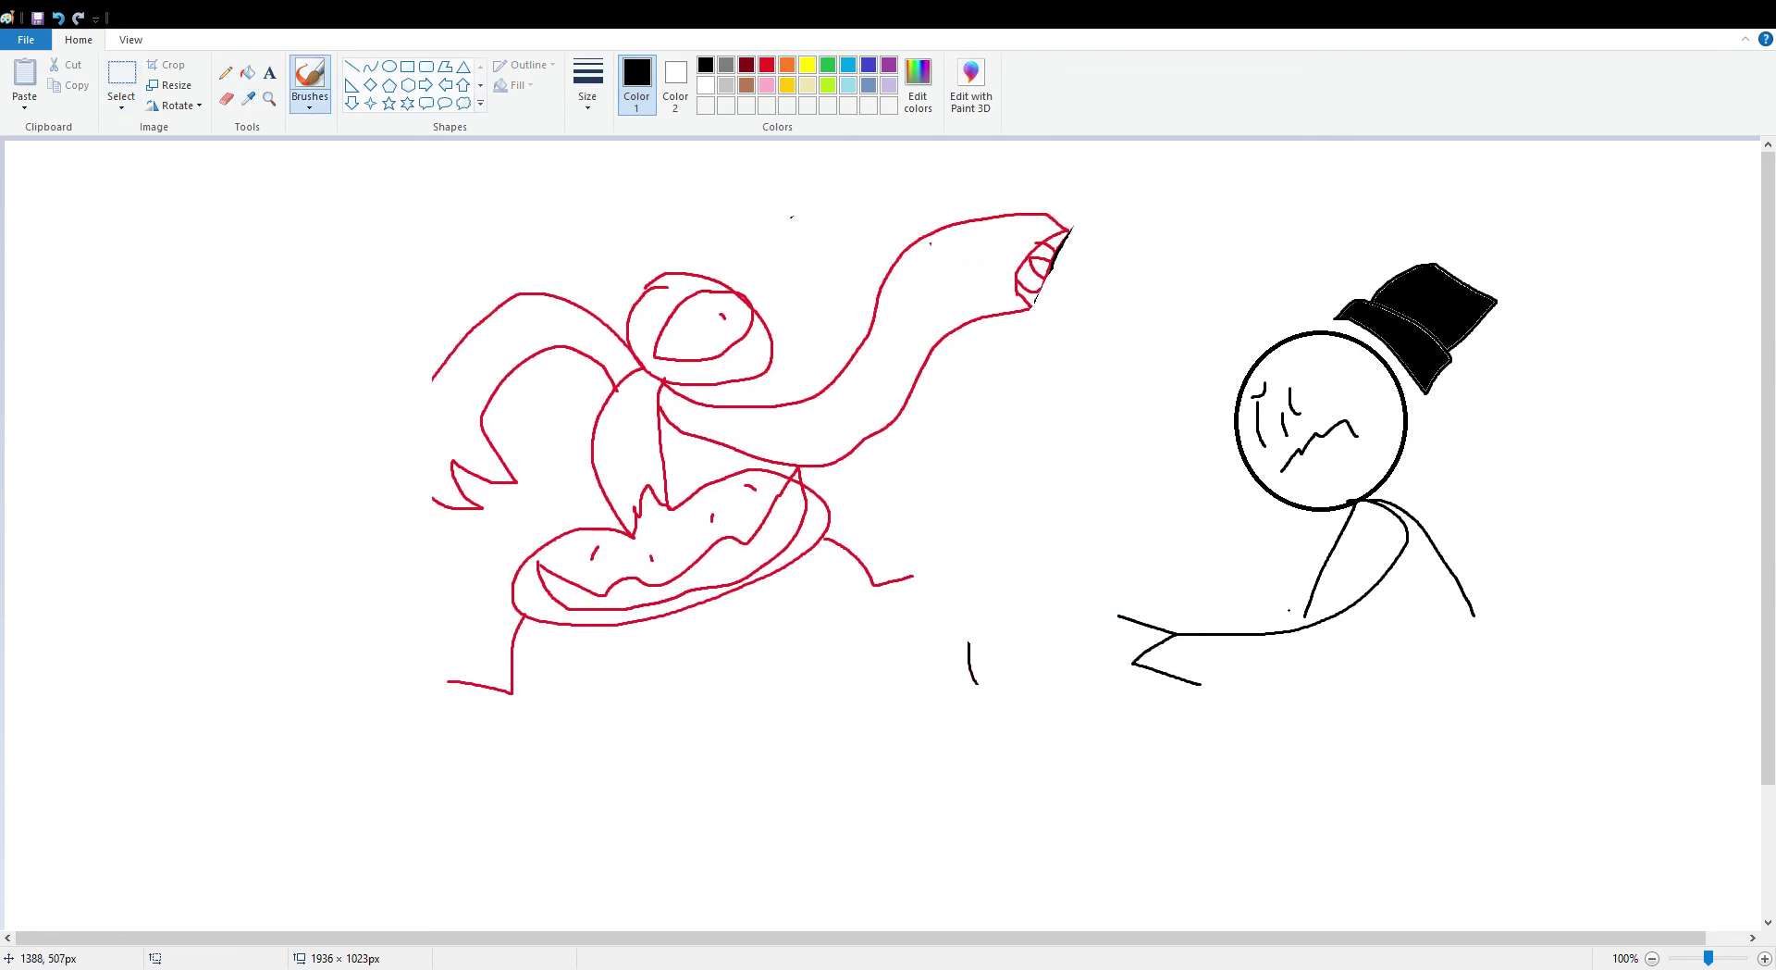
mouse_move(1305, 616)
mouse_down()
mouse_move(1156, 549)
mouse_move(1181, 401)
mouse_move(1088, 444)
mouse_move(1175, 479)
mouse_up()
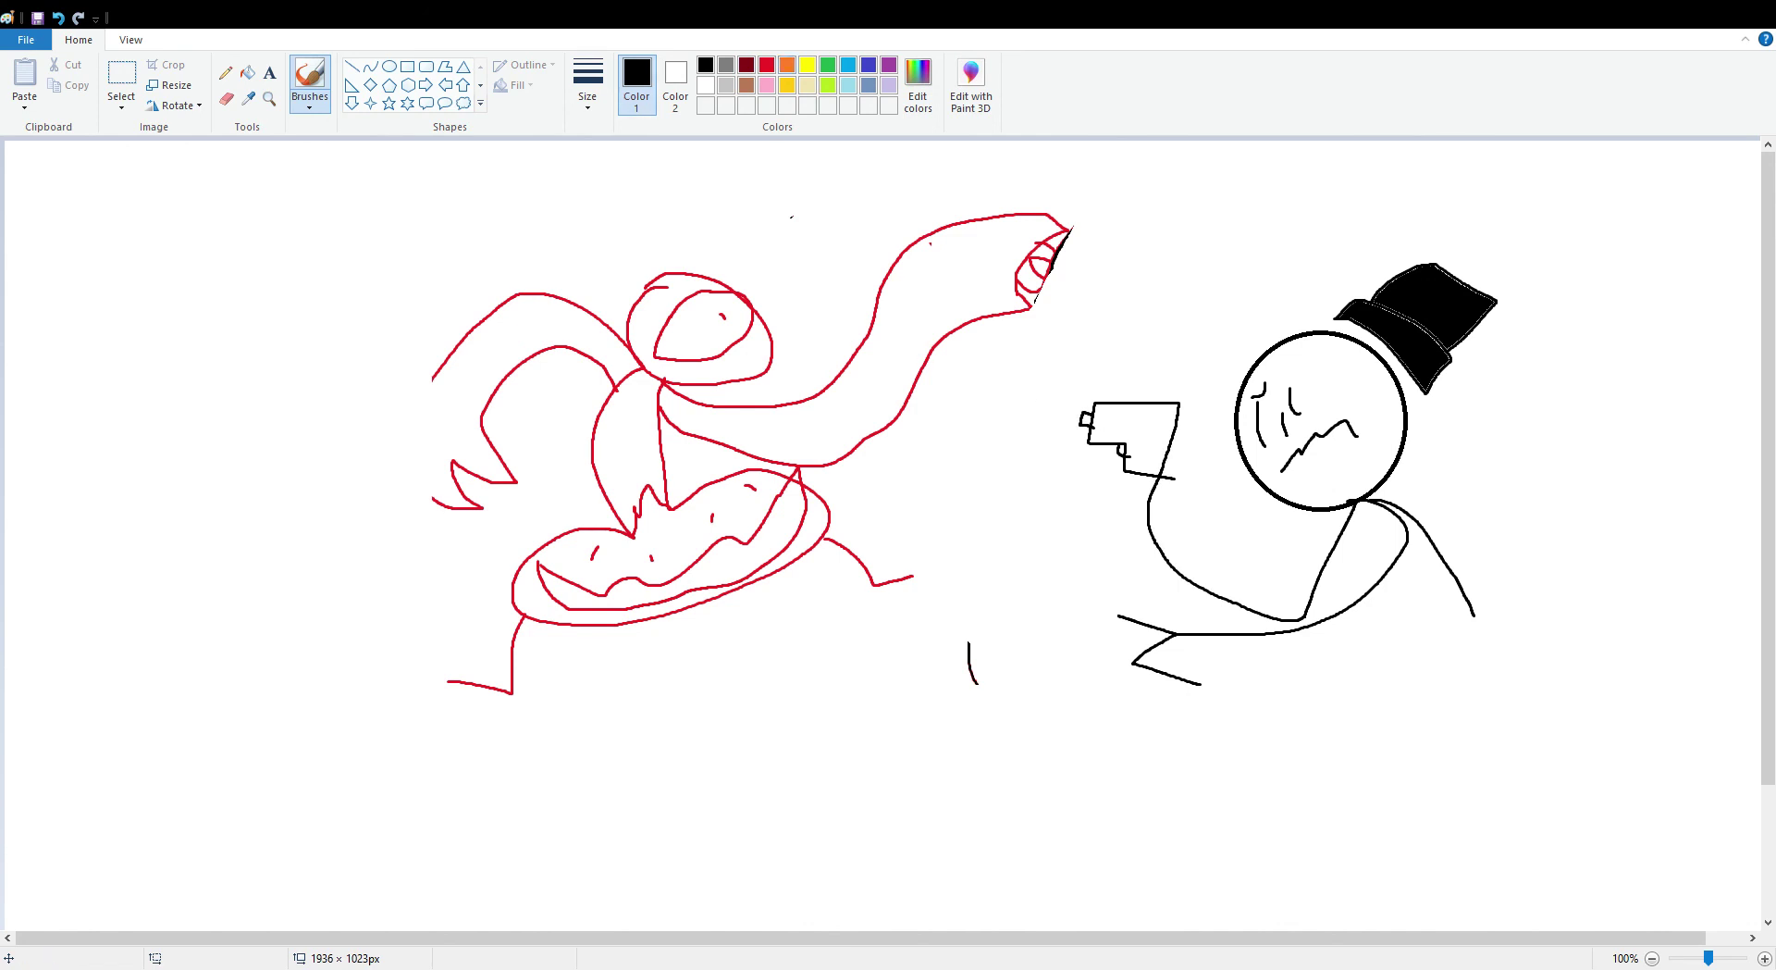
click(828, 65)
click(807, 64)
mouse_move(1062, 398)
mouse_down()
mouse_move(1034, 372)
mouse_move(990, 421)
mouse_up()
drag(1046, 433, 1037, 440)
- Close the cut-off rear claw of the creature in red and add curved red motion lines beside it
click(766, 63)
mouse_move(434, 377)
mouse_down()
mouse_move(470, 400)
mouse_move(442, 503)
mouse_up()
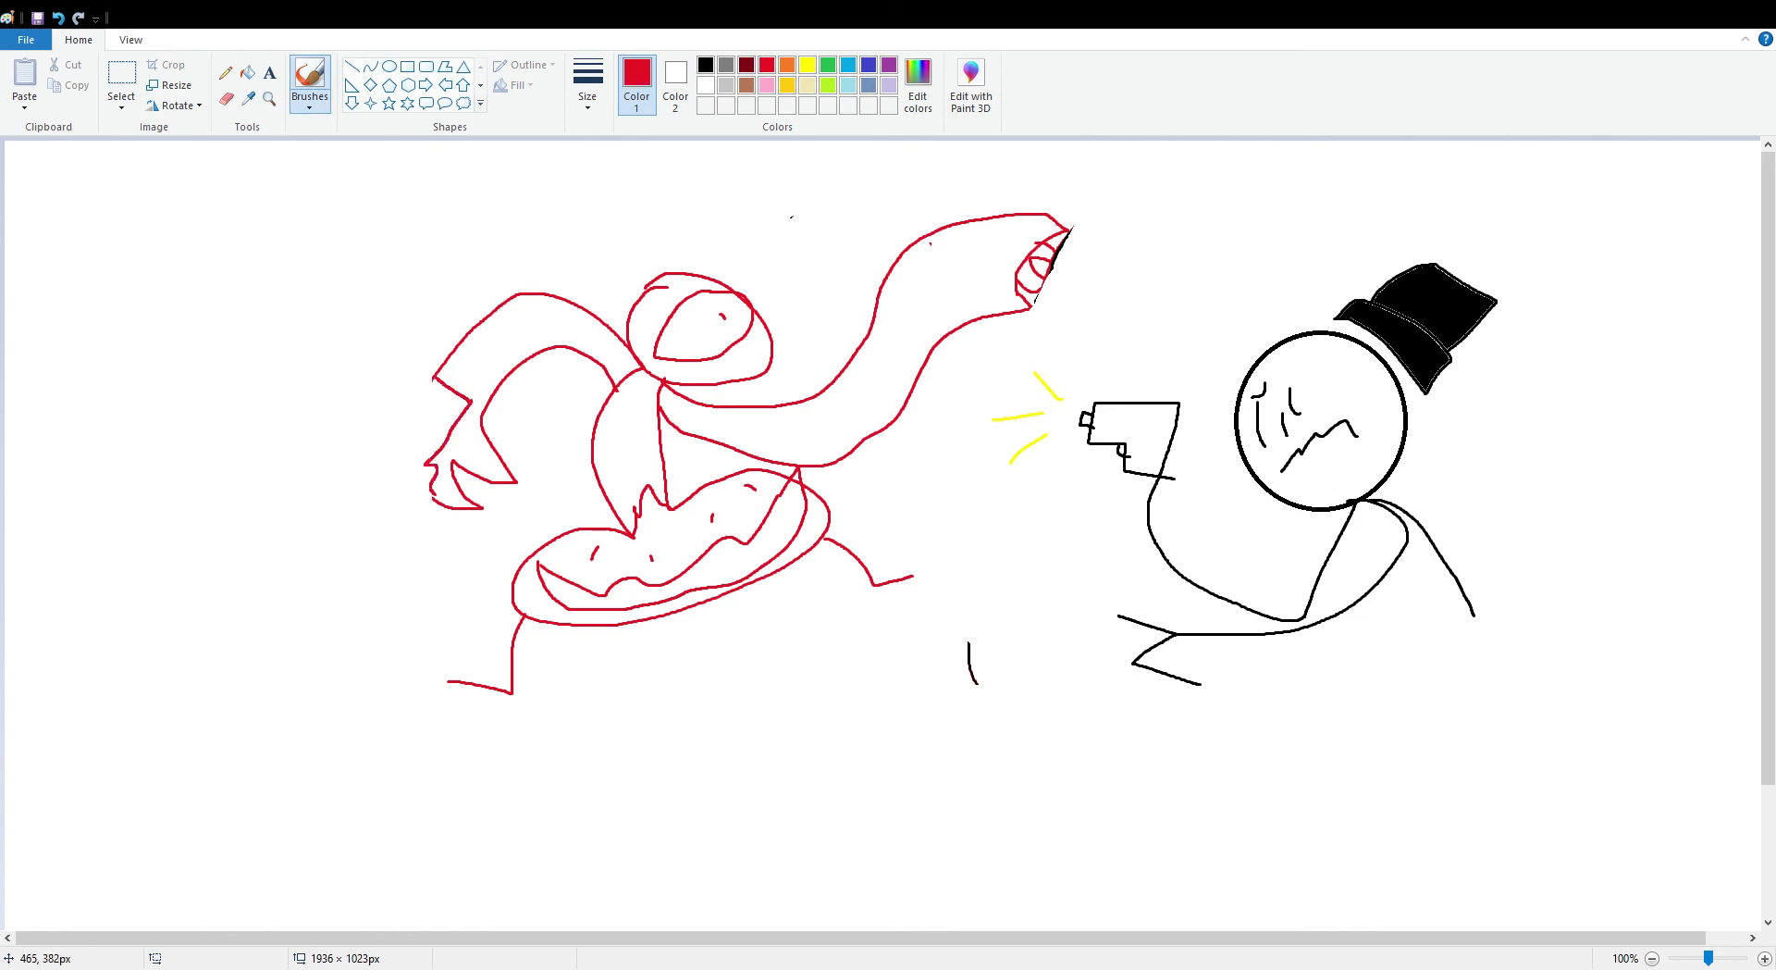
drag(425, 401, 375, 423)
click(389, 445)
drag(410, 481, 398, 512)
- Select the red creature together with the yellow flash lines, shift it toward the canvas edge and delete it
click(121, 82)
mouse_move(278, 152)
mouse_down()
mouse_move(880, 516)
mouse_move(1075, 720)
mouse_up()
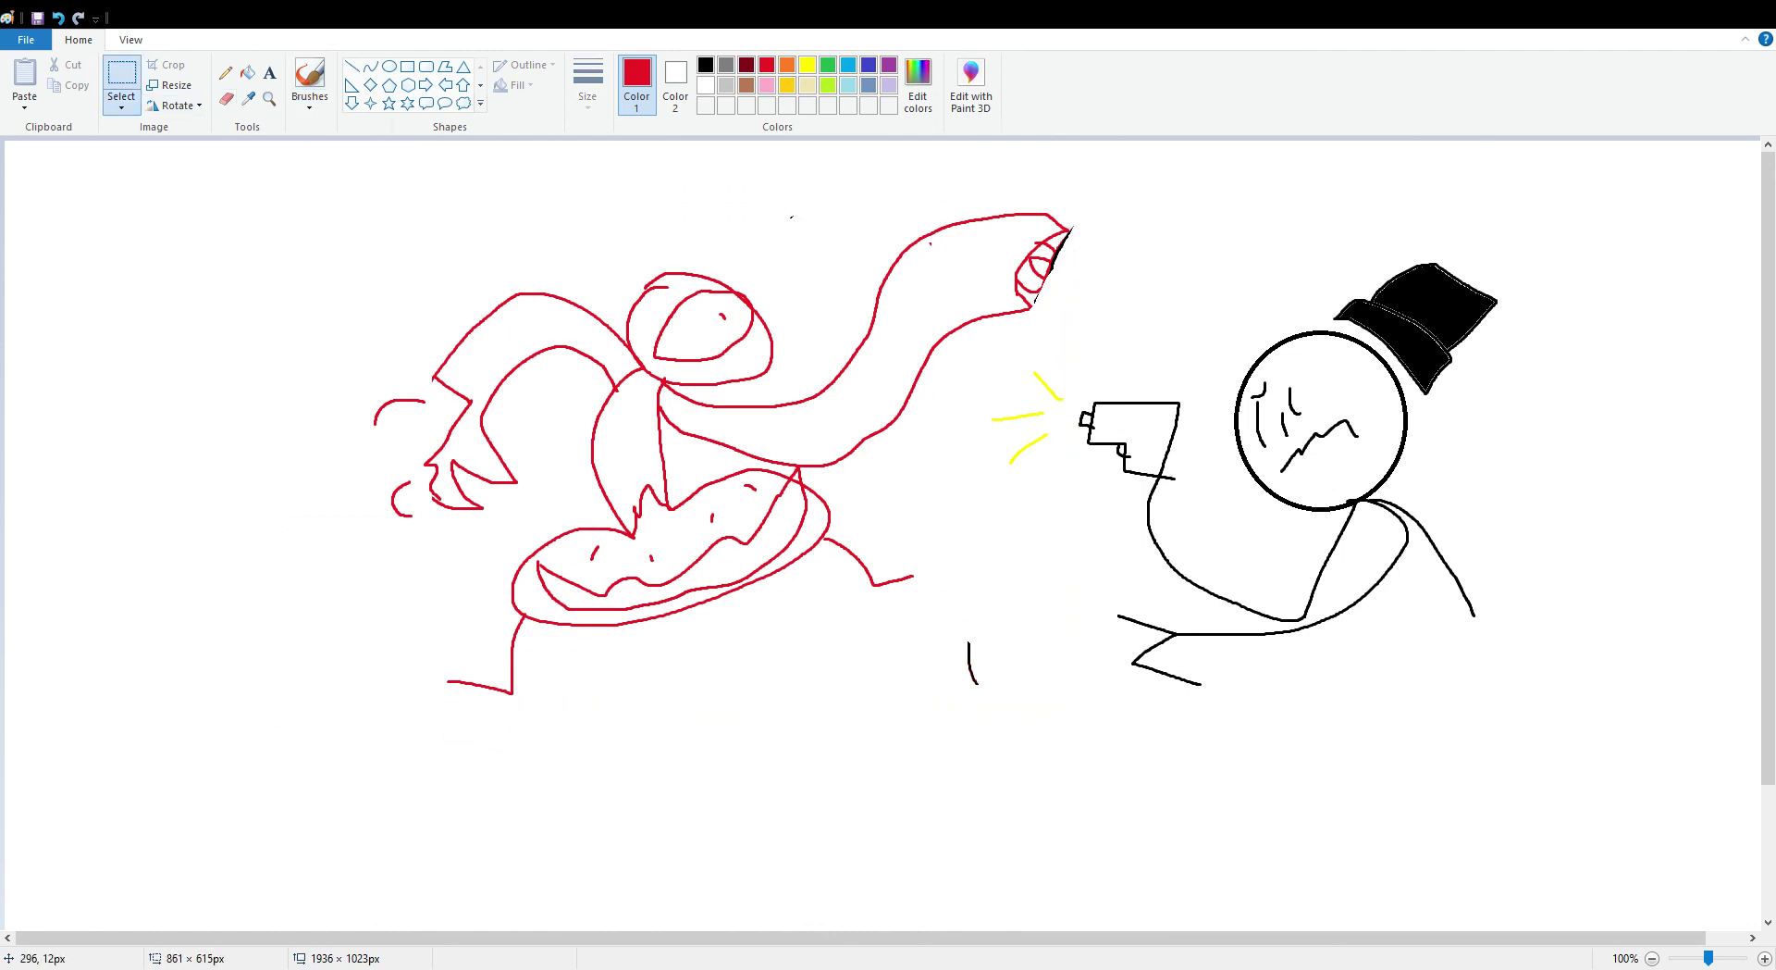
drag(279, 151, 0, 178)
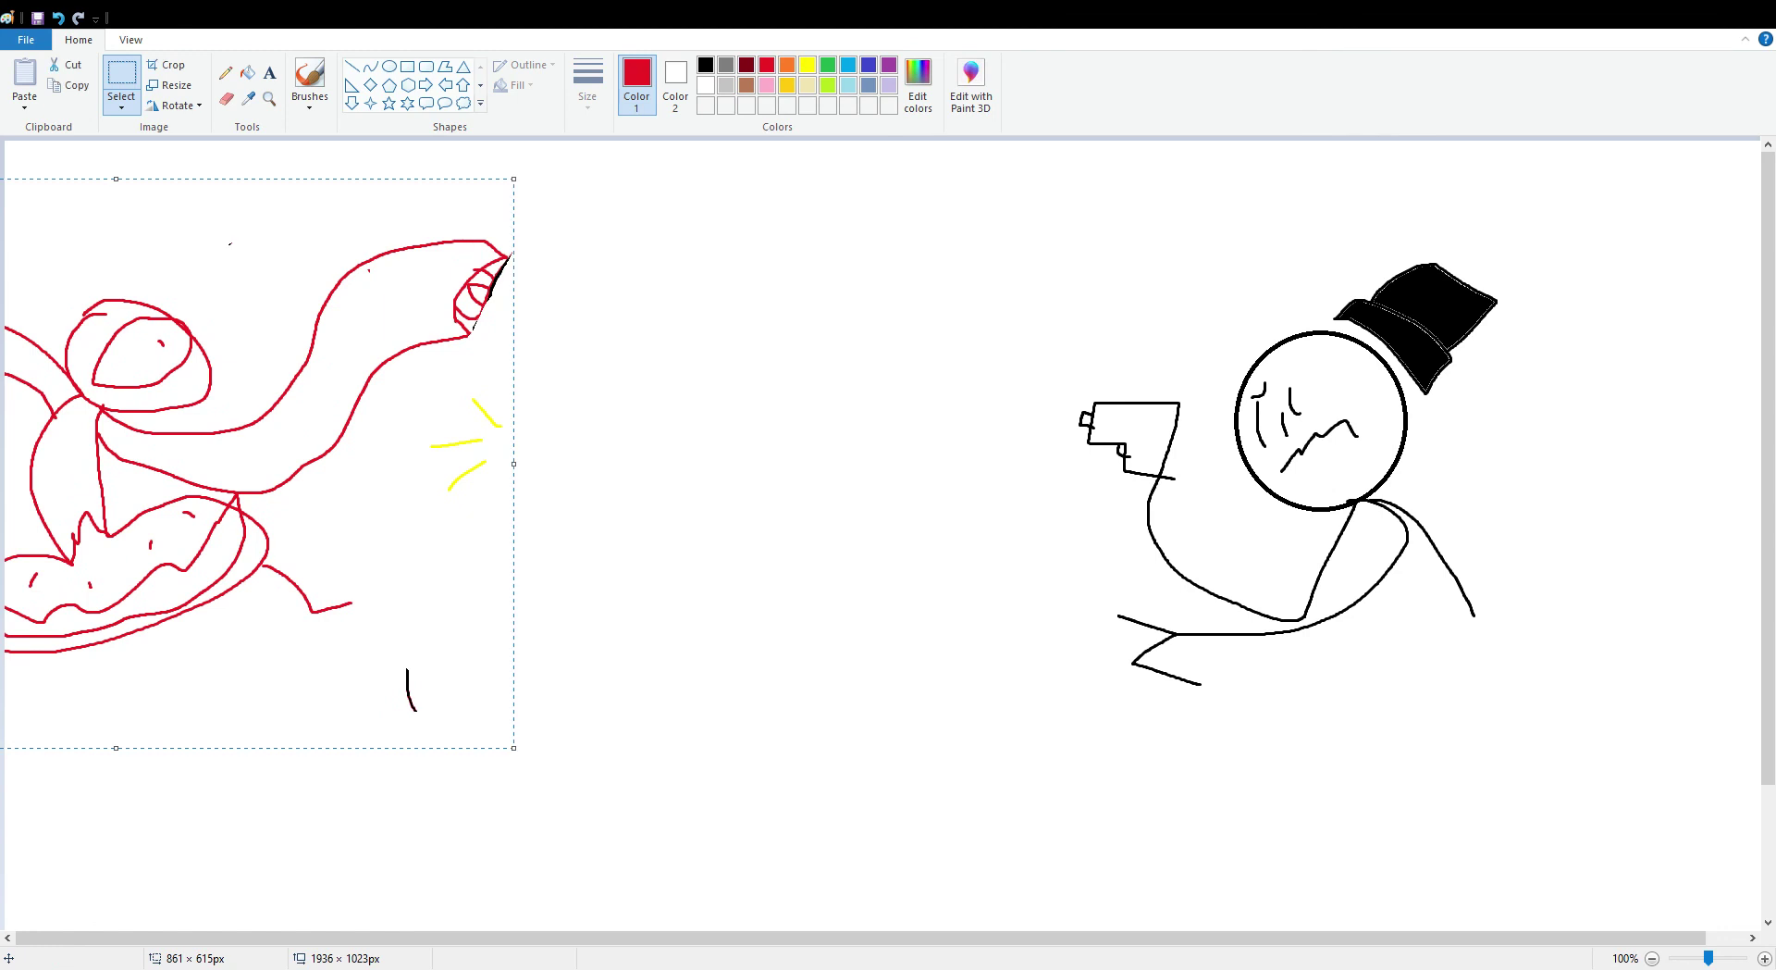
key(Delete)
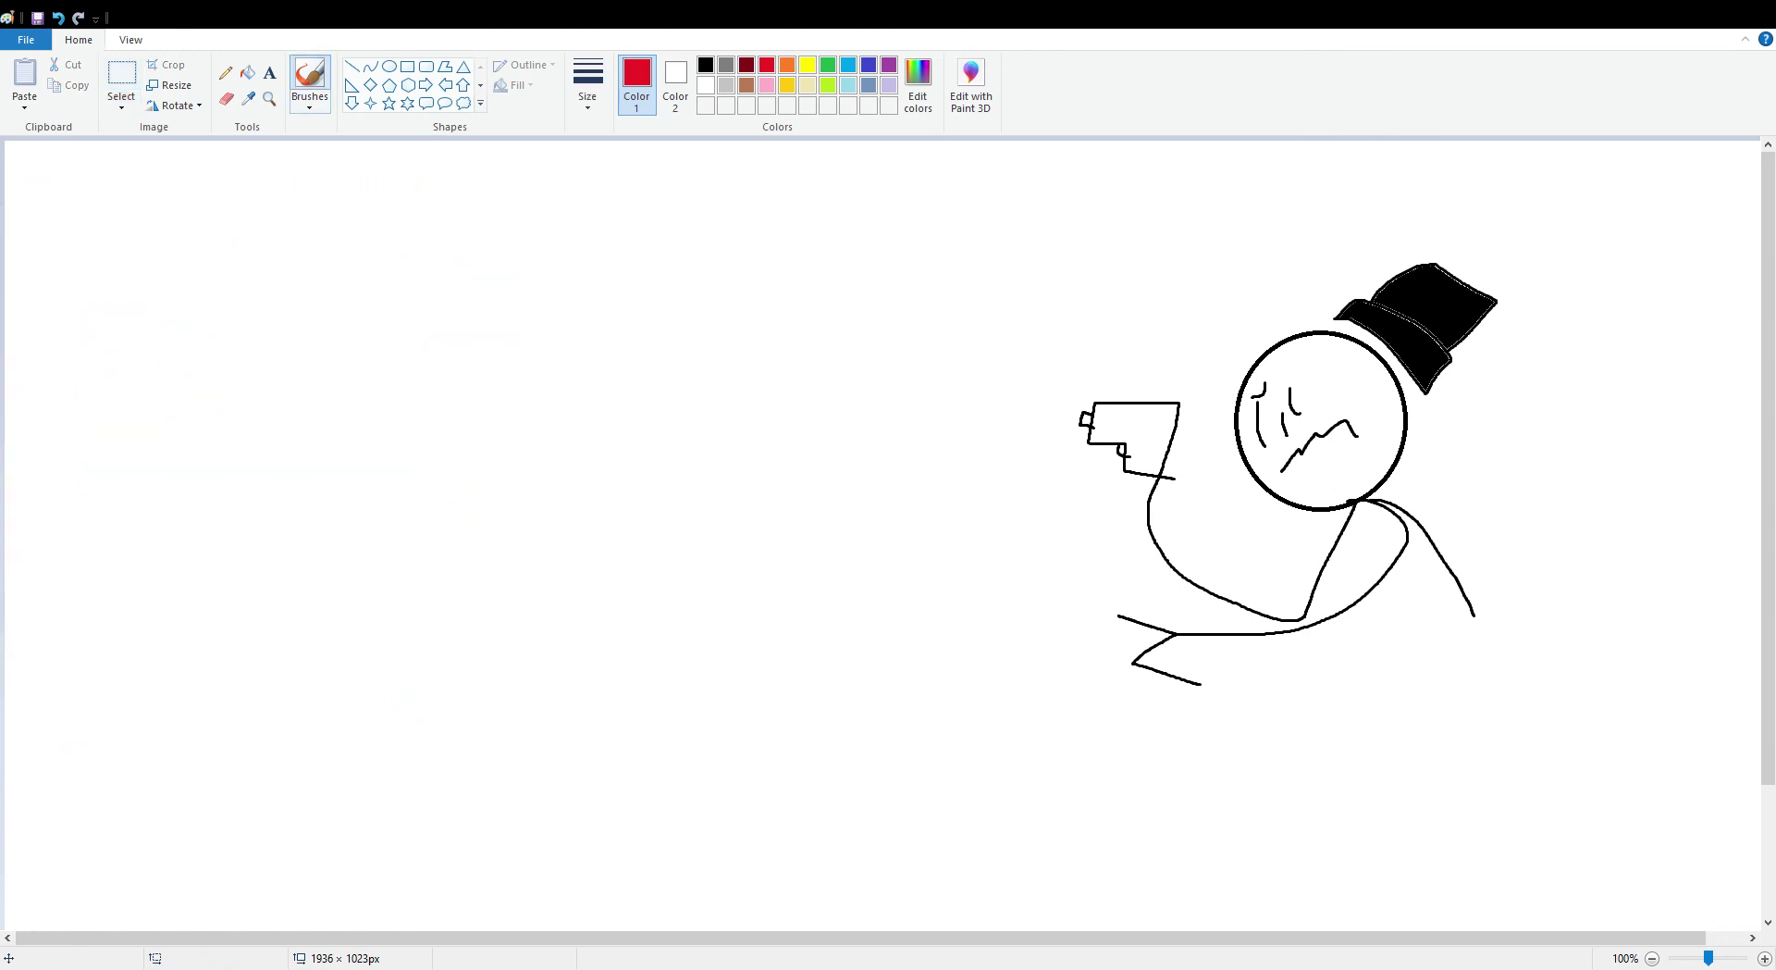
scroll(900, 385, down, 3)
scroll(723, 347, up, 3)
scroll(349, 304, down, 3)
scroll(348, 297, up, 3)
scroll(350, 298, down, 3)
scroll(350, 298, up, 3)
- Draw a large tilted four-sided shape in red facing the stick figure and fill it red
mouse_move(402, 271)
mouse_down()
mouse_move(104, 374)
mouse_move(269, 685)
mouse_move(663, 552)
mouse_move(474, 247)
mouse_move(402, 271)
mouse_up()
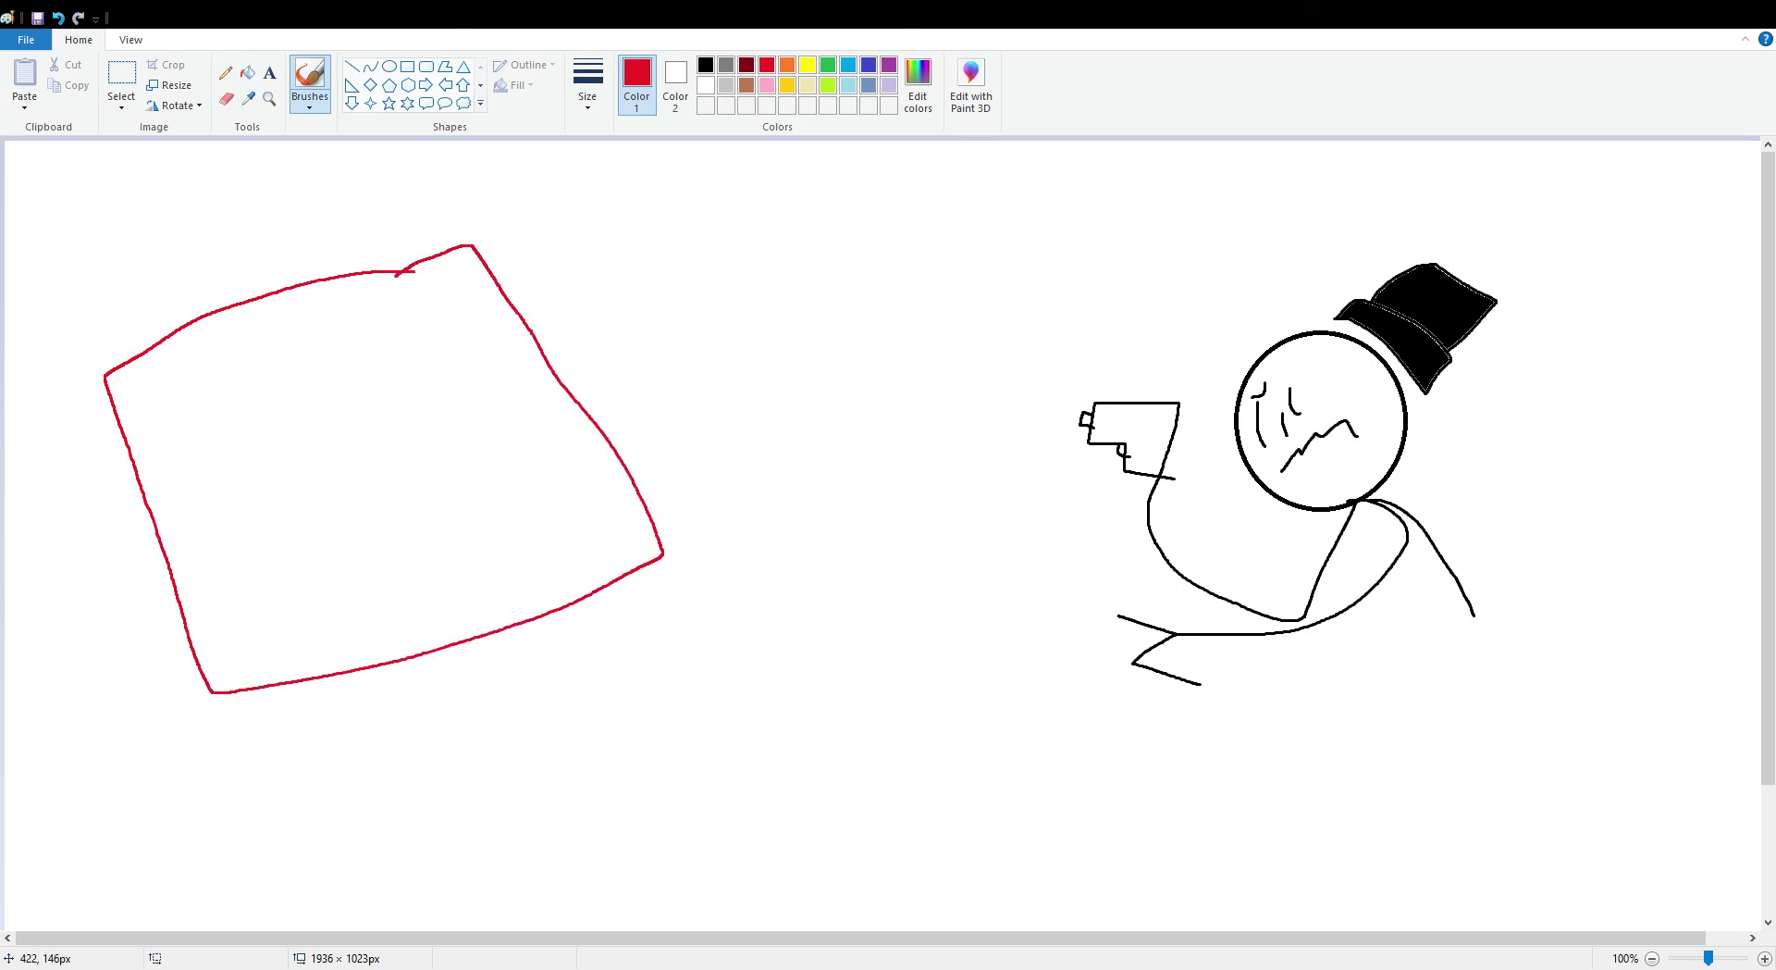
click(247, 73)
click(370, 463)
- Brush a black head-and-shoulders silhouette inside the red shape and fill it black
click(310, 81)
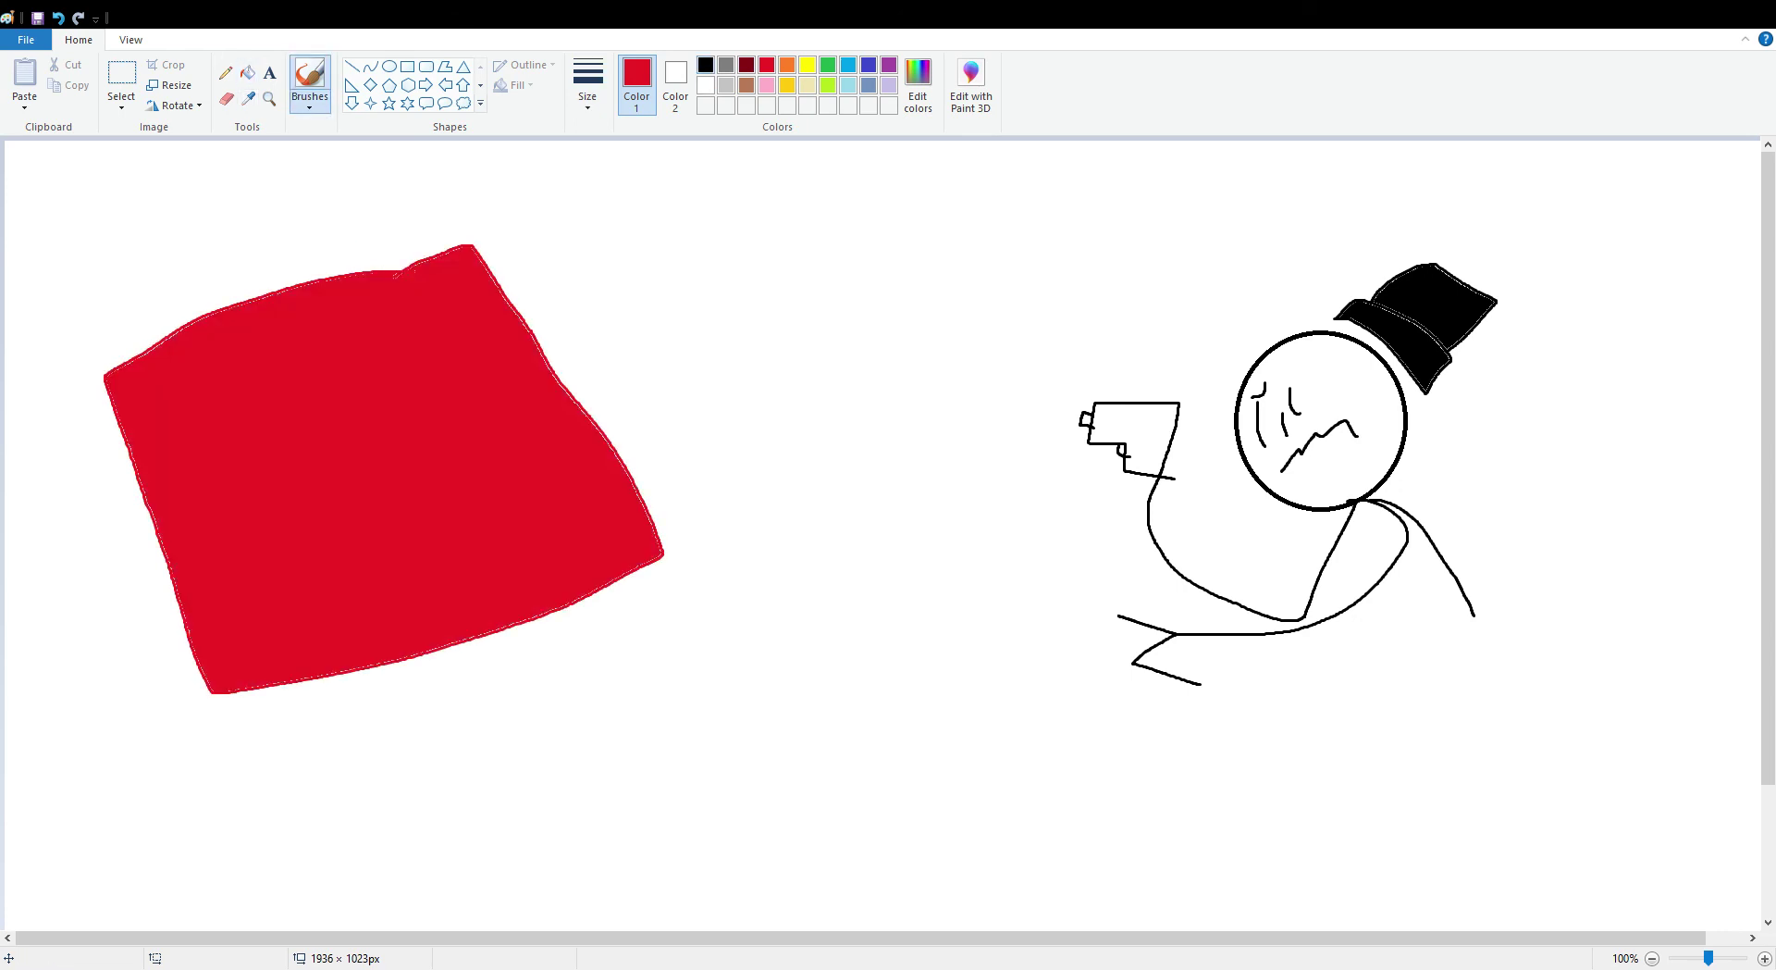
click(705, 64)
mouse_move(439, 290)
mouse_down()
mouse_move(384, 322)
mouse_move(358, 393)
mouse_move(402, 451)
mouse_move(350, 538)
mouse_move(536, 548)
mouse_move(592, 516)
mouse_move(512, 421)
mouse_move(480, 289)
mouse_up()
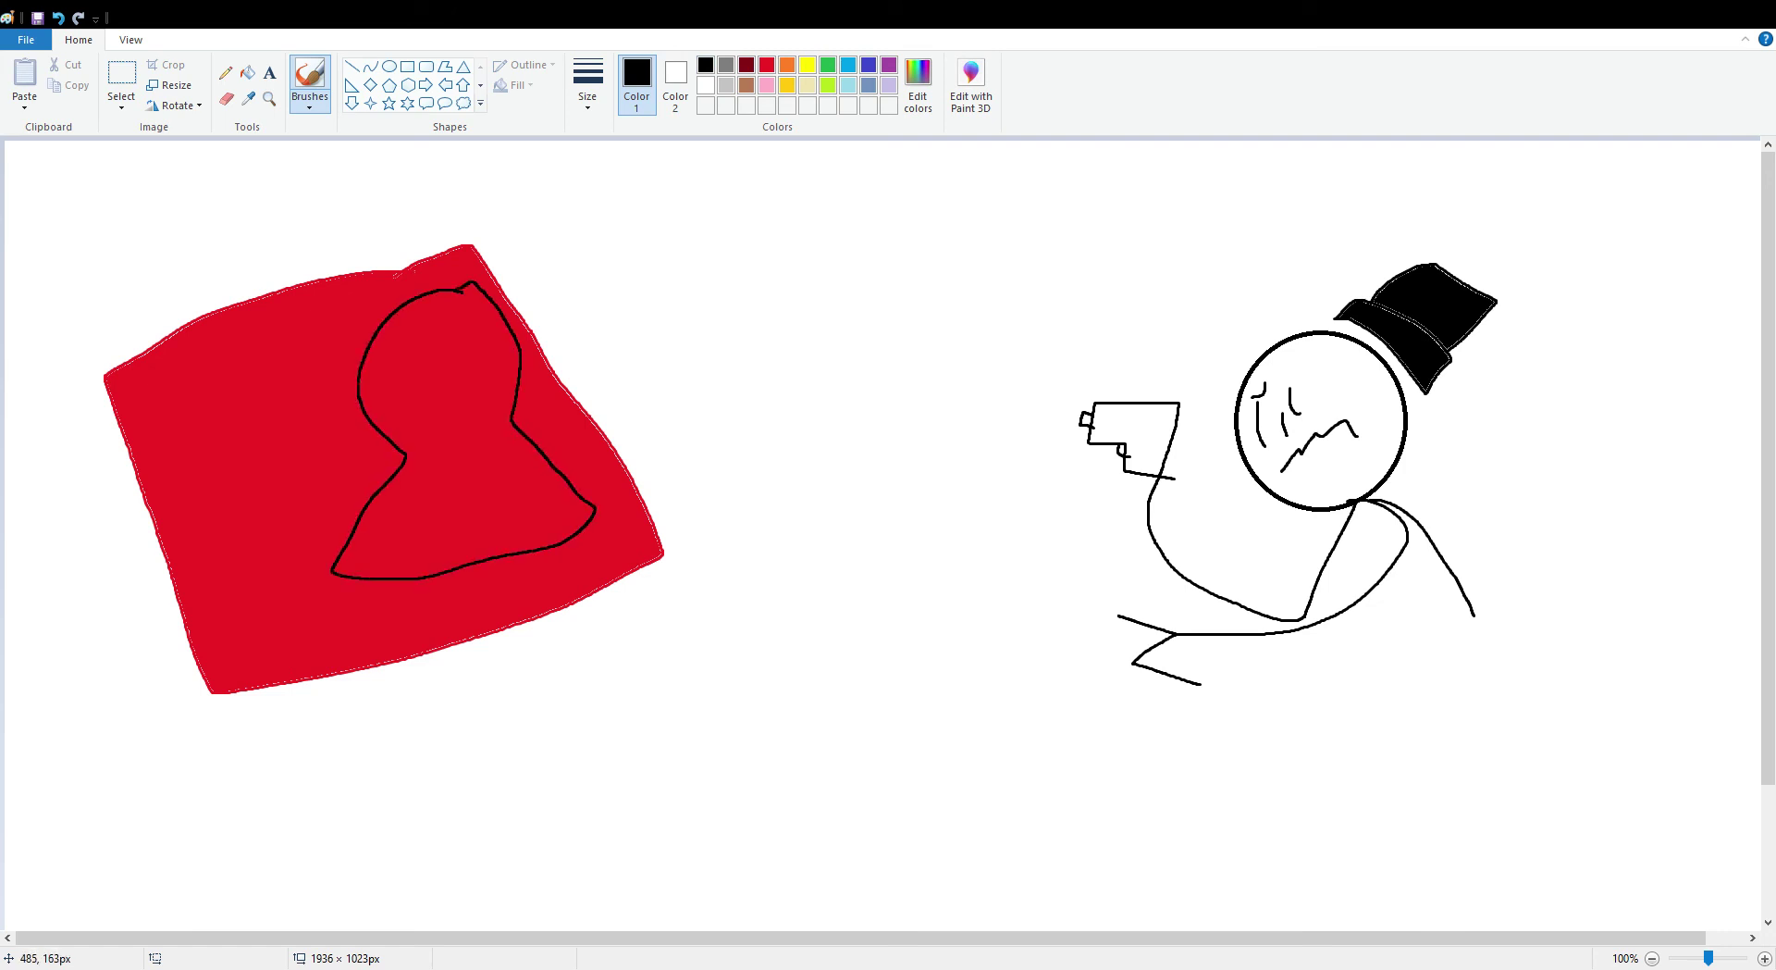
click(247, 72)
click(435, 416)
- Draw a large red eye with a pupil and a curved red grin on the black silhouette's head
click(309, 79)
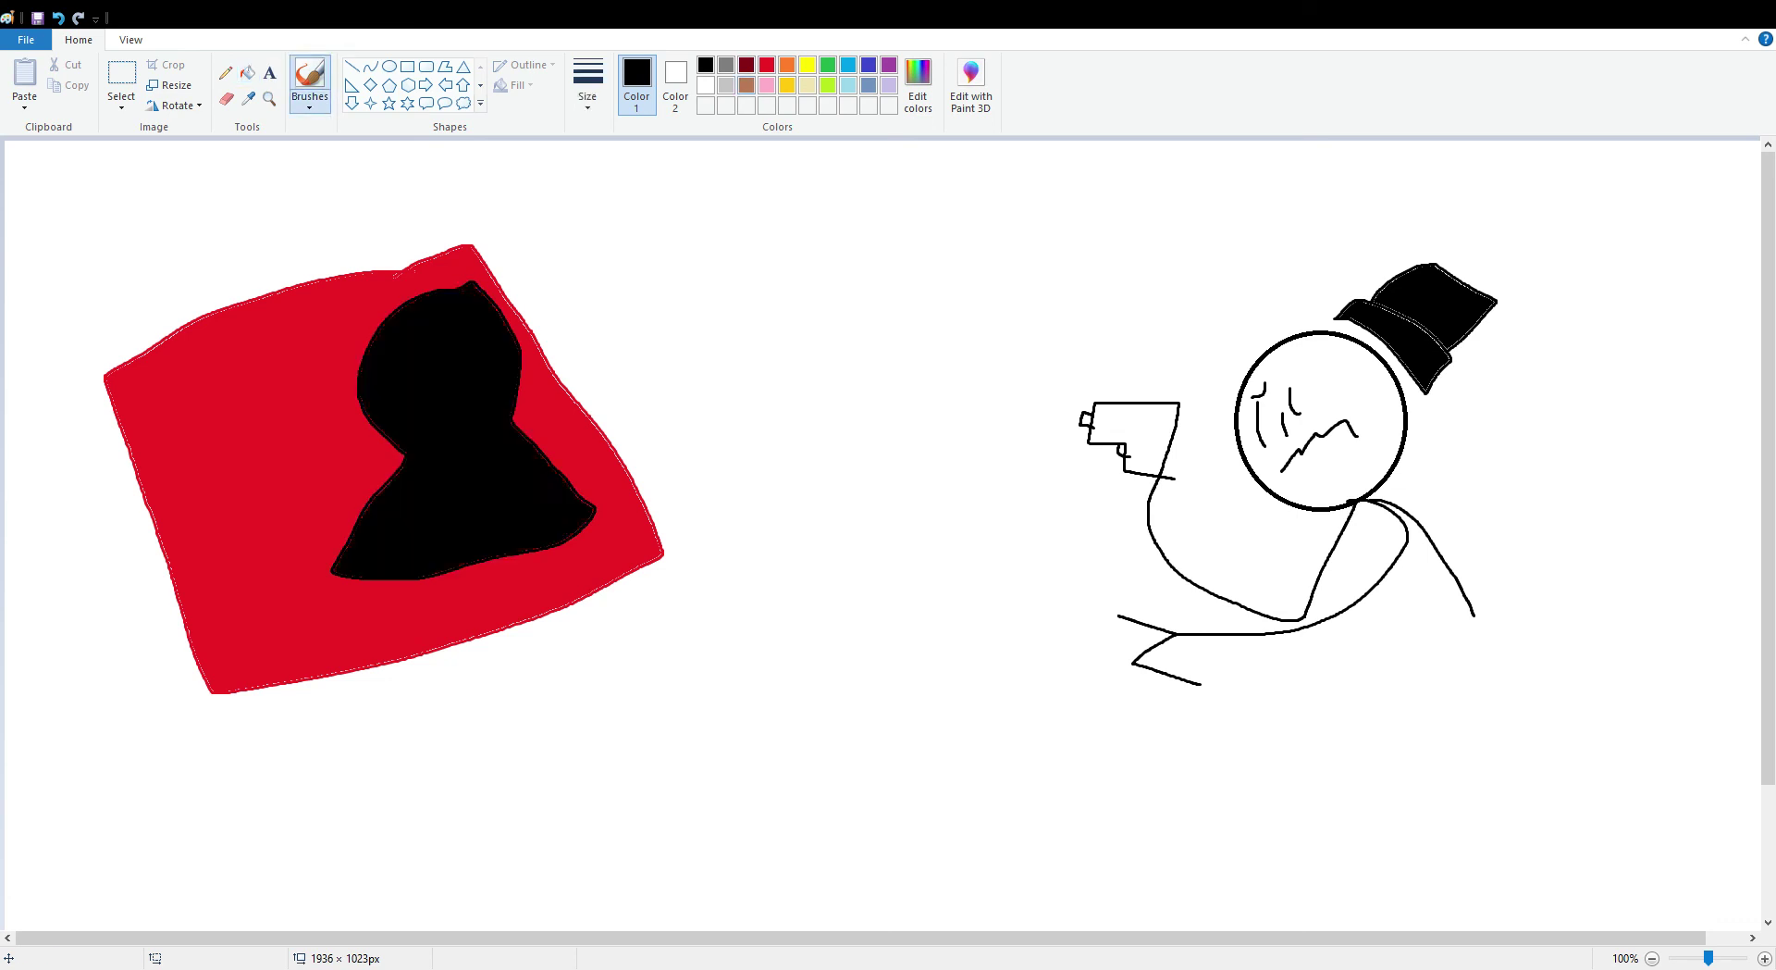
click(767, 64)
mouse_move(444, 344)
mouse_down()
mouse_move(507, 356)
mouse_move(486, 327)
mouse_up()
scroll(882, 532, down, 3)
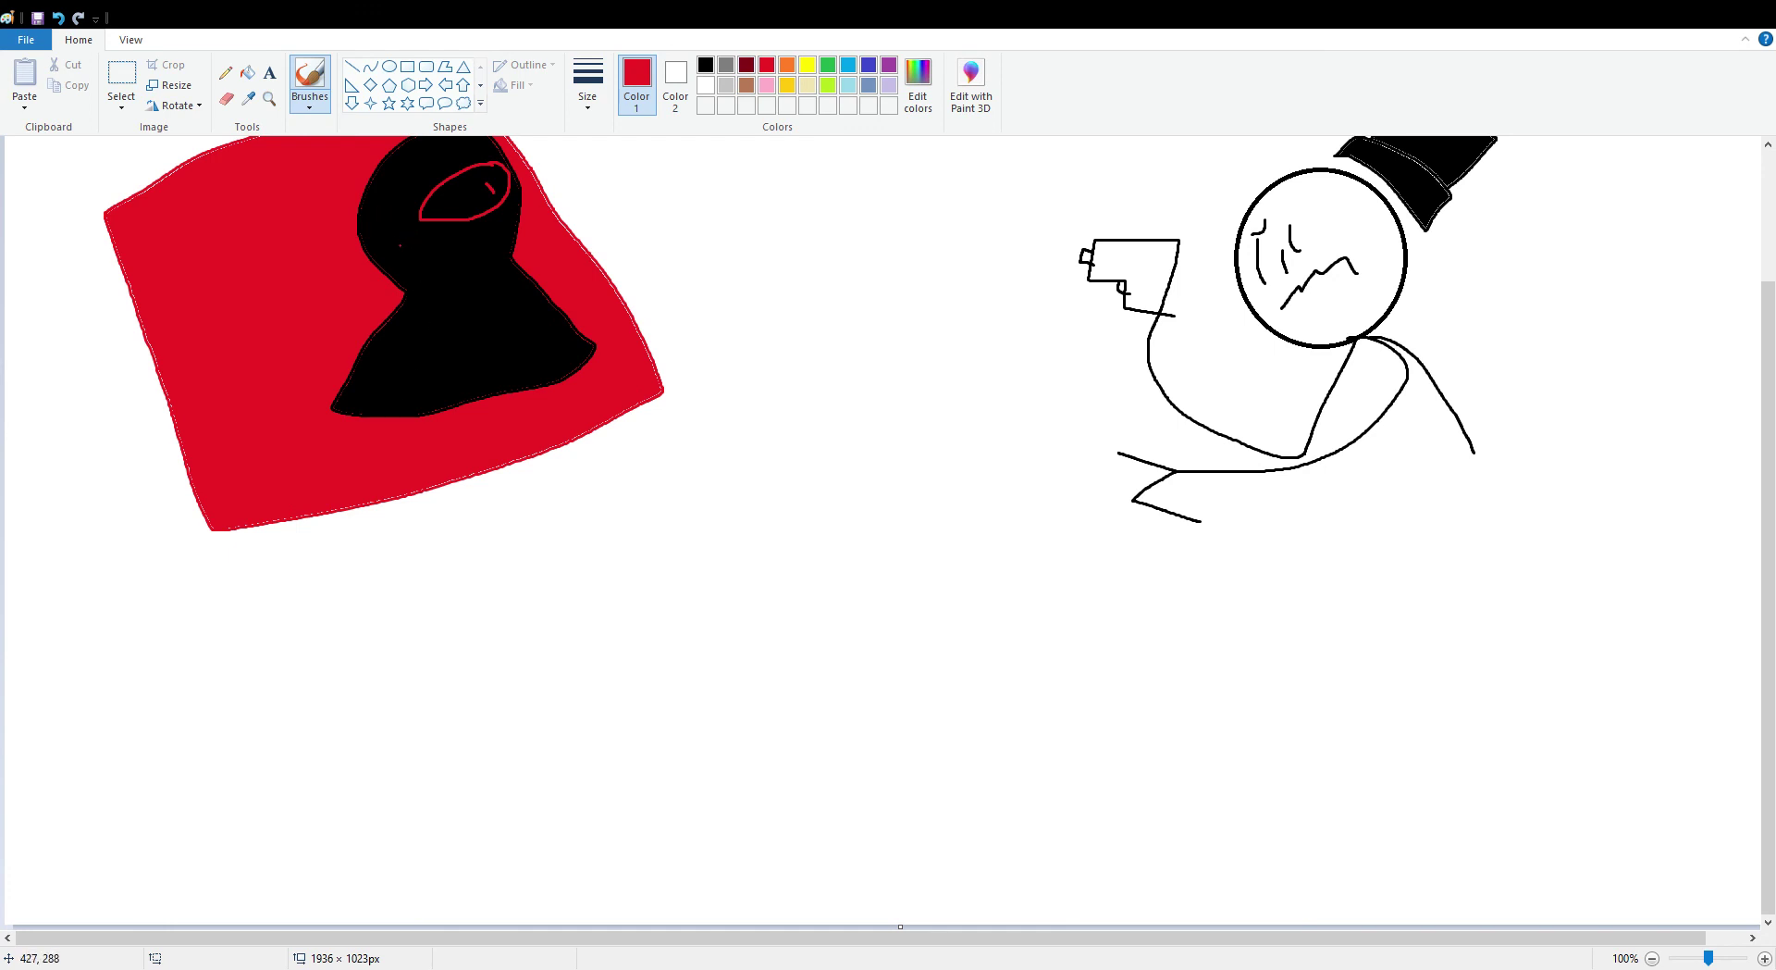
mouse_move(380, 234)
mouse_down()
mouse_move(448, 248)
mouse_move(500, 216)
mouse_up()
scroll(635, 323, up, 3)
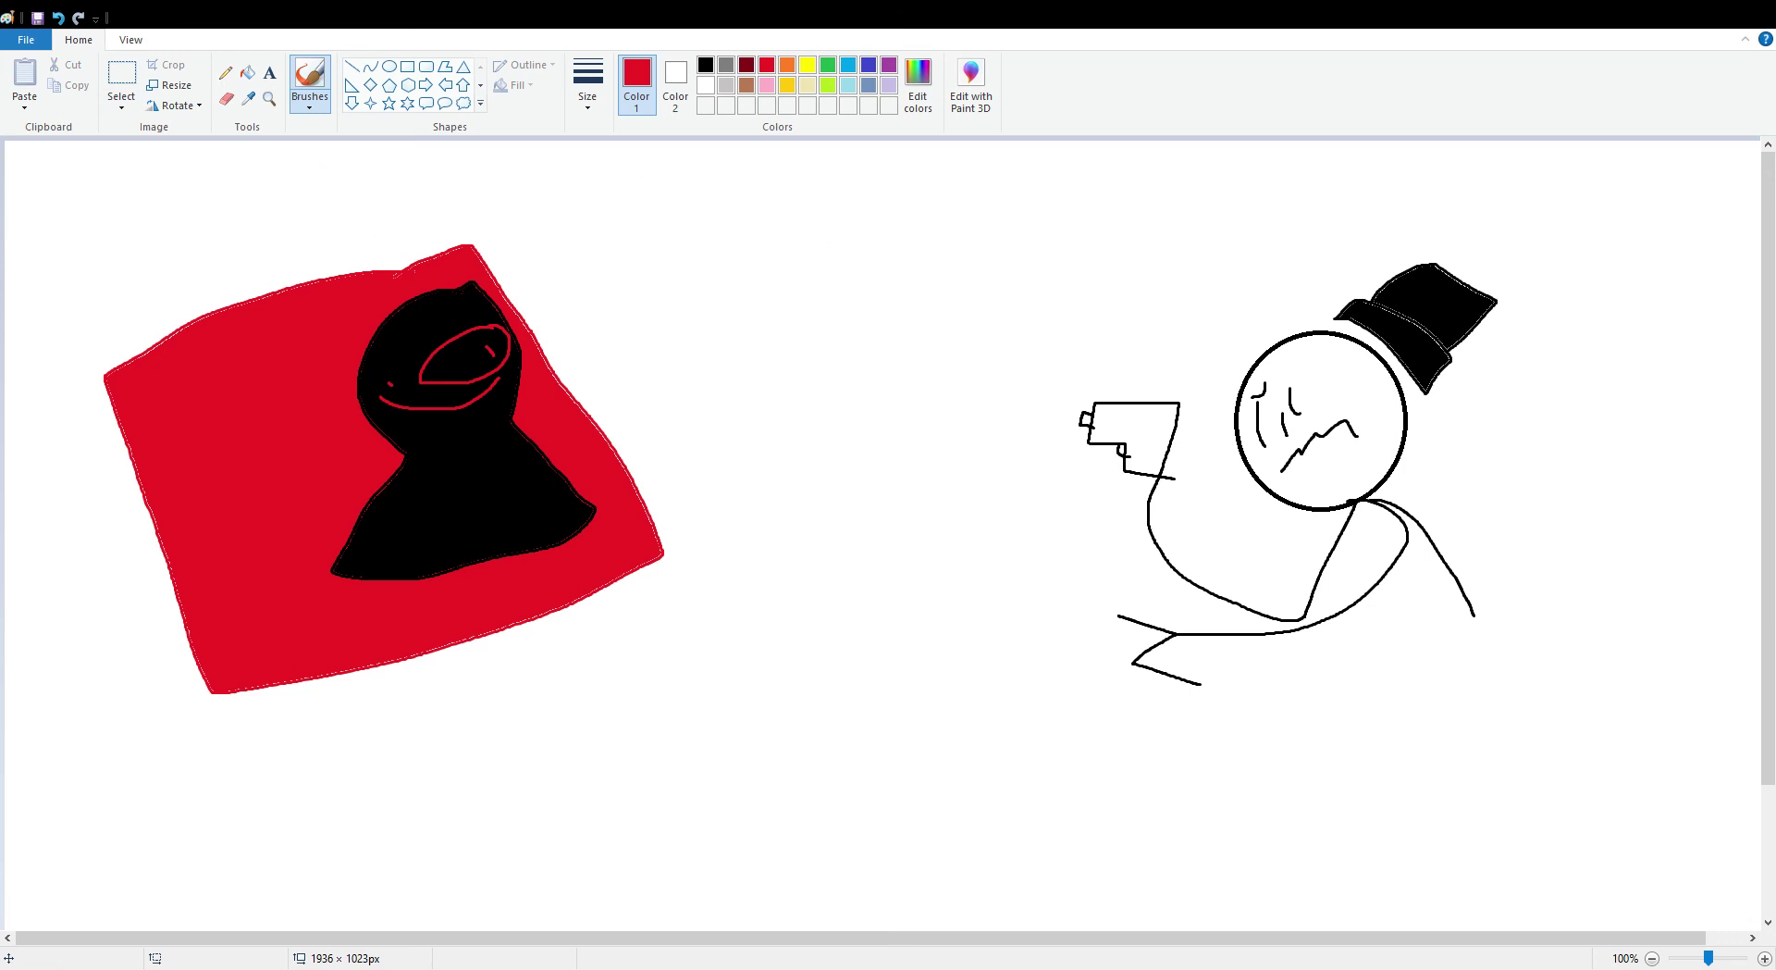
- Extend the red shape with two wavy side lines down to the canvas edge and fill this tapering body red
scroll(580, 609, down, 3)
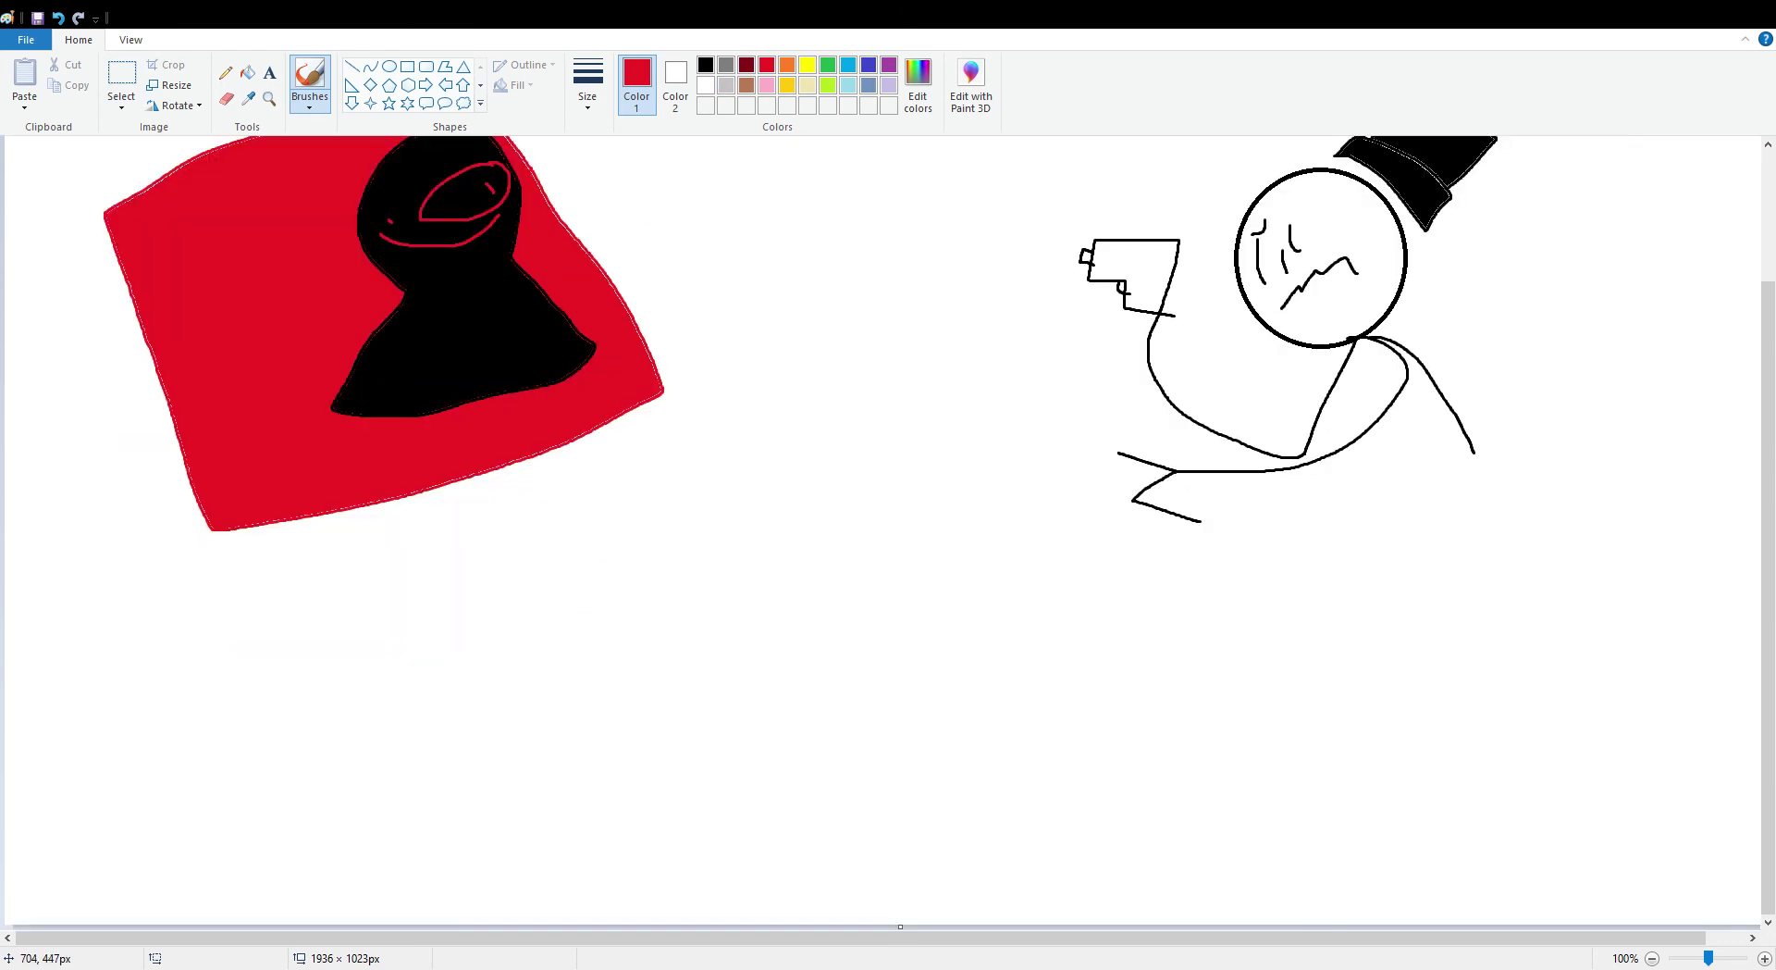
drag(662, 392, 627, 924)
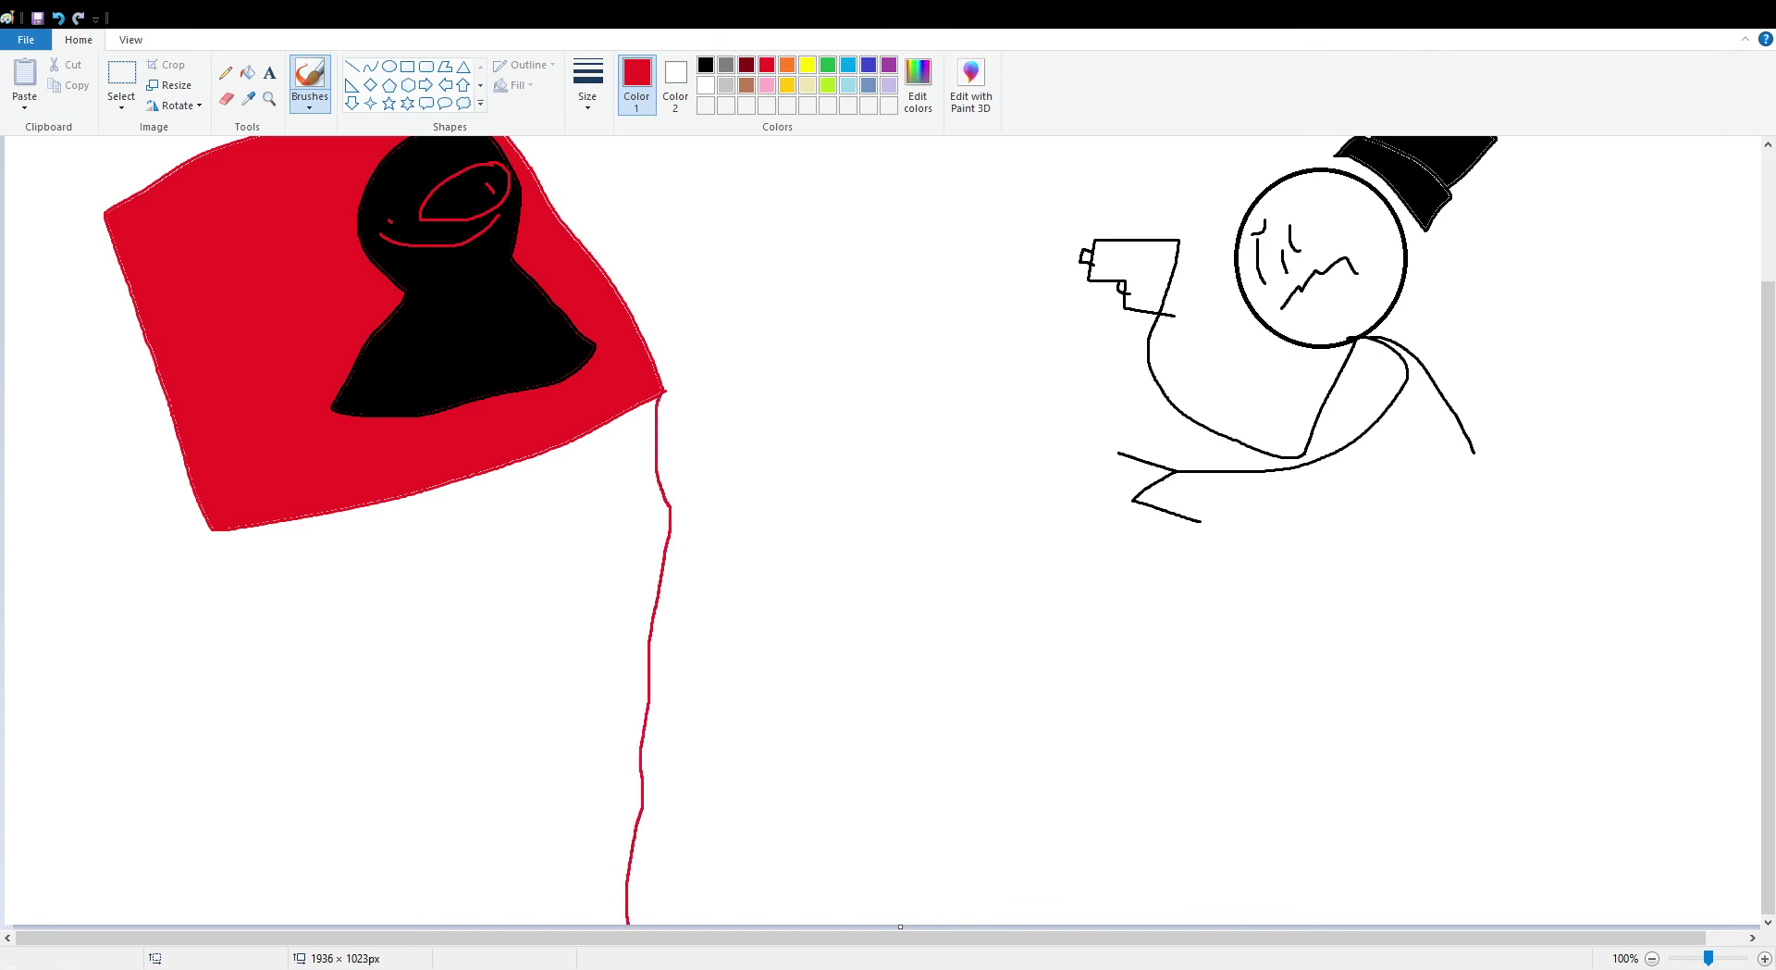
mouse_move(213, 532)
mouse_down()
mouse_move(310, 689)
mouse_move(390, 925)
mouse_up()
scroll(518, 824, up, 3)
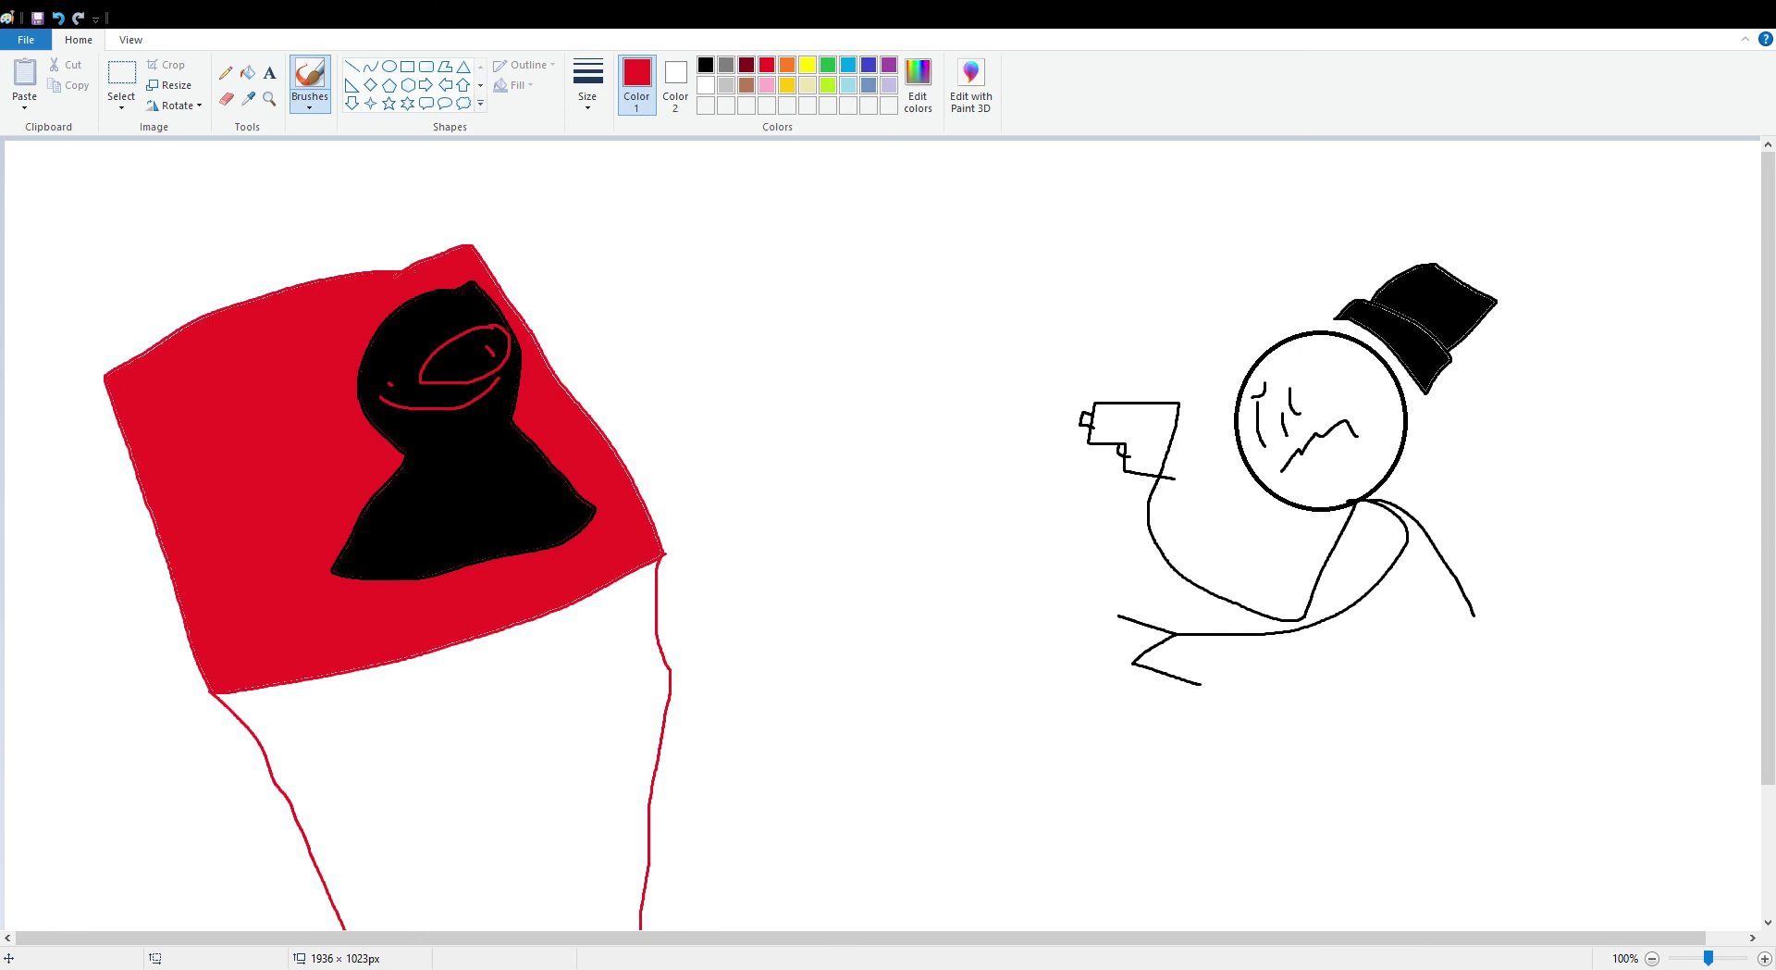
click(247, 72)
click(434, 786)
- Draw a tall hooked tentacle rising from the red body on the stick figure's side and fill it red
click(310, 79)
scroll(625, 479, down, 3)
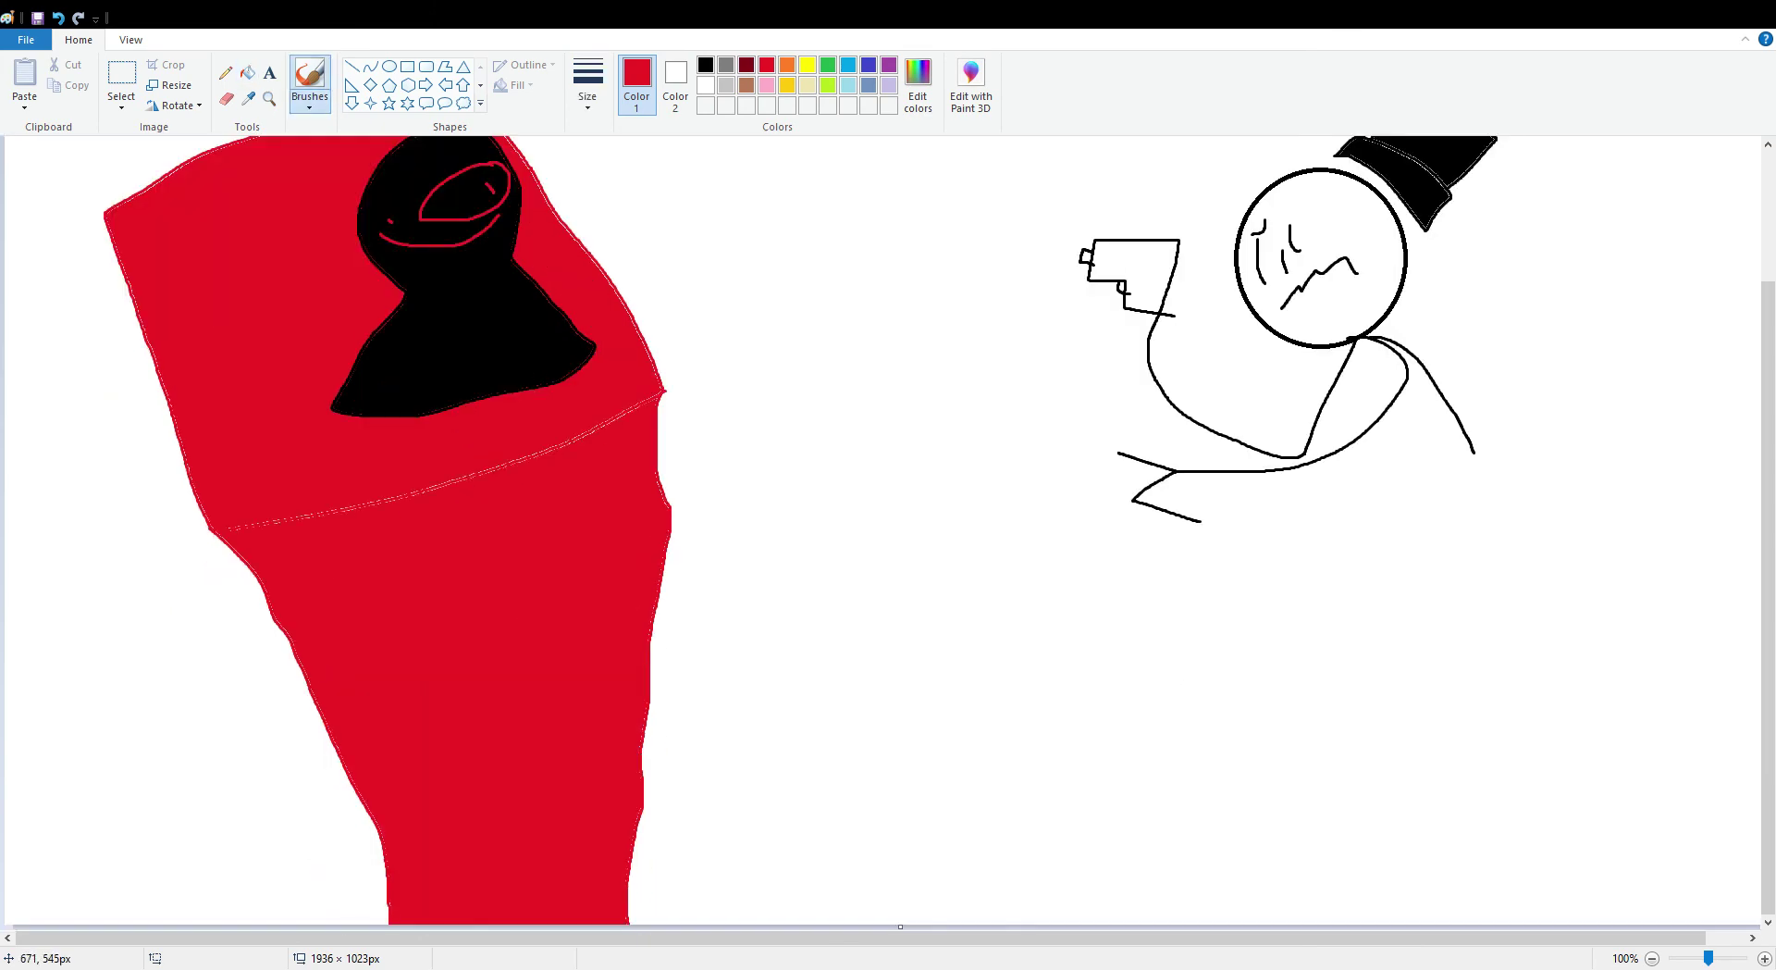
scroll(656, 494, up, 3)
scroll(653, 612, down, 3)
mouse_move(633, 853)
mouse_down()
mouse_move(739, 791)
mouse_move(731, 275)
mouse_move(838, 223)
mouse_move(797, 235)
mouse_move(849, 548)
mouse_move(838, 814)
mouse_move(780, 923)
mouse_up()
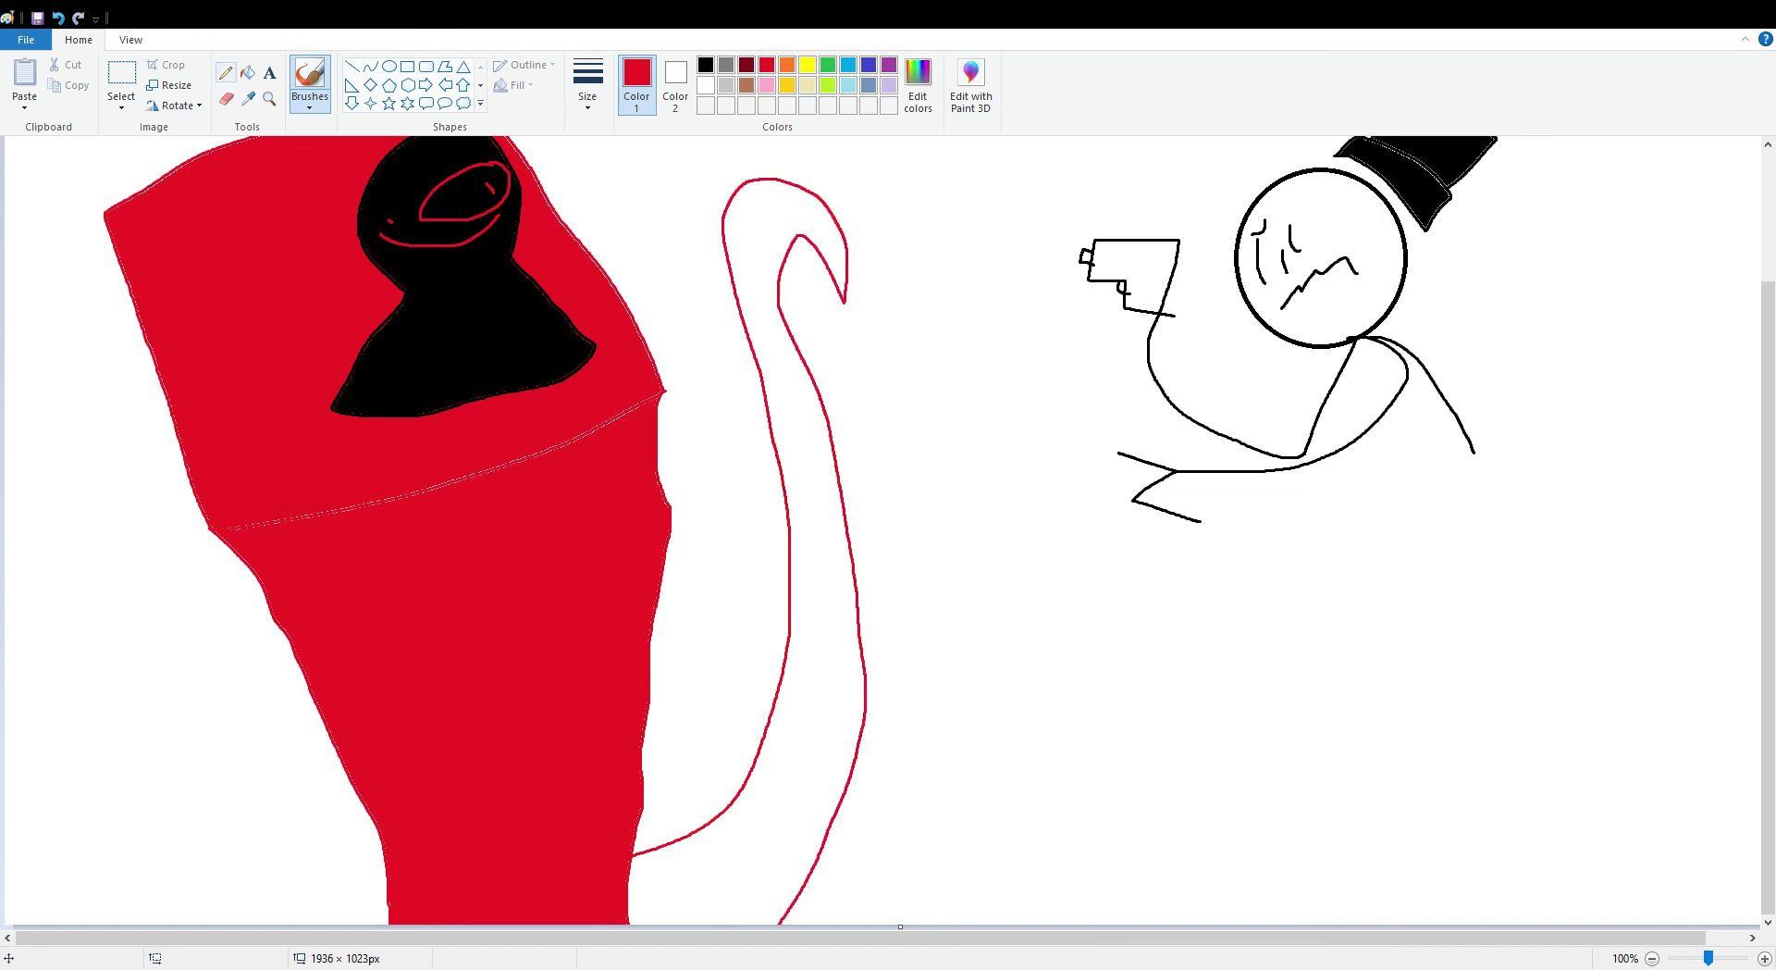
click(247, 72)
click(807, 463)
- Draw a shorter curled tentacle on the opposite side of the red body and fill it red
click(310, 78)
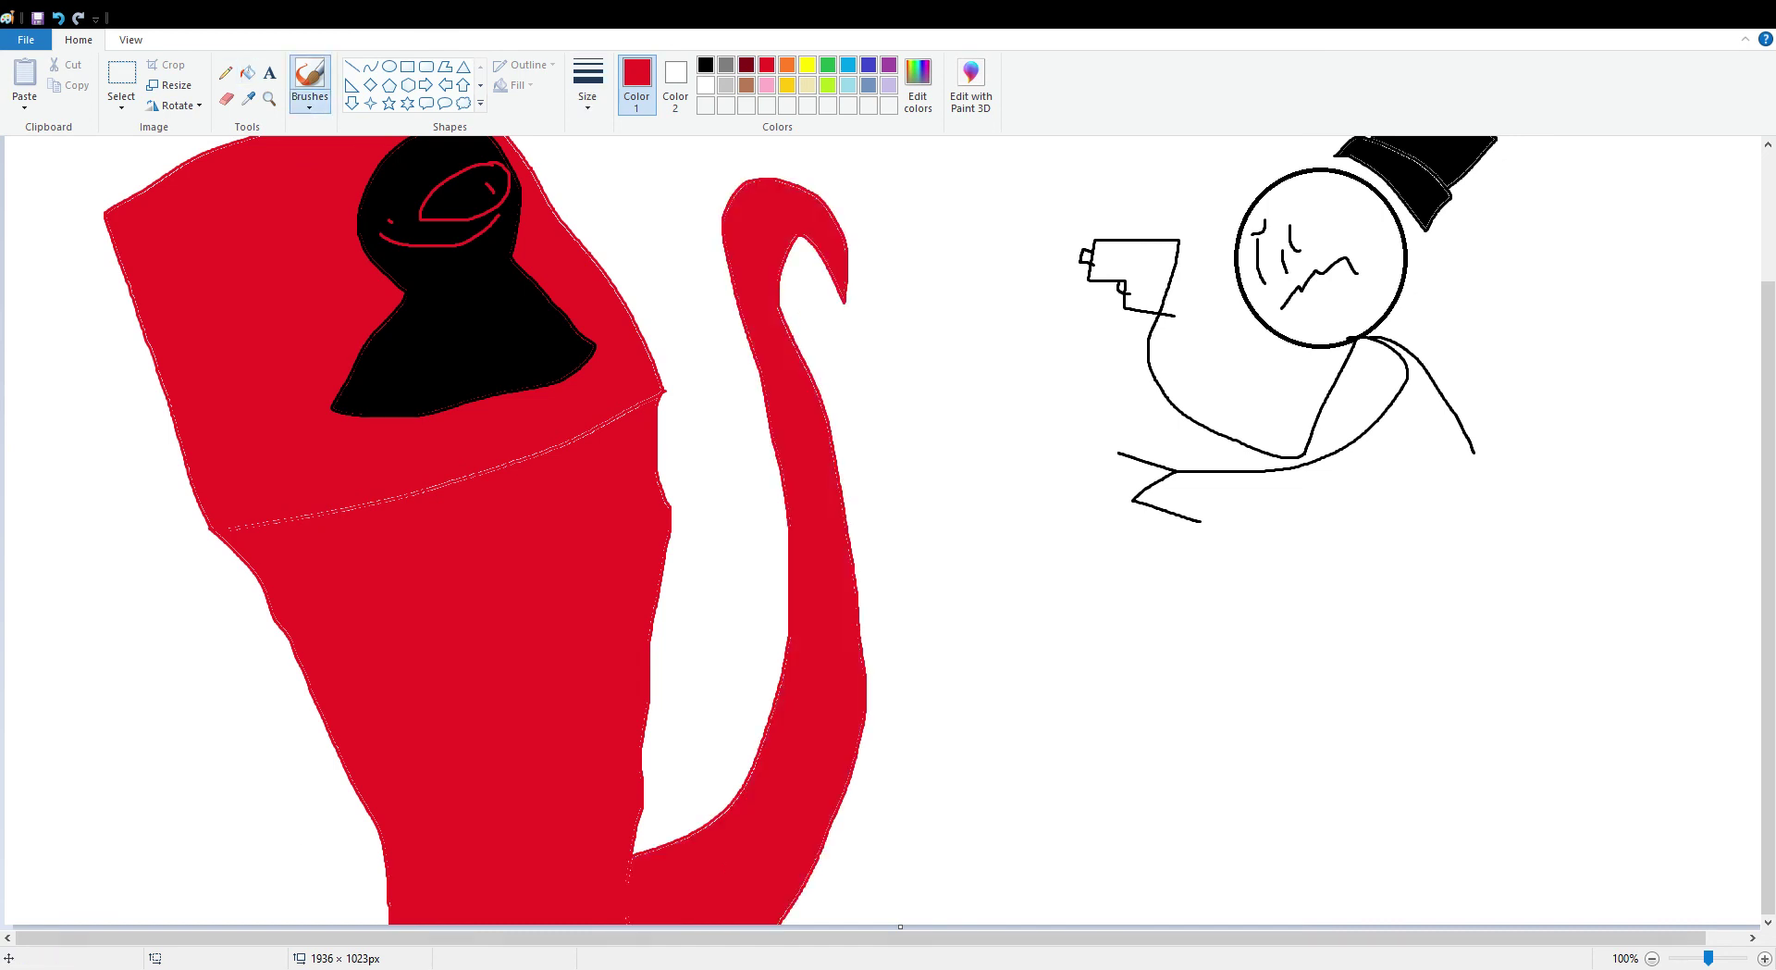
mouse_move(387, 888)
mouse_down()
mouse_move(178, 630)
mouse_move(37, 751)
mouse_move(229, 922)
mouse_up()
click(247, 72)
click(215, 740)
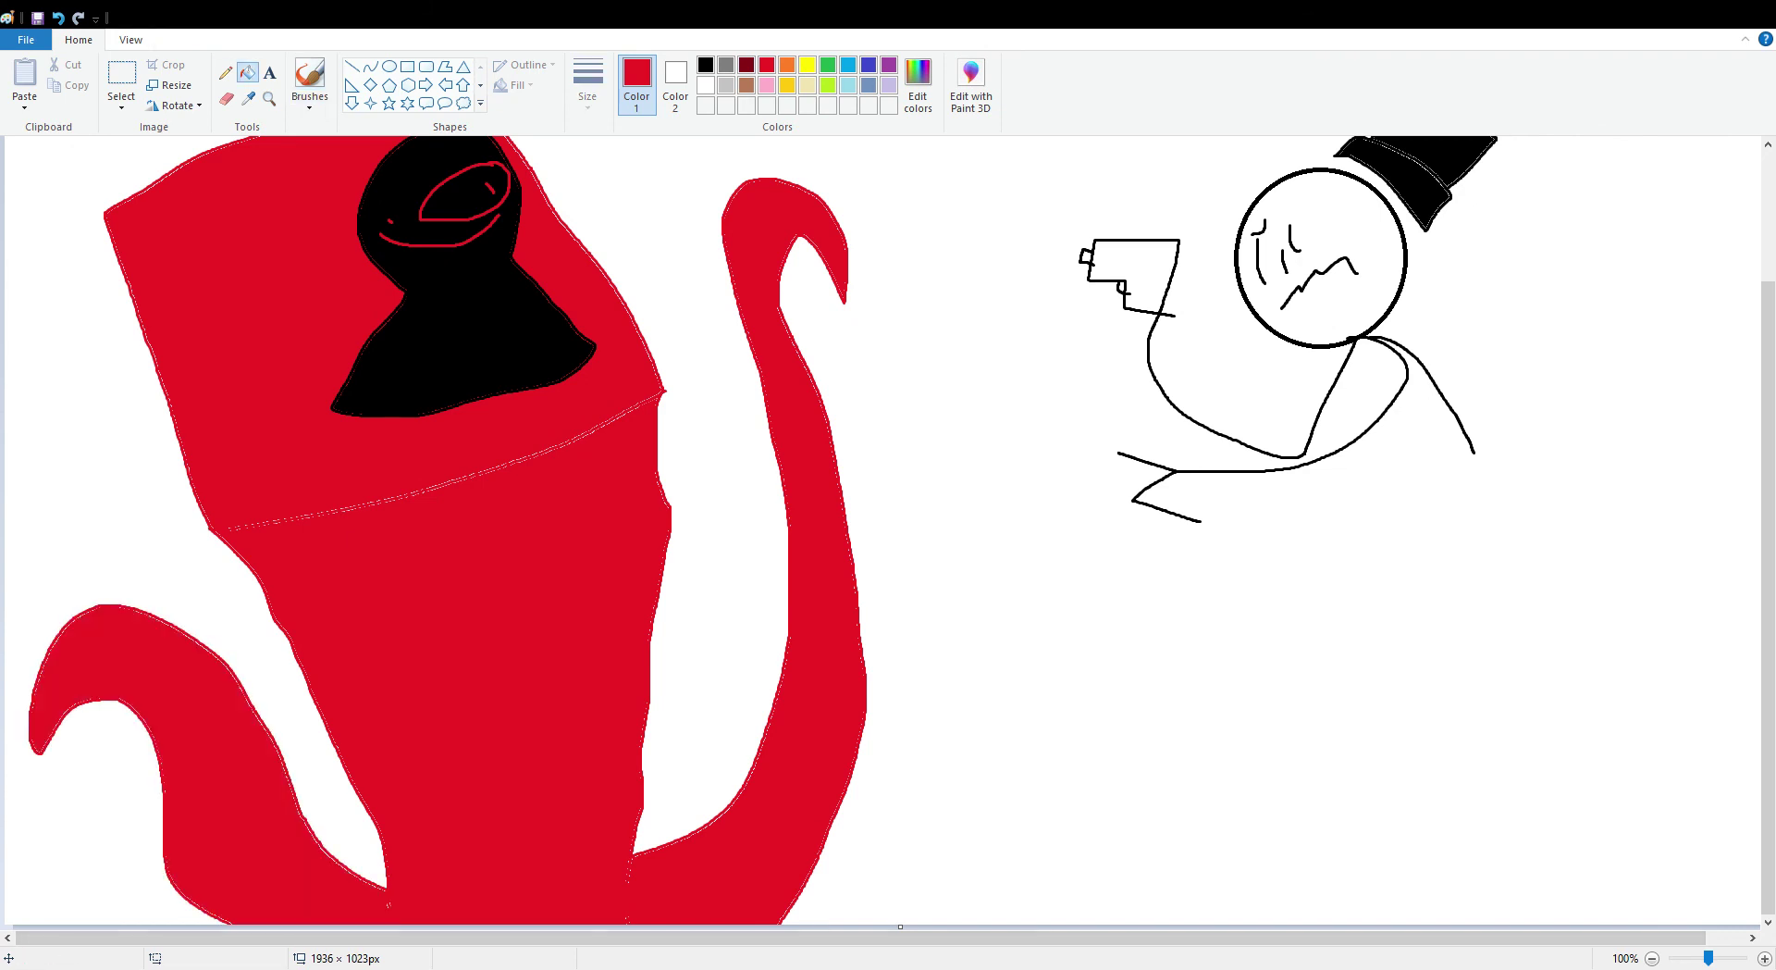
- Handwrite "corrupt" in black on the red shape beside the silhouette
scroll(305, 555, up, 3)
click(310, 78)
click(706, 65)
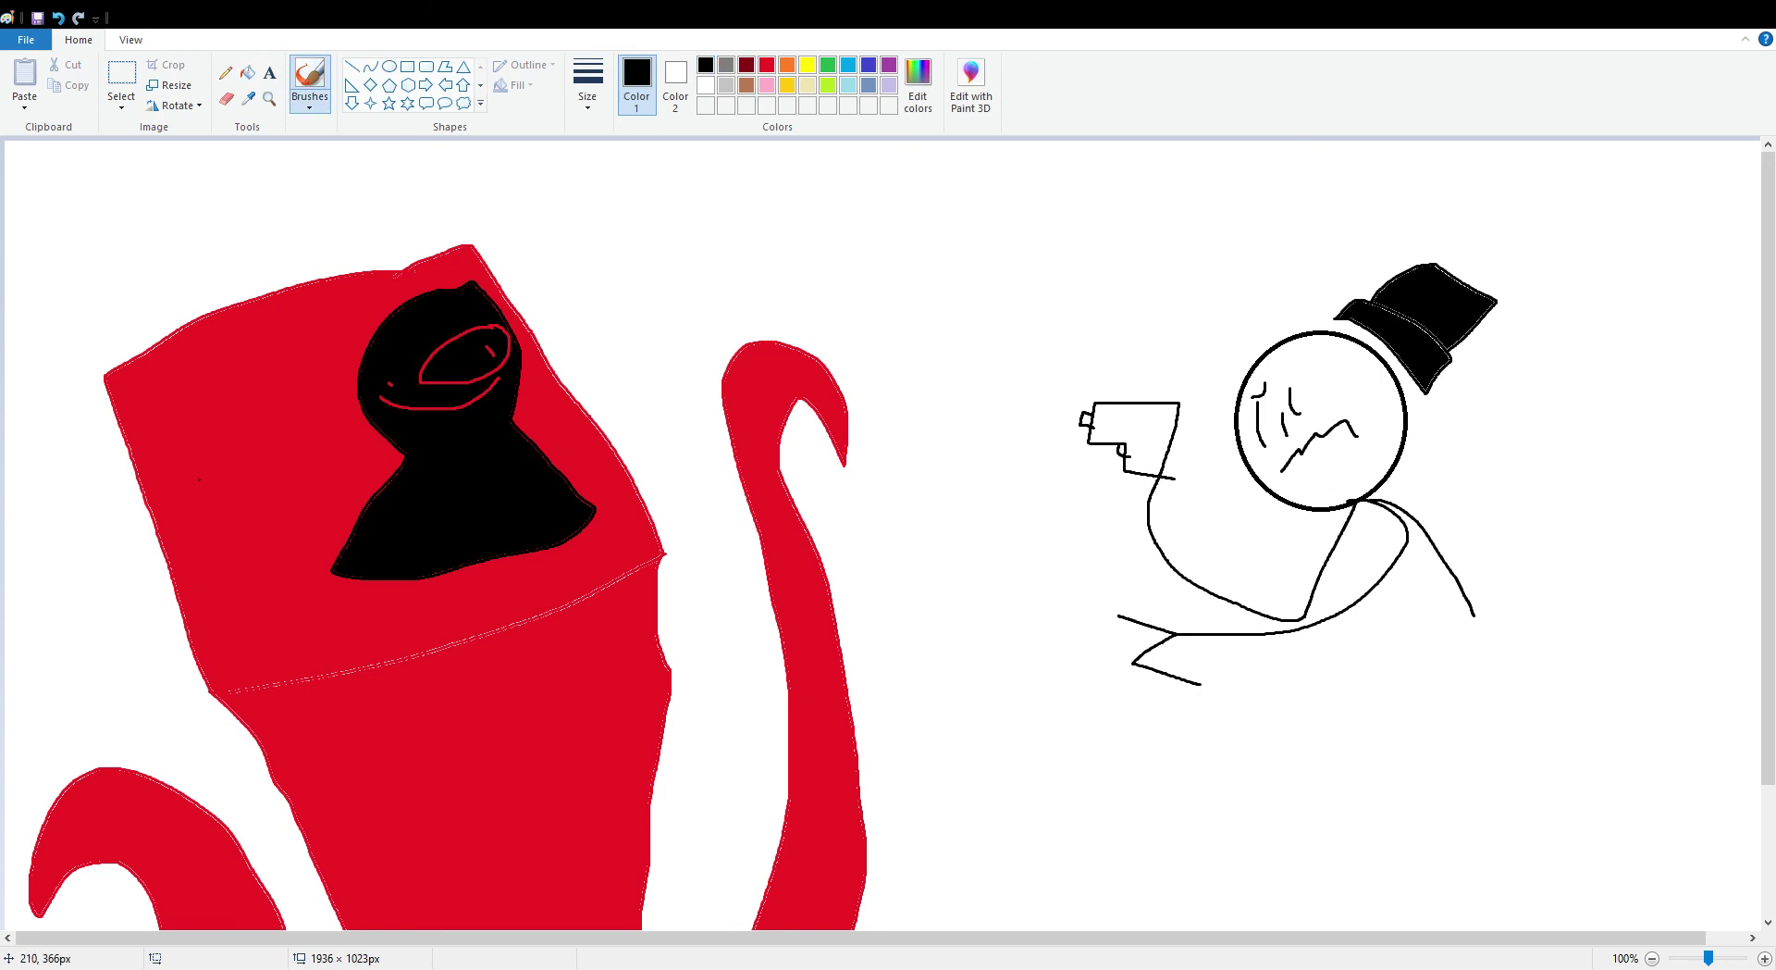
mouse_move(171, 452)
mouse_down()
mouse_move(185, 500)
mouse_move(205, 461)
mouse_move(243, 454)
mouse_move(276, 481)
mouse_move(299, 440)
mouse_move(333, 440)
mouse_move(319, 478)
mouse_move(352, 415)
mouse_up()
click(252, 449)
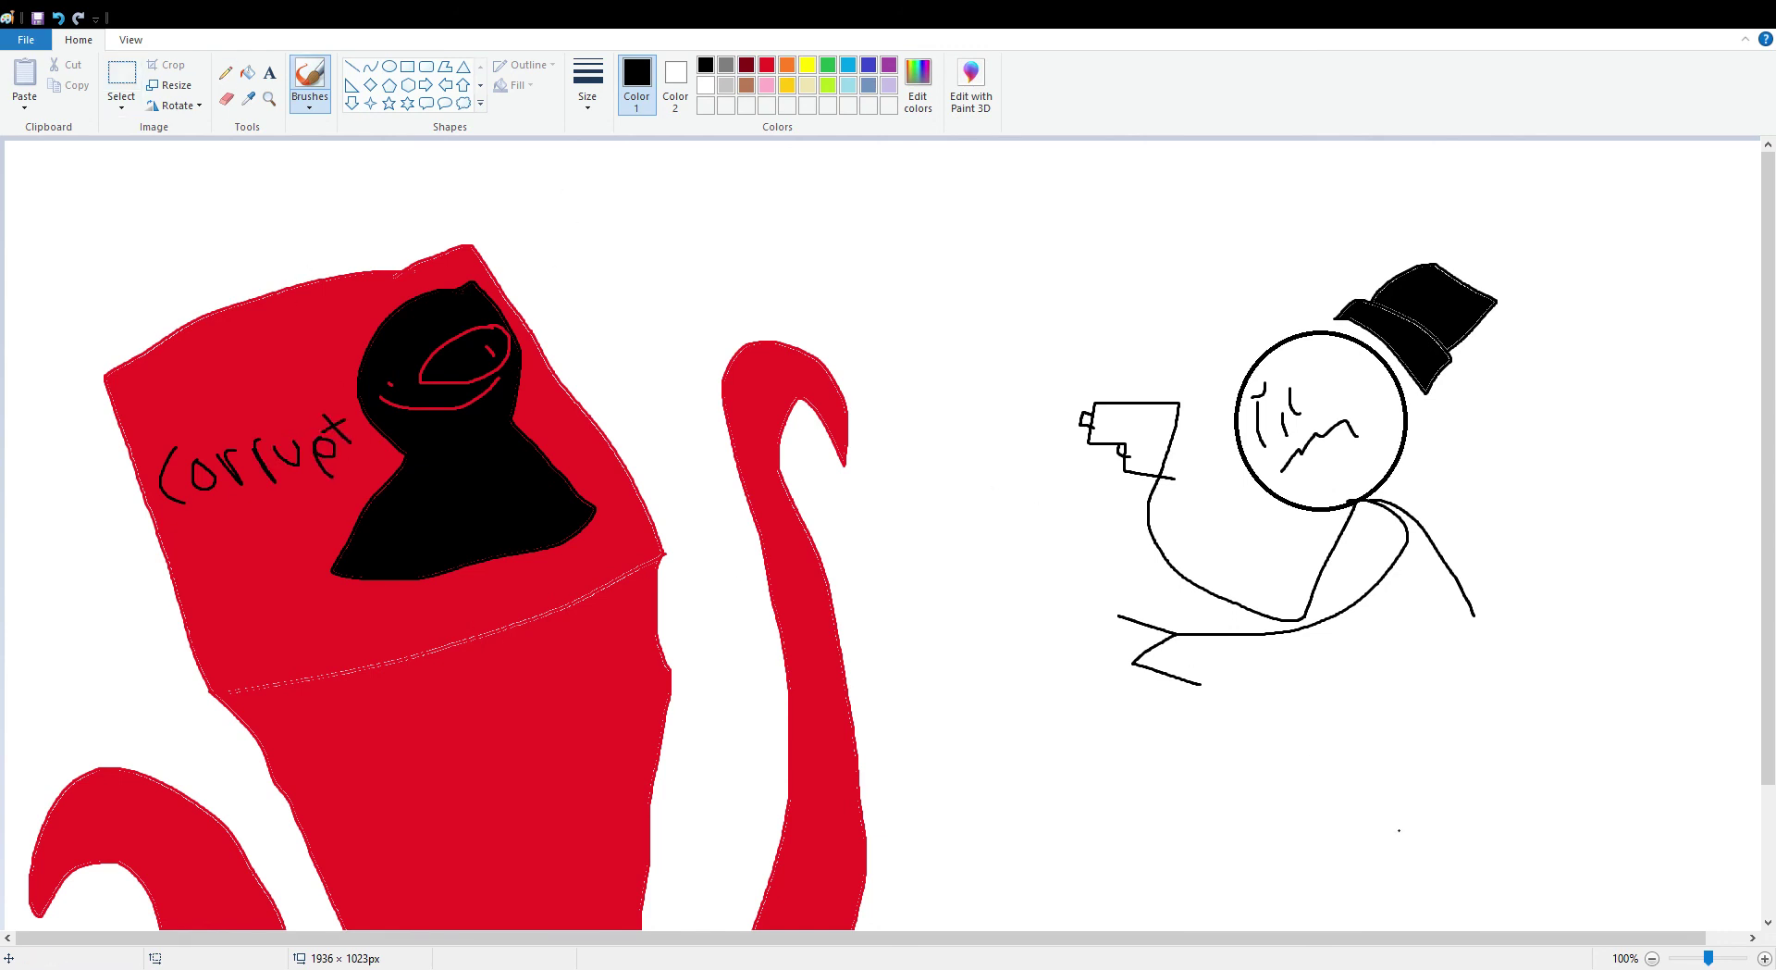
- Draw a jagged mound with spiky peaks below the stick figure, reaching the canvas edge, and fill it black
scroll(1398, 830, down, 3)
mouse_move(1136, 666)
mouse_down()
mouse_move(1108, 678)
mouse_move(977, 919)
mouse_up()
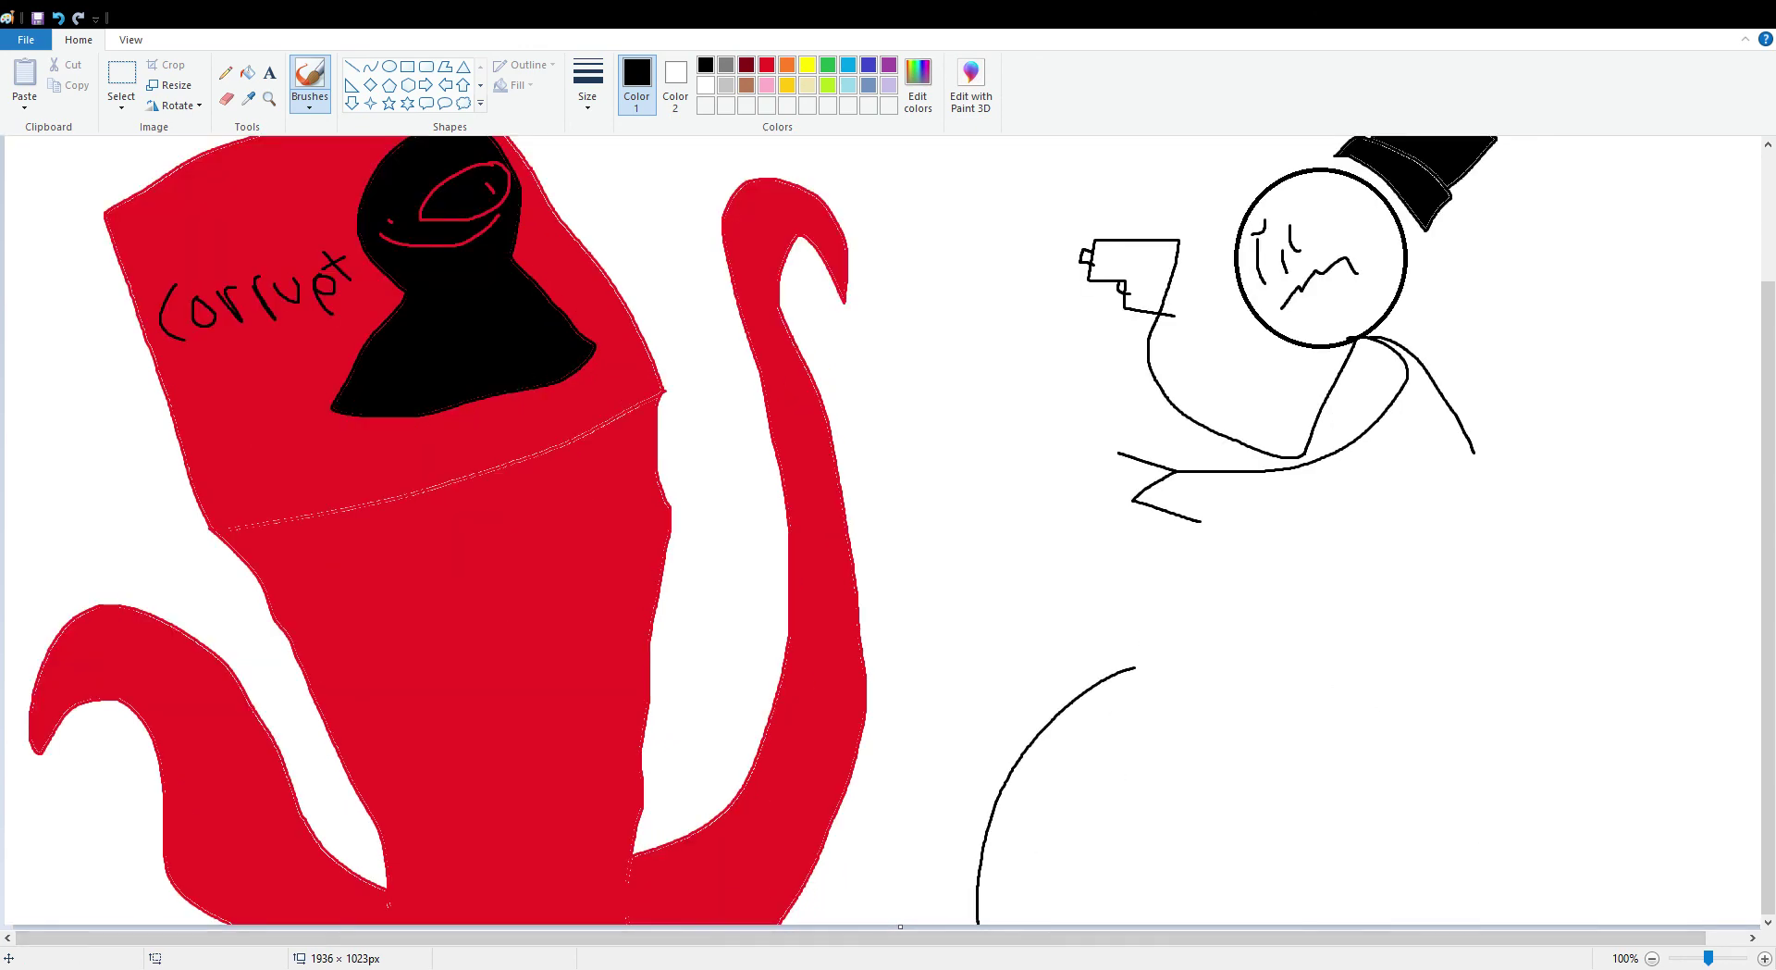
mouse_move(1137, 667)
mouse_down()
mouse_move(1202, 659)
mouse_move(1374, 581)
mouse_move(1540, 686)
mouse_move(1759, 708)
mouse_move(1775, 870)
mouse_up()
drag(1462, 937, 1518, 937)
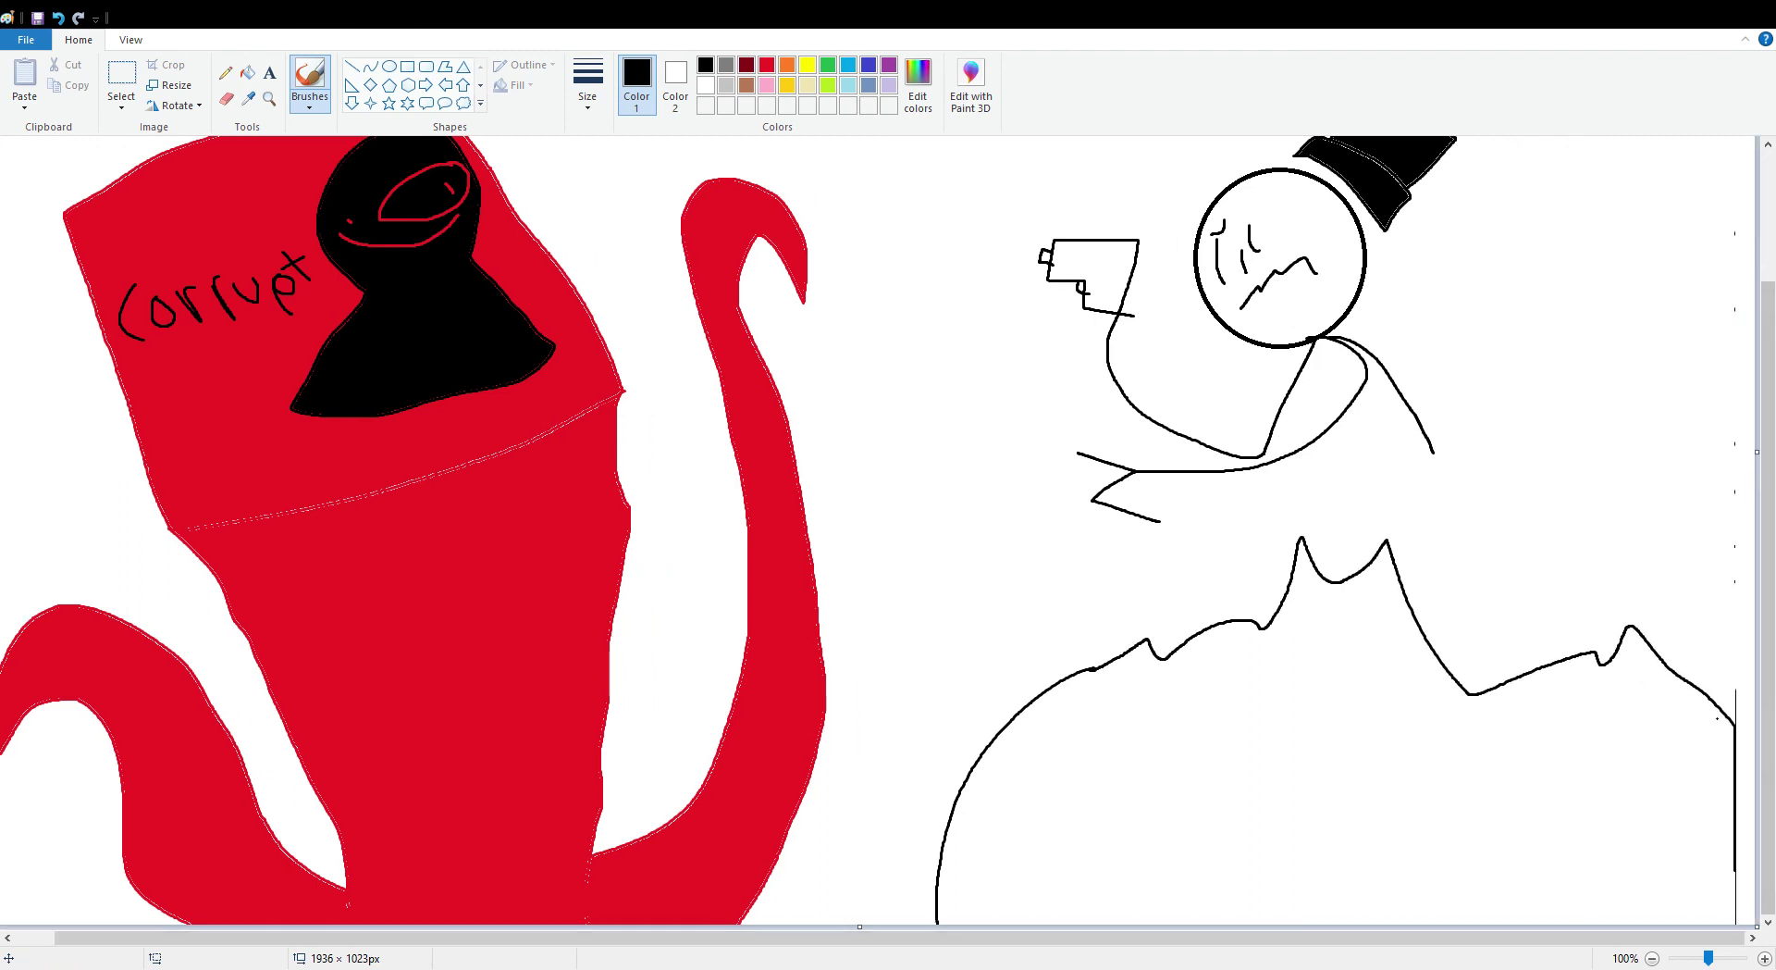
drag(1734, 721, 1755, 737)
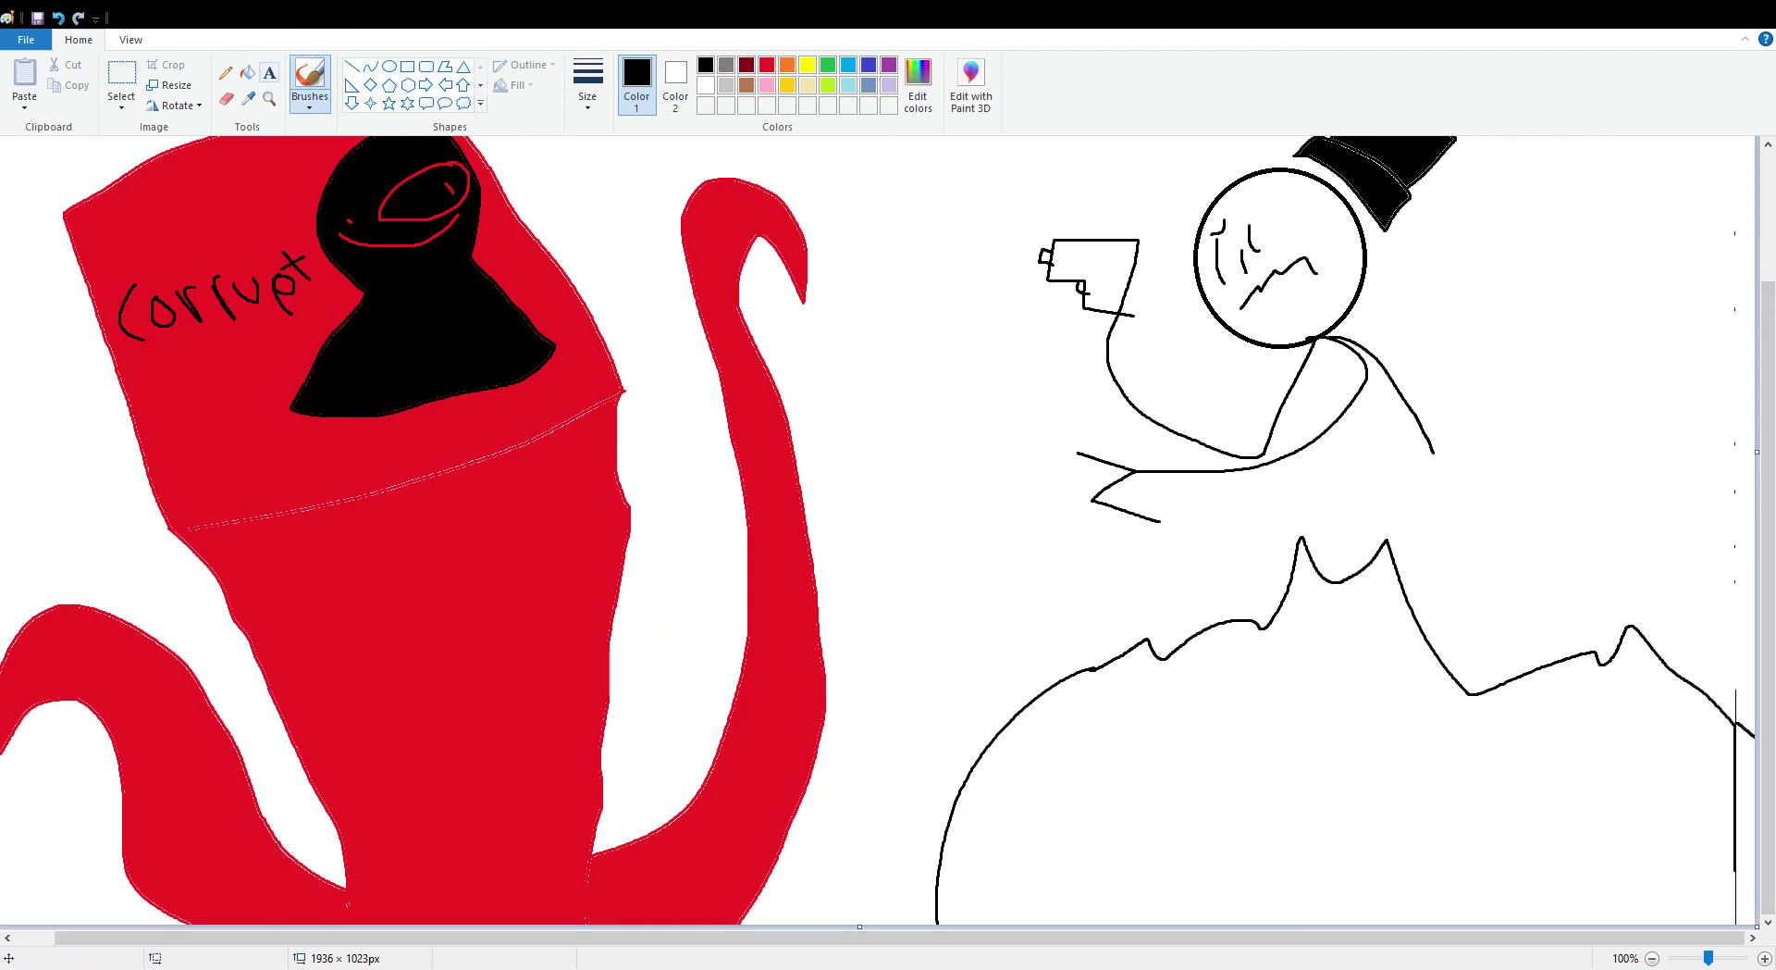
click(247, 72)
click(1415, 663)
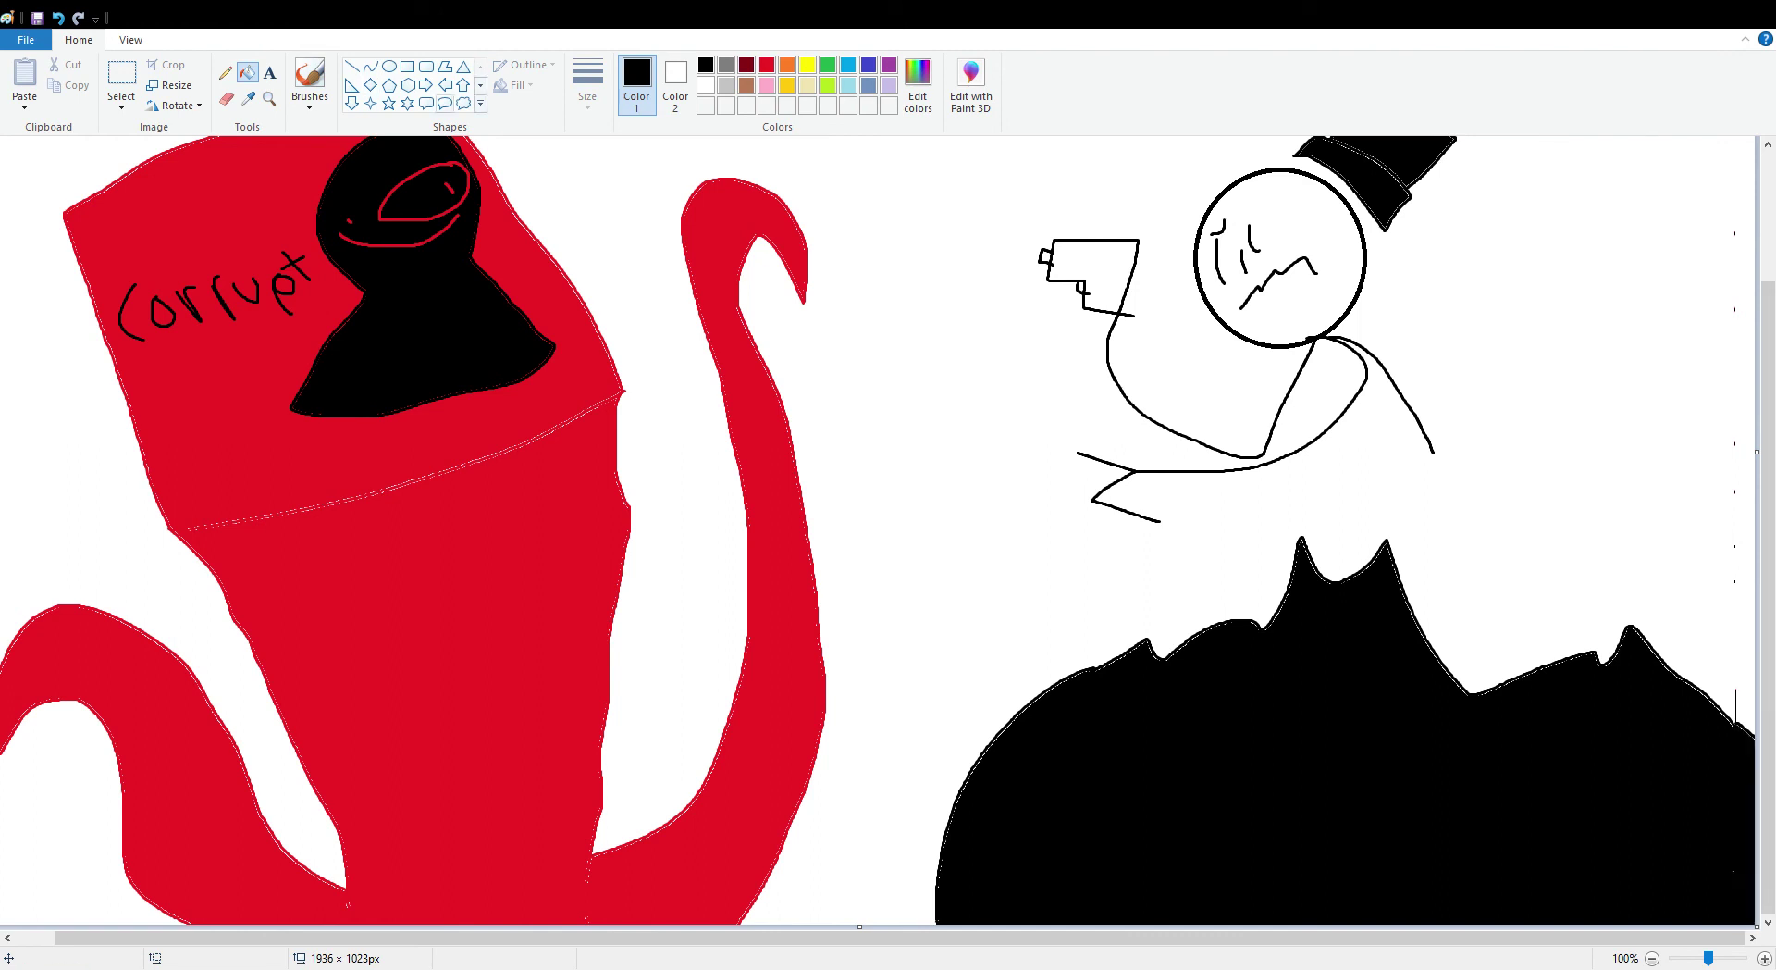
- Paint white smiling faces and almond-shaped eyes with small pupils across the black mound
click(310, 78)
click(706, 85)
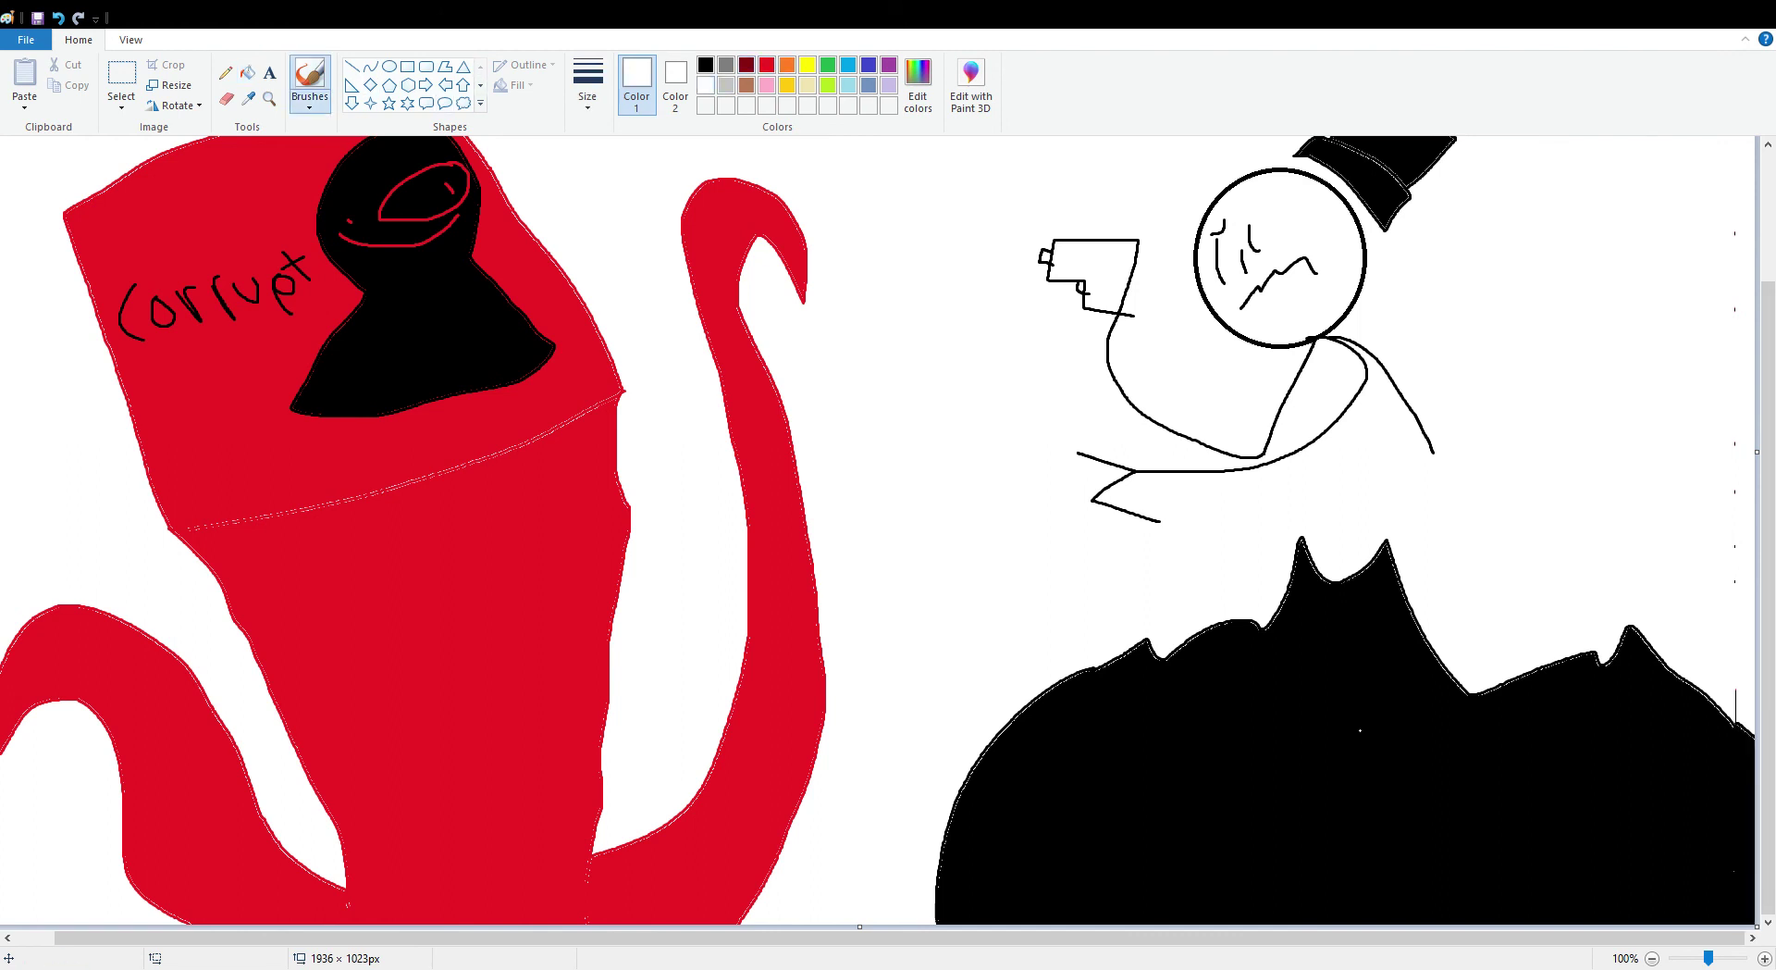
mouse_move(1282, 631)
mouse_down()
mouse_move(1297, 654)
mouse_move(1385, 635)
mouse_up()
mouse_move(1123, 785)
mouse_down()
mouse_move(1137, 818)
mouse_move(1199, 816)
mouse_up()
drag(1070, 832, 1287, 796)
mouse_move(1543, 781)
mouse_down()
mouse_move(1563, 838)
mouse_move(1646, 814)
mouse_up()
drag(1603, 757, 1590, 786)
drag(1659, 778, 1632, 824)
mouse_move(1452, 823)
mouse_down()
mouse_move(1372, 826)
mouse_move(1311, 882)
mouse_move(1453, 833)
mouse_up()
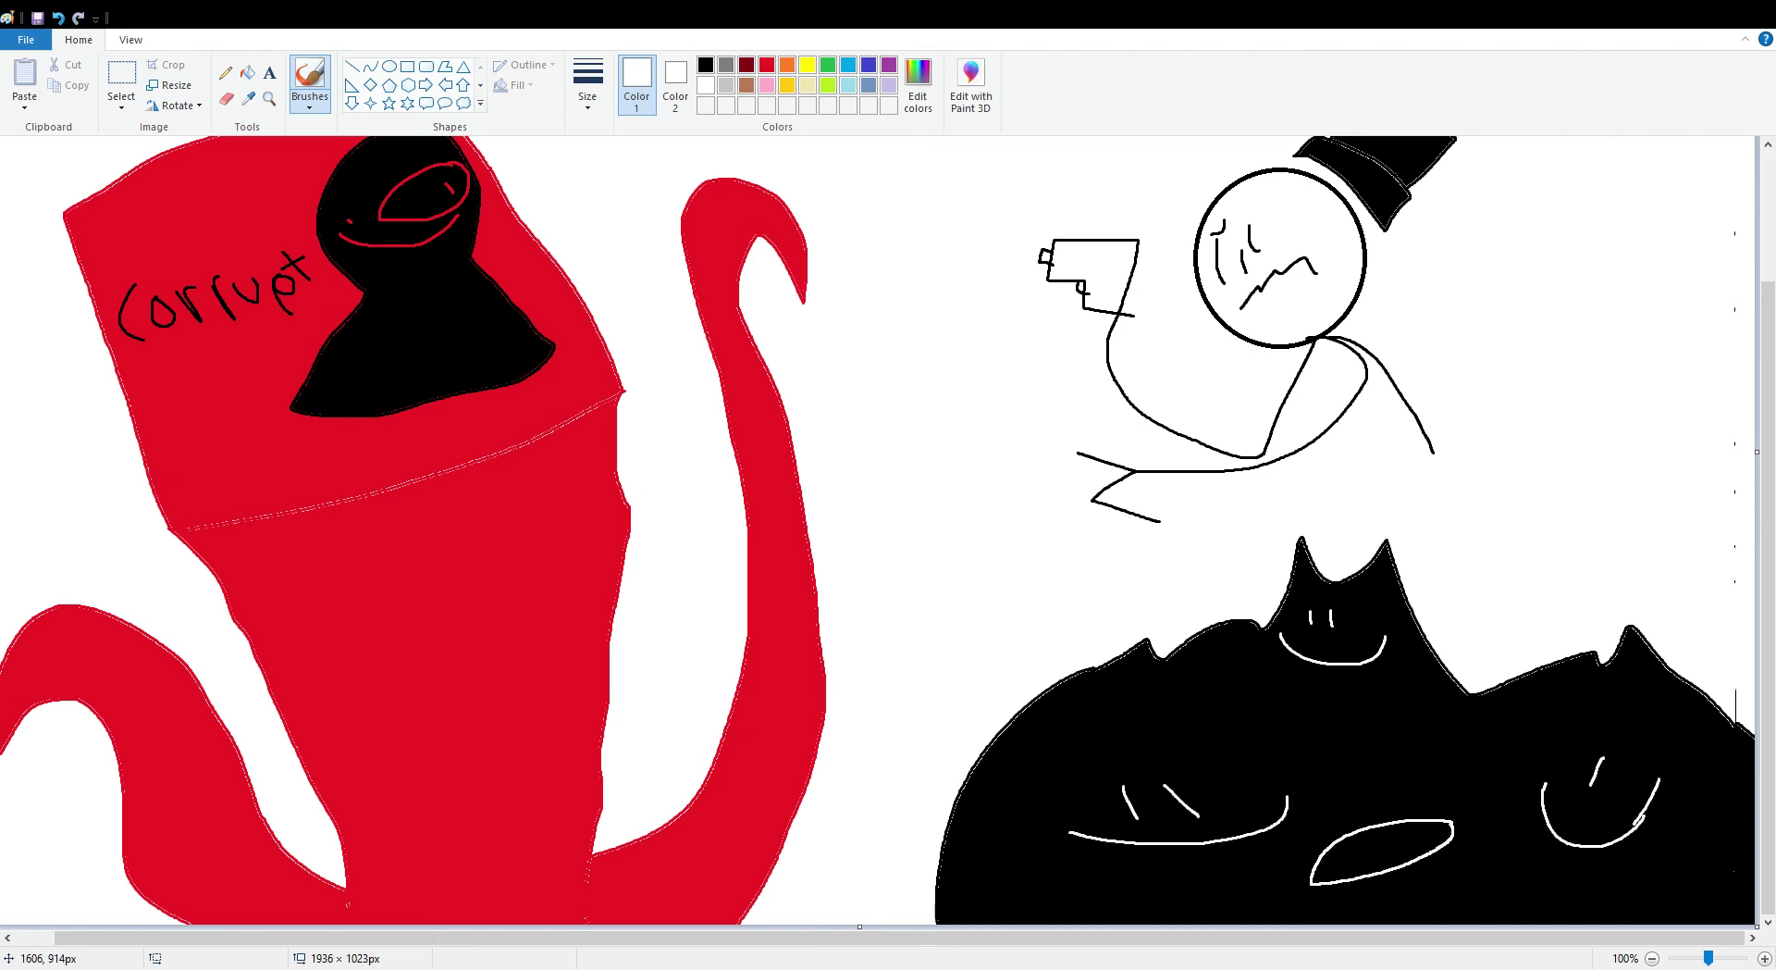
mouse_move(1329, 699)
mouse_down()
mouse_move(1209, 695)
mouse_move(1280, 720)
mouse_move(1332, 695)
mouse_move(1279, 698)
mouse_up()
scroll(1262, 694, up, 3)
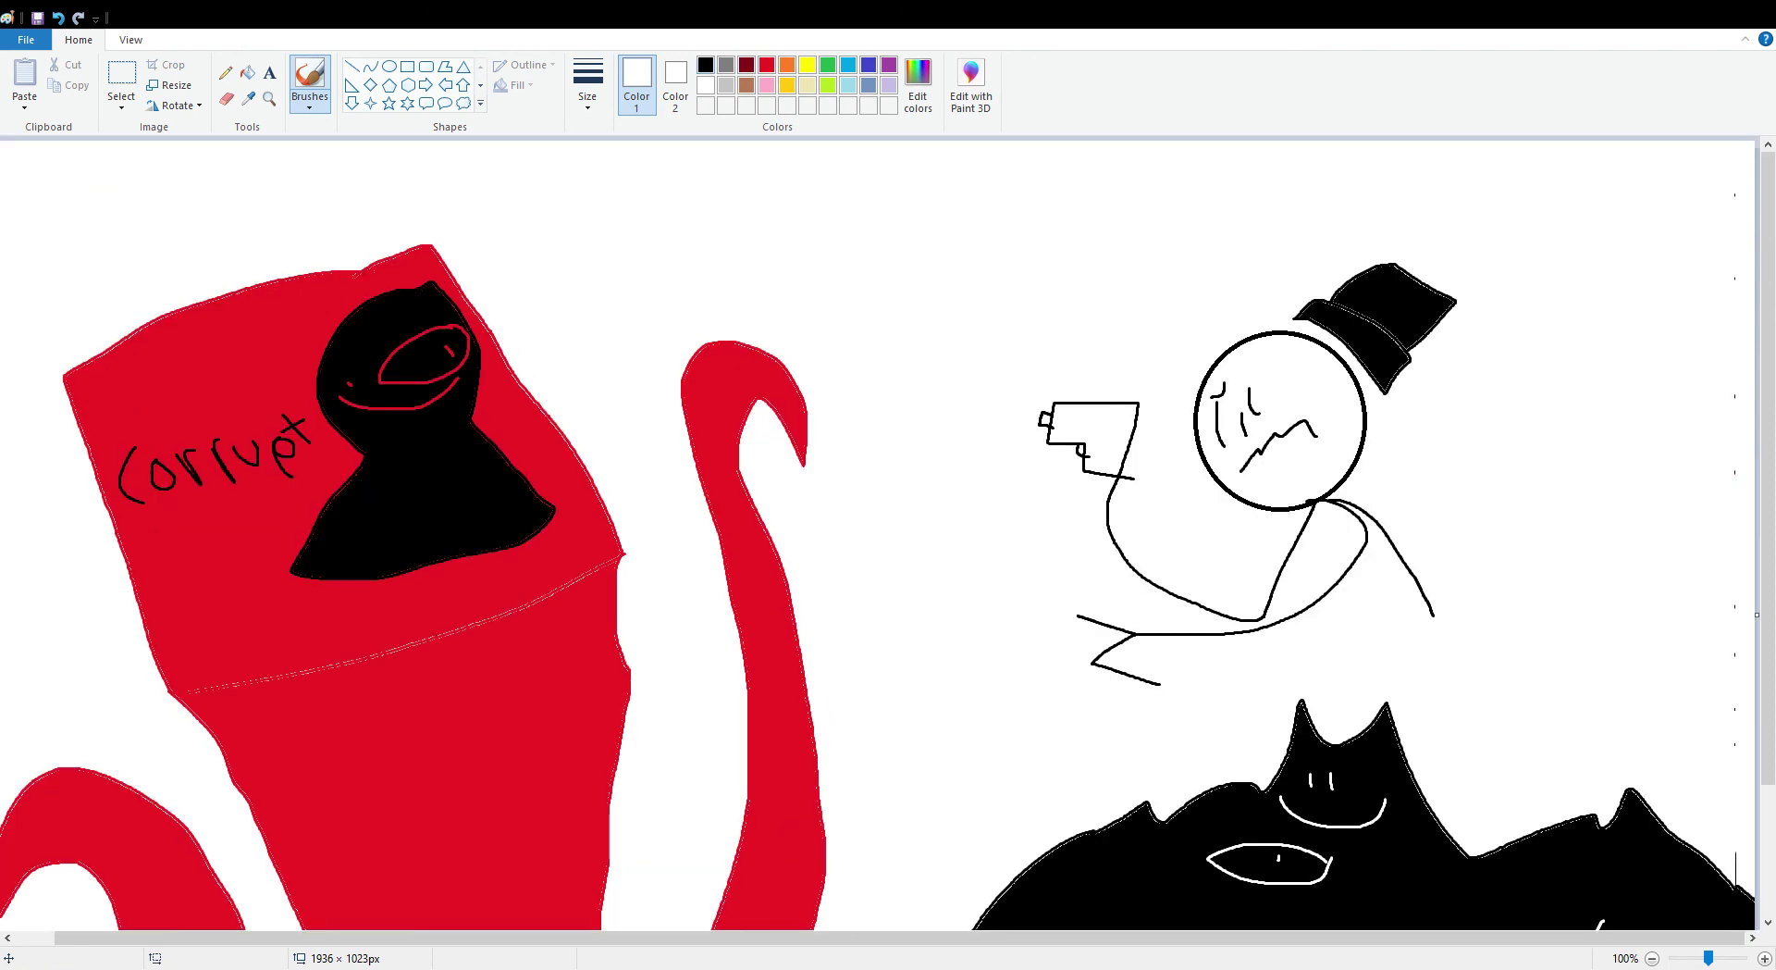
- Draw two hooked tentacles rising from opposite sides of the black mound around the stick figure and fill them black
click(706, 65)
click(827, 64)
click(807, 64)
click(705, 64)
scroll(878, 532, down, 3)
mouse_move(1105, 664)
mouse_down()
mouse_move(1017, 612)
mouse_move(999, 361)
mouse_move(972, 330)
mouse_move(941, 646)
mouse_move(976, 766)
mouse_up()
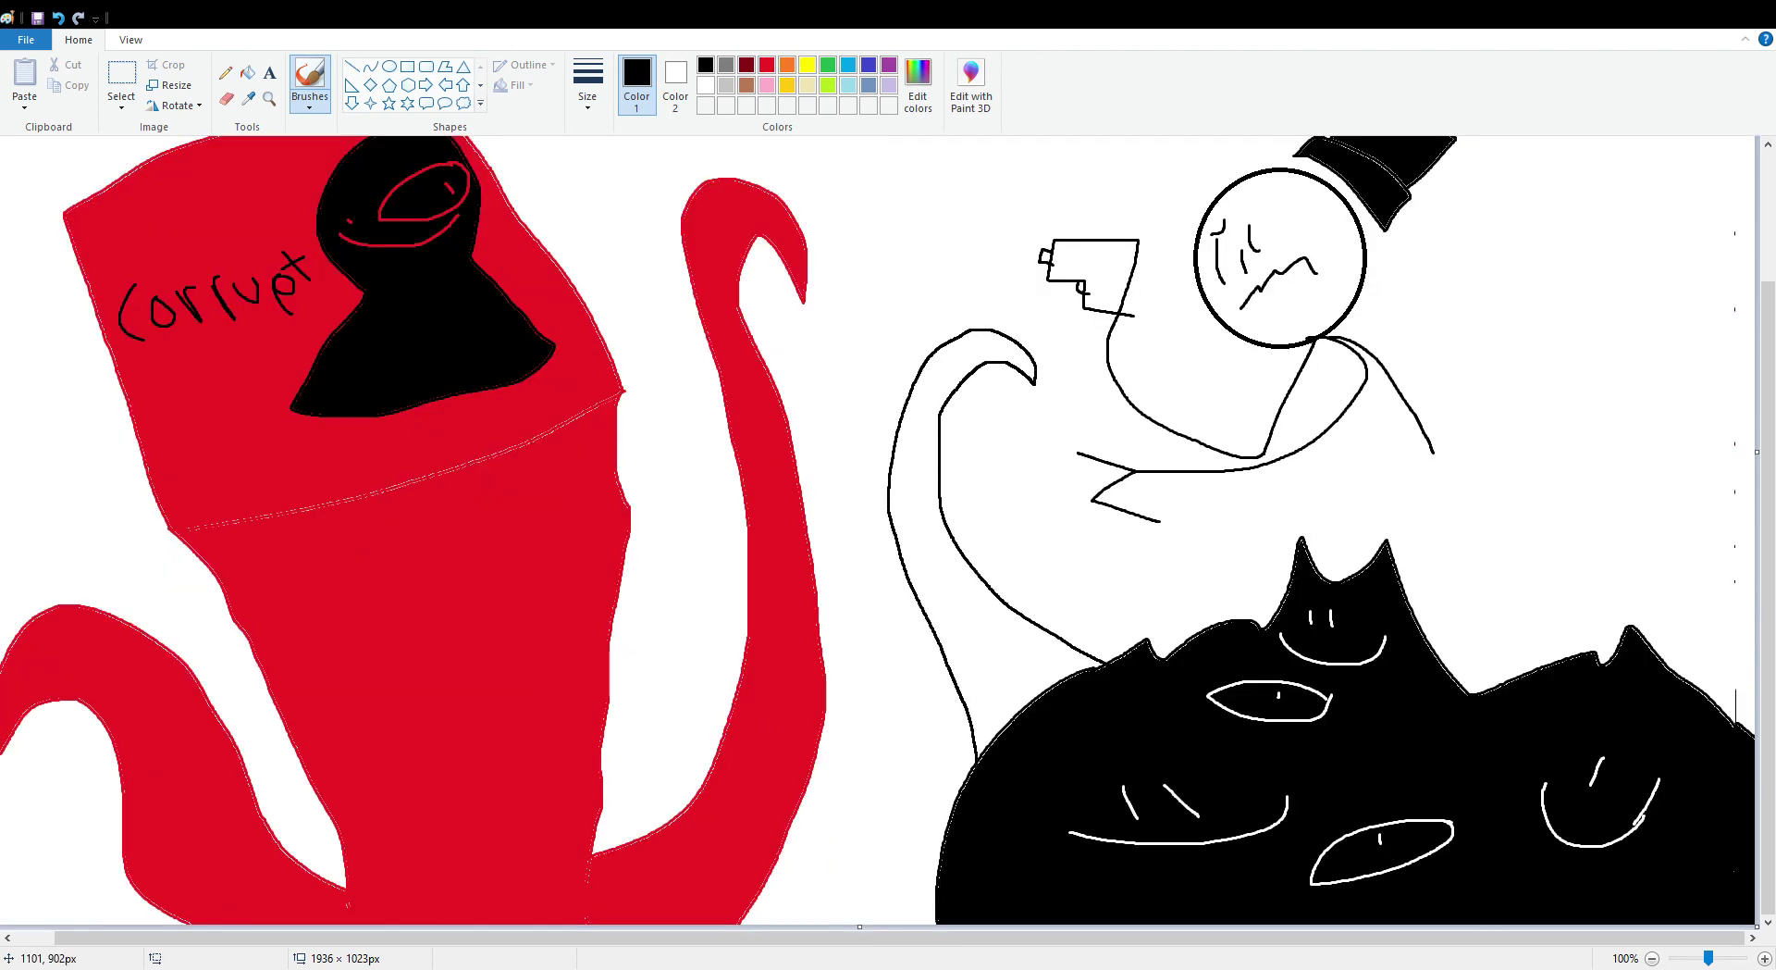
mouse_move(1592, 652)
mouse_down()
mouse_move(1599, 472)
mouse_move(1440, 411)
mouse_move(1643, 458)
mouse_move(1685, 680)
mouse_up()
scroll(1686, 680, up, 3)
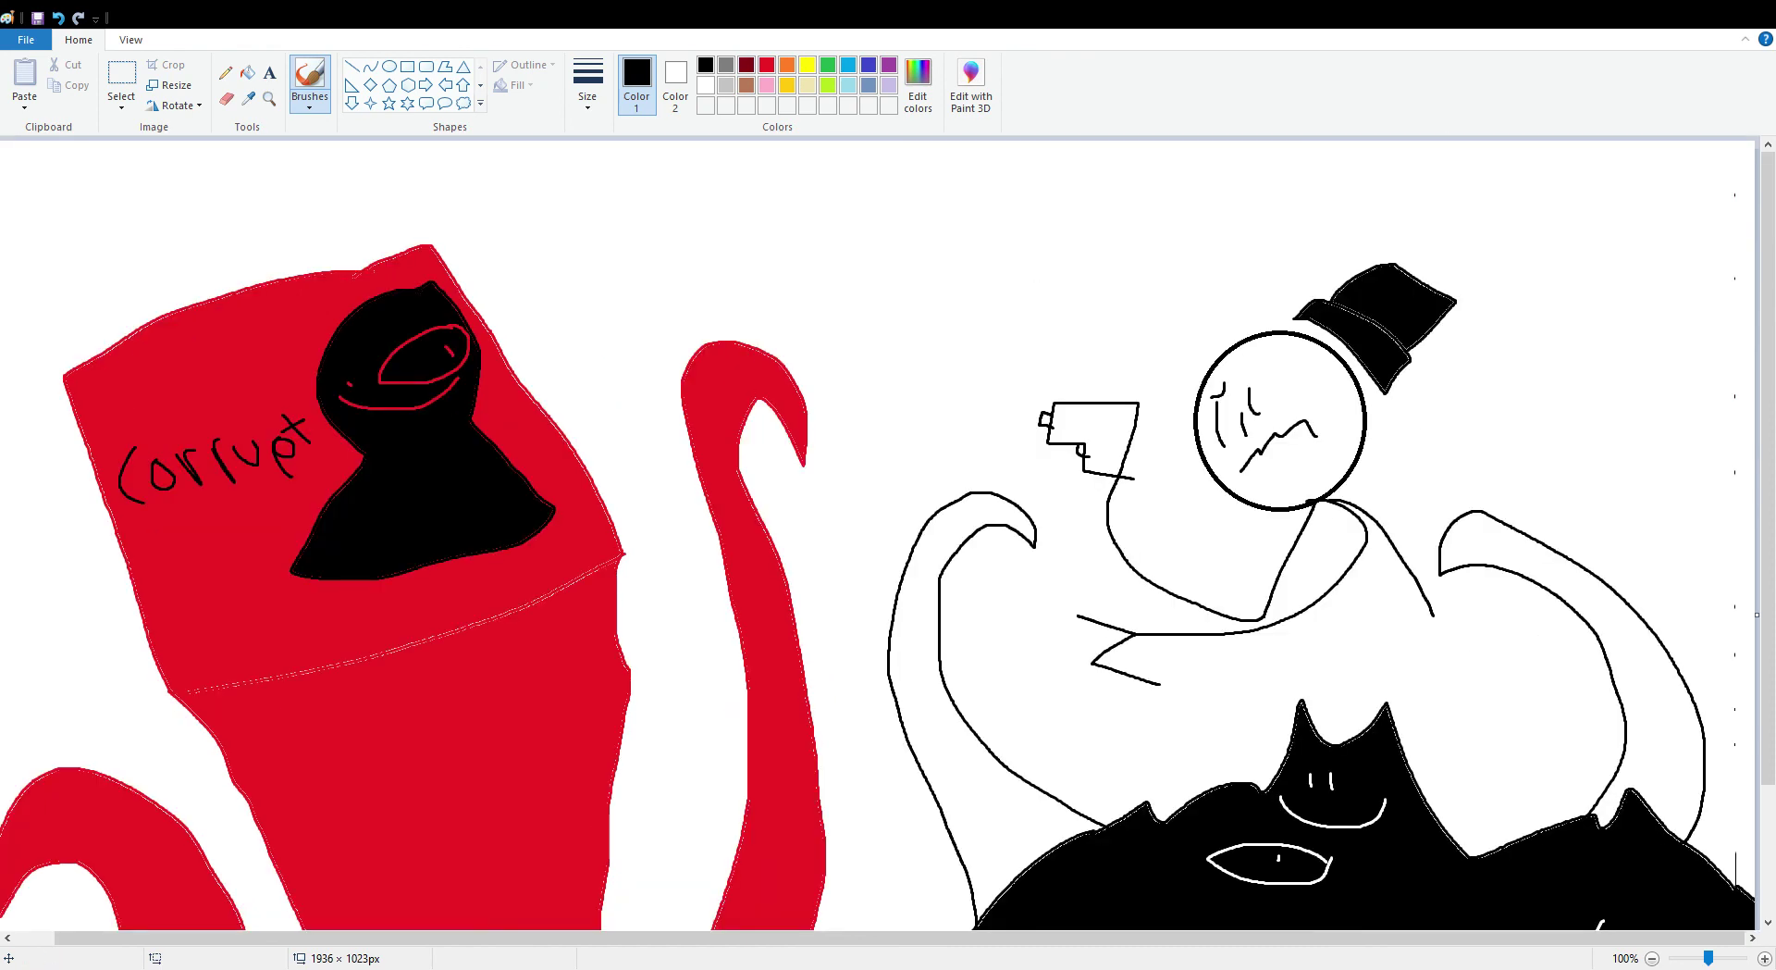
click(248, 72)
click(916, 602)
click(1624, 629)
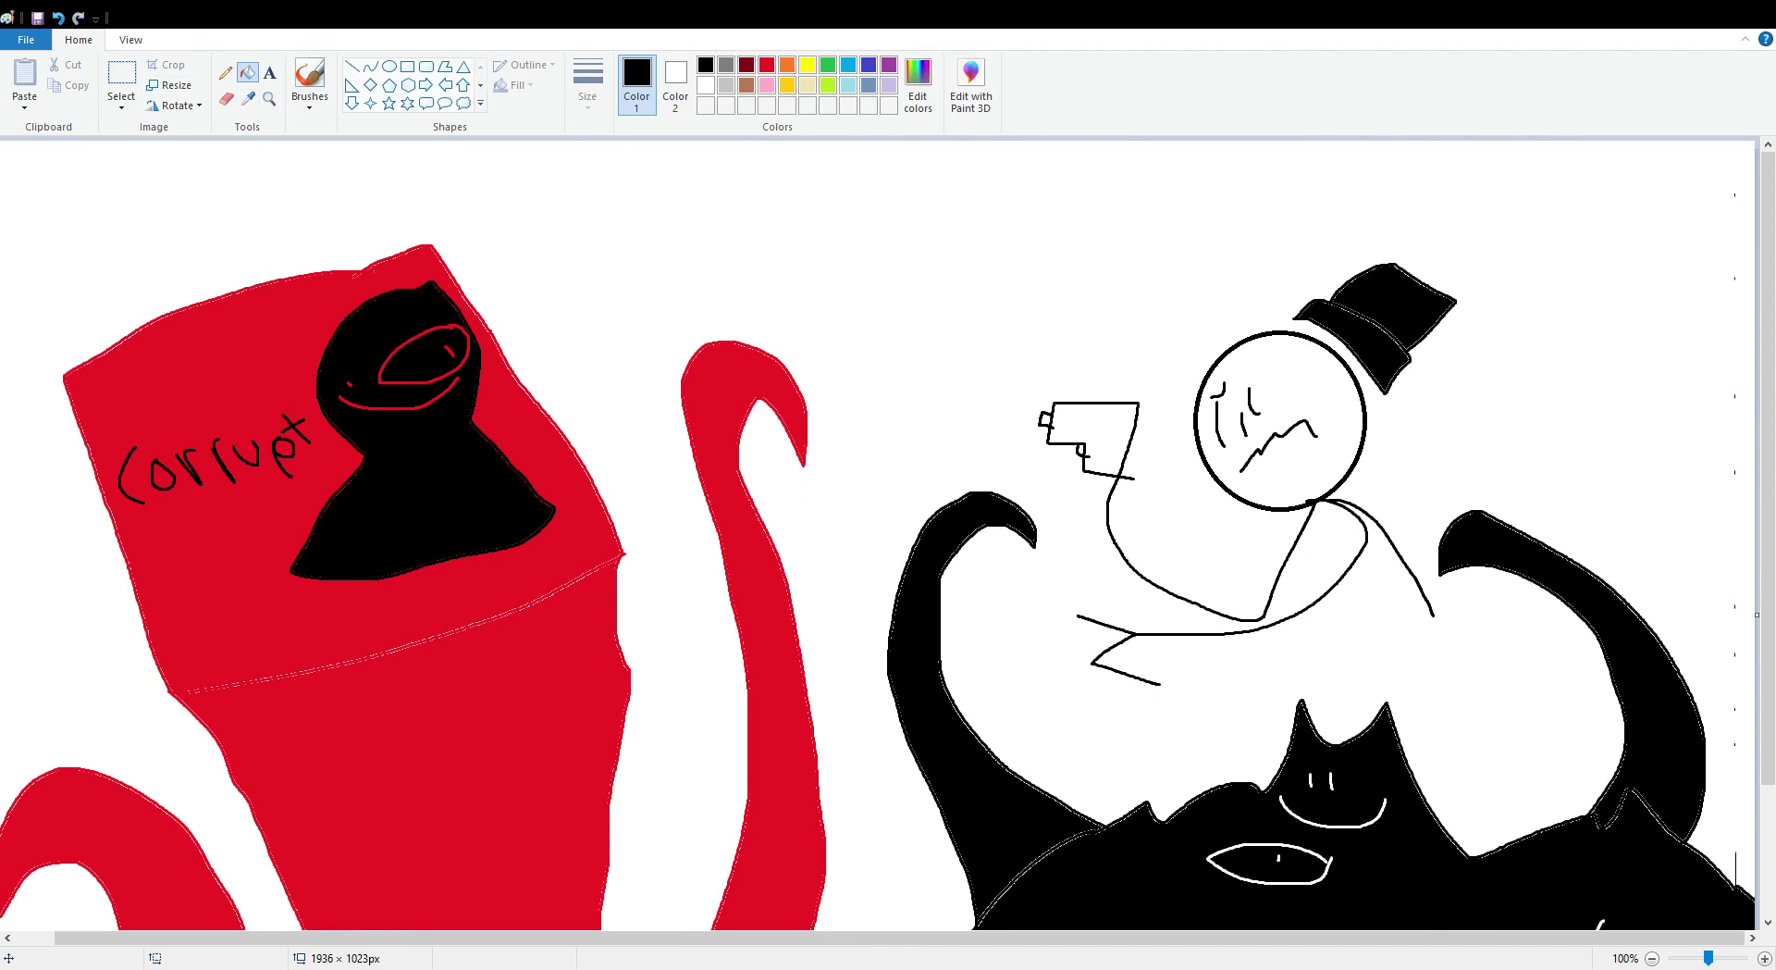
- Paint a muzzle flare on the pistol with two short black curves and yellow straight and zigzag strokes above it
click(310, 79)
click(808, 65)
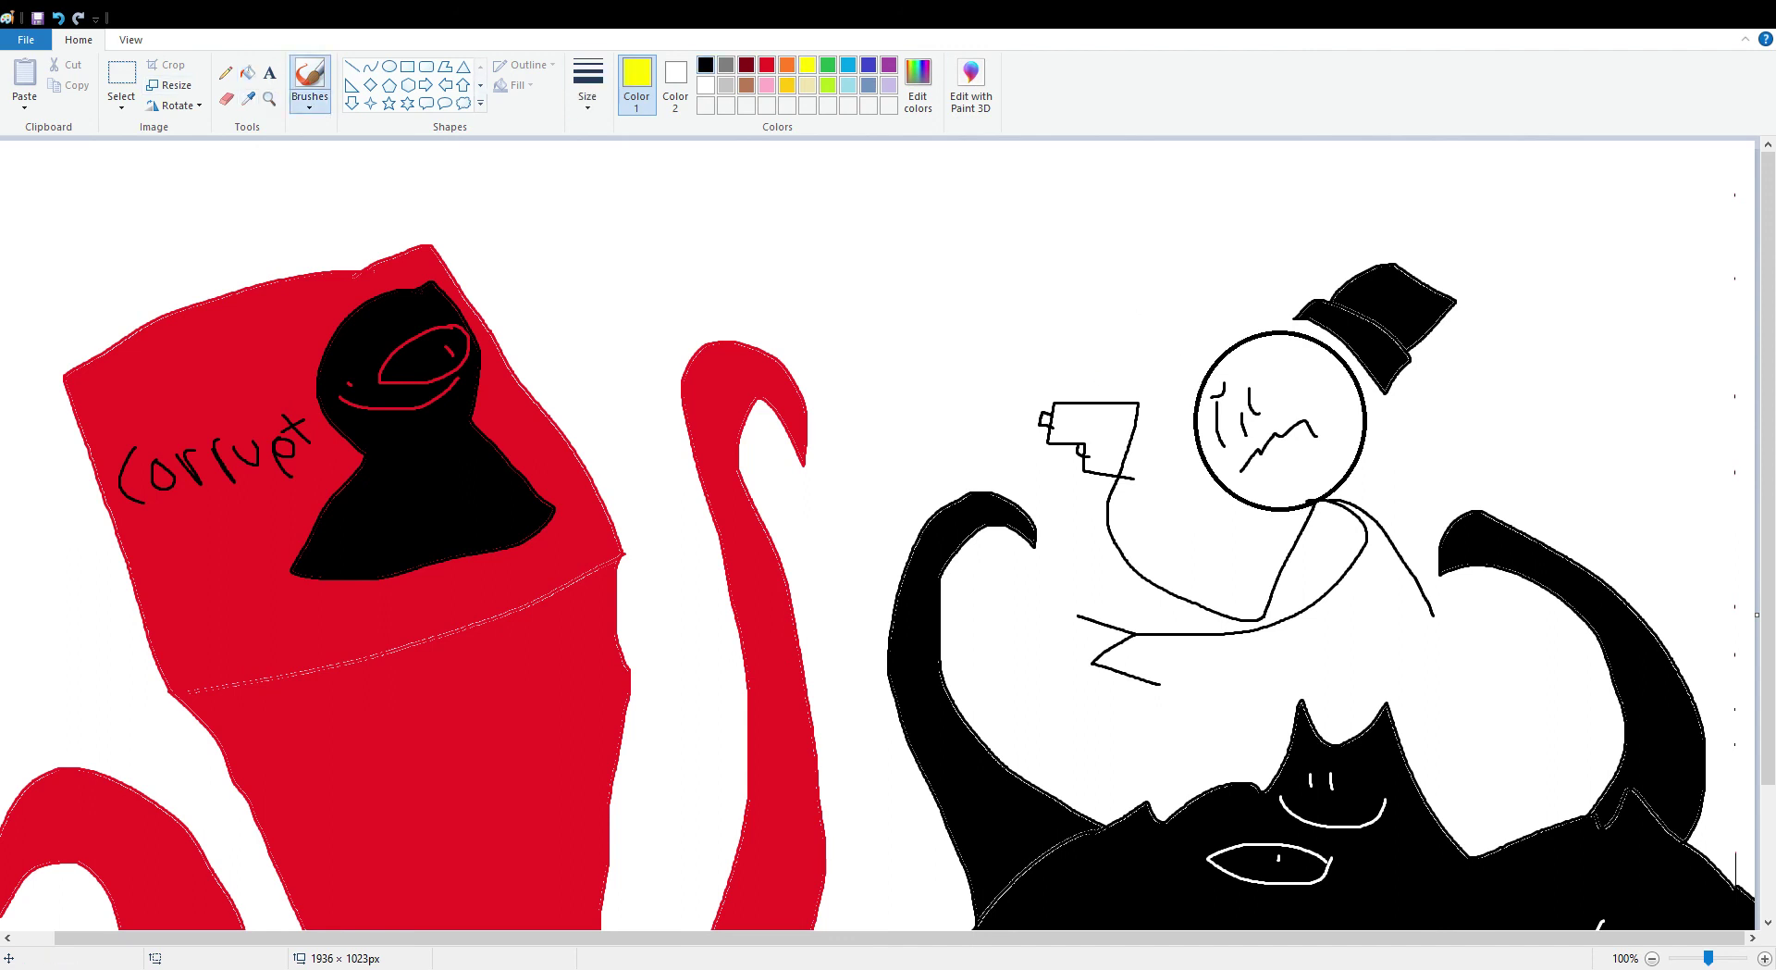
click(706, 64)
mouse_move(1035, 379)
mouse_down()
mouse_move(1071, 402)
mouse_move(1186, 381)
mouse_up()
click(808, 65)
mouse_move(1038, 356)
mouse_down()
mouse_move(1087, 396)
mouse_move(1159, 361)
mouse_move(1063, 363)
mouse_move(1113, 386)
mouse_move(1145, 335)
mouse_up()
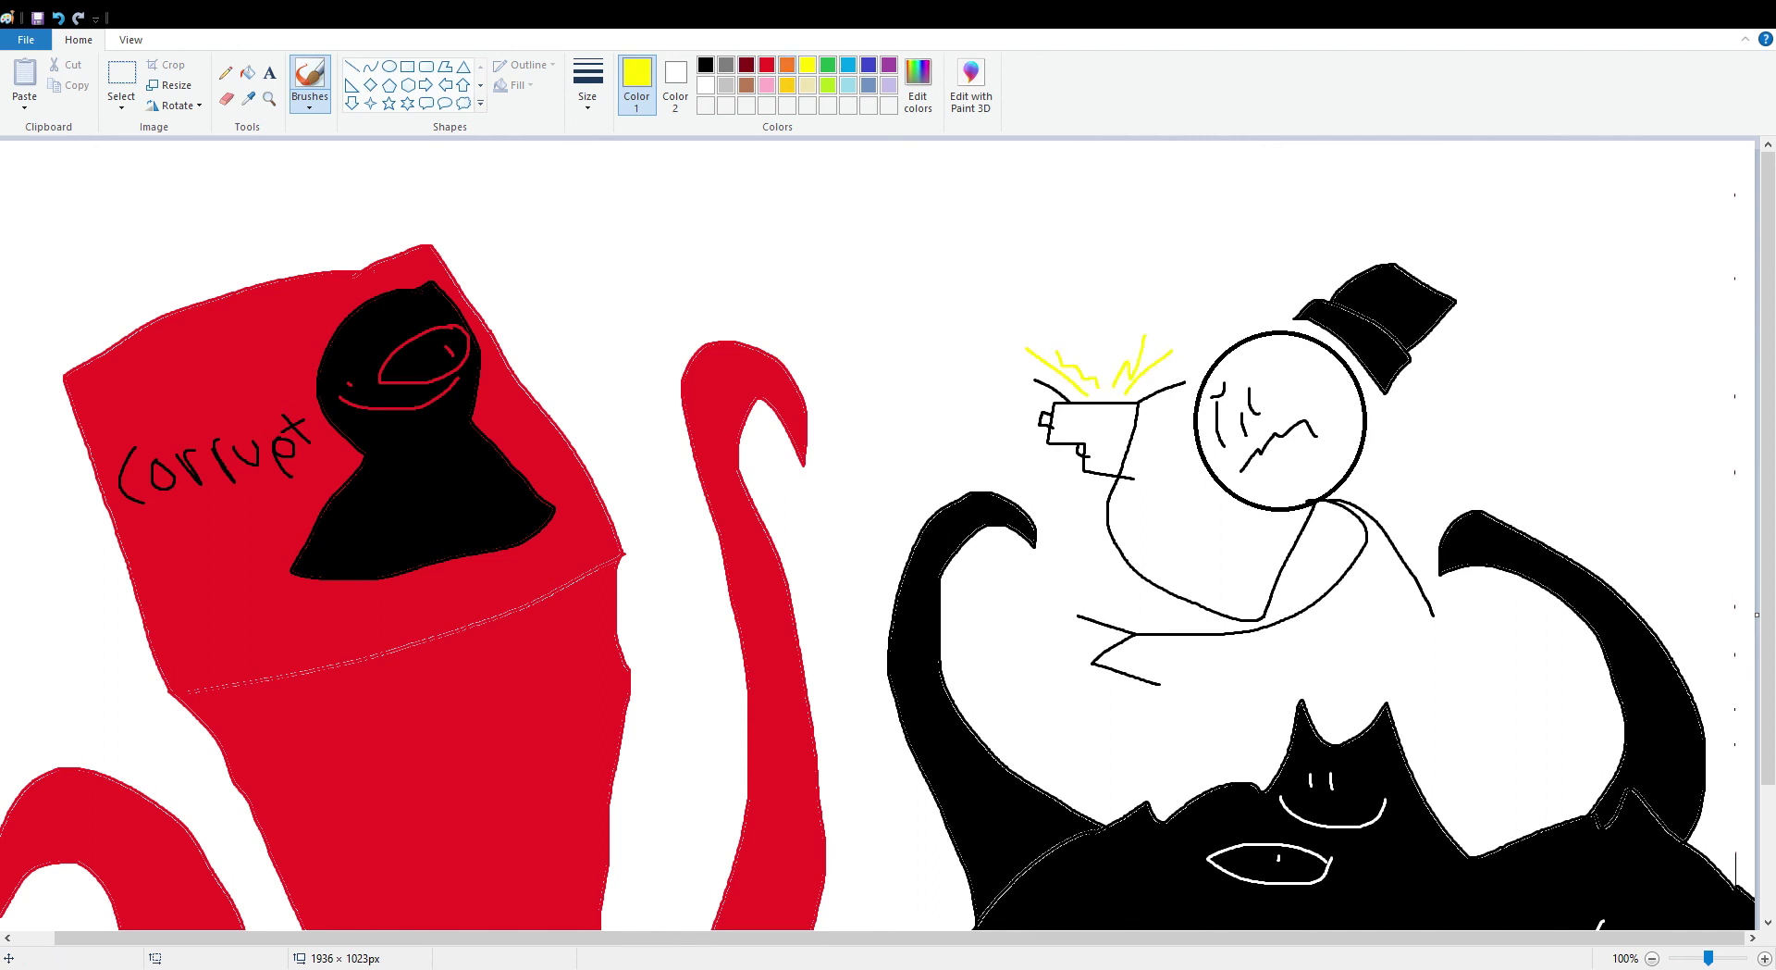
- Draw a black curved head with an open mouth above the pistol and cross out its eye in red
click(705, 64)
mouse_move(1096, 198)
mouse_down()
mouse_move(1031, 175)
mouse_move(981, 237)
mouse_move(1049, 248)
mouse_move(1040, 293)
mouse_move(1060, 316)
mouse_move(1124, 252)
mouse_move(1096, 198)
mouse_move(1023, 199)
mouse_move(1048, 225)
mouse_move(1069, 190)
mouse_move(1065, 242)
mouse_up()
click(767, 64)
click(705, 64)
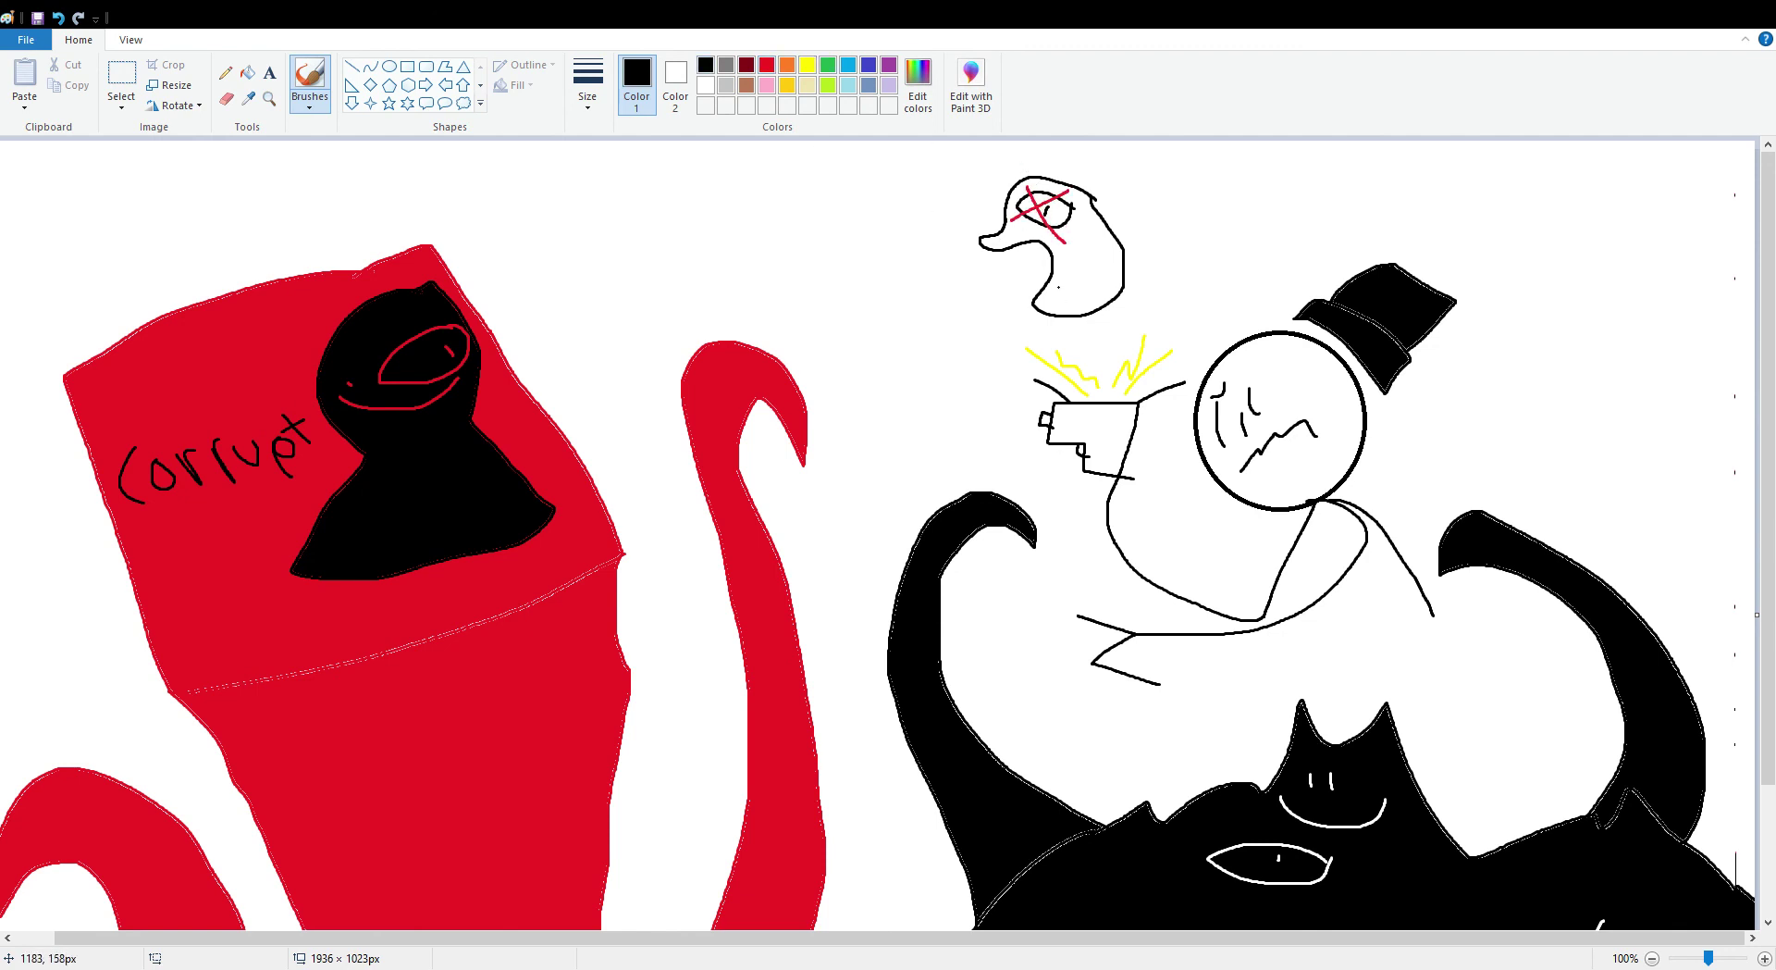
- Draw a black tube with a pointed nozzle coming out of the head's mouth and add red zigzags at its tip
mouse_move(1002, 247)
mouse_down()
mouse_move(895, 297)
mouse_move(1040, 305)
mouse_up()
mouse_move(886, 266)
mouse_down()
mouse_move(863, 274)
mouse_move(893, 297)
mouse_up()
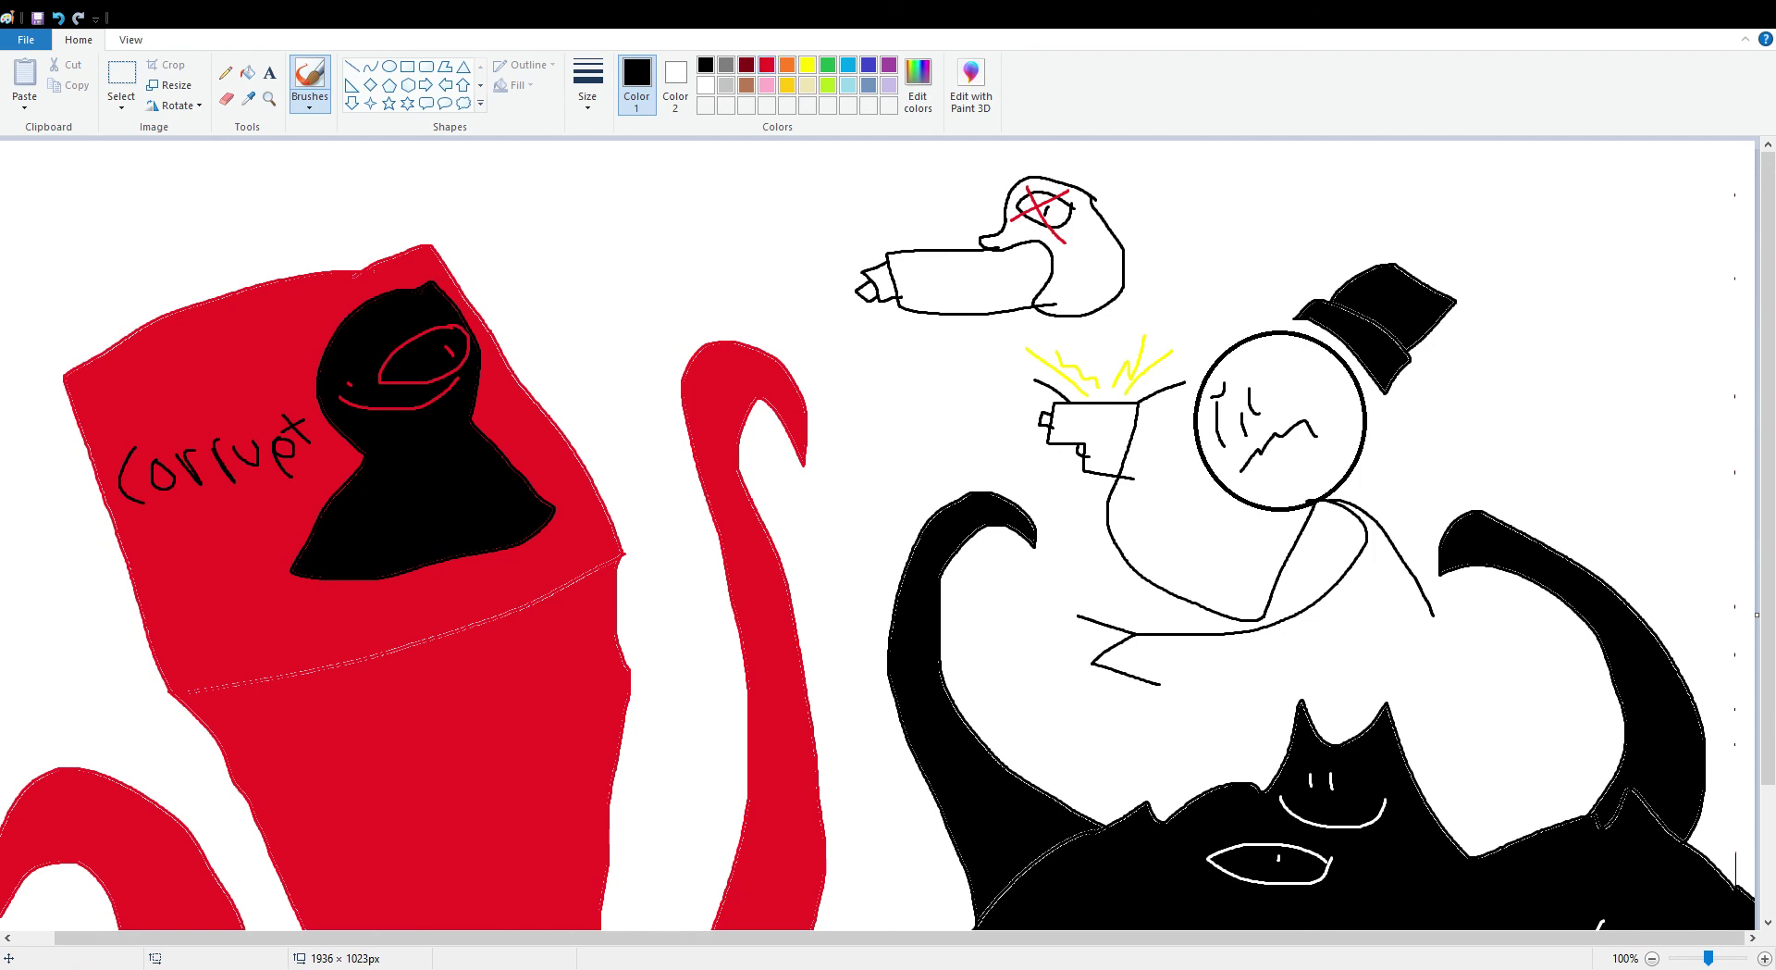
click(766, 63)
mouse_move(843, 301)
mouse_down()
mouse_move(803, 297)
mouse_move(877, 331)
mouse_move(817, 337)
mouse_up()
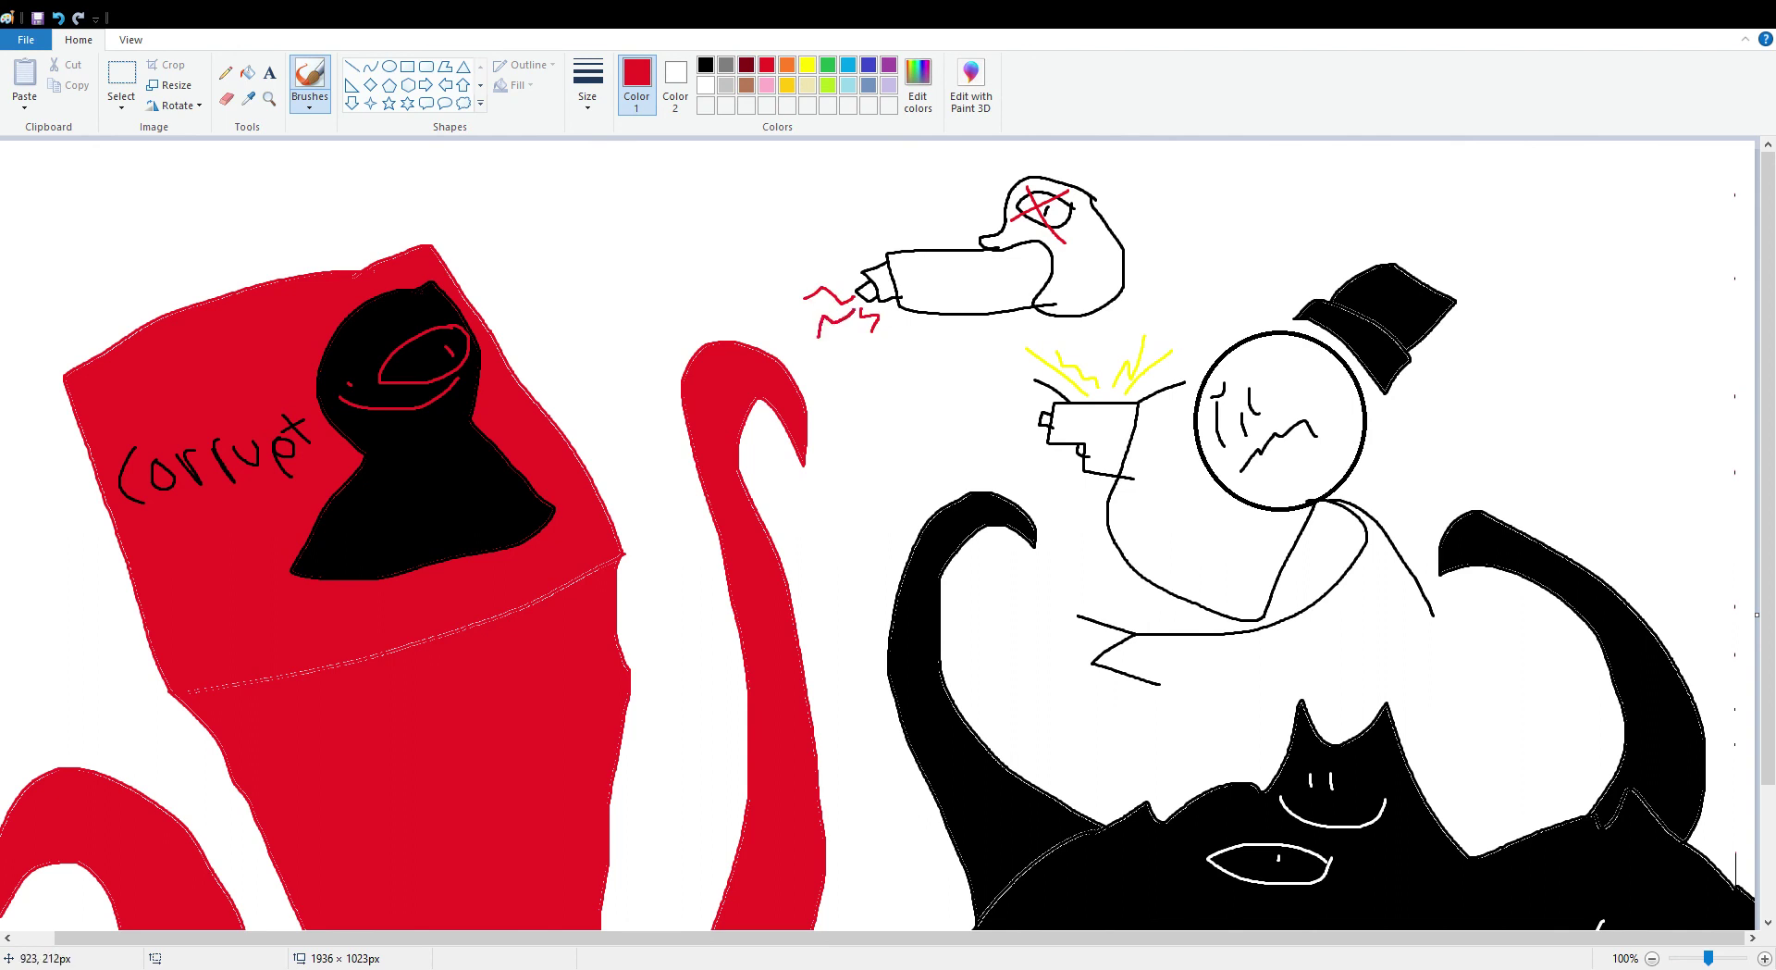
- Cut the hooked tip off the tall red tentacle with a free-form selection moved off the canvas
click(808, 65)
click(705, 84)
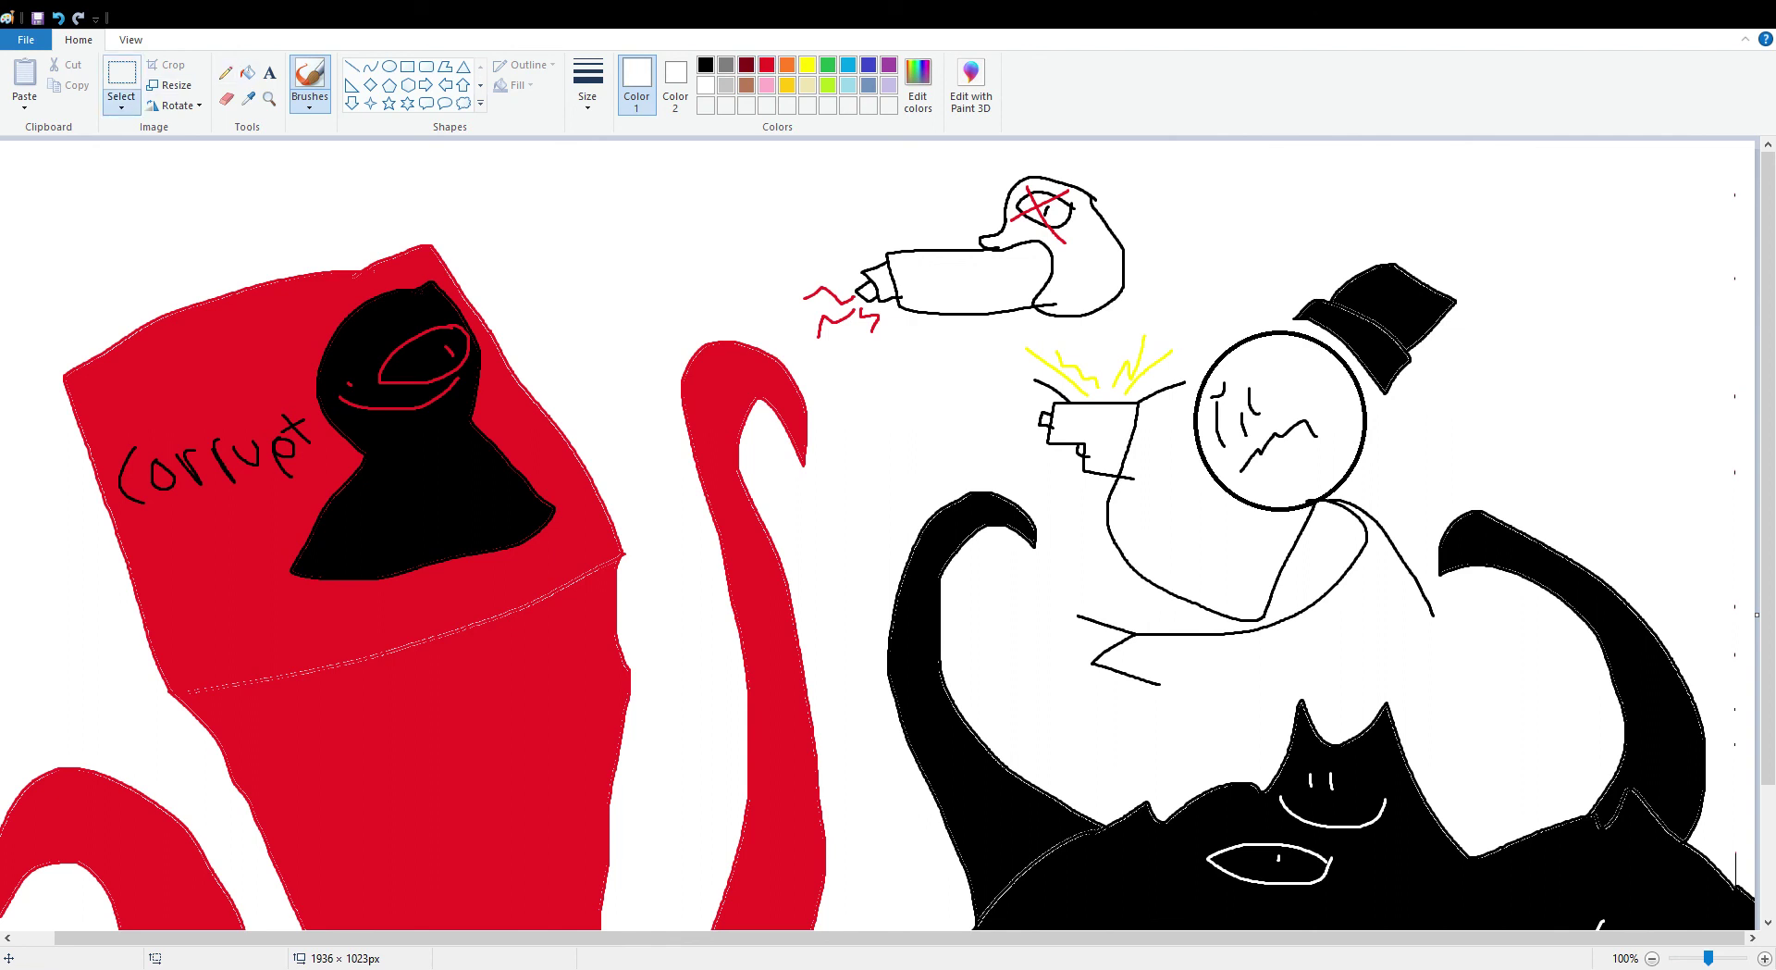
click(121, 78)
mouse_move(700, 316)
mouse_down()
mouse_move(802, 468)
mouse_move(745, 330)
mouse_move(695, 316)
mouse_up()
mouse_move(757, 382)
mouse_down()
mouse_move(752, 357)
mouse_move(776, 342)
mouse_move(569, 53)
mouse_up()
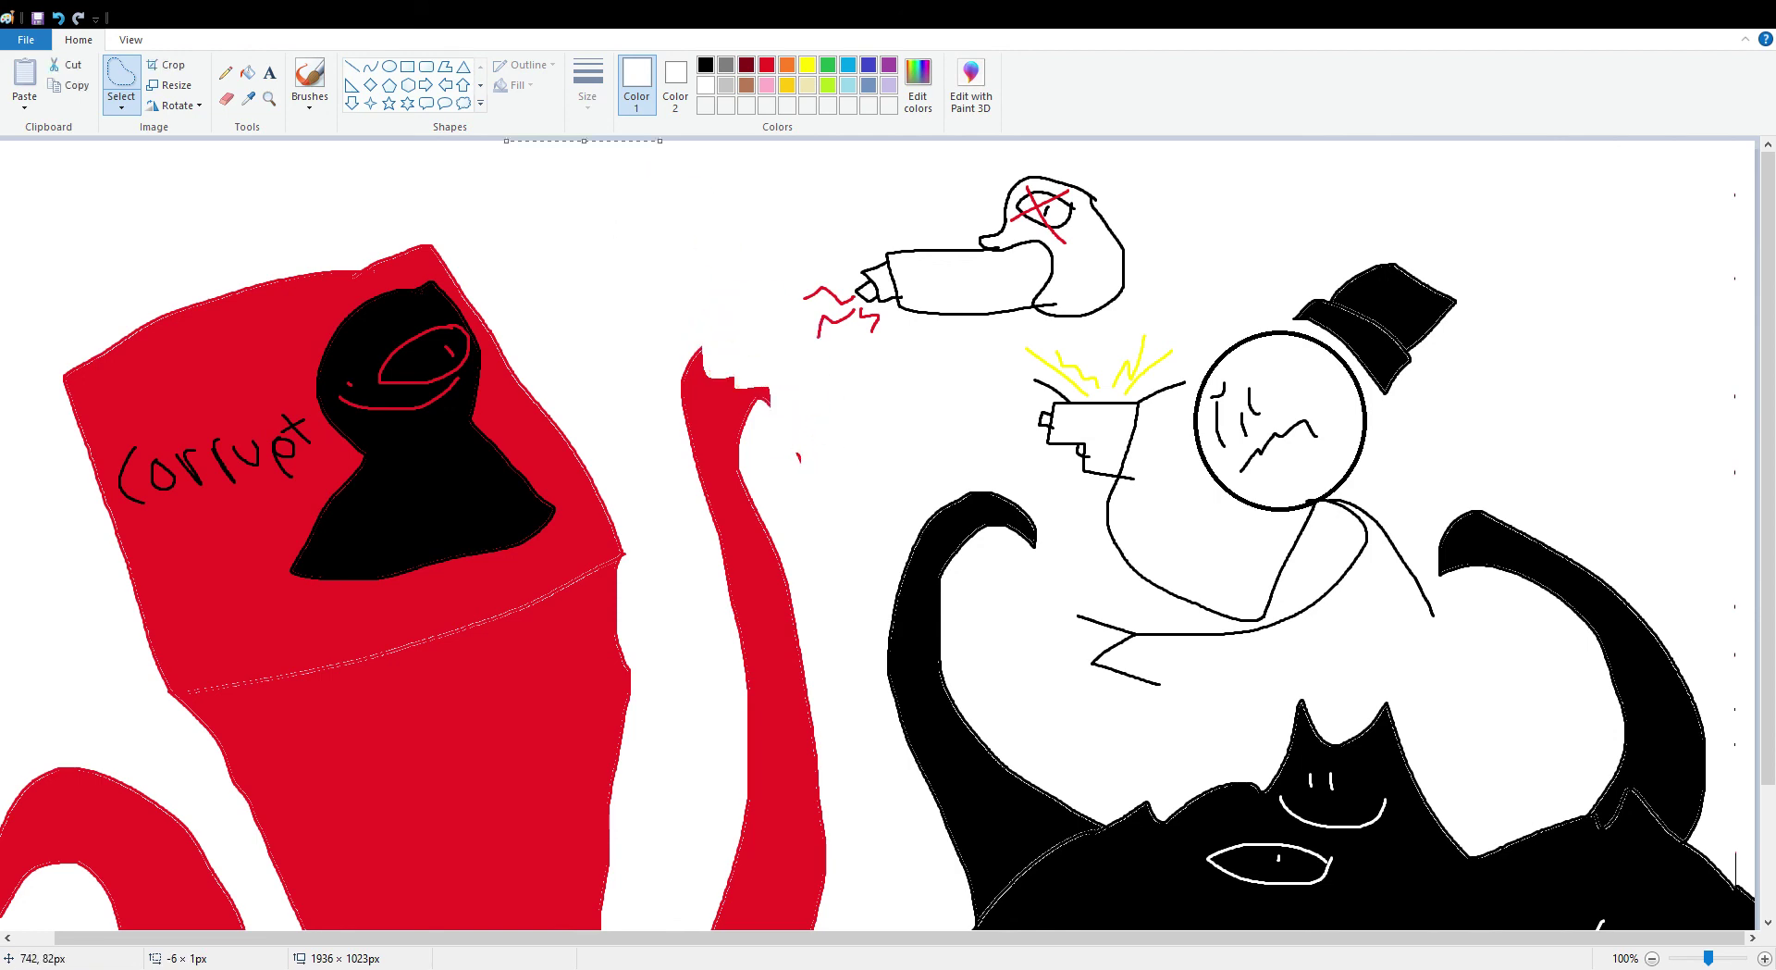
click(310, 78)
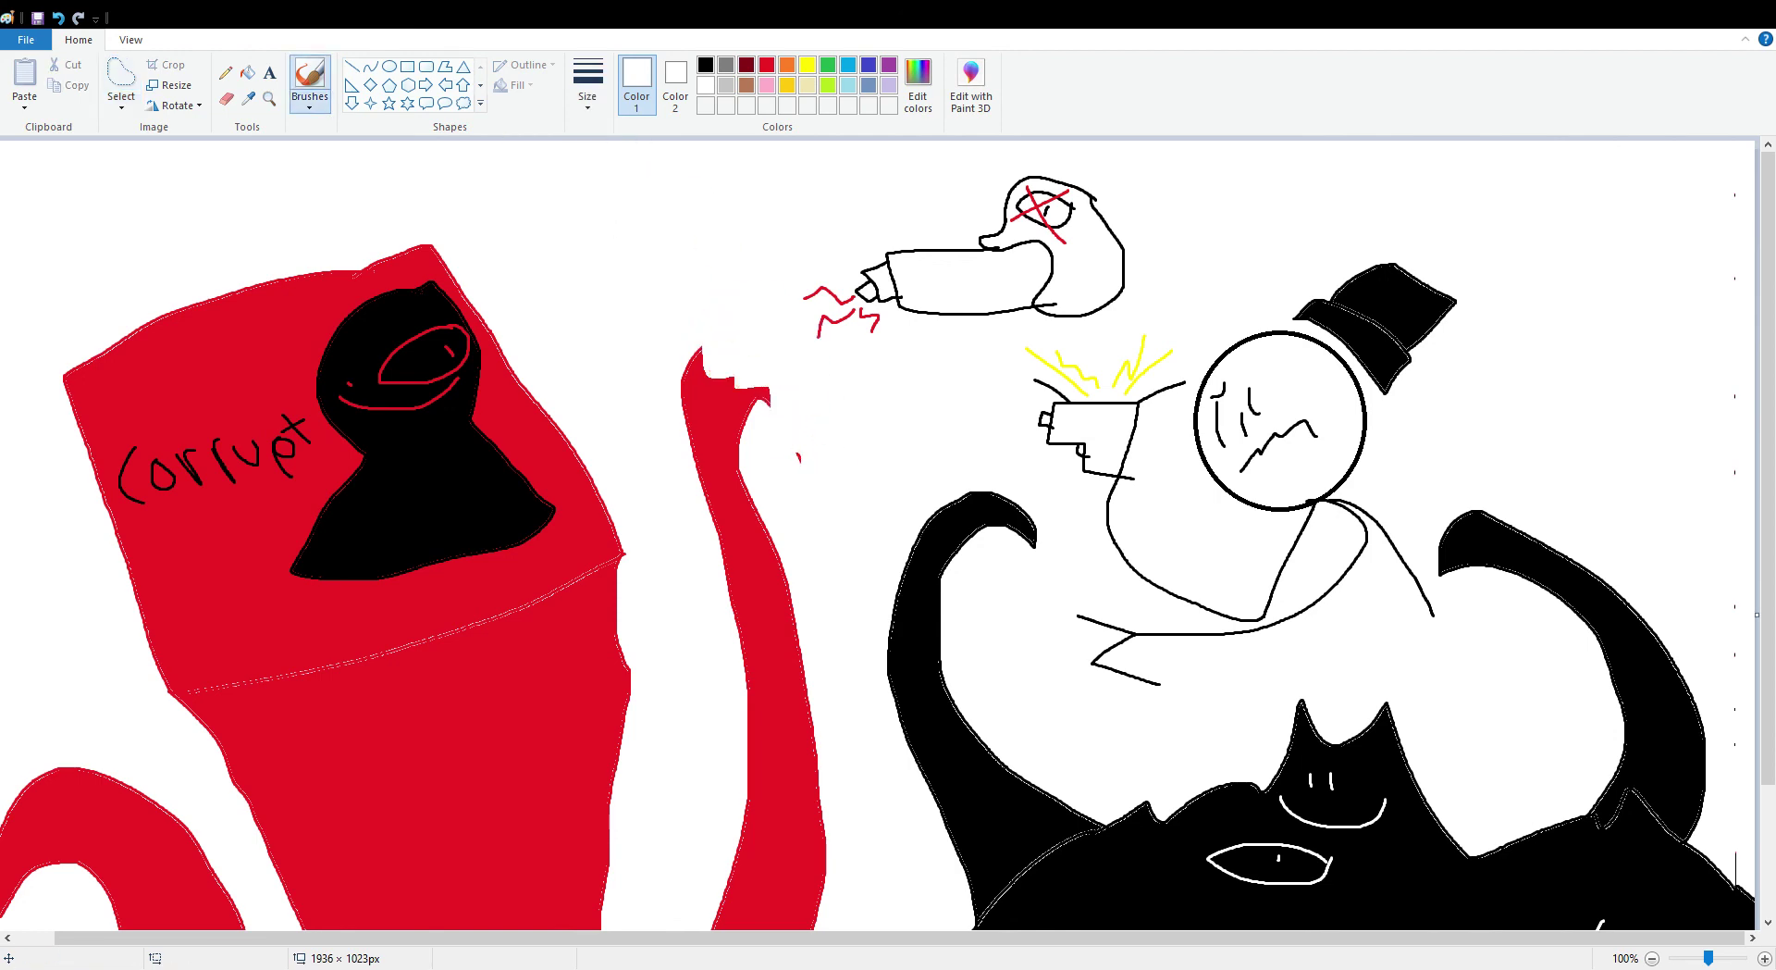
- Fill the black silhouette and its eye on the red monster with red
scroll(631, 299, down, 3)
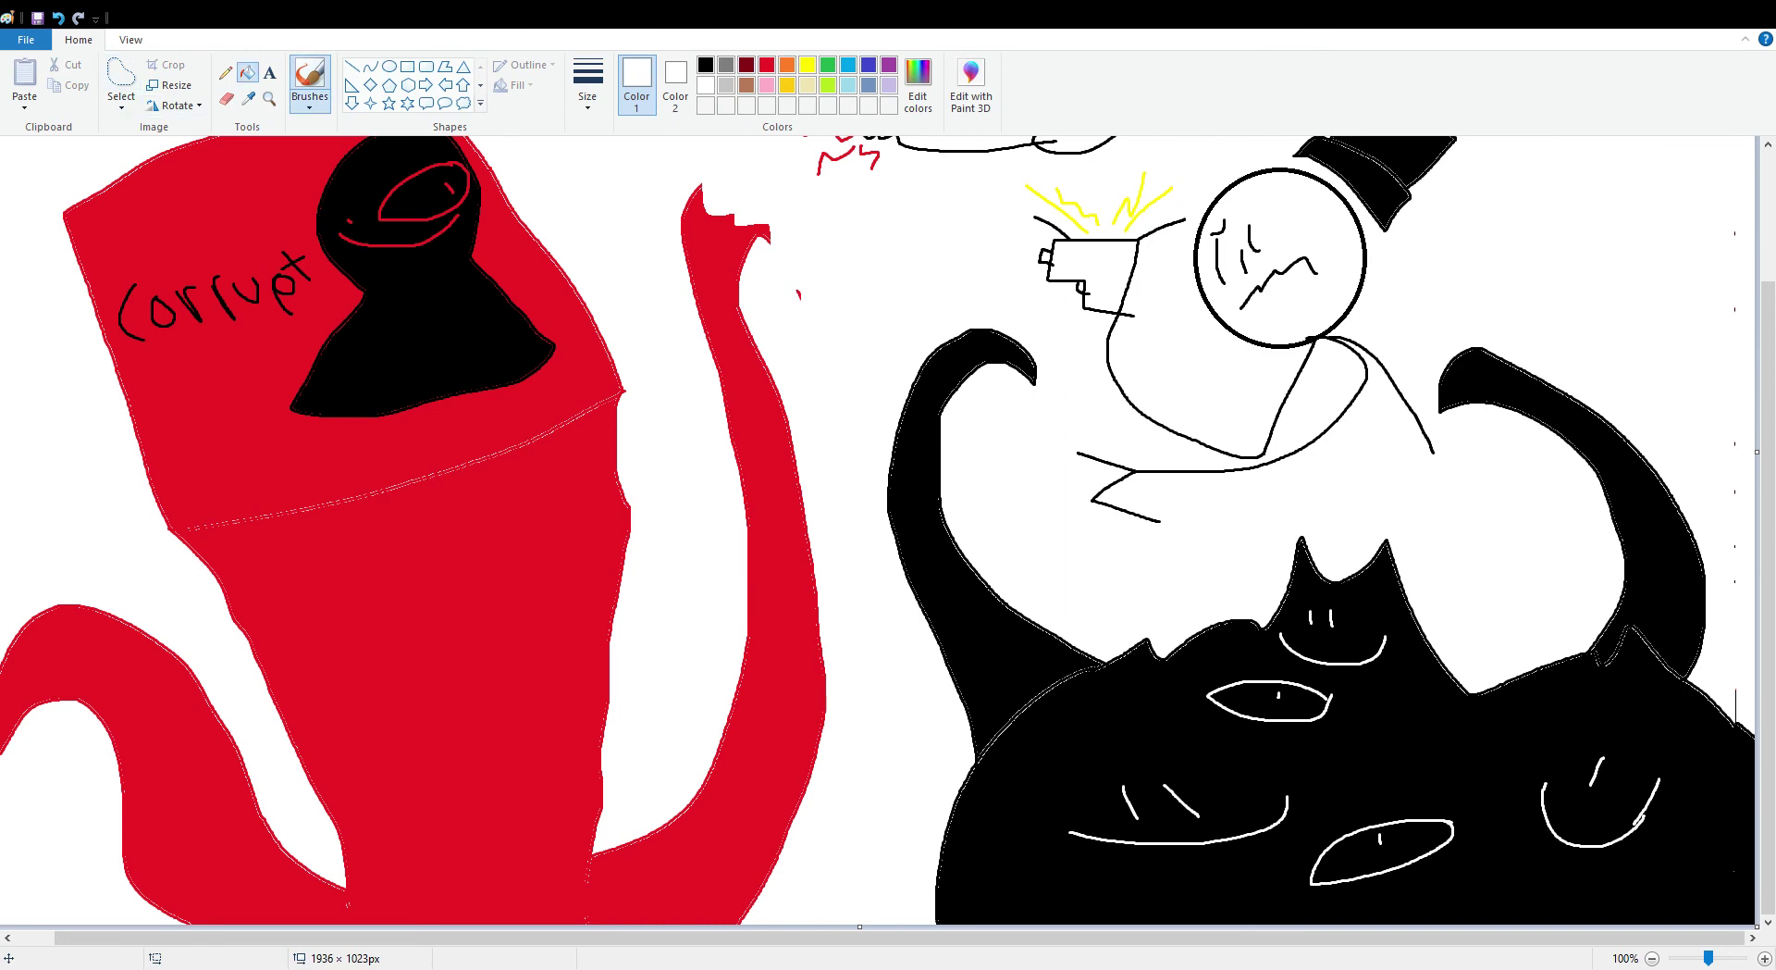
click(247, 72)
click(767, 65)
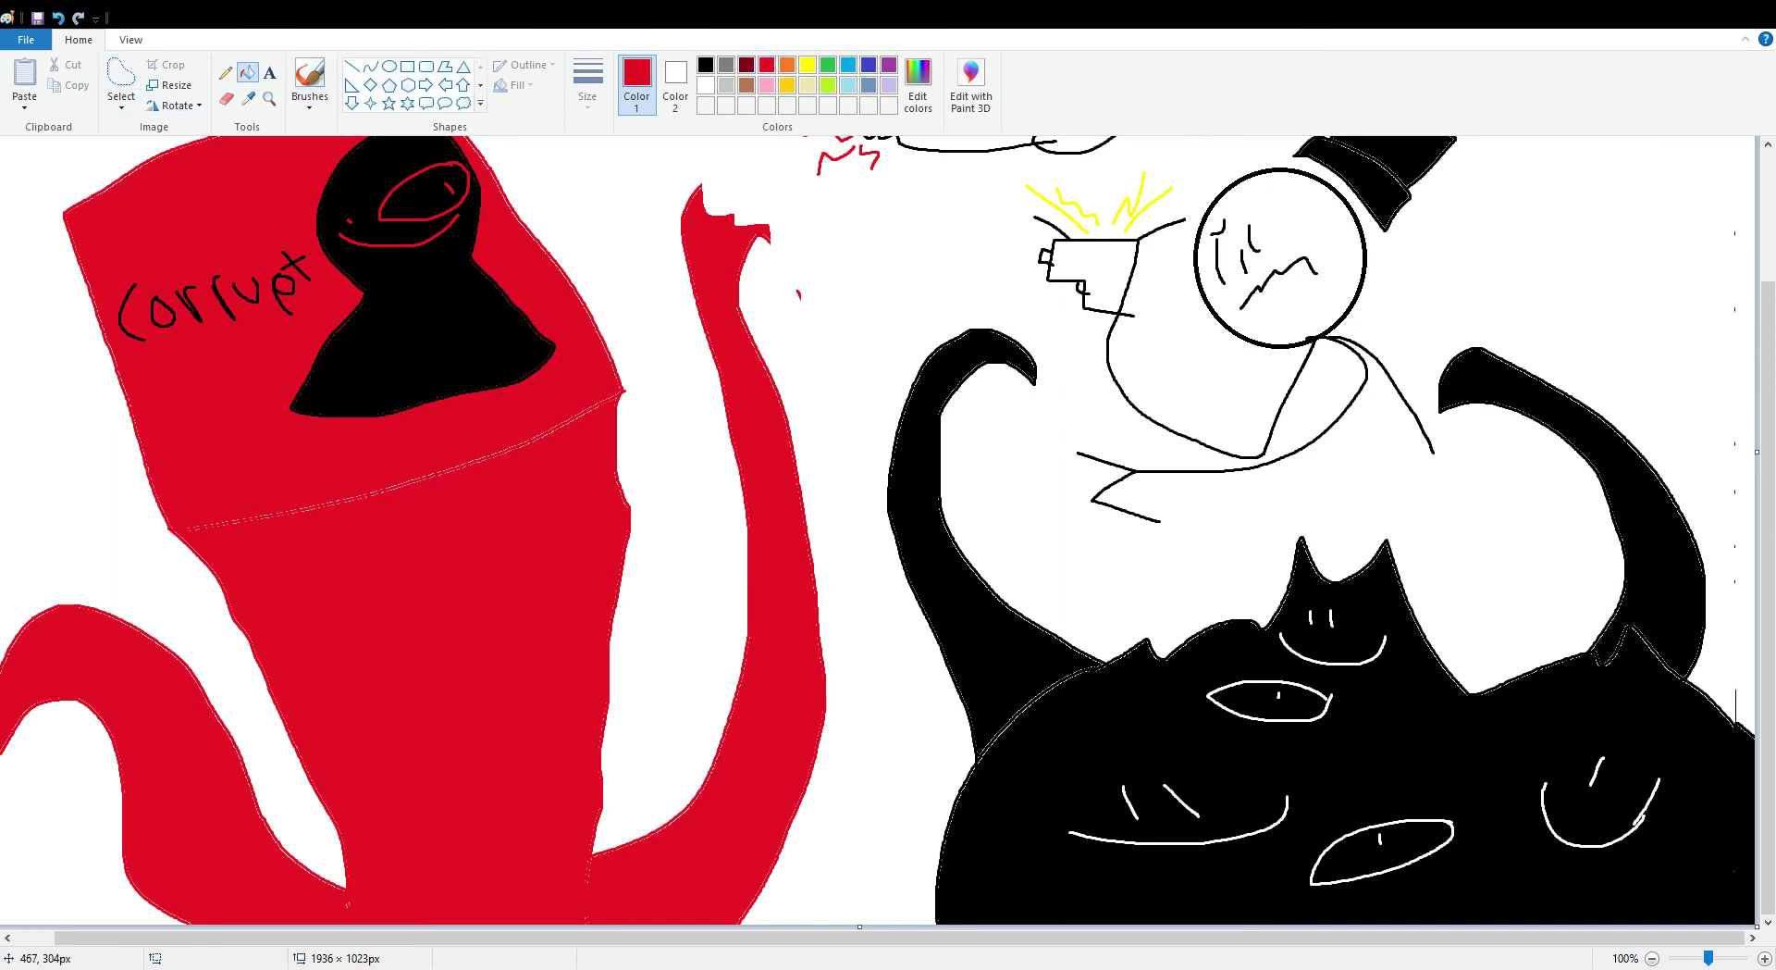
click(405, 264)
scroll(407, 268, up, 3)
click(418, 357)
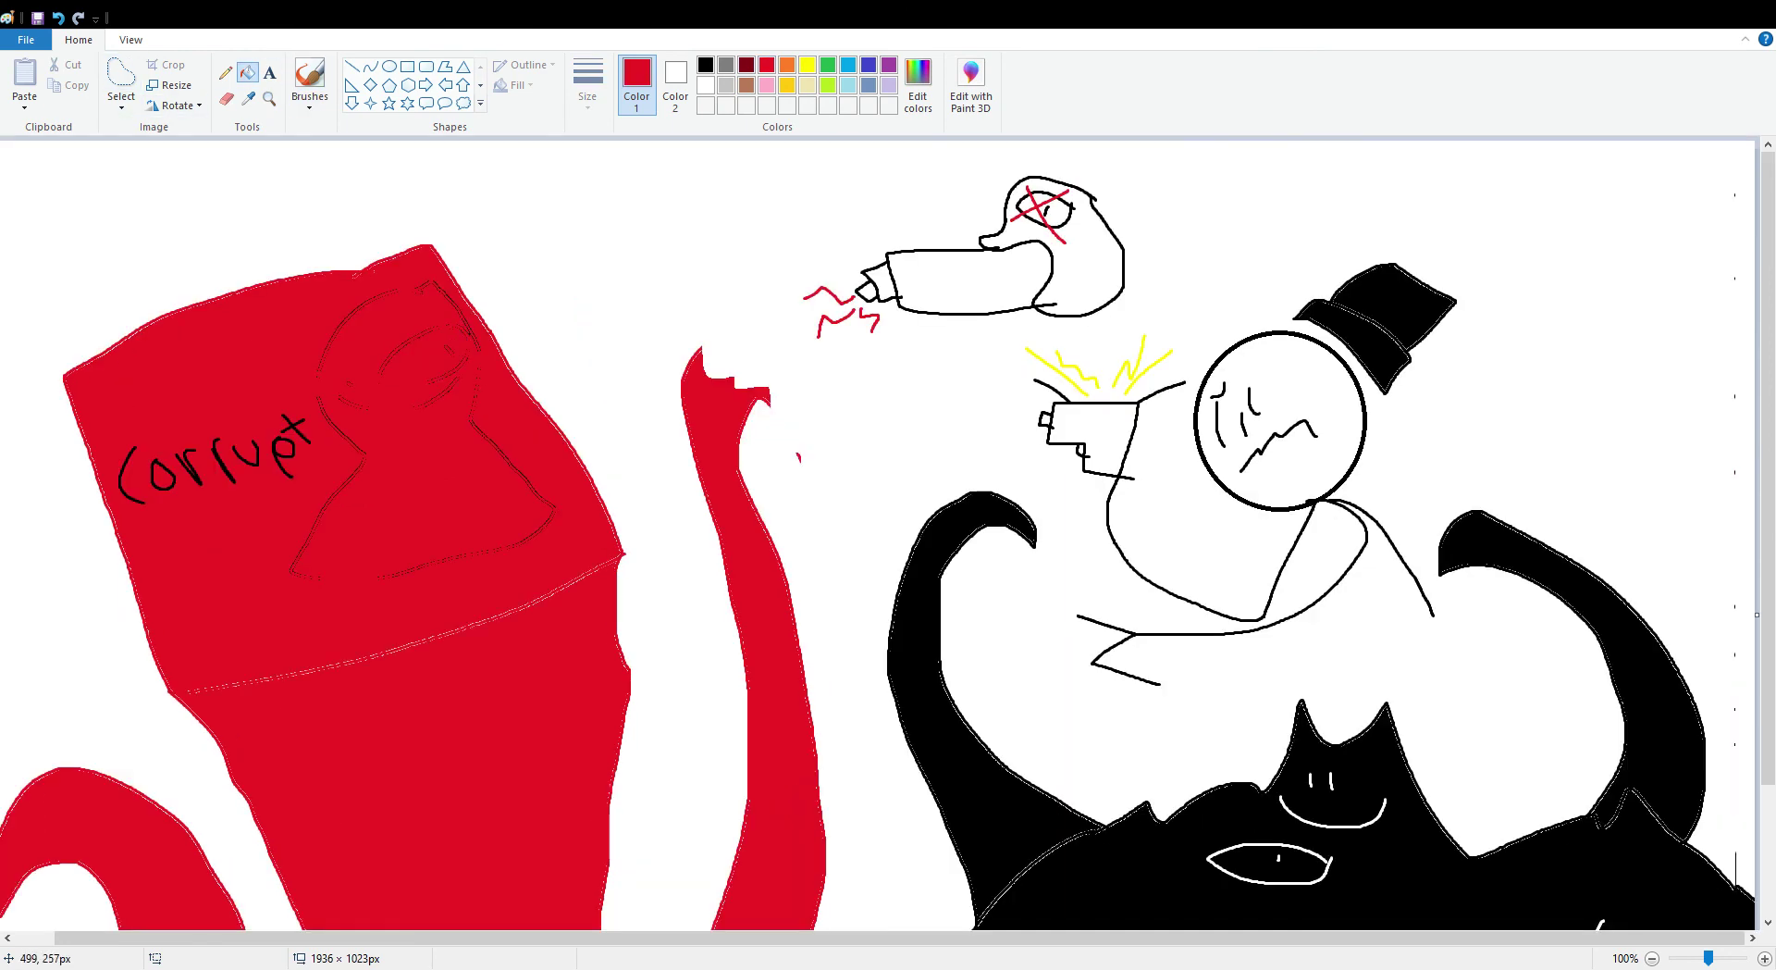
- Remove the upper part of the red monster and its tall tentacle along a diagonal cut using a free-form selection
scroll(296, 405, down, 3)
click(121, 73)
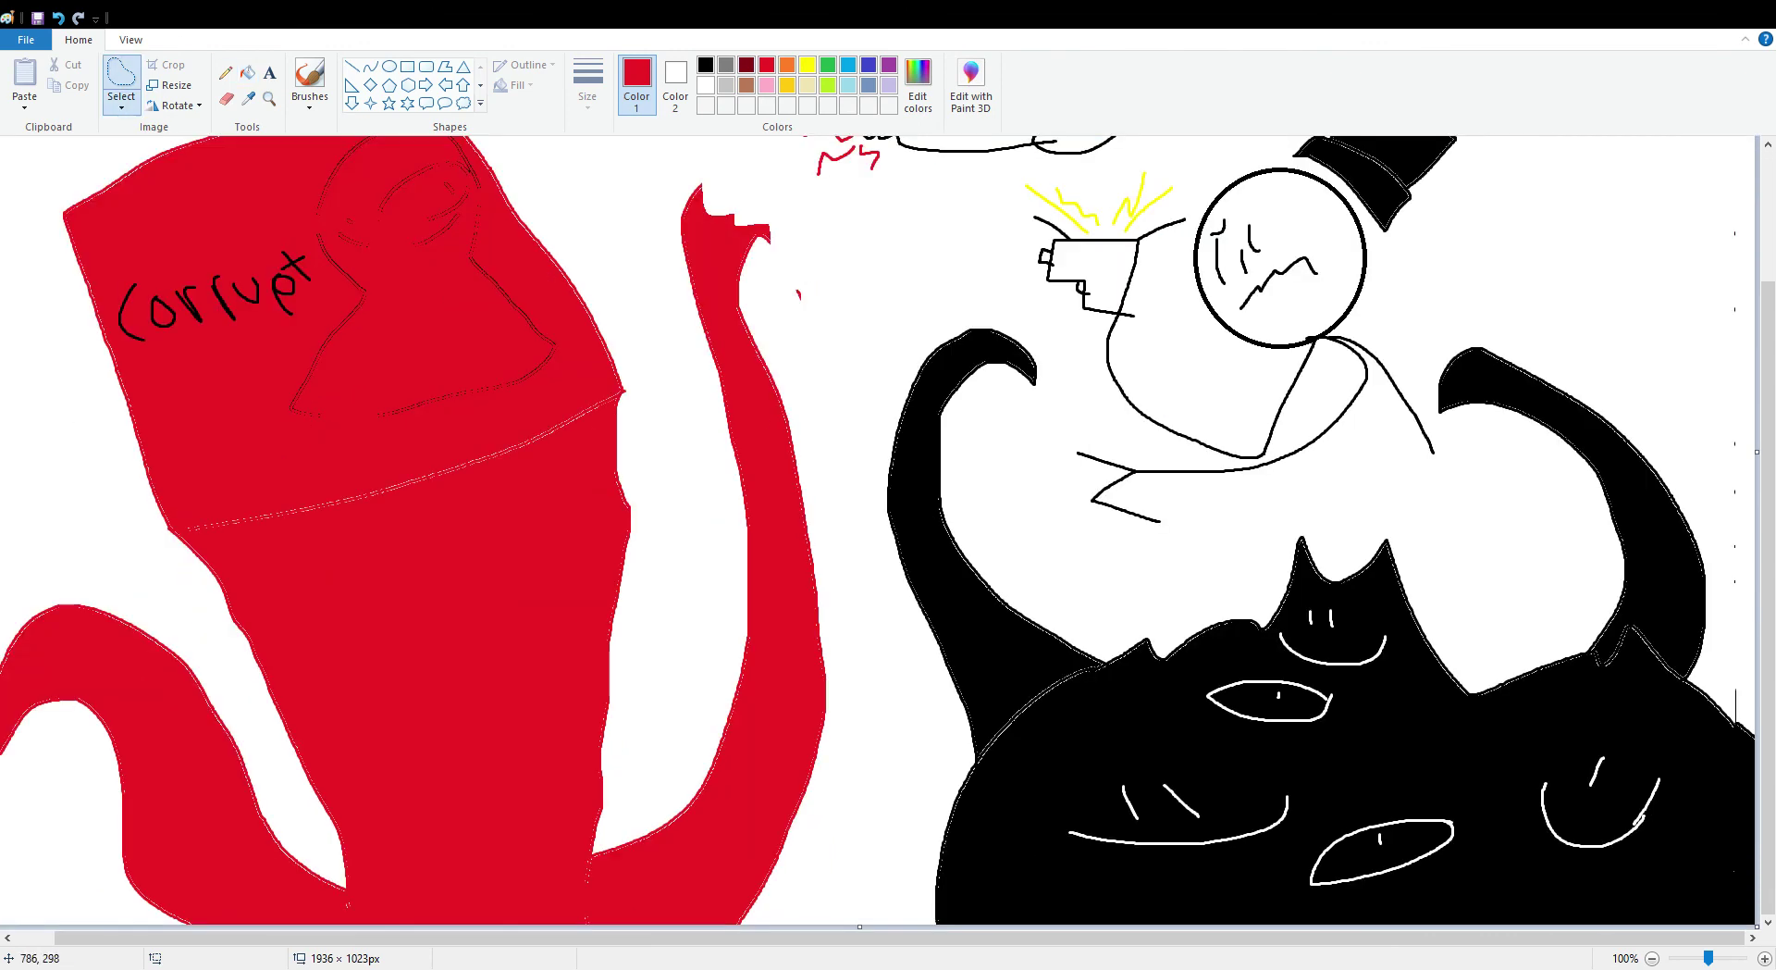
mouse_move(830, 348)
mouse_down()
mouse_move(622, 140)
mouse_move(1, 292)
mouse_up()
key(Delete)
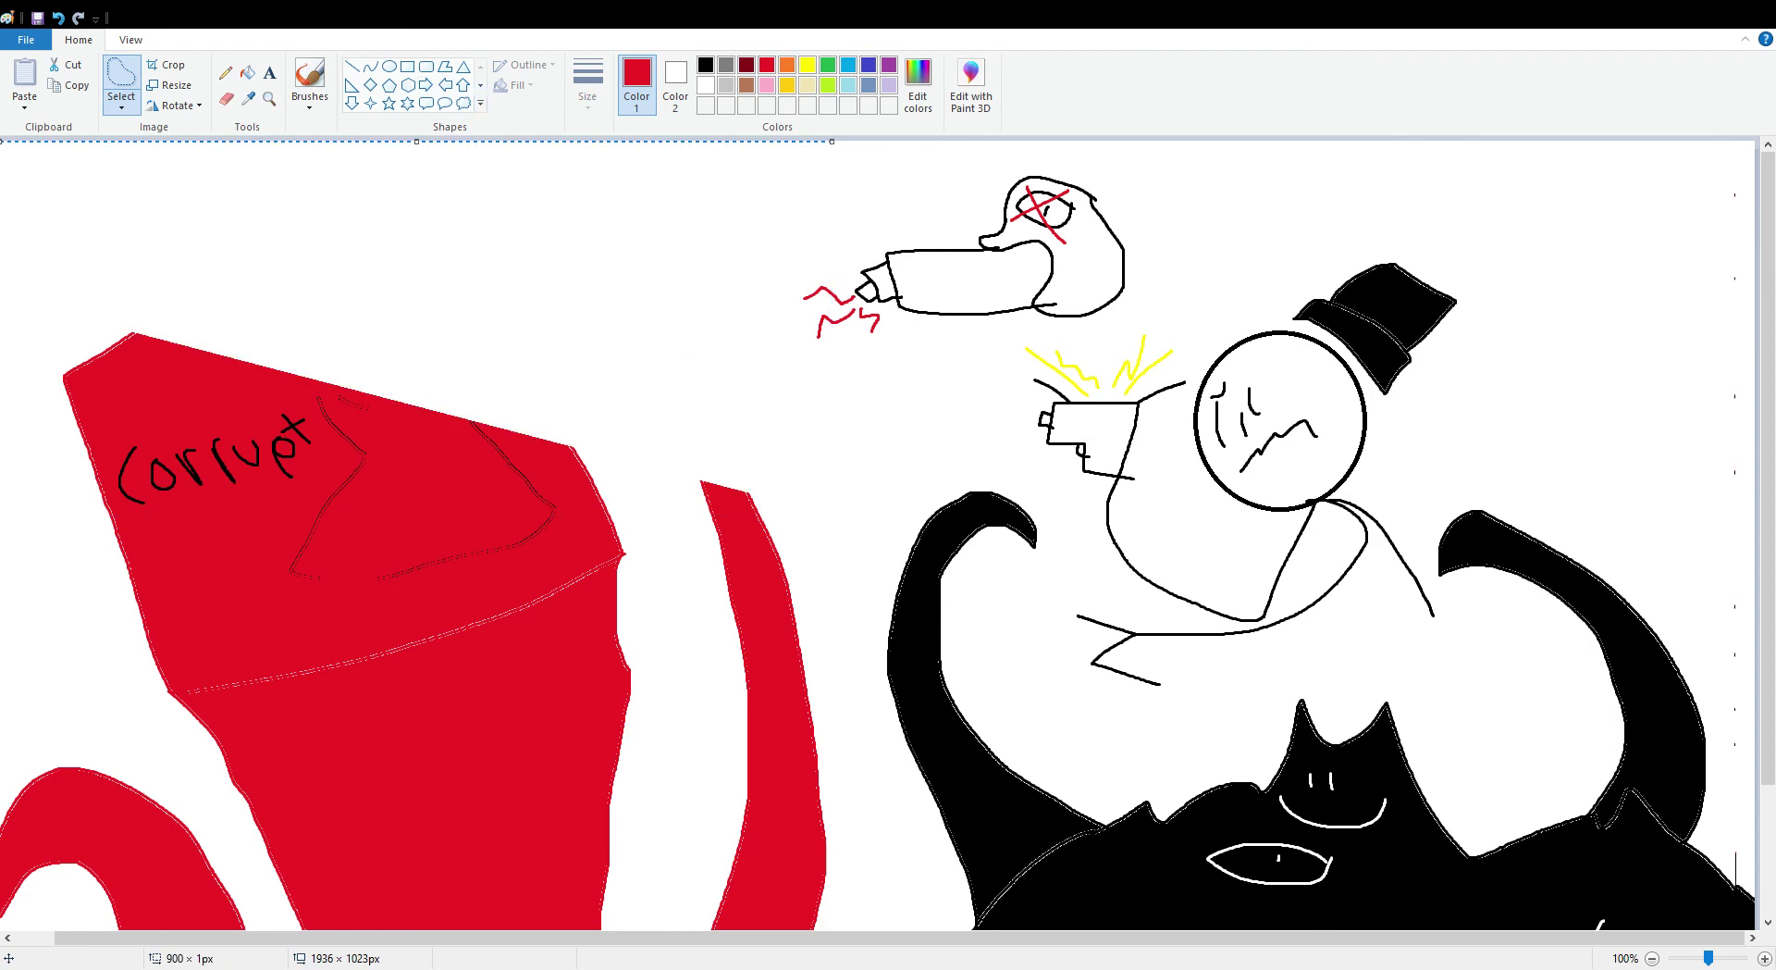
- Cut away the lower outer edge of the tall red tentacle with a free-form selection
scroll(879, 532, down, 3)
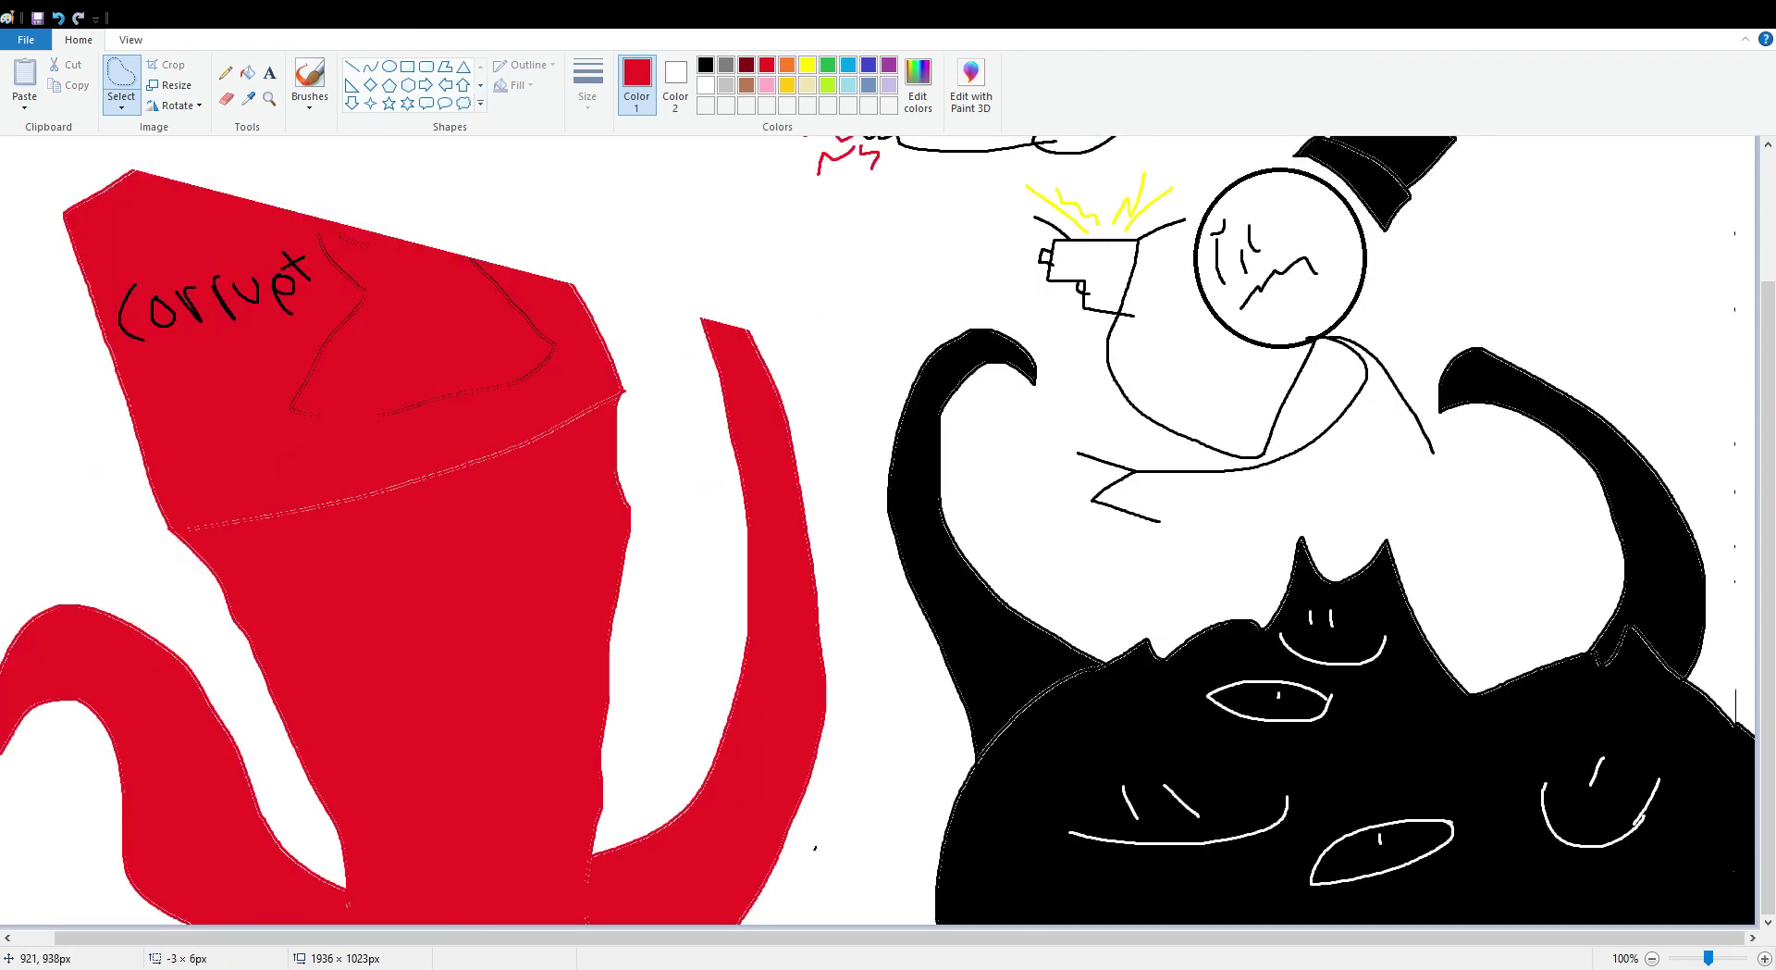
drag(675, 845, 816, 924)
drag(817, 845, 831, 272)
drag(754, 528, 536, 65)
key(Delete)
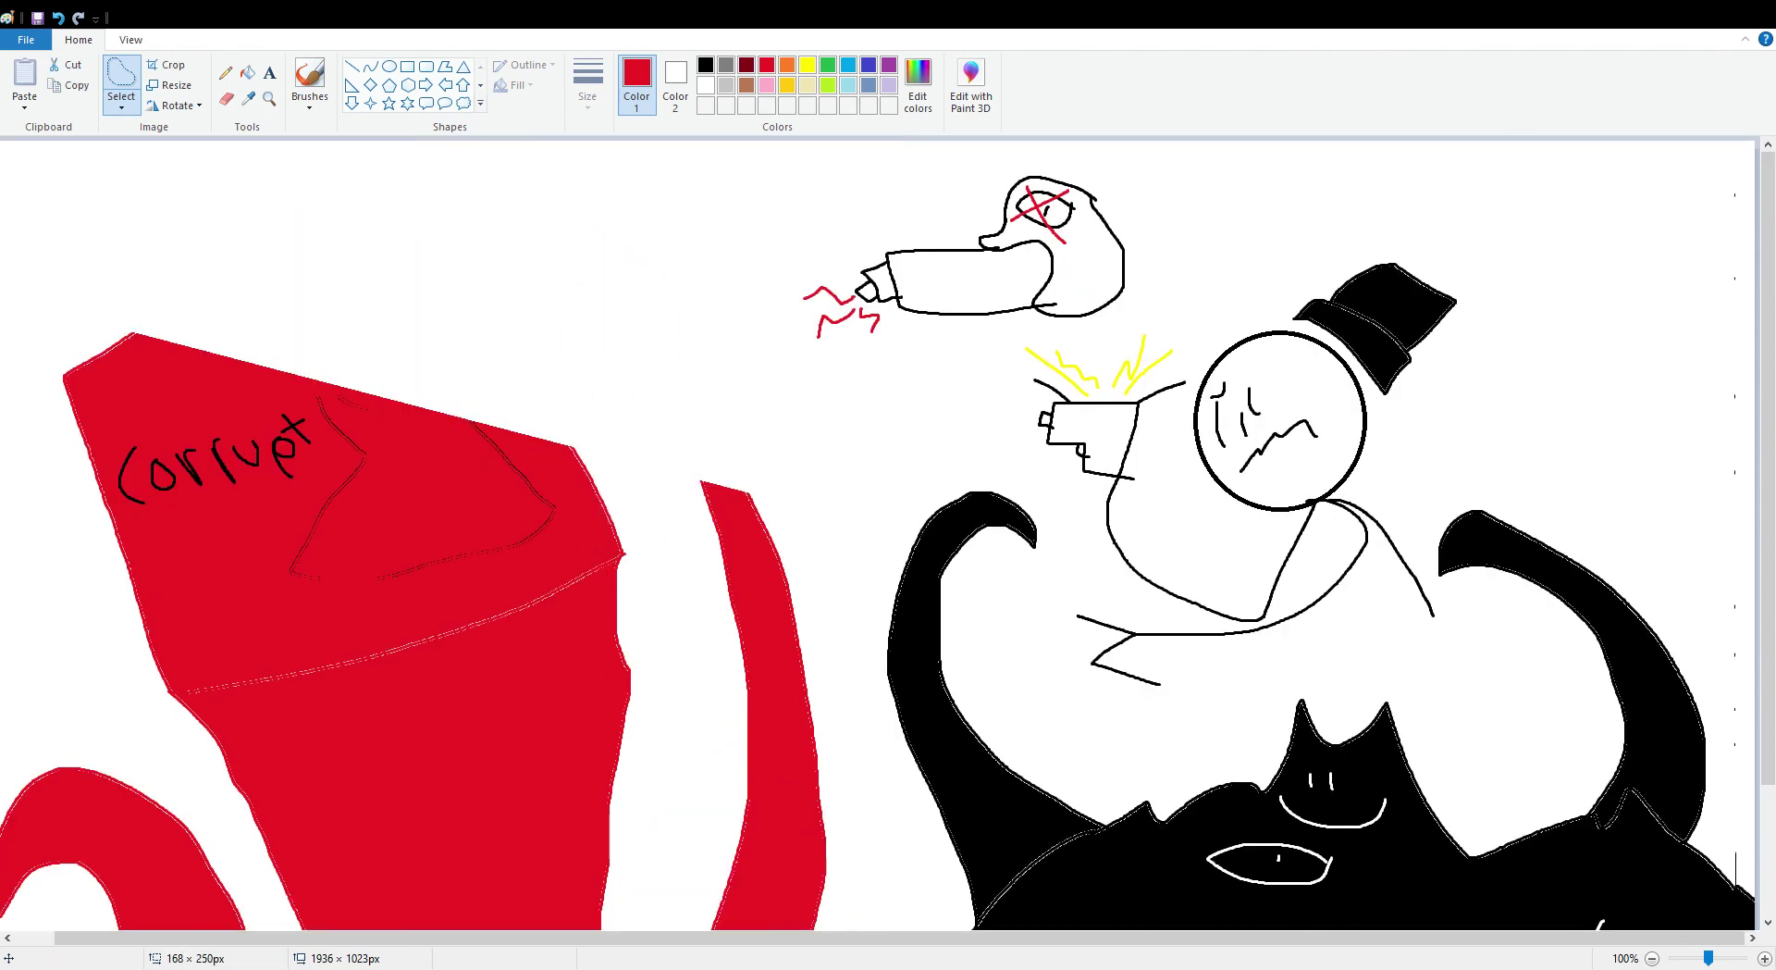
- Slice off more of the red monster along a steeper diagonal through the "corrupt" lettering and the tall tentacle
scroll(847, 814, down, 3)
mouse_move(853, 829)
mouse_down()
mouse_move(812, 926)
mouse_move(862, 713)
mouse_move(818, 490)
mouse_move(590, 329)
mouse_move(2, 305)
mouse_up()
scroll(852, 586, up, 3)
scroll(3, 305, down, 3)
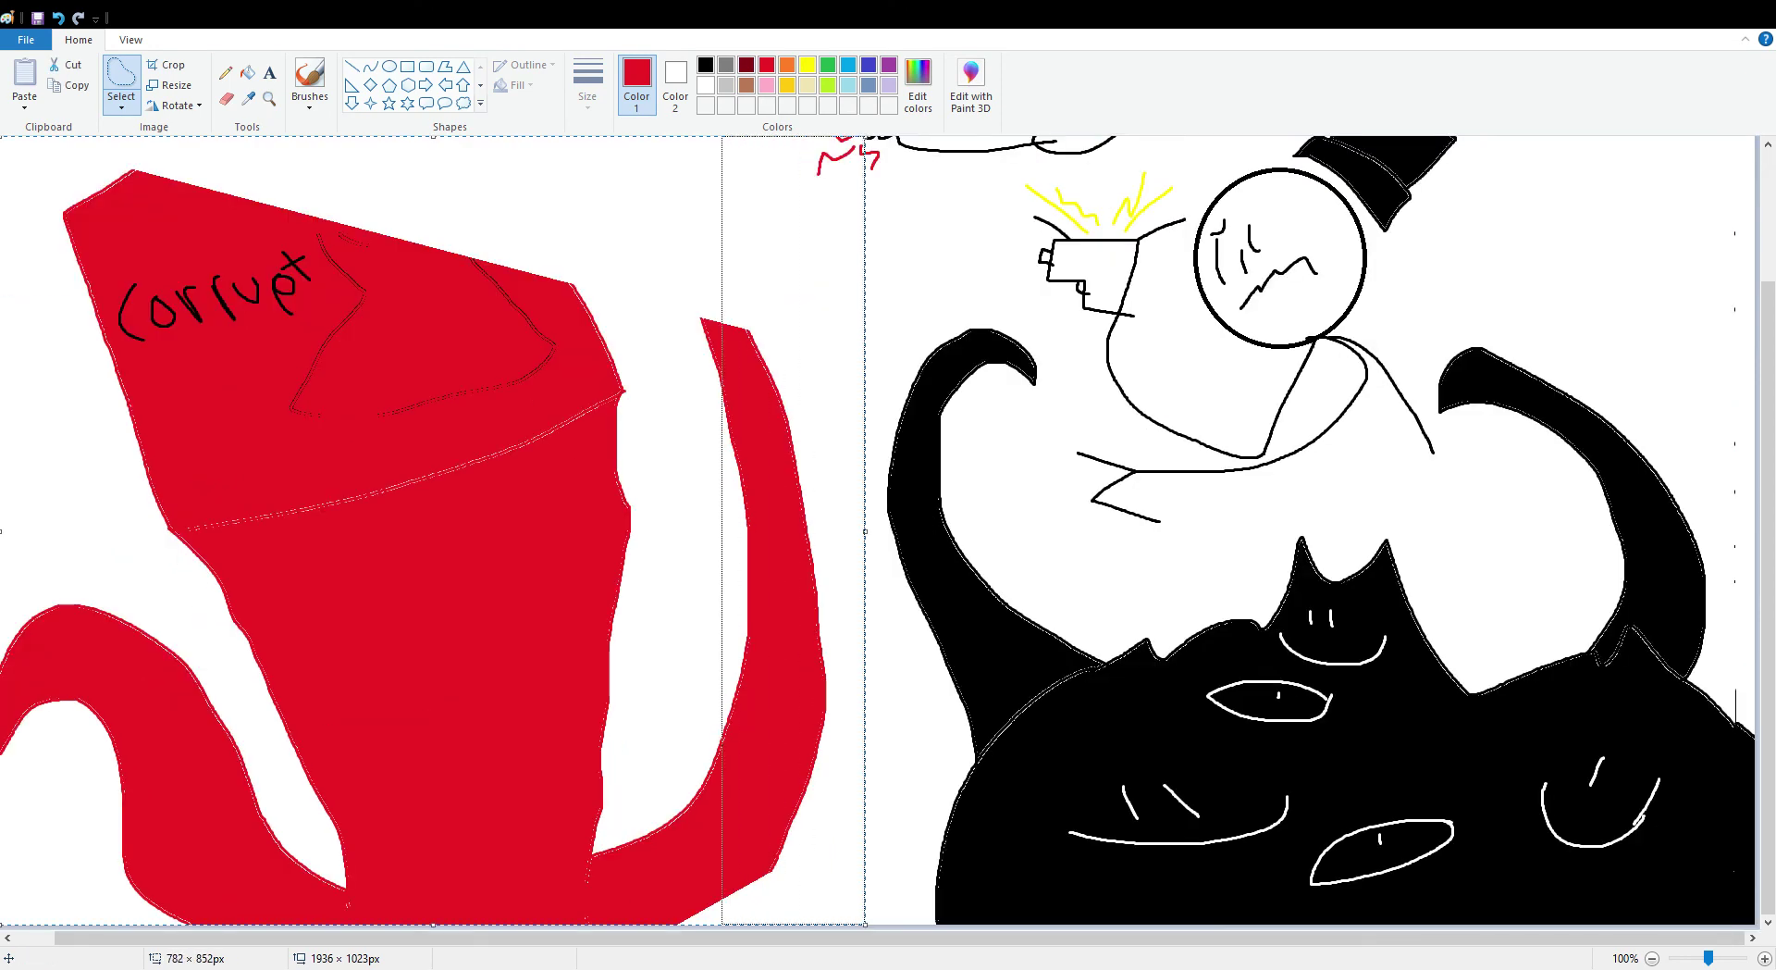
key(Delete)
drag(120, 937, 58, 937)
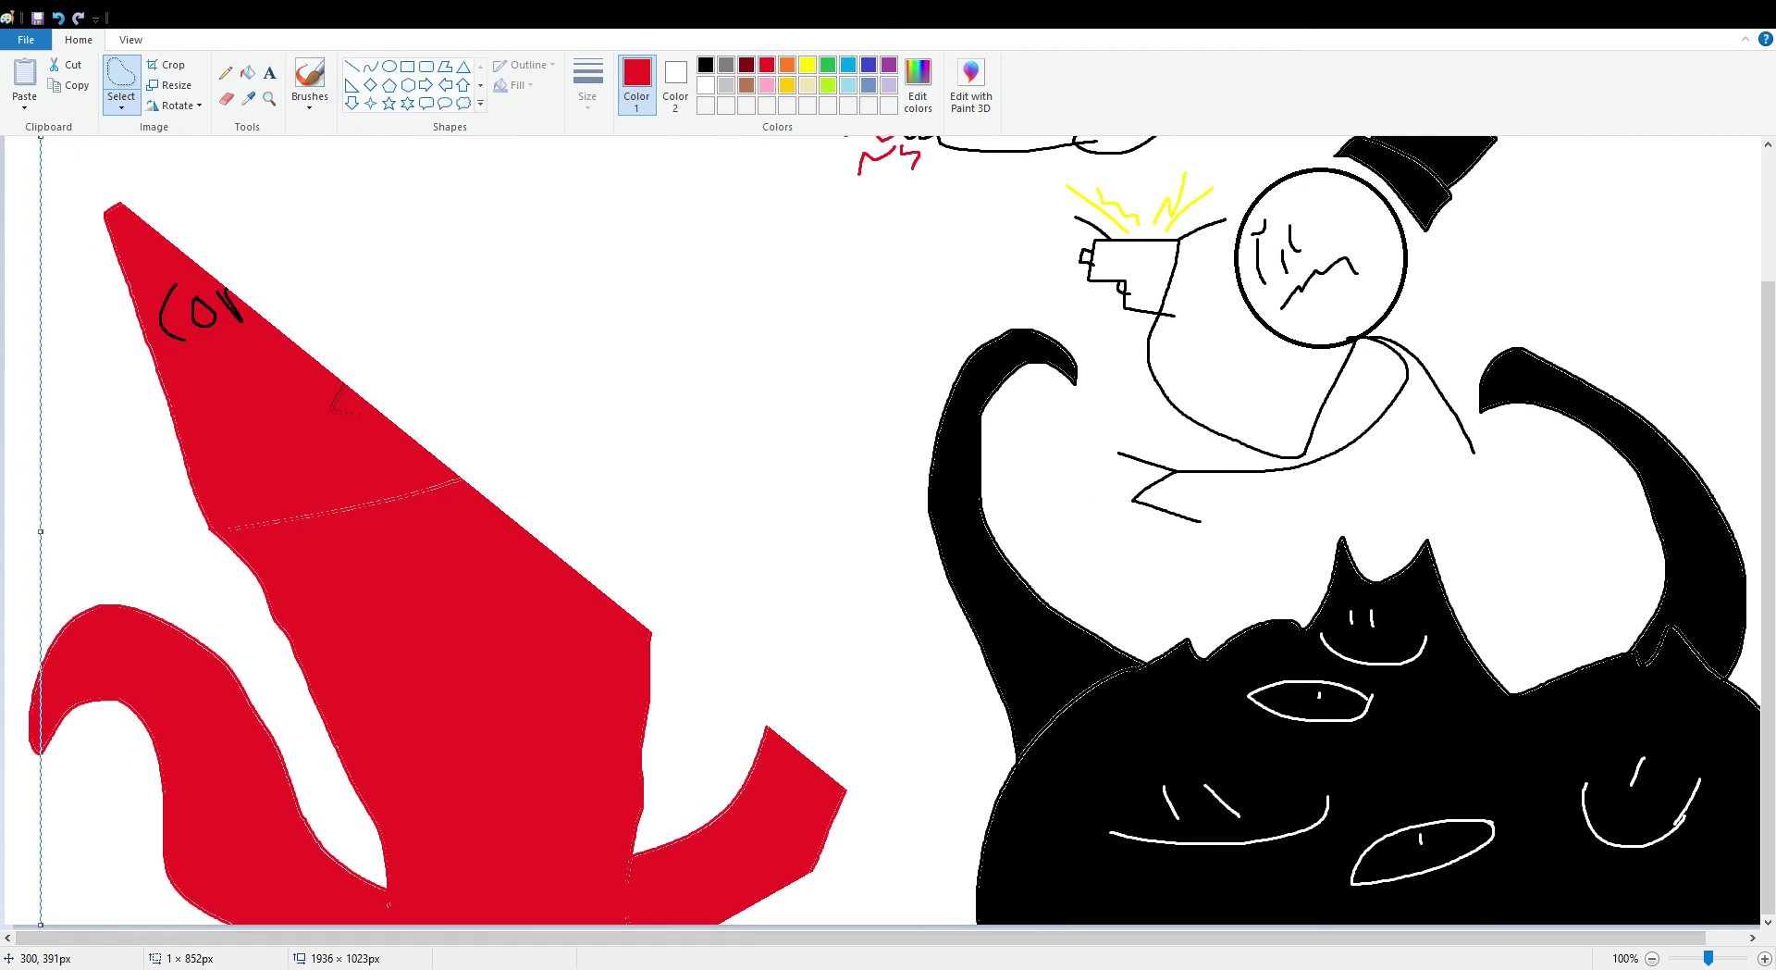
key(Escape)
- Select the rest of the red monster and squeeze it off the canvas edge so that side is blank
mouse_move(888, 821)
mouse_down()
mouse_move(658, 386)
mouse_move(51, 162)
mouse_move(7, 324)
mouse_move(5, 719)
mouse_move(111, 925)
mouse_move(555, 925)
mouse_move(892, 826)
mouse_up()
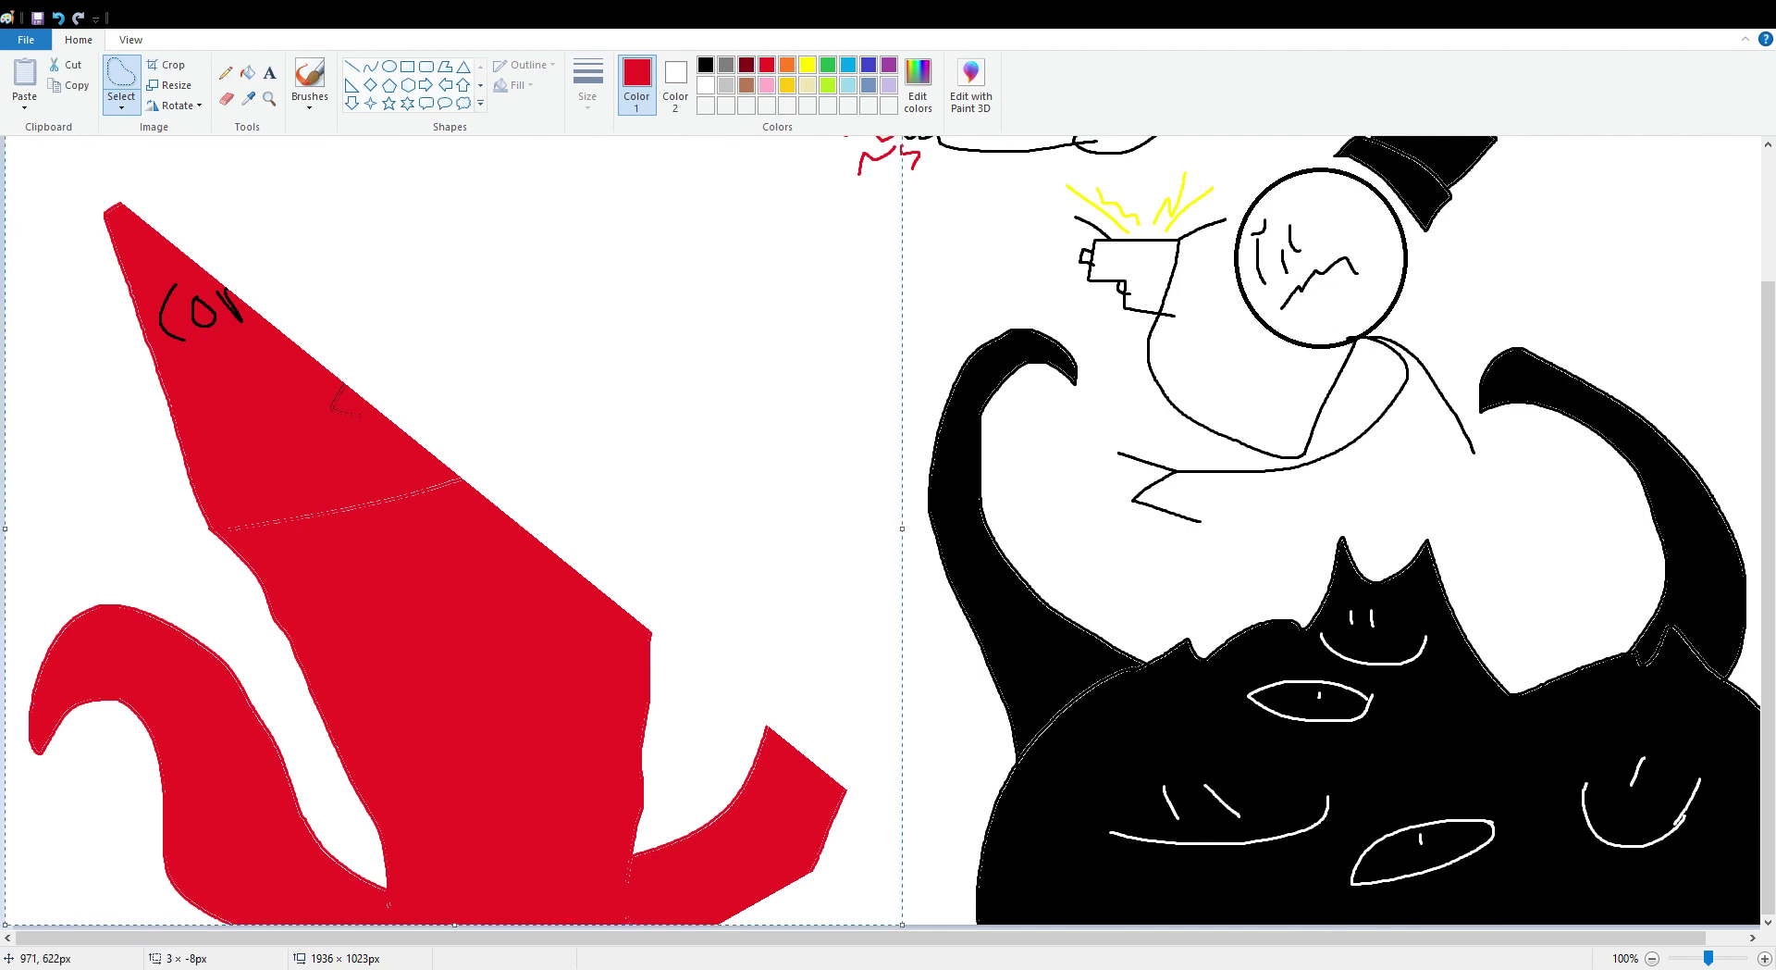
drag(905, 528, 37, 517)
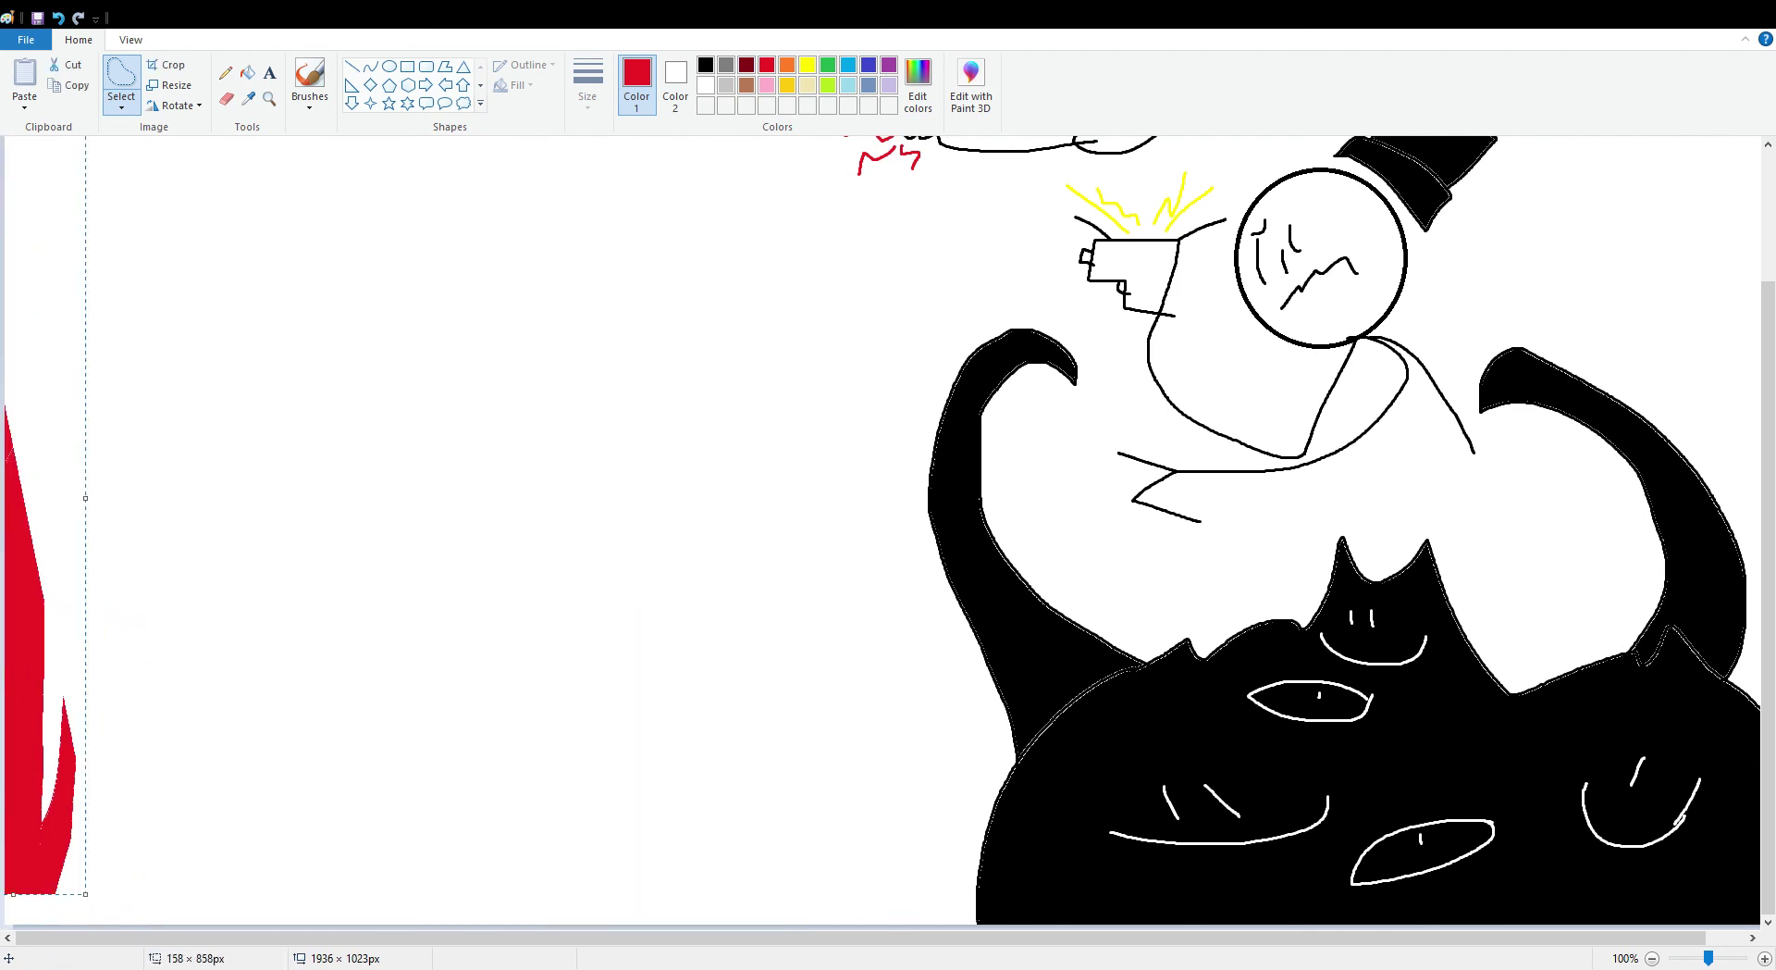
drag(86, 895, 1, 675)
scroll(882, 532, up, 3)
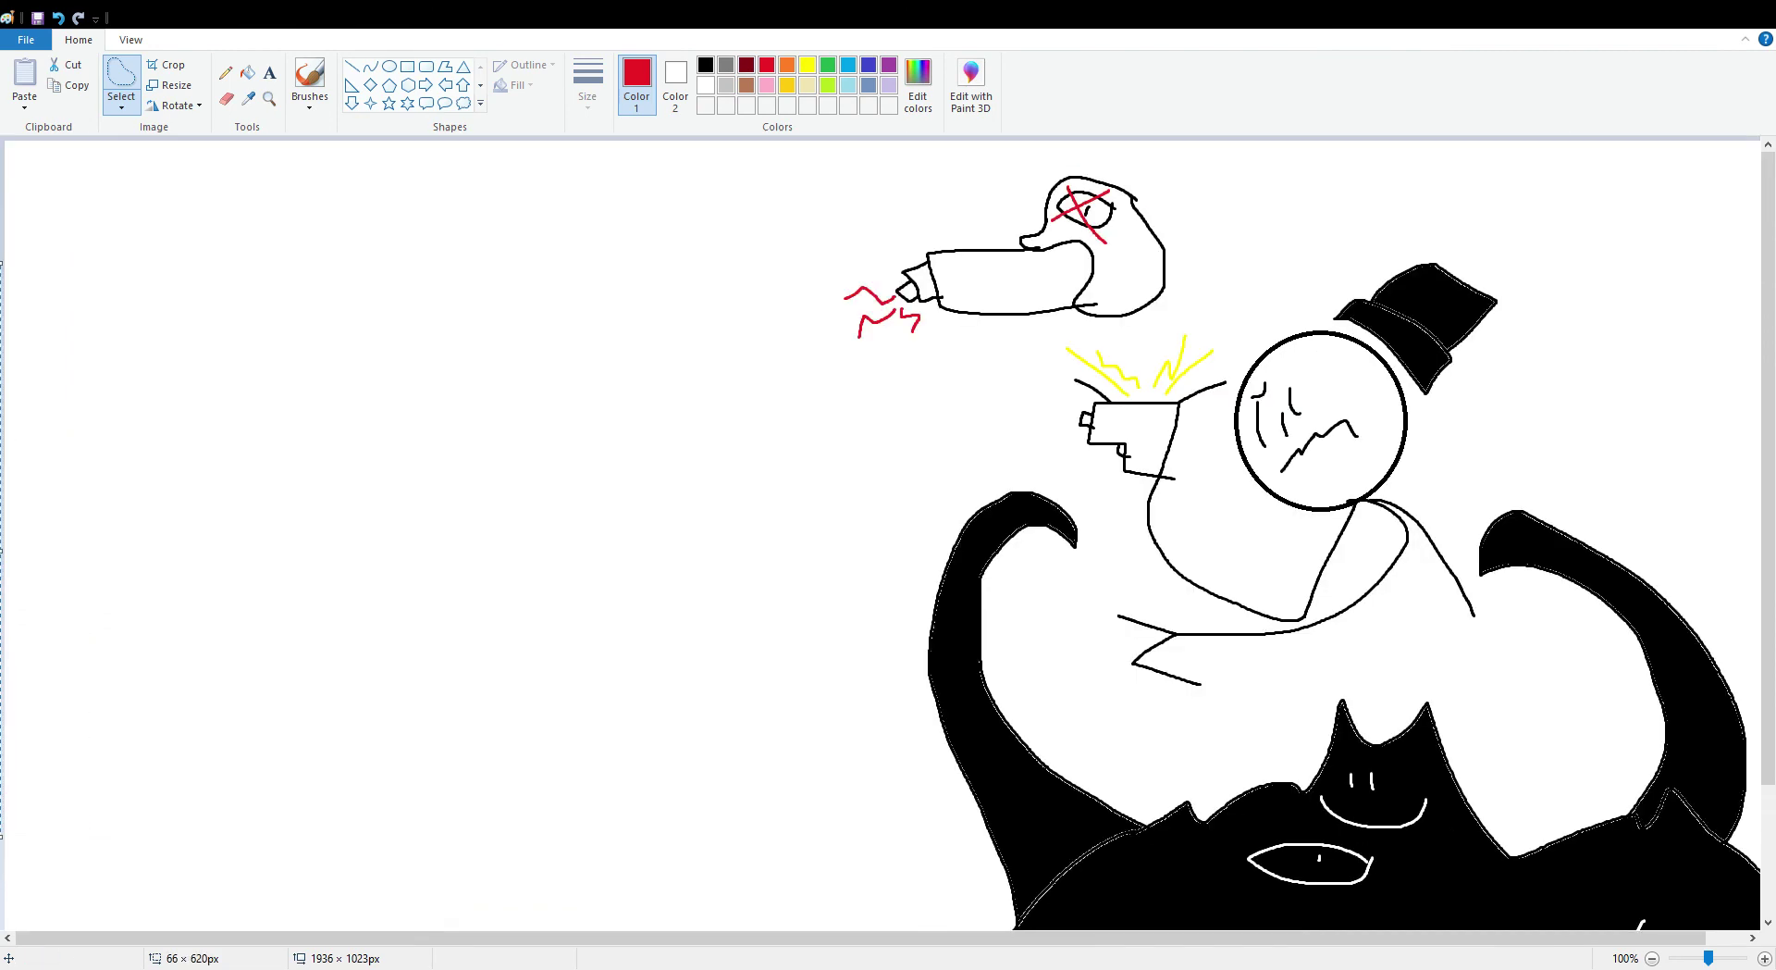
click(309, 74)
scroll(1219, 346, down, 2)
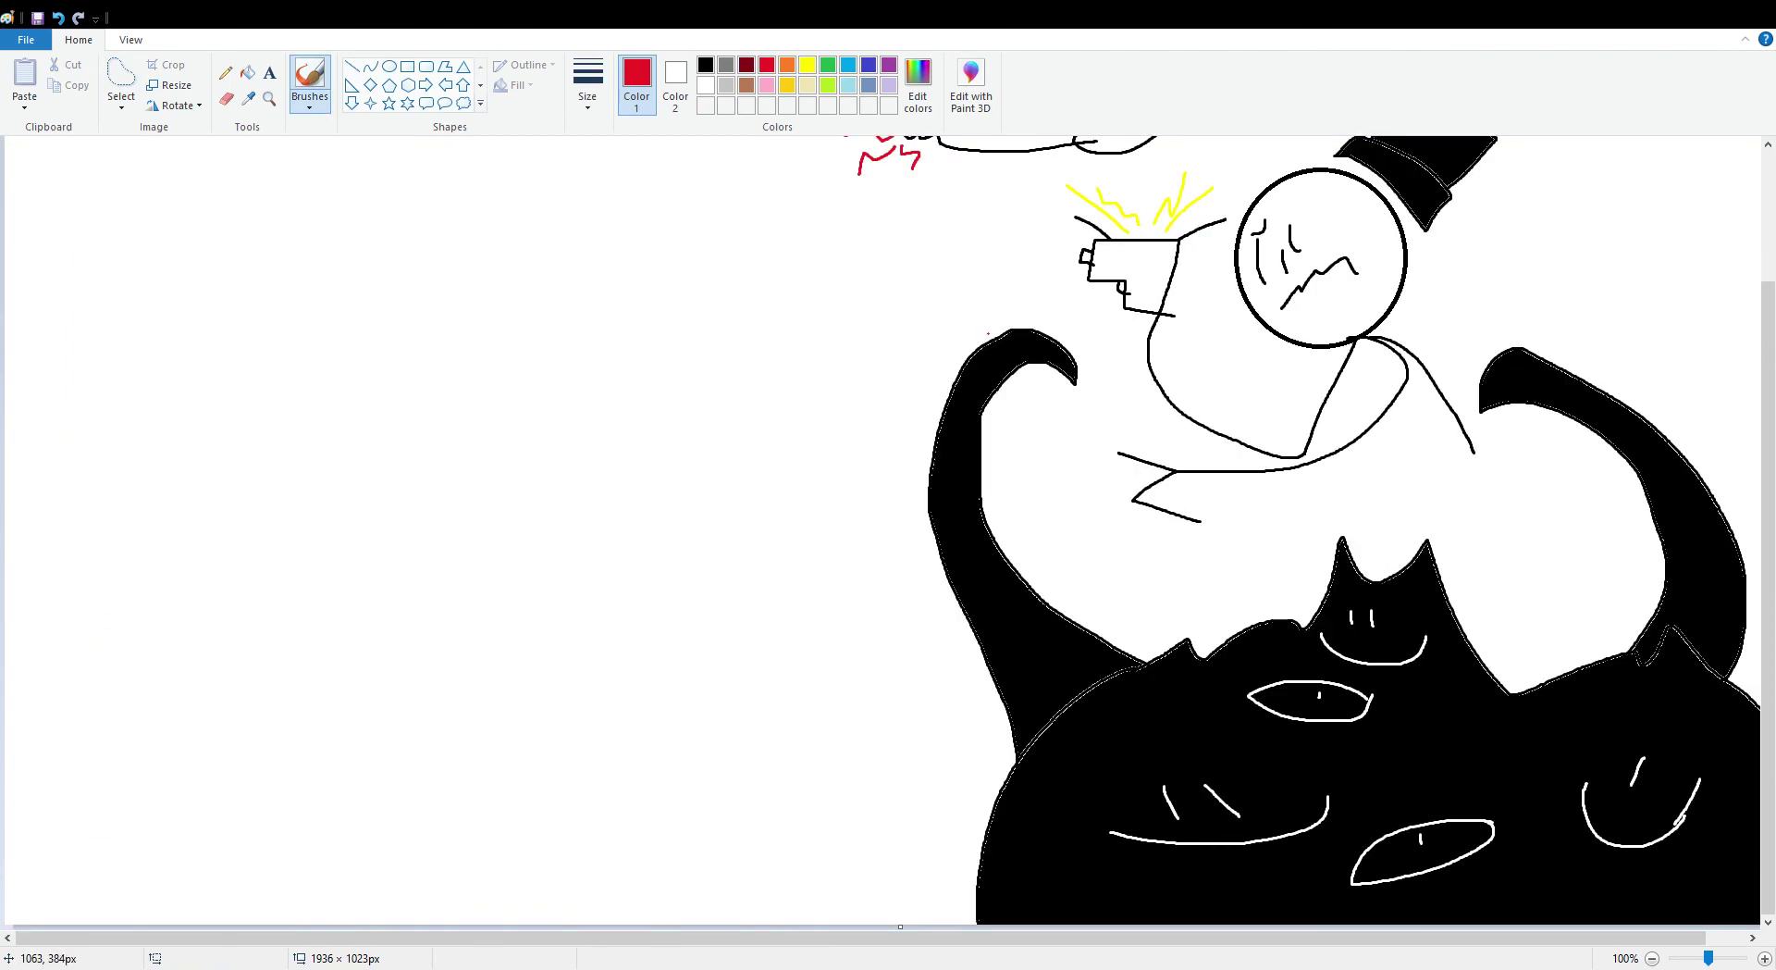
scroll(1218, 346, up, 2)
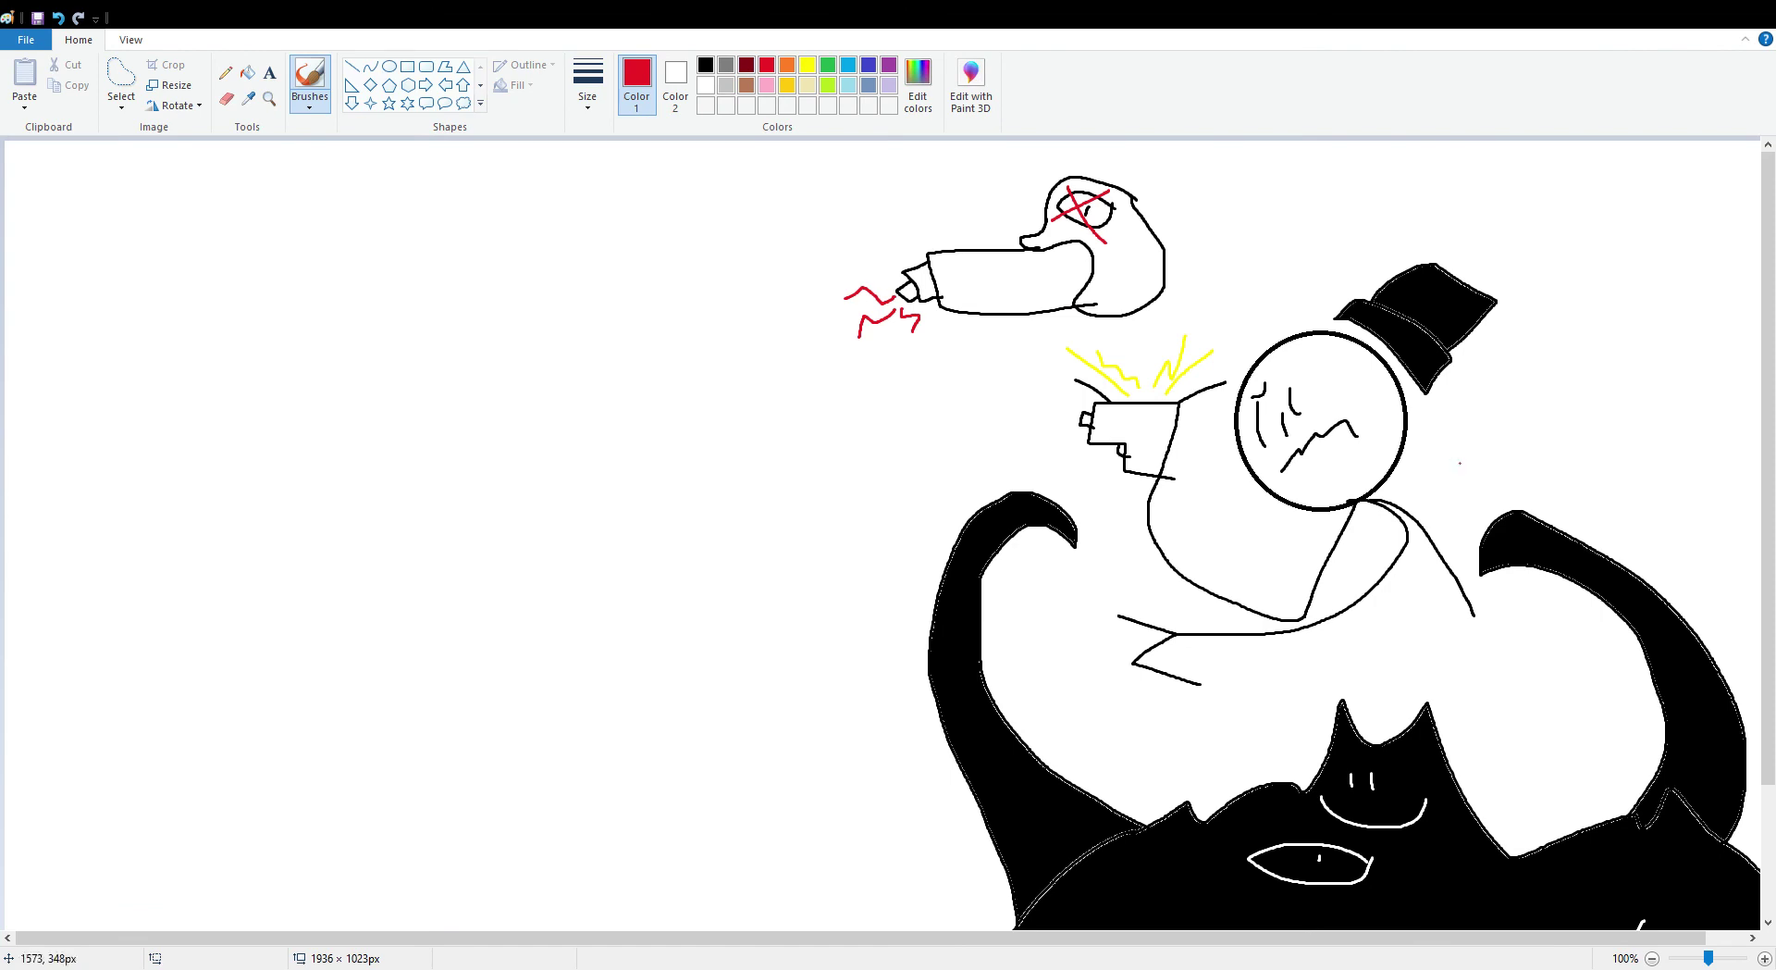
click(706, 64)
scroll(889, 532, down, 2)
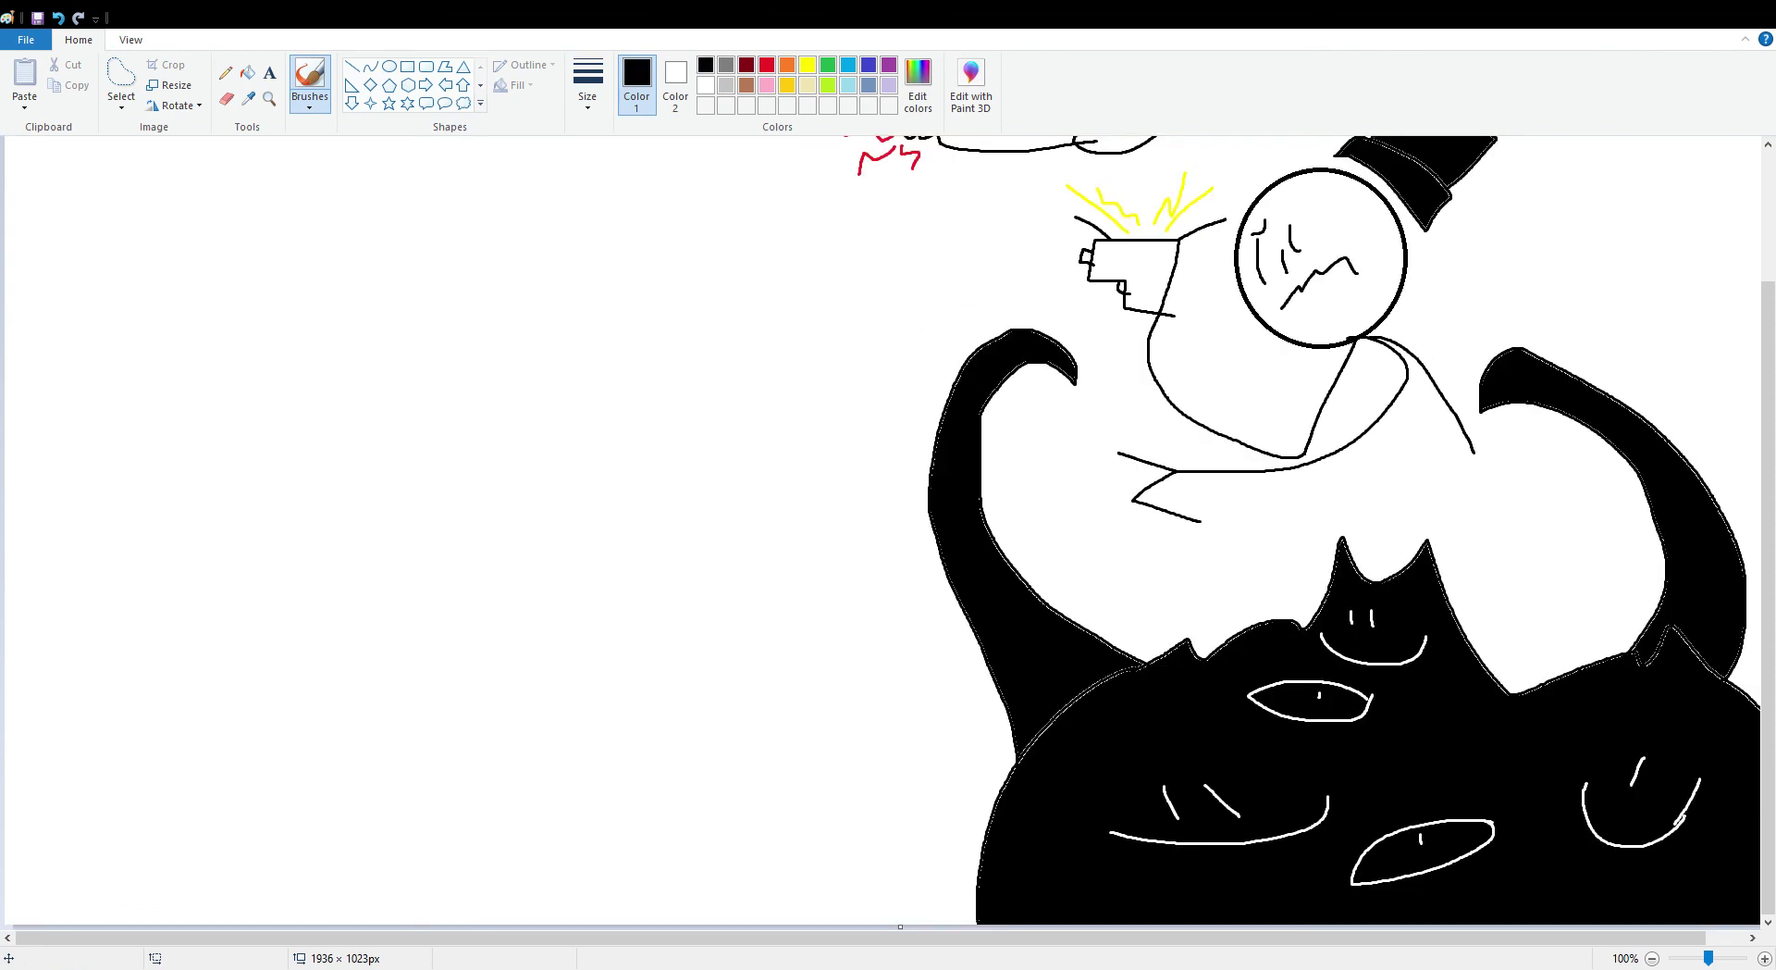
scroll(888, 532, up, 2)
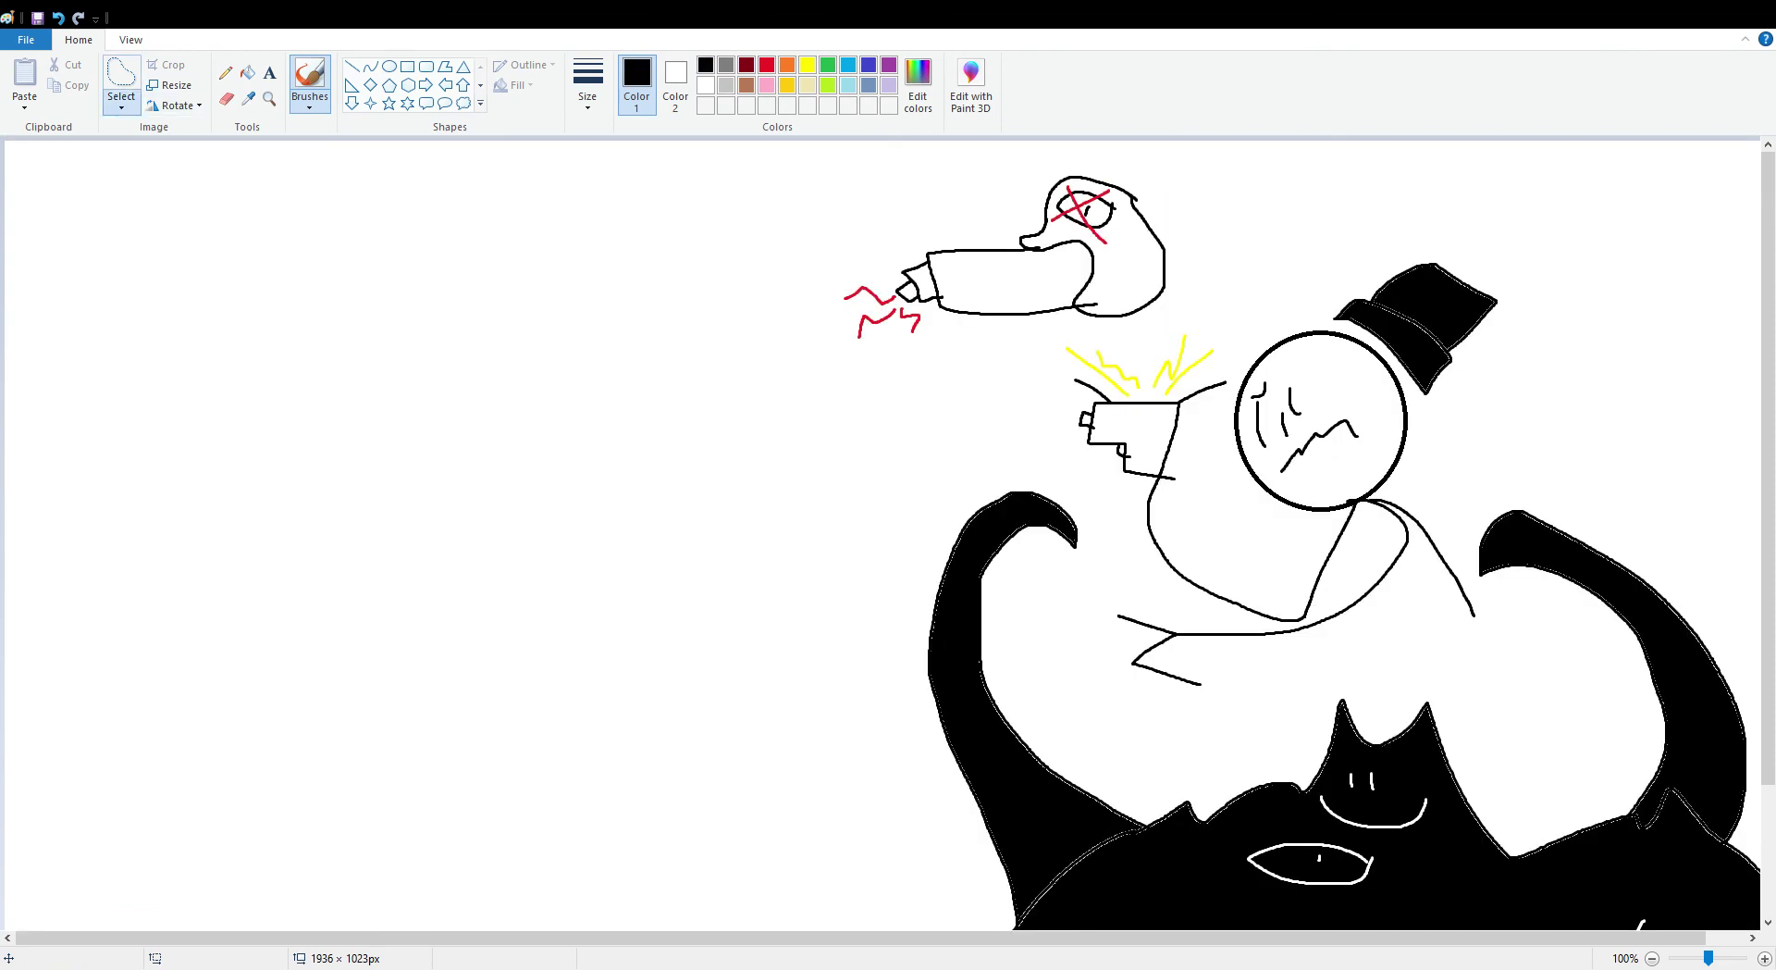
- Clear the remaining drawing by stretching a rectangular selection of blank canvas over it, and return to the brush
click(121, 79)
mouse_move(207, 258)
mouse_down()
mouse_move(817, 793)
mouse_move(831, 853)
mouse_up()
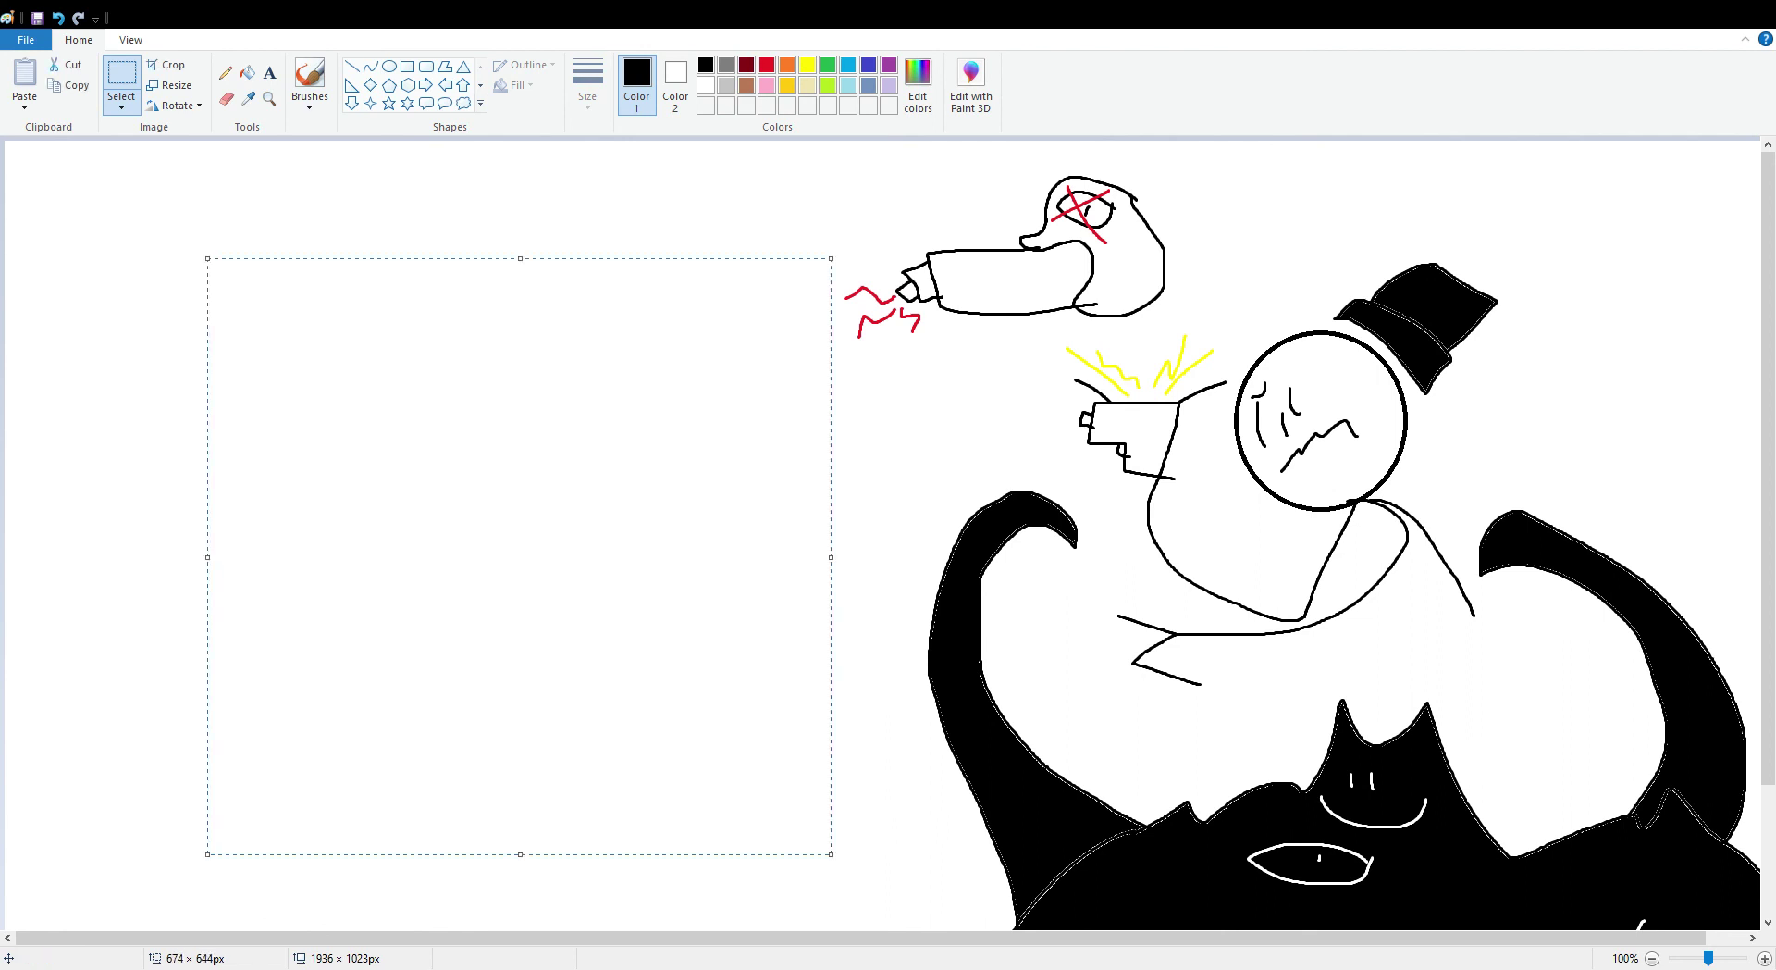
drag(831, 557, 1772, 557)
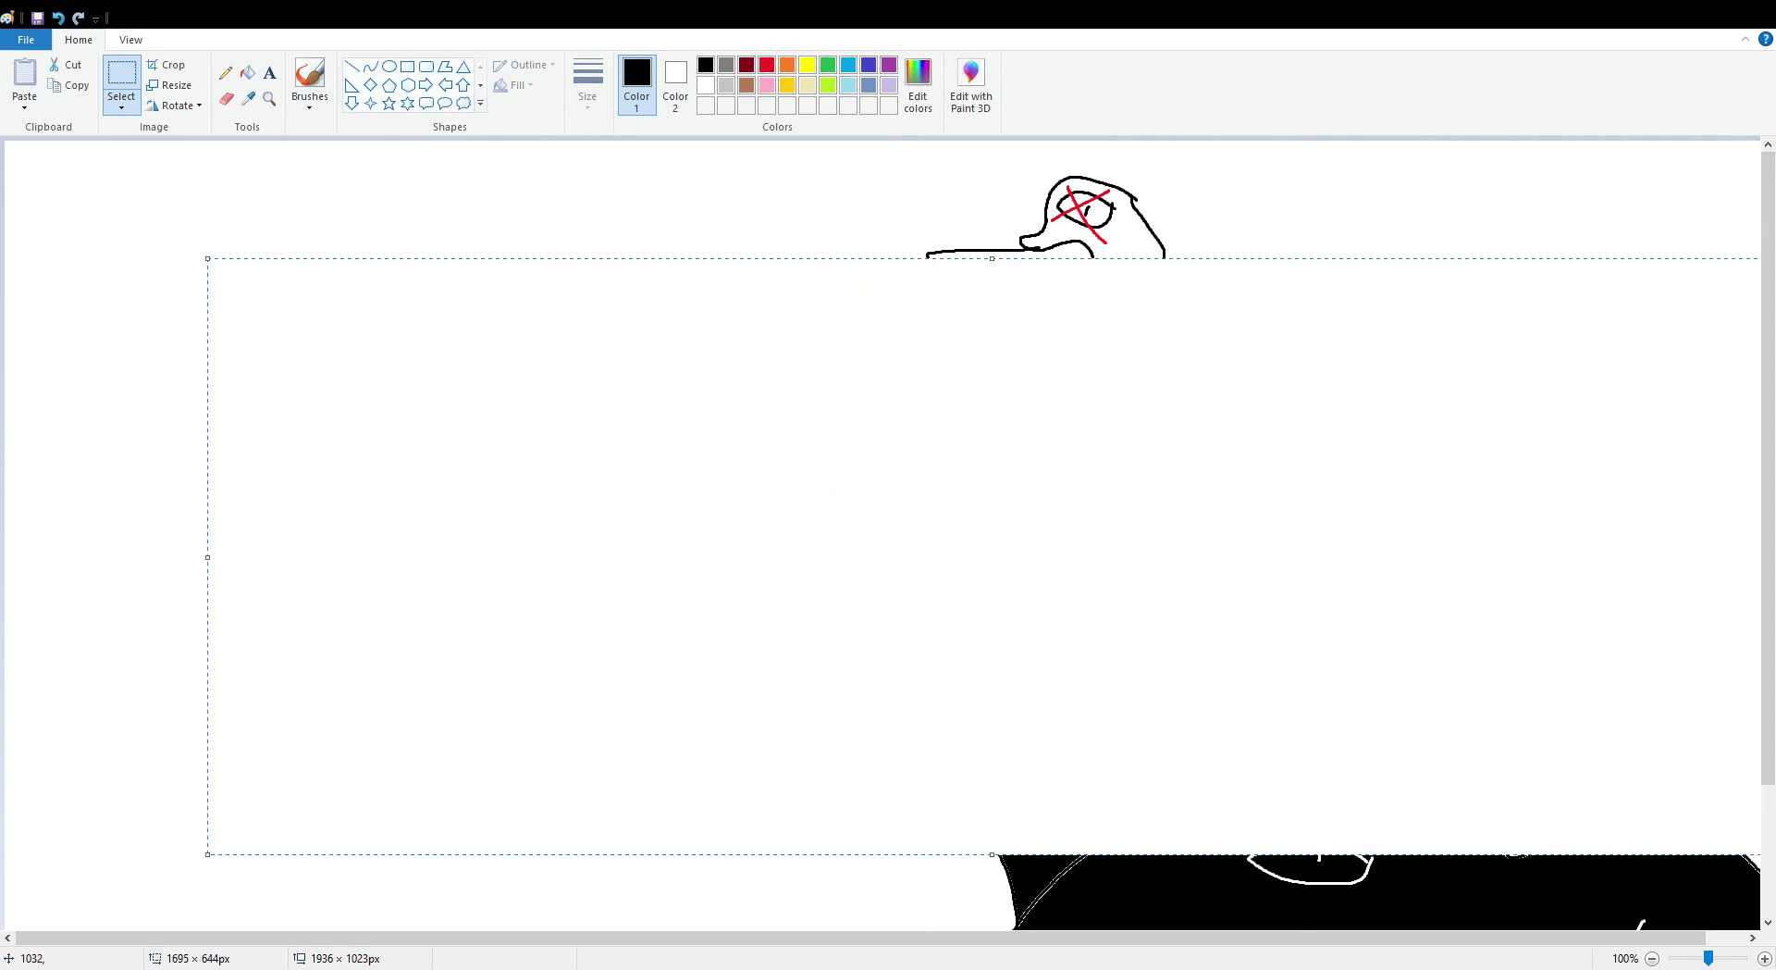
drag(992, 258, 992, 156)
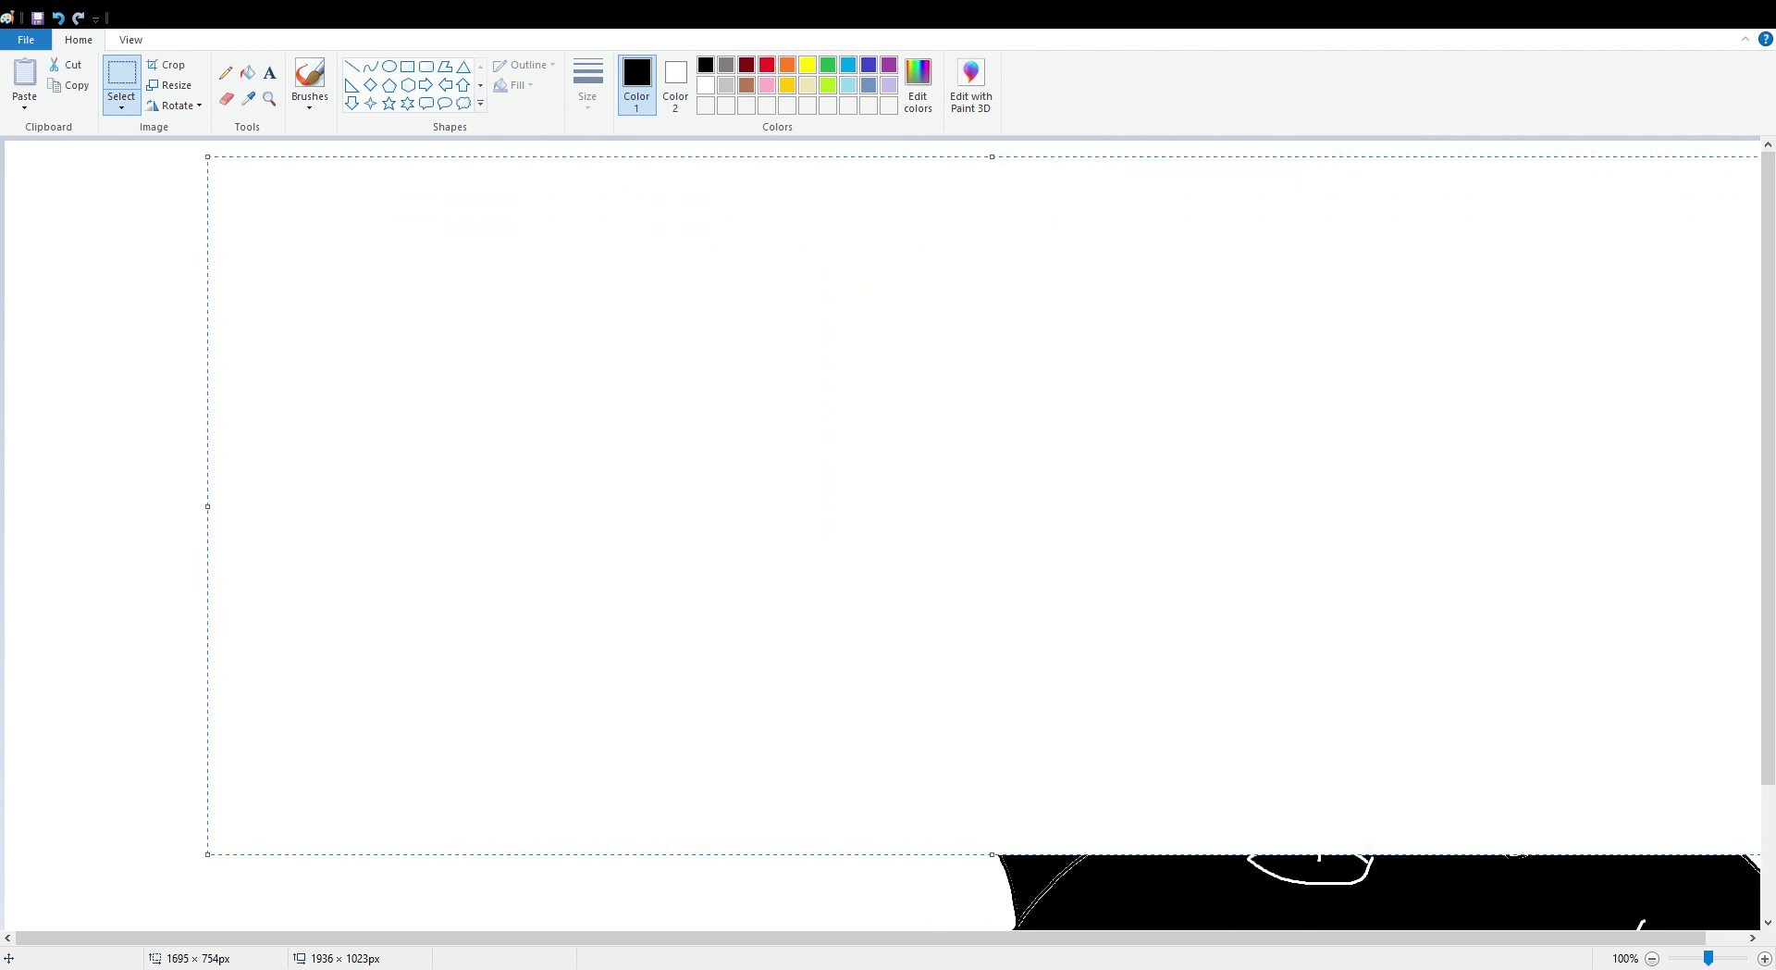
scroll(992, 518, down, 3)
drag(992, 692, 992, 968)
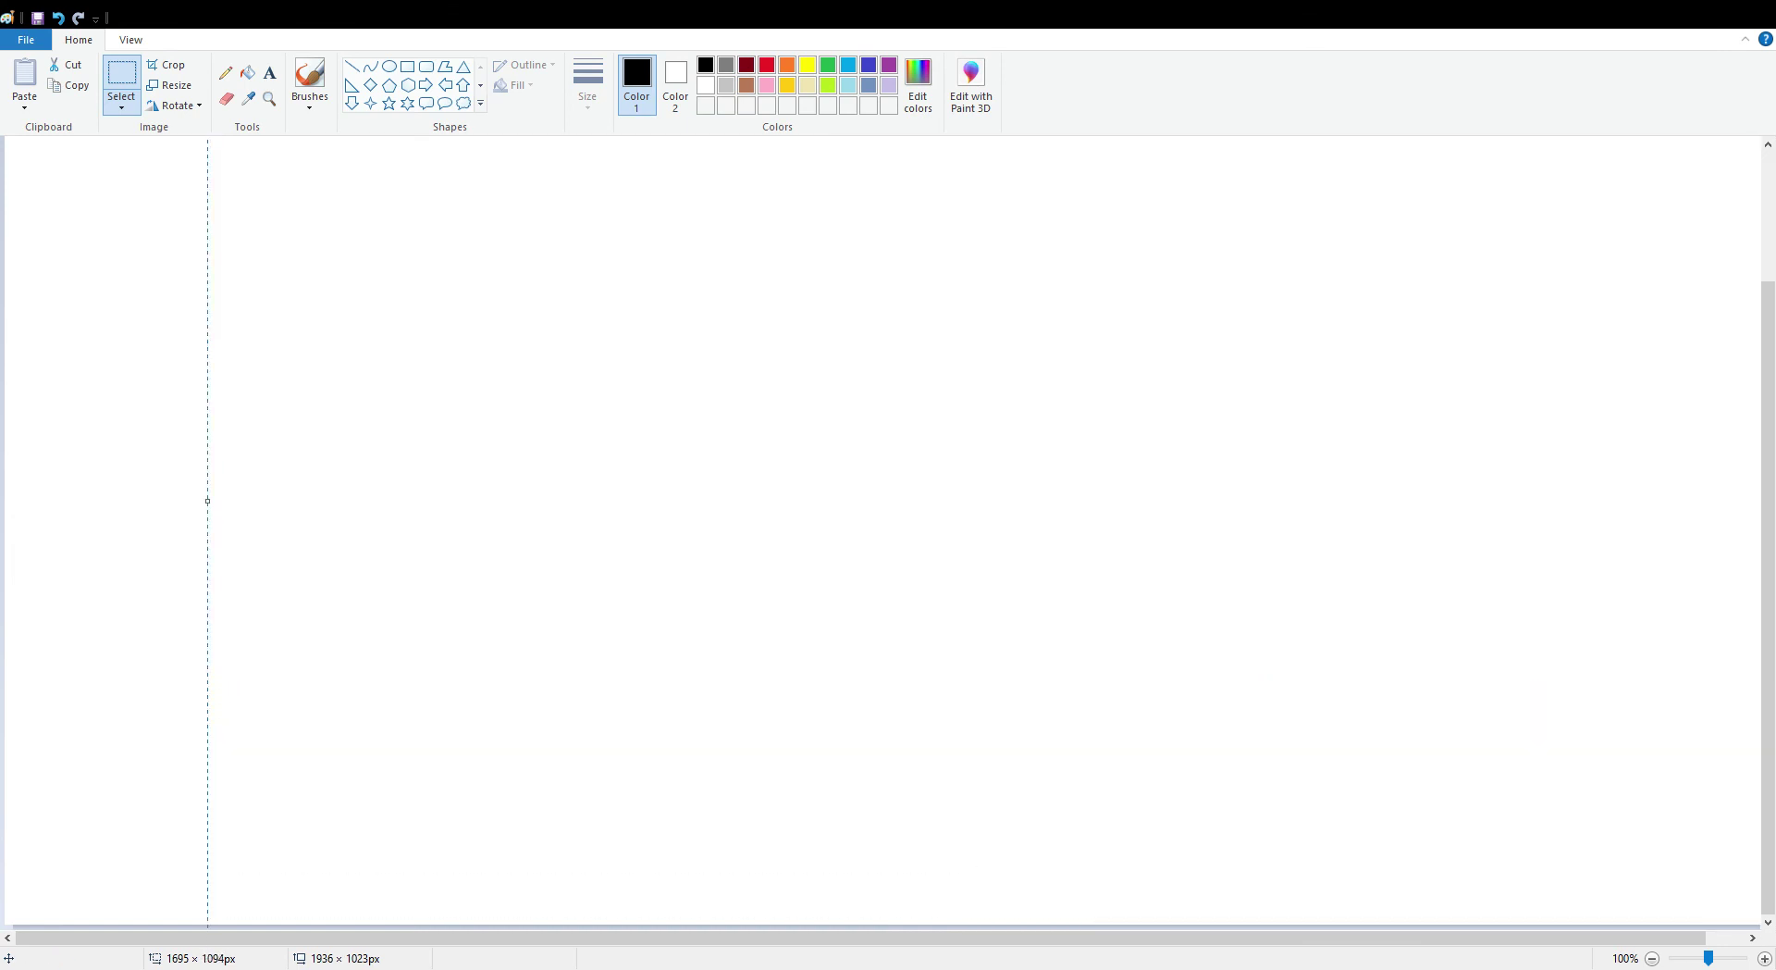
click(310, 78)
scroll(389, 278, up, 3)
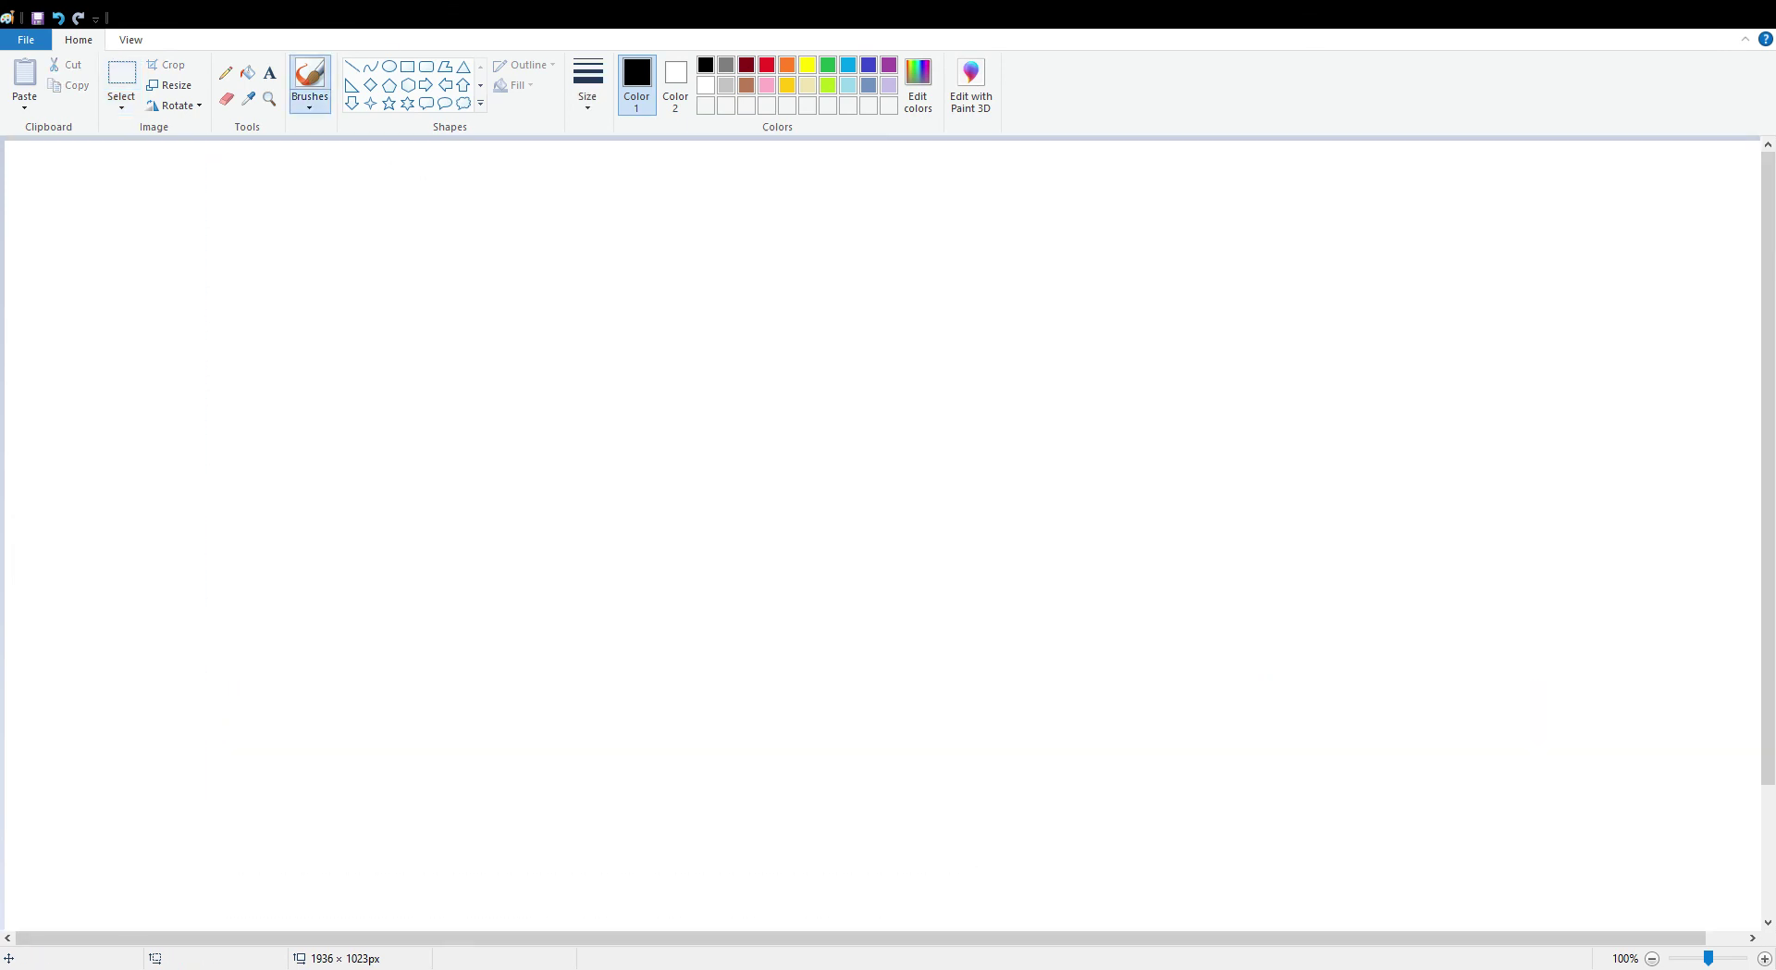
- Draw a large domed monster body with the black brush, ending in fang-like corners and a wavy underside
click(390, 67)
click(310, 76)
click(767, 65)
click(706, 65)
mouse_move(584, 200)
mouse_down()
mouse_move(580, 444)
mouse_move(611, 460)
mouse_move(570, 524)
mouse_move(814, 461)
mouse_move(930, 488)
mouse_move(926, 529)
mouse_move(938, 418)
mouse_move(913, 415)
mouse_move(964, 357)
mouse_move(802, 182)
mouse_move(615, 192)
mouse_up()
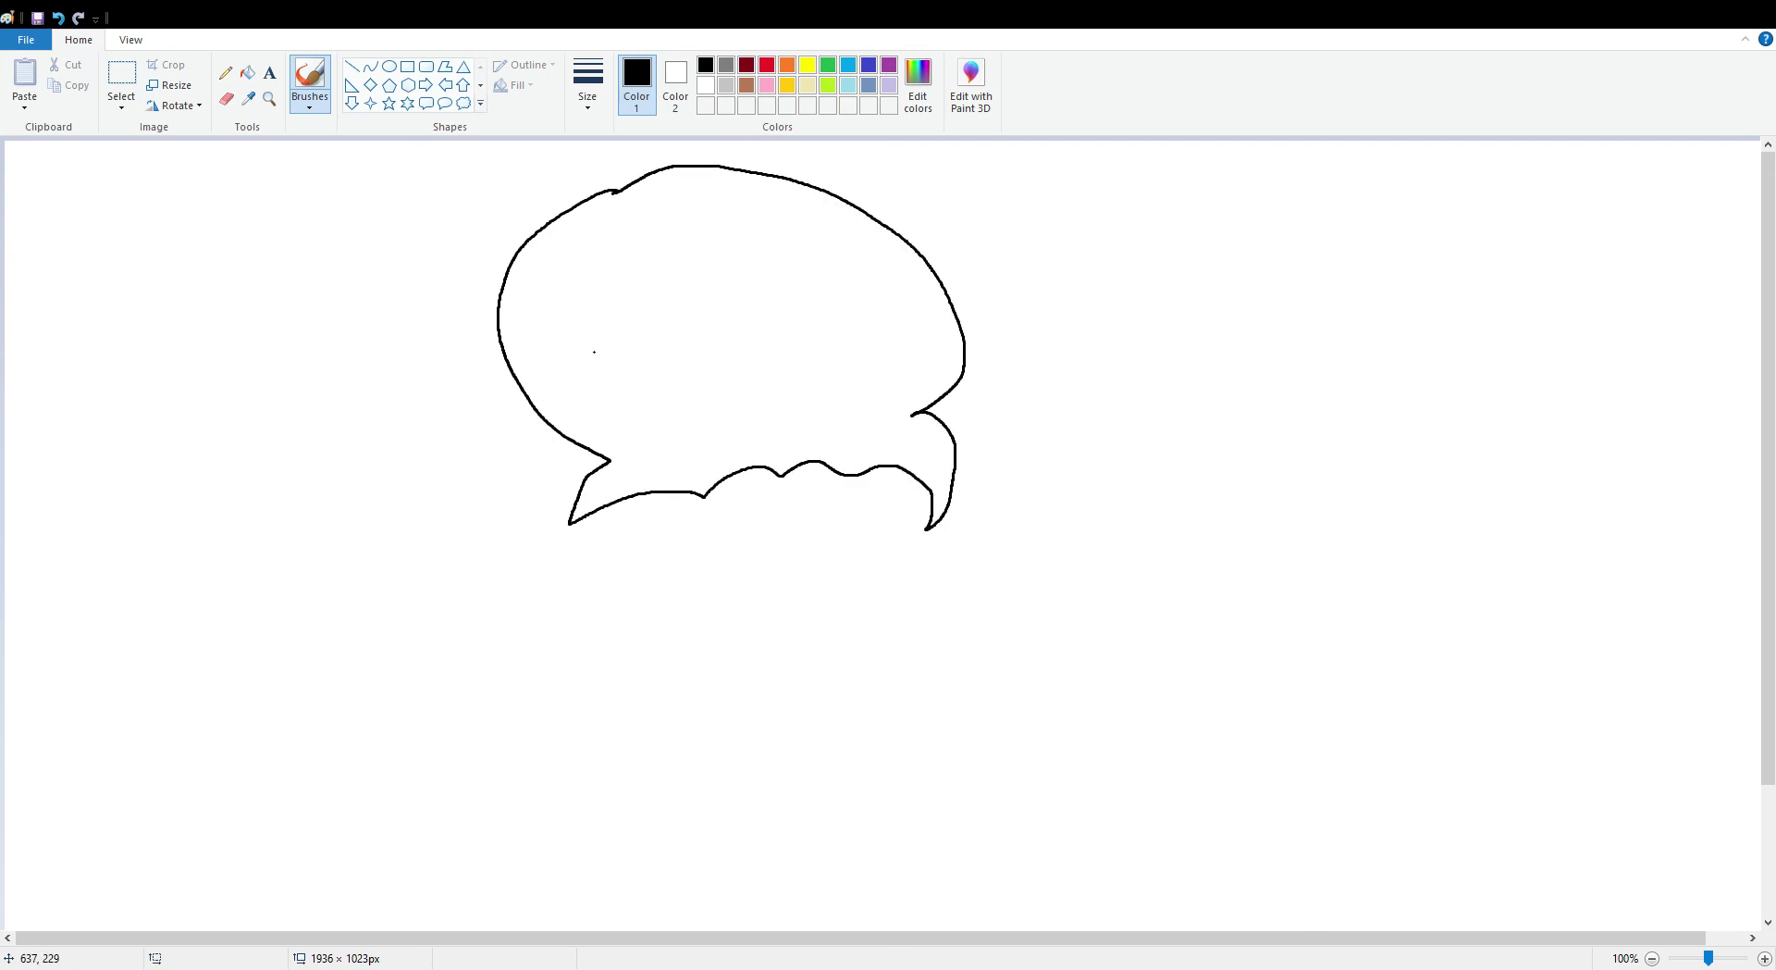
- Draw two long, sharply pointed spider legs, one from each side of the monster's body
scroll(578, 305, down, 3)
mouse_move(565, 272)
mouse_down()
mouse_move(221, 647)
mouse_move(321, 537)
mouse_move(474, 290)
mouse_move(614, 295)
mouse_up()
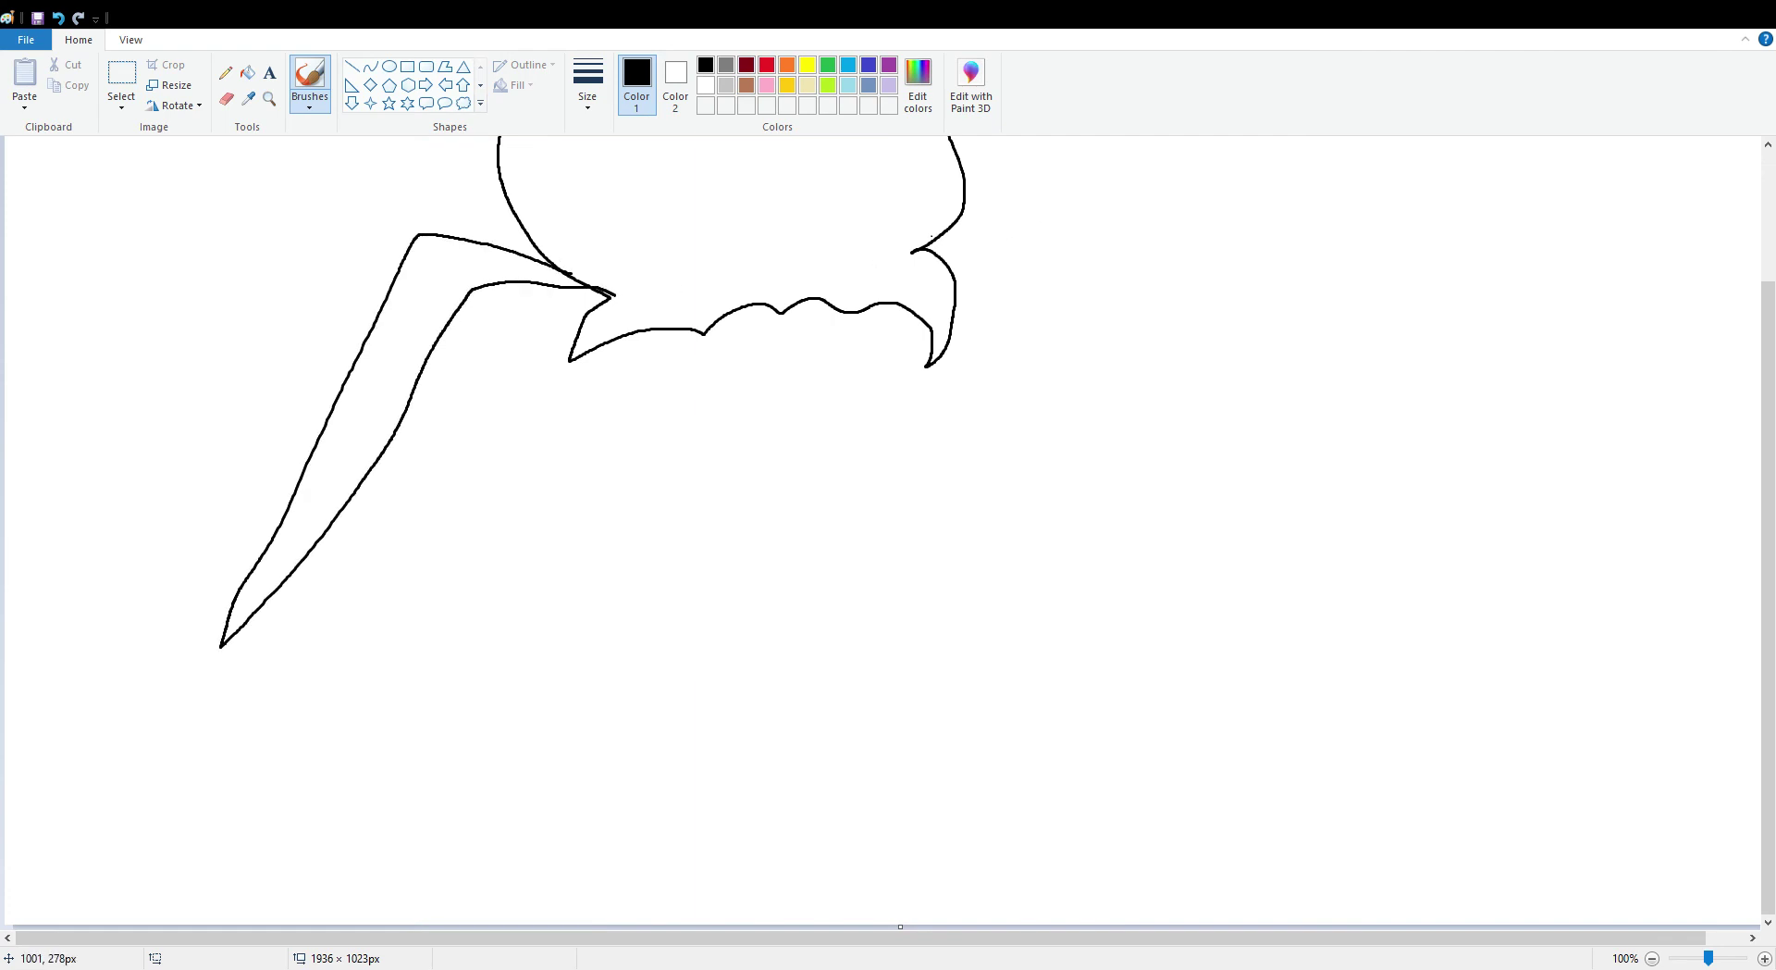
mouse_move(930, 233)
mouse_down()
mouse_move(1089, 220)
mouse_move(1244, 599)
mouse_move(1245, 743)
mouse_move(1056, 355)
mouse_move(978, 234)
mouse_move(937, 263)
mouse_up()
scroll(937, 264, up, 3)
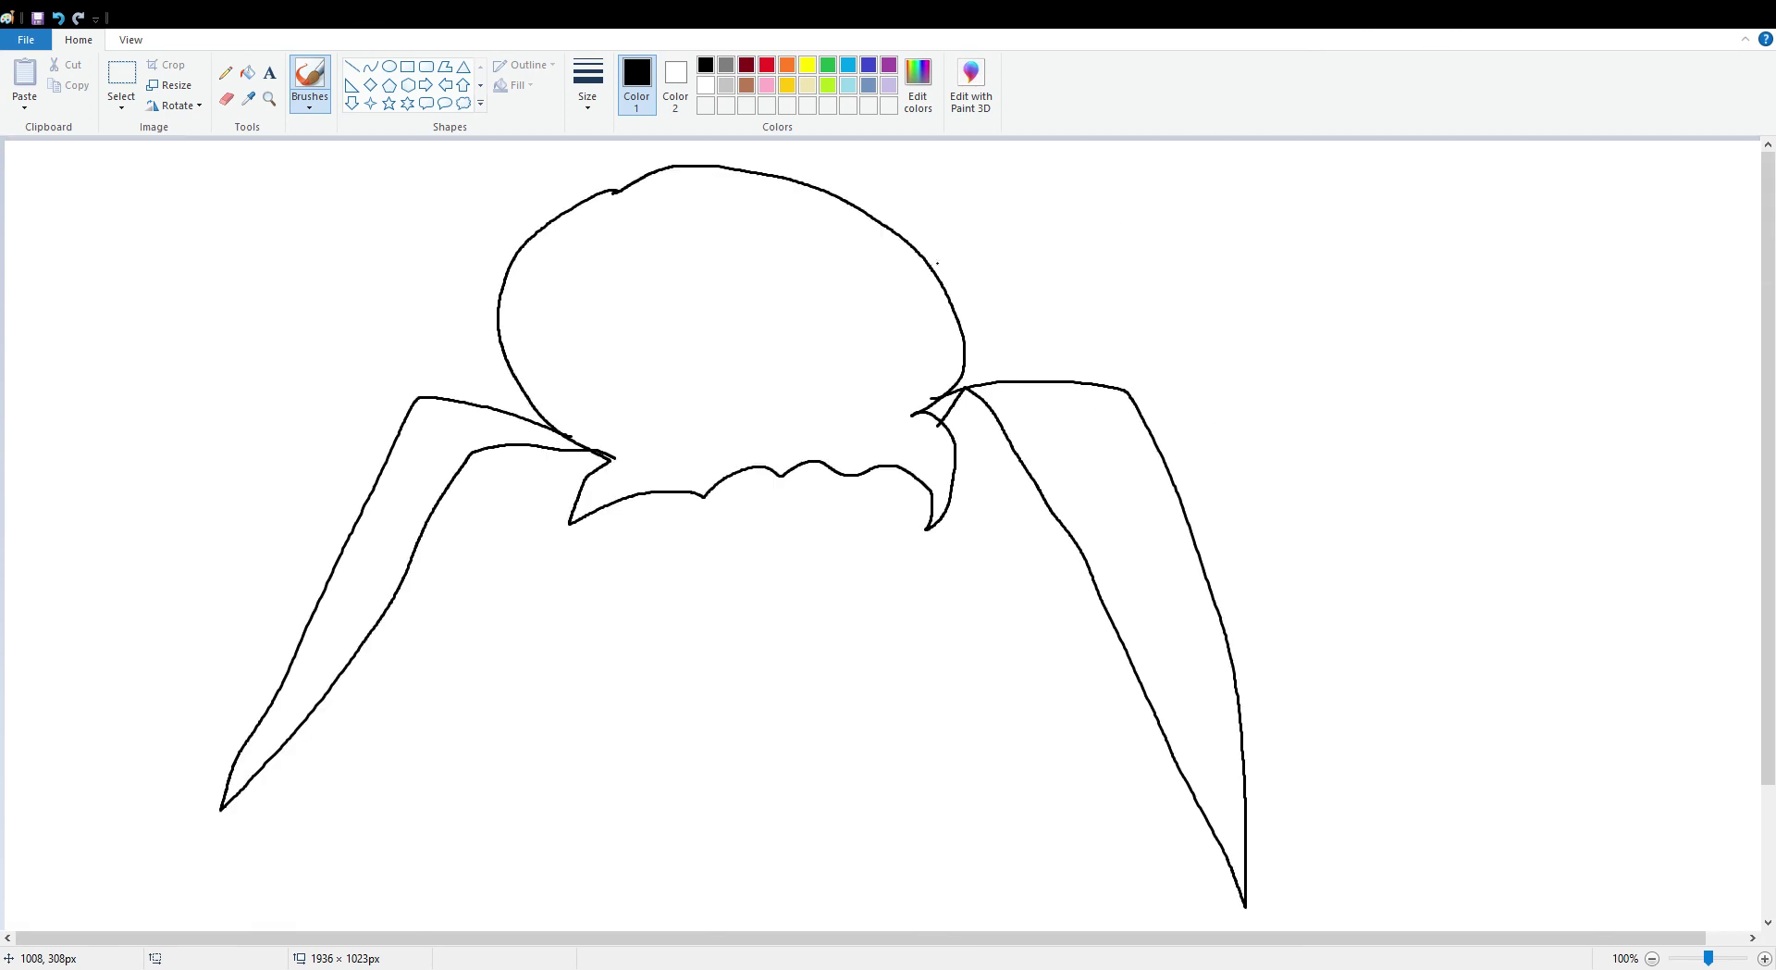
- Give the spider monster an oval eye with a pupil dot and curved fangs below its wavy underside
mouse_move(797, 393)
mouse_down()
mouse_move(721, 443)
mouse_move(827, 425)
mouse_move(798, 392)
mouse_up()
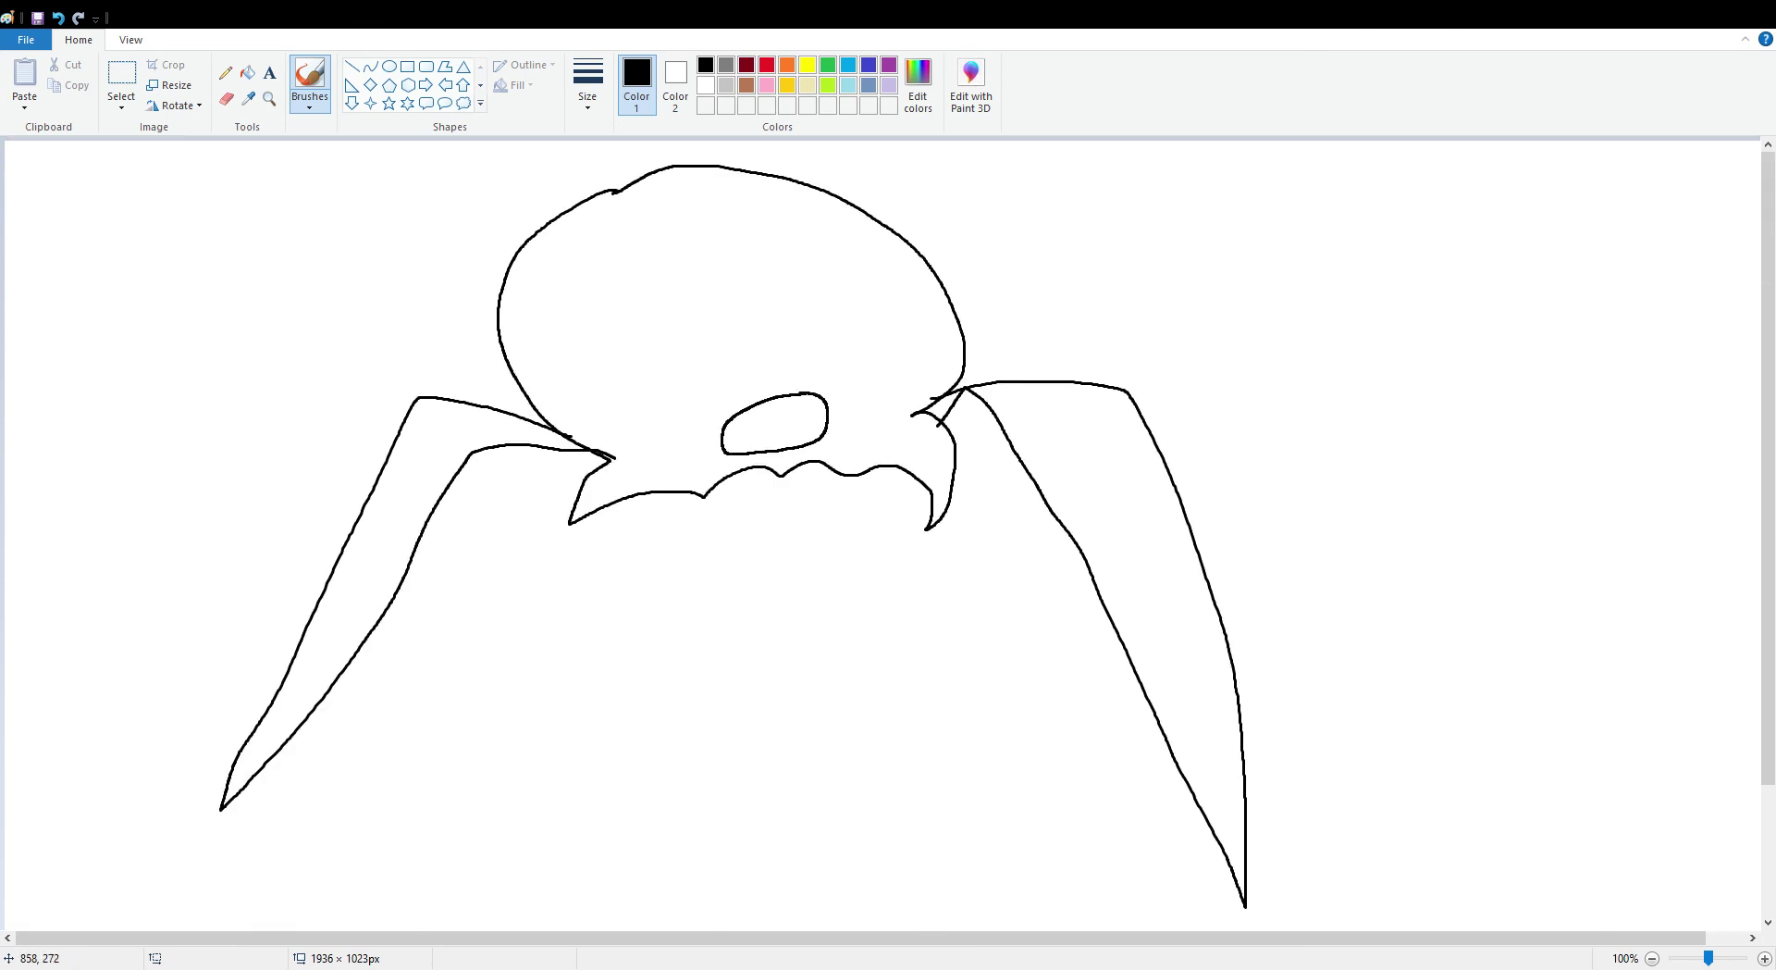
scroll(726, 455, down, 3)
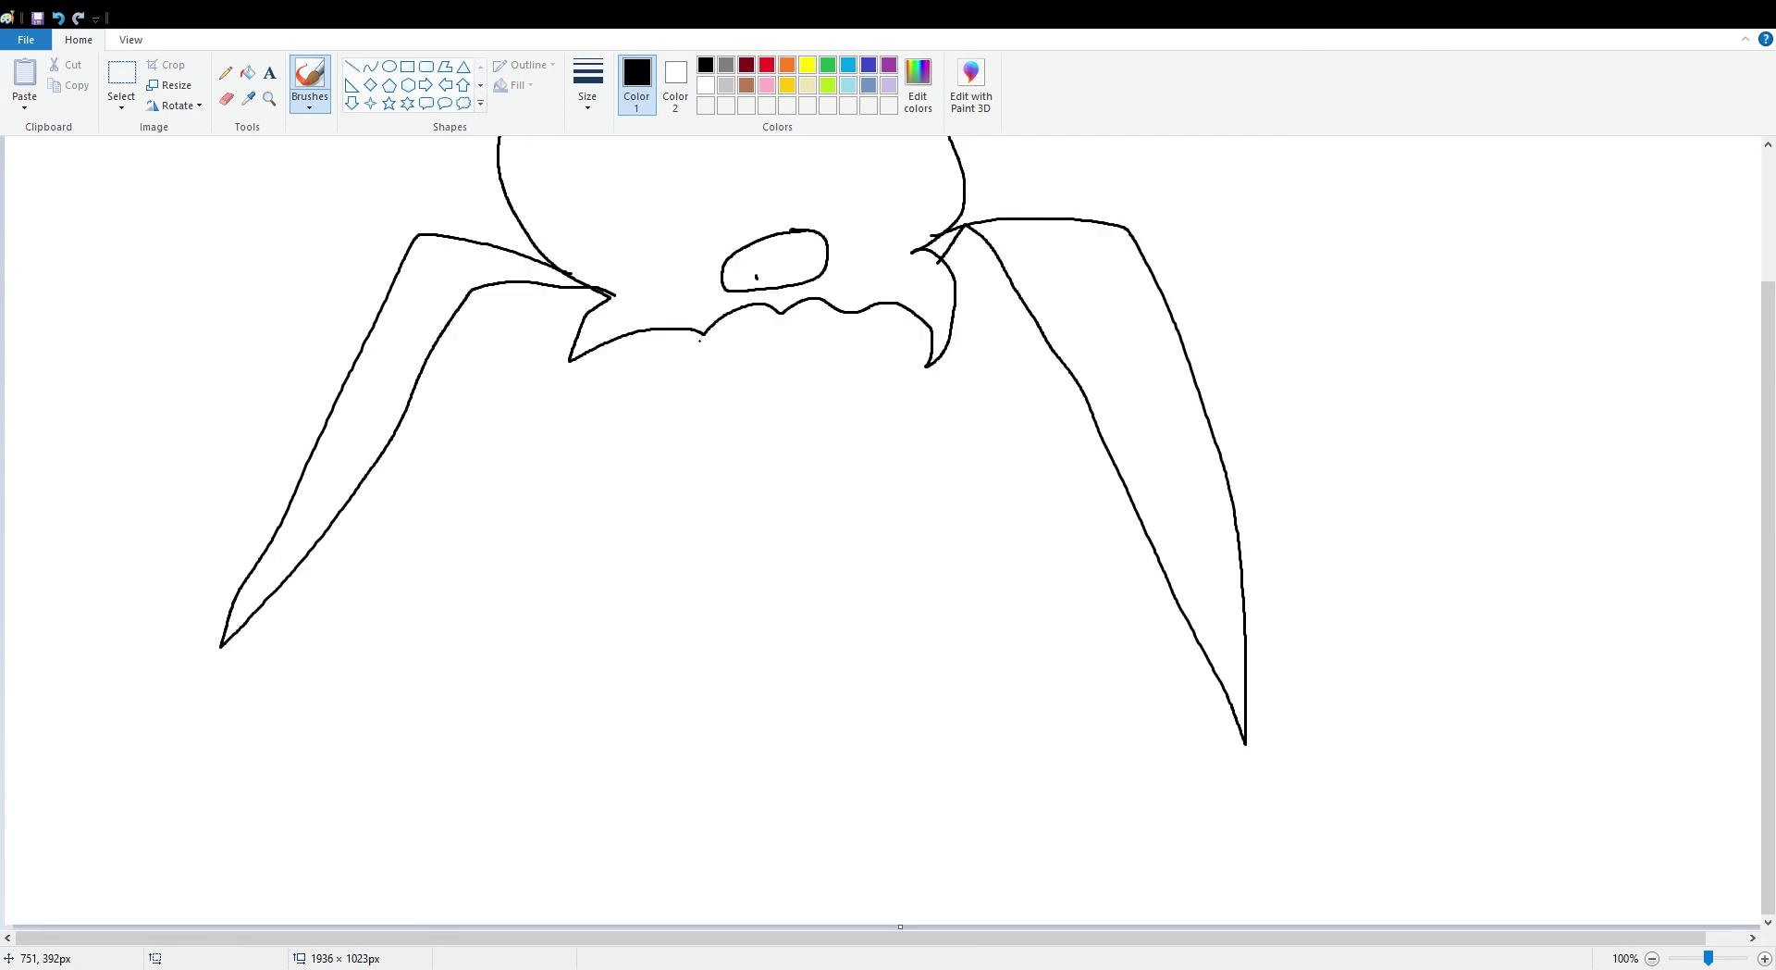
mouse_move(682, 330)
mouse_down()
mouse_move(708, 434)
mouse_move(716, 333)
mouse_up()
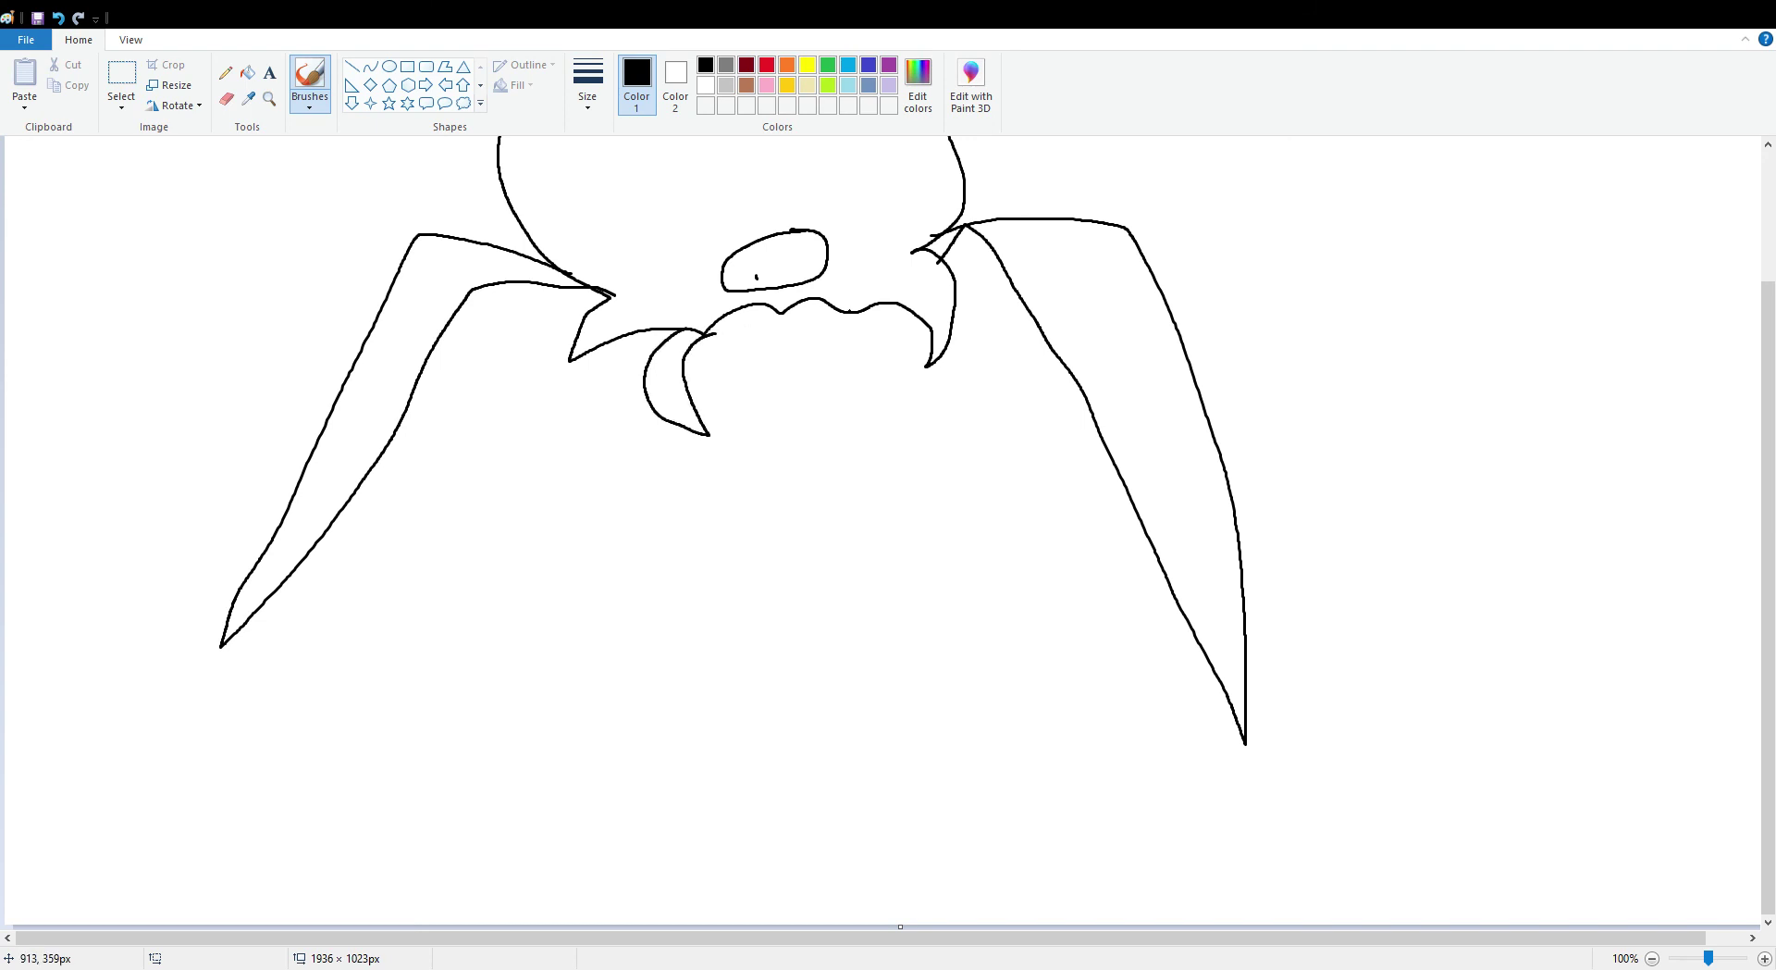
mouse_move(853, 311)
mouse_down()
mouse_move(835, 441)
mouse_move(905, 315)
mouse_up()
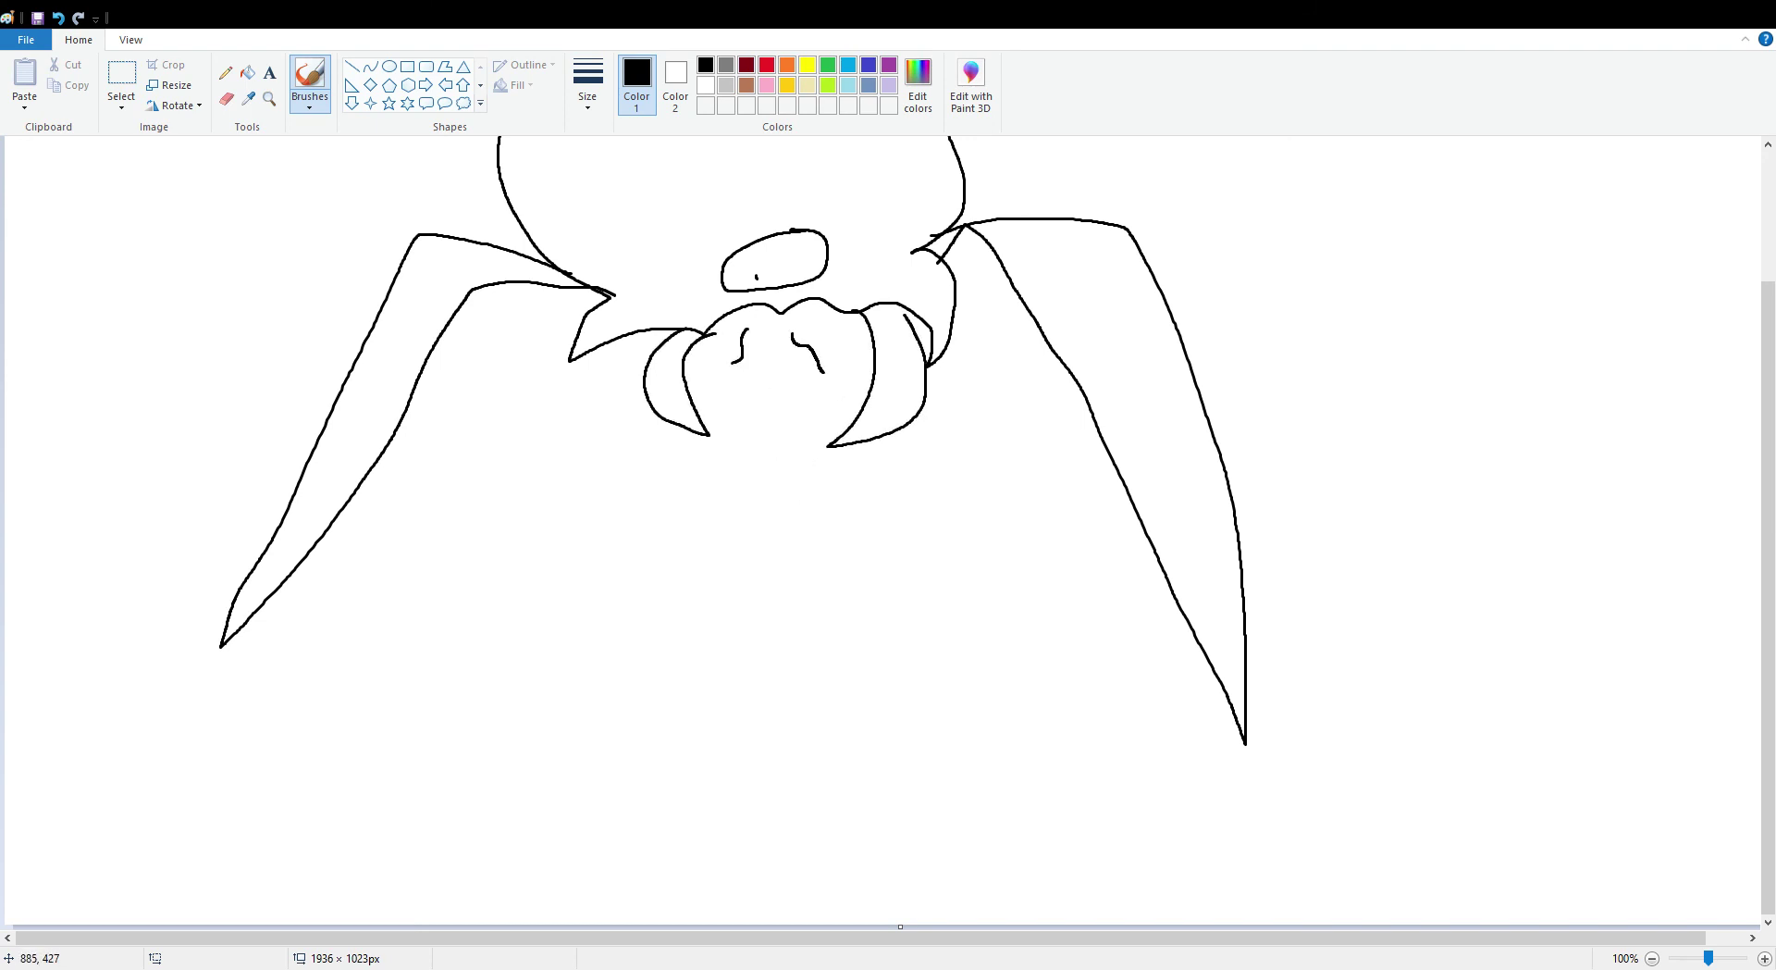
- Draw a frightened stick figure with a tilted top hat beneath the spider's fangs, and fill the hat black
mouse_move(741, 503)
mouse_down()
mouse_move(780, 592)
mouse_move(776, 502)
mouse_up()
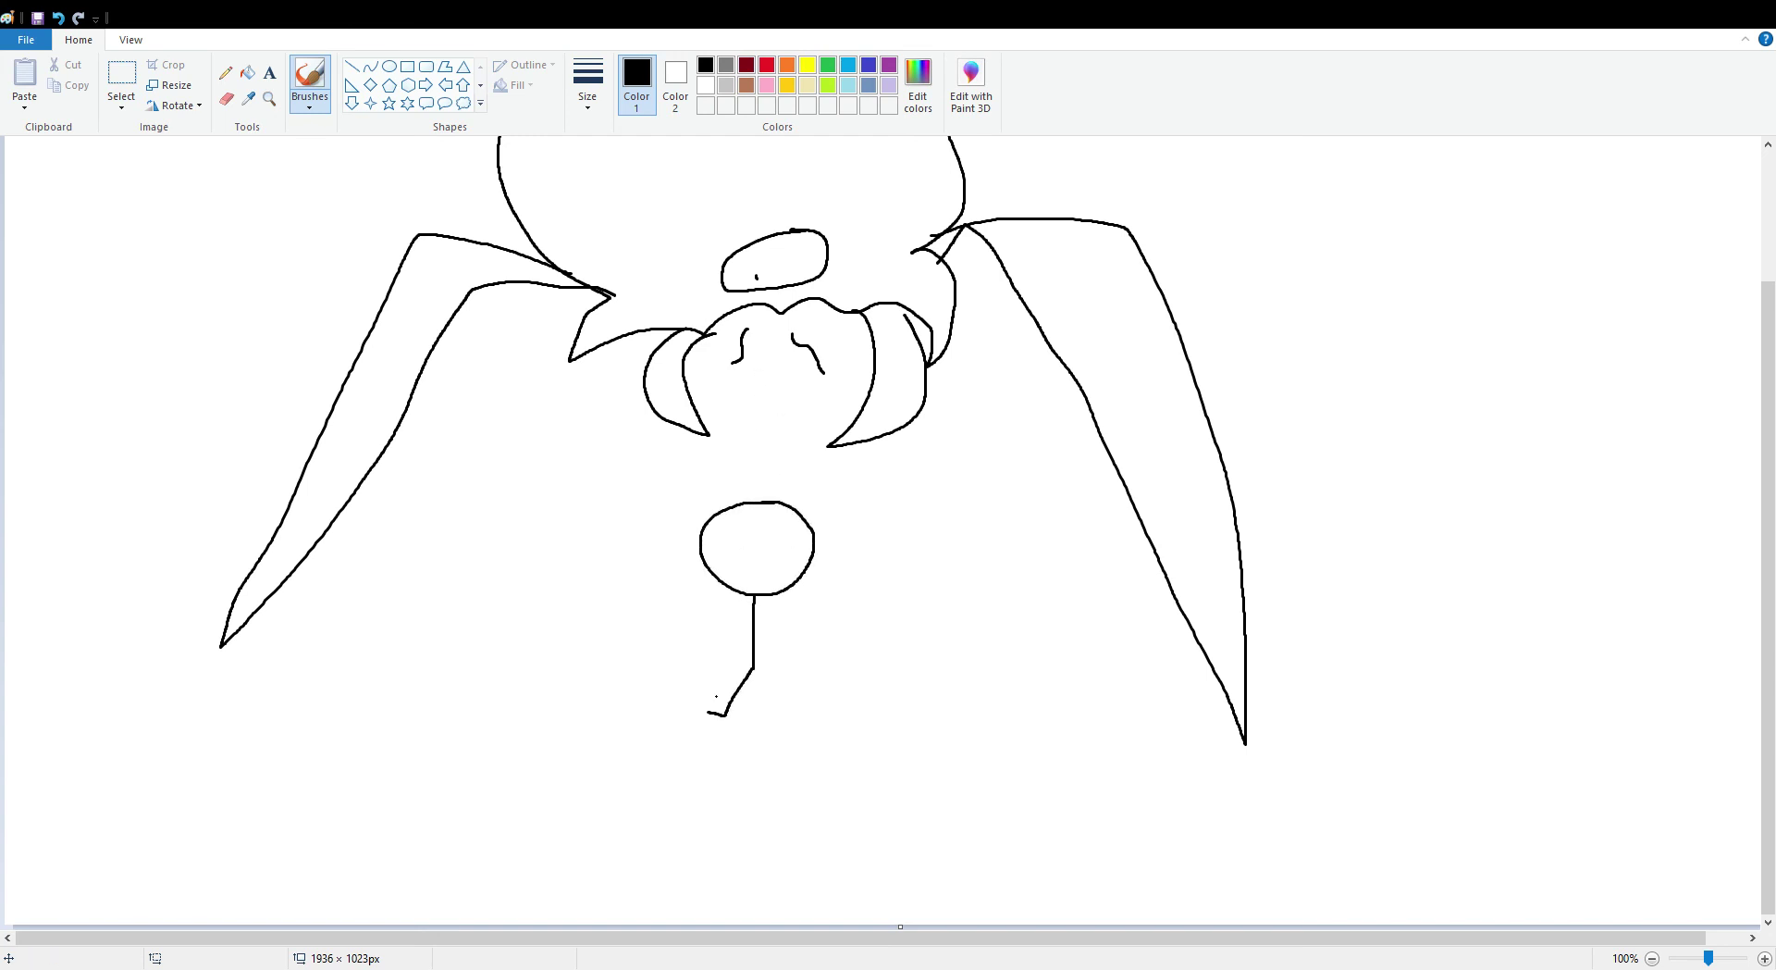
drag(755, 666, 814, 701)
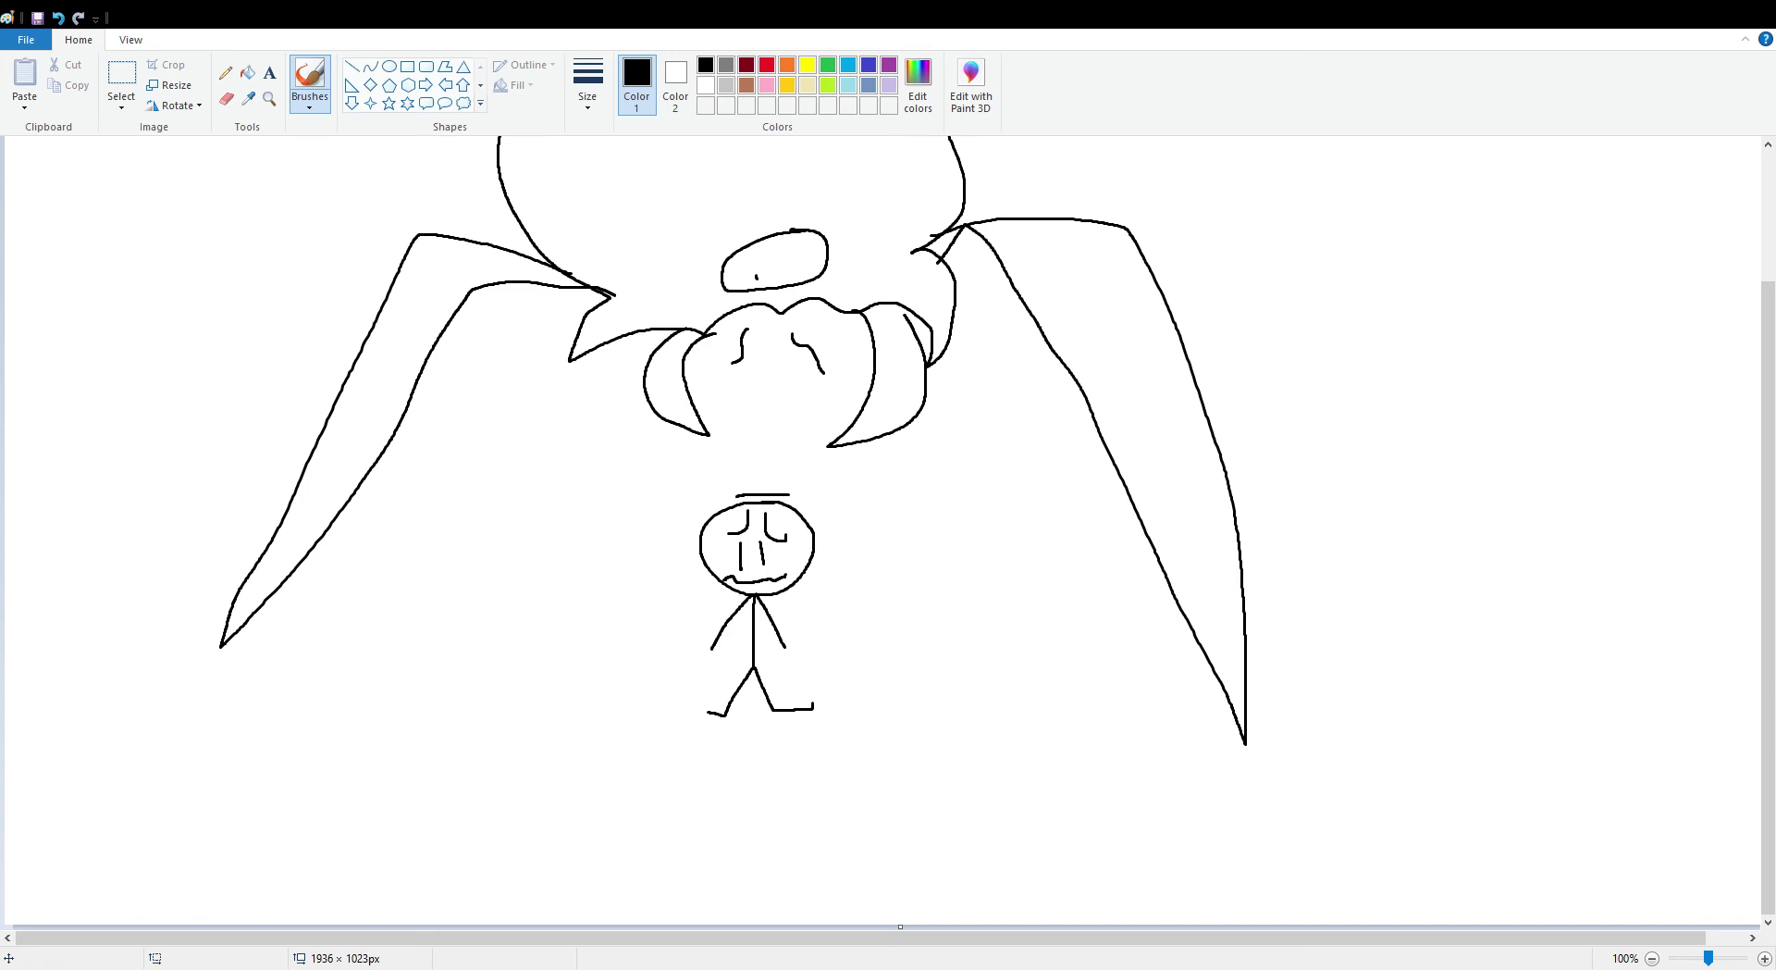
drag(818, 490, 739, 493)
click(248, 72)
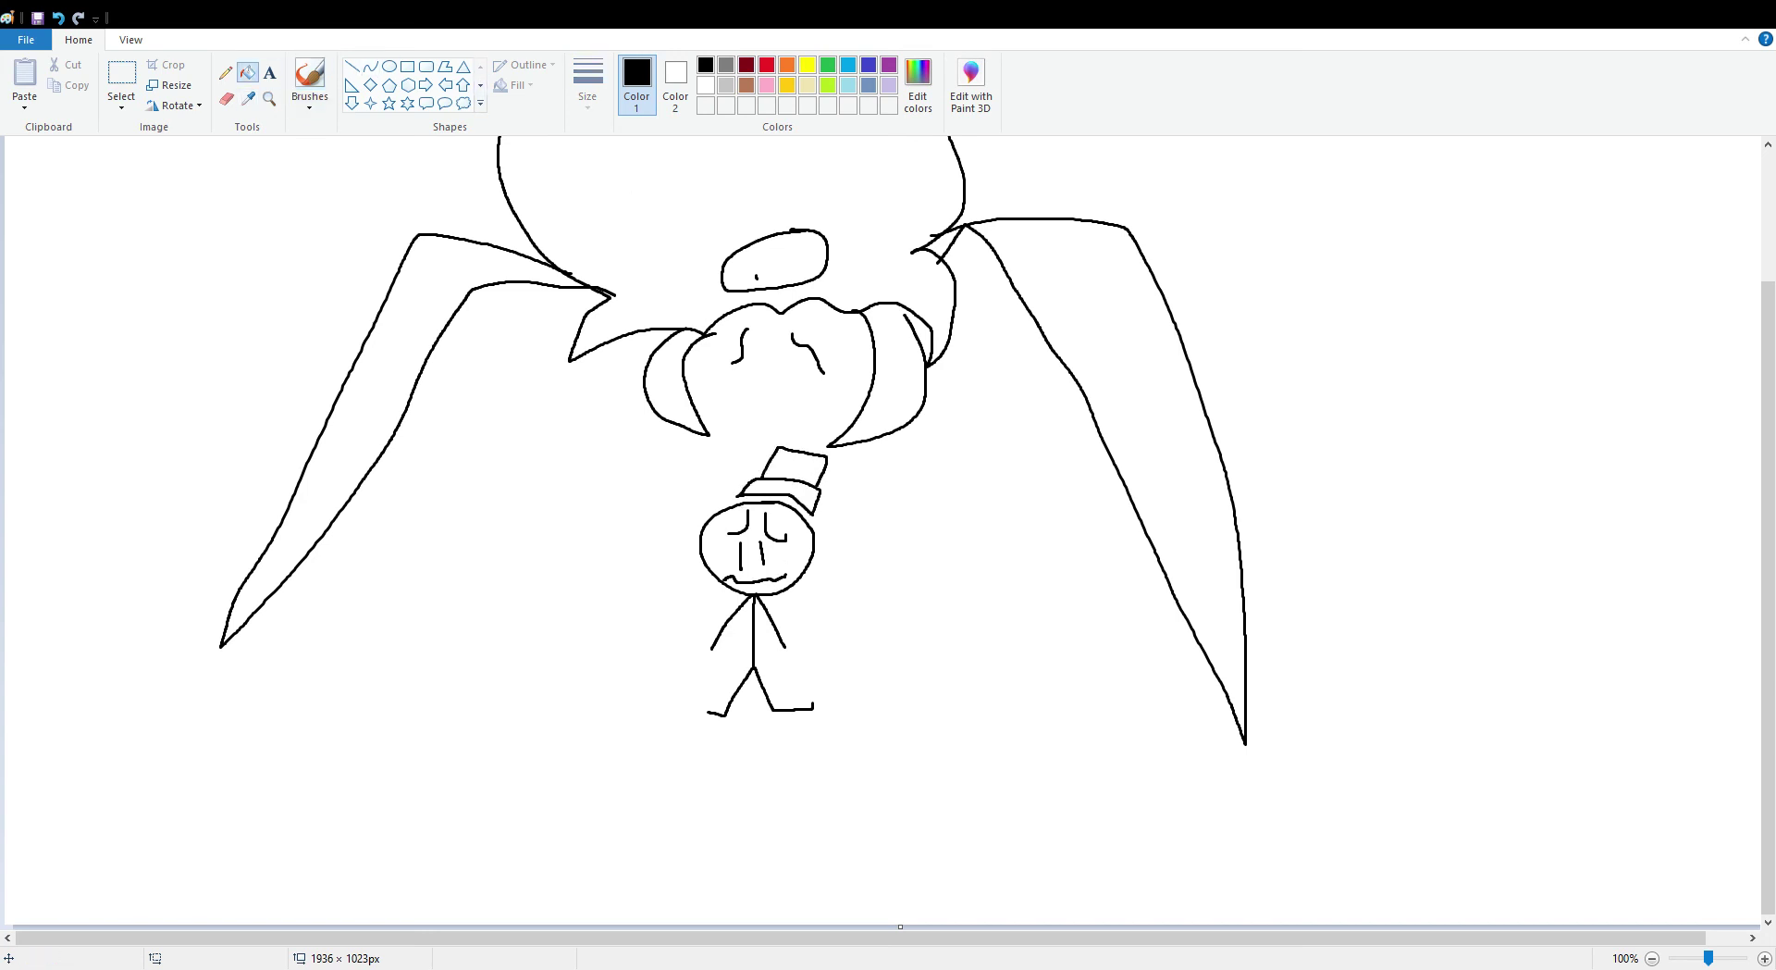
click(780, 495)
click(797, 464)
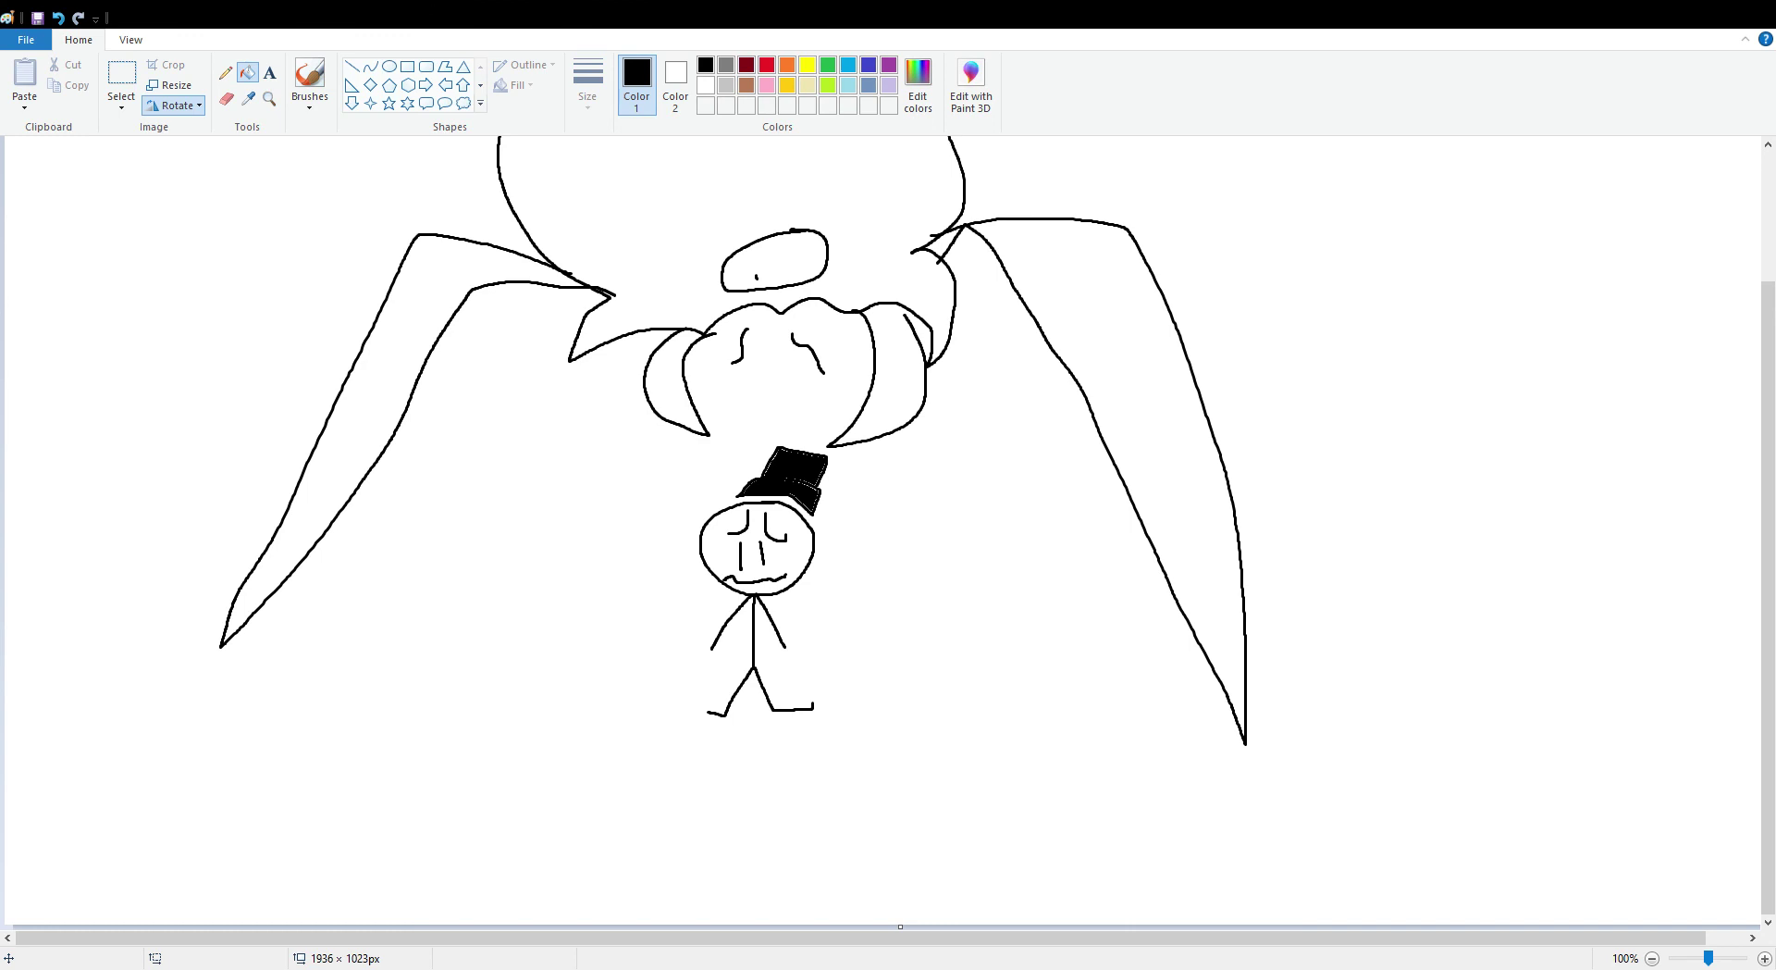
- Enclose the stick figure in a free-form selection and move it slightly down and away from the fangs
click(121, 104)
click(163, 168)
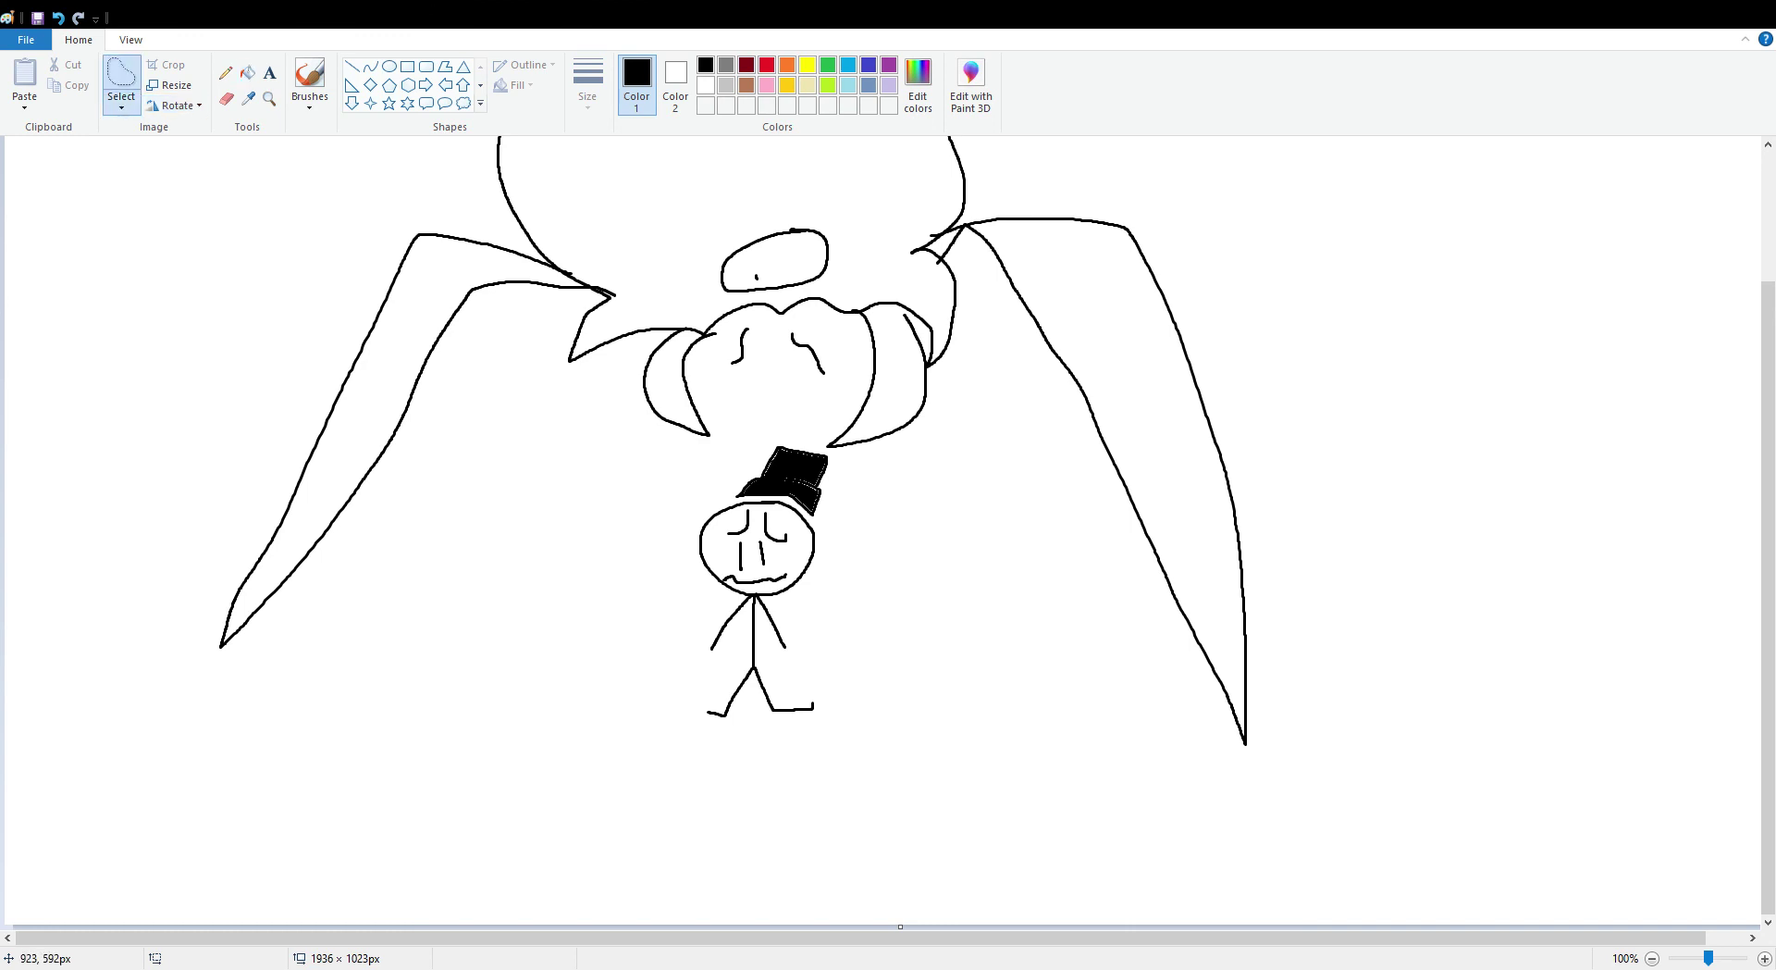
mouse_move(847, 516)
mouse_down()
mouse_move(799, 440)
mouse_move(648, 583)
mouse_move(828, 745)
mouse_move(838, 477)
mouse_up()
drag(787, 597, 770, 628)
scroll(769, 628, up, 3)
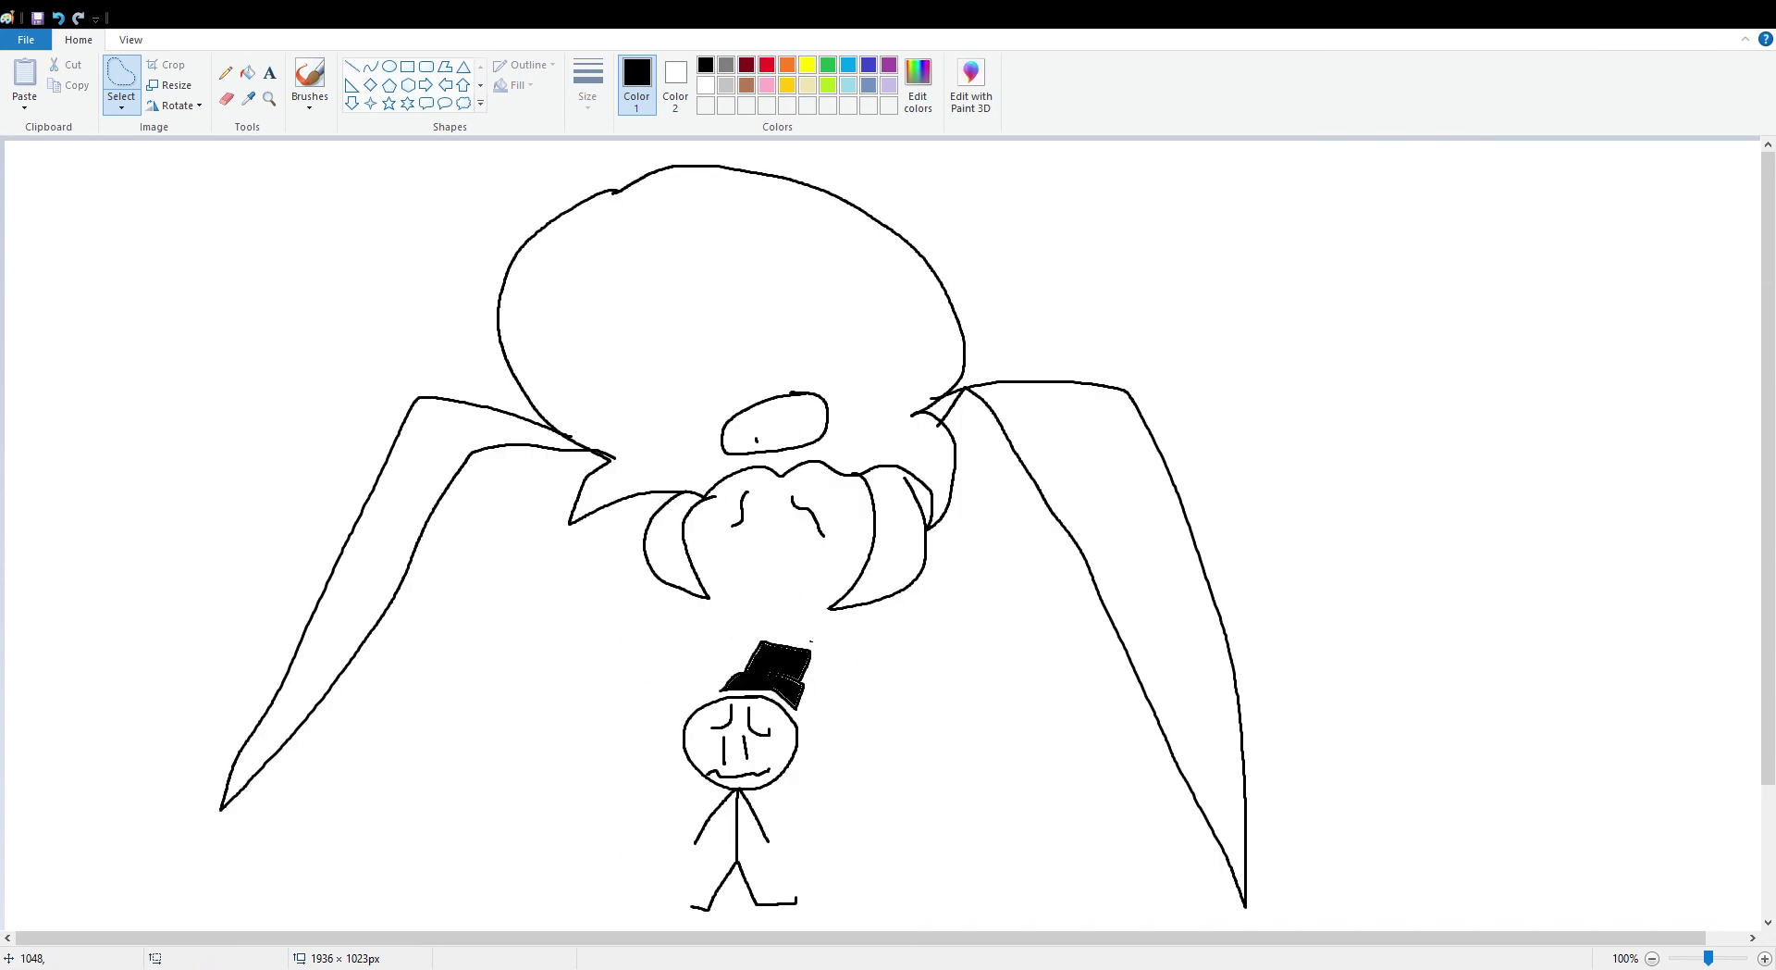
- Enclose the spider monster in a free-form selection and move it off the canvas's left edge, leaving the stick figure behind
mouse_move(1171, 899)
mouse_down()
mouse_move(863, 641)
mouse_move(666, 654)
mouse_move(211, 867)
mouse_move(132, 737)
mouse_move(497, 161)
mouse_move(1388, 930)
mouse_up()
drag(1235, 907, 1173, 899)
mouse_move(1093, 711)
mouse_down()
mouse_move(1067, 682)
mouse_move(678, 581)
mouse_move(5, 599)
mouse_move(8, 488)
mouse_up()
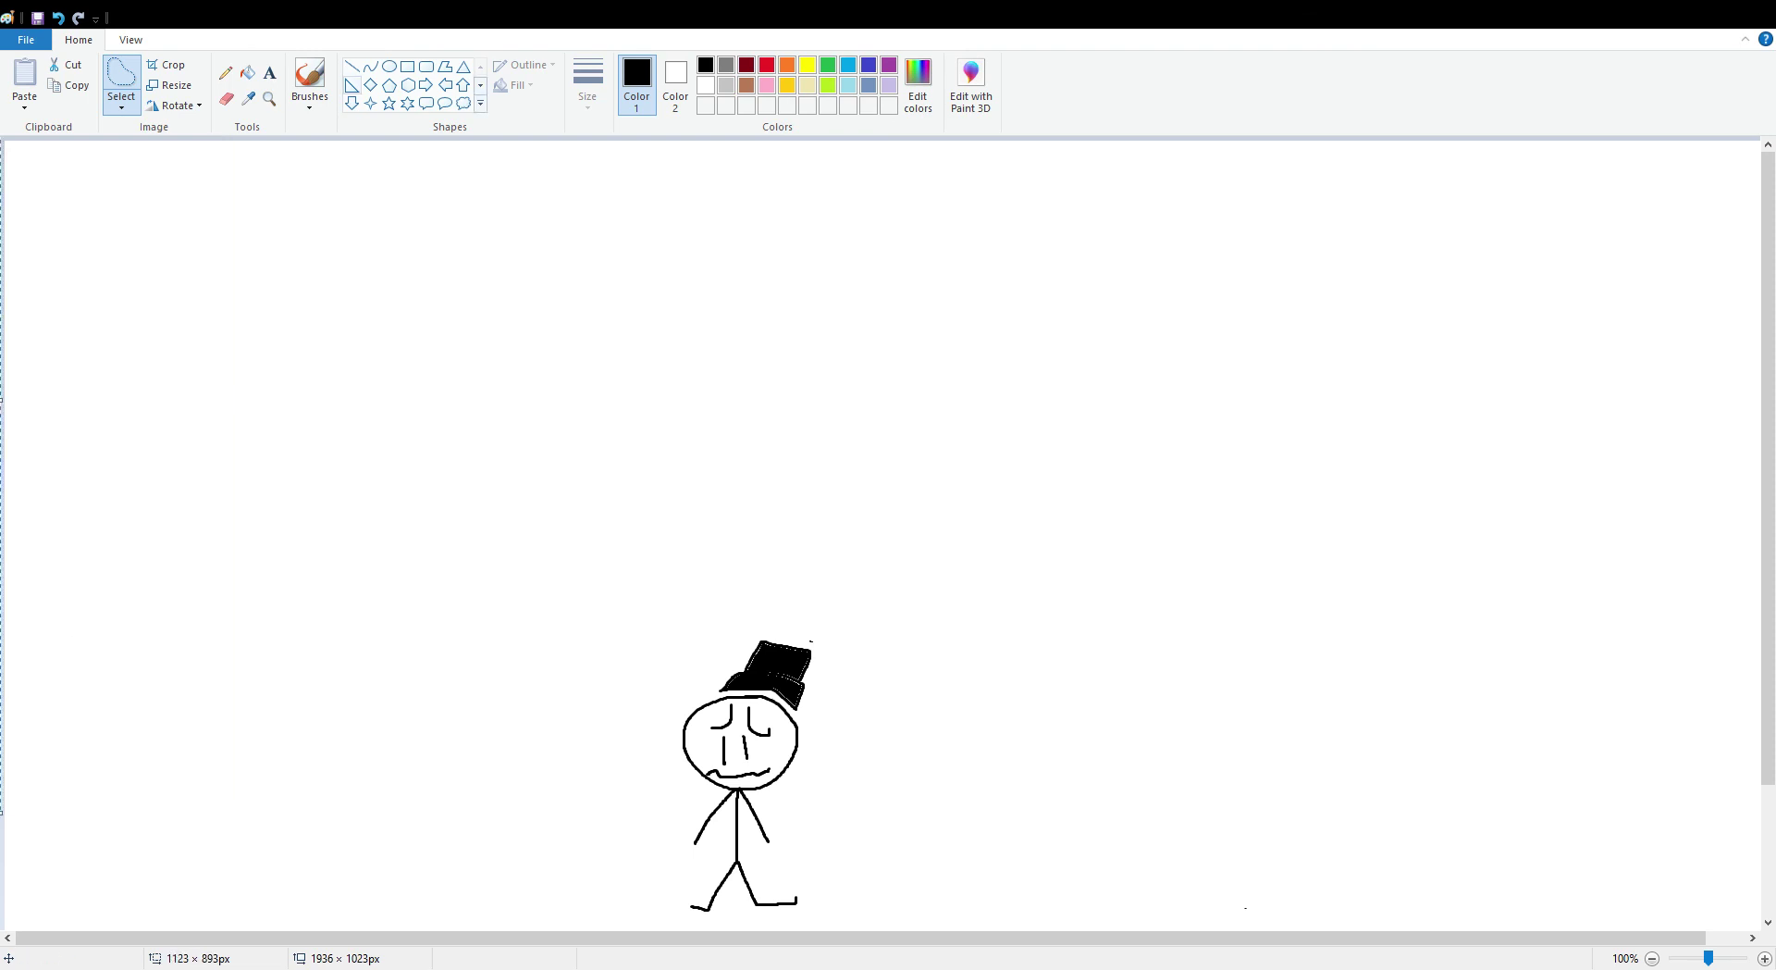
- Select the stick figure with a rectangular selection, move it toward the canvas's left side and flip it horizontally
click(310, 81)
scroll(883, 532, down, 2)
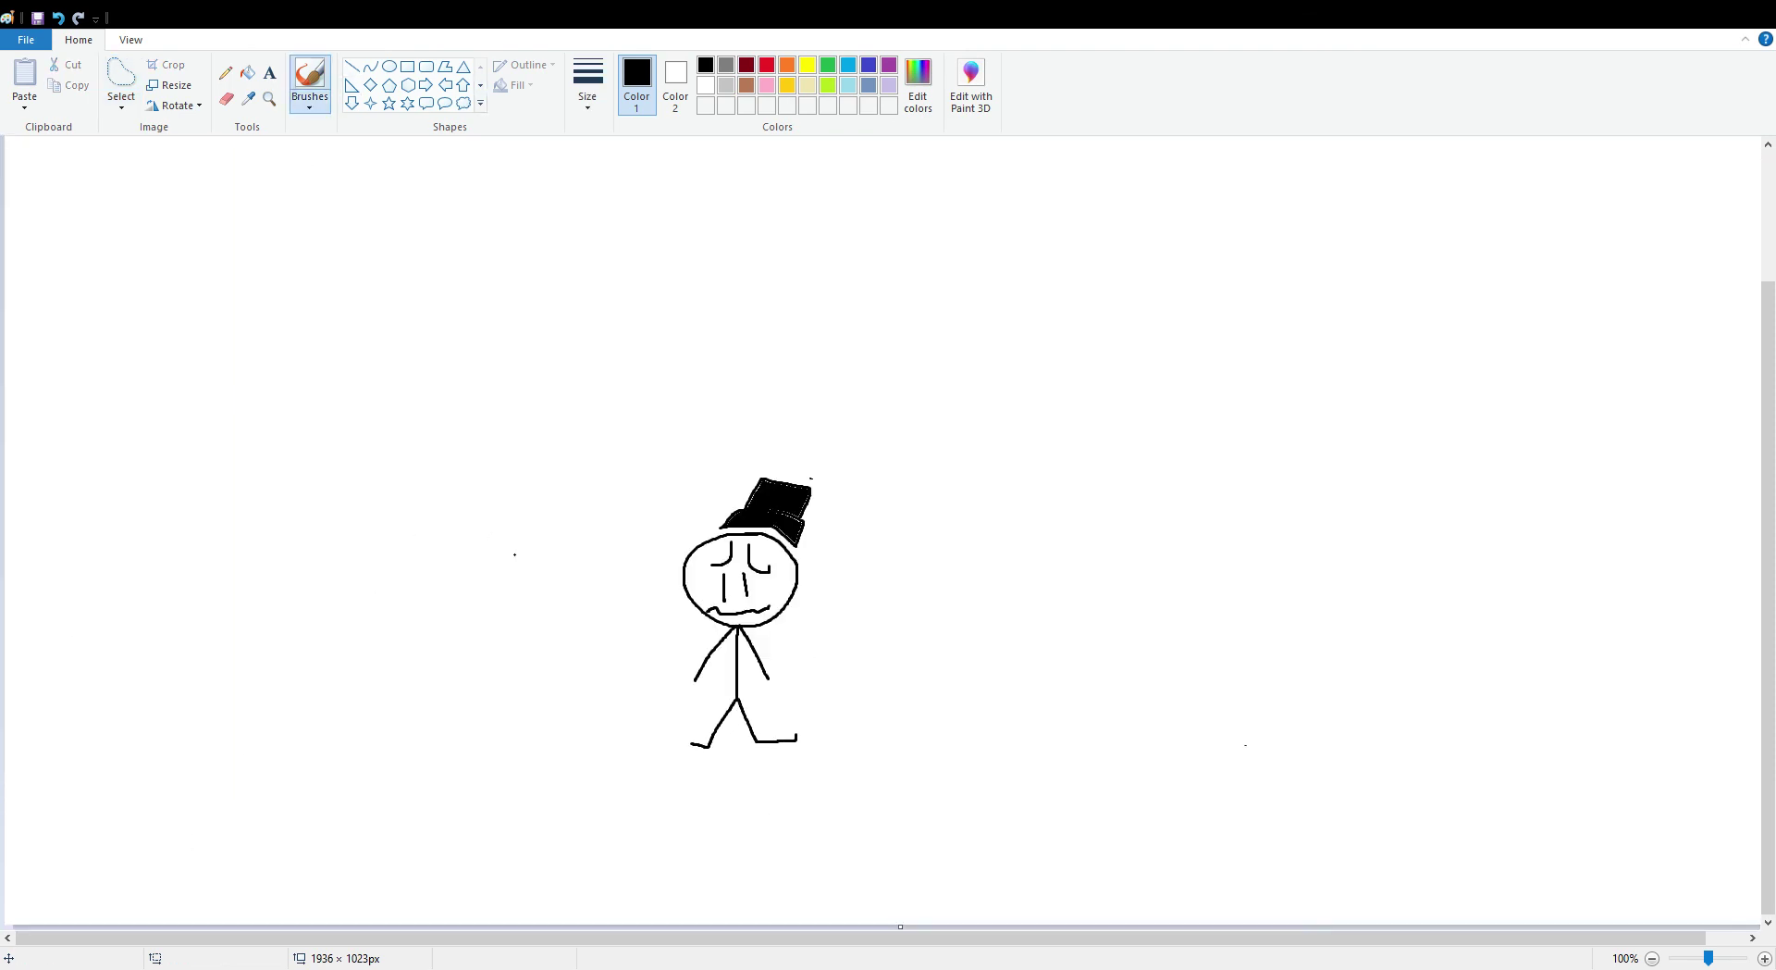
click(122, 74)
click(121, 104)
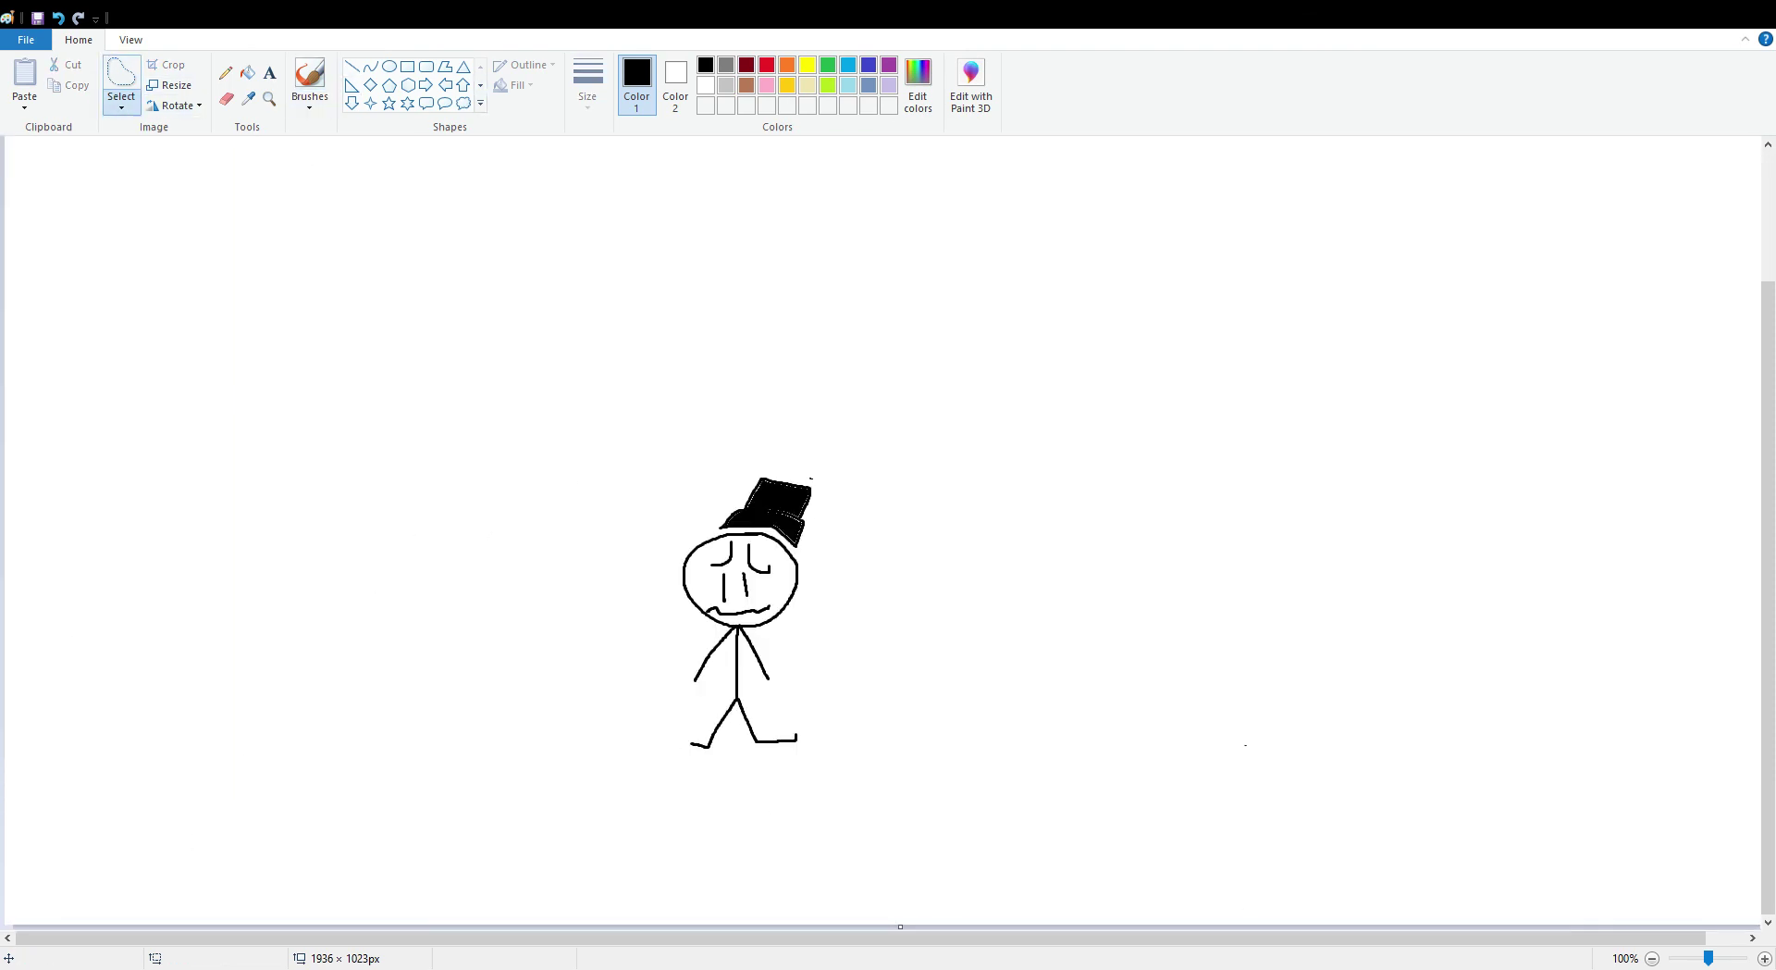
click(171, 148)
drag(815, 718, 876, 781)
drag(740, 606, 522, 603)
click(176, 106)
click(196, 209)
drag(648, 937, 693, 937)
scroll(585, 735, up, 3)
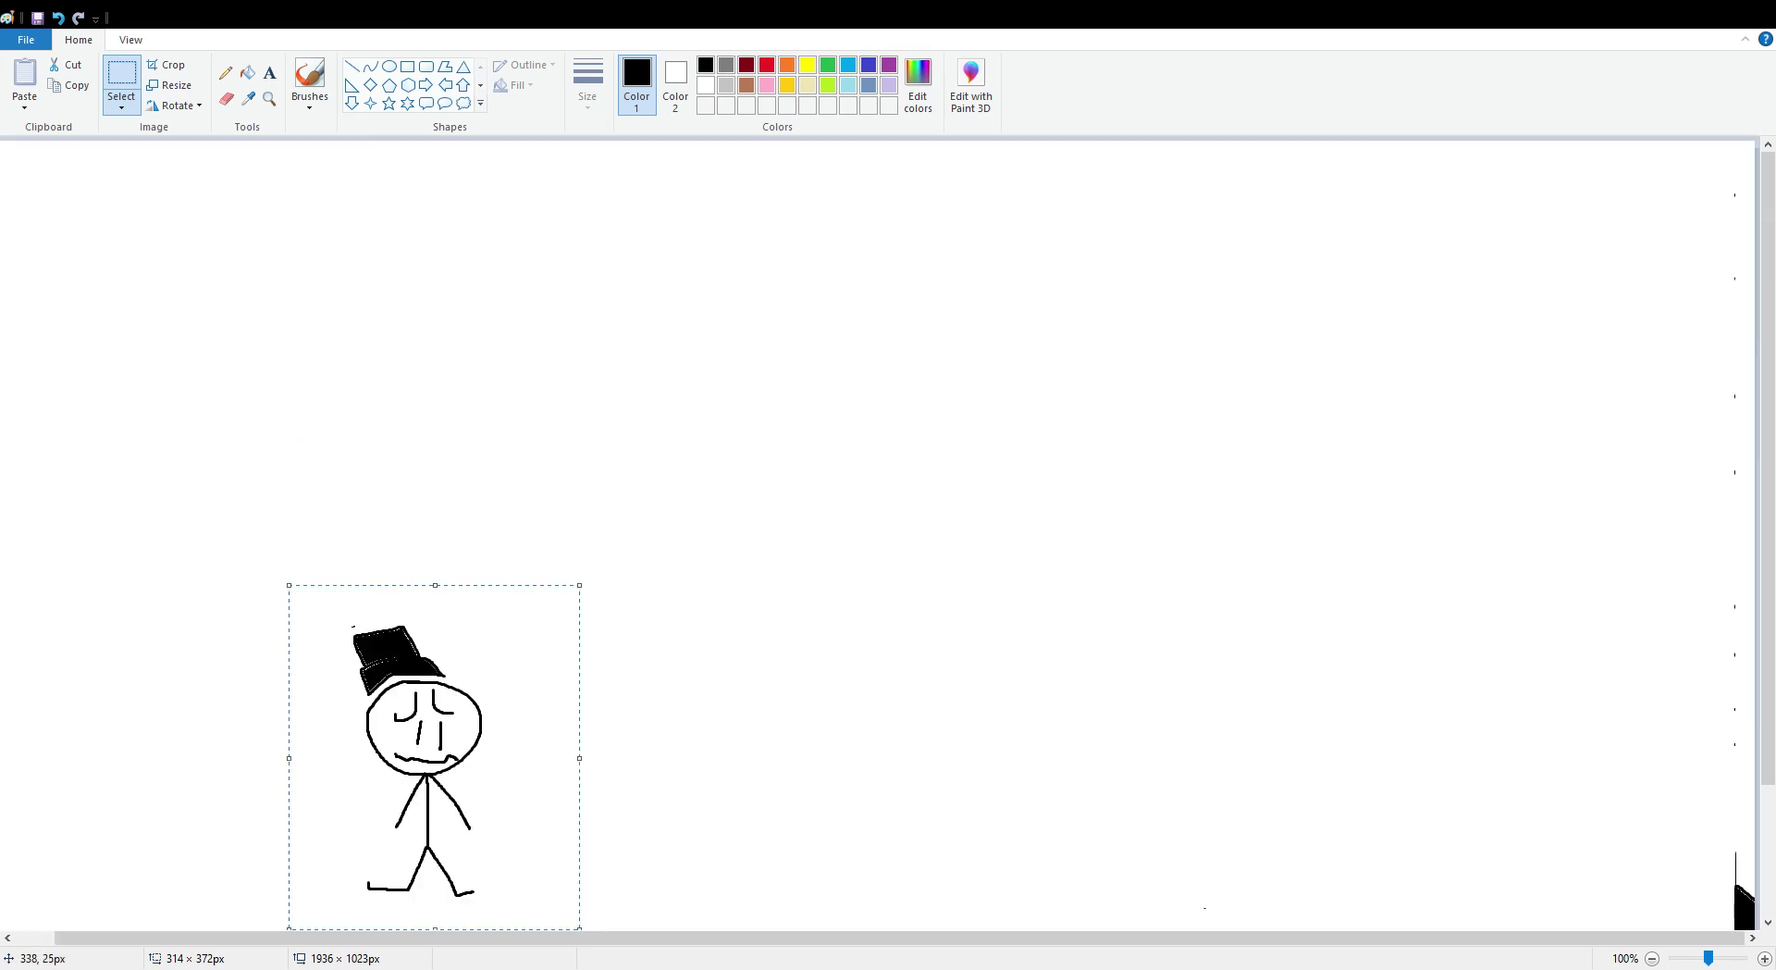
- Outline a large rose-pink creature facing the stick figure, with a hooked beak, long neck and rounded body
click(310, 79)
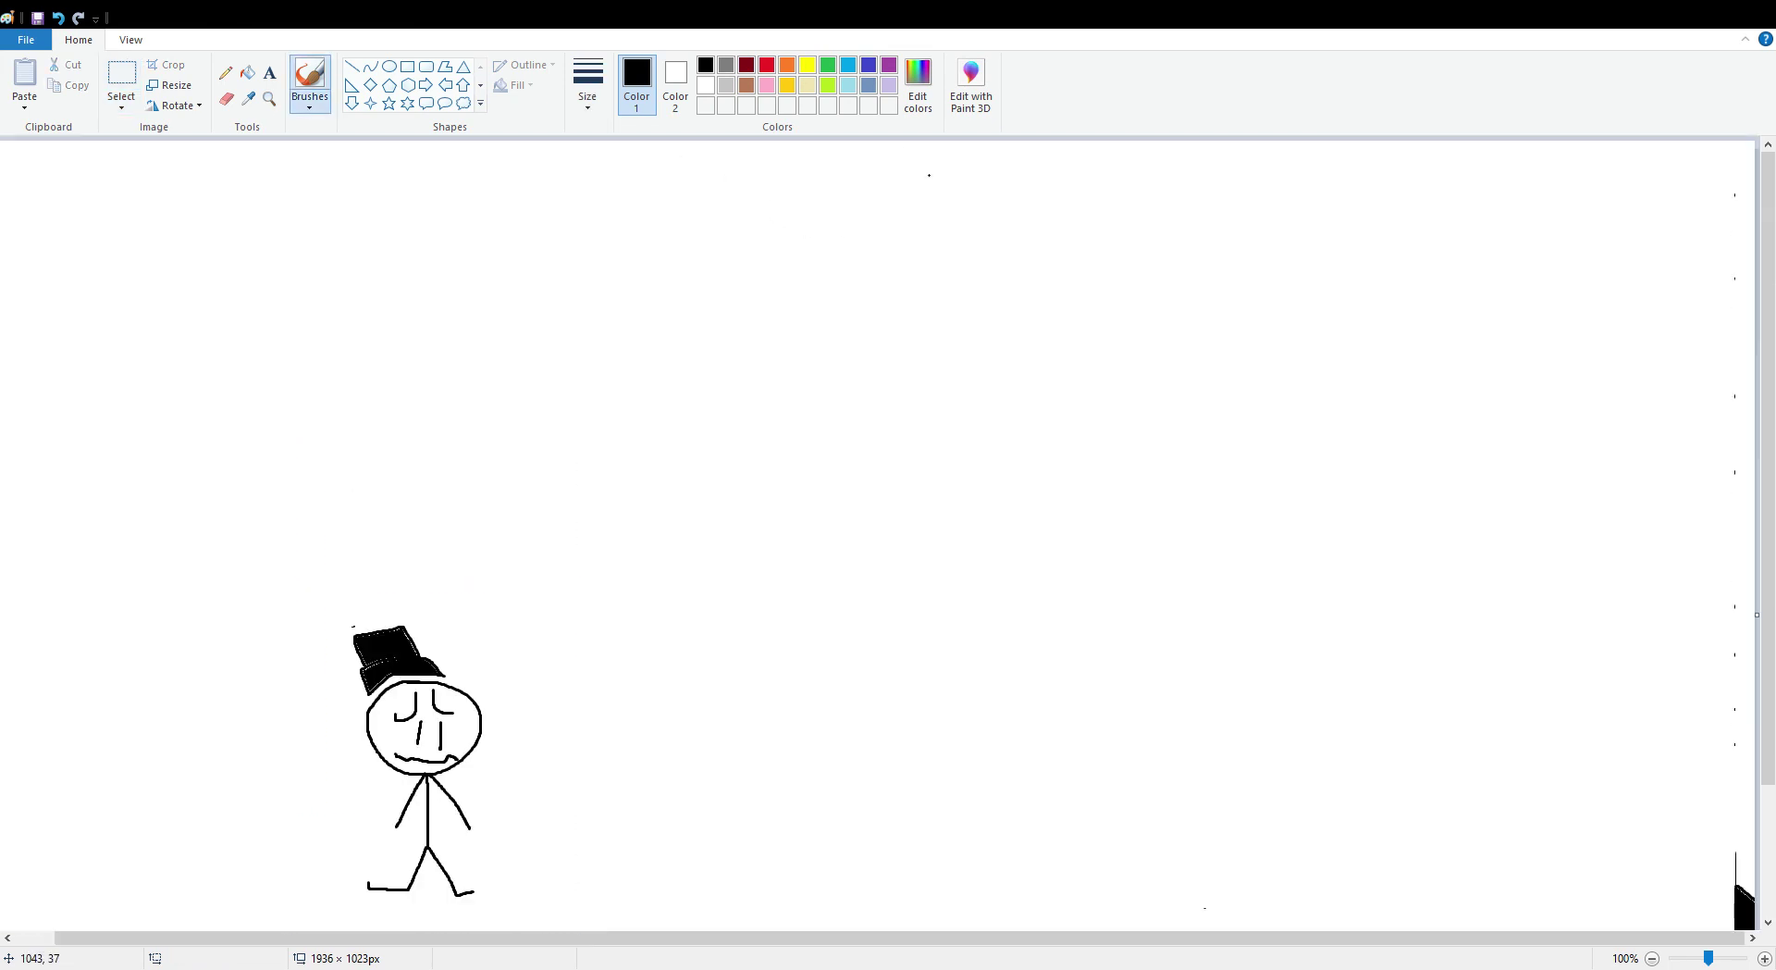
click(767, 84)
mouse_move(1103, 238)
mouse_down()
mouse_move(968, 216)
mouse_move(895, 313)
mouse_up()
mouse_move(962, 402)
mouse_down()
mouse_move(974, 331)
mouse_move(1078, 331)
mouse_move(1163, 452)
mouse_move(1154, 556)
mouse_move(1326, 685)
mouse_move(1620, 505)
mouse_up()
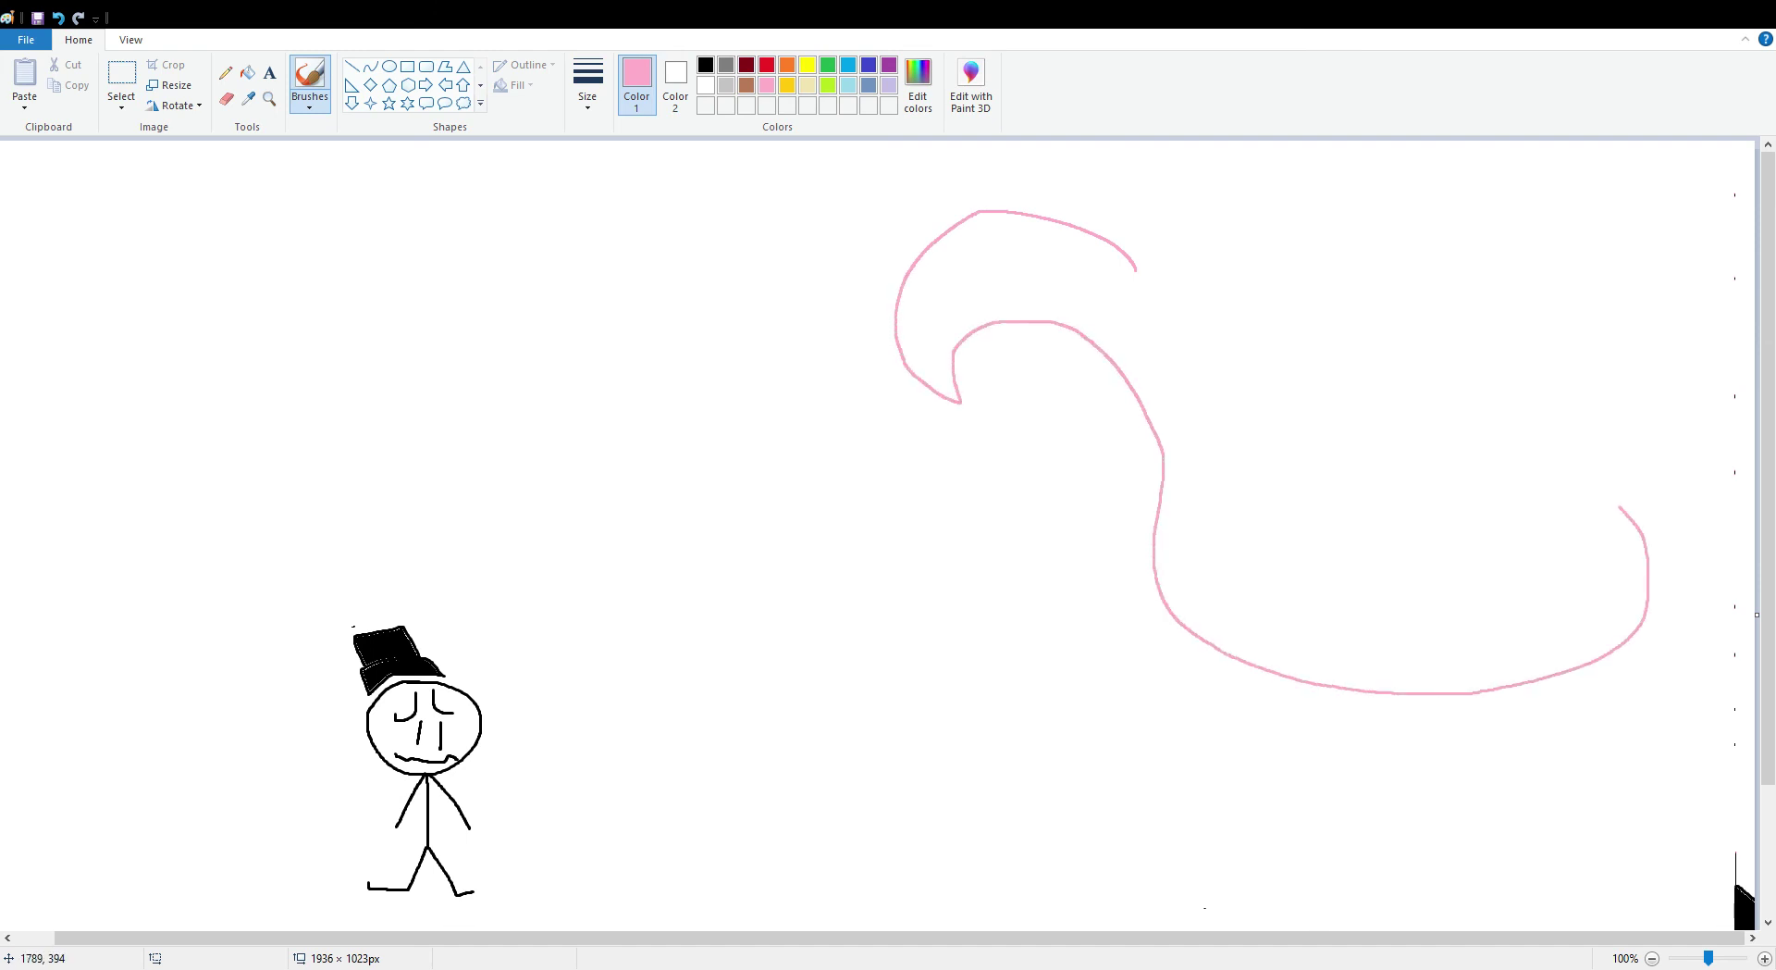
mouse_move(1454, 471)
mouse_down()
mouse_move(1395, 500)
mouse_move(1241, 327)
mouse_move(1159, 285)
mouse_up()
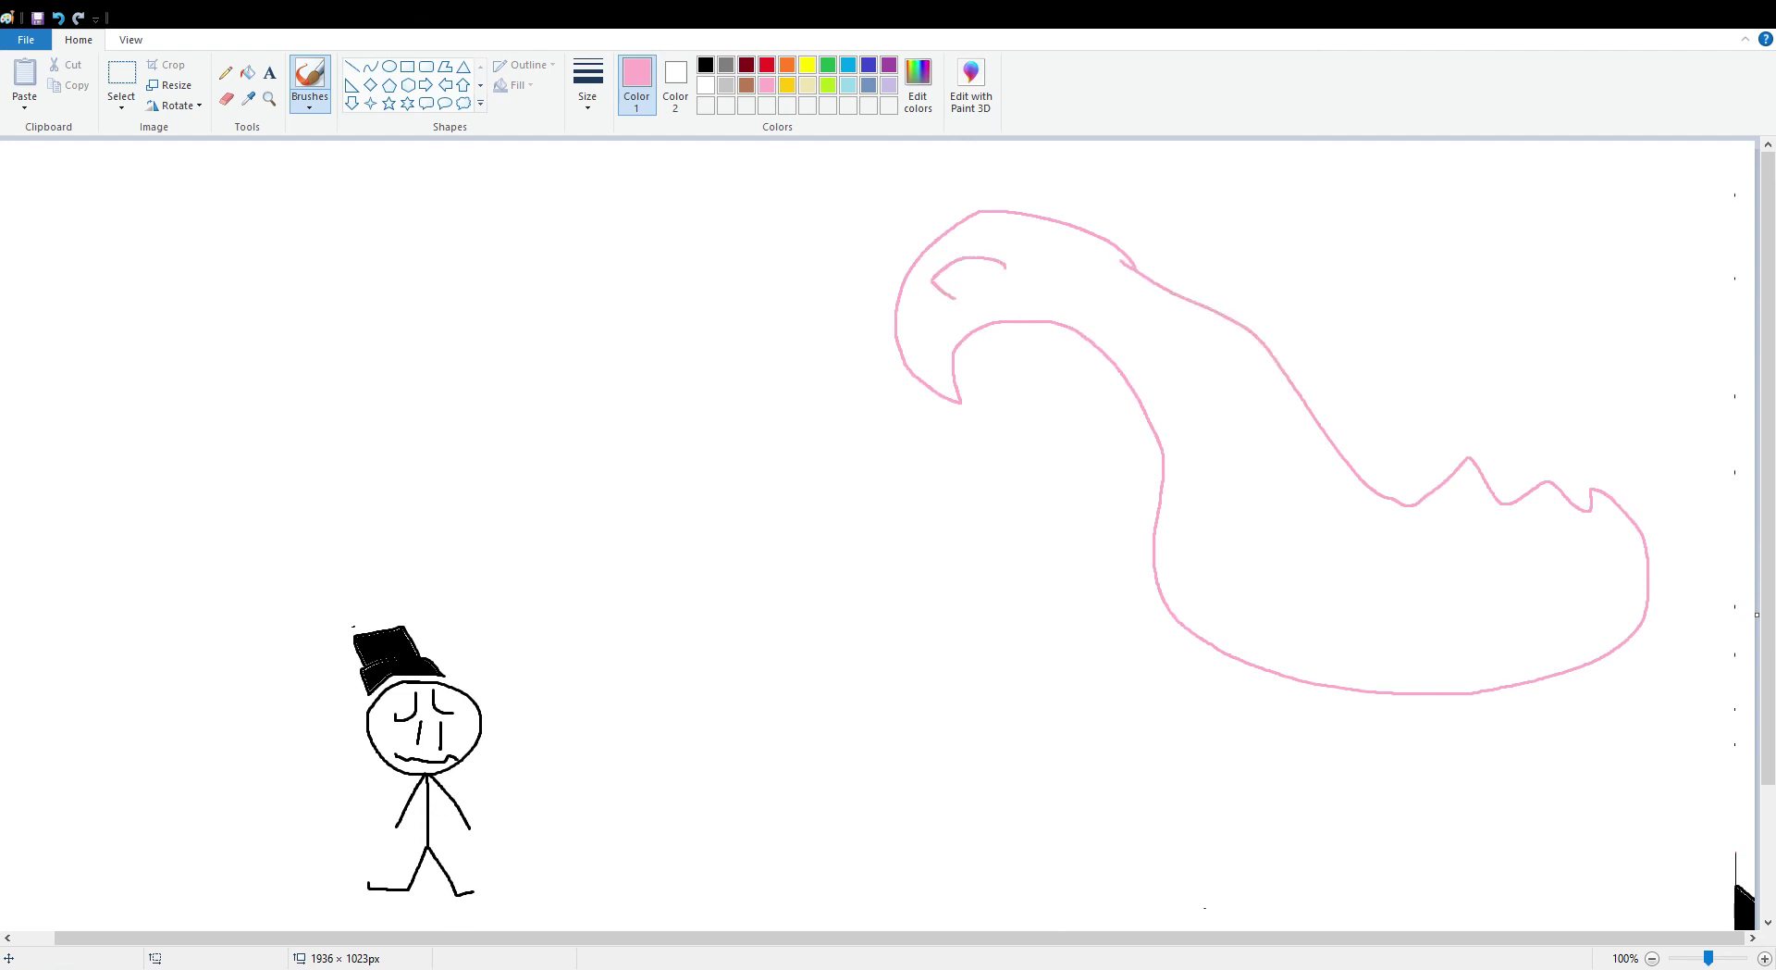
- Add two thick footed legs and a jagged wing along the back of the pink creature, and finish its eye
scroll(1103, 333, down, 3)
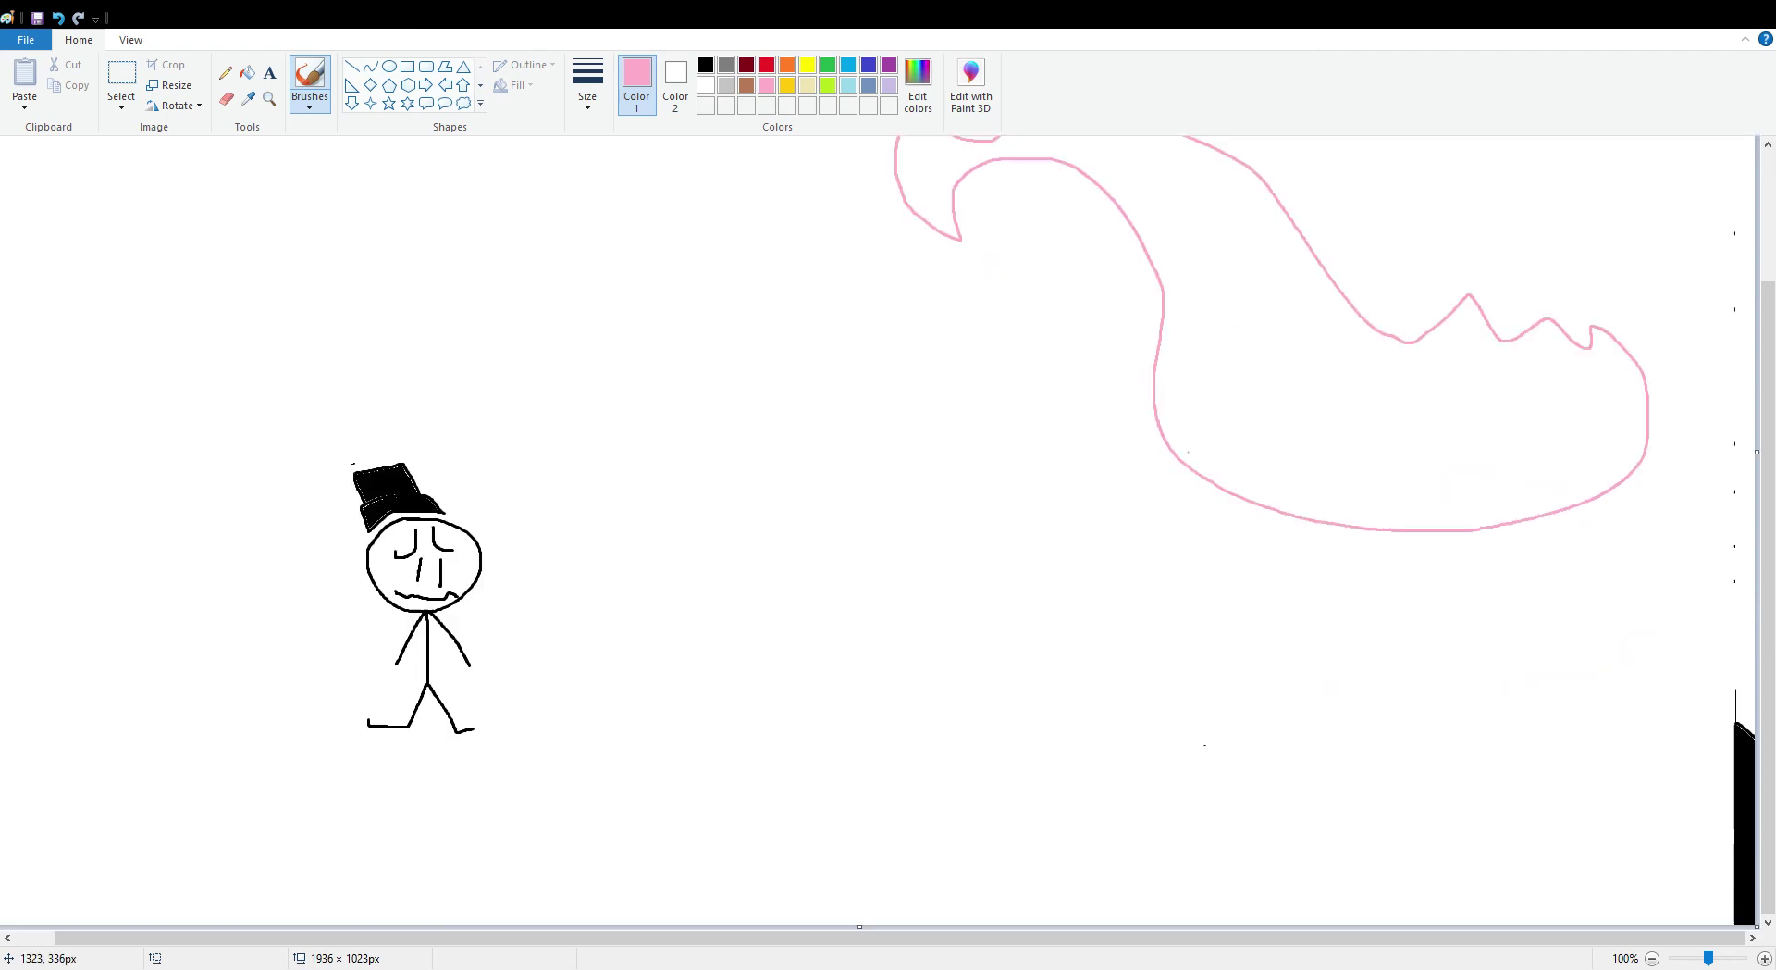
mouse_move(1199, 472)
mouse_down()
mouse_move(1203, 663)
mouse_move(1121, 731)
mouse_move(1341, 742)
mouse_move(1386, 559)
mouse_up()
mouse_move(1500, 524)
mouse_down()
mouse_move(1530, 741)
mouse_move(1663, 739)
mouse_up()
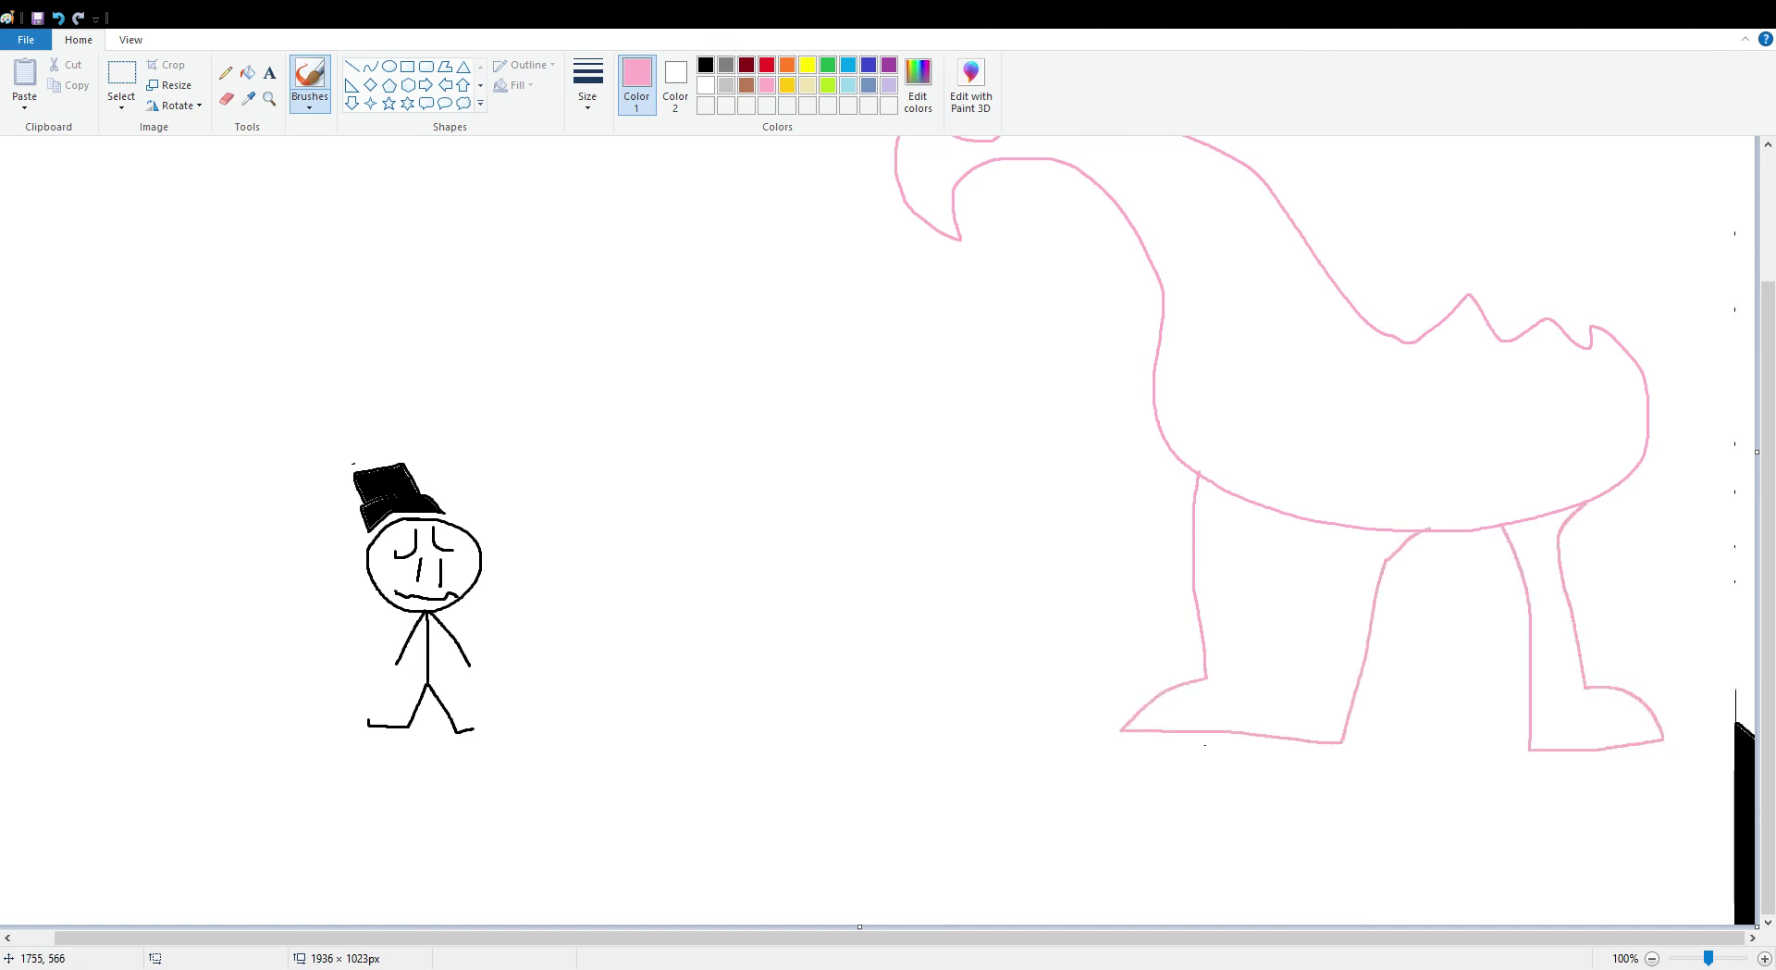
scroll(915, 315, up, 3)
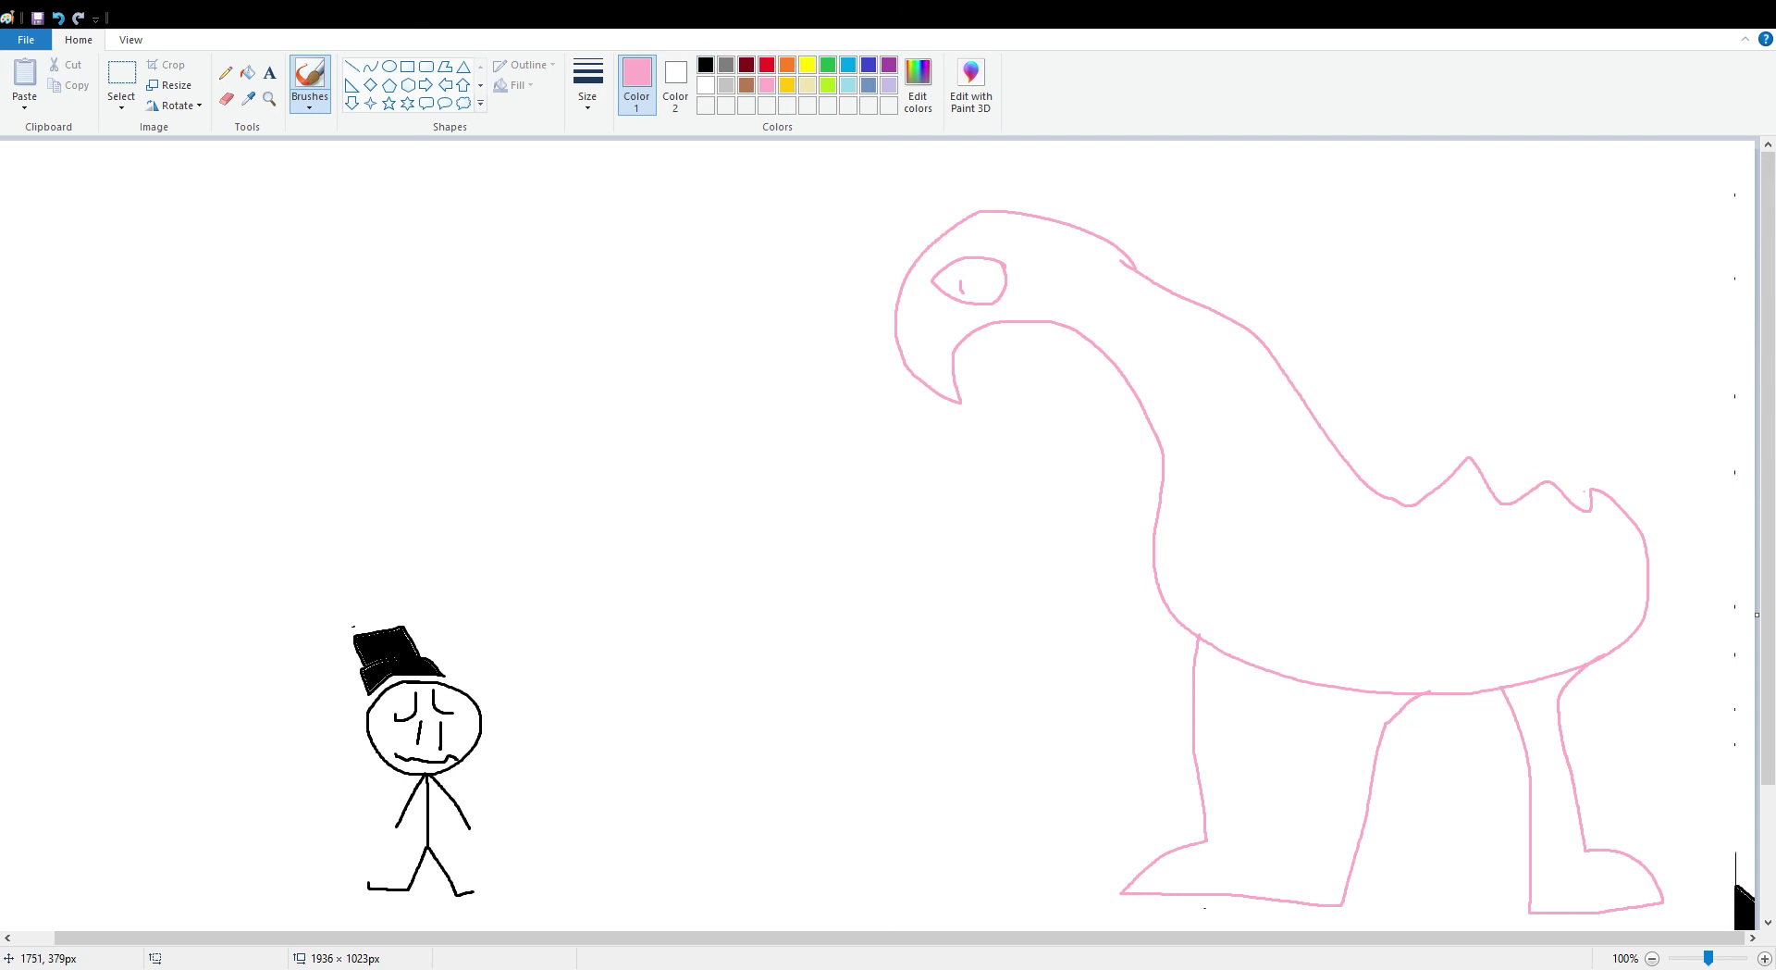
mouse_move(1546, 443)
mouse_down()
mouse_move(1449, 398)
mouse_move(1400, 395)
mouse_move(1419, 365)
mouse_move(1364, 415)
mouse_move(1344, 467)
mouse_up()
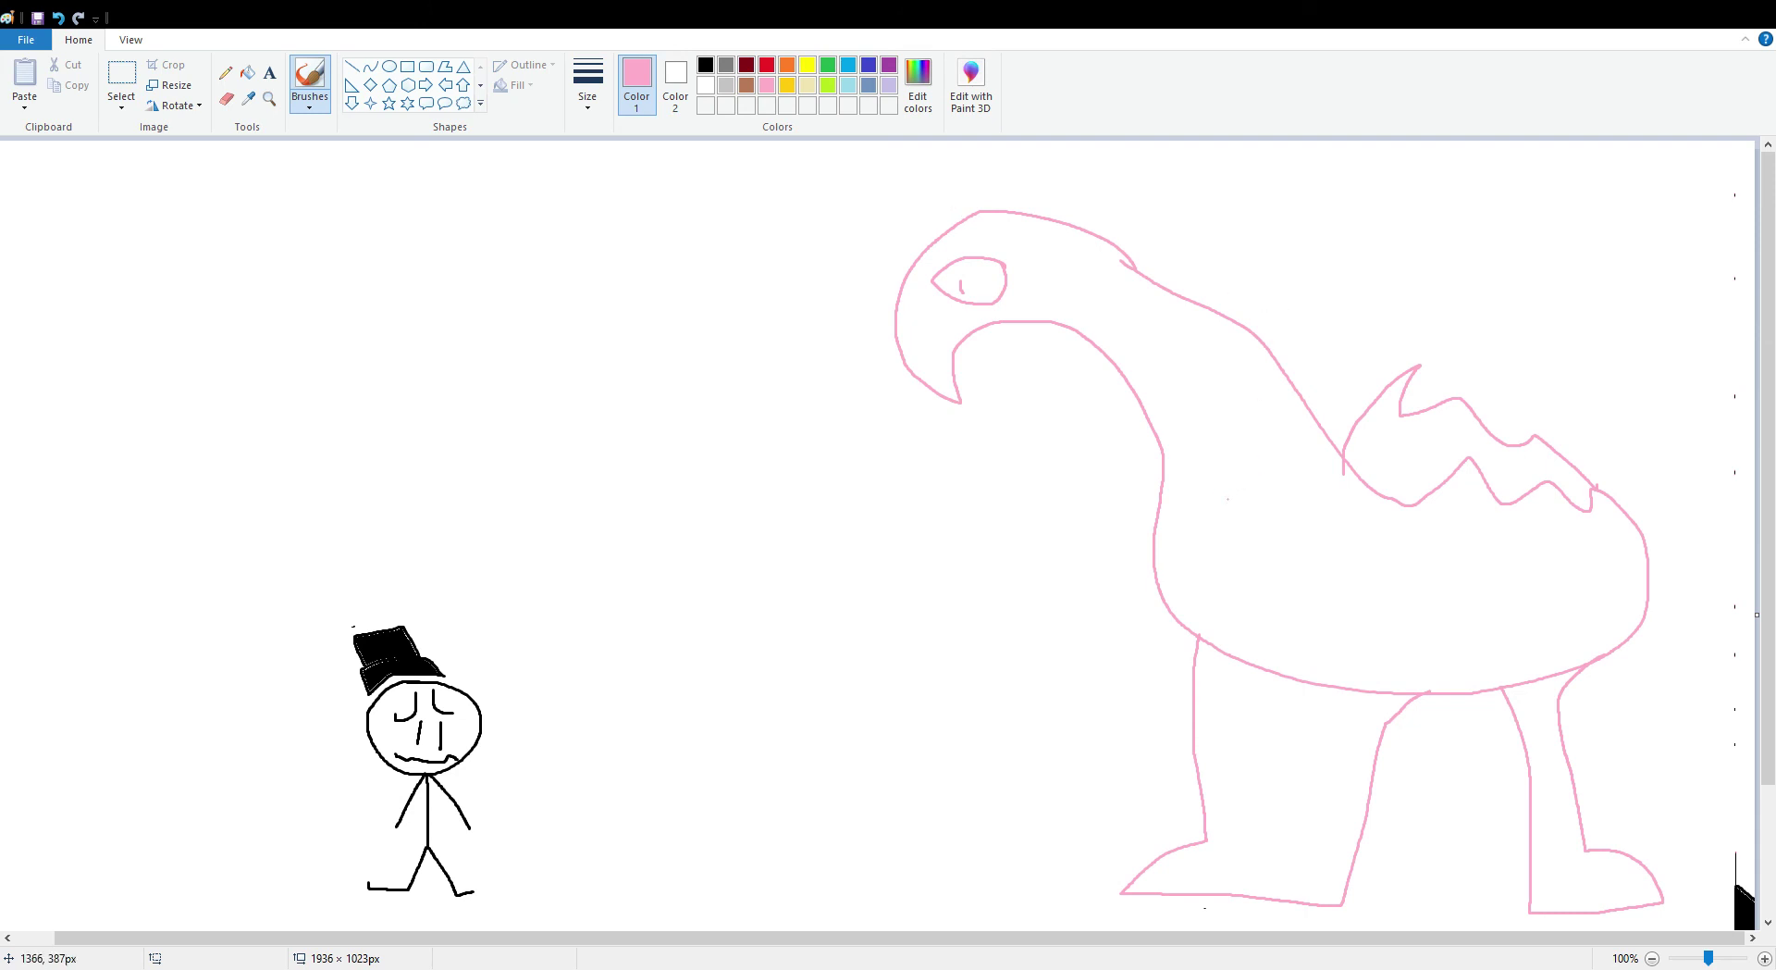
- Select the stick figure with a rectangular selection and move it farther away from the pink creature
scroll(411, 401, down, 3)
click(122, 79)
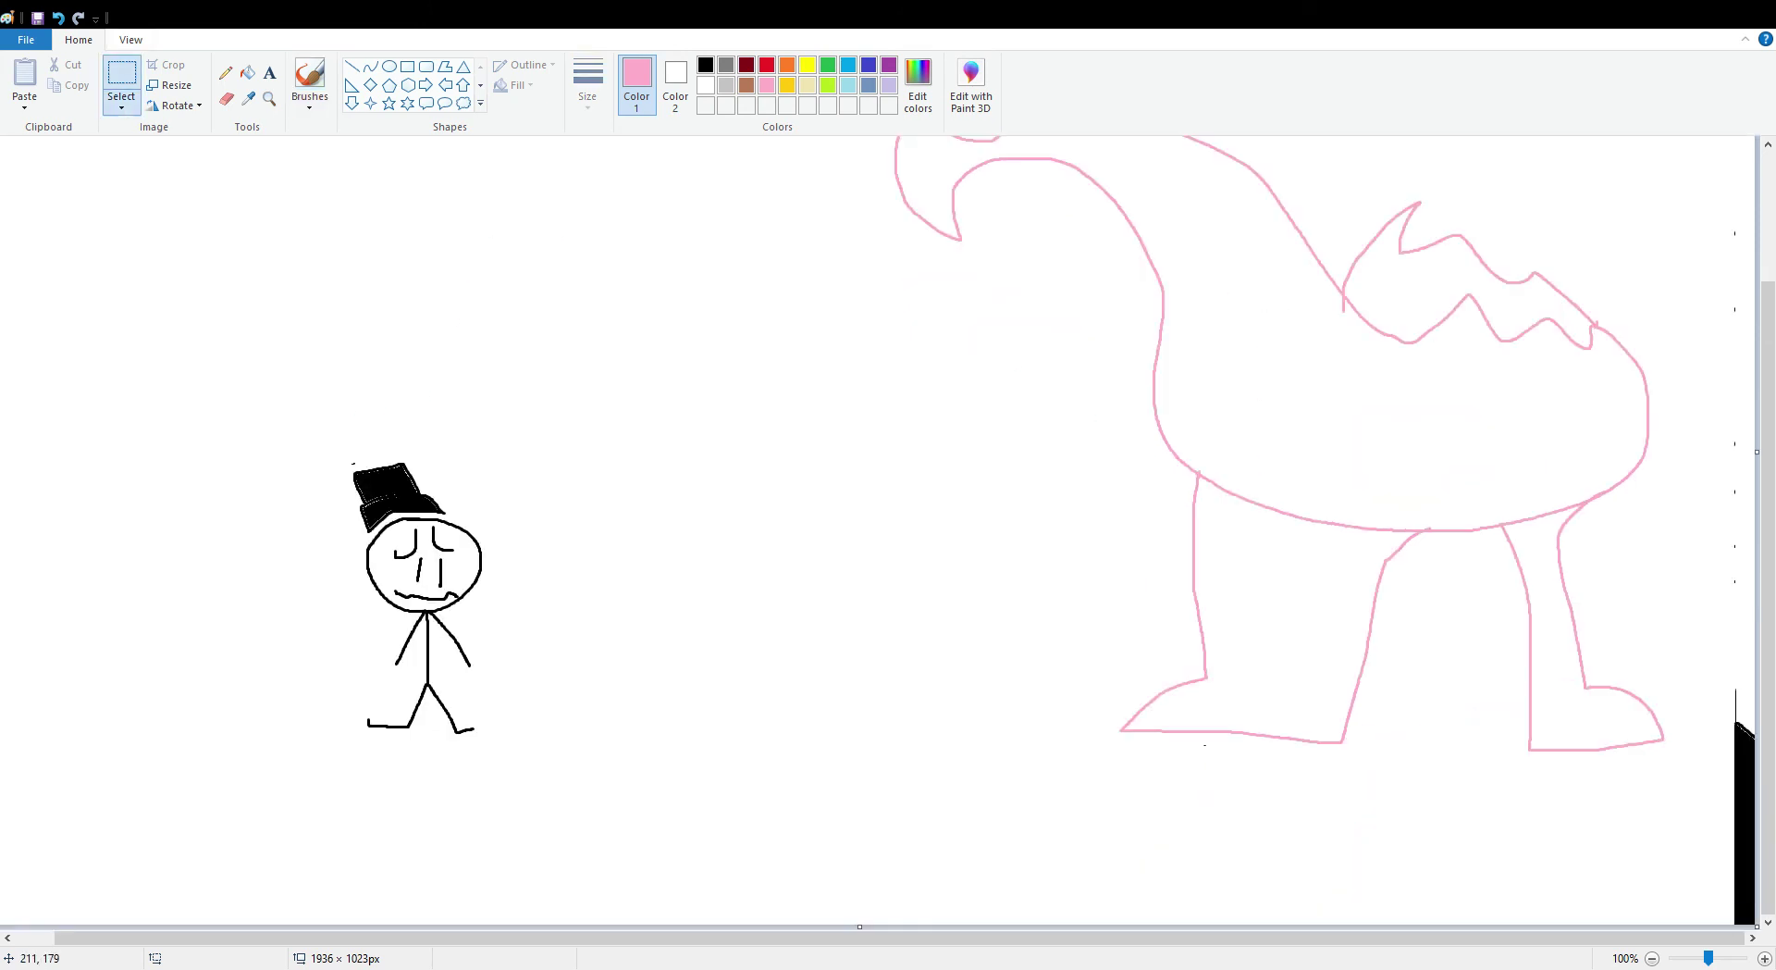
drag(315, 473, 555, 744)
click(476, 405)
drag(302, 447, 559, 769)
mouse_move(440, 544)
mouse_down()
mouse_move(456, 511)
mouse_move(623, 462)
mouse_move(471, 605)
mouse_move(463, 546)
mouse_move(427, 518)
mouse_move(465, 560)
mouse_move(392, 542)
mouse_move(300, 629)
mouse_move(254, 608)
mouse_up()
- Select the whole pink creature and move it down and closer to the stick figure
scroll(666, 500, up, 3)
scroll(586, 529, down, 3)
scroll(296, 574, up, 3)
drag(821, 191, 1686, 924)
scroll(1686, 925, down, 3)
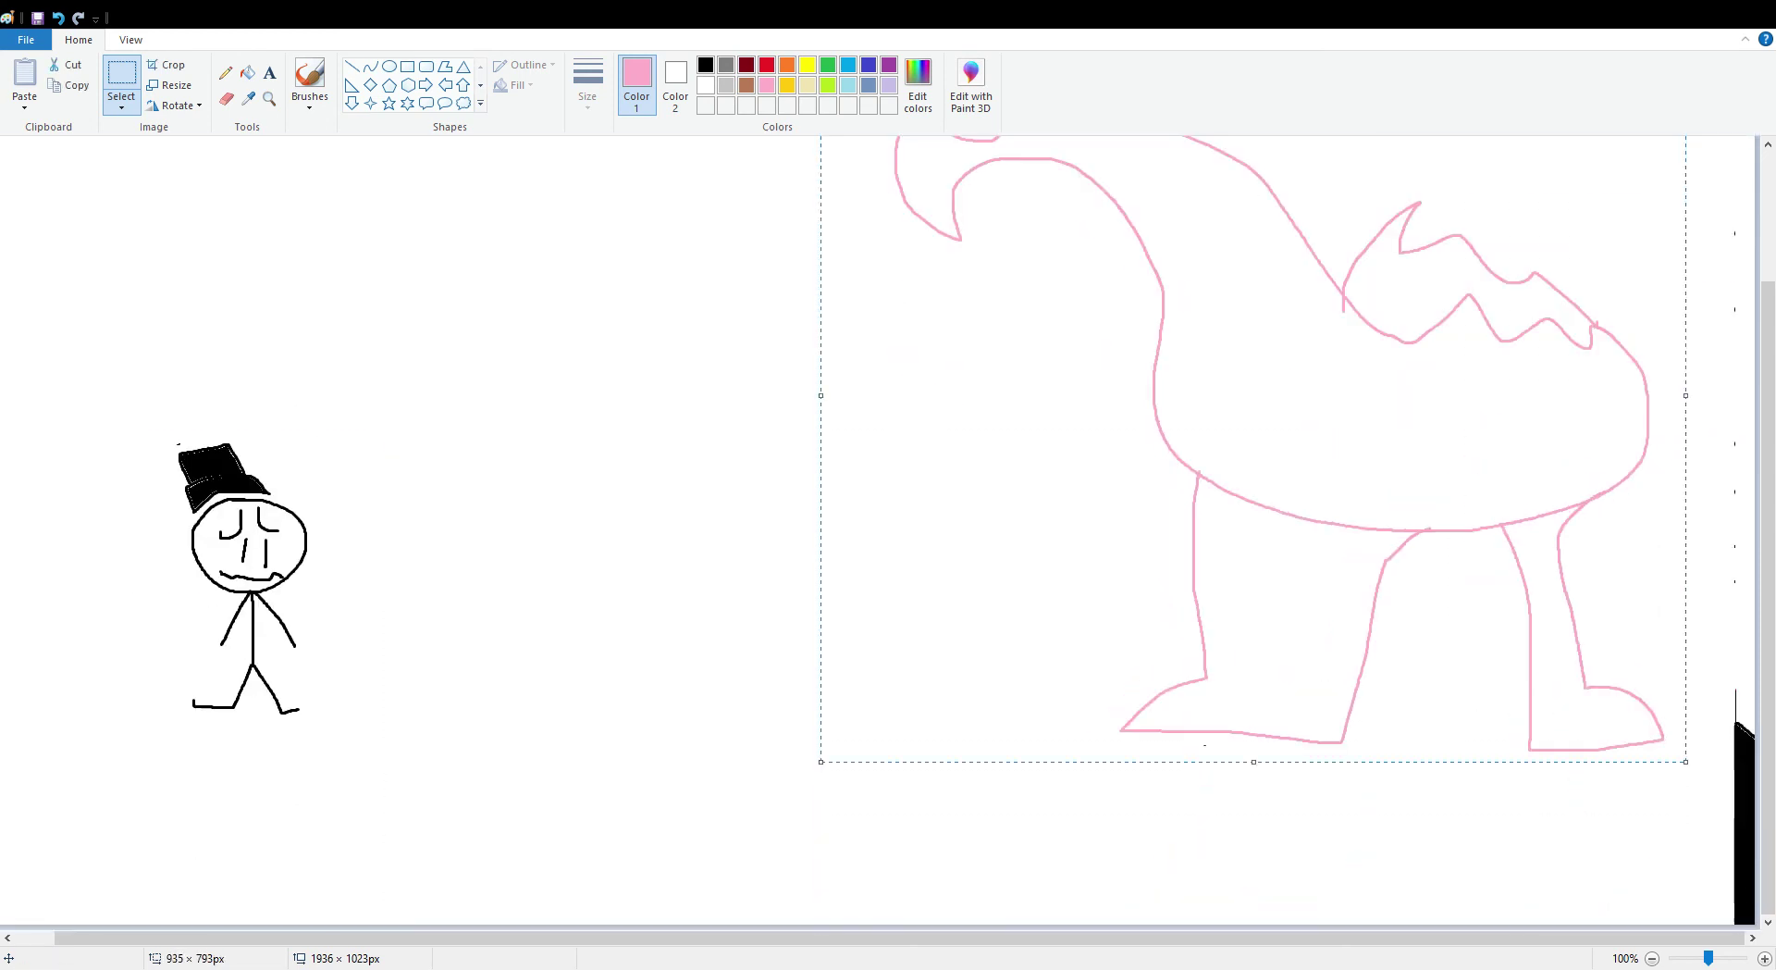
drag(1420, 640, 1014, 779)
- Reselect the stick figure, nudge it a little farther back from the creature's beak, and clear the selection
drag(127, 410, 369, 719)
mouse_move(246, 599)
mouse_down()
mouse_move(432, 534)
mouse_move(197, 569)
mouse_move(213, 603)
mouse_up()
click(444, 523)
scroll(556, 455, up, 3)
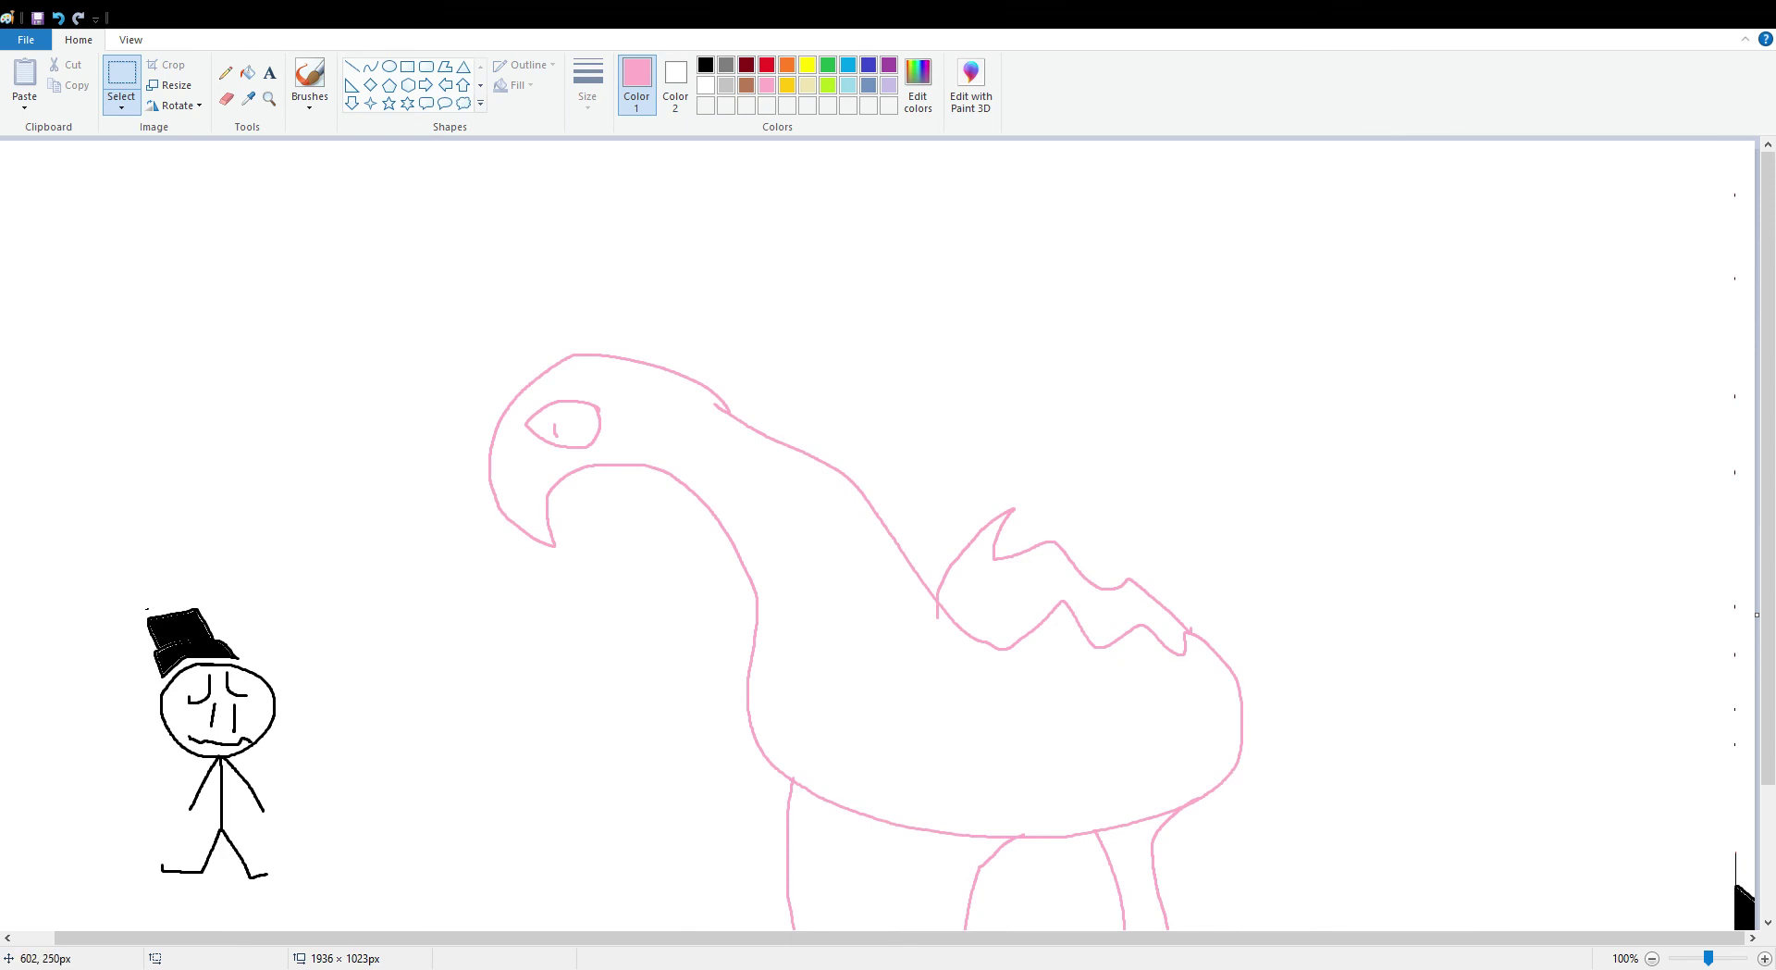
scroll(557, 370, down, 3)
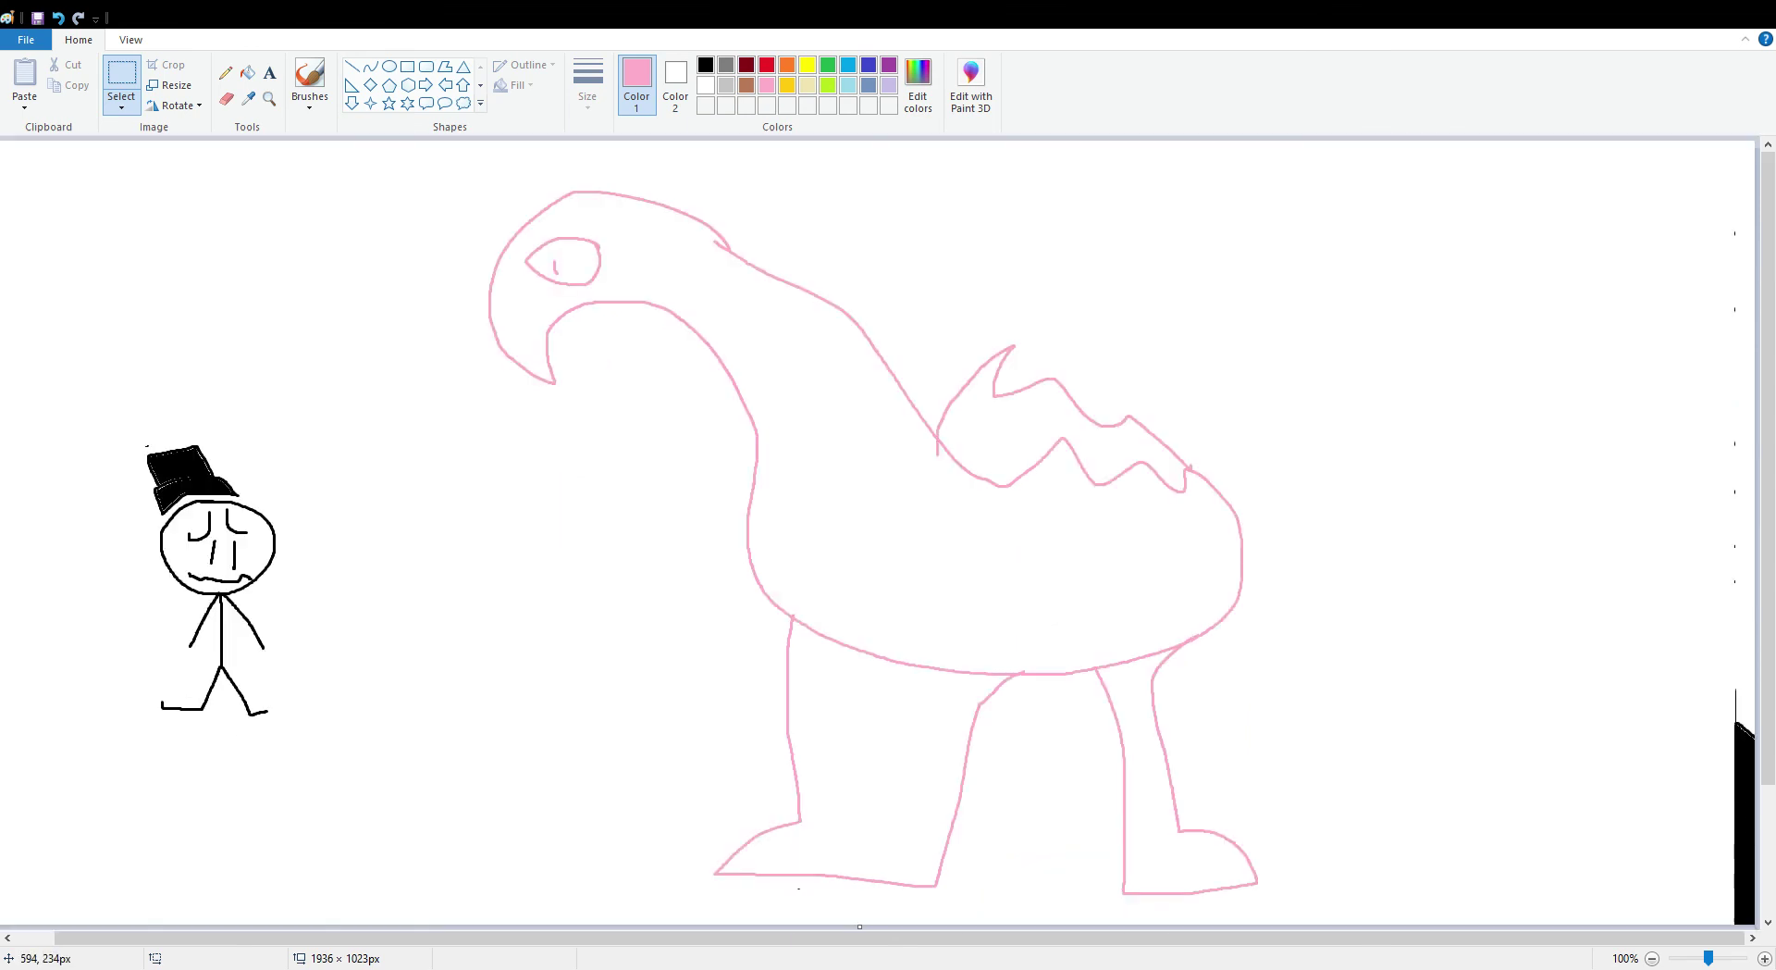
- Pull the pink creature back and flip it horizontally to face away, and move the stick figure up toward it
drag(428, 174, 1312, 913)
drag(1017, 638, 1143, 619)
scroll(1052, 604, up, 3)
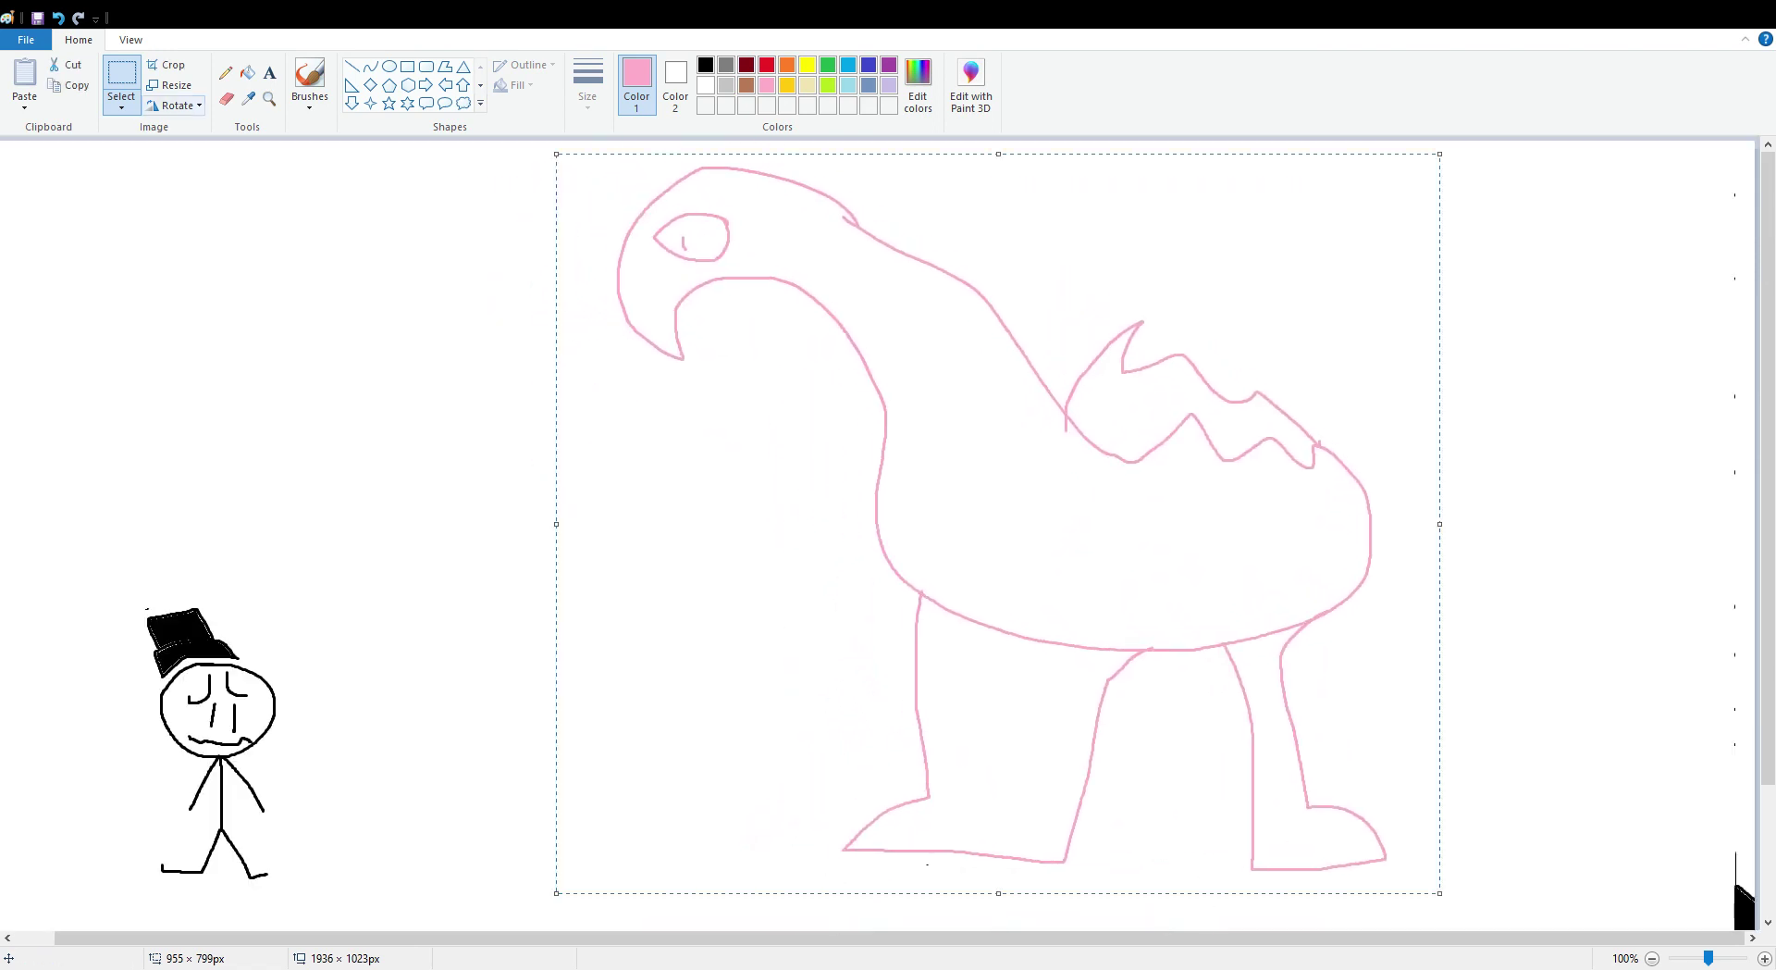
click(175, 105)
click(198, 209)
mouse_move(977, 420)
mouse_down()
mouse_move(1085, 442)
mouse_move(1142, 431)
mouse_up()
mouse_move(269, 855)
mouse_down()
mouse_move(88, 578)
mouse_move(321, 904)
mouse_move(289, 804)
mouse_move(400, 709)
mouse_move(416, 726)
mouse_move(328, 615)
mouse_move(380, 675)
mouse_move(433, 673)
mouse_move(636, 831)
mouse_move(375, 694)
mouse_up()
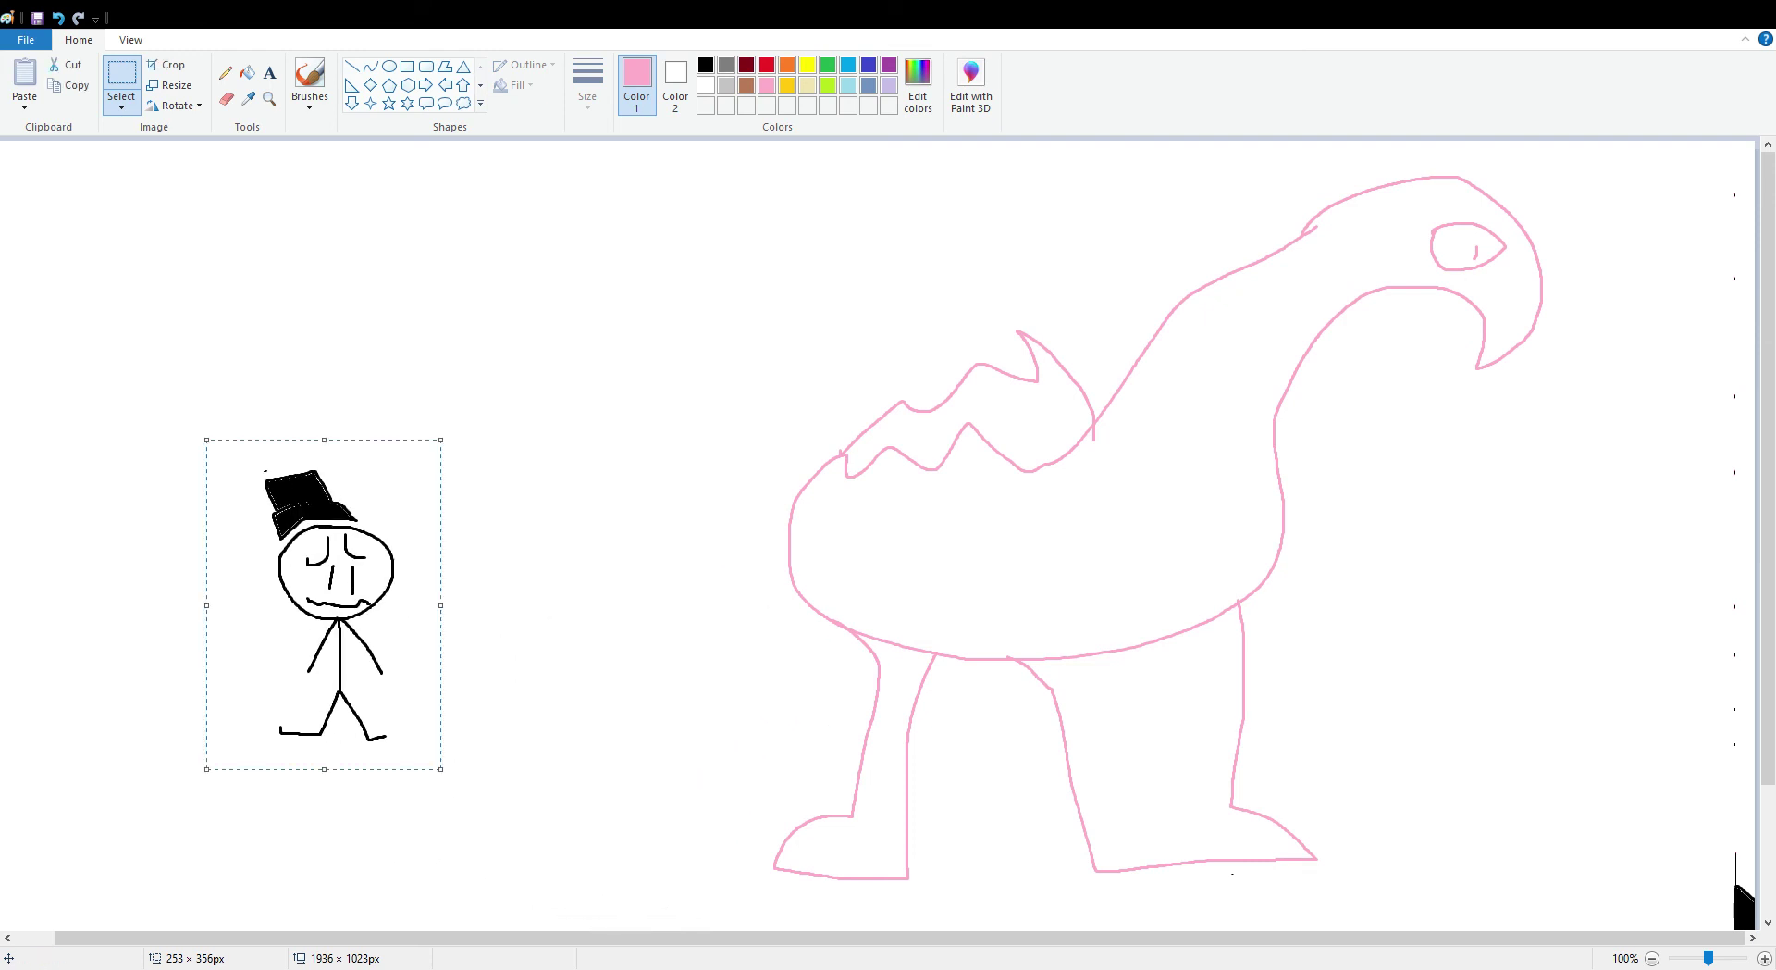
- Reselect the pink creature, flip it horizontally to face the stick figure again, and bring it closer
drag(1638, 158, 619, 905)
drag(889, 699, 910, 706)
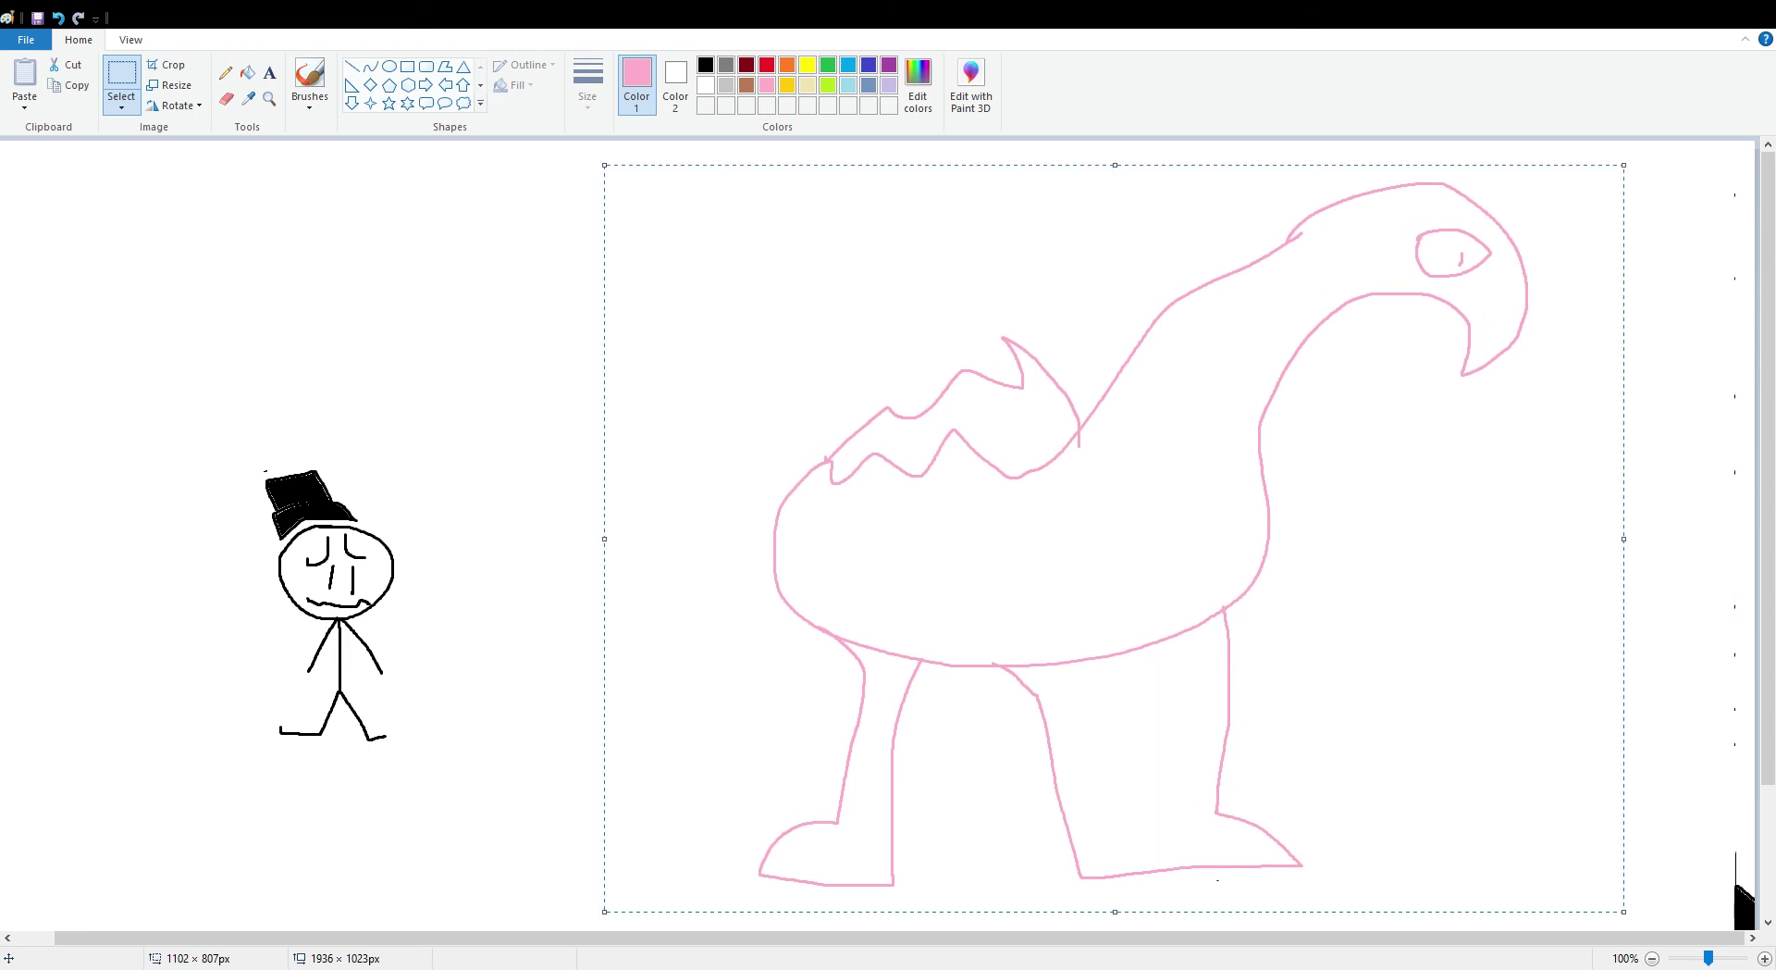
click(175, 105)
click(196, 210)
drag(1235, 578, 1139, 600)
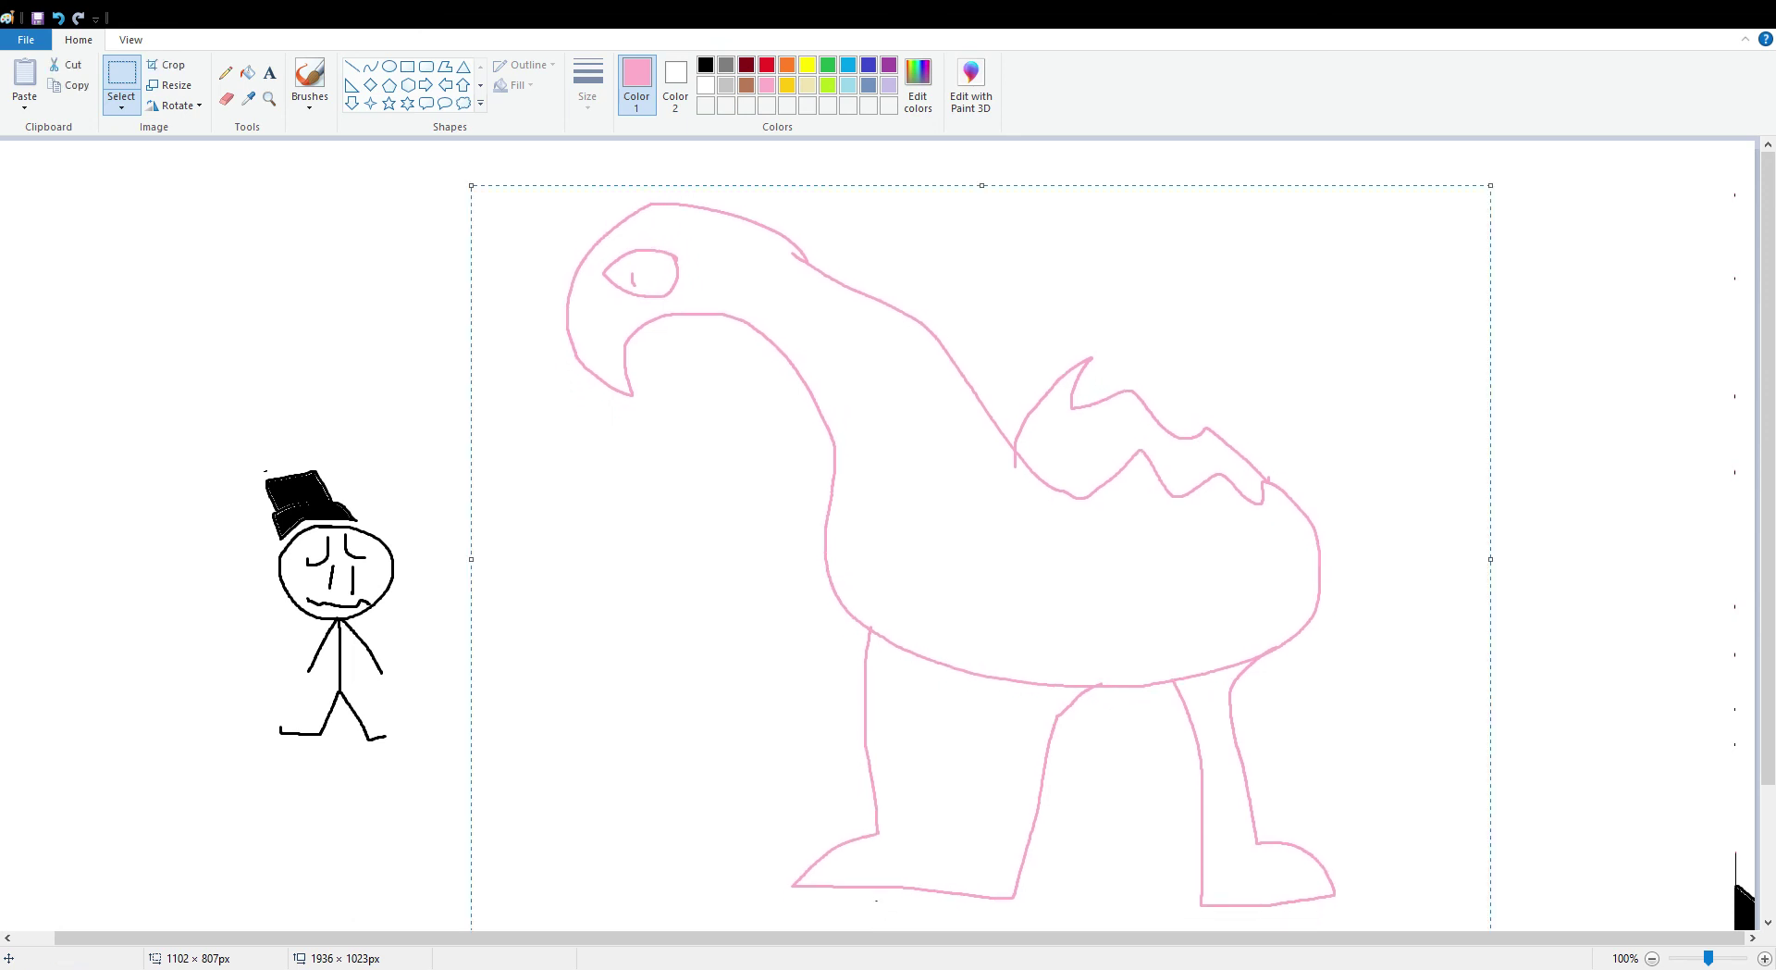
- Flip the pink creature away from the stick figure and back toward it, repositioning it after each flip
click(196, 209)
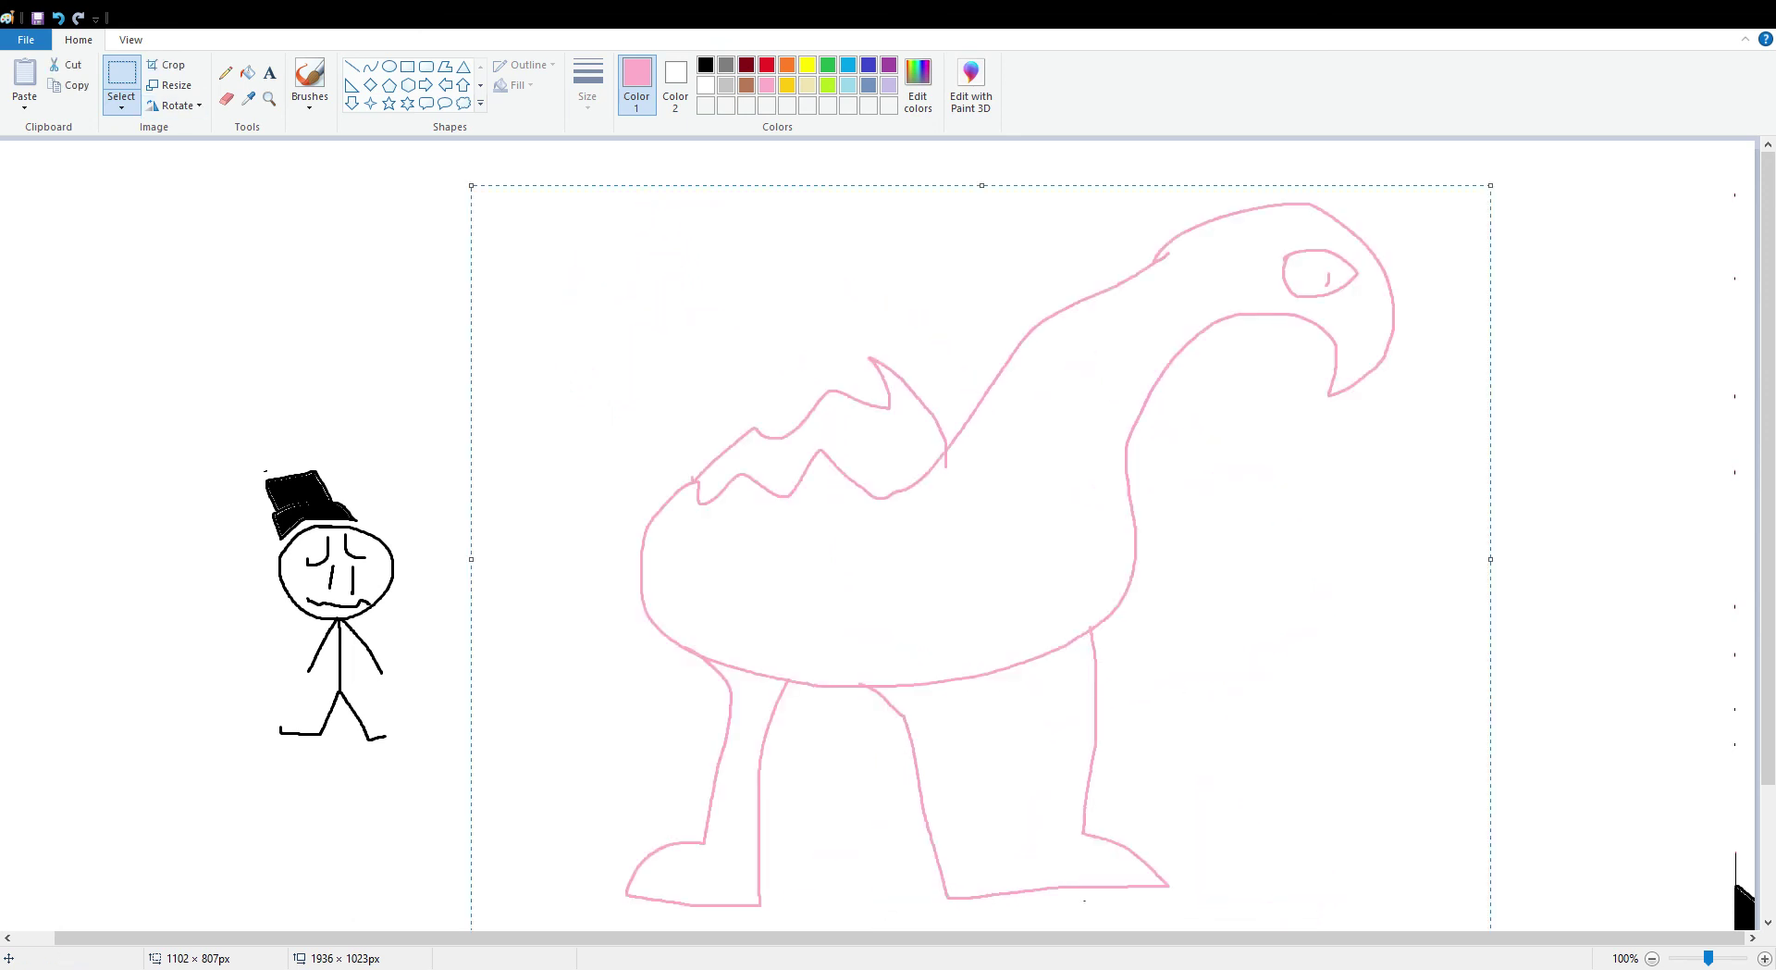
drag(1028, 480, 1199, 450)
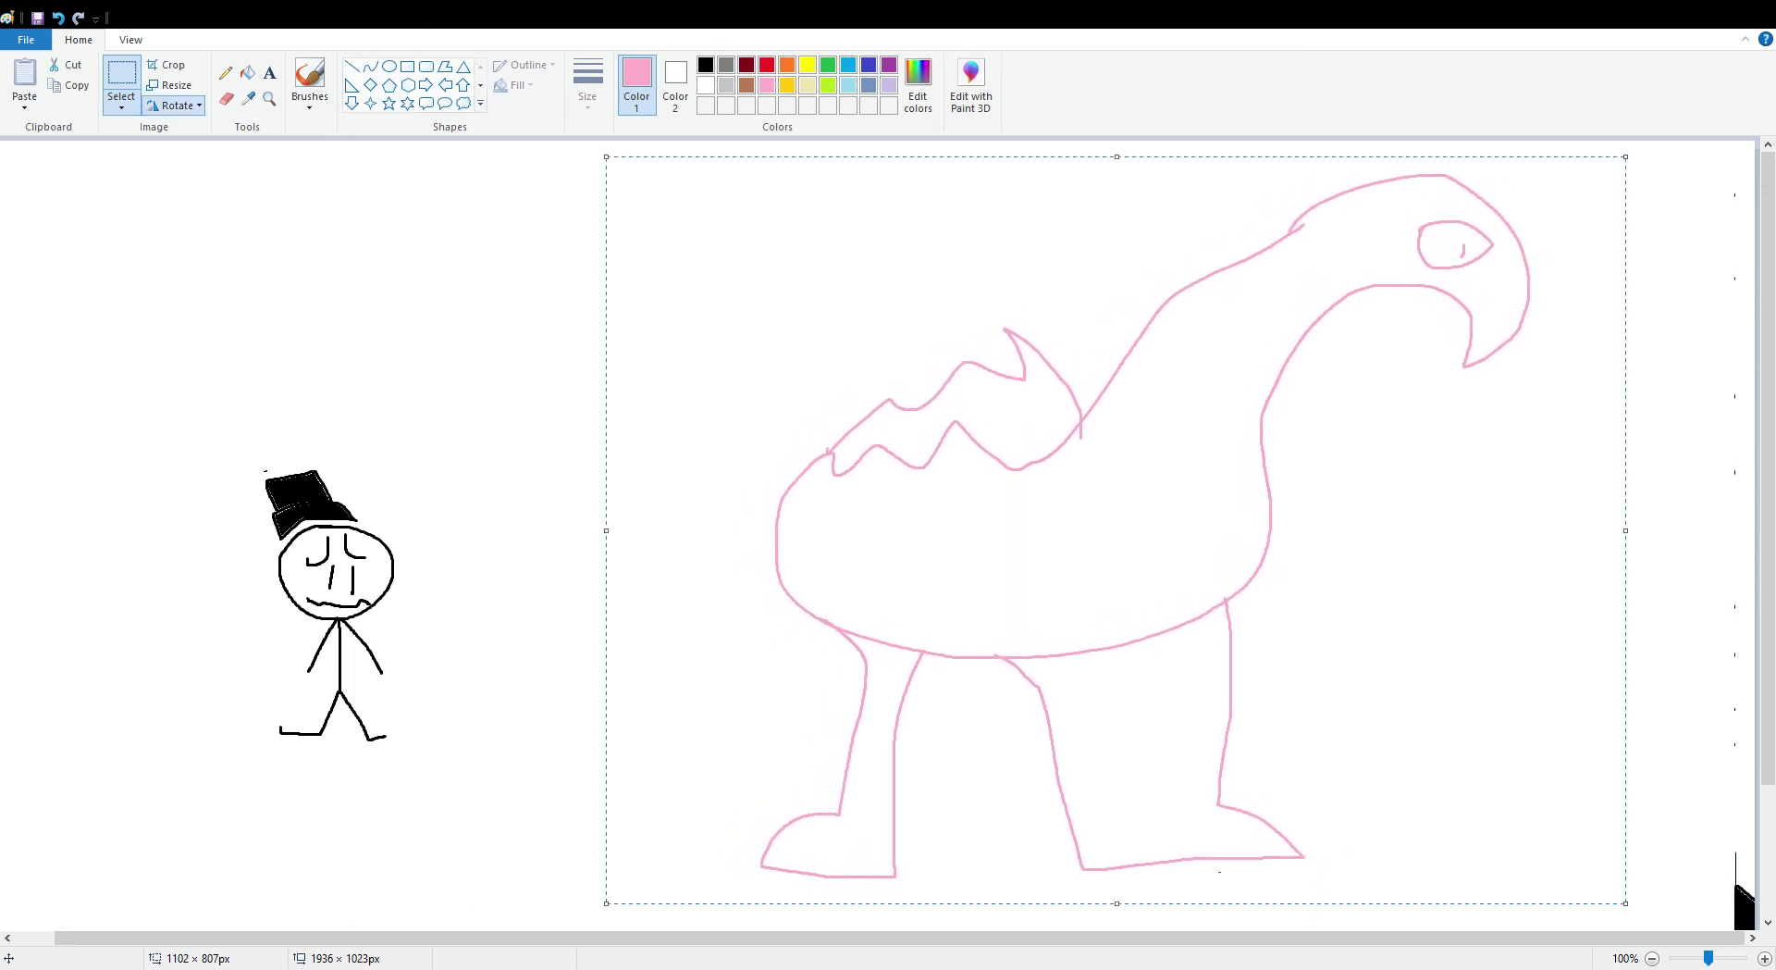
click(196, 210)
mouse_move(1110, 358)
mouse_down()
mouse_move(1057, 371)
mouse_move(1087, 338)
mouse_up()
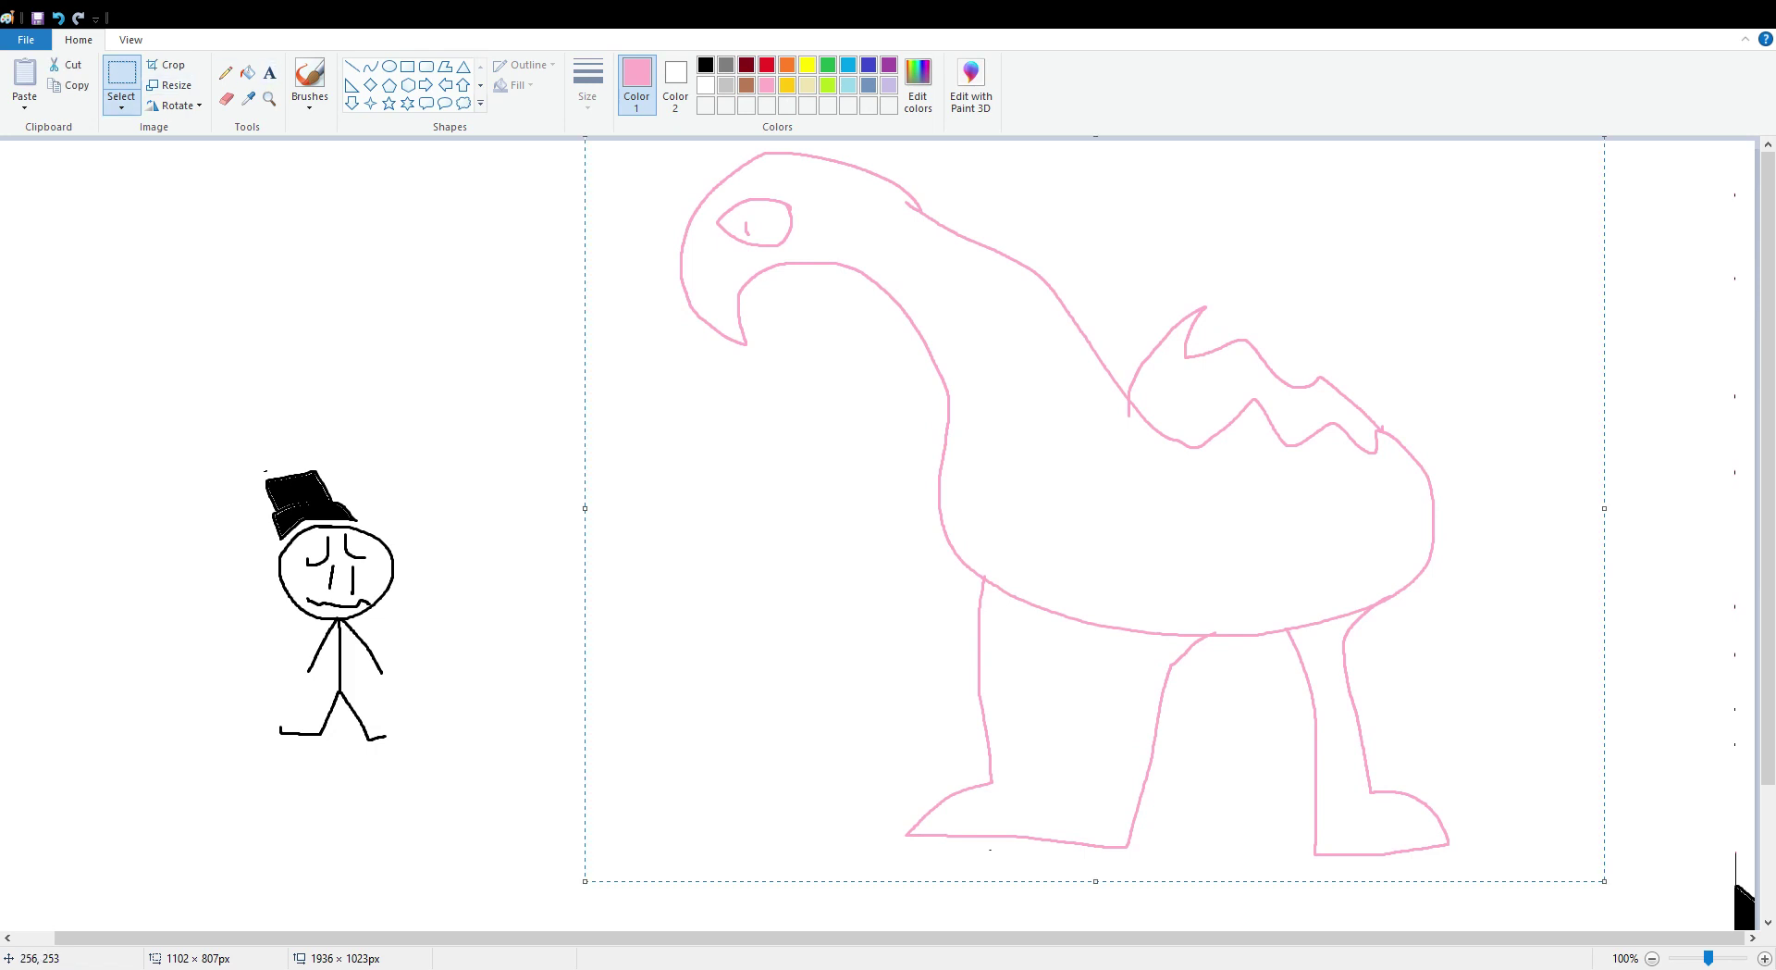
- Move the stick figure farther from the pink creature and draw a black arm reaching down between them from the canvas's upper edge
drag(203, 448, 395, 670)
mouse_move(325, 609)
mouse_down()
mouse_move(285, 579)
mouse_move(255, 598)
mouse_up()
click(310, 76)
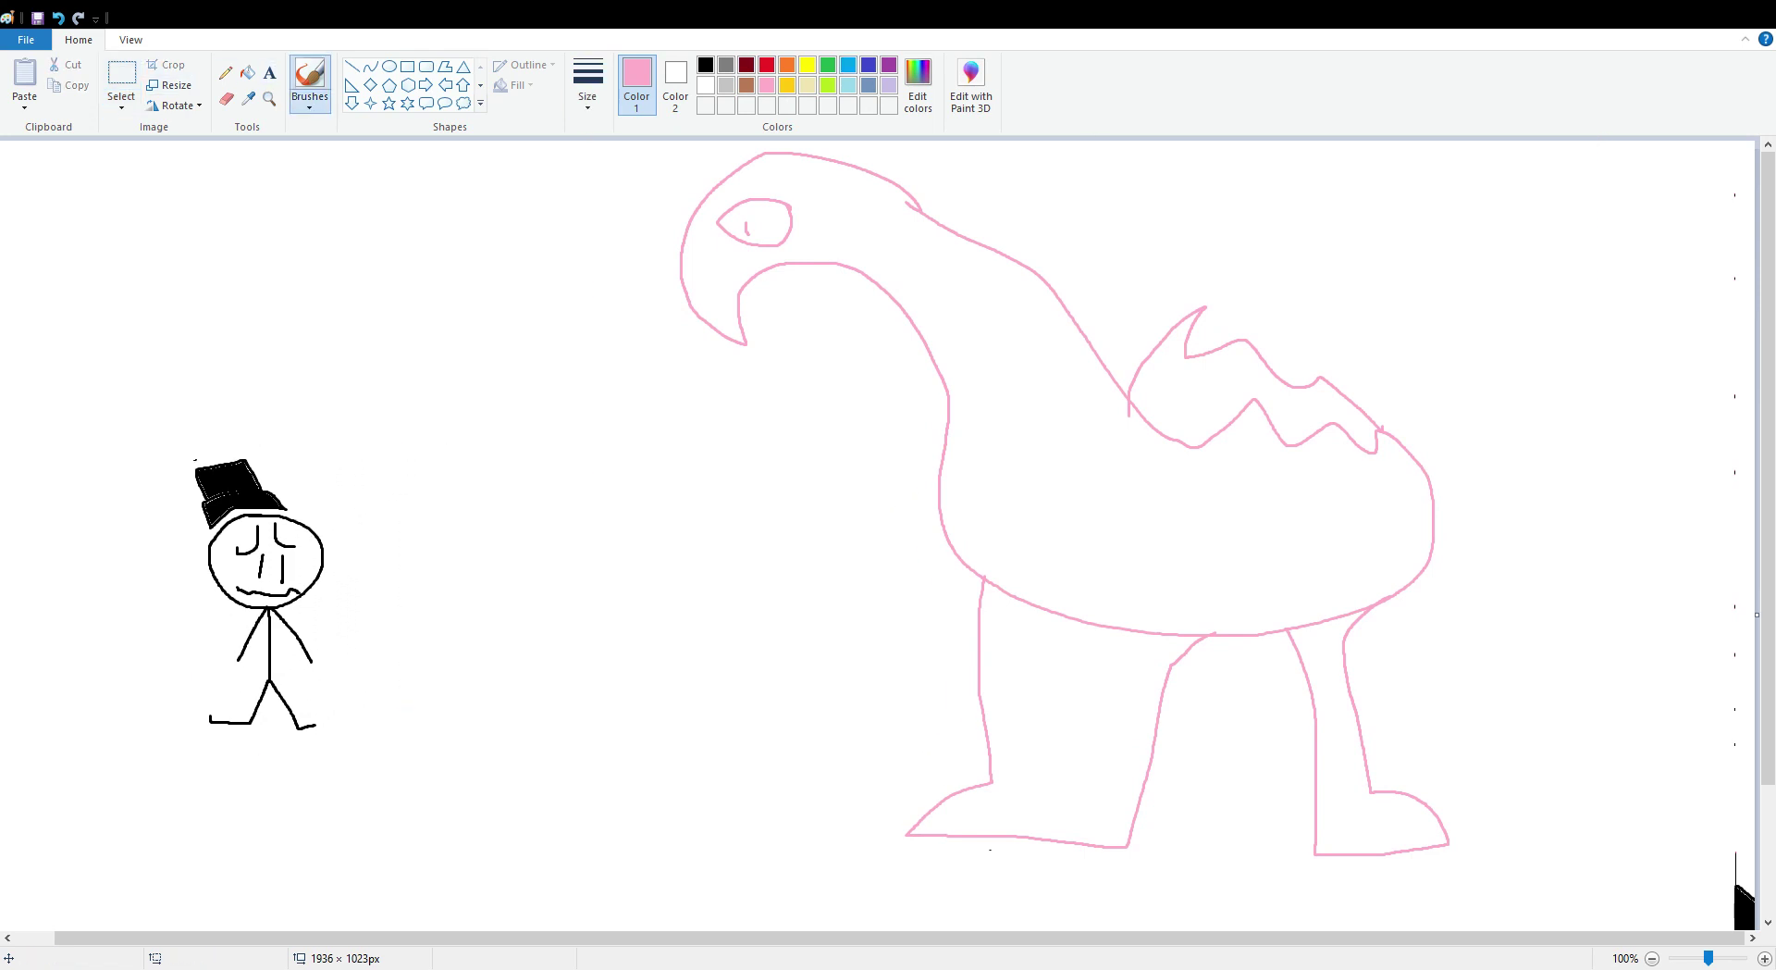
click(808, 64)
click(706, 64)
mouse_move(640, 451)
mouse_down()
mouse_move(465, 139)
mouse_move(658, 421)
mouse_move(684, 424)
mouse_up()
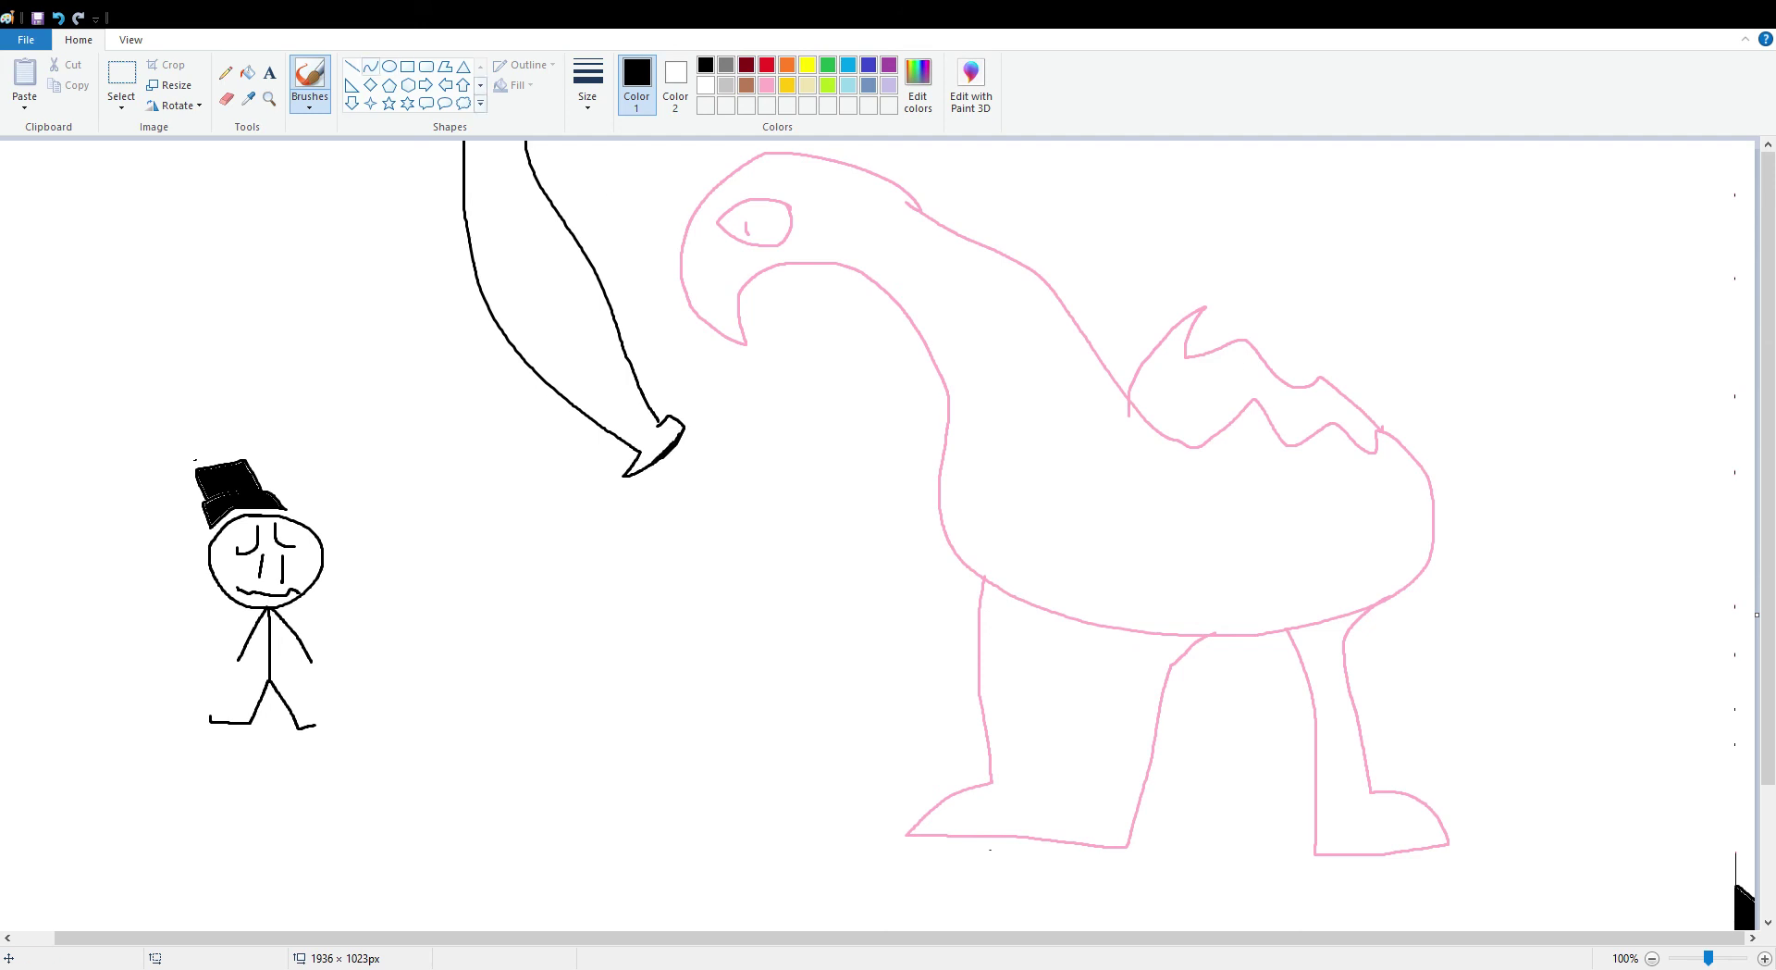
- Move the stick figure farther back from the black arm and draw a small black-outlined shape at the arm's tip
click(121, 79)
drag(338, 710, 120, 435)
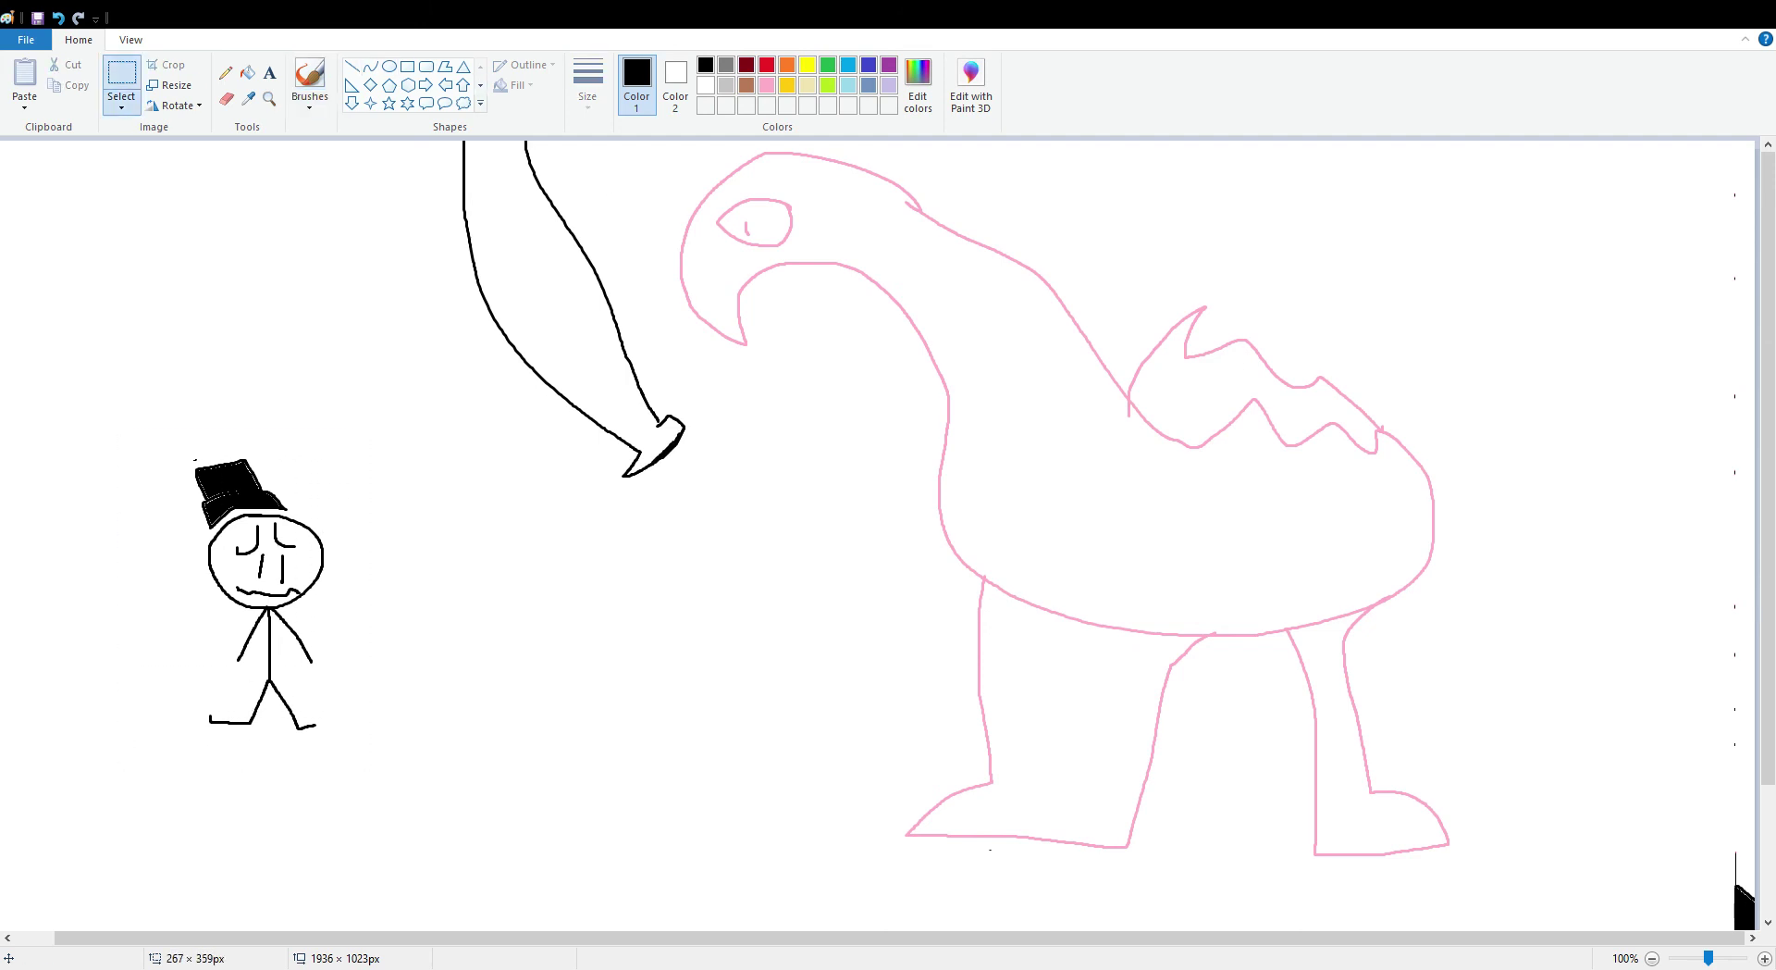
drag(259, 593, 216, 583)
click(302, 217)
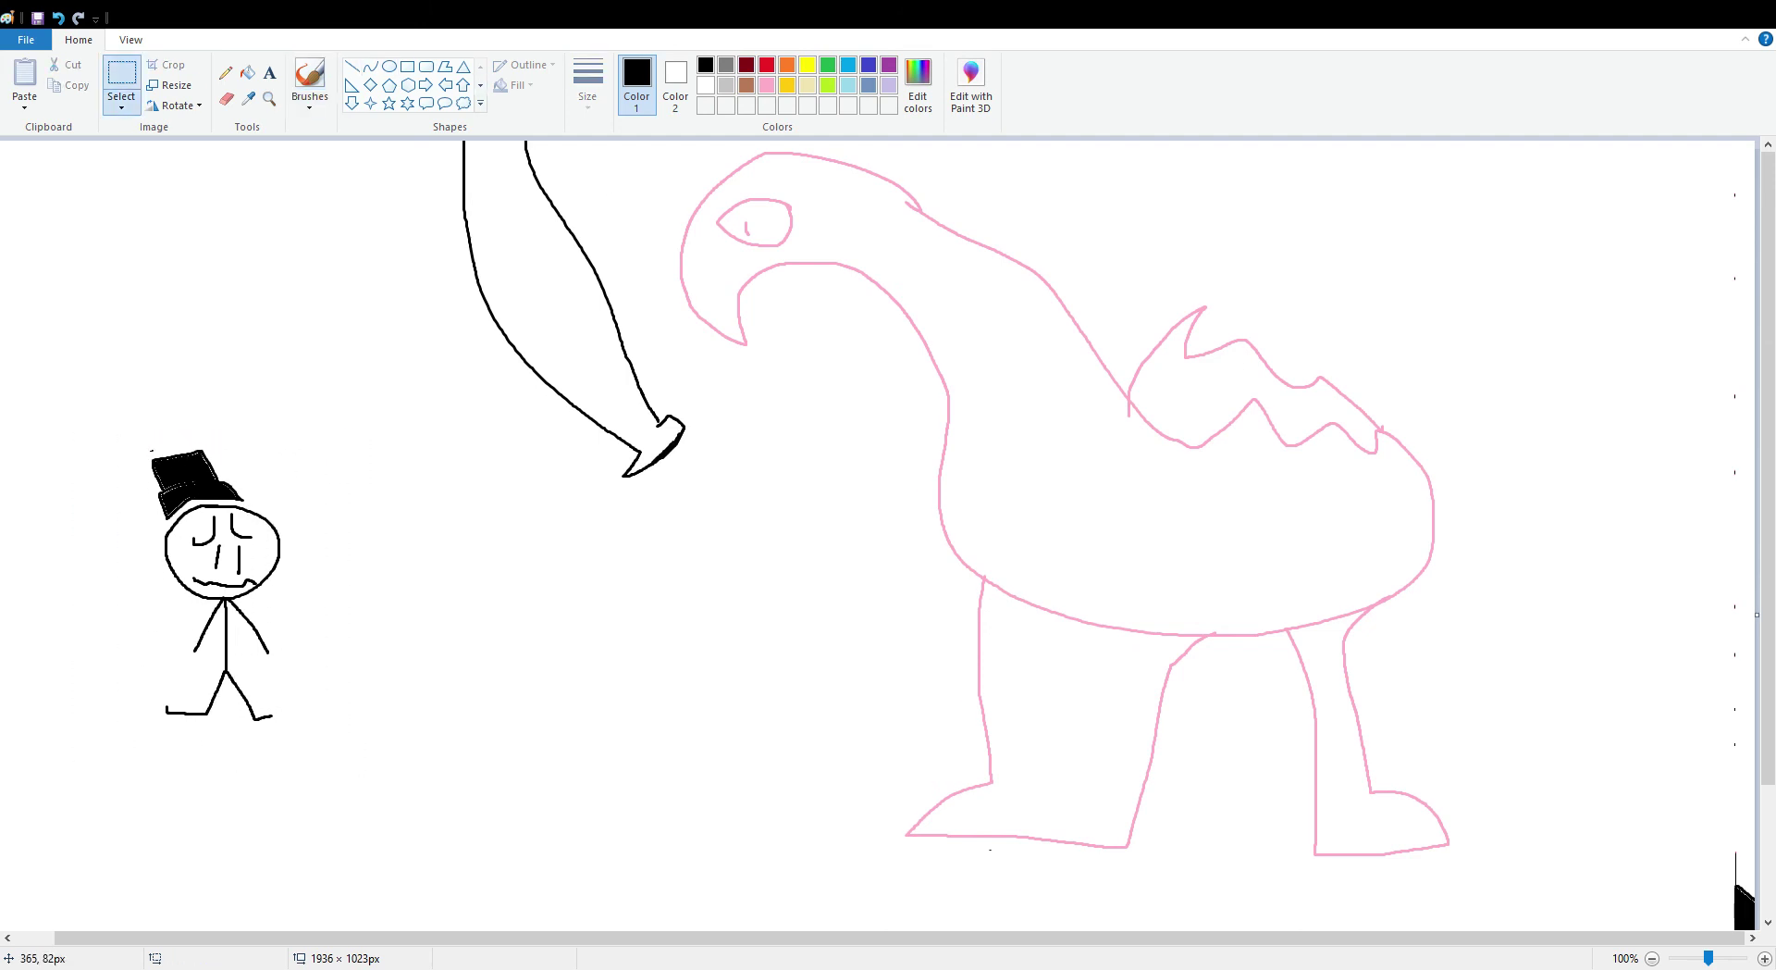
click(309, 78)
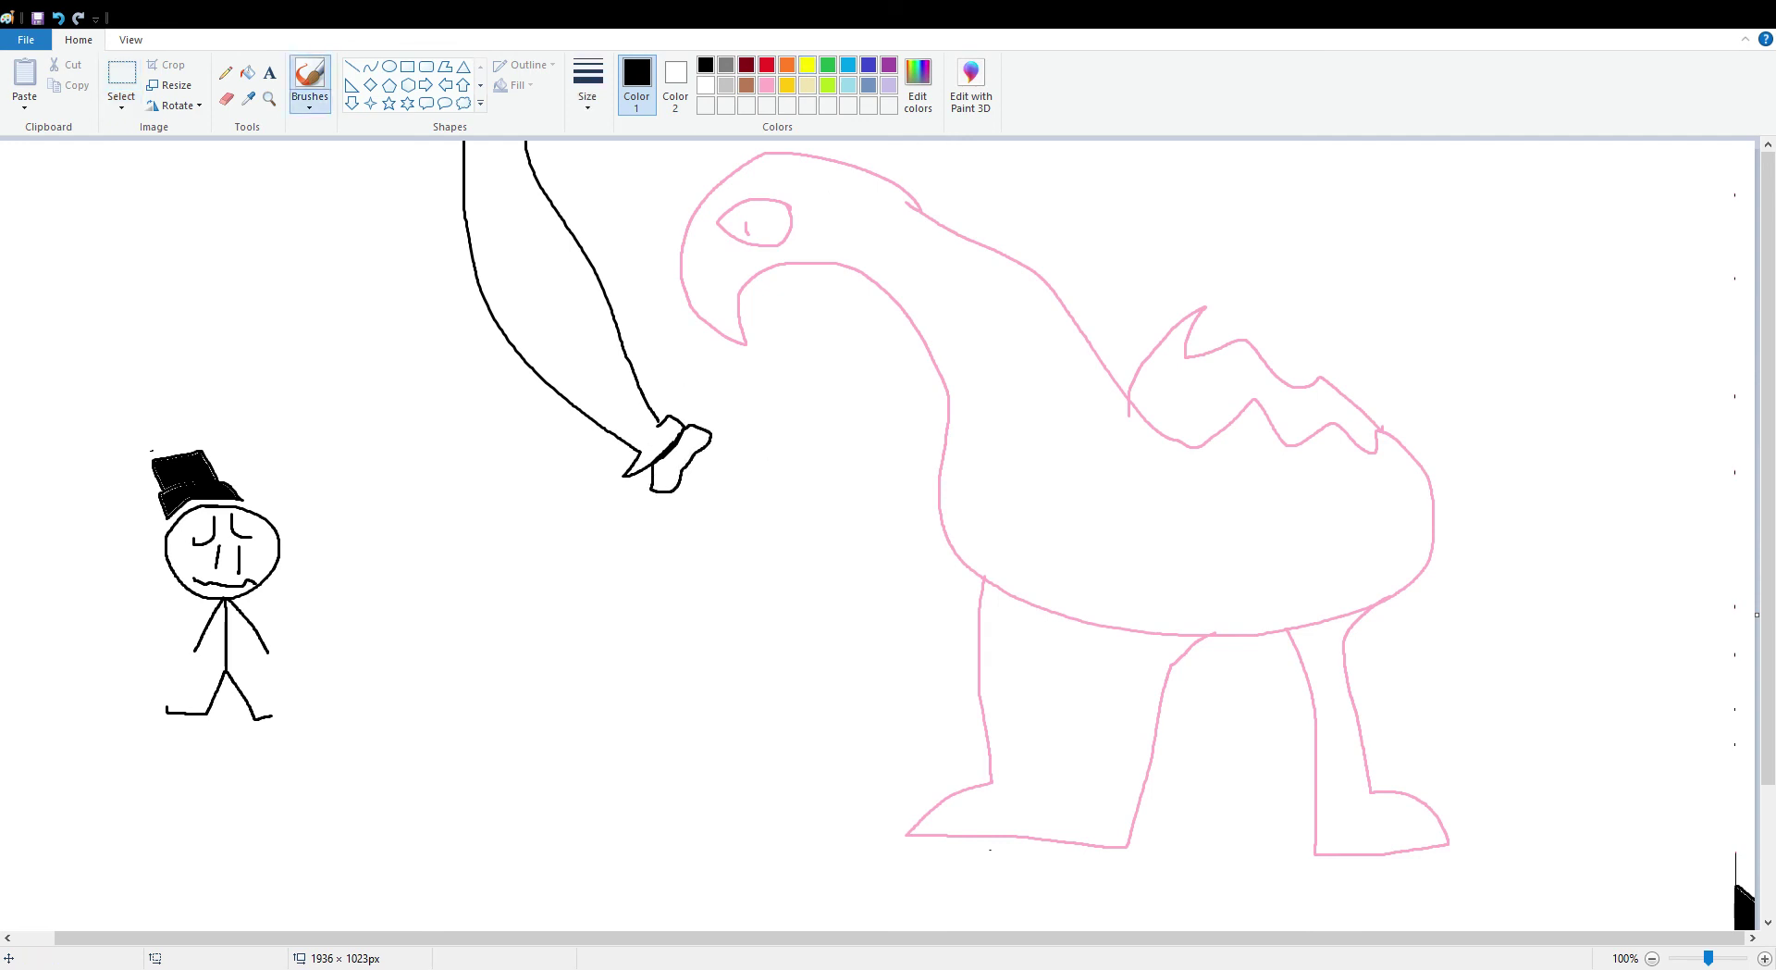
- Draw a yellow duck-like head with a long bill and a crossed-out eye below the tip of the black arm
click(806, 64)
scroll(788, 480, down, 2)
scroll(788, 480, up, 2)
click(787, 481)
mouse_move(868, 516)
mouse_down()
mouse_move(785, 466)
mouse_move(675, 558)
mouse_move(606, 547)
mouse_move(583, 580)
mouse_up()
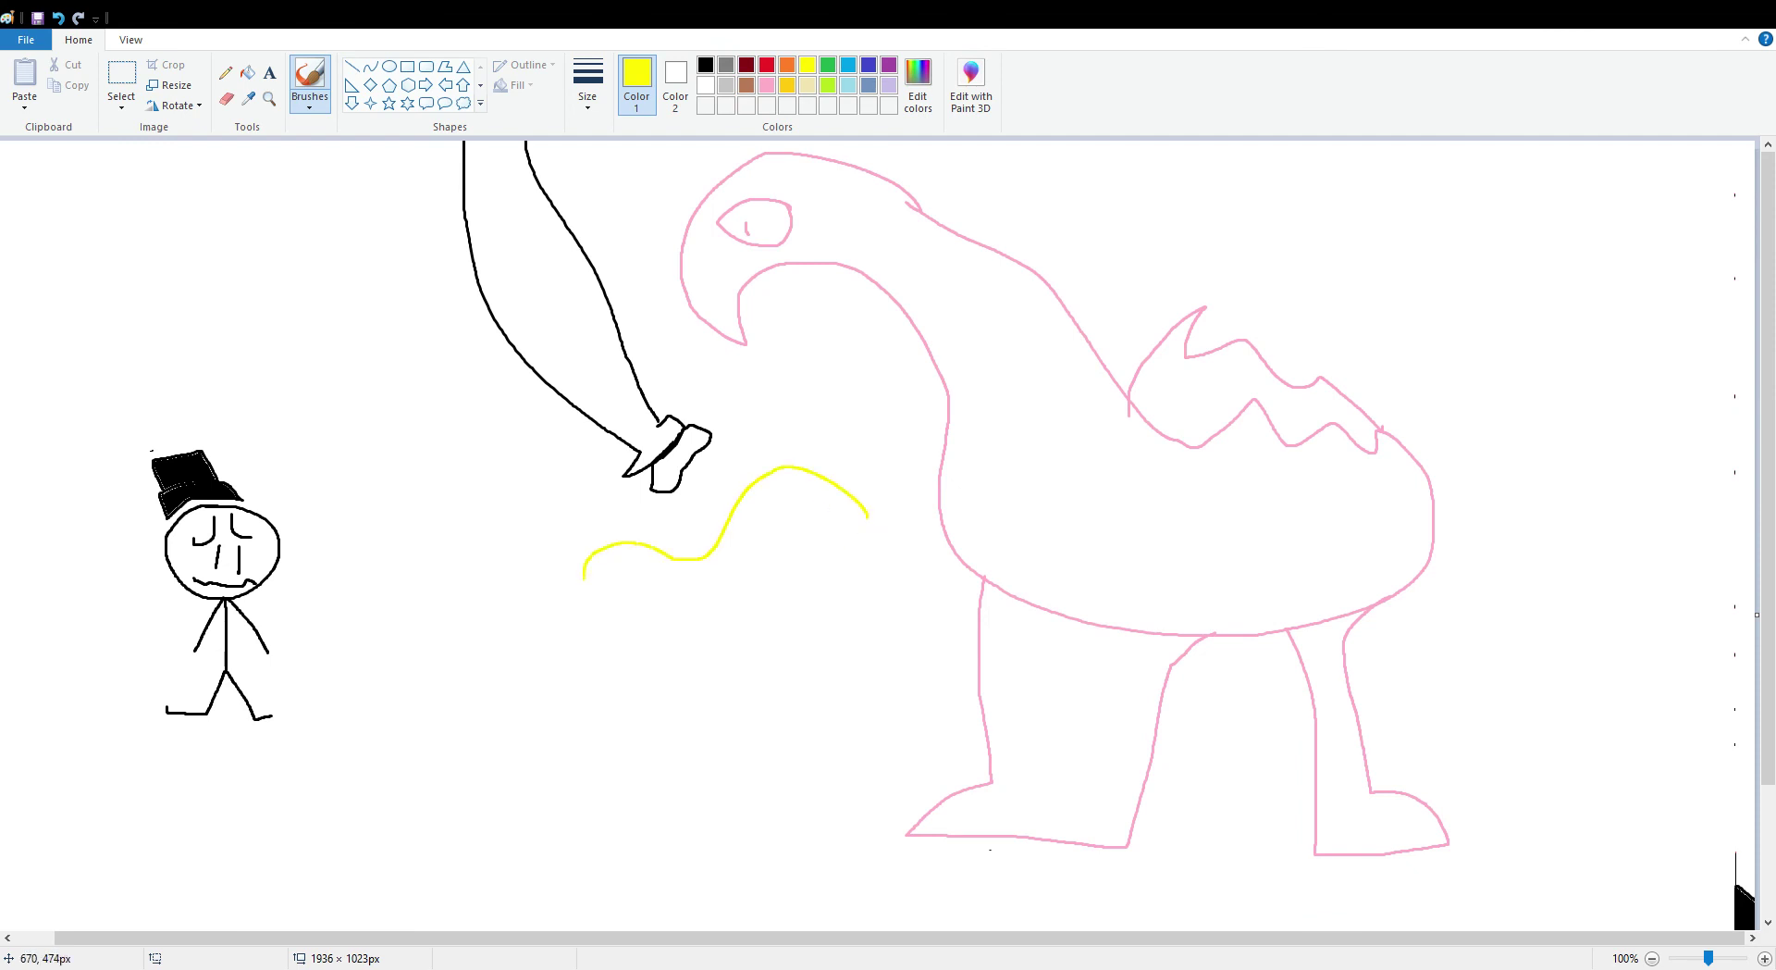
mouse_move(734, 657)
mouse_down()
mouse_move(800, 702)
mouse_move(901, 615)
mouse_move(869, 518)
mouse_move(744, 533)
mouse_move(796, 569)
mouse_move(845, 535)
mouse_move(726, 575)
mouse_move(831, 521)
mouse_up()
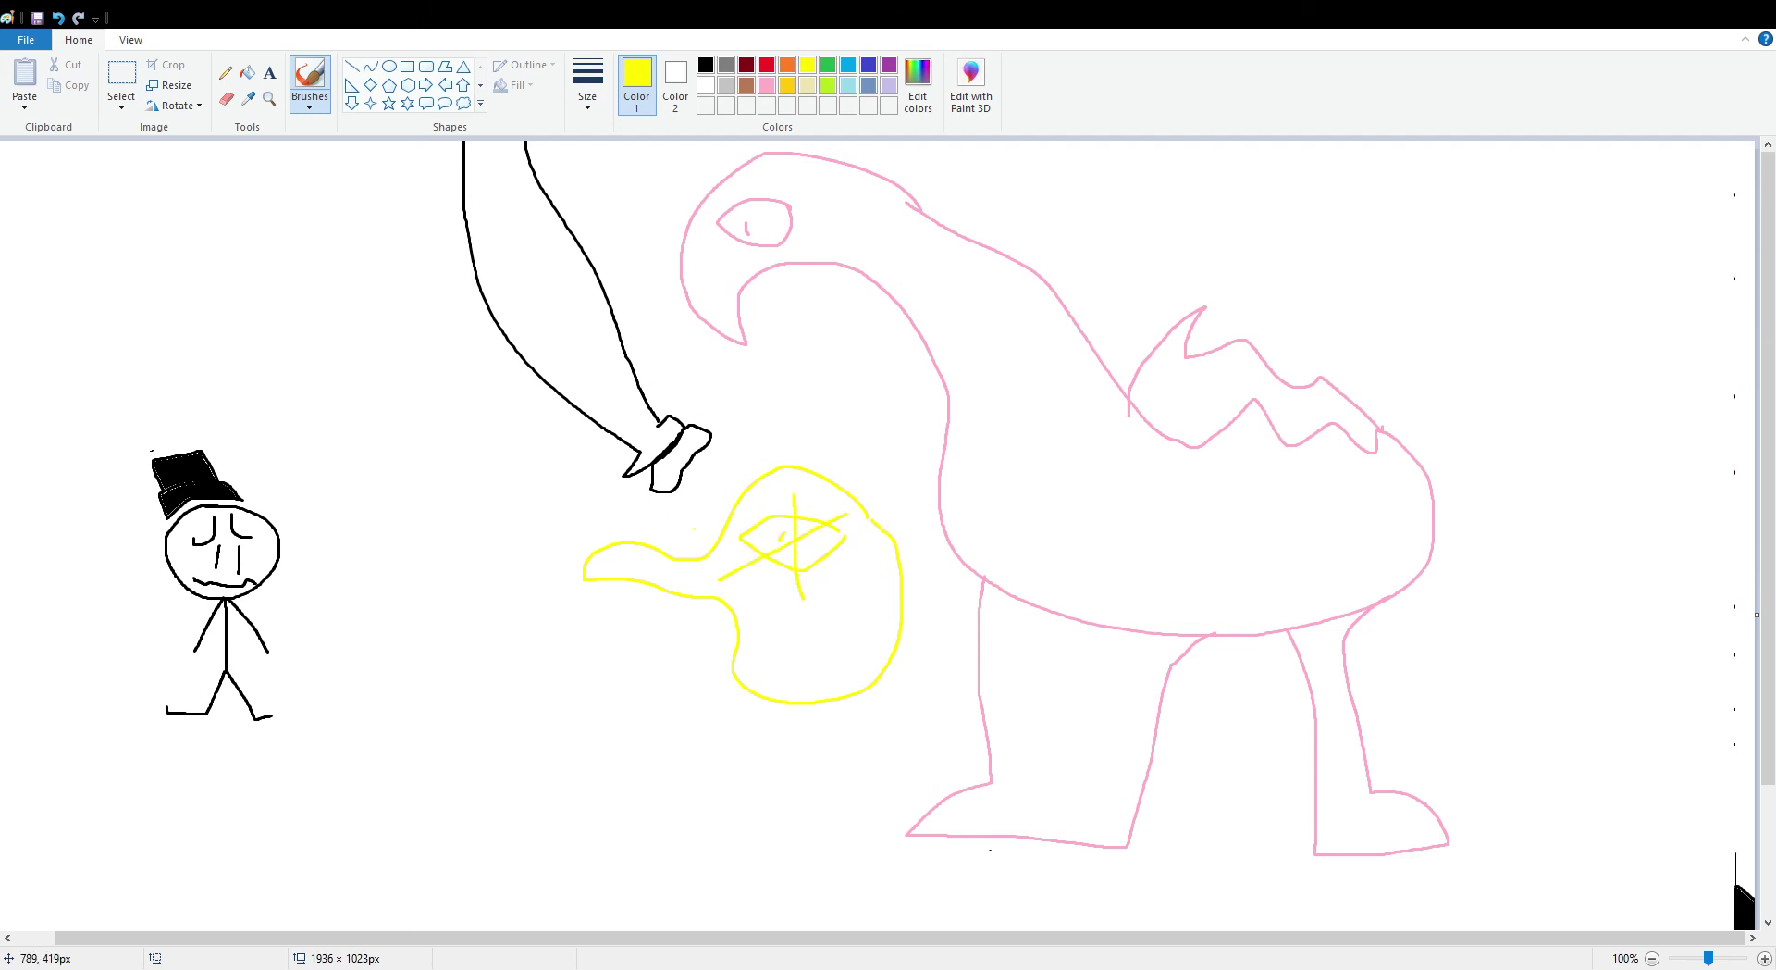
drag(611, 597, 722, 603)
drag(611, 645, 759, 659)
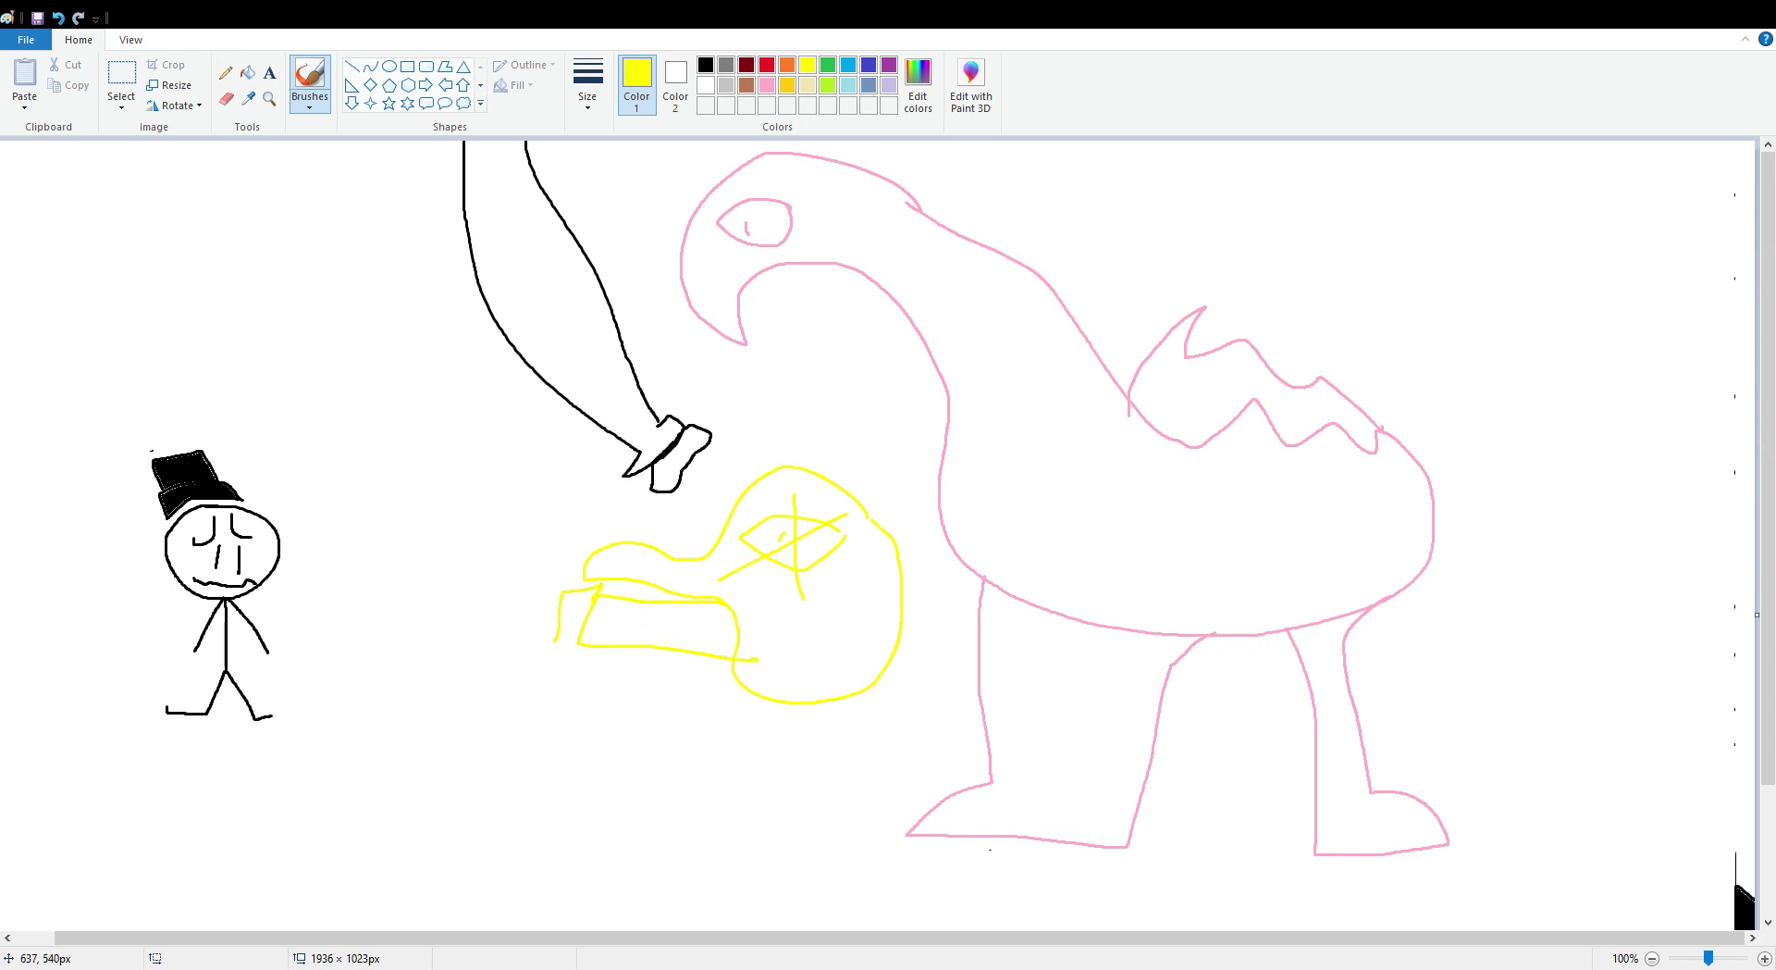
- Select the black arm with a free-form outline and remove it from the scene
click(121, 74)
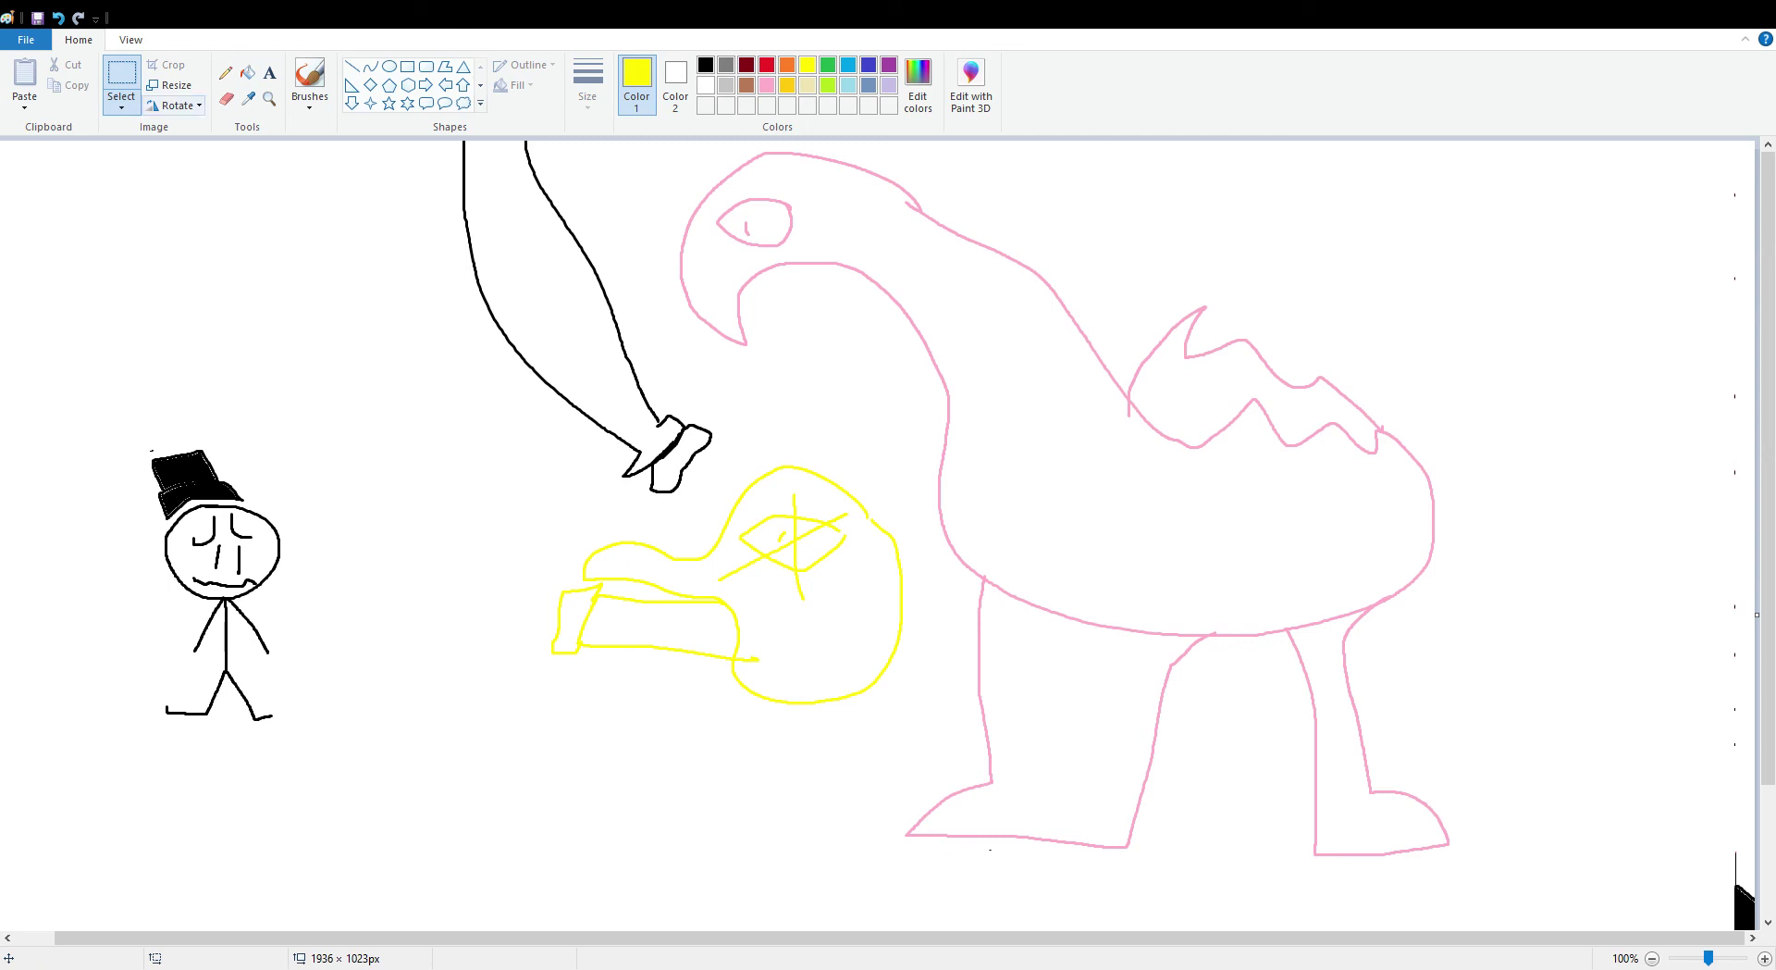
click(121, 106)
click(160, 169)
mouse_move(636, 504)
mouse_down()
mouse_move(747, 423)
mouse_move(681, 376)
mouse_move(629, 295)
mouse_move(579, 142)
mouse_move(426, 141)
mouse_move(472, 363)
mouse_move(636, 504)
mouse_up()
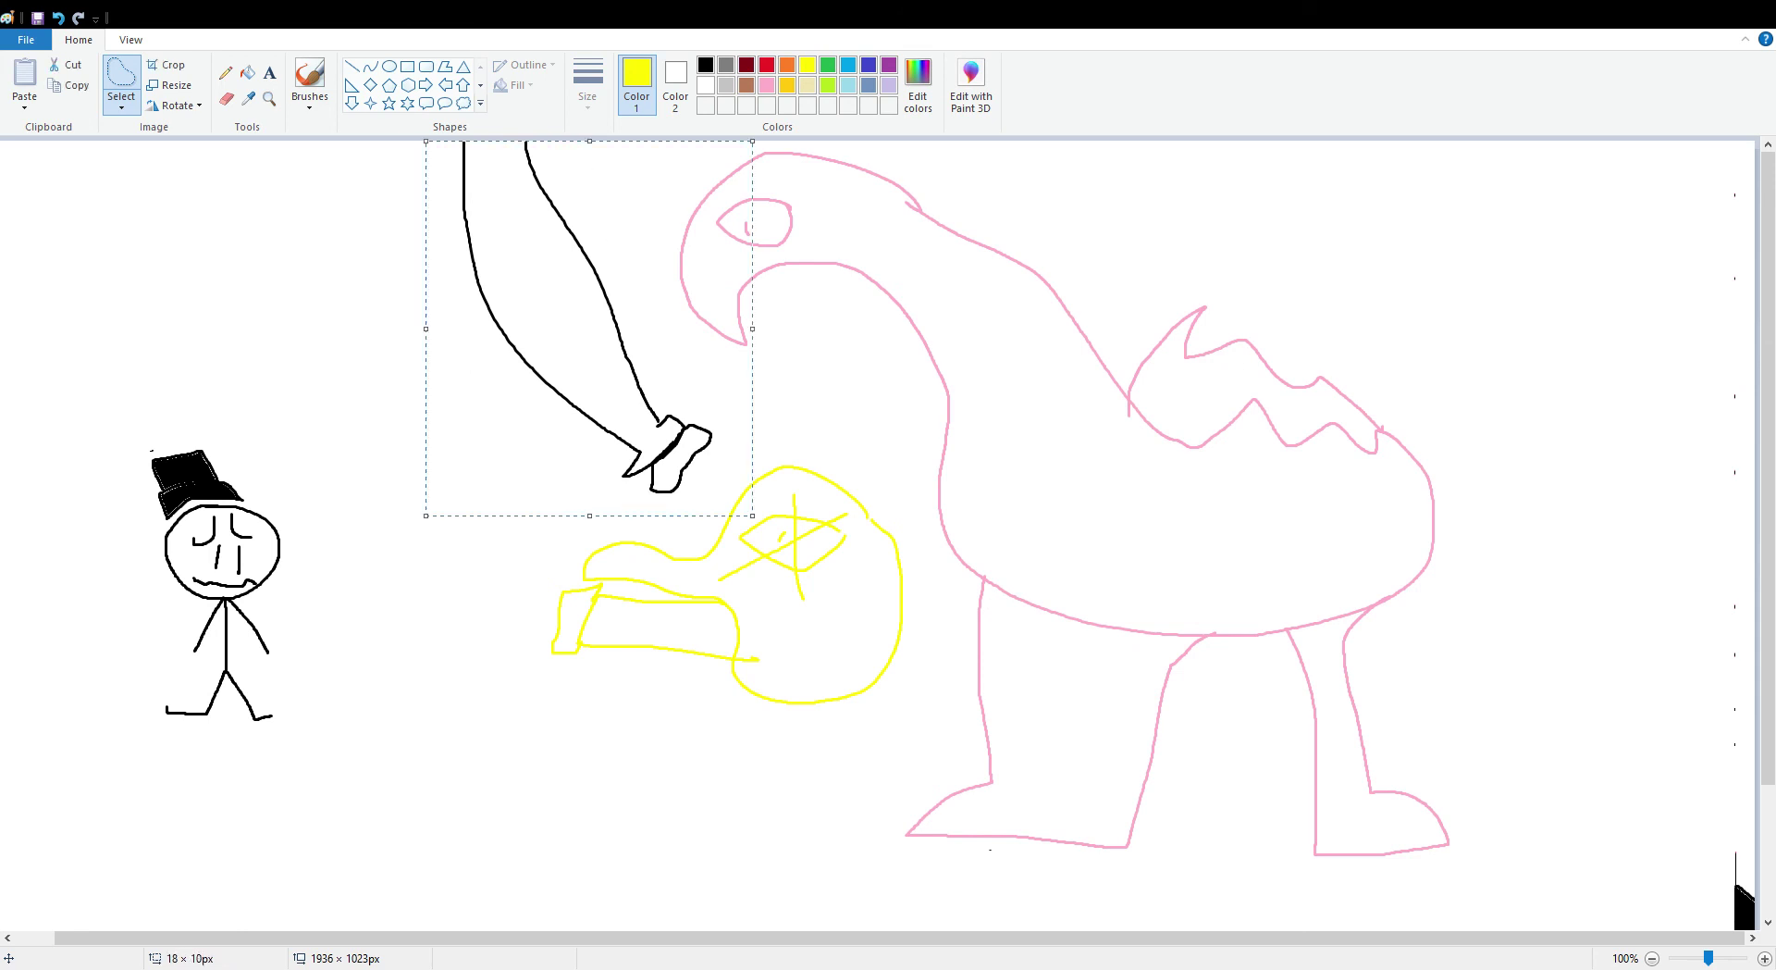
drag(753, 329, 620, 329)
key(Delete)
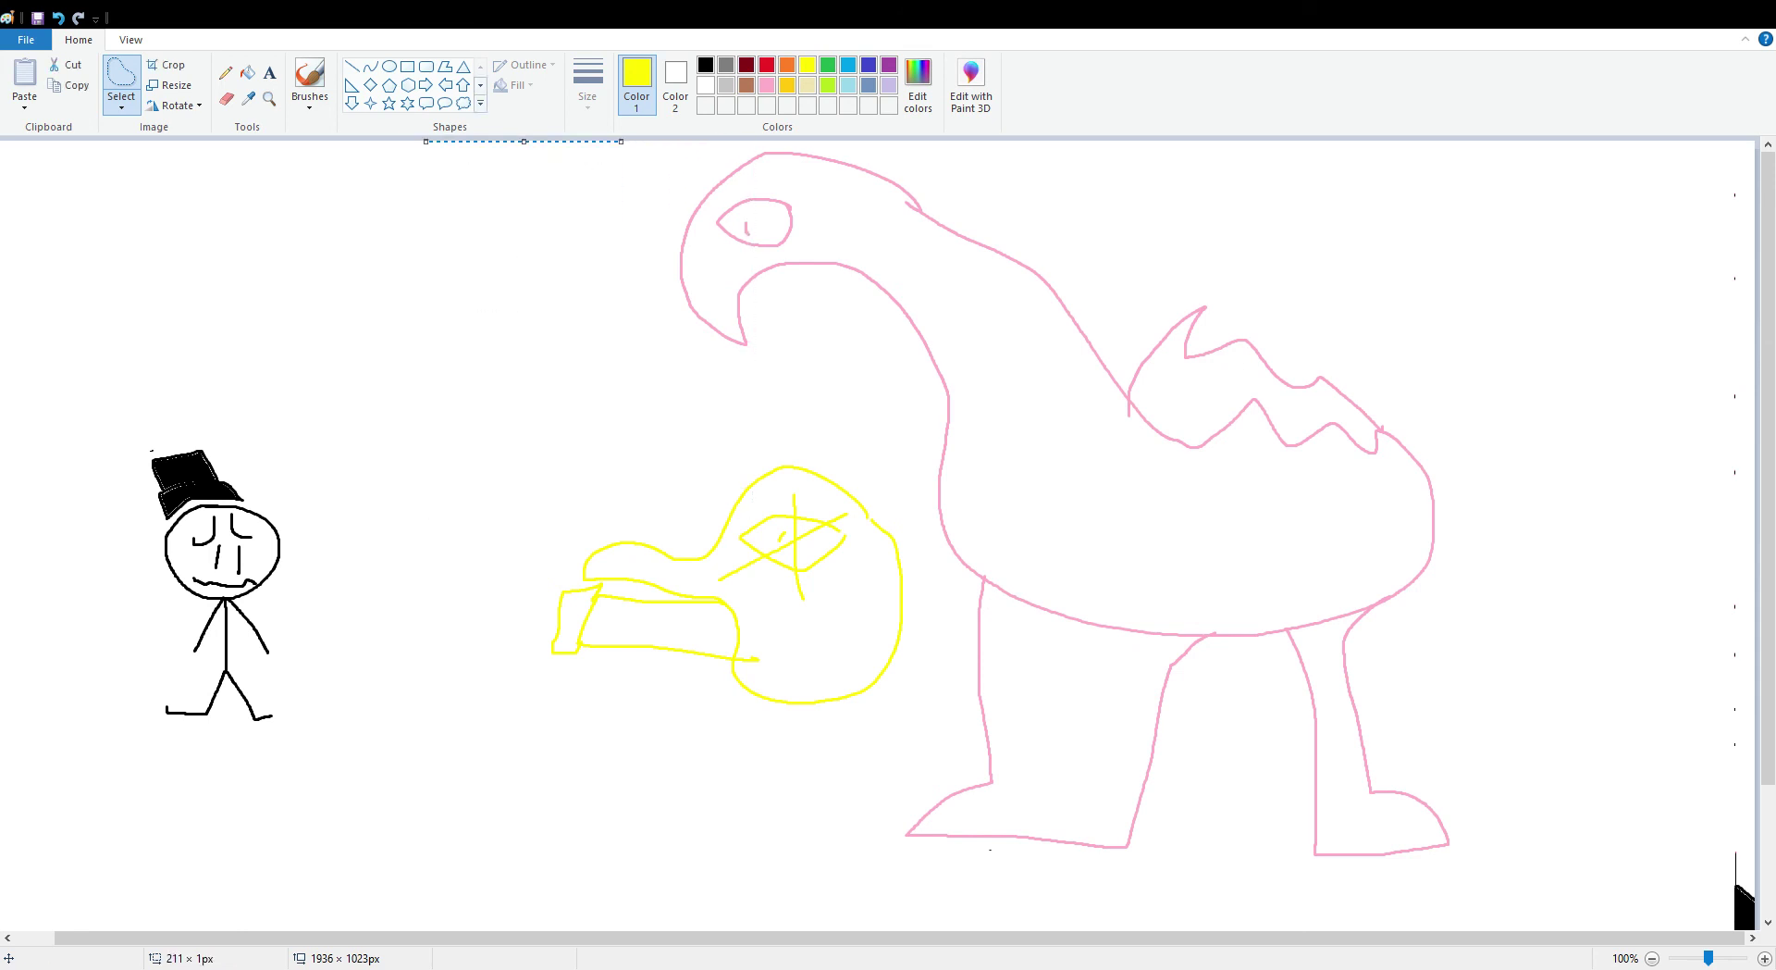
- Select the stray black marks along the canvas's right edge and move them off the canvas
click(309, 74)
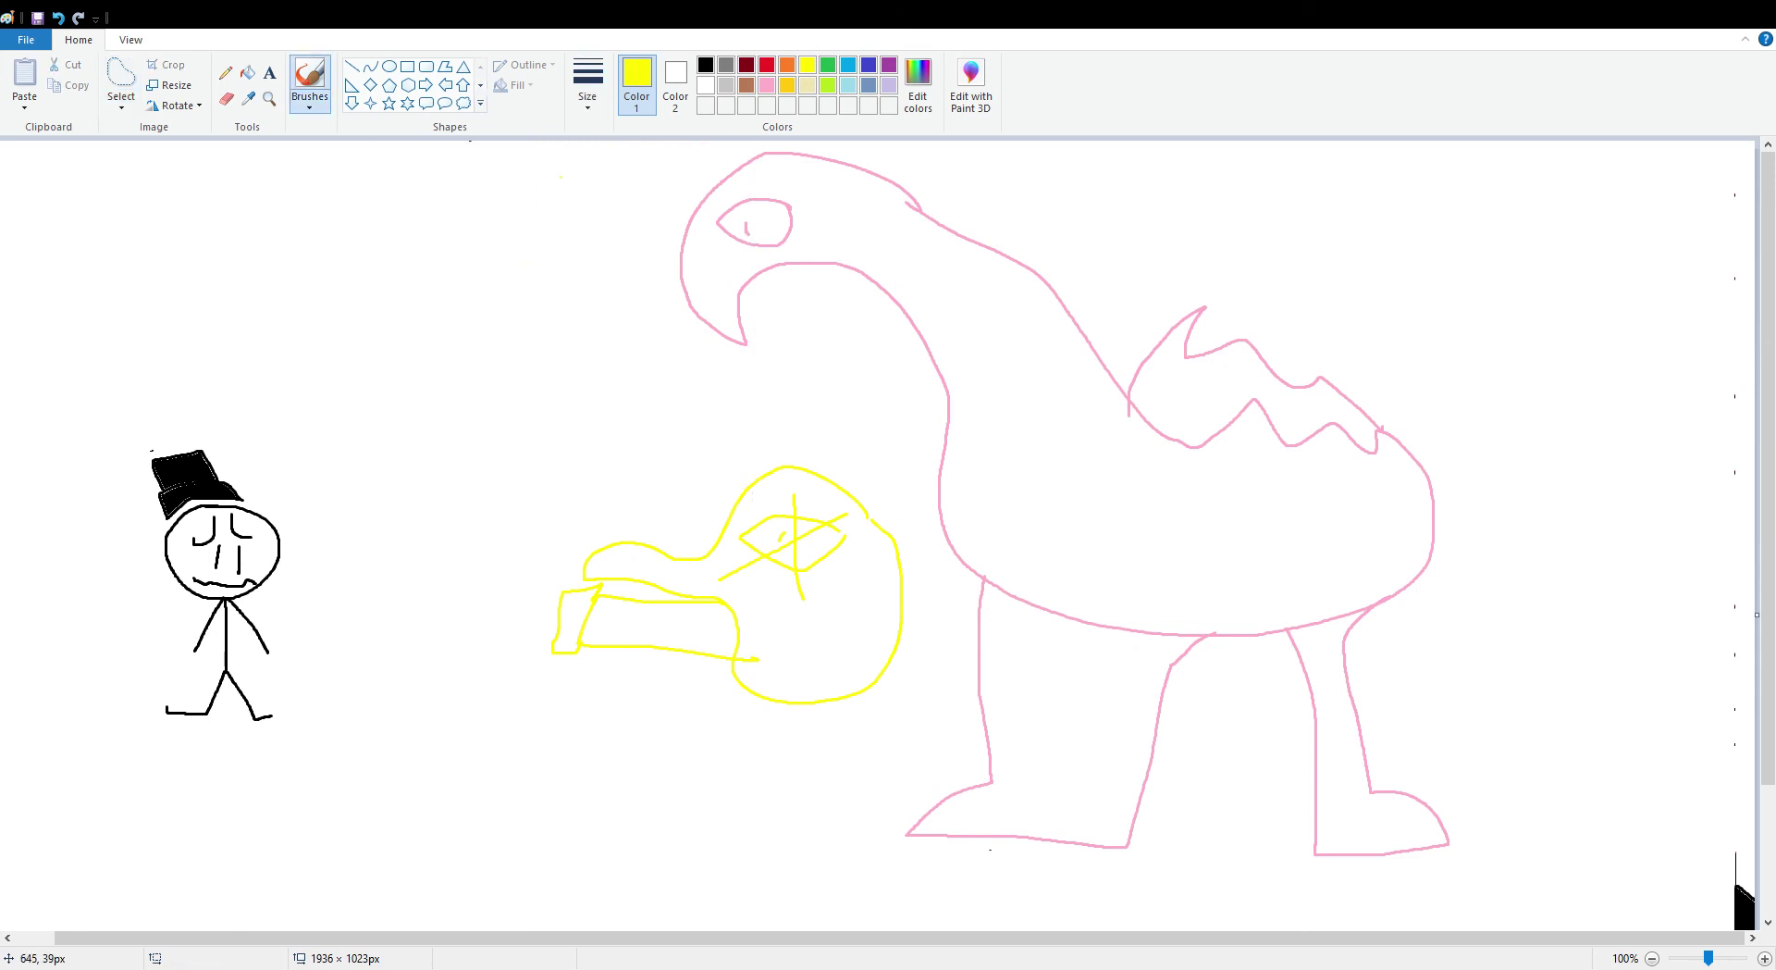
scroll(601, 175, down, 3)
scroll(601, 174, up, 3)
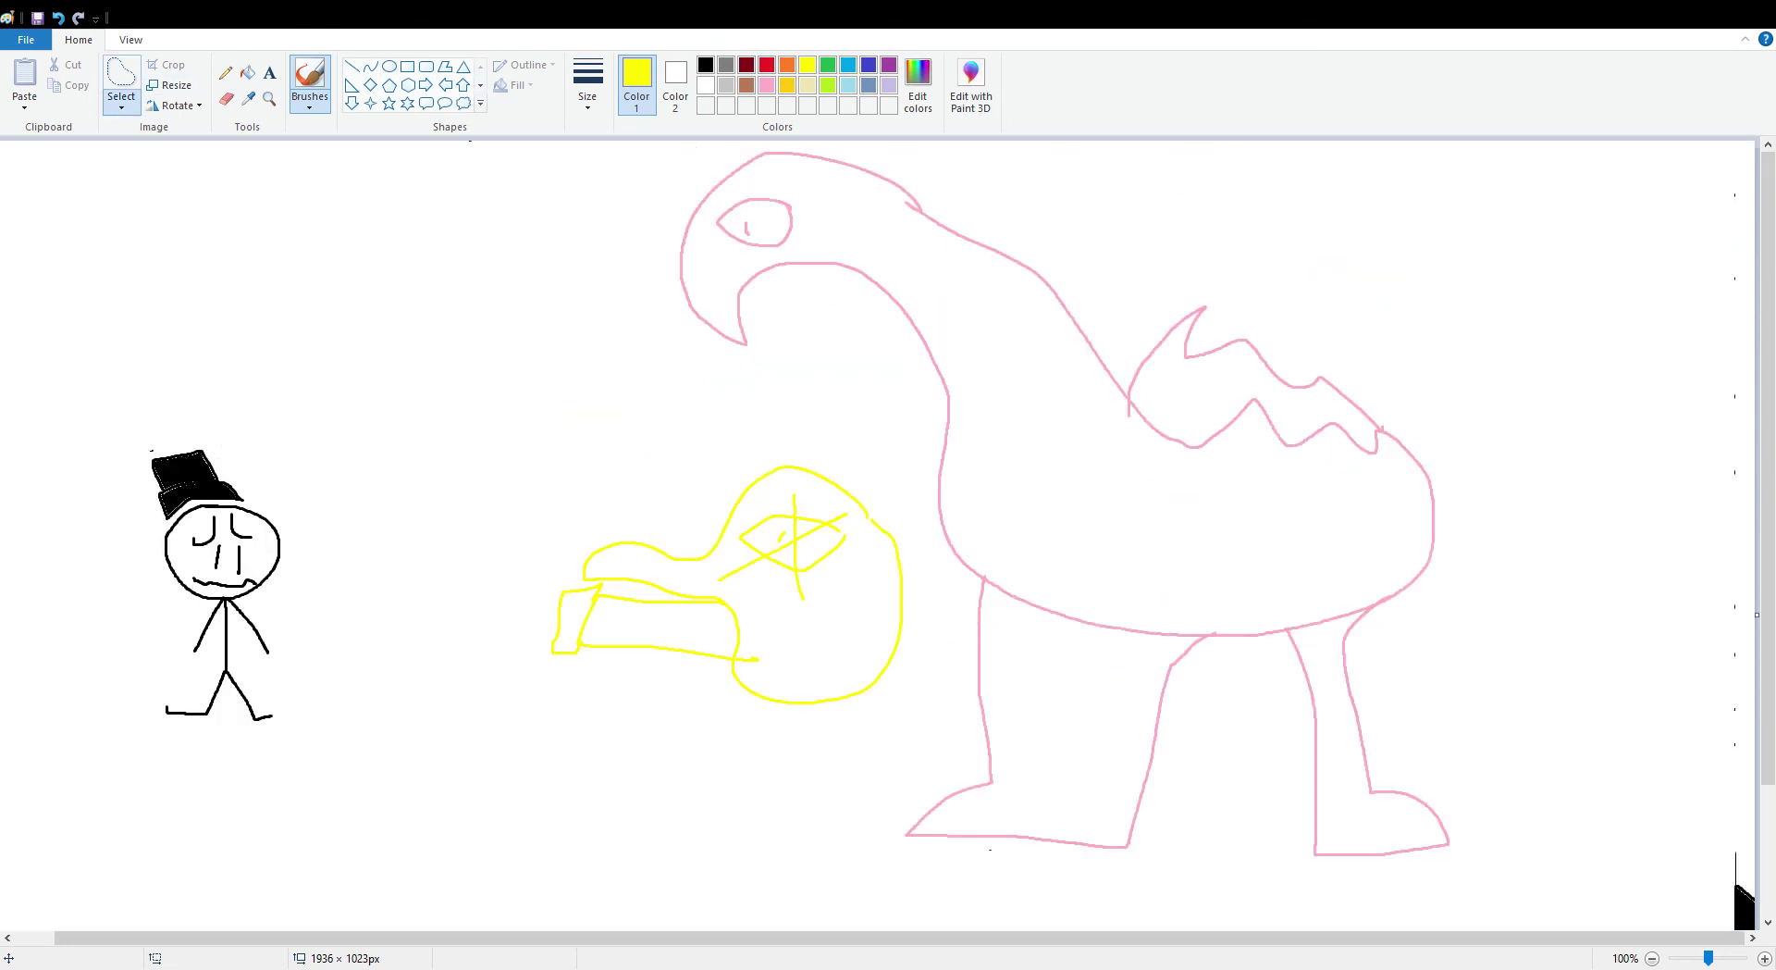
click(121, 82)
scroll(879, 532, down, 3)
mouse_move(1693, 572)
mouse_down()
mouse_move(1765, 666)
mouse_move(1724, 968)
mouse_up()
scroll(1741, 620, up, 3)
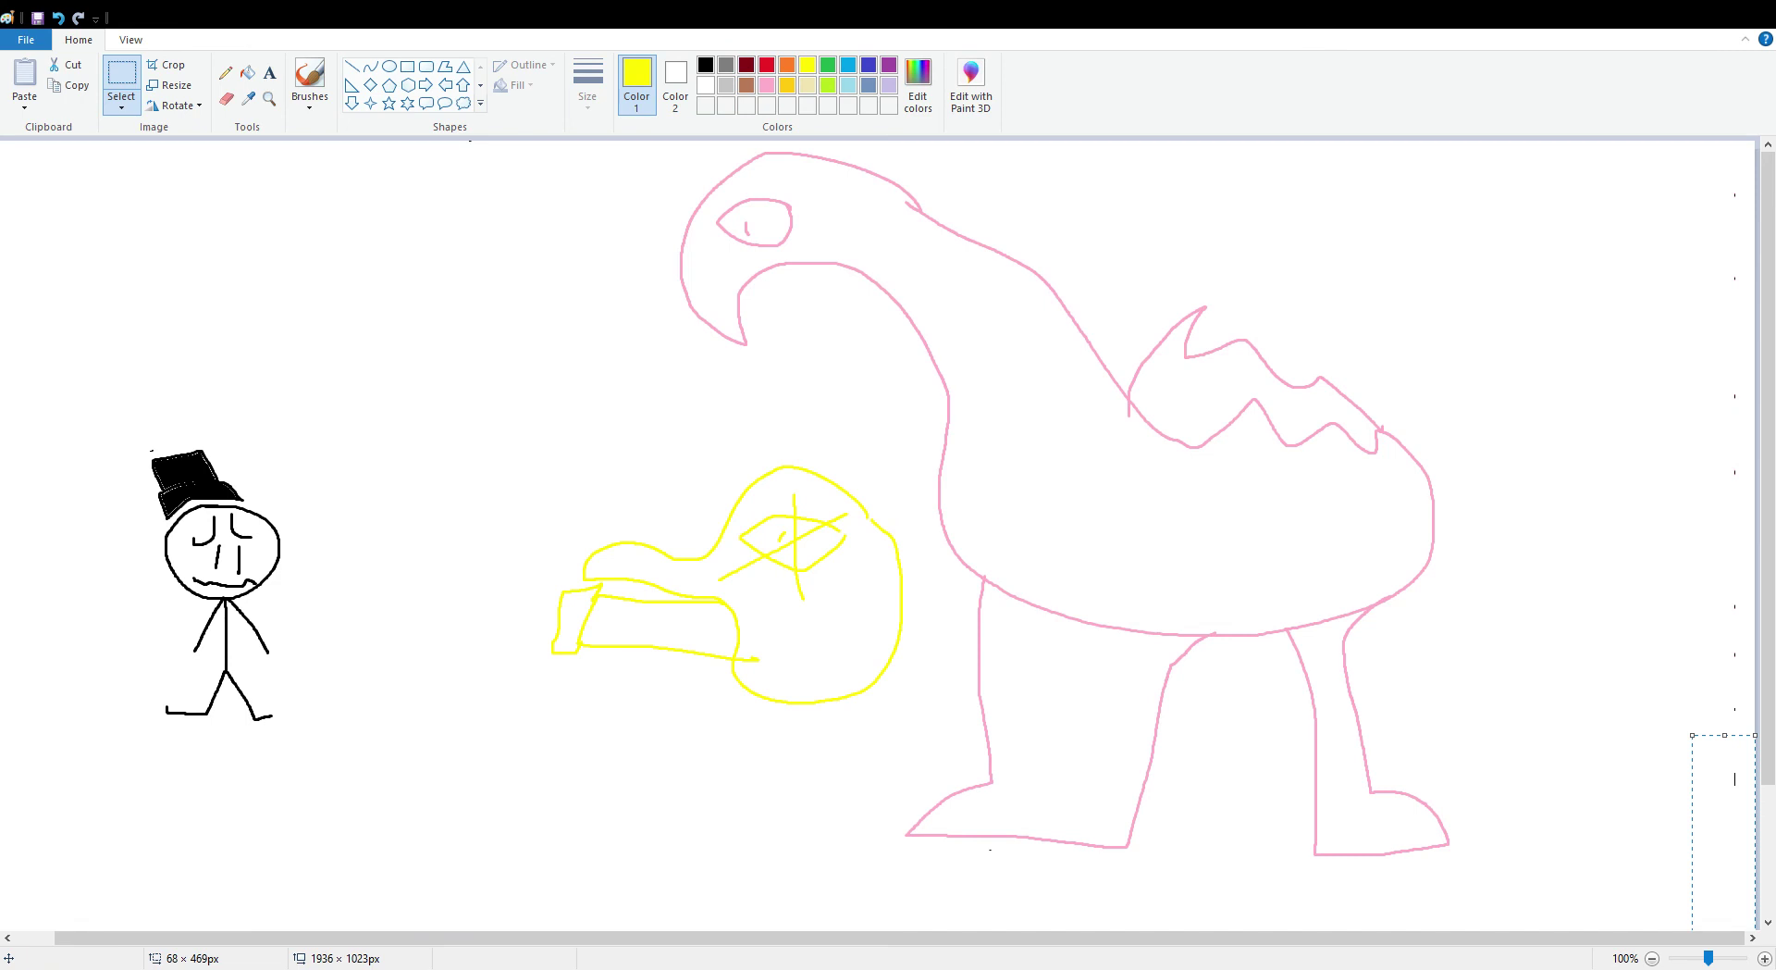
mouse_move(1725, 734)
mouse_down()
mouse_move(1725, 417)
mouse_move(1720, 521)
mouse_move(1765, 490)
mouse_up()
click(1677, 483)
click(1616, 563)
scroll(1616, 563, down, 3)
scroll(1652, 561, up, 3)
- Move the yellow head above the stick figure, flip it horizontally to face the pink creature, and clear the selection
drag(502, 454, 909, 742)
drag(752, 624, 224, 323)
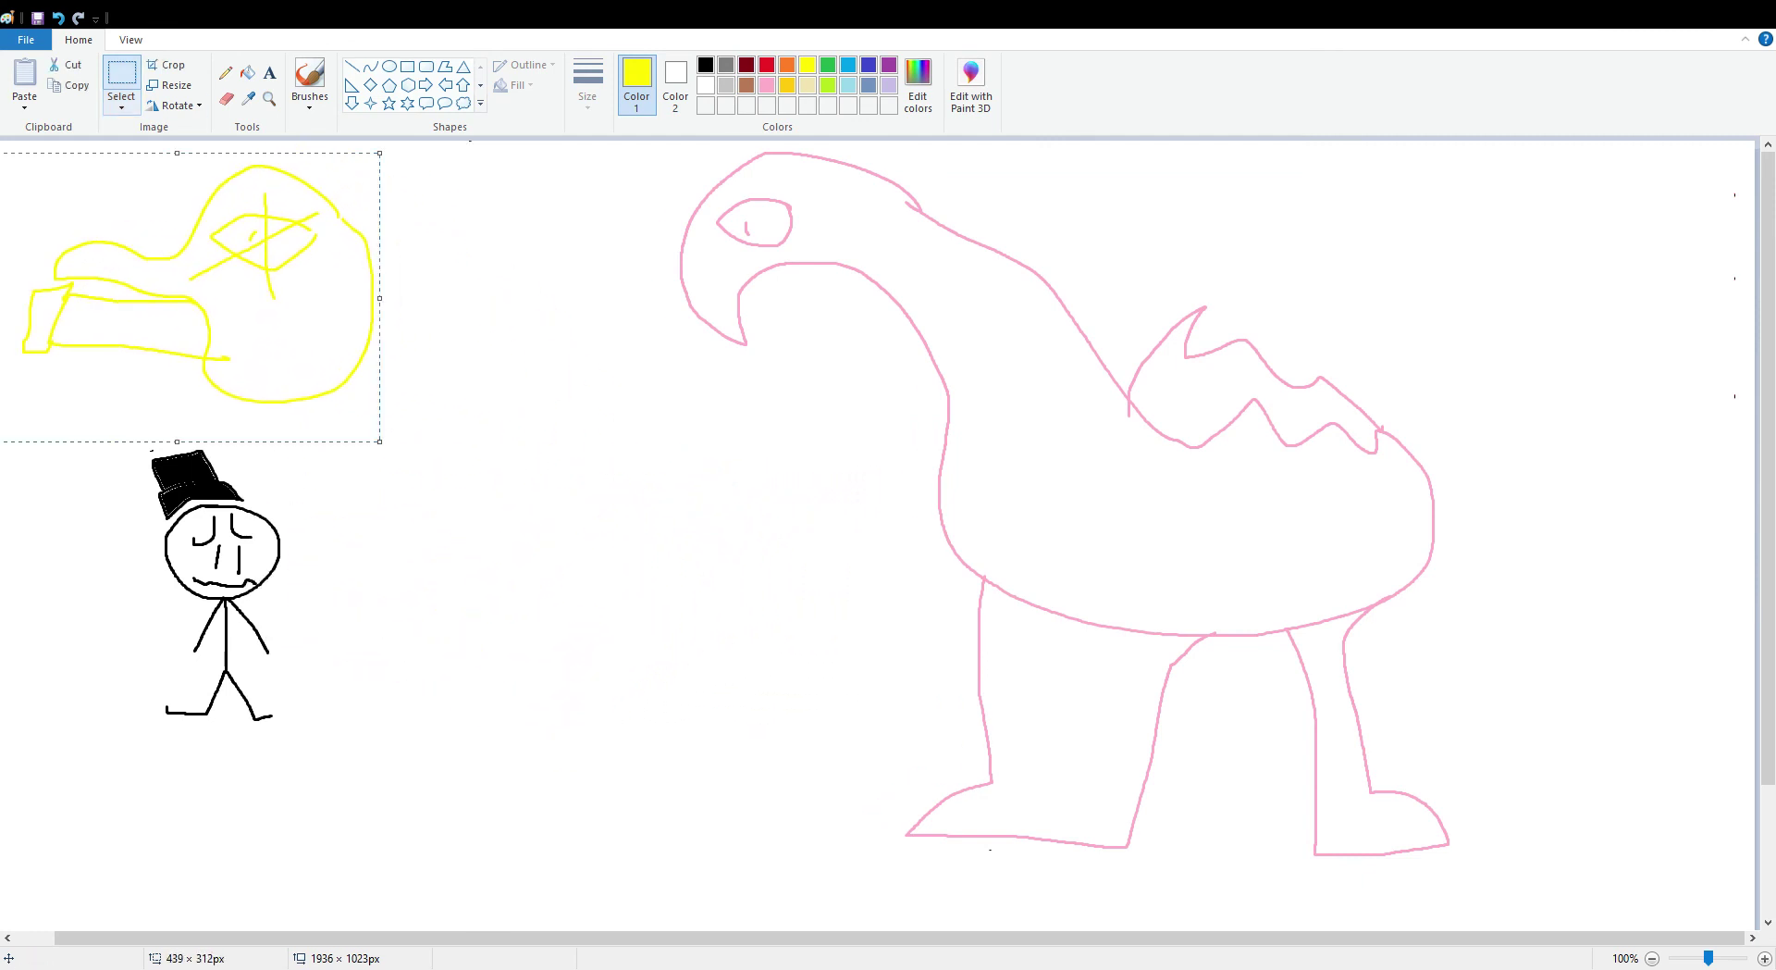
click(174, 105)
click(202, 211)
drag(494, 227, 505, 238)
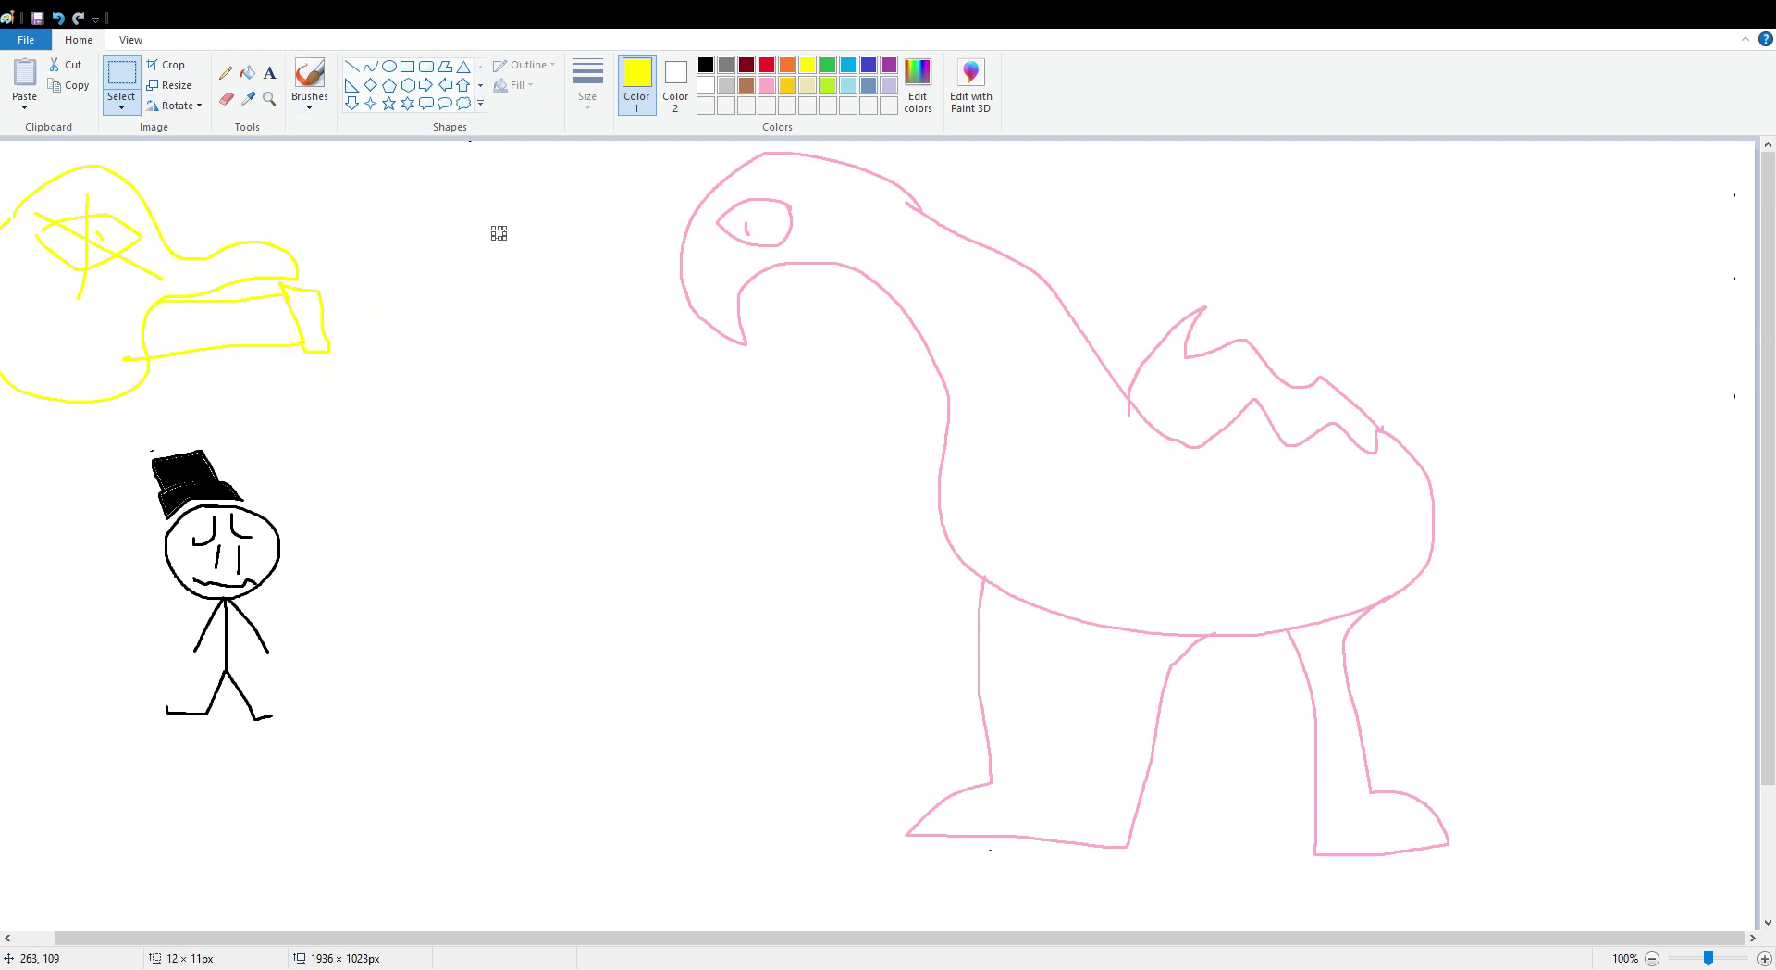
click(244, 241)
click(310, 81)
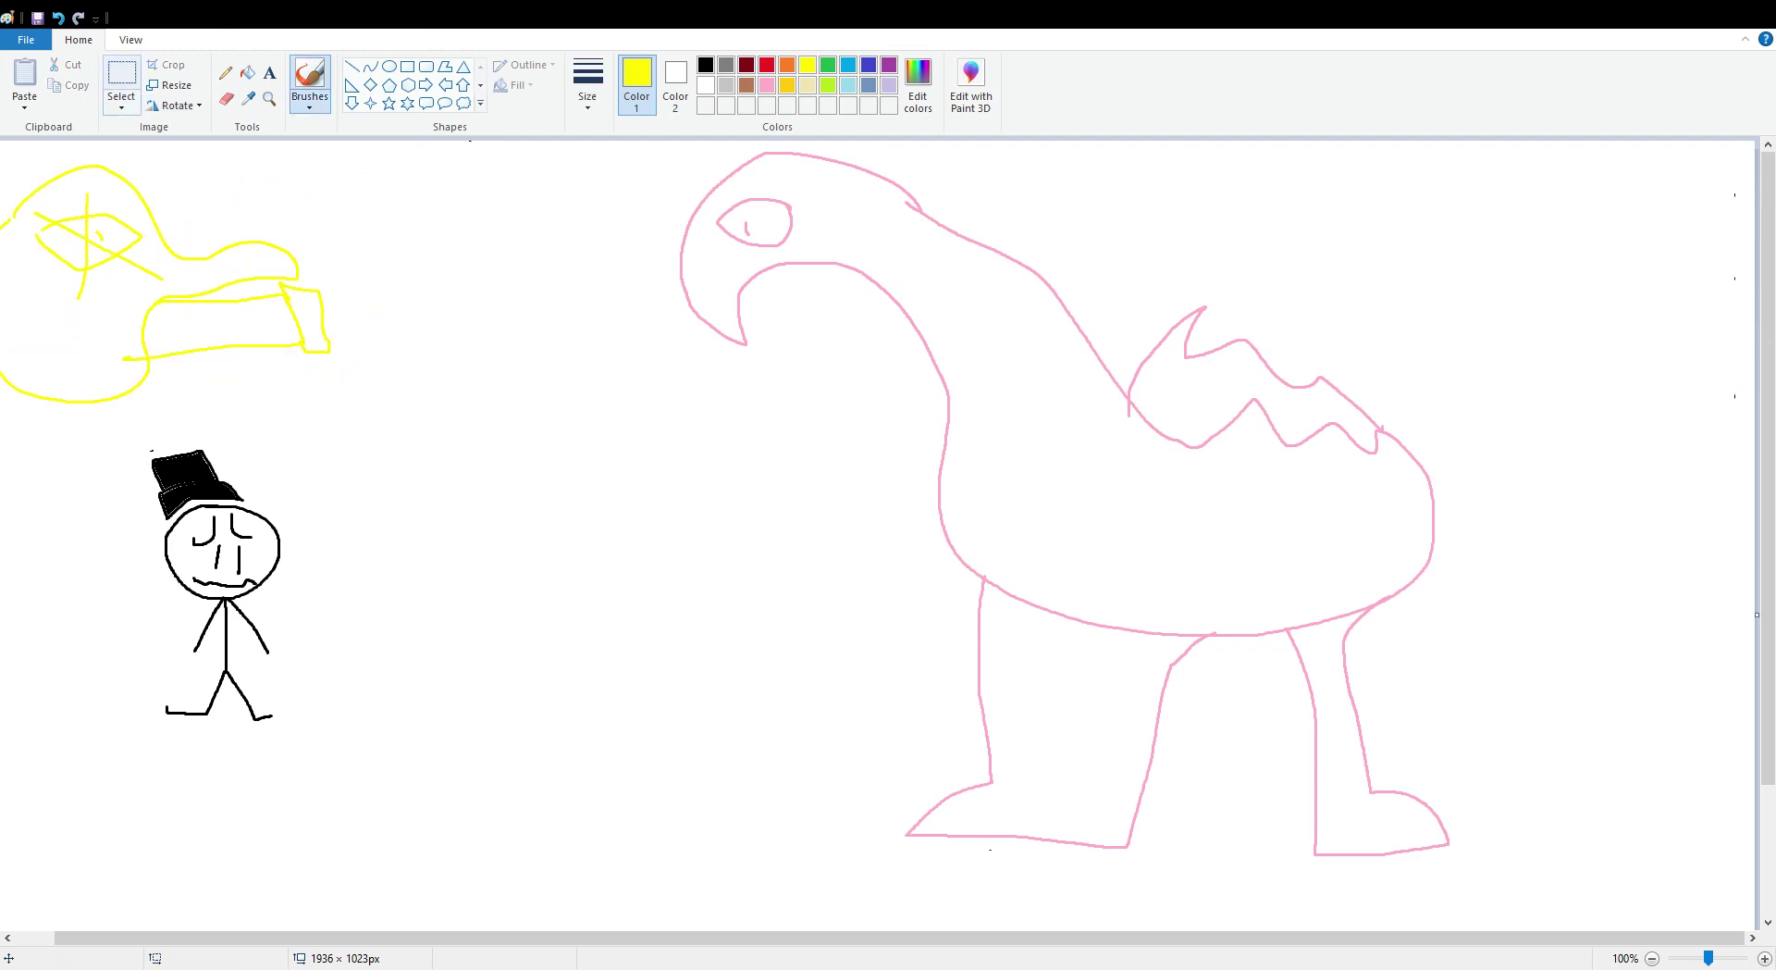
- Select the pink creature, bring it closer, flip it horizontally to face away, and pull it back from the stick figure
click(121, 81)
drag(669, 148, 1570, 910)
drag(1192, 665, 1136, 665)
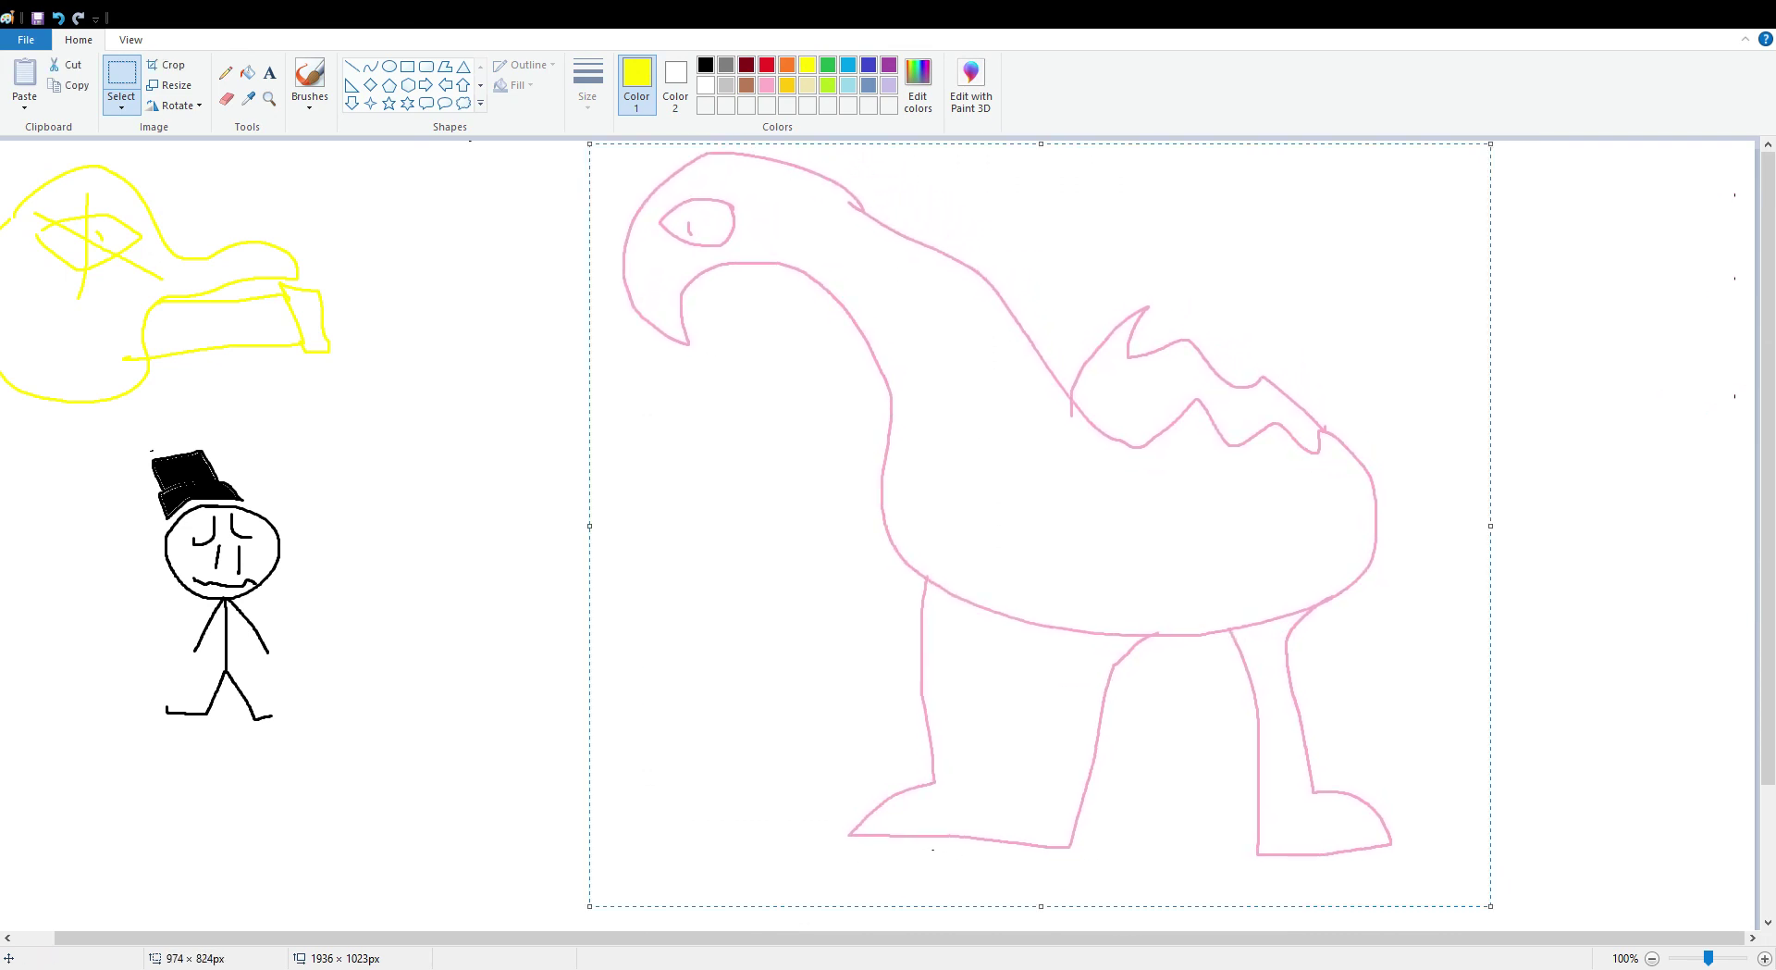
click(190, 209)
drag(970, 446, 1097, 461)
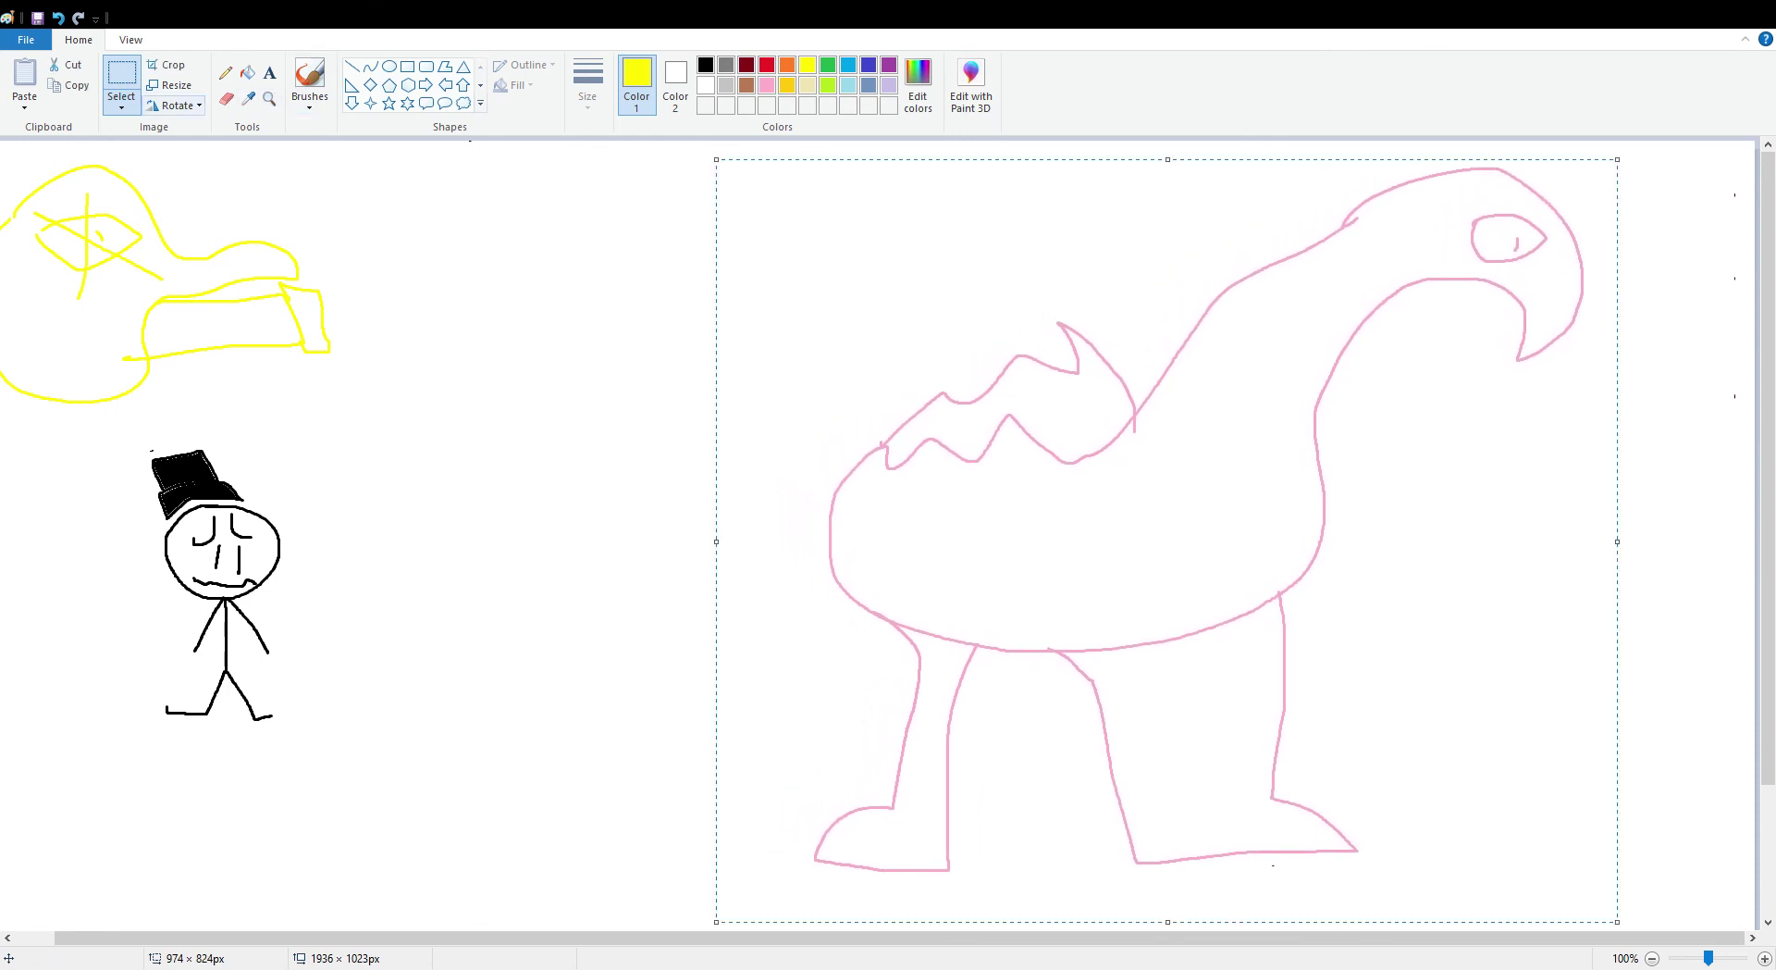
- Flip the pink creature vertically upside down and flip it back upright
click(176, 105)
click(192, 190)
click(176, 106)
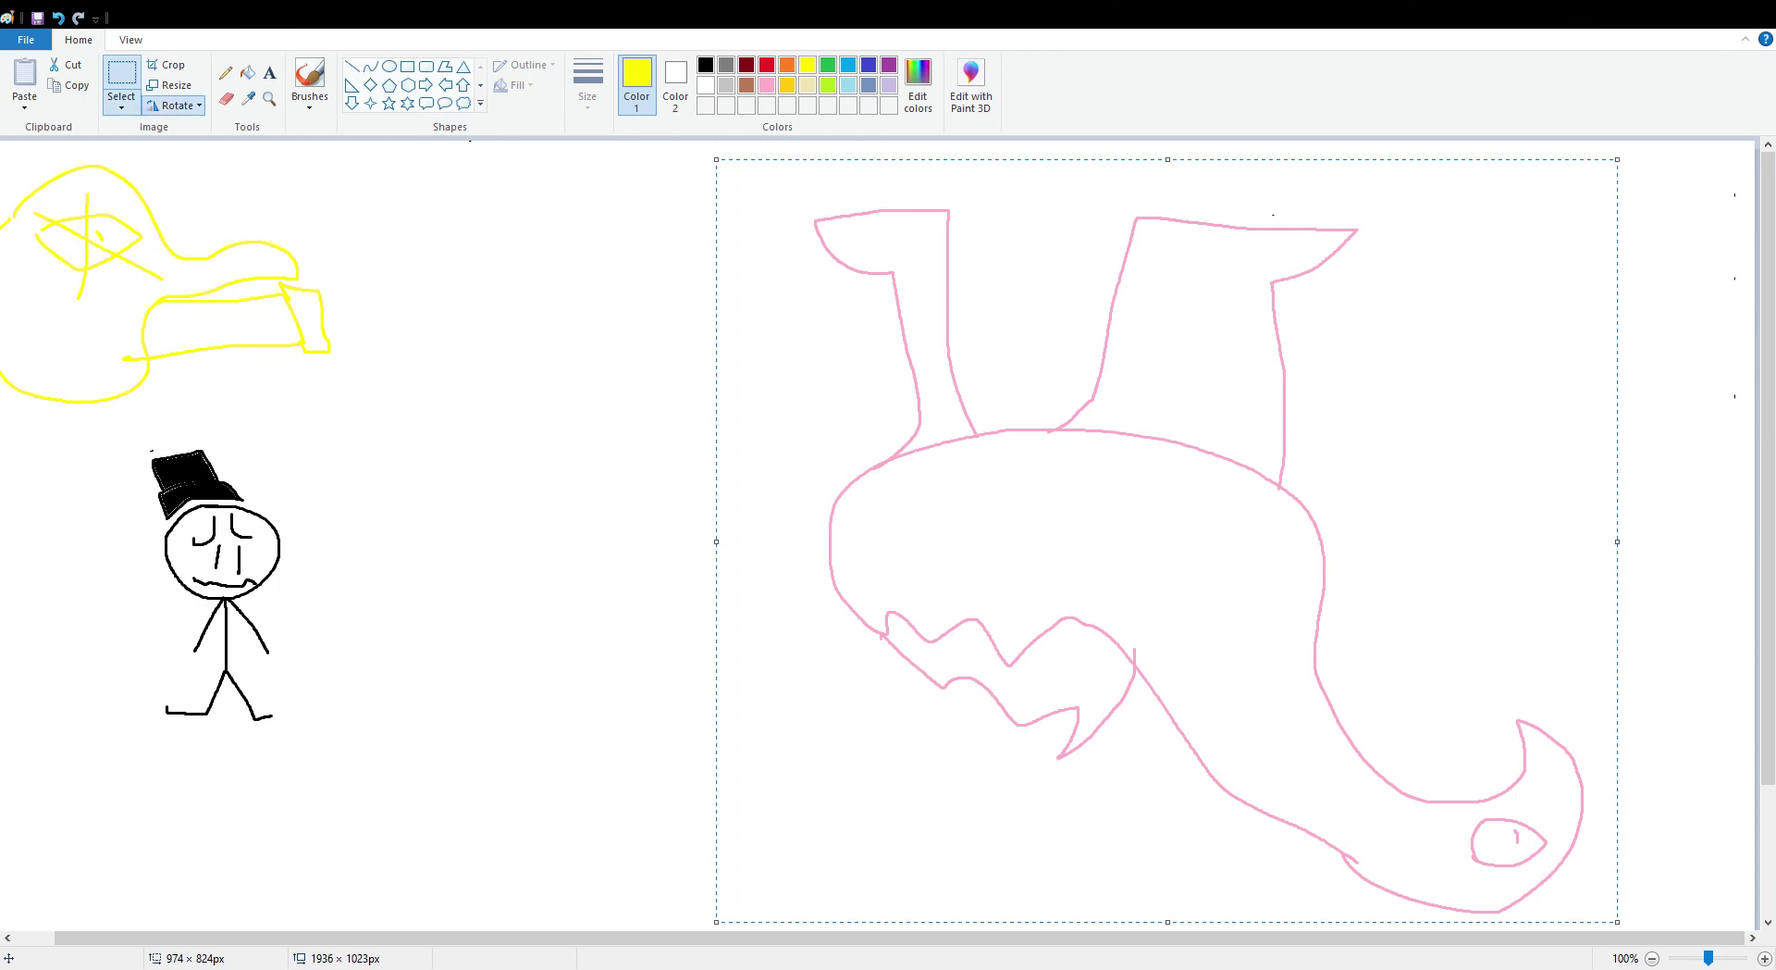
click(191, 190)
- Flip the pink creature horizontally to face the stick figure and move the two closer together
click(176, 106)
click(192, 211)
click(518, 370)
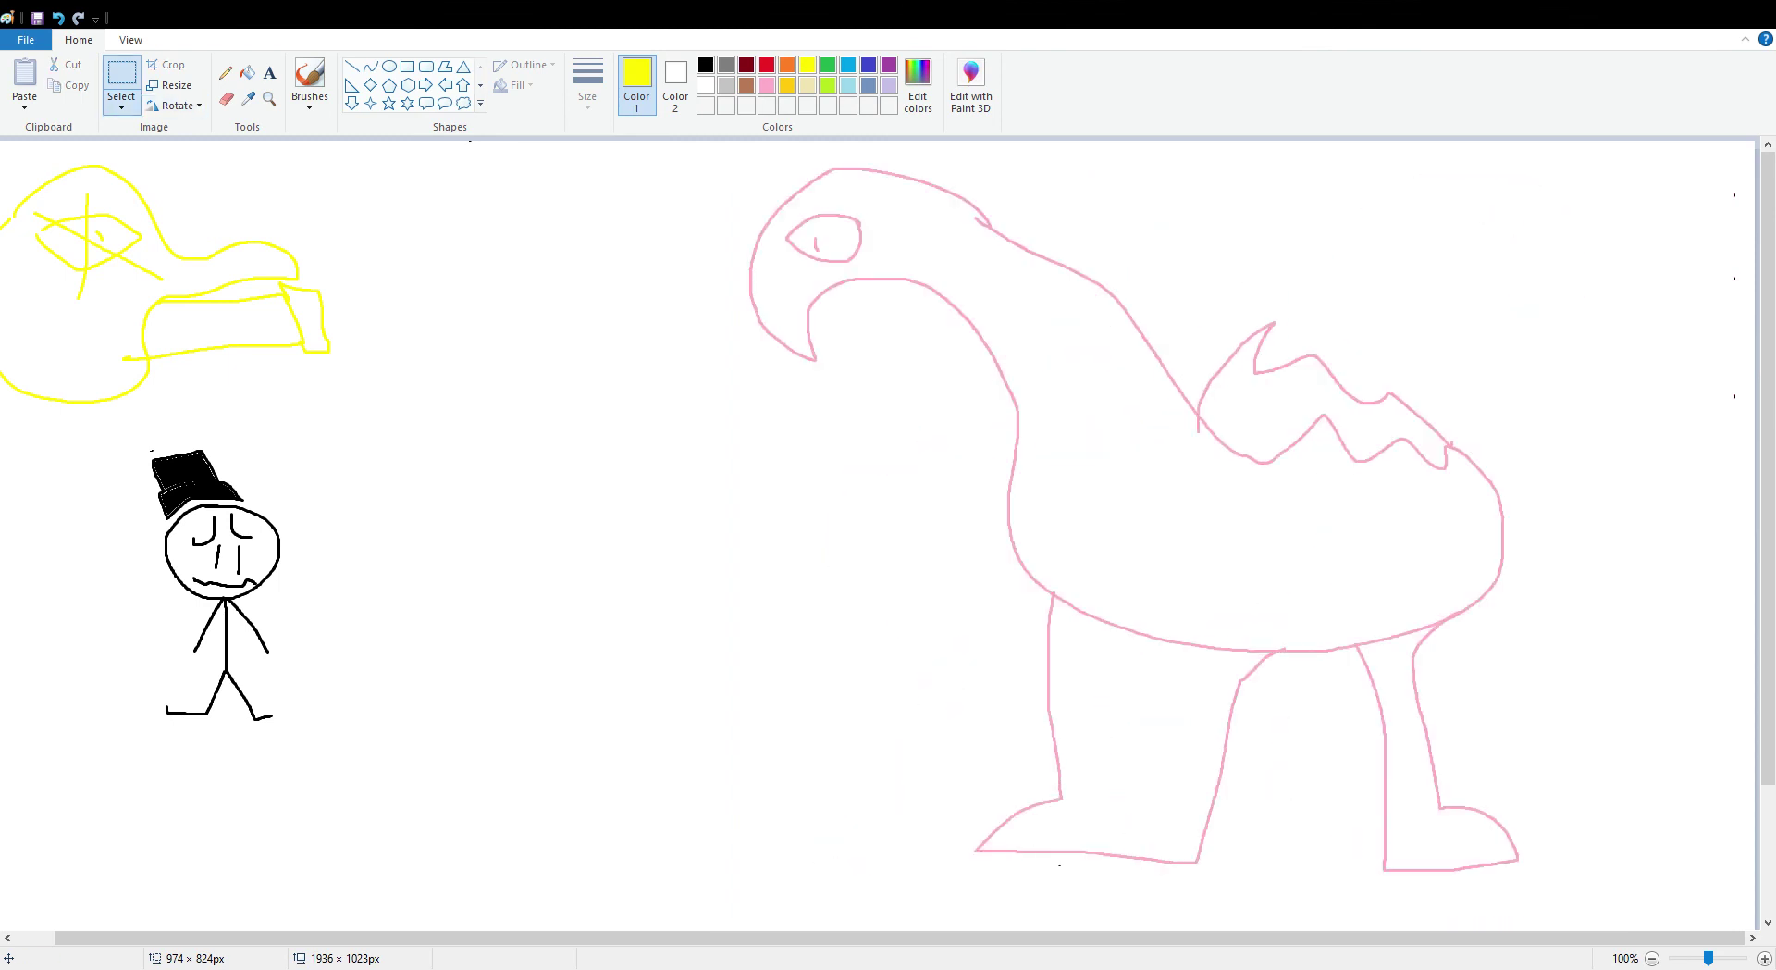
drag(1147, 499, 1063, 496)
click(518, 445)
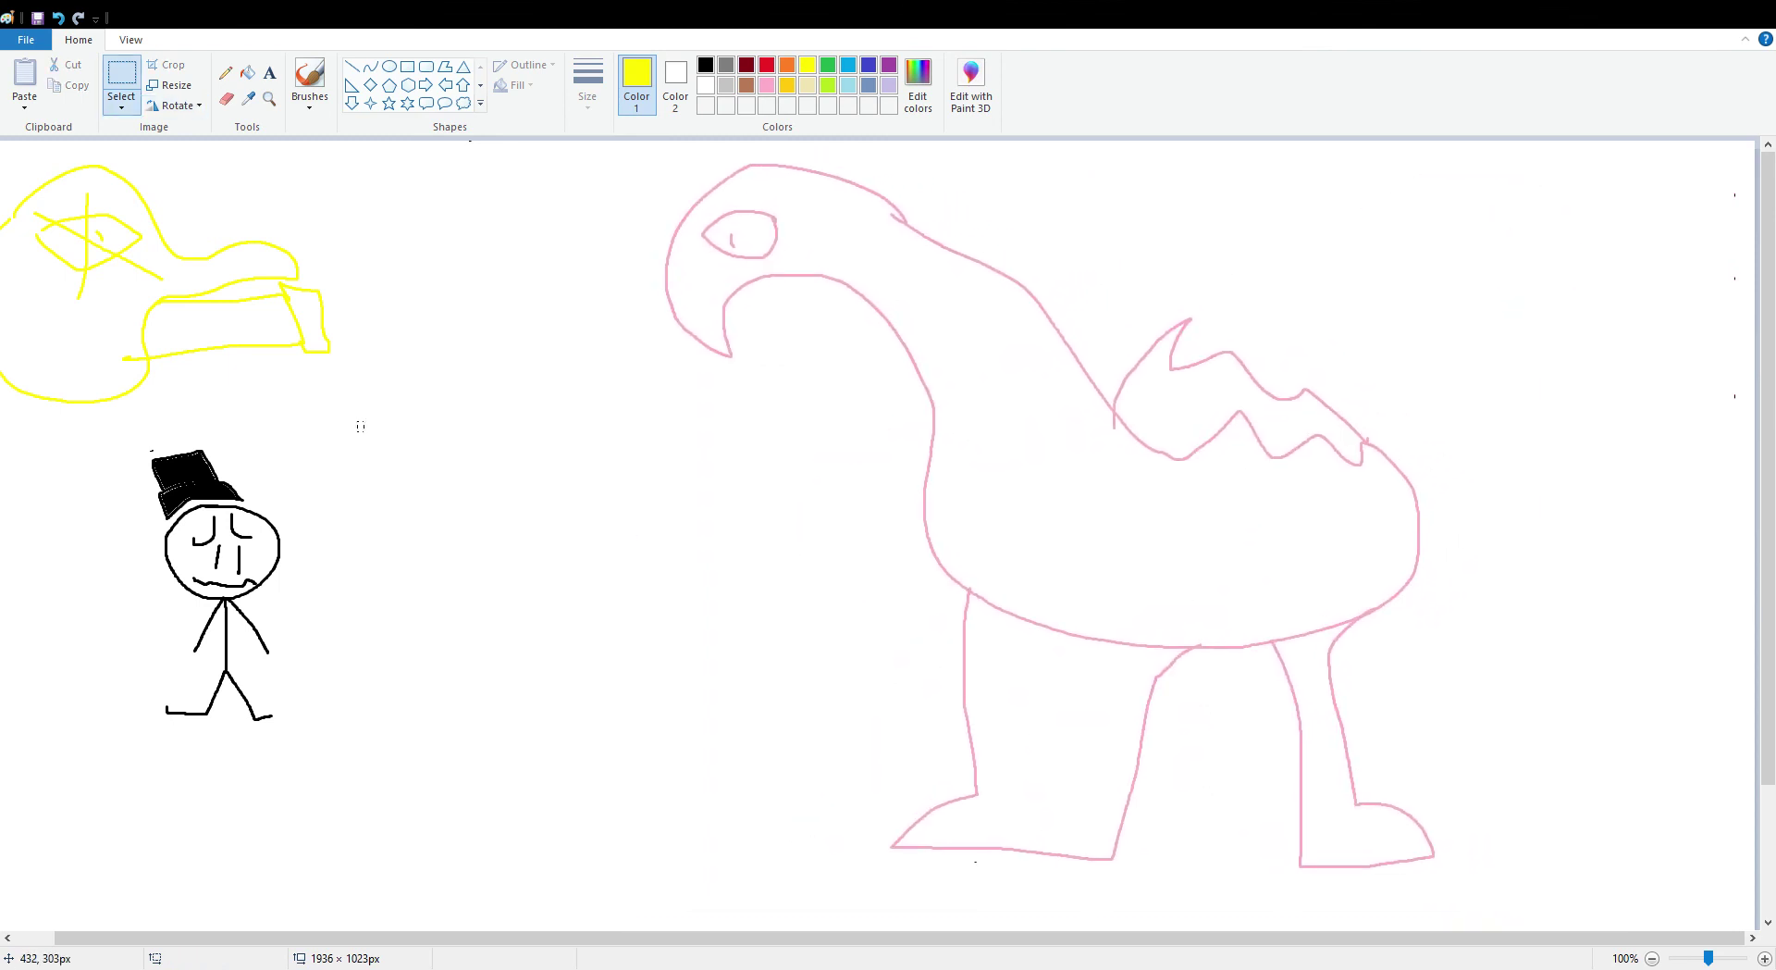
drag(364, 421, 268, 686)
click(642, 511)
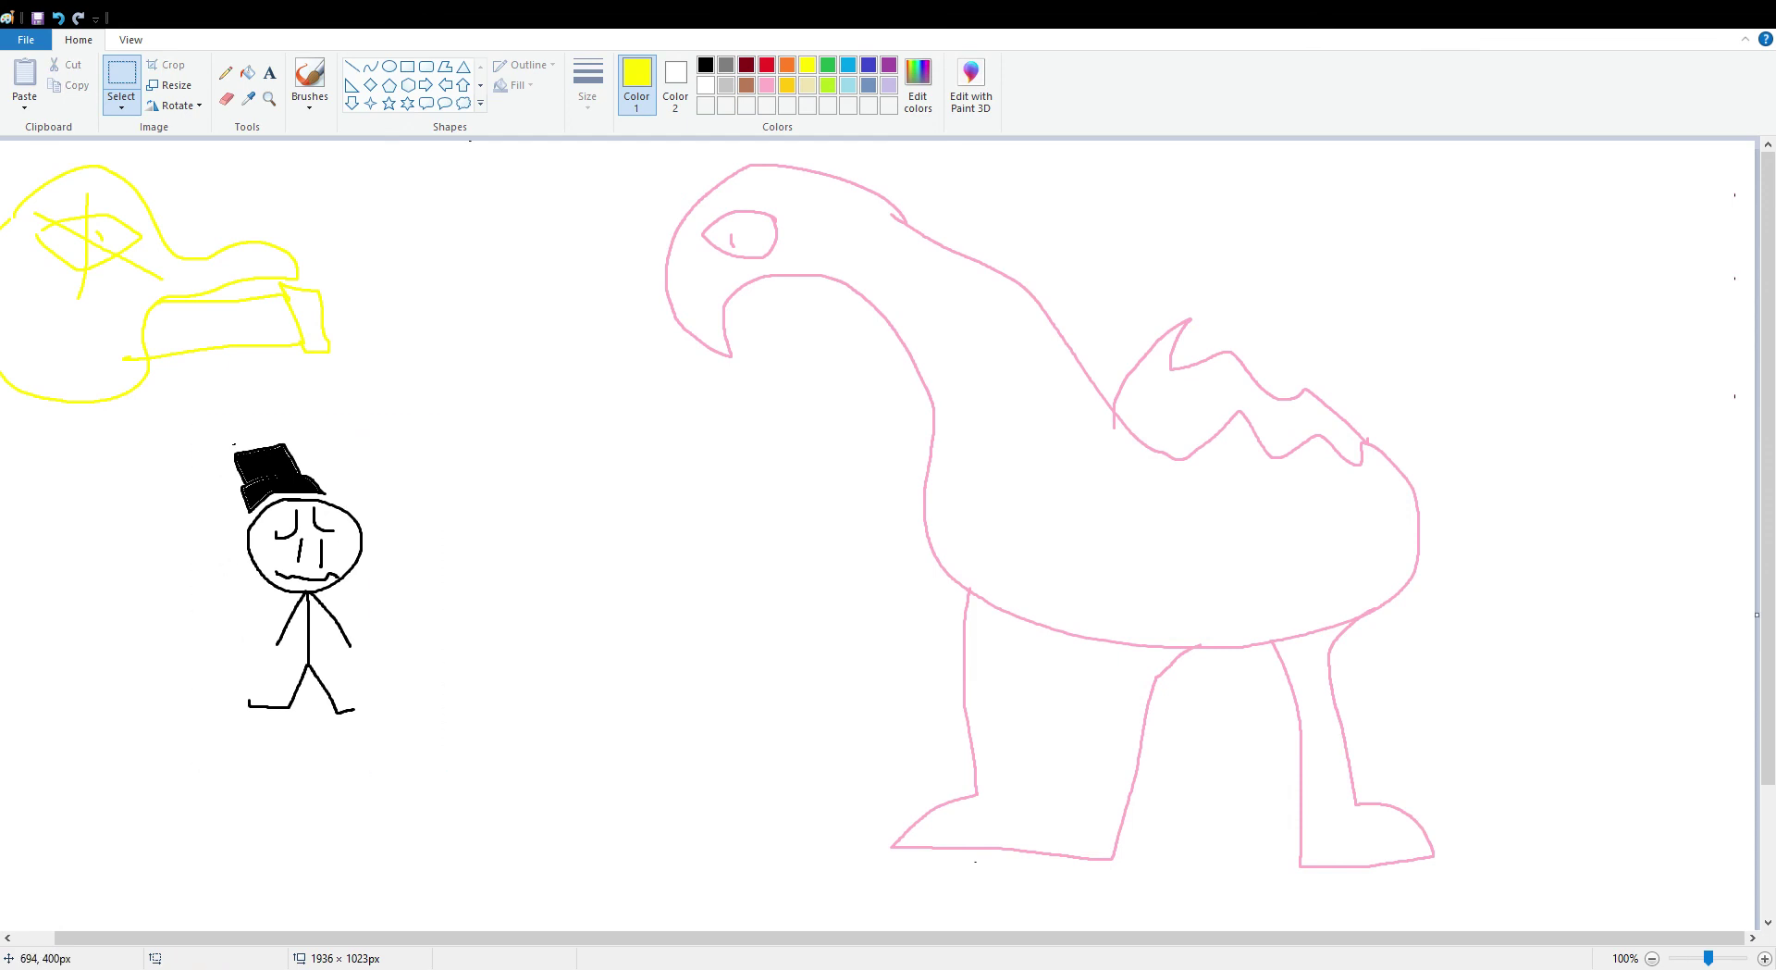
- Select the pink creature's eye, reselecting it with a free-form outline, and shift it lower and closer to the front of the face
drag(750, 235, 698, 211)
click(690, 257)
mouse_move(766, 246)
mouse_down()
mouse_move(747, 253)
mouse_move(762, 248)
mouse_up()
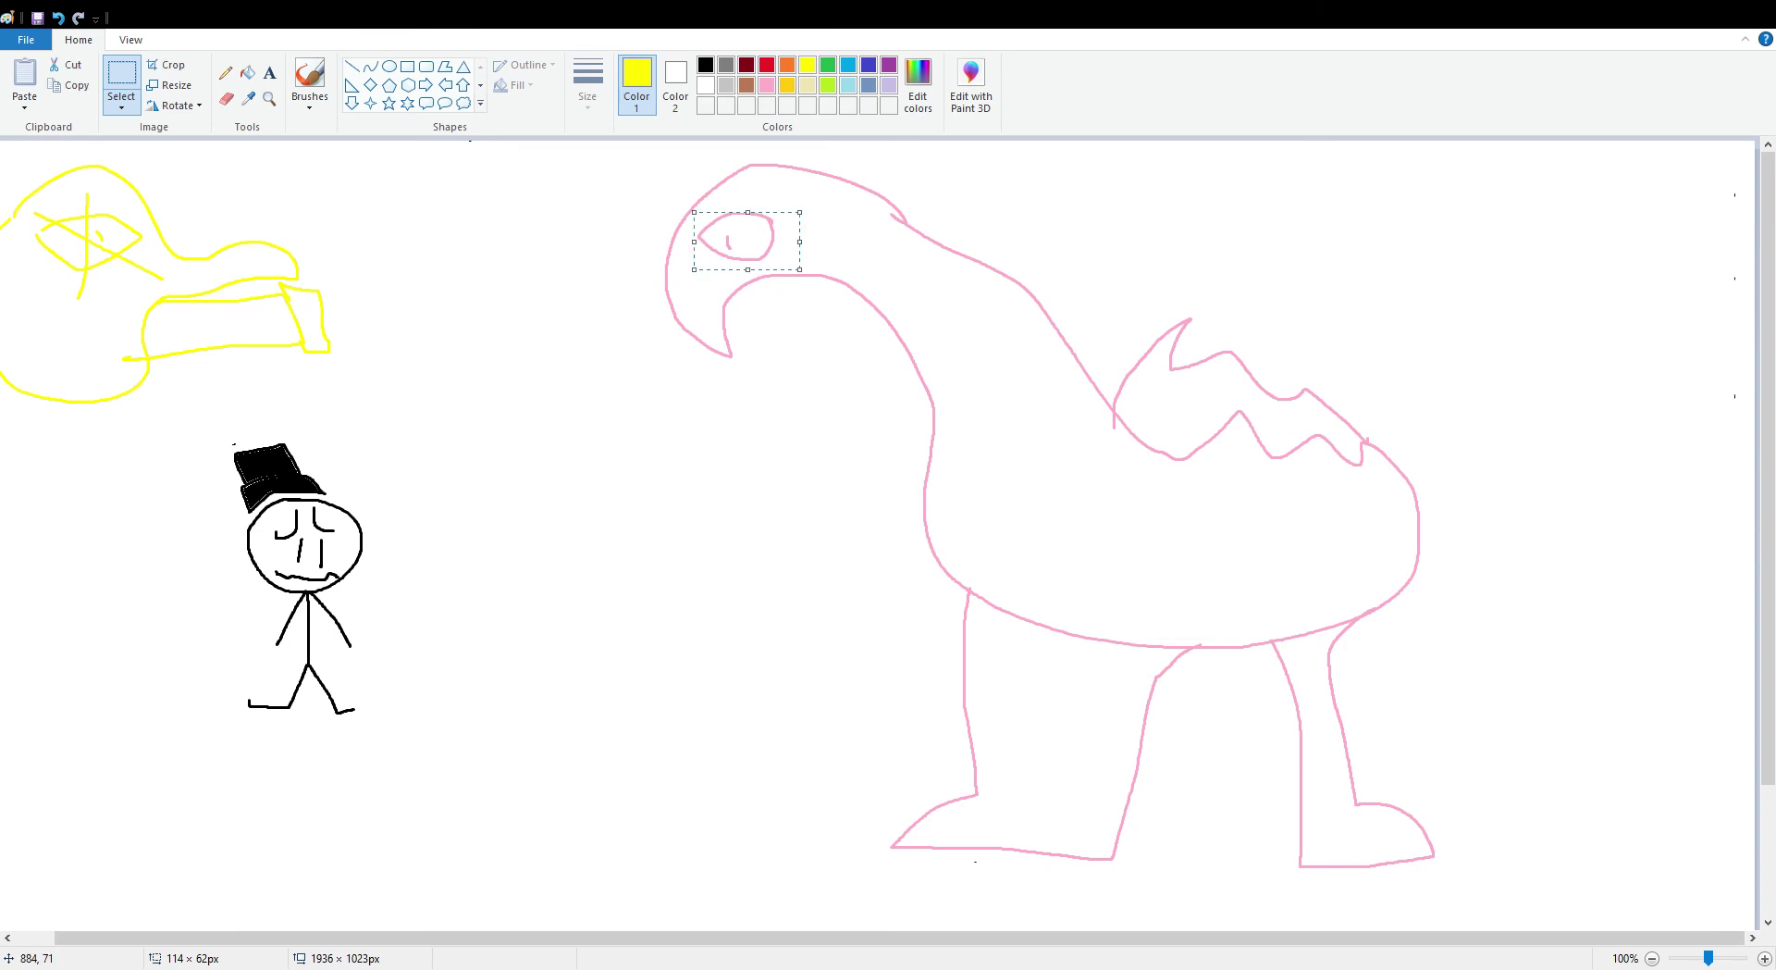
click(668, 214)
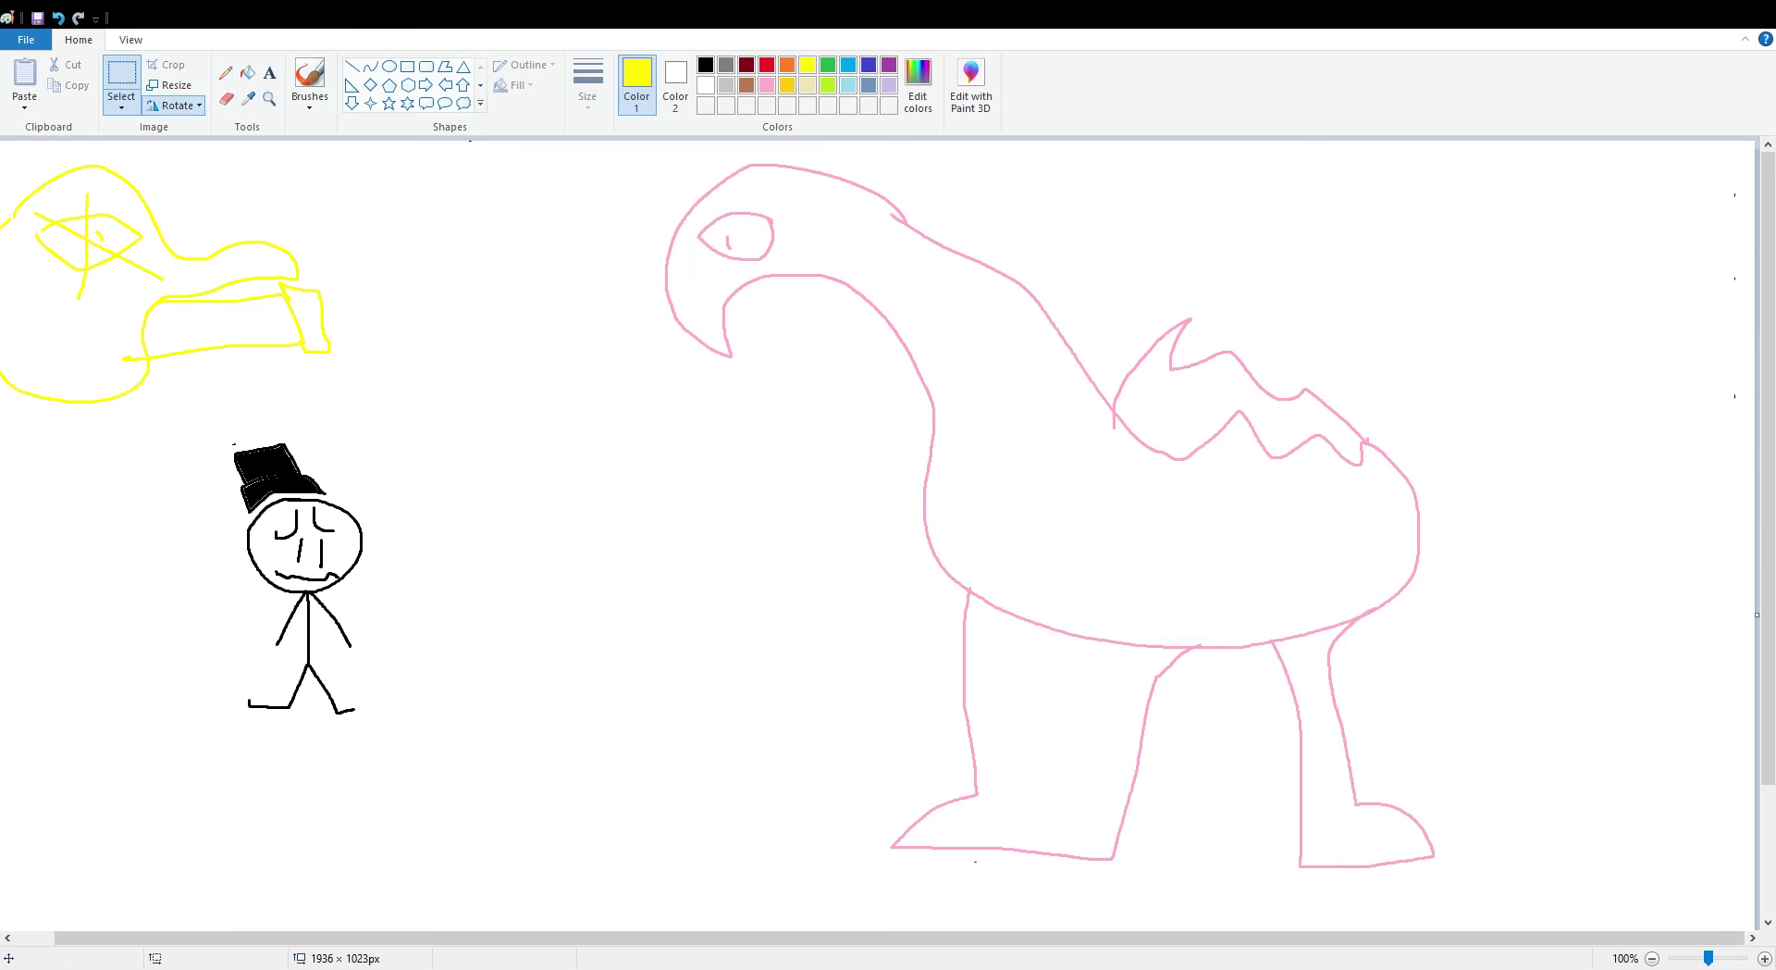
click(121, 108)
click(162, 159)
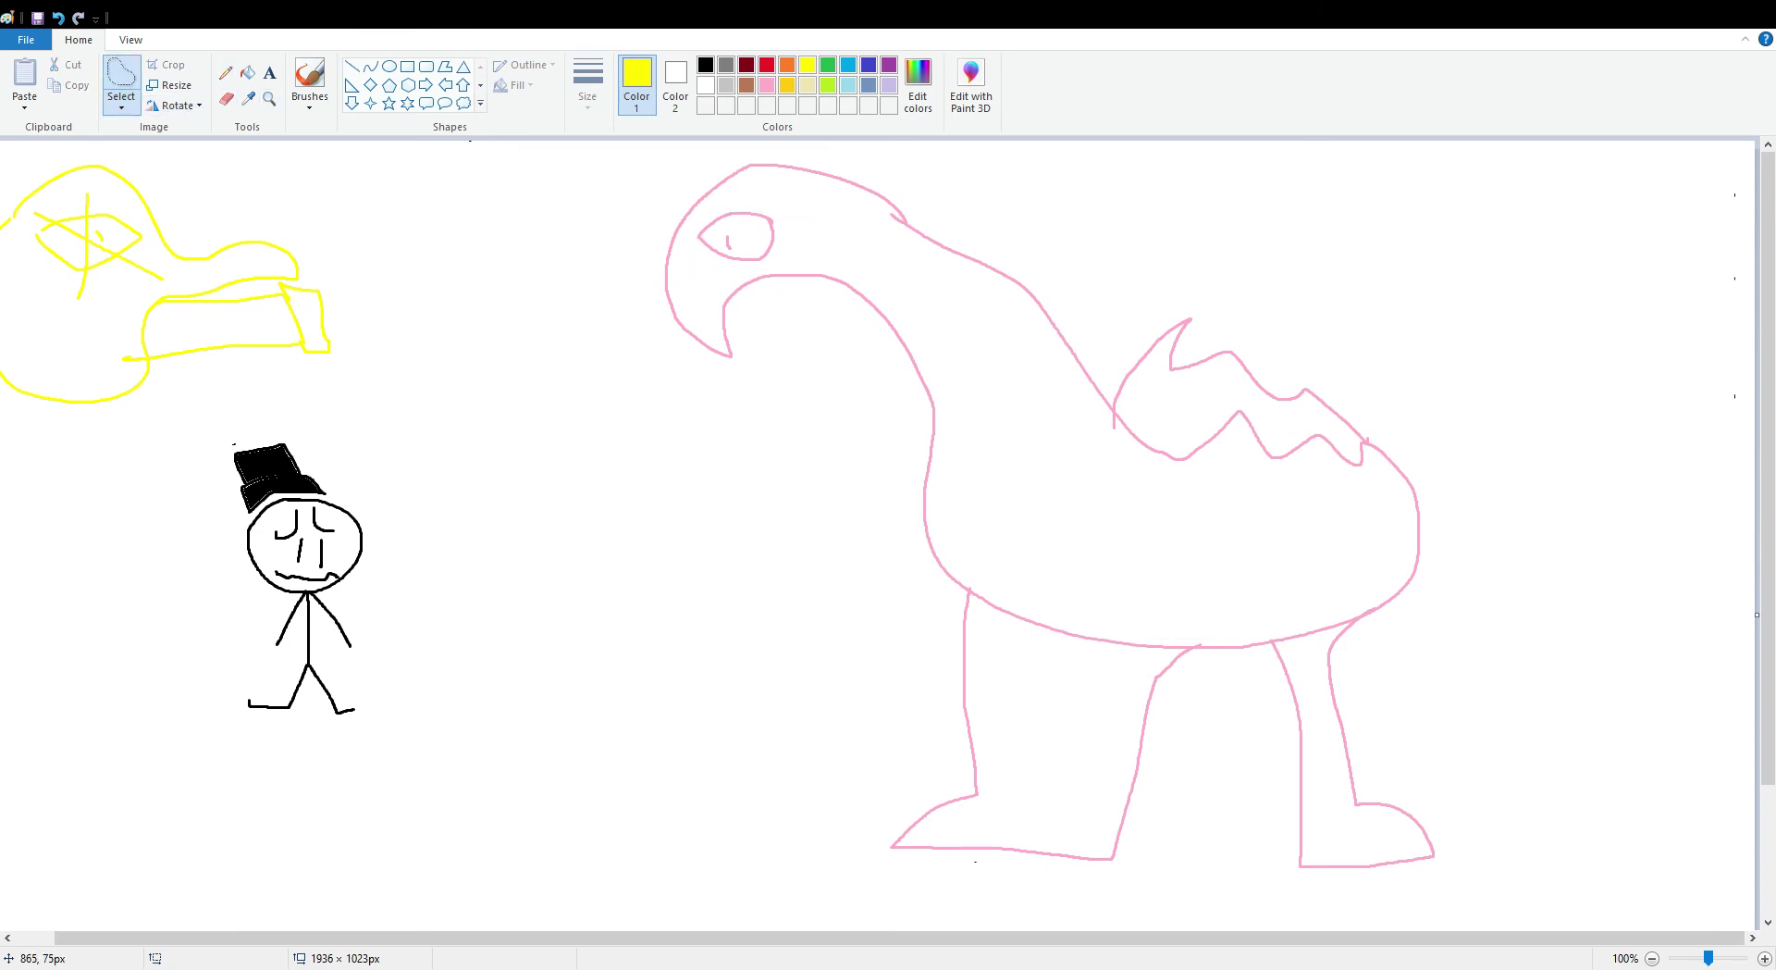
mouse_move(763, 210)
mouse_down()
mouse_move(682, 245)
mouse_move(765, 265)
mouse_move(765, 208)
mouse_move(718, 211)
mouse_move(693, 238)
mouse_move(752, 269)
mouse_move(778, 243)
mouse_move(772, 211)
mouse_move(727, 258)
mouse_up()
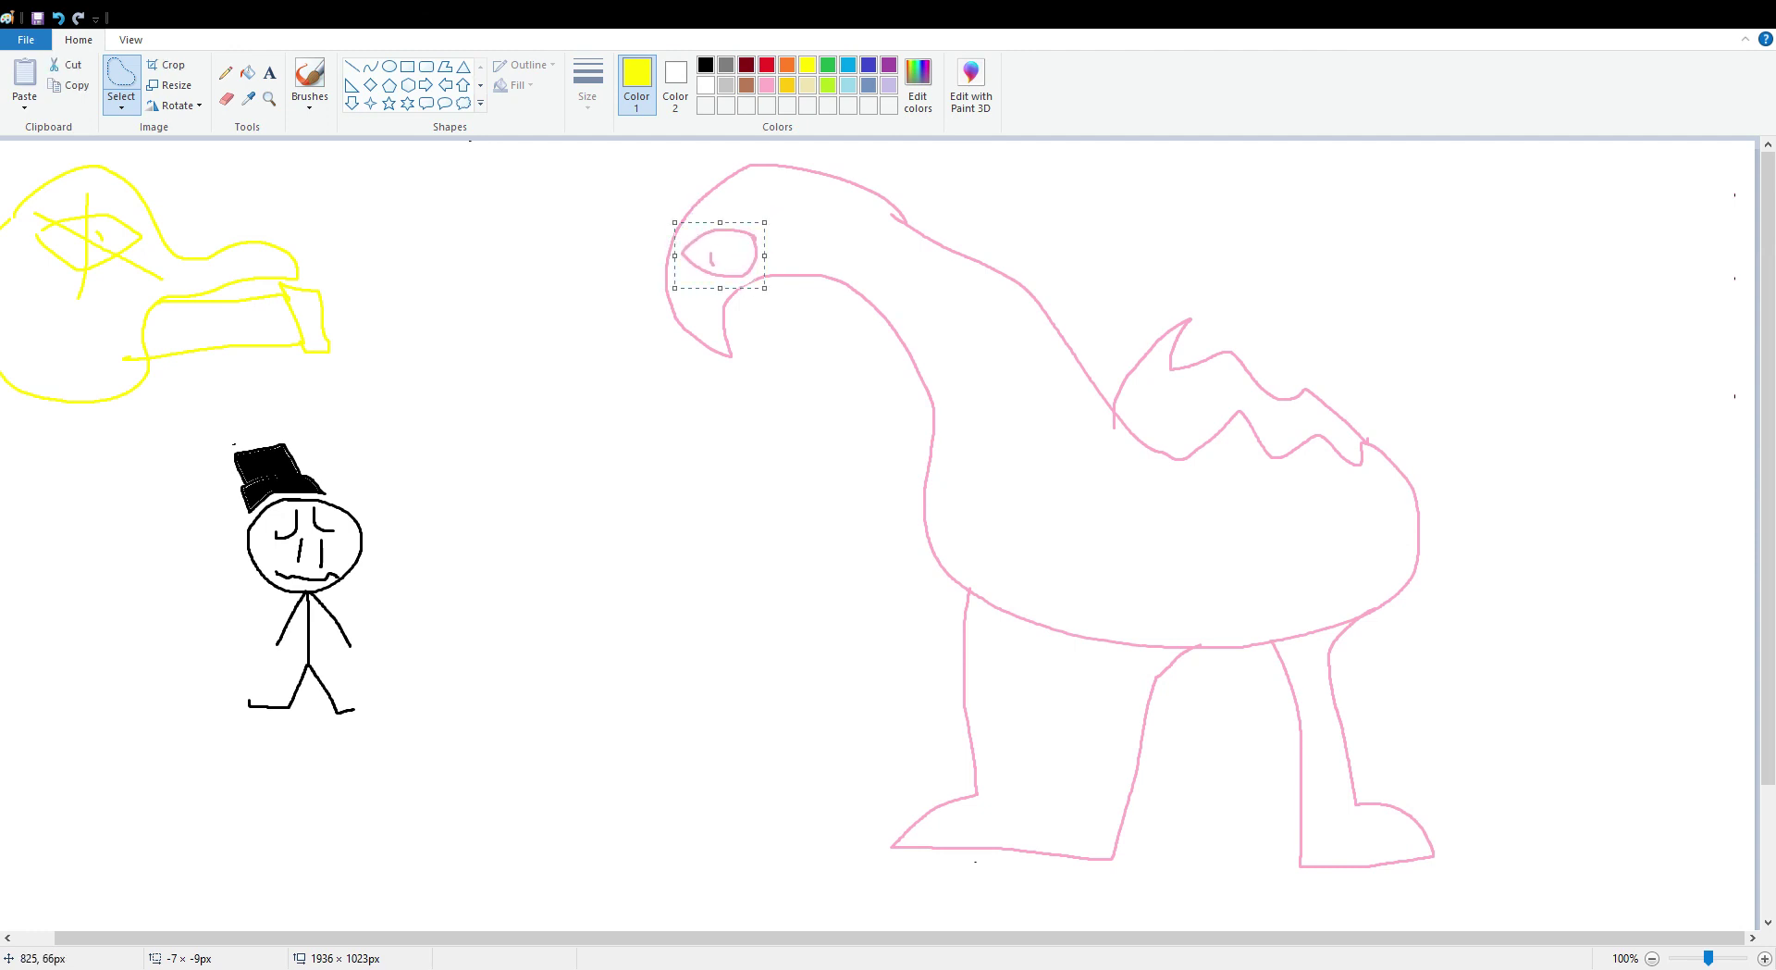
- Patch the pink outline at the beak's corner, just below the creature's eye, with a pink brush
click(728, 202)
click(767, 84)
click(309, 78)
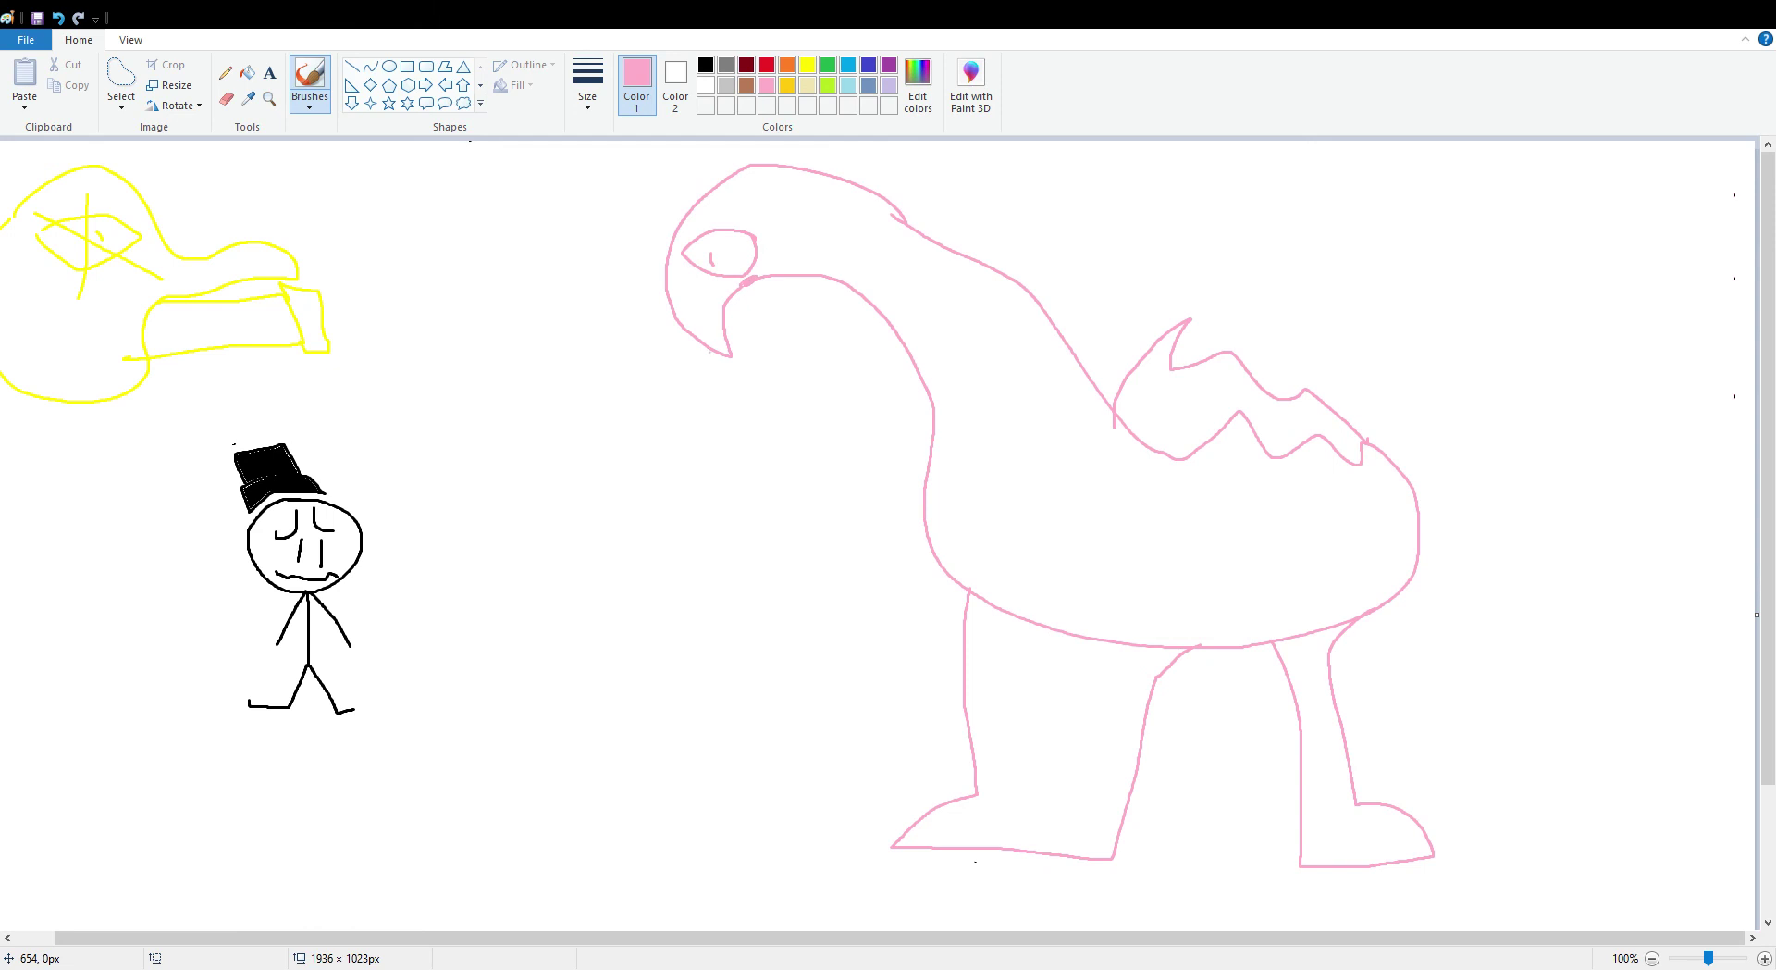
scroll(733, 341, down, 3)
scroll(733, 341, up, 3)
- Select the stick figure and move it slightly down and toward the pink creature
click(121, 79)
mouse_move(203, 418)
mouse_down()
mouse_move(324, 603)
mouse_move(389, 745)
mouse_up()
mouse_move(330, 590)
mouse_down()
mouse_move(361, 606)
mouse_move(378, 579)
mouse_move(355, 610)
mouse_move(390, 587)
mouse_move(419, 606)
mouse_move(344, 618)
mouse_move(366, 611)
mouse_up()
click(310, 78)
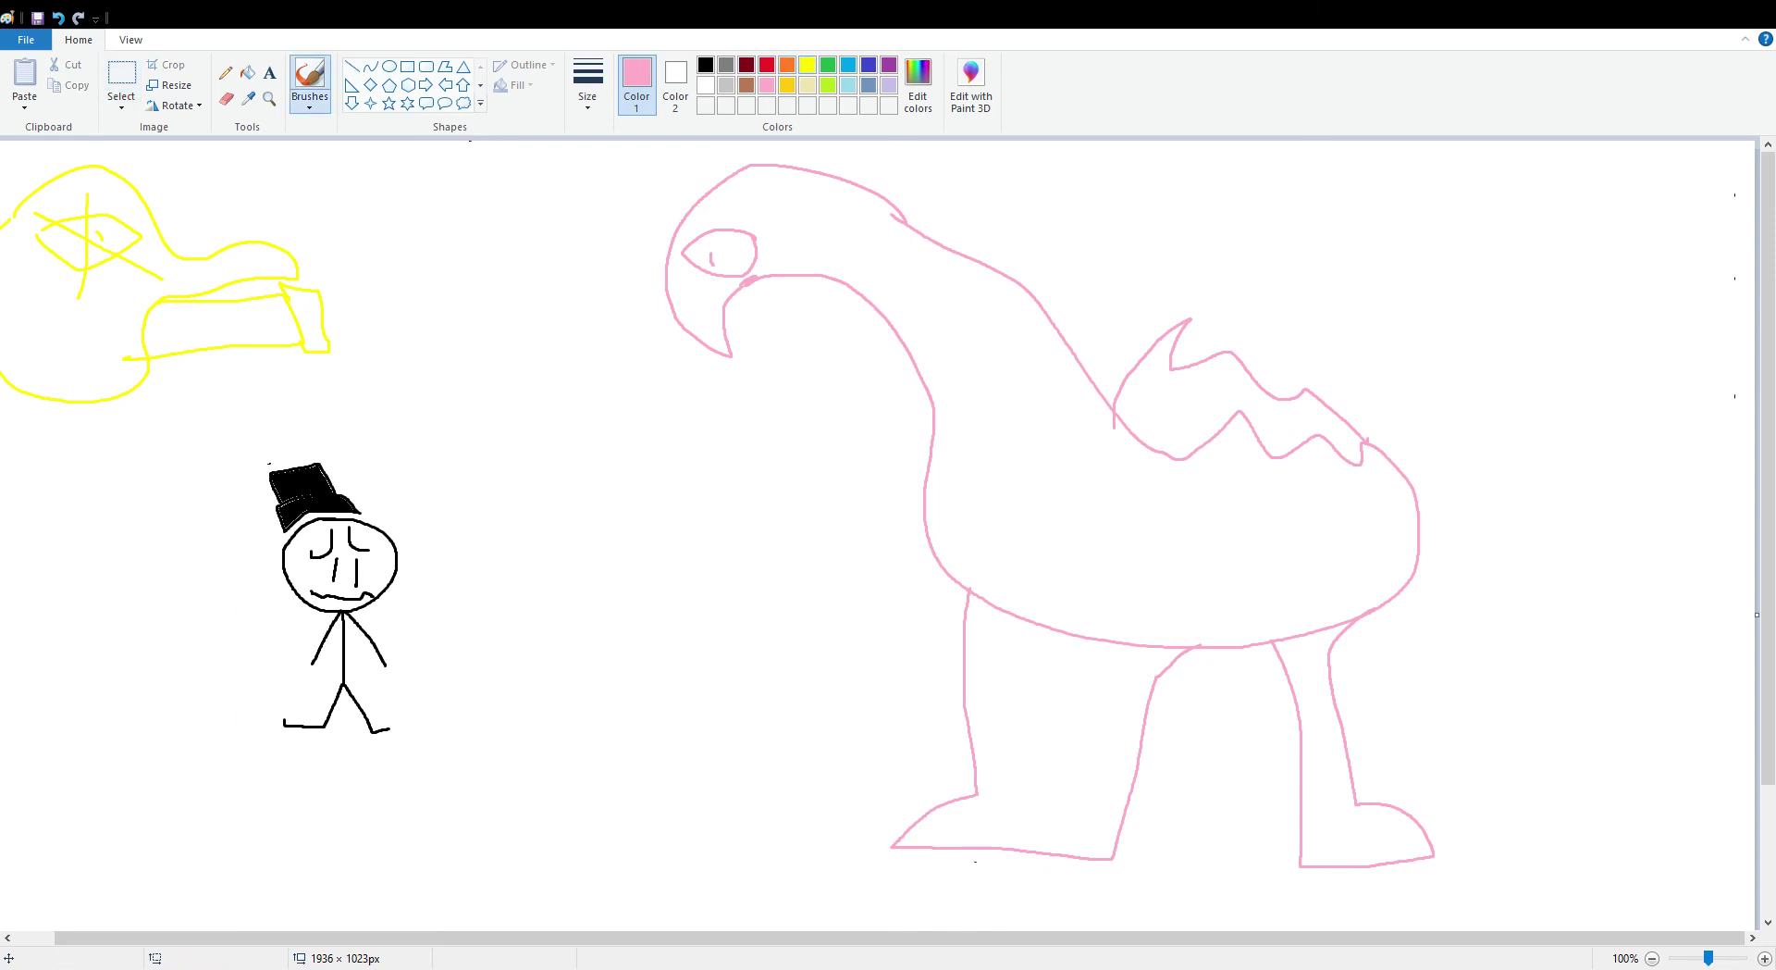
- Draw a yellow rectangle about 302 × 355 px between the stick figure and the pink creature and fill it with yellow
click(806, 64)
click(407, 67)
drag(529, 399, 808, 727)
click(247, 73)
click(600, 697)
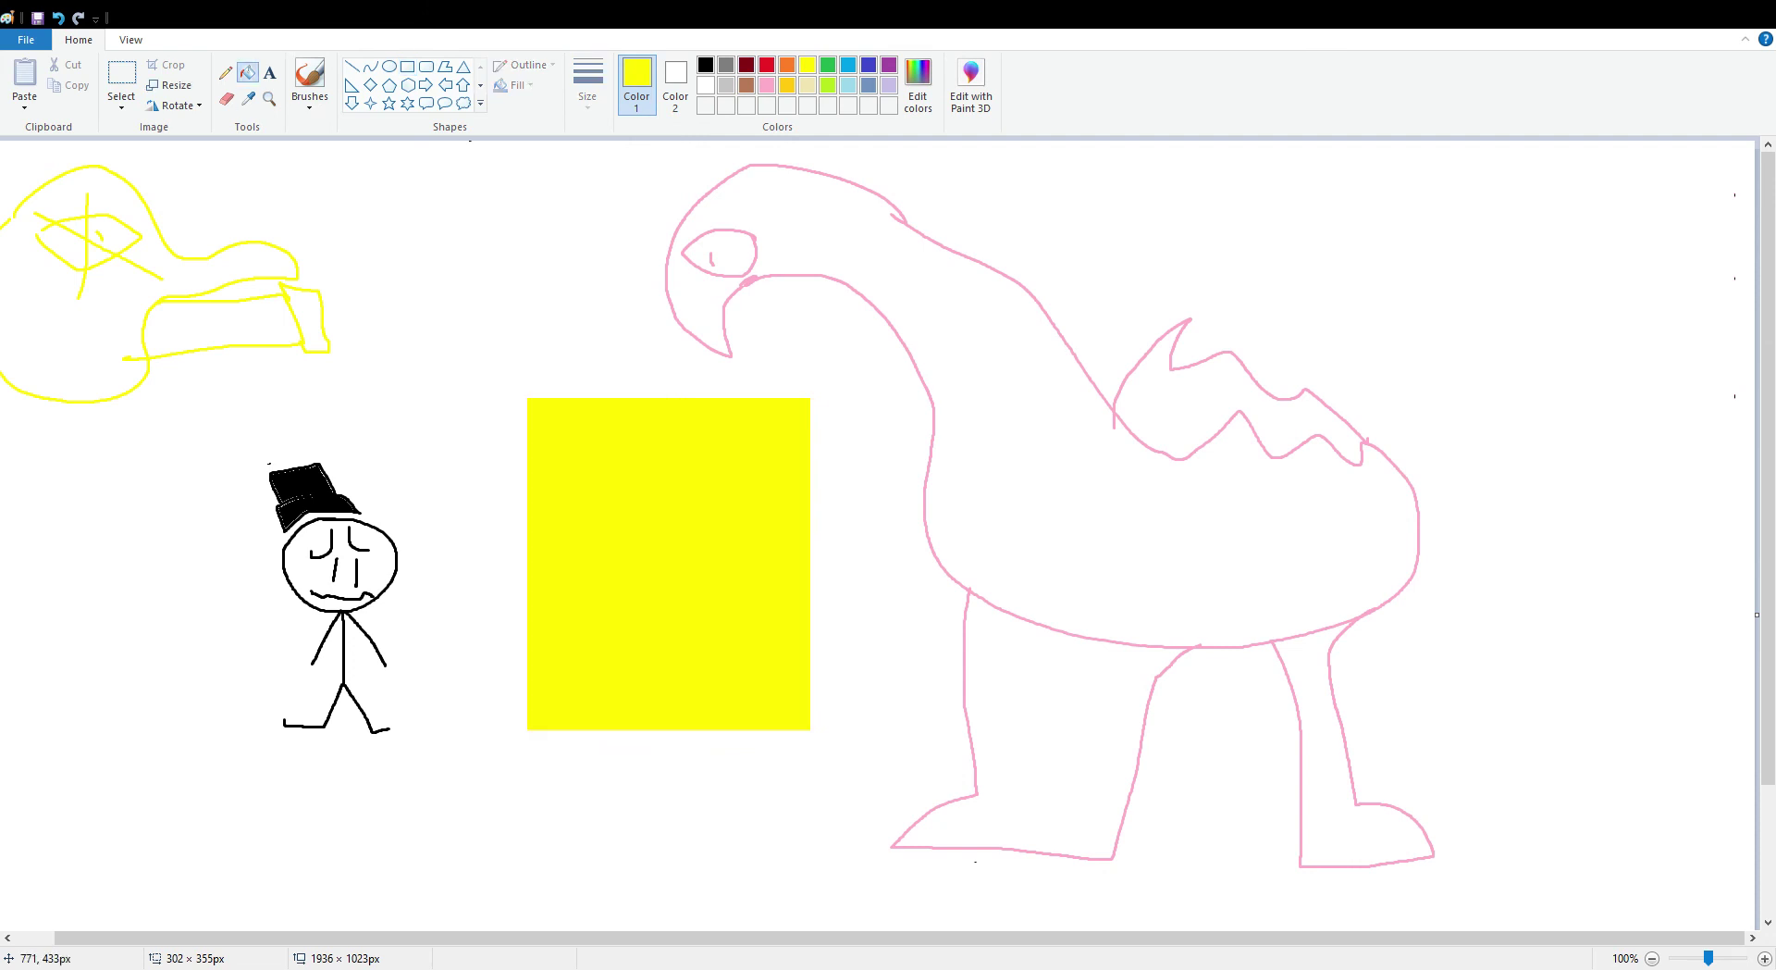
- Choose a pale yellow custom colour and refill the rectangle with it
click(310, 79)
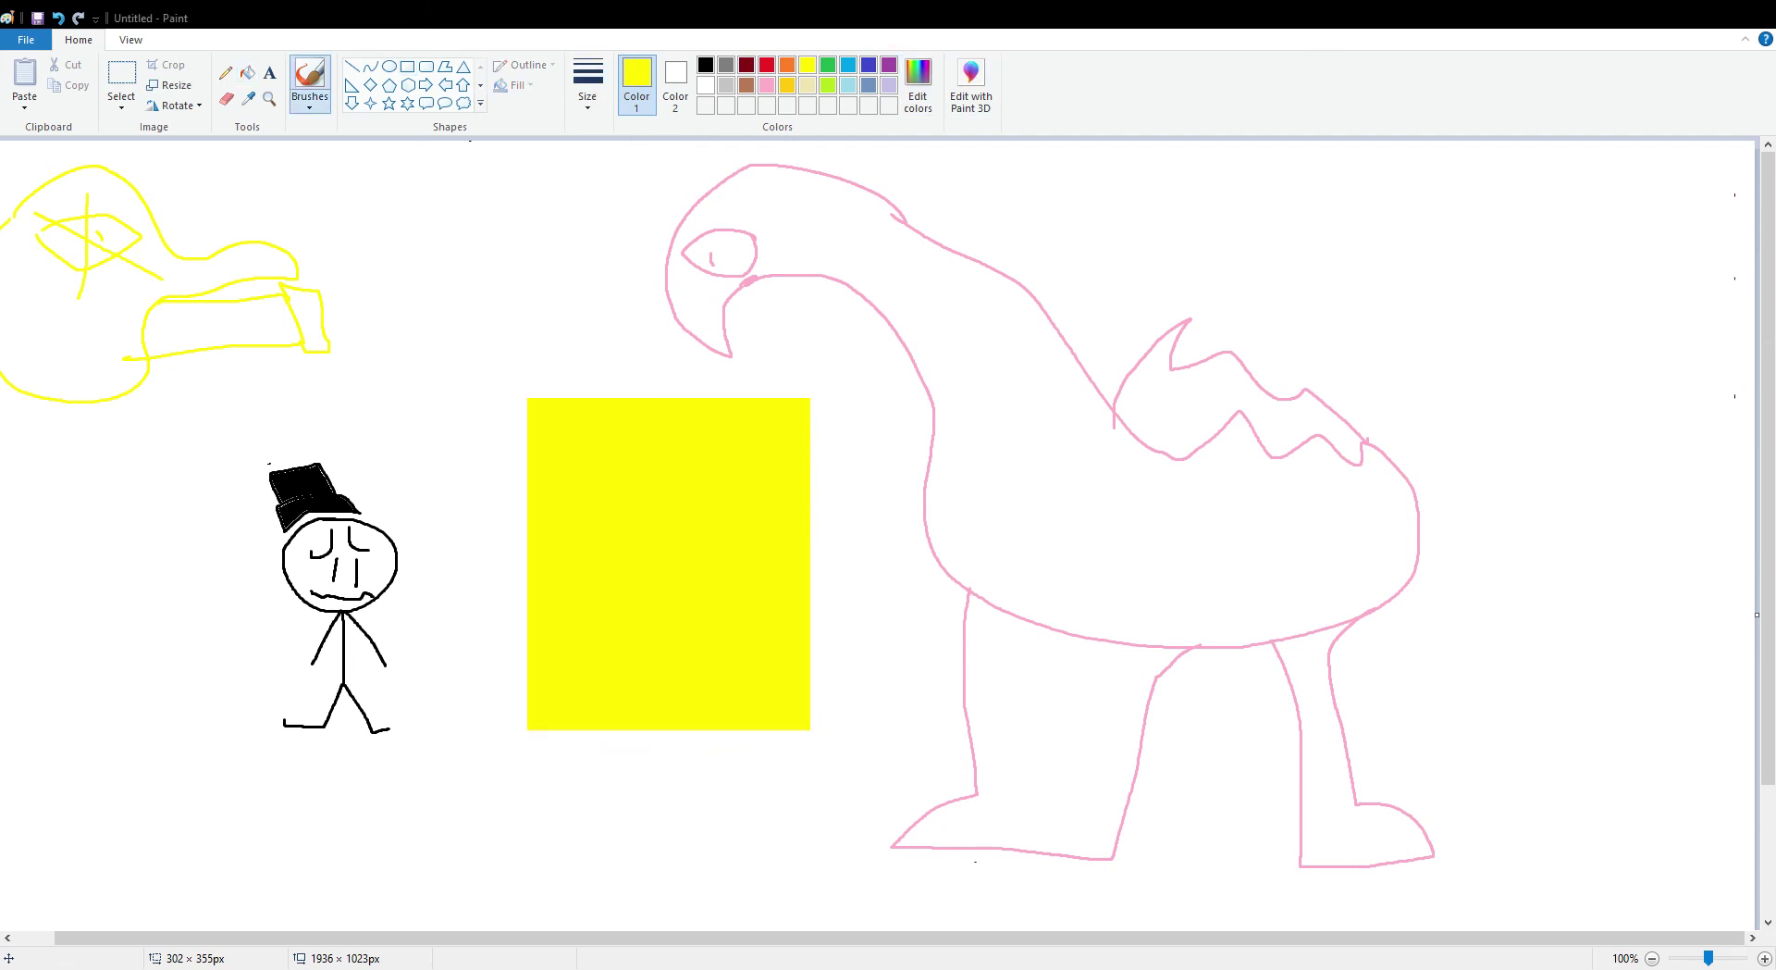
click(45, 316)
click(248, 73)
click(638, 471)
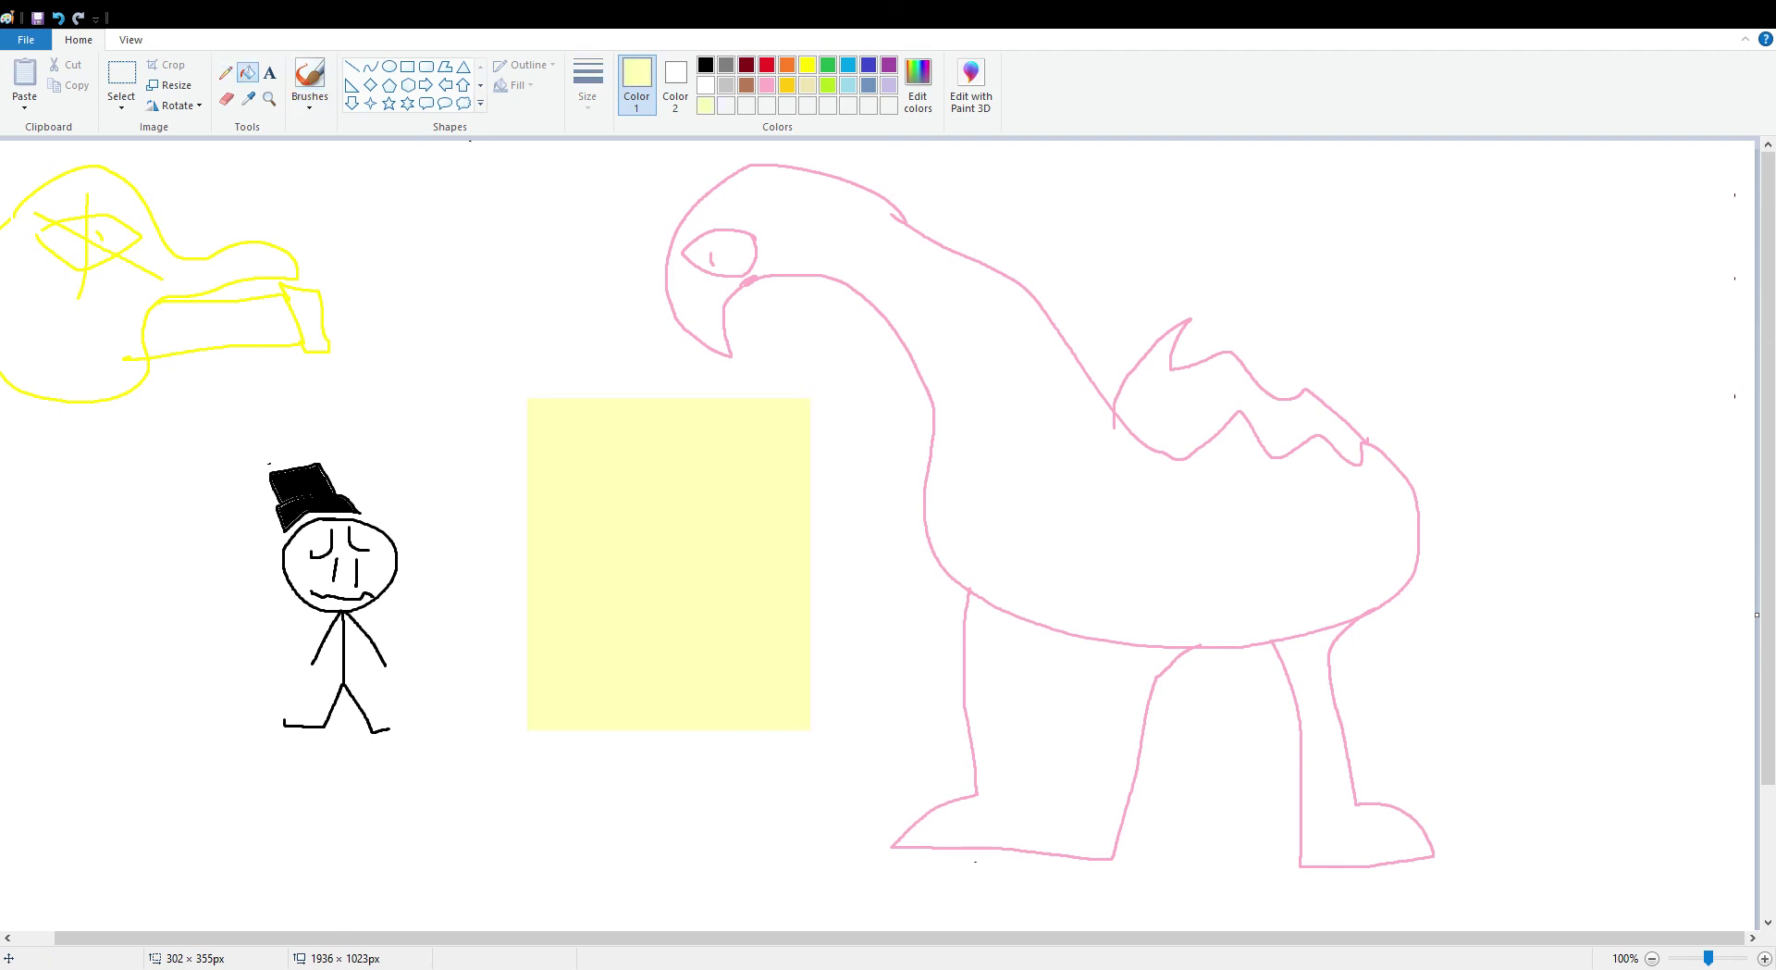
- Set the drawing colour to black, then select the stick figure and move it up beside the pale yellow rectangle
click(310, 74)
click(706, 64)
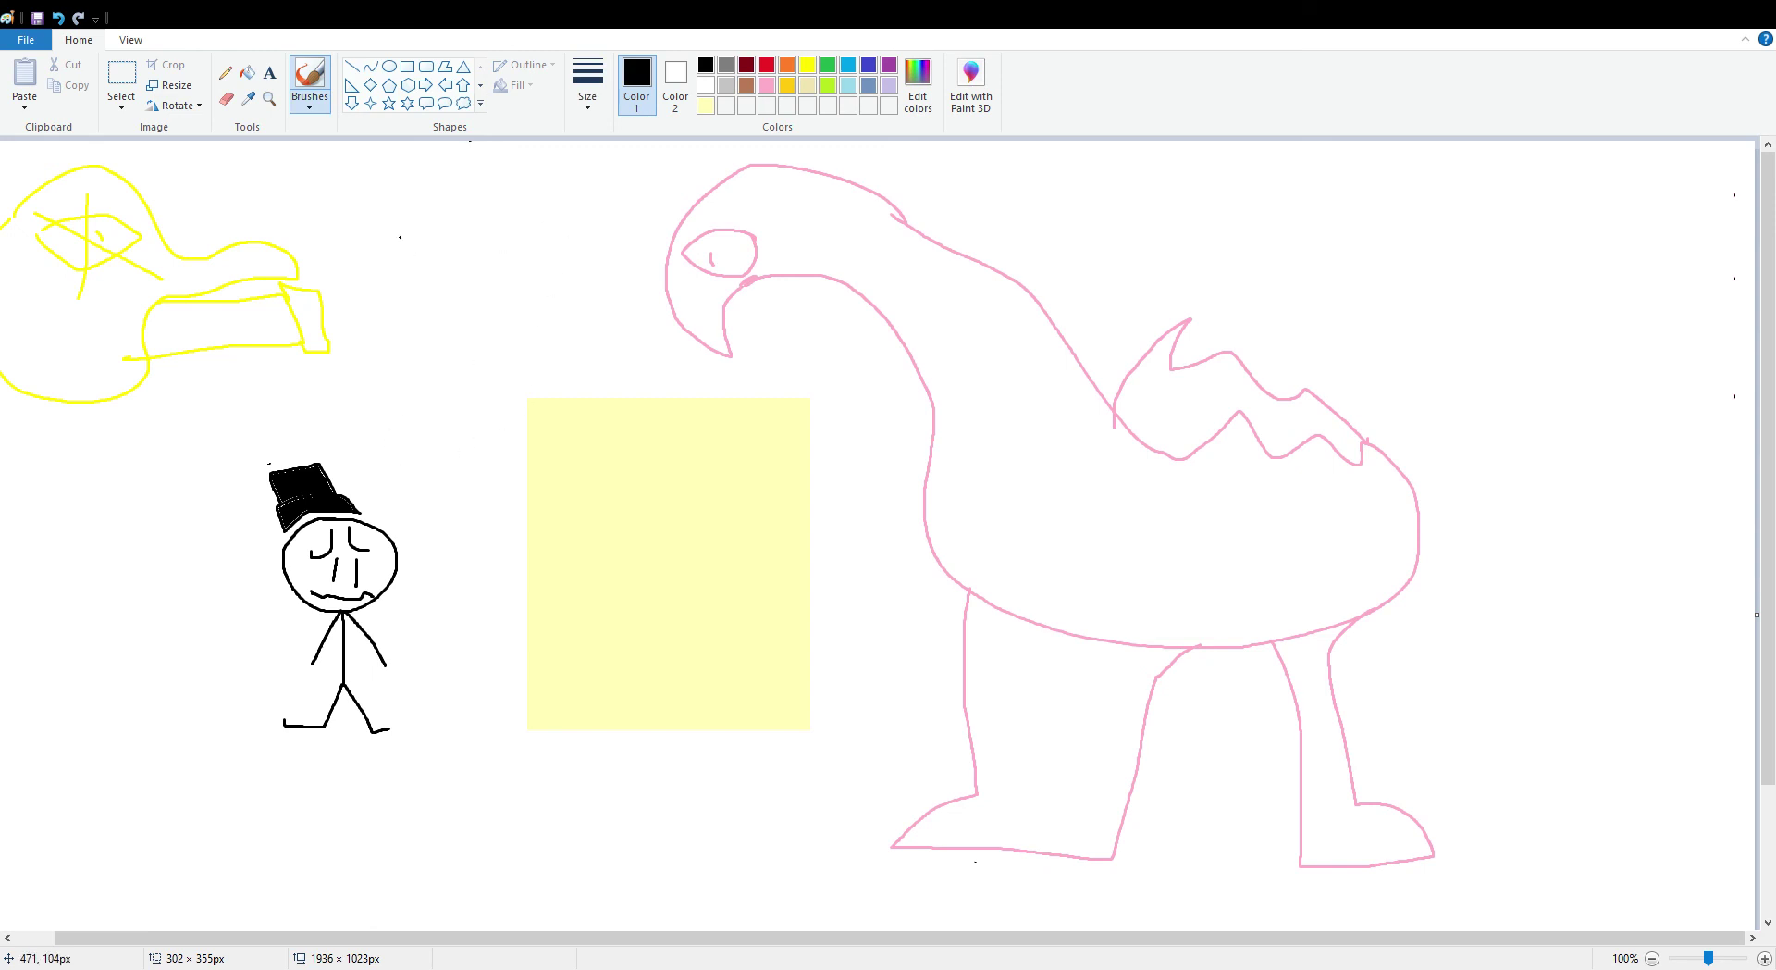
click(121, 74)
drag(439, 756, 234, 449)
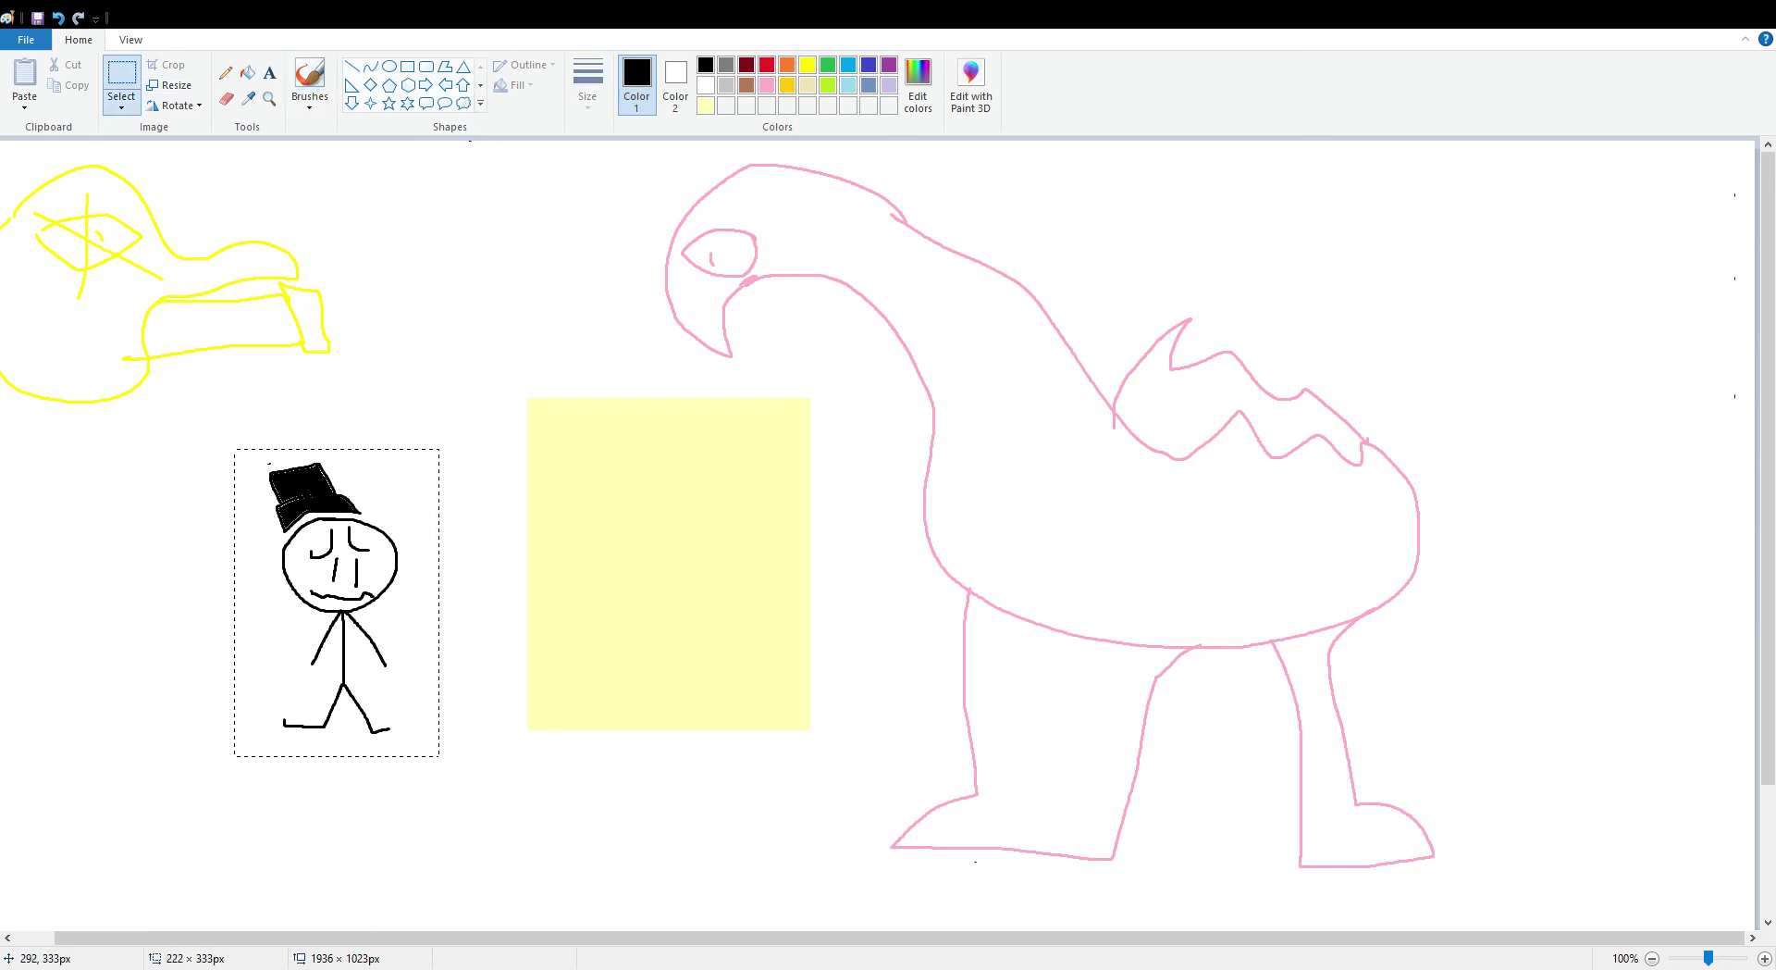
drag(409, 619, 468, 585)
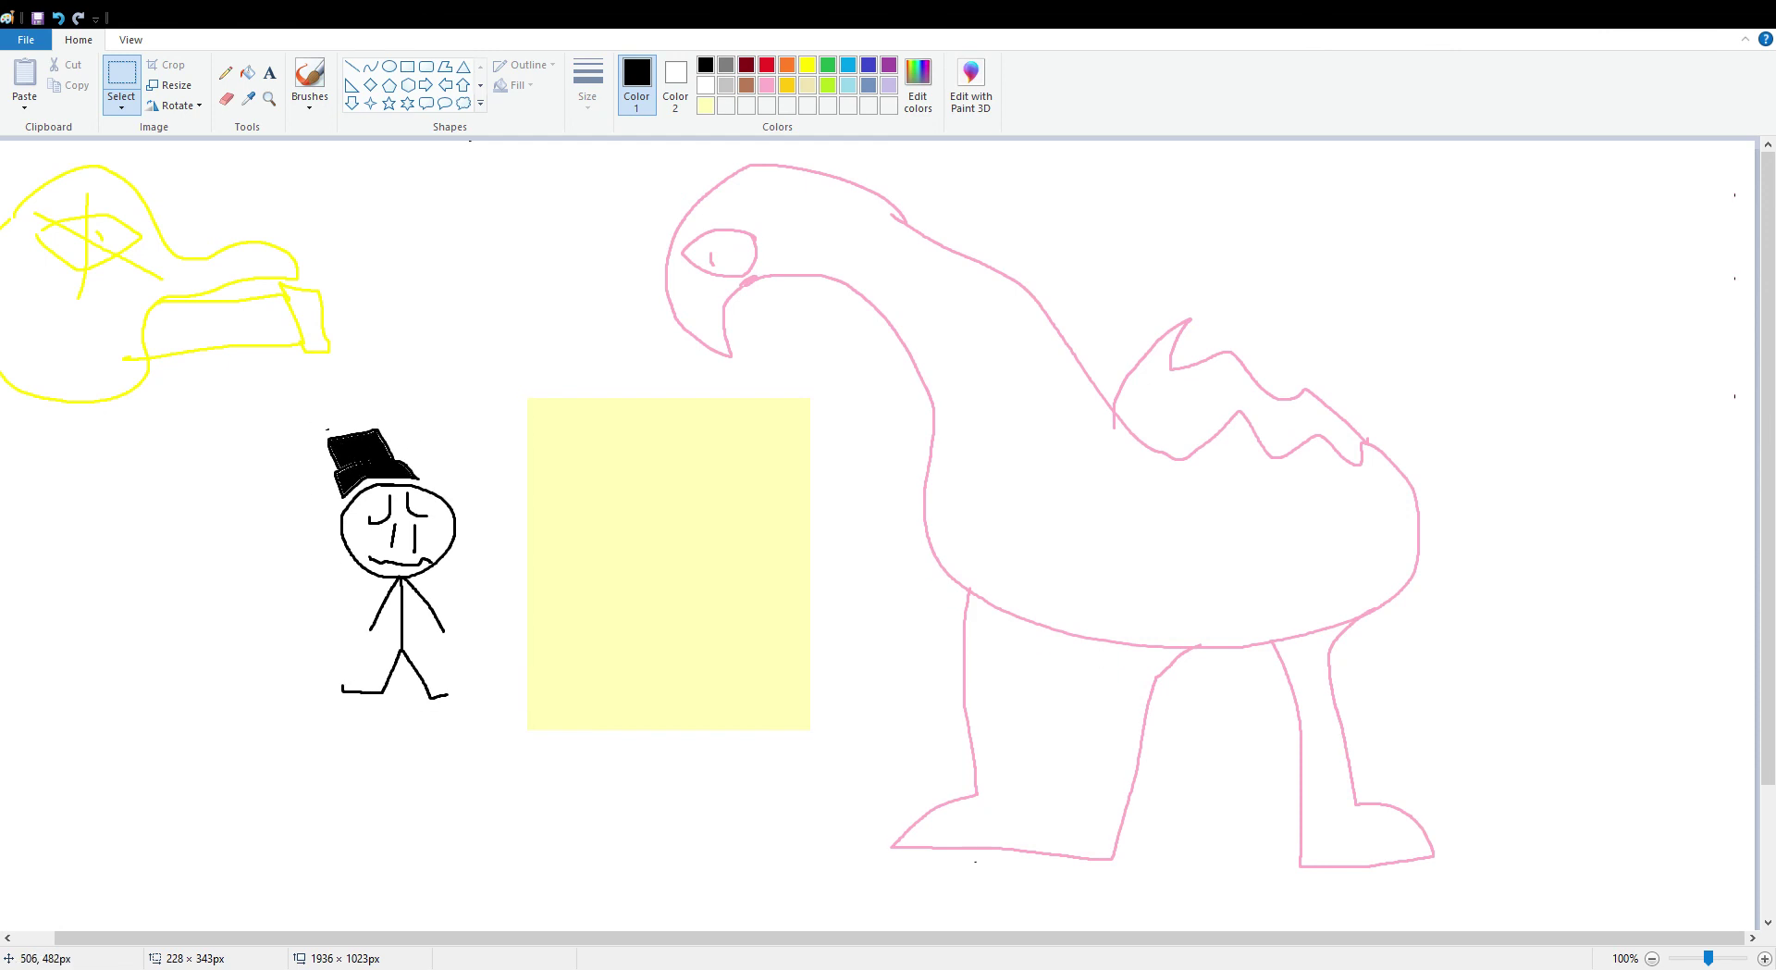
- Select the yellow head together with the stick figure, shrink them to about 256 × 323 px and place them inside the pale yellow rectangle
click(687, 469)
drag(185, 278, 1, 739)
drag(167, 513, 334, 533)
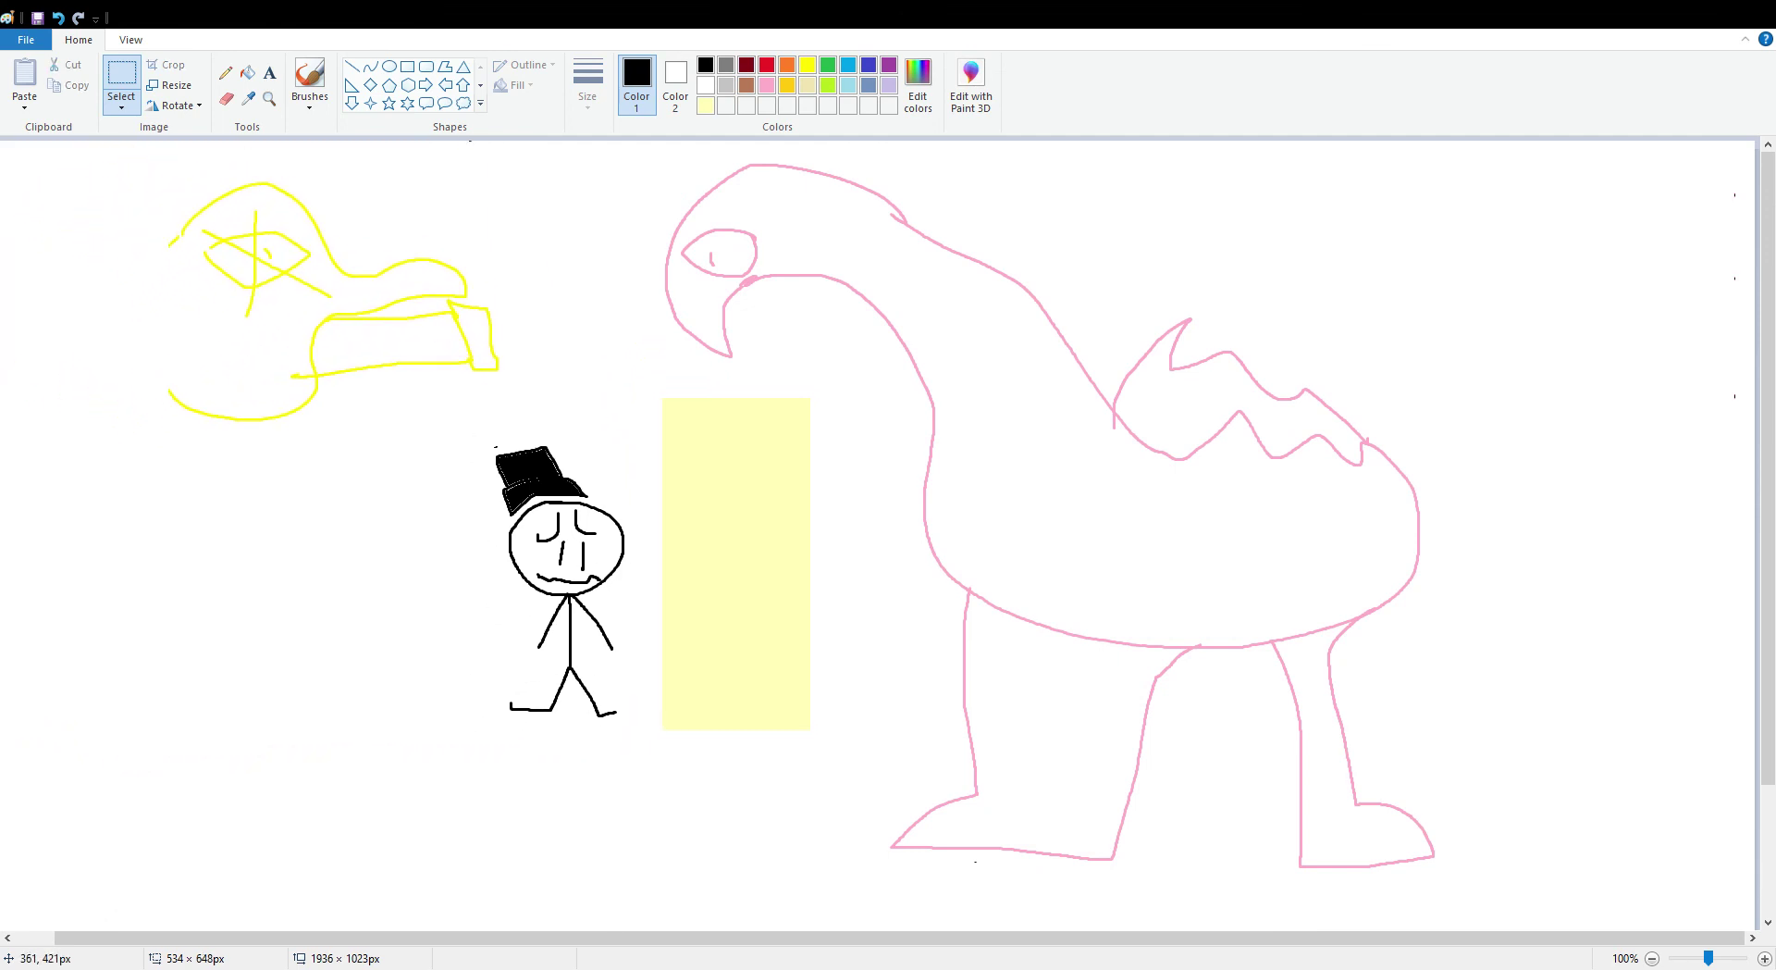
drag(167, 776, 423, 477)
drag(542, 327, 674, 572)
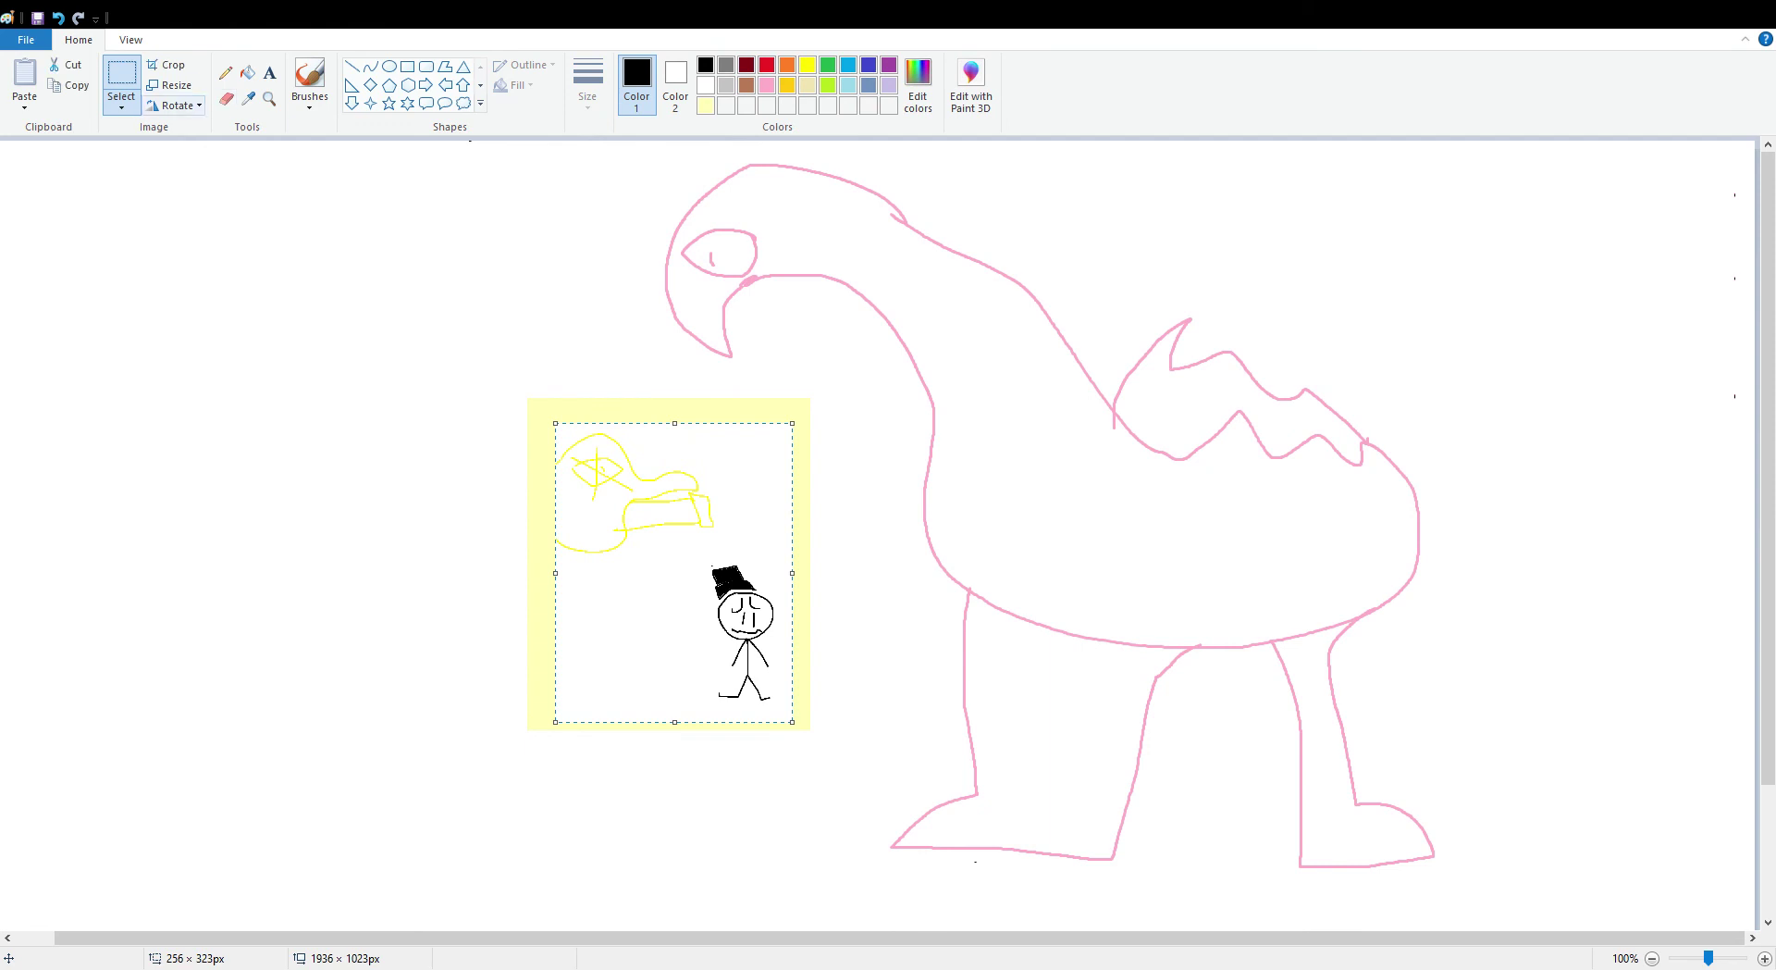
- Clear the whole drawing from the canvas, covering the pink creature and the pale yellow rectangle with blank white
click(74, 227)
mouse_move(58, 188)
mouse_down()
mouse_move(143, 250)
mouse_move(1241, 599)
mouse_move(1775, 969)
mouse_up()
scroll(888, 532, up, 3)
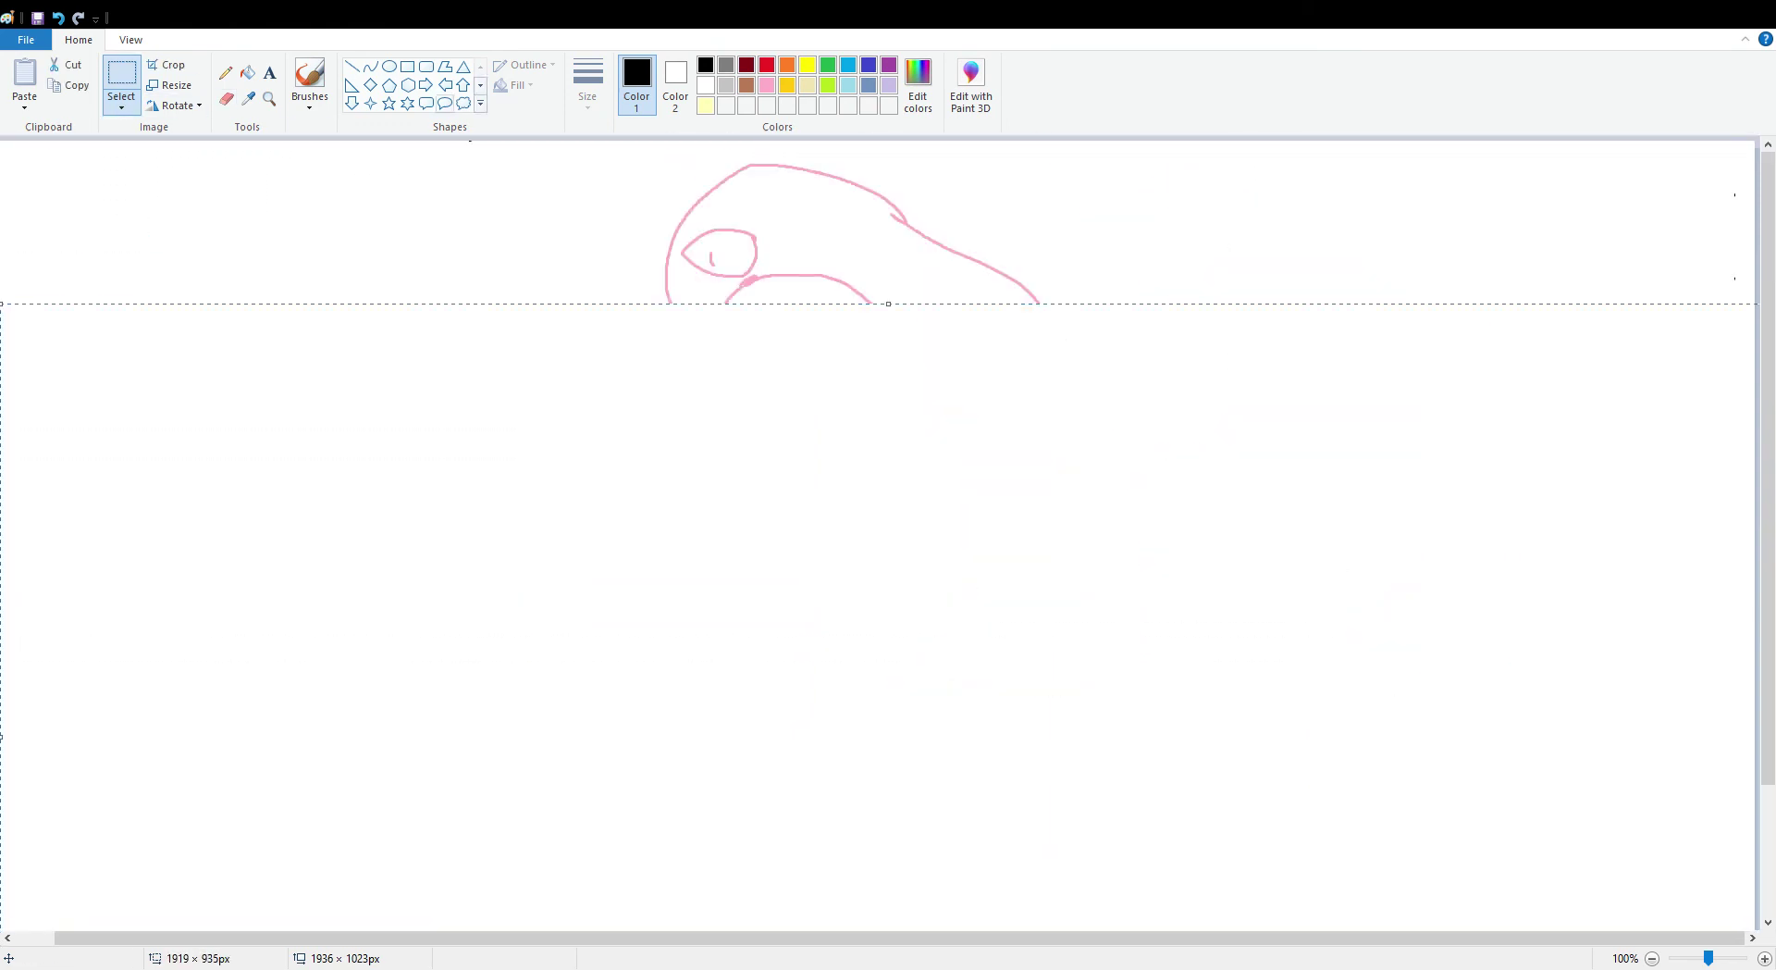
drag(888, 303, 888, 67)
click(310, 78)
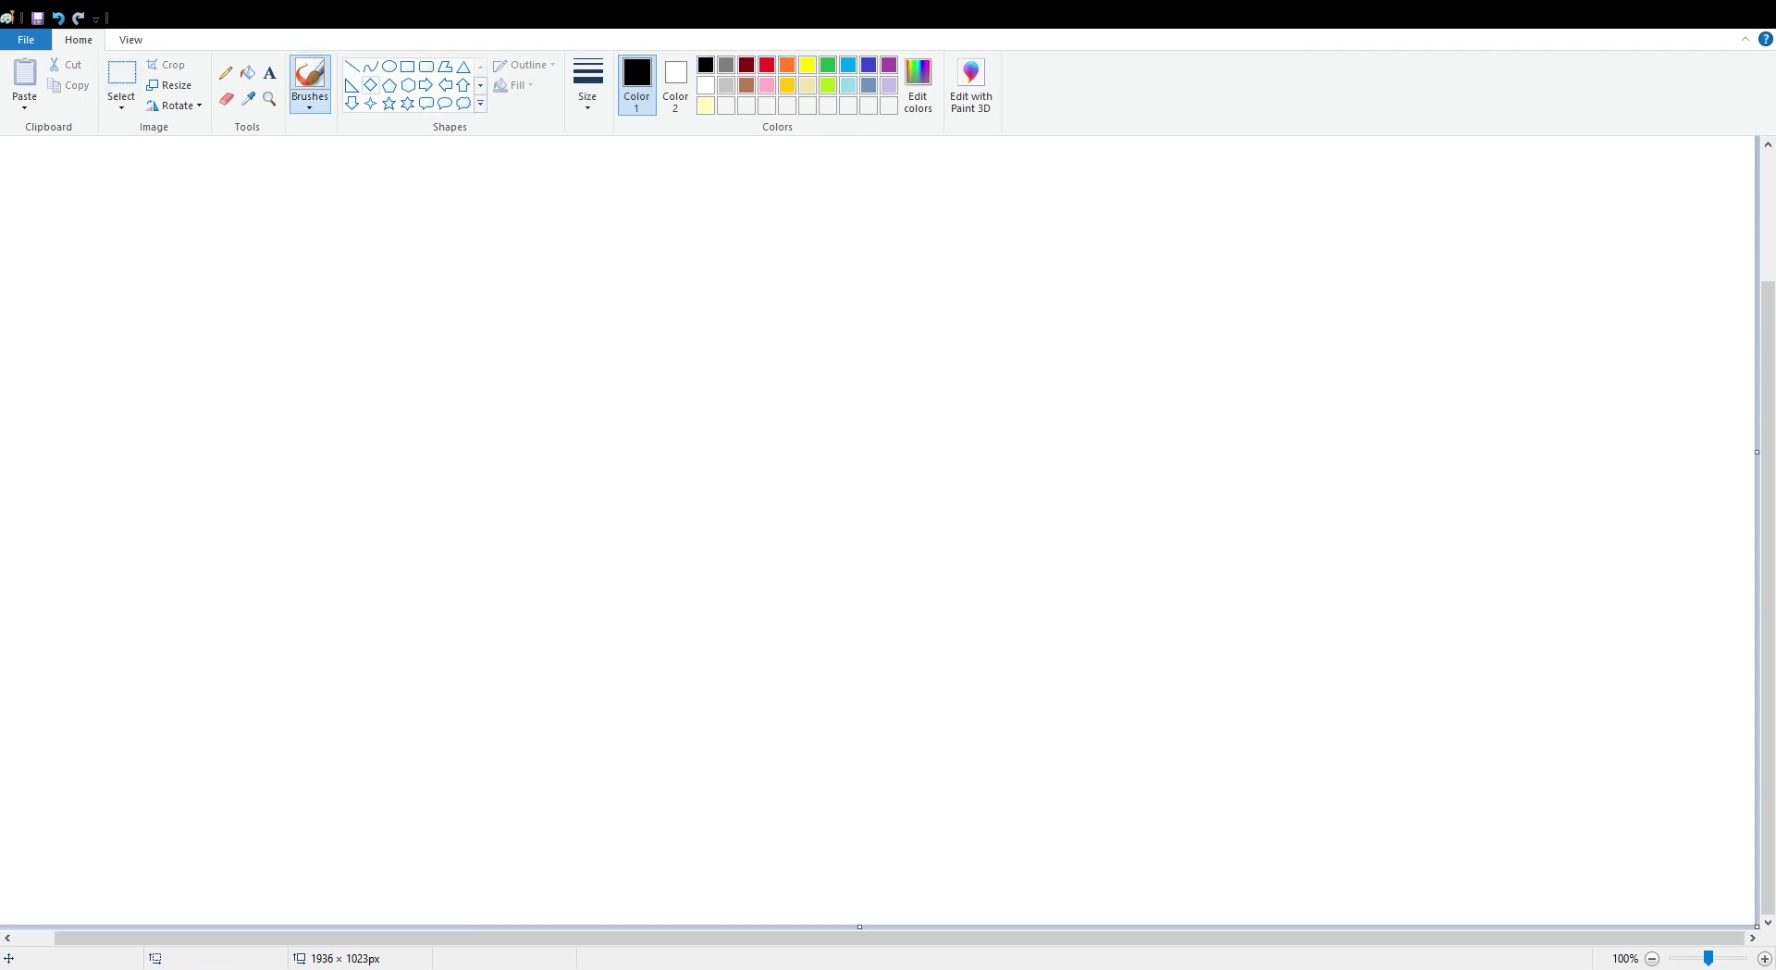
- Draw a black ellipse about 164 × 173 px with a thick outline on the blank canvas as the stick figure's head
click(388, 66)
drag(574, 289, 432, 450)
click(588, 83)
click(615, 199)
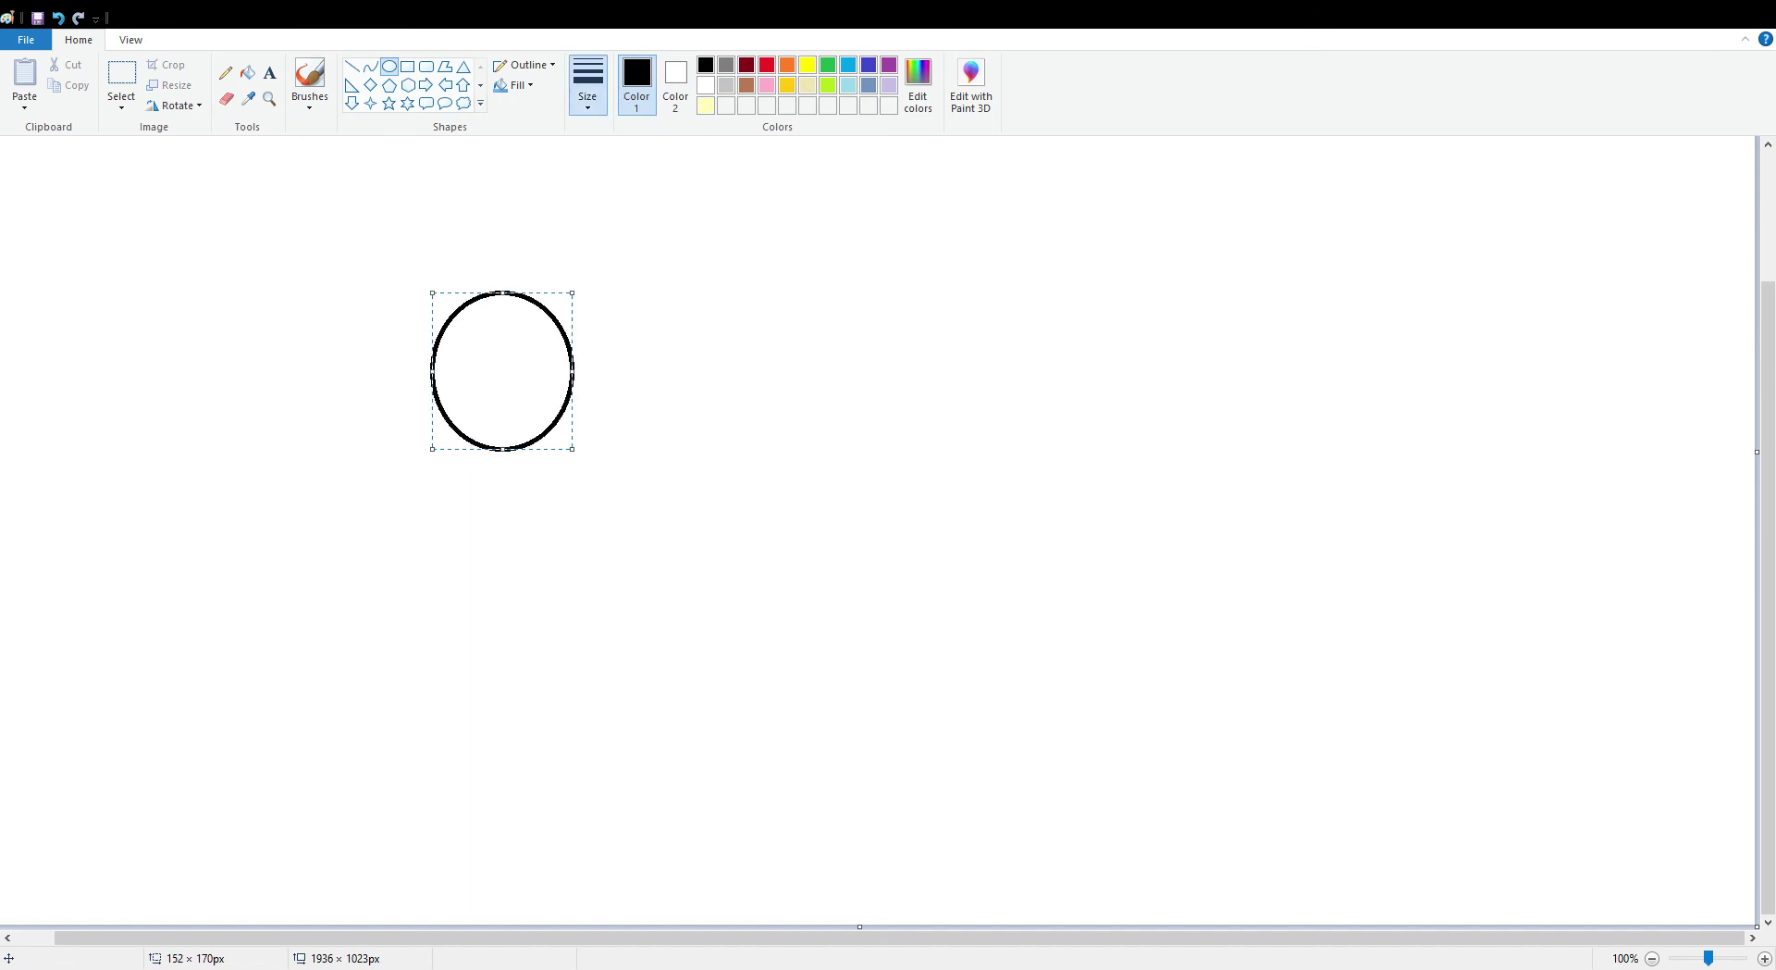
click(616, 197)
drag(434, 452, 423, 455)
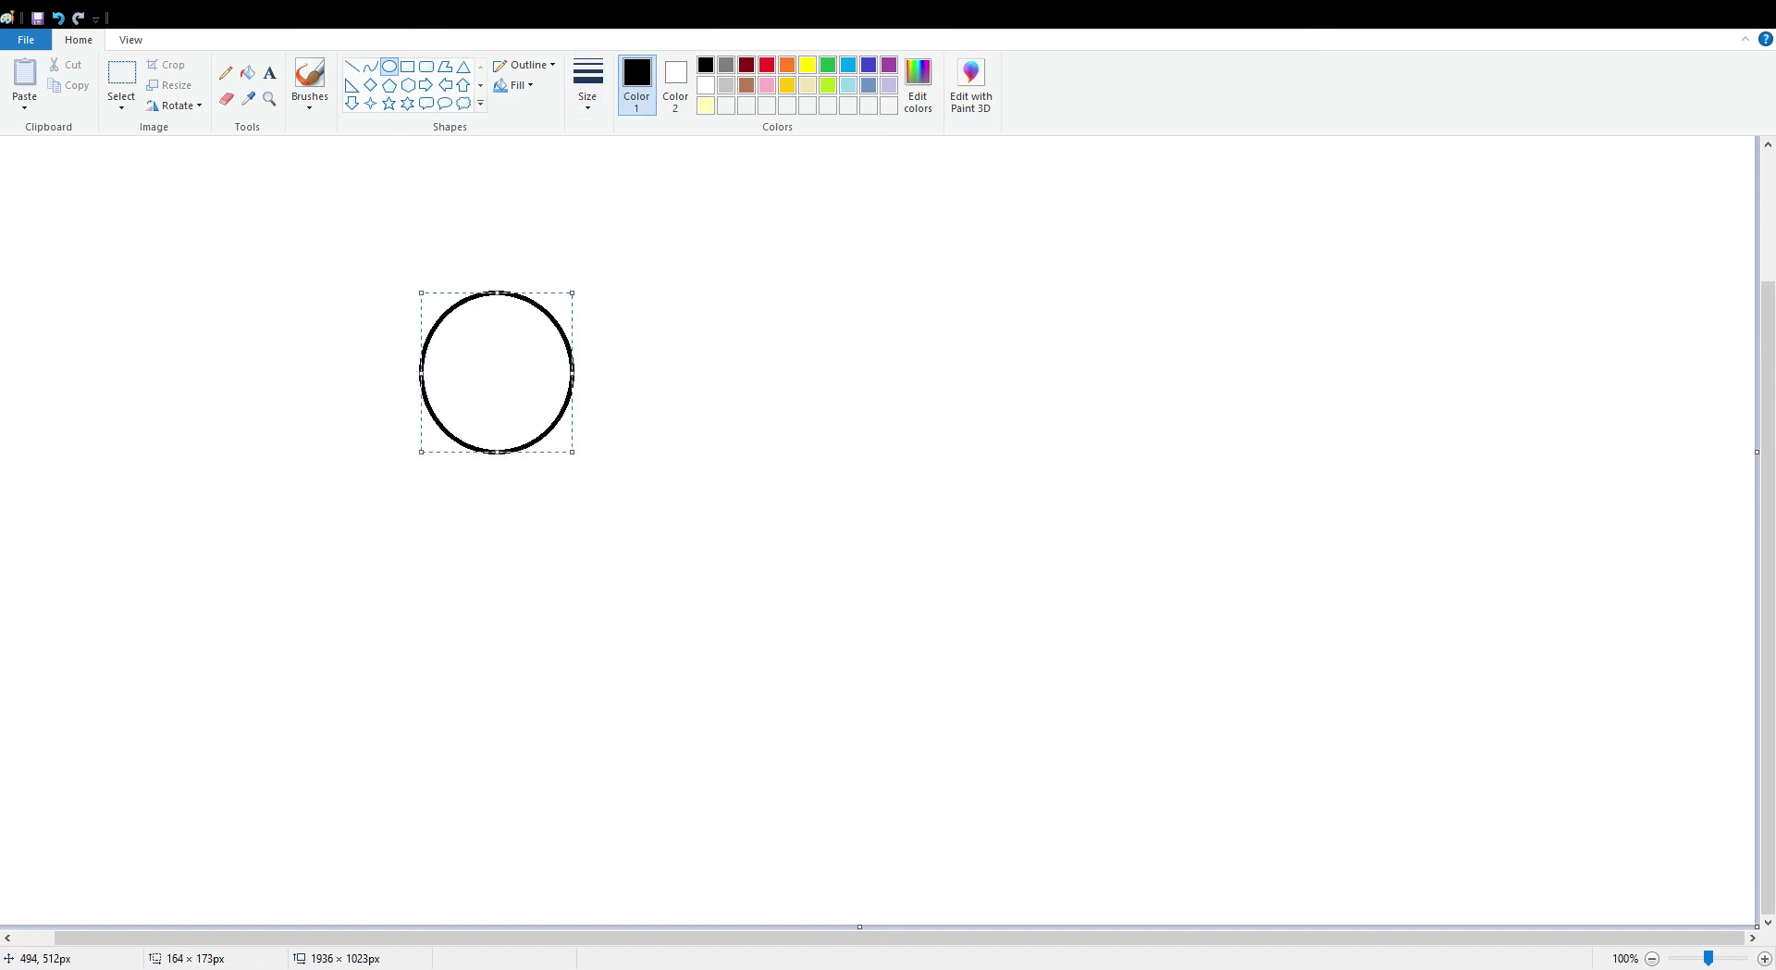
- Reposition the head slightly and brush in the stick figure's body, walking legs, arms and frowning face in black
mouse_move(486, 389)
mouse_down()
mouse_move(530, 611)
mouse_move(477, 735)
mouse_up()
click(310, 76)
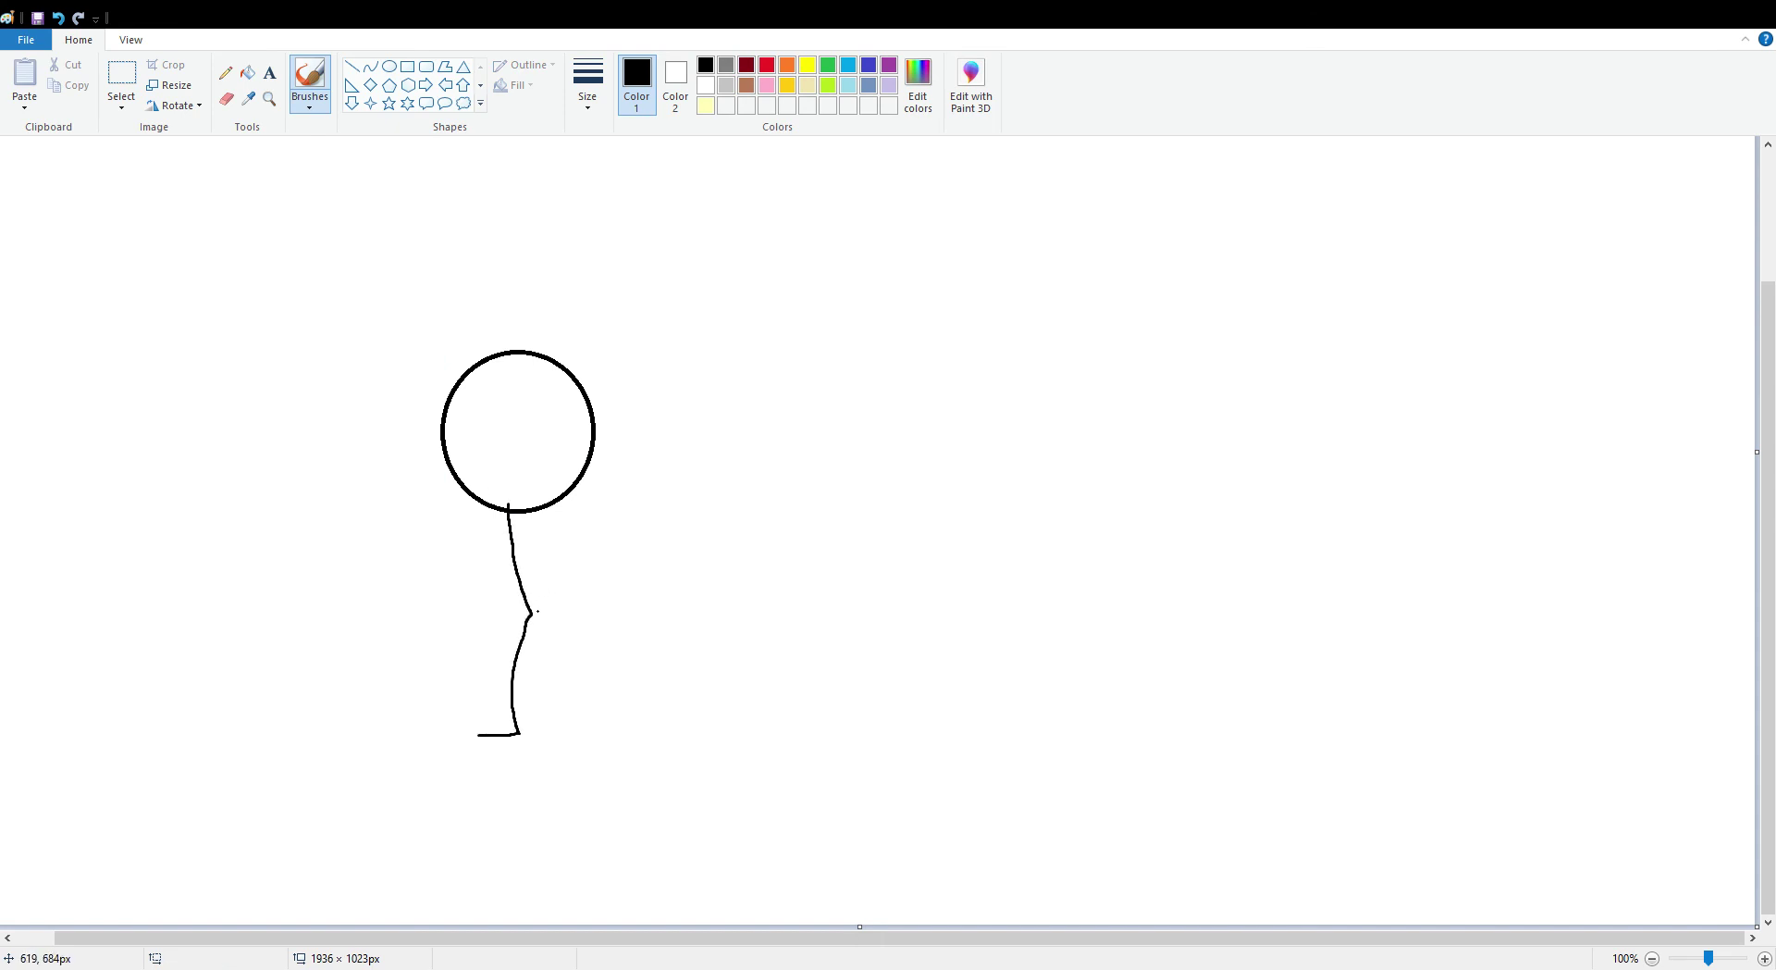
mouse_move(532, 615)
mouse_down()
mouse_move(564, 712)
mouse_move(616, 693)
mouse_up()
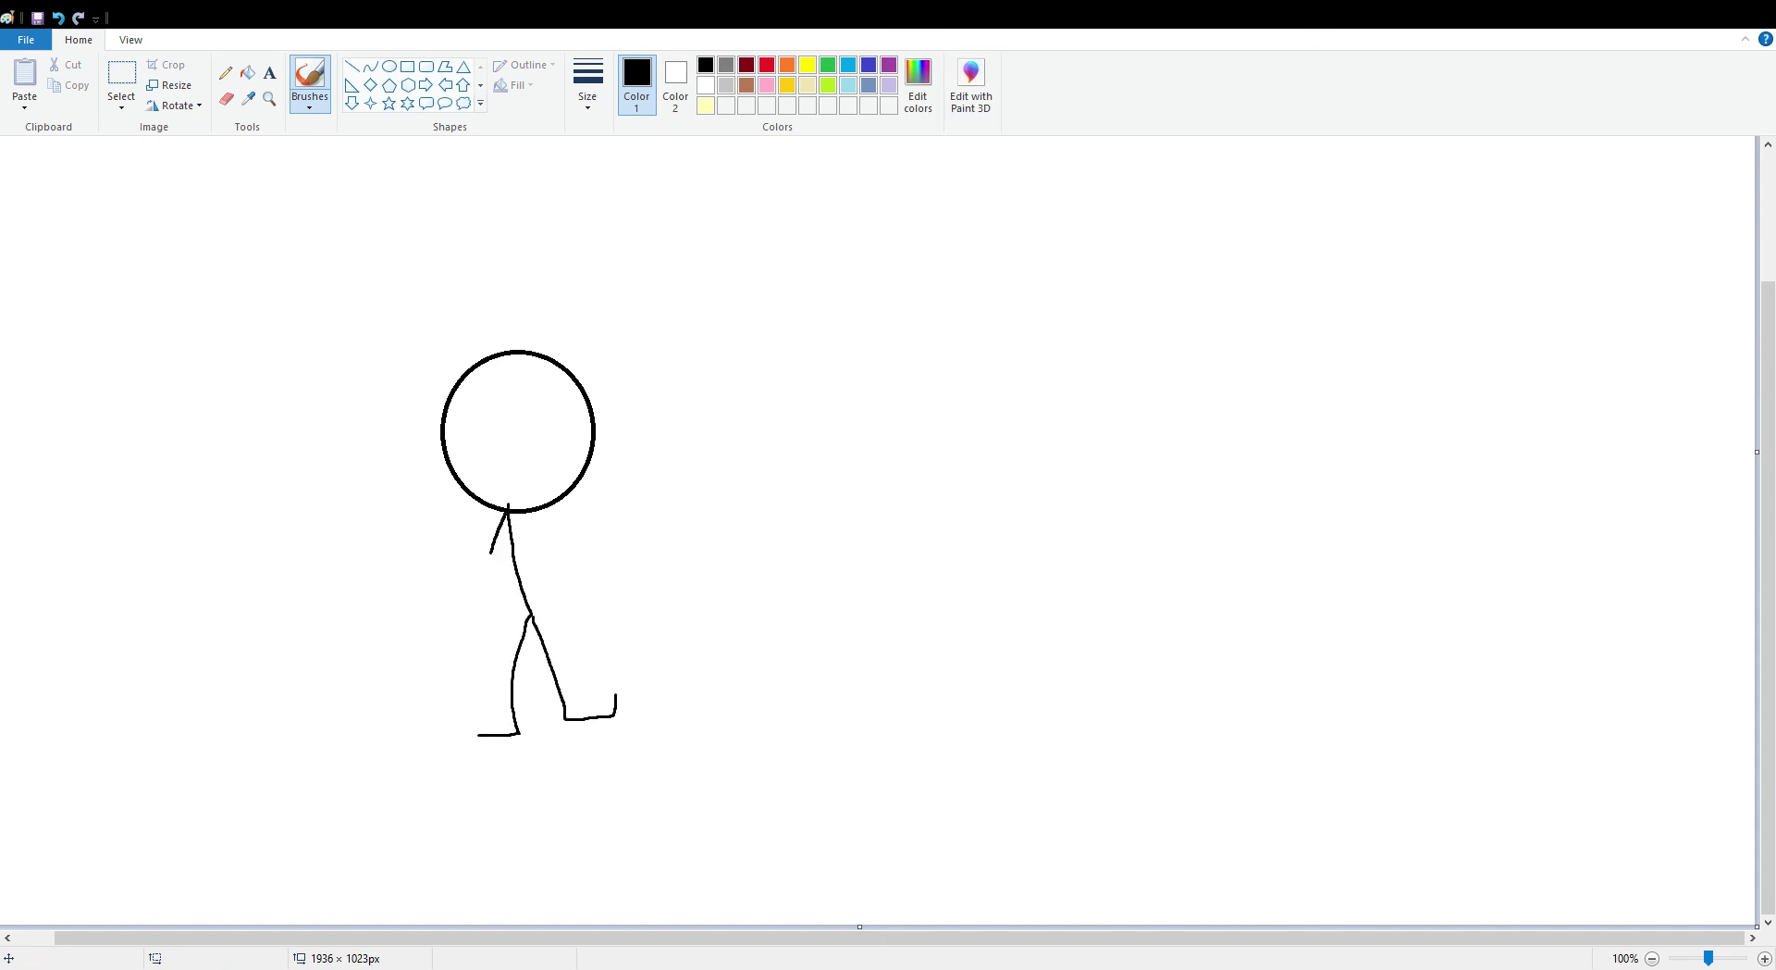
drag(508, 513, 553, 569)
- Draw a tilted top hat with a curved brim on the stick figure's head and fill both parts with black
scroll(550, 372, up, 3)
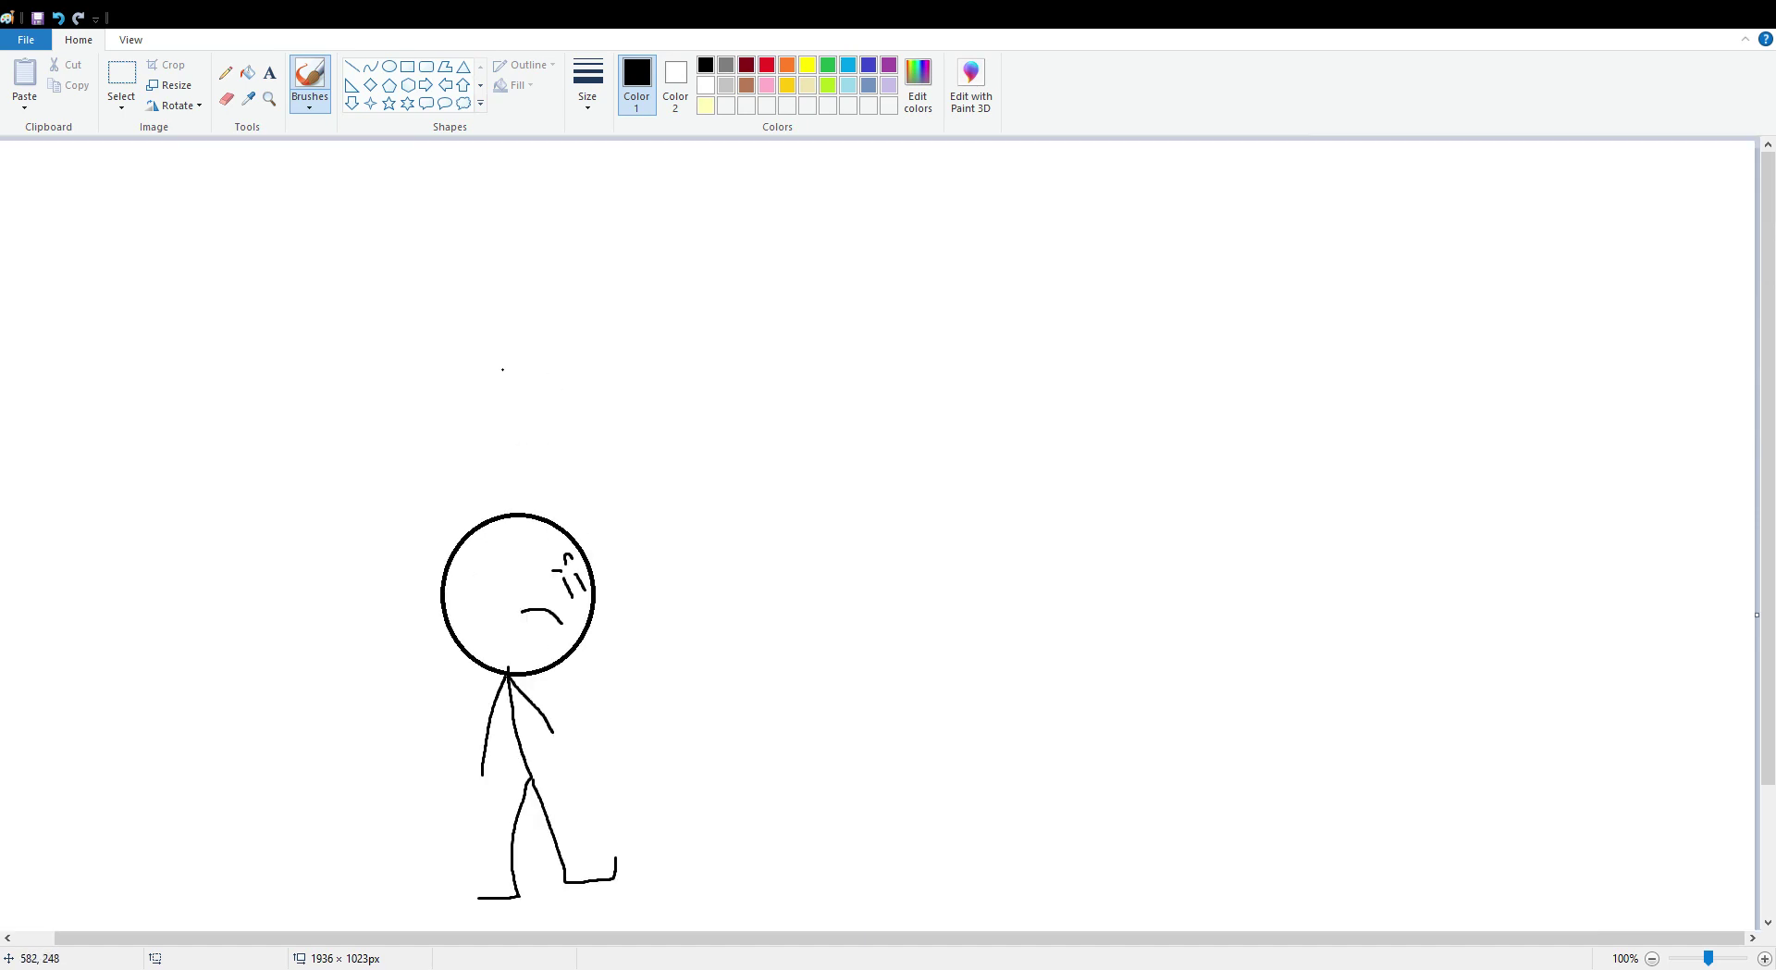
mouse_move(525, 501)
mouse_down()
mouse_move(401, 573)
mouse_move(463, 466)
mouse_move(559, 490)
mouse_move(511, 508)
mouse_move(341, 385)
mouse_move(384, 533)
mouse_up()
click(247, 72)
click(432, 463)
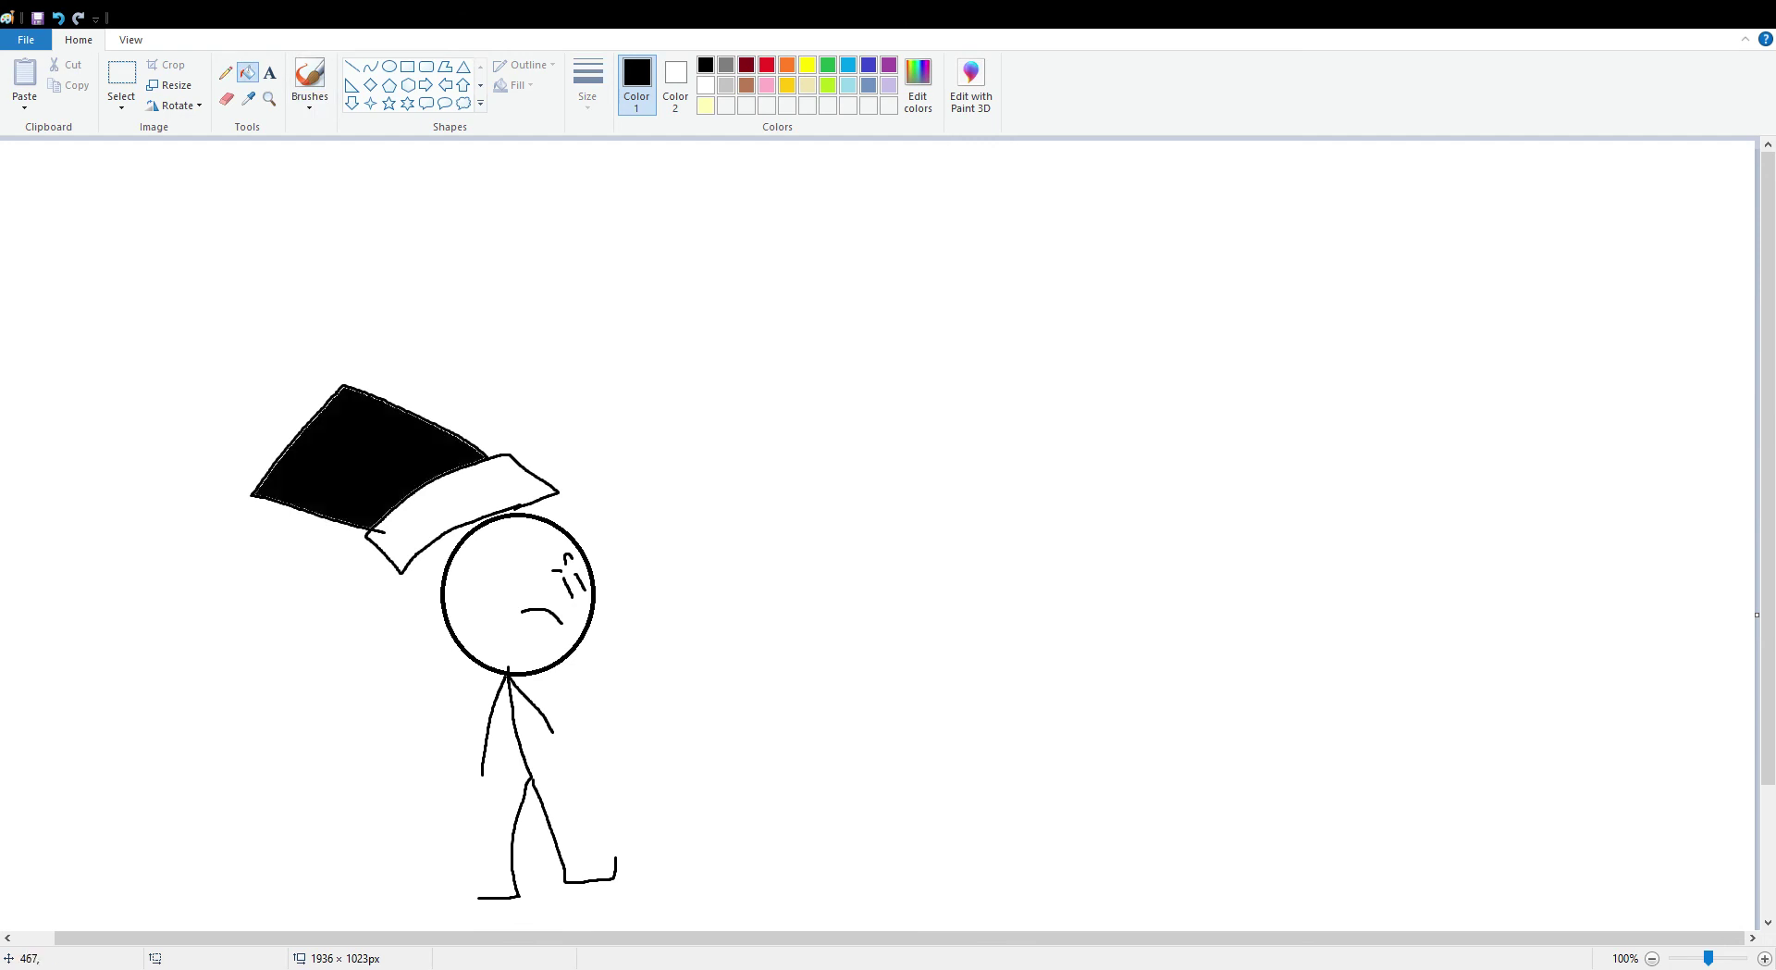
click(546, 491)
scroll(546, 493, down, 3)
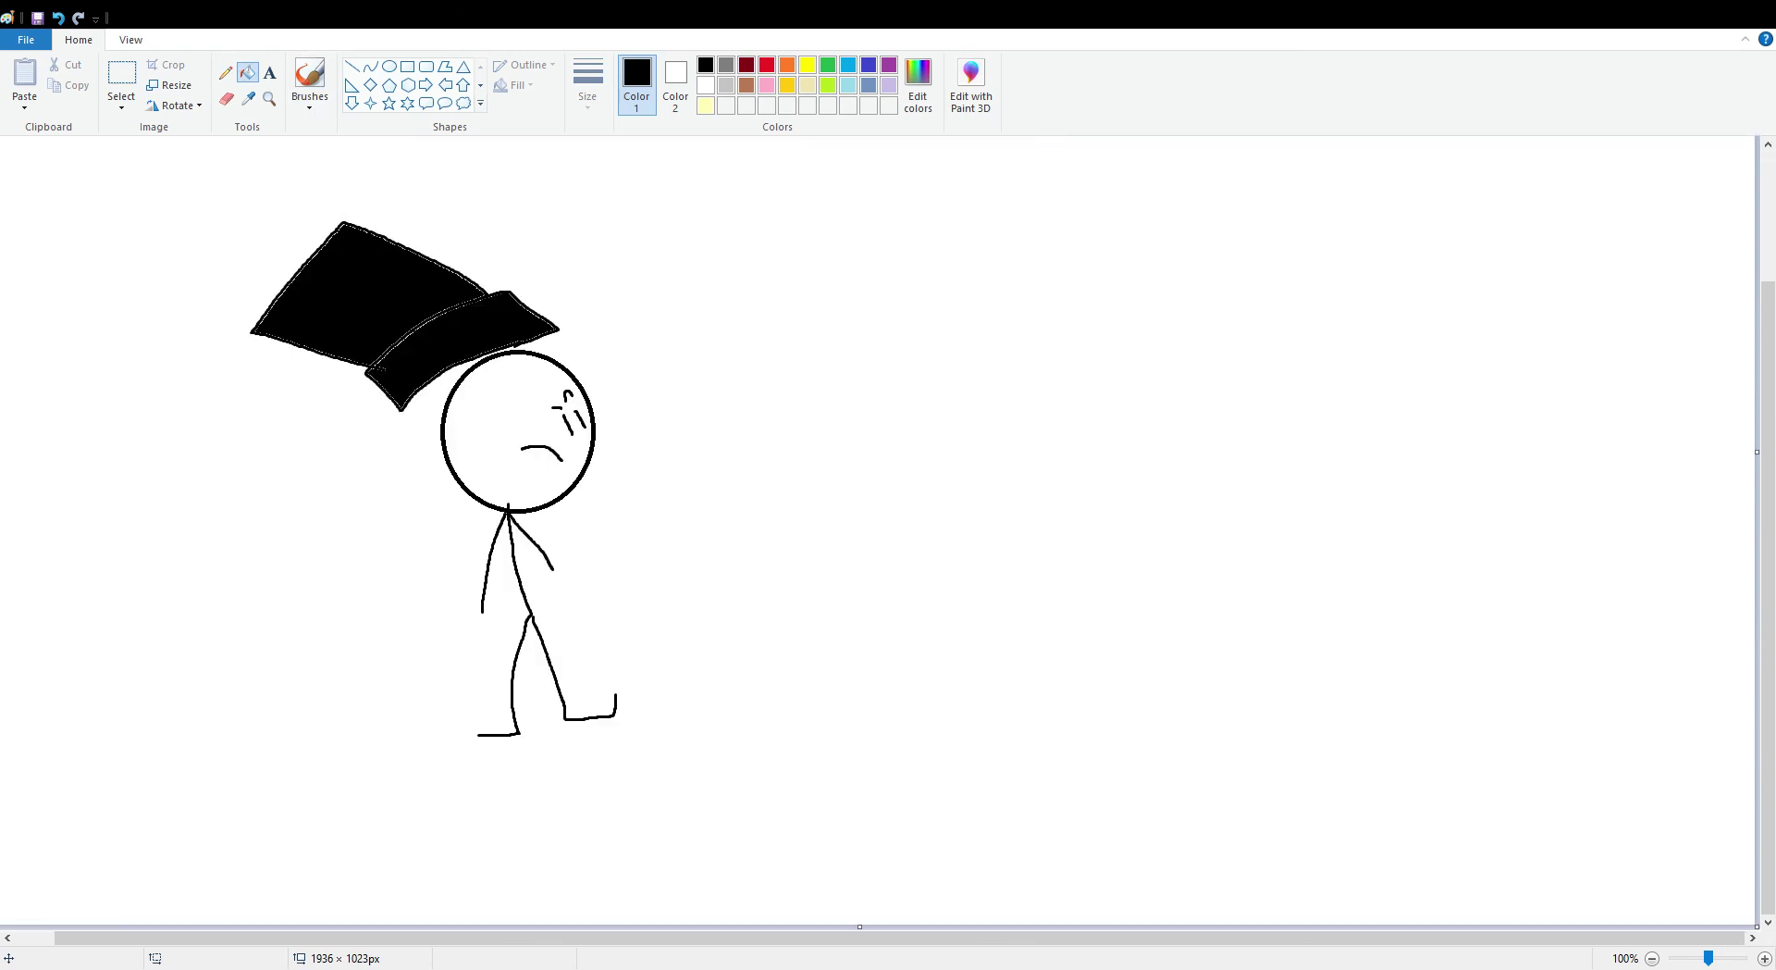
- Choose a very dark red custom colour and fill the background around the stick figure with it
click(746, 65)
click(918, 85)
click(41, 315)
click(247, 519)
scroll(248, 518, up, 3)
scroll(248, 518, down, 3)
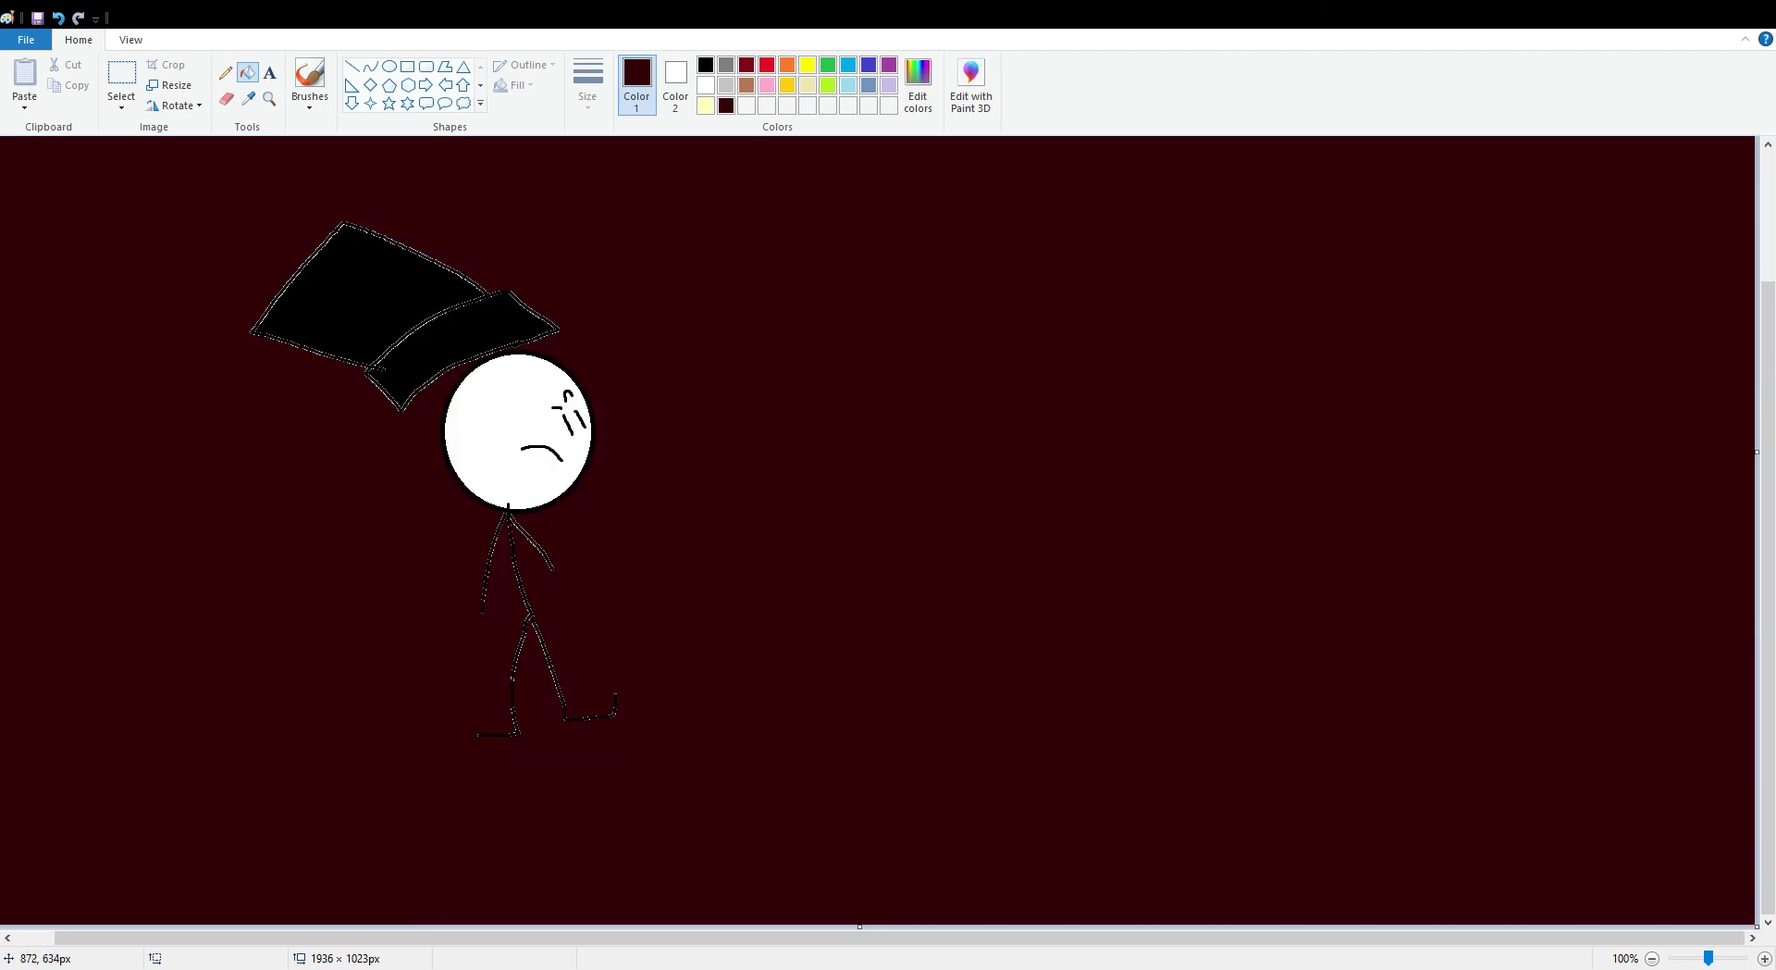
- Brush a large pointed eye-shaped outline in red on the dark background in front of the stick figure
click(310, 82)
click(767, 64)
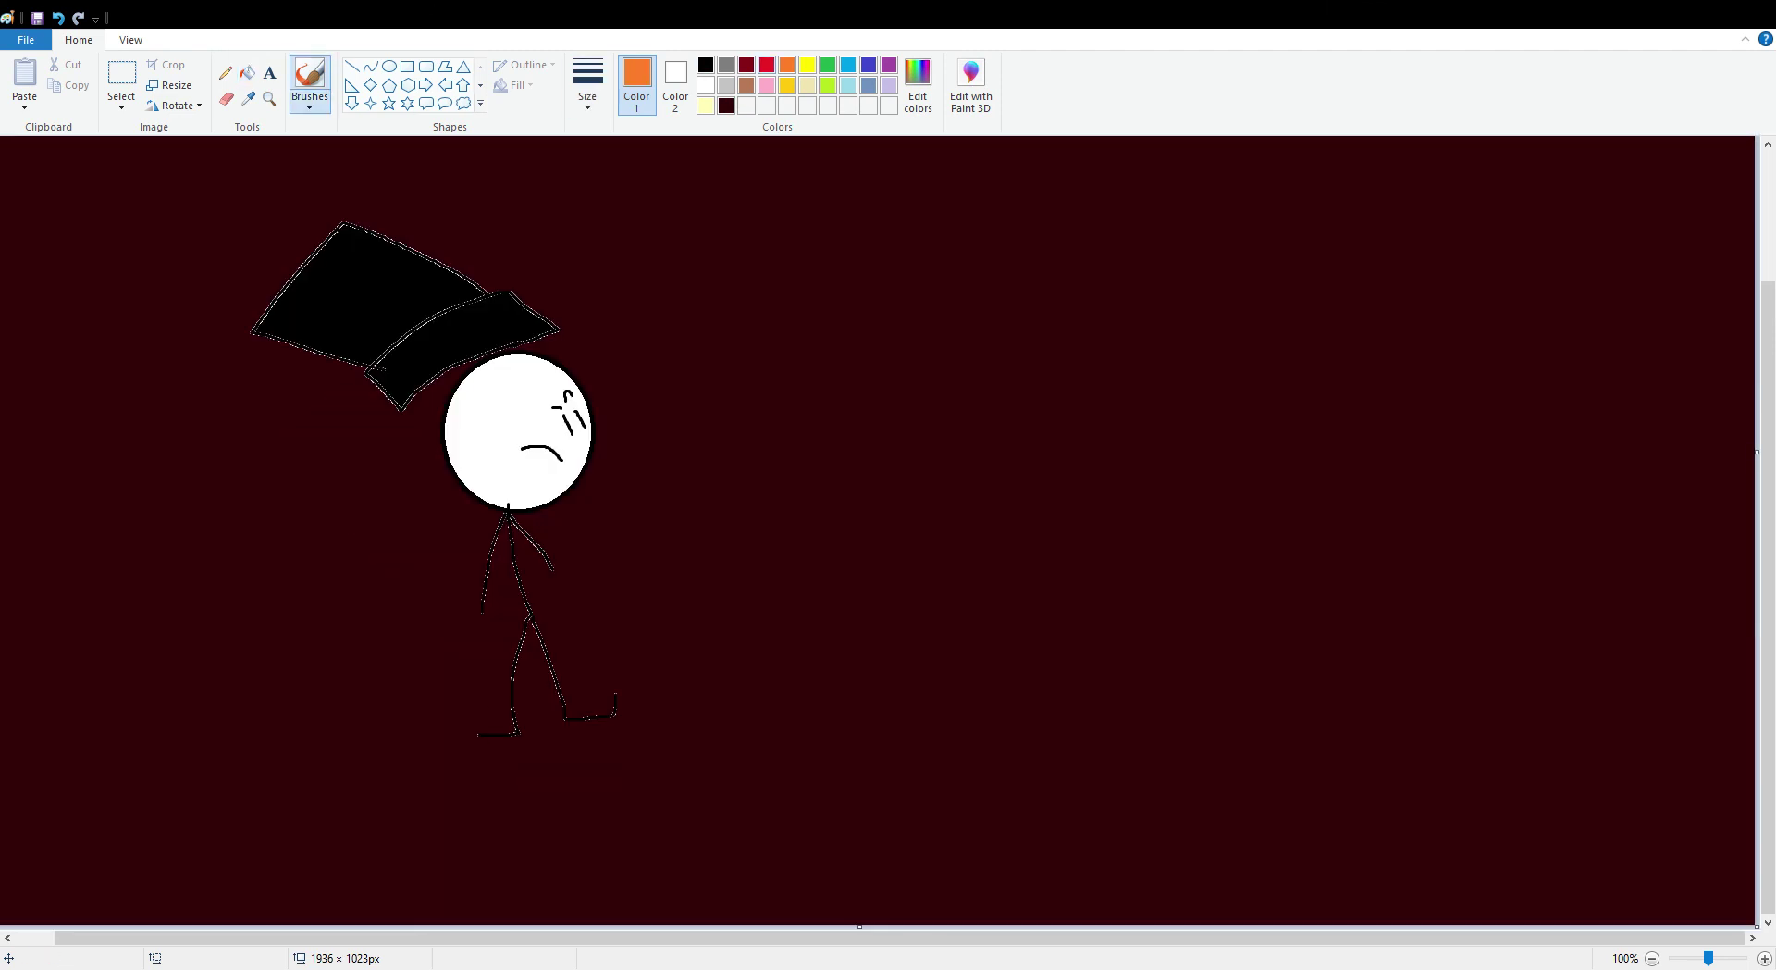
mouse_move(1225, 306)
mouse_down()
mouse_move(1058, 206)
mouse_move(886, 222)
mouse_move(816, 279)
mouse_move(828, 321)
mouse_move(1049, 384)
mouse_move(1219, 303)
mouse_up()
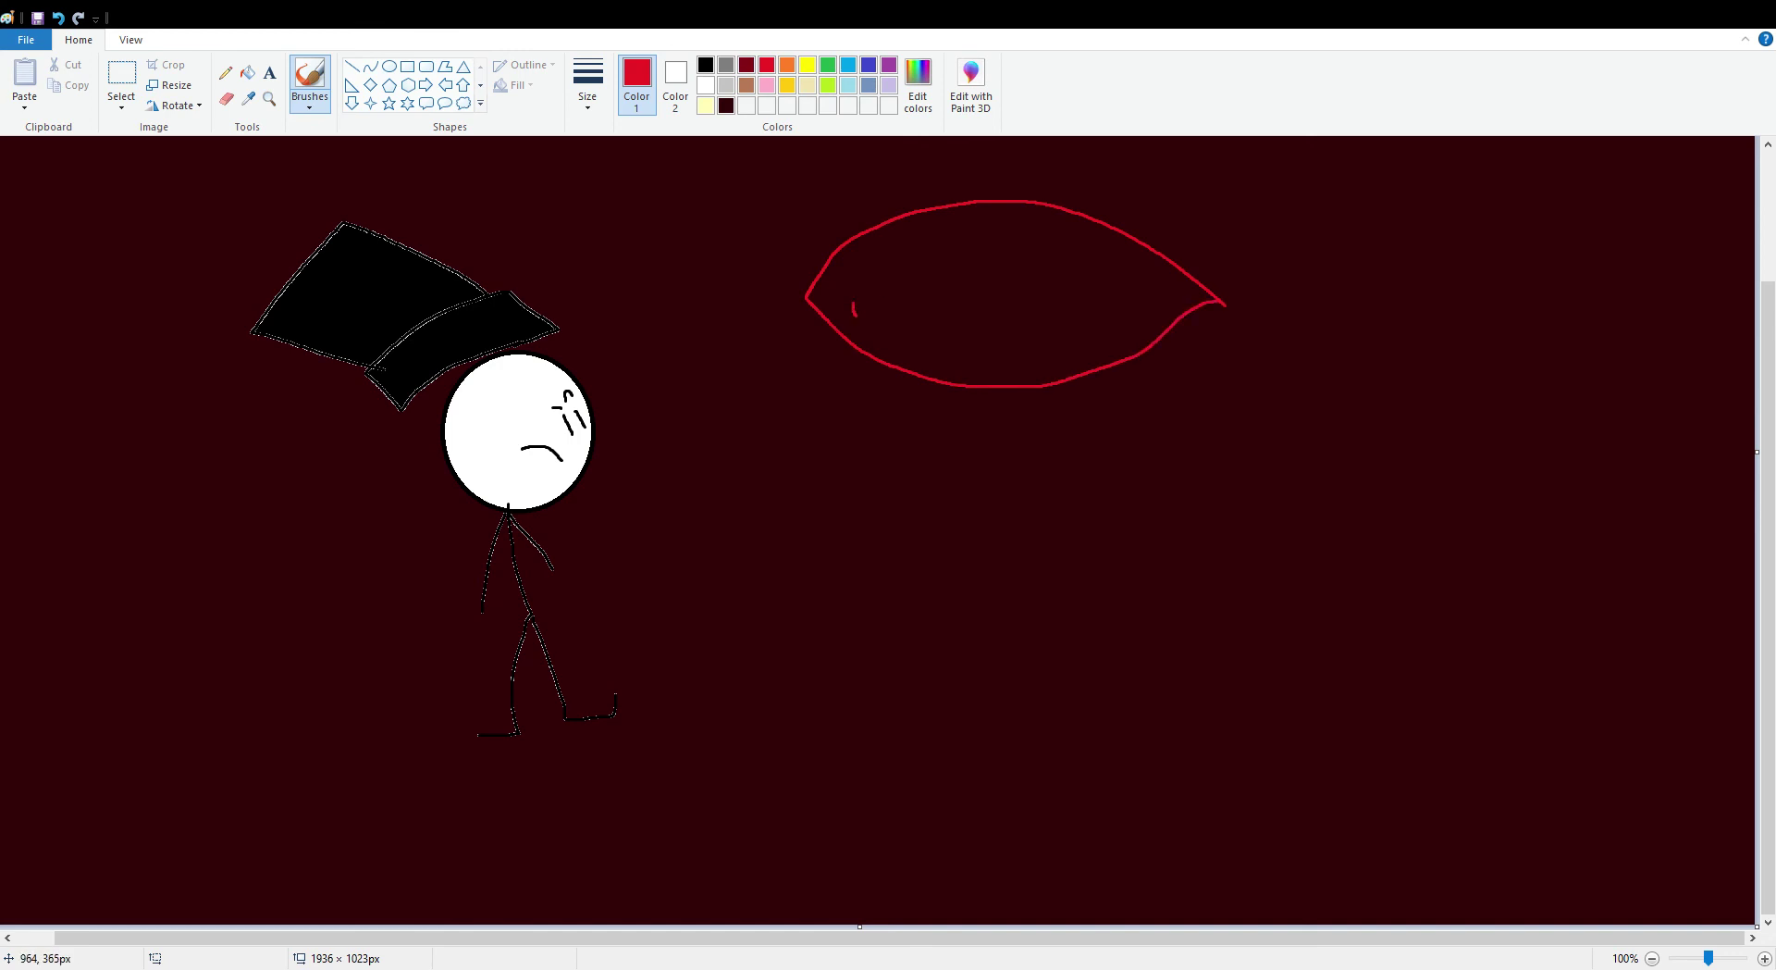